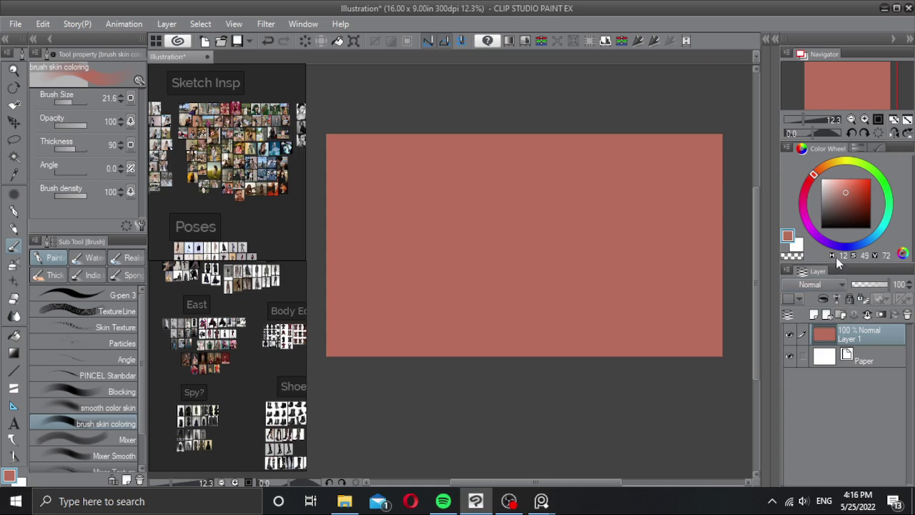
# Step: Brighten the red-brown fill of Layer 1 with Level Correction by lowering the white input point to about three quarters of the range
pyautogui.click(605, 41)
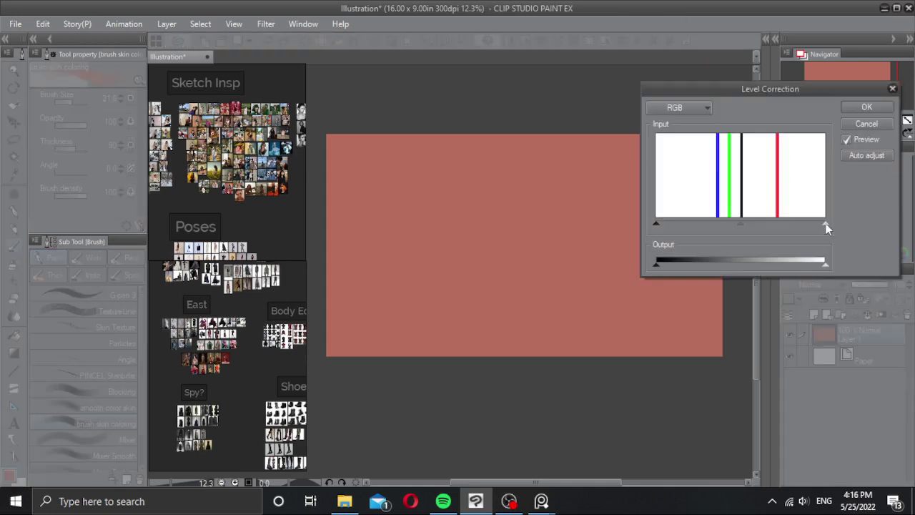
pyautogui.moveTo(808, 223); pyautogui.dragTo(784, 223)
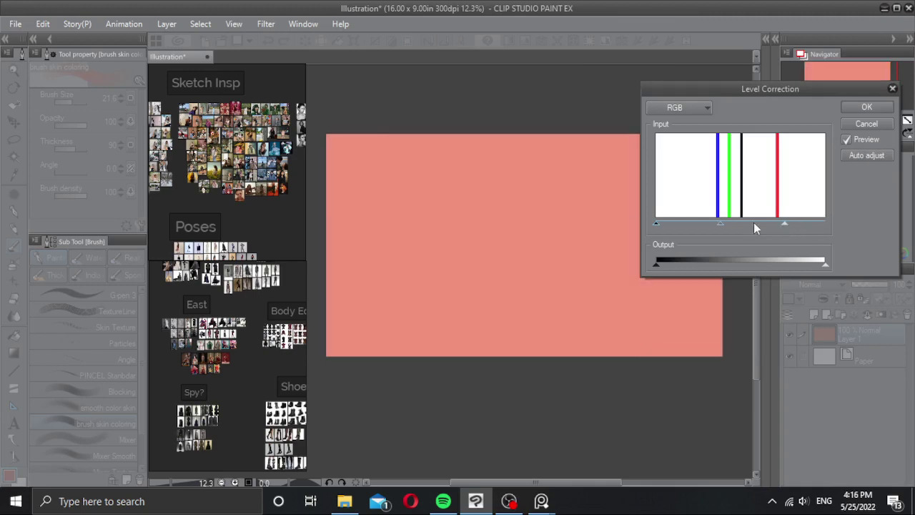
pyautogui.click(867, 106)
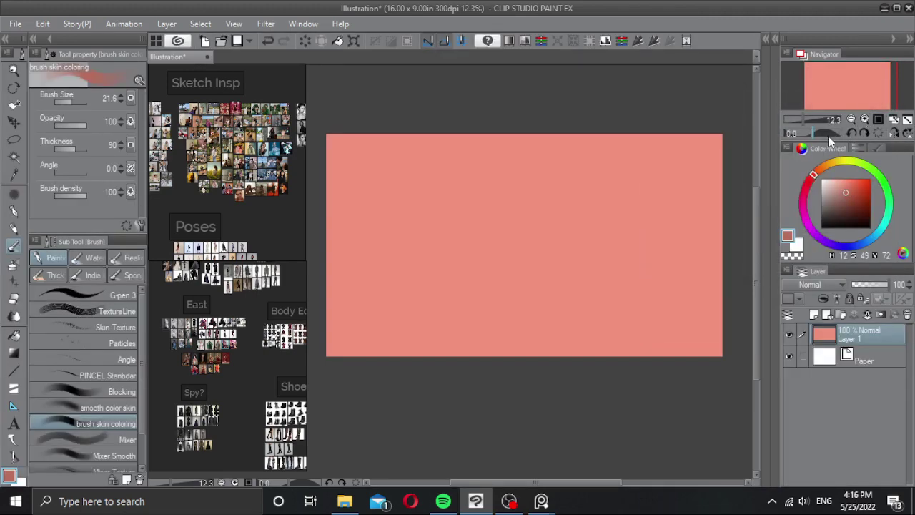
# Step: Soften the fill with Hue/Saturation/Luminosity, setting saturation to -15 and raising the luminosity slightly
pyautogui.hotkey('ctrl', 'u')
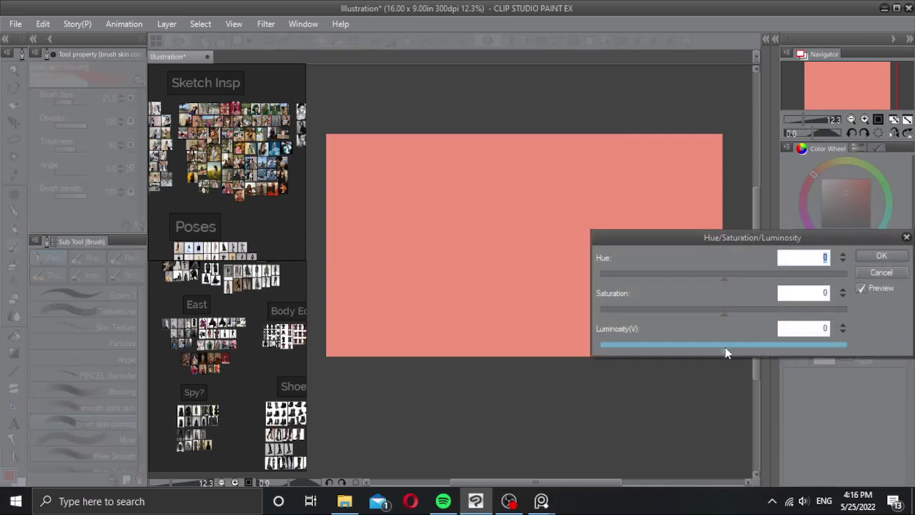
pyautogui.moveTo(728, 310); pyautogui.dragTo(703, 311)
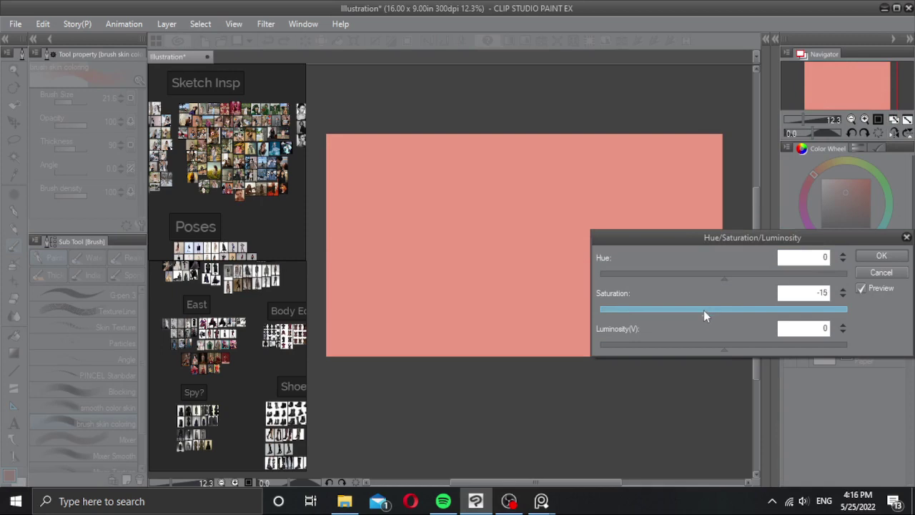
pyautogui.click(750, 349)
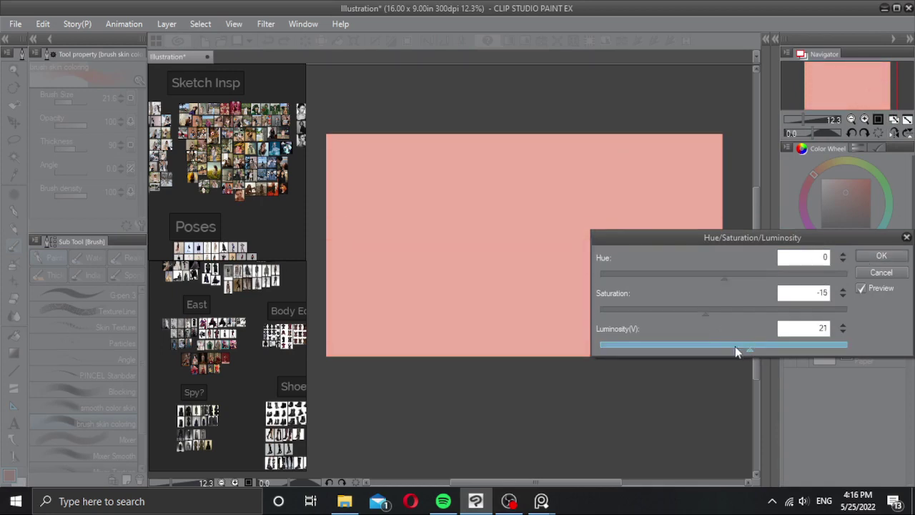
pyautogui.click(882, 256)
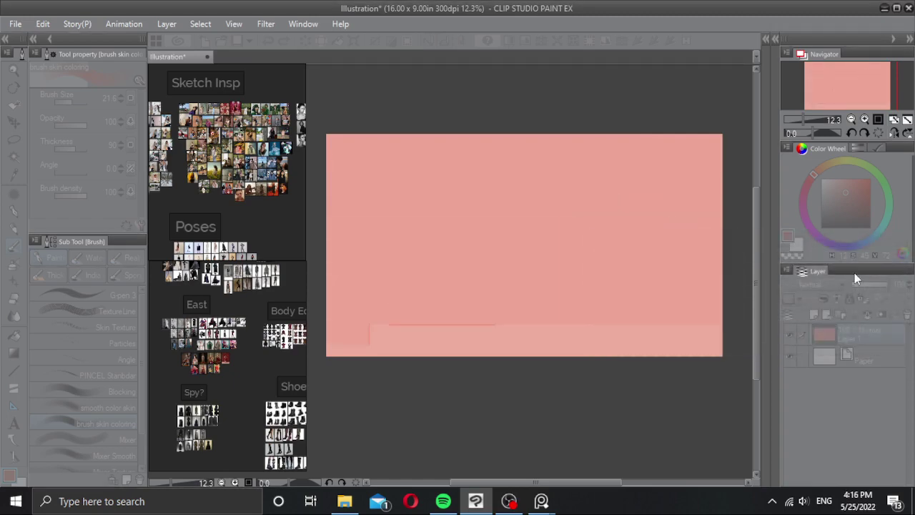
# Step: Turn the pink fill into a locked Paper layer with a blank layer above, and set the drawing color to near-black (H 16, S 33, V 9)
pyautogui.click(870, 316)
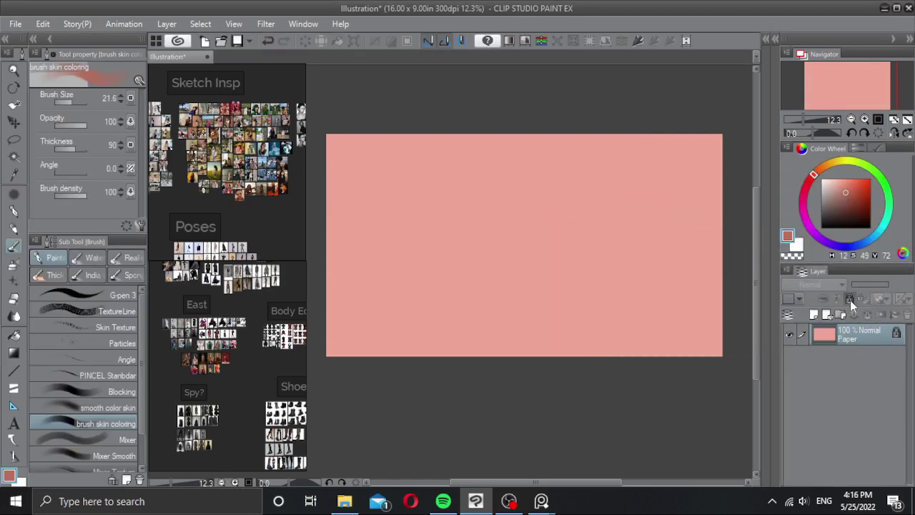
pyautogui.click(824, 313)
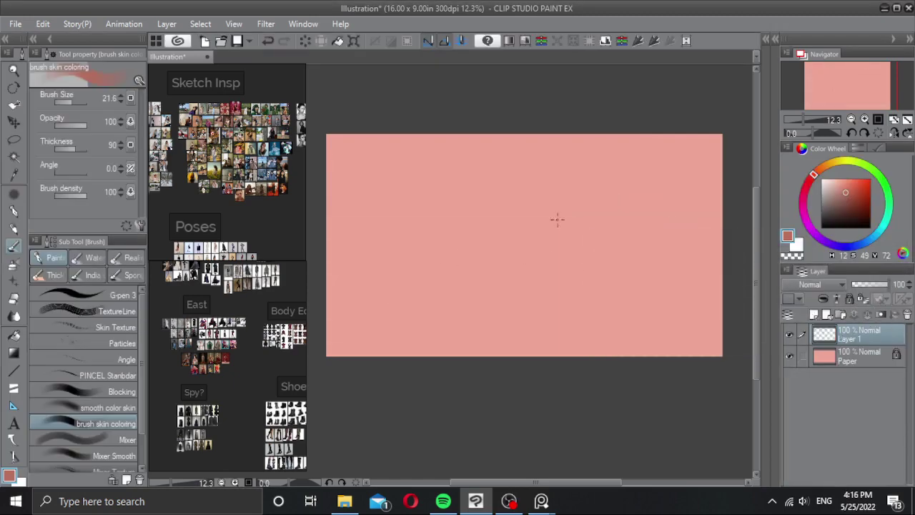
pyautogui.moveTo(841, 207)
pyautogui.mouseDown()
pyautogui.moveTo(838, 220)
pyautogui.moveTo(864, 219)
pyautogui.moveTo(838, 223)
pyautogui.mouseUp()
pyautogui.moveTo(814, 175); pyautogui.dragTo(816, 173)
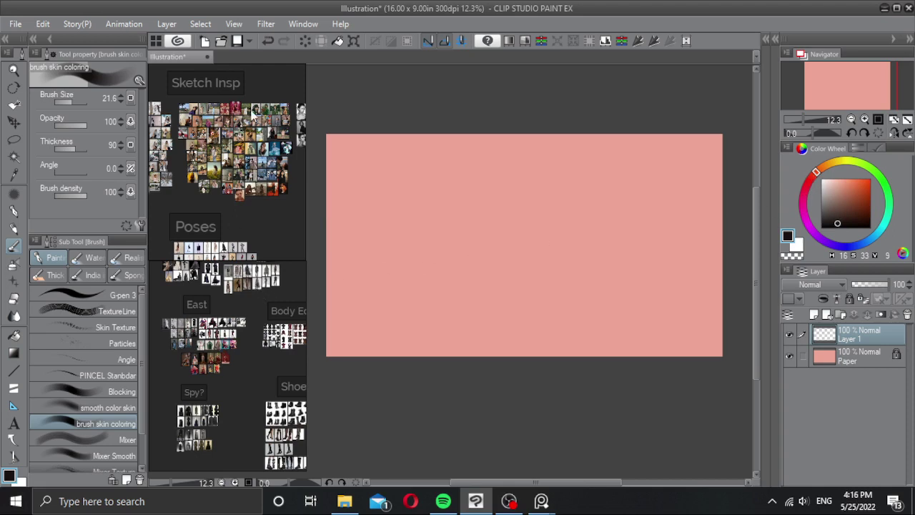
# Step: Frame the reference photo of the woman in the checked blazer so her head and shoulders fill the upper reference board
pyautogui.scroll(4, 220, 140)
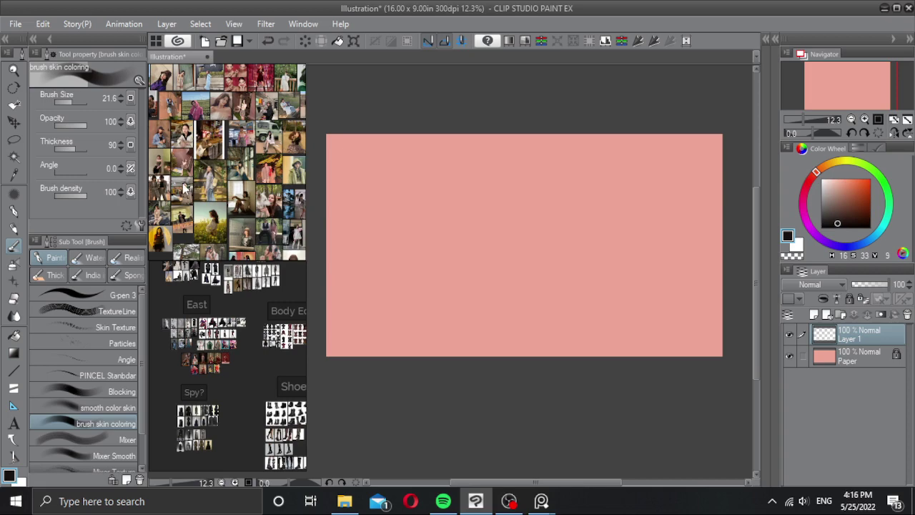
pyautogui.scroll(3, 215, 214)
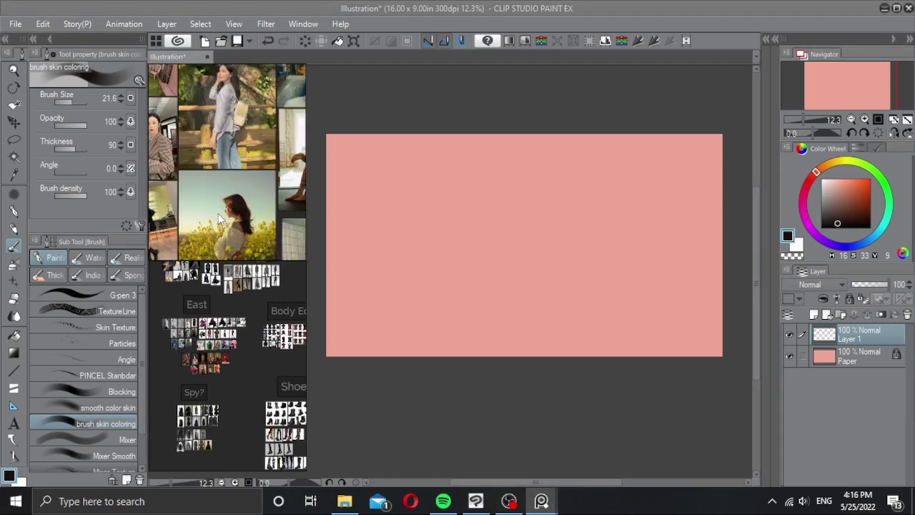
pyautogui.scroll(-3, 200, 147)
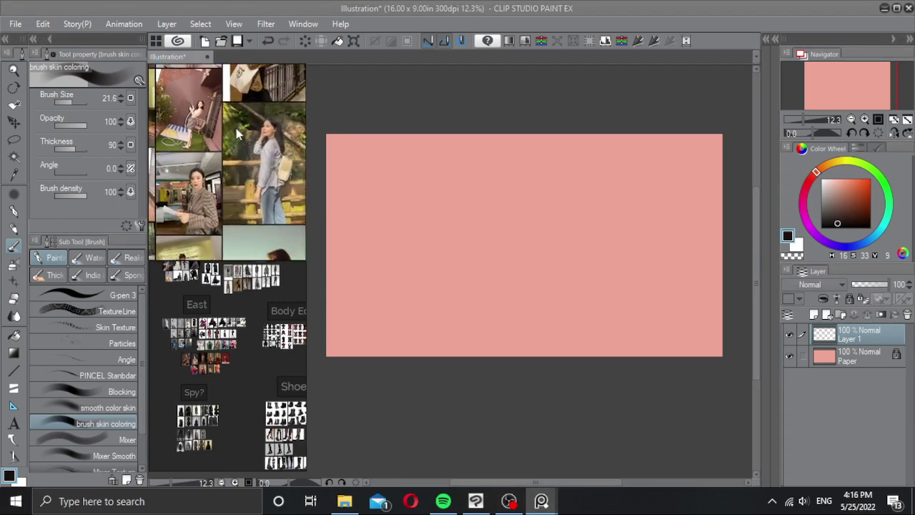
pyautogui.scroll(3, 200, 203)
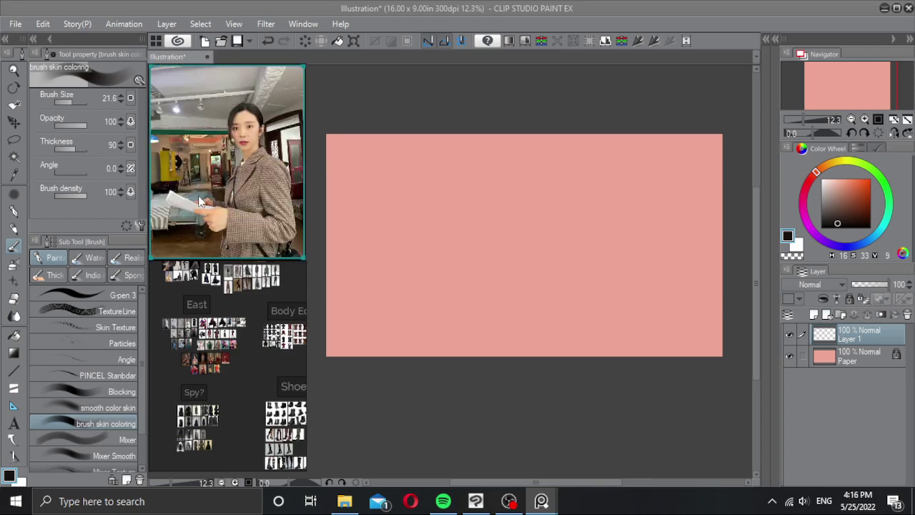
pyautogui.scroll(3, 200, 202)
pyautogui.moveTo(246, 164); pyautogui.dragTo(192, 217)
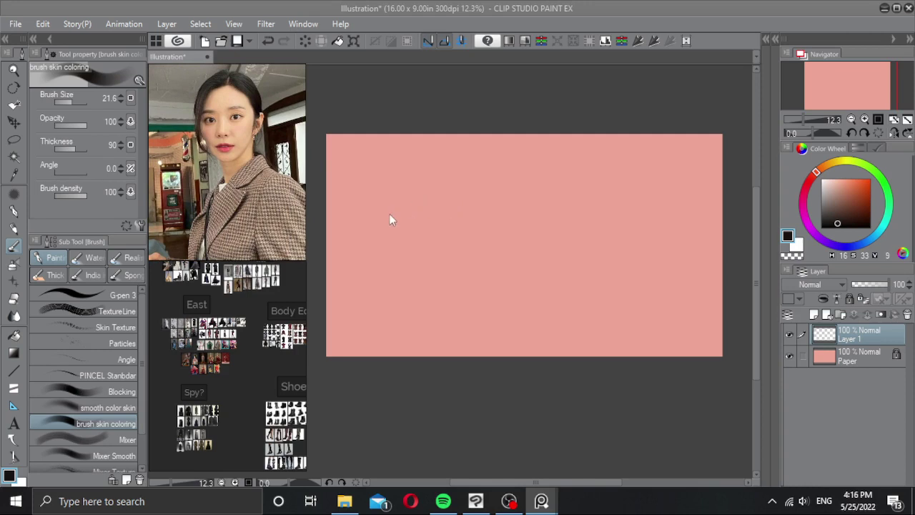
# Step: Sketch the cranium oval, far side of the face and chin near the canvas's upper left corner with the Angle brush
pyautogui.scroll(2, 369, 180)
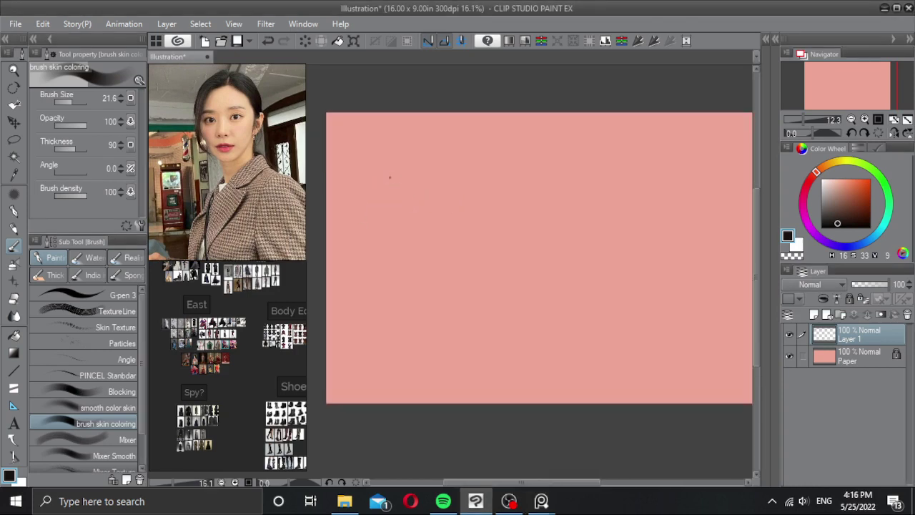
pyautogui.click(99, 375)
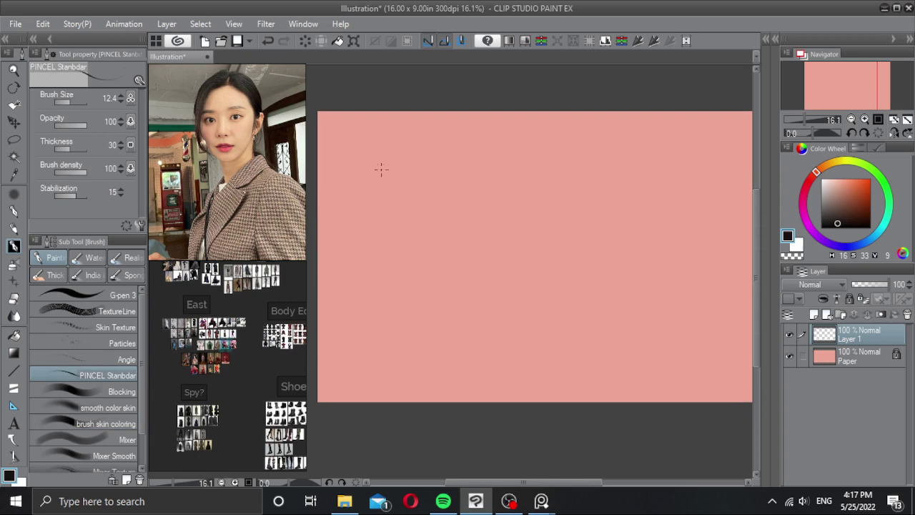
pyautogui.click(116, 359)
pyautogui.moveTo(370, 178)
pyautogui.mouseDown()
pyautogui.moveTo(374, 198)
pyautogui.moveTo(373, 178)
pyautogui.mouseUp()
pyautogui.hotkey('ctrl', 'z')
pyautogui.moveTo(373, 158)
pyautogui.mouseDown()
pyautogui.moveTo(364, 175)
pyautogui.moveTo(370, 215)
pyautogui.mouseUp()
pyautogui.hotkey('ctrl', 'z')
pyautogui.moveTo(382, 165)
pyautogui.mouseDown()
pyautogui.moveTo(388, 172)
pyautogui.moveTo(357, 214)
pyautogui.moveTo(378, 225)
pyautogui.mouseUp()
pyautogui.hotkey('ctrl', 'z')
pyautogui.moveTo(351, 175); pyautogui.dragTo(360, 218)
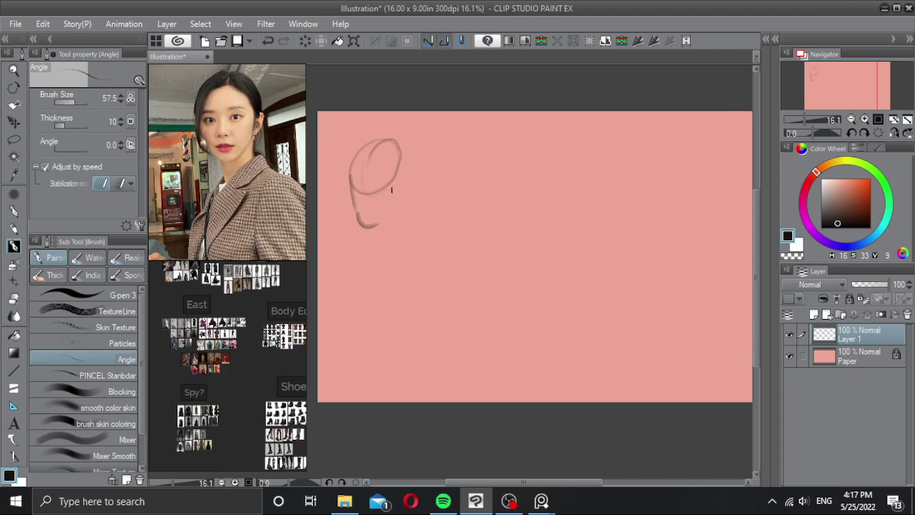
# Step: Build up the head construction with the skull curve, side plane, near jaw line and horizontal brow, nose and mouth guides
pyautogui.moveTo(349, 166)
pyautogui.mouseDown()
pyautogui.moveTo(402, 173)
pyautogui.moveTo(397, 218)
pyautogui.mouseUp()
pyautogui.moveTo(351, 176)
pyautogui.mouseDown()
pyautogui.moveTo(376, 161)
pyautogui.moveTo(394, 192)
pyautogui.mouseUp()
pyautogui.hotkey('ctrl', 'z')
pyautogui.moveTo(389, 154); pyautogui.dragTo(398, 205)
pyautogui.hotkey('ctrl', 'z')
pyautogui.moveTo(396, 167); pyautogui.dragTo(394, 207)
pyautogui.moveTo(397, 146); pyautogui.dragTo(393, 191)
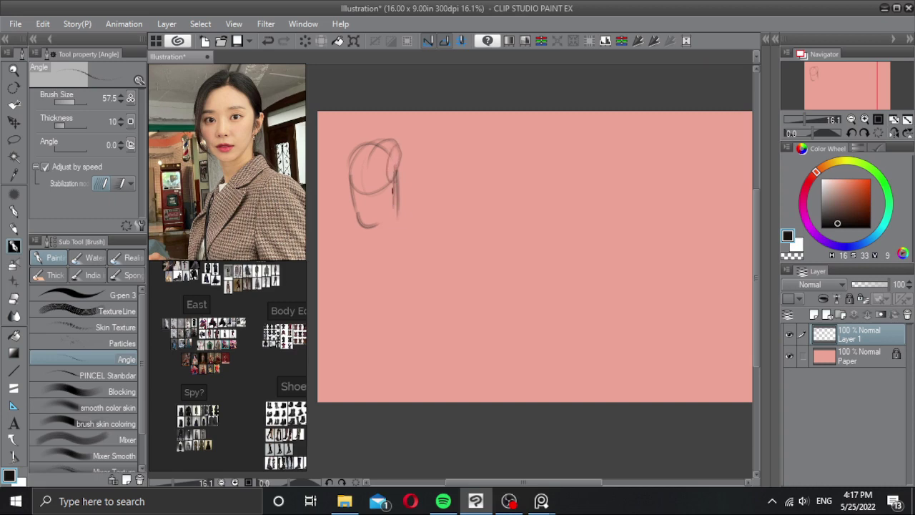
pyautogui.hotkey('ctrl', 'z')
pyautogui.moveTo(396, 146)
pyautogui.mouseDown()
pyautogui.moveTo(396, 205)
pyautogui.moveTo(399, 190)
pyautogui.moveTo(388, 216)
pyautogui.mouseUp()
pyautogui.moveTo(349, 174)
pyautogui.mouseDown()
pyautogui.moveTo(383, 183)
pyautogui.moveTo(385, 192)
pyautogui.moveTo(368, 191)
pyautogui.moveTo(377, 191)
pyautogui.moveTo(373, 201)
pyautogui.mouseUp()
pyautogui.hotkey('ctrl', 'z')
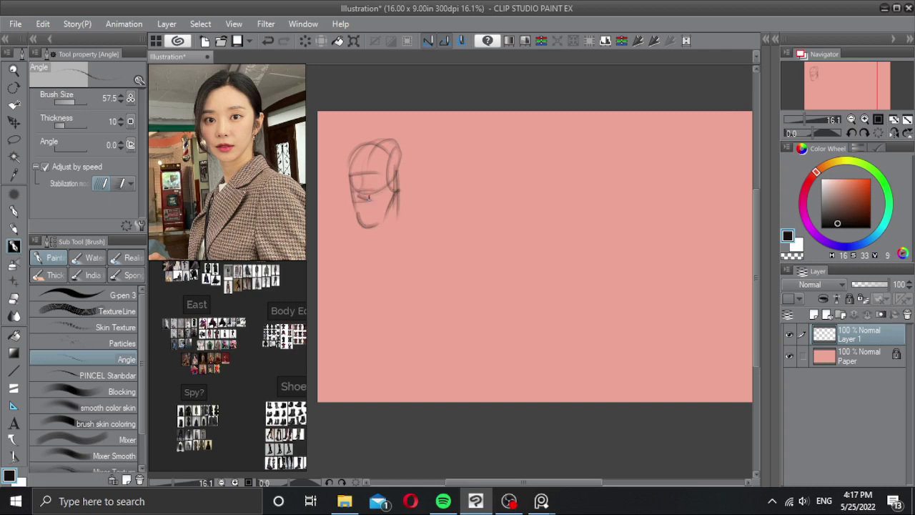
# Step: Block in the eyebrows, eyes, nose, mouth and ear on the head construction
pyautogui.scroll(1, 354, 214)
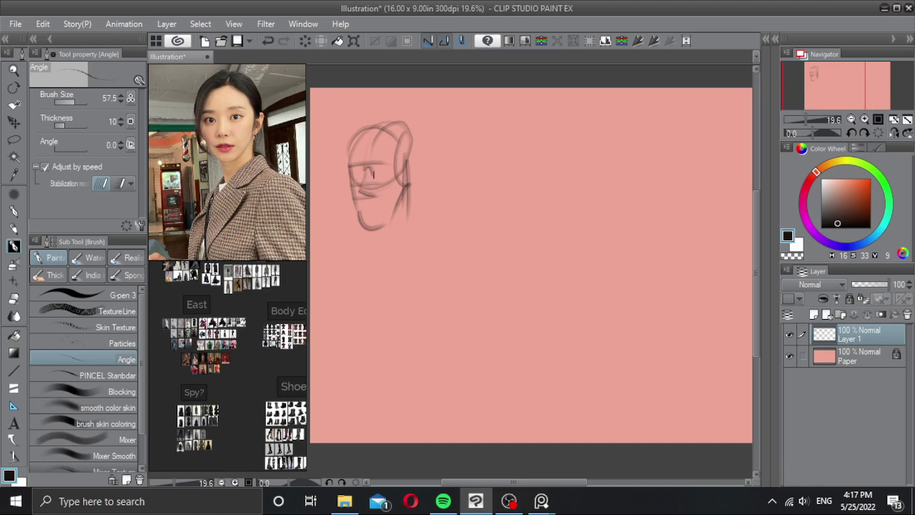
pyautogui.moveTo(373, 174)
pyautogui.mouseDown()
pyautogui.moveTo(371, 199)
pyautogui.moveTo(371, 163)
pyautogui.moveTo(358, 172)
pyautogui.moveTo(388, 172)
pyautogui.mouseUp()
pyautogui.moveTo(366, 206)
pyautogui.mouseDown()
pyautogui.moveTo(383, 207)
pyautogui.moveTo(362, 216)
pyautogui.moveTo(371, 225)
pyautogui.mouseUp()
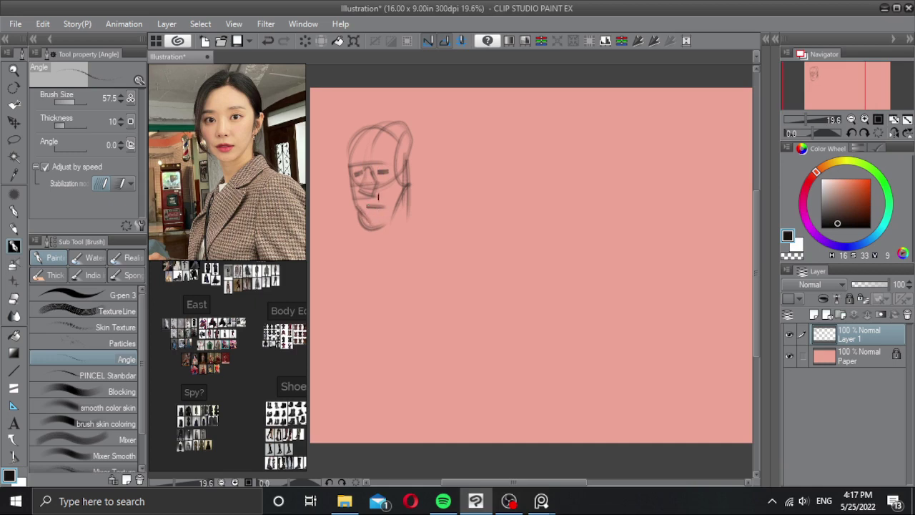
pyautogui.moveTo(349, 166)
pyautogui.mouseDown()
pyautogui.moveTo(398, 163)
pyautogui.moveTo(356, 174)
pyautogui.moveTo(432, 169)
pyautogui.moveTo(422, 194)
pyautogui.mouseUp()
pyautogui.hotkey('ctrl', 'z')
pyautogui.hotkey('ctrl', 'z')
pyautogui.hotkey('ctrl', 'z')
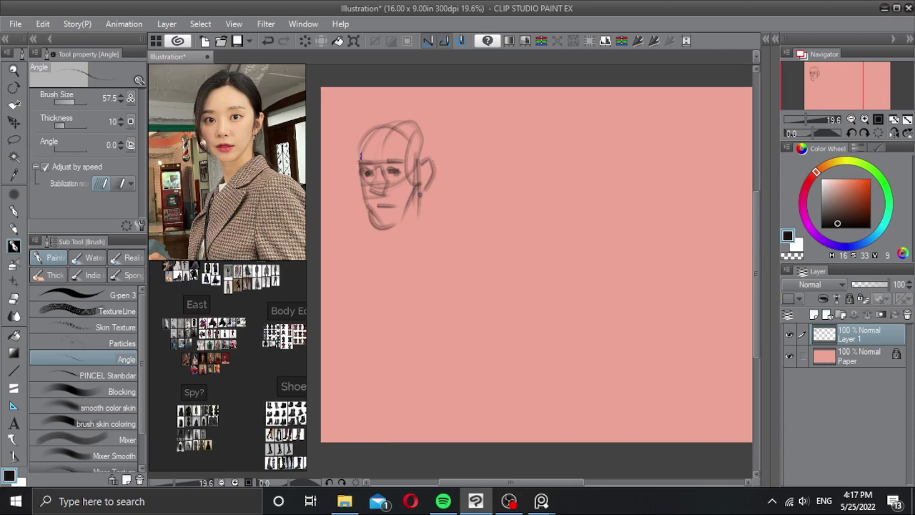
# Step: Strengthen the brow line toward the ear and sketch the front and back of the neck with its base line
pyautogui.moveTo(358, 161)
pyautogui.mouseDown()
pyautogui.moveTo(387, 131)
pyautogui.moveTo(411, 155)
pyautogui.mouseUp()
pyautogui.moveTo(417, 209); pyautogui.dragTo(417, 269)
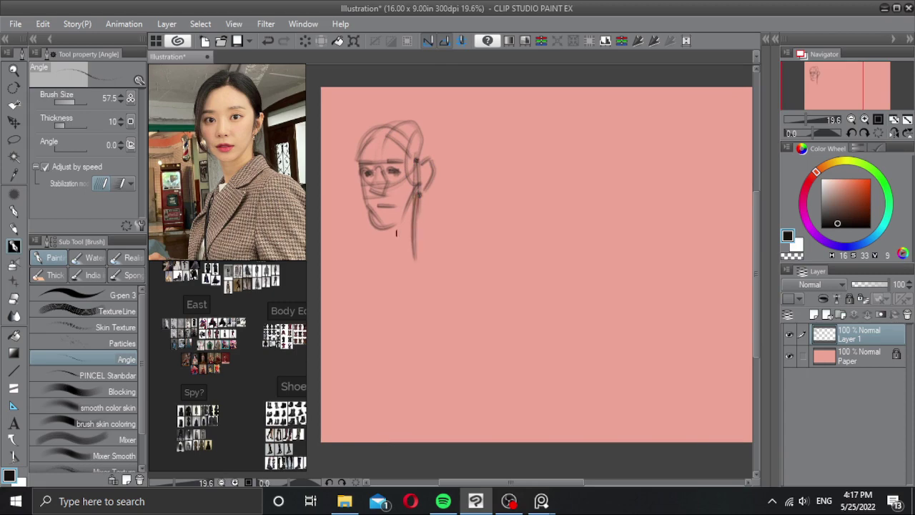
pyautogui.moveTo(389, 228)
pyautogui.mouseDown()
pyautogui.moveTo(395, 259)
pyautogui.moveTo(417, 240)
pyautogui.moveTo(396, 266)
pyautogui.mouseUp()
pyautogui.hotkey('ctrl', 'z')
pyautogui.moveTo(410, 209); pyautogui.dragTo(395, 266)
pyautogui.hotkey('ctrl', 'z')
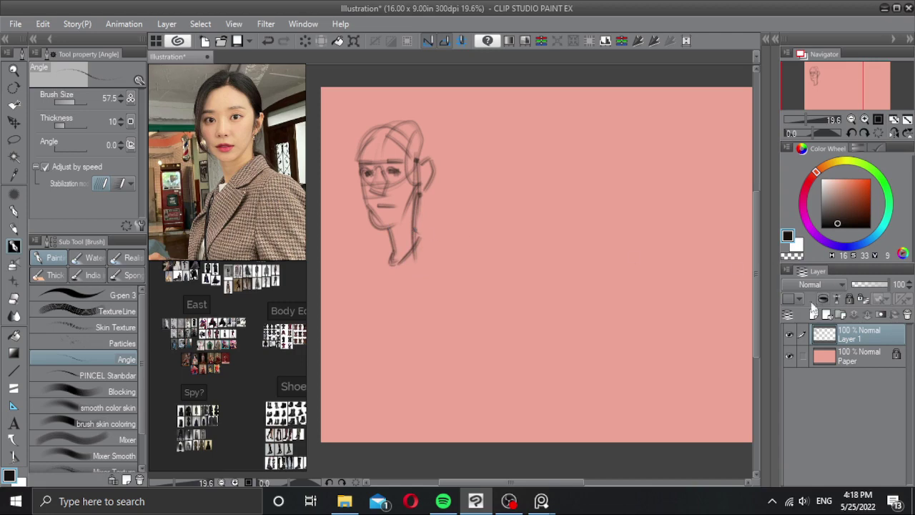
# Step: Sketch the hair falling from the parting along the far side of the face, ending in a curl beside the neck
pyautogui.moveTo(383, 136); pyautogui.dragTo(351, 213)
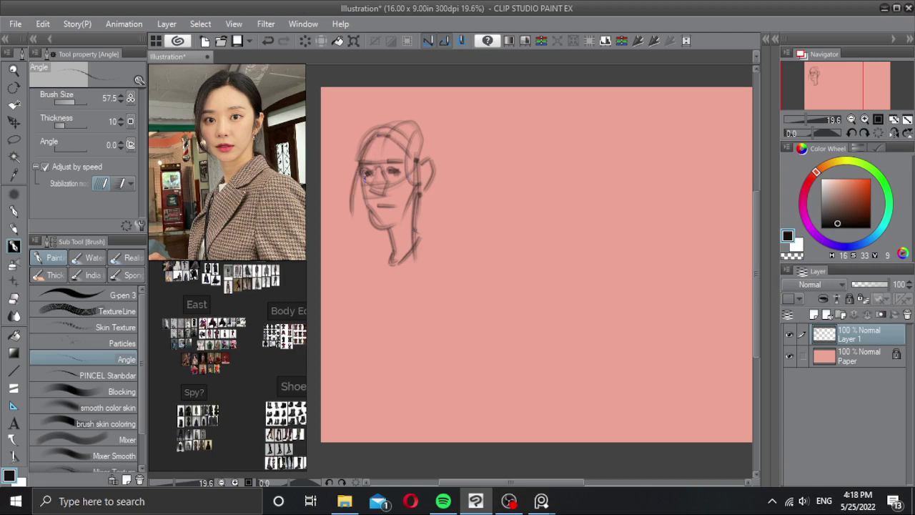
pyautogui.moveTo(381, 133)
pyautogui.mouseDown()
pyautogui.moveTo(344, 214)
pyautogui.moveTo(372, 236)
pyautogui.moveTo(366, 253)
pyautogui.mouseUp()
pyautogui.hotkey('ctrl', 'z')
pyautogui.hotkey('ctrl', 'z')
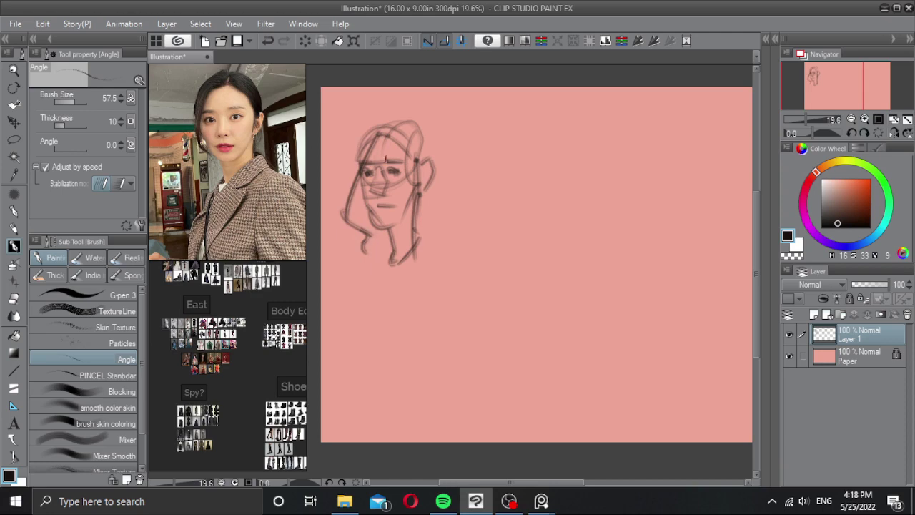
pyautogui.moveTo(343, 206)
pyautogui.mouseDown()
pyautogui.moveTo(354, 146)
pyautogui.moveTo(378, 123)
pyautogui.moveTo(358, 146)
pyautogui.mouseUp()
pyautogui.moveTo(359, 161); pyautogui.dragTo(354, 176)
# Step: Sketch the wavy hair around the near ear and outline the hair over the crown
pyautogui.moveTo(393, 138)
pyautogui.mouseDown()
pyautogui.moveTo(428, 170)
pyautogui.moveTo(427, 154)
pyautogui.moveTo(418, 172)
pyautogui.moveTo(416, 163)
pyautogui.moveTo(425, 192)
pyautogui.moveTo(433, 174)
pyautogui.moveTo(435, 203)
pyautogui.mouseUp()
pyautogui.hotkey('ctrl', 'z')
pyautogui.hotkey('ctrl', 'z')
pyautogui.moveTo(422, 213)
pyautogui.mouseDown()
pyautogui.moveTo(433, 217)
pyautogui.moveTo(418, 220)
pyautogui.mouseUp()
pyautogui.moveTo(380, 127)
pyautogui.mouseDown()
pyautogui.moveTo(414, 122)
pyautogui.moveTo(421, 154)
pyautogui.mouseUp()
pyautogui.hotkey('ctrl', 'z')
pyautogui.moveTo(406, 119); pyautogui.dragTo(422, 153)
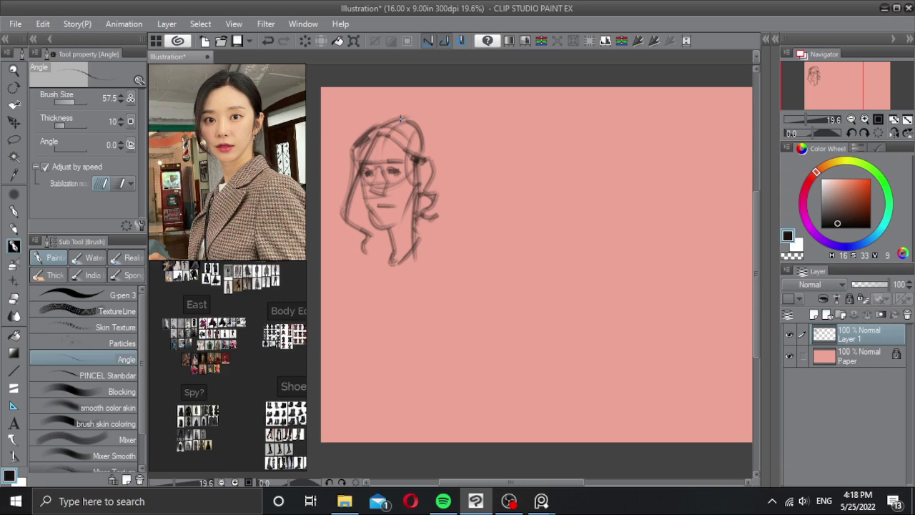
pyautogui.moveTo(402, 119)
pyautogui.mouseDown()
pyautogui.moveTo(375, 123)
pyautogui.moveTo(357, 153)
pyautogui.mouseUp()
pyautogui.hotkey('ctrl', 'z')
# Step: Refine the nose bridge, tip and nostrils with the brush size reduced to 32.9
pyautogui.scroll(2, 391, 171)
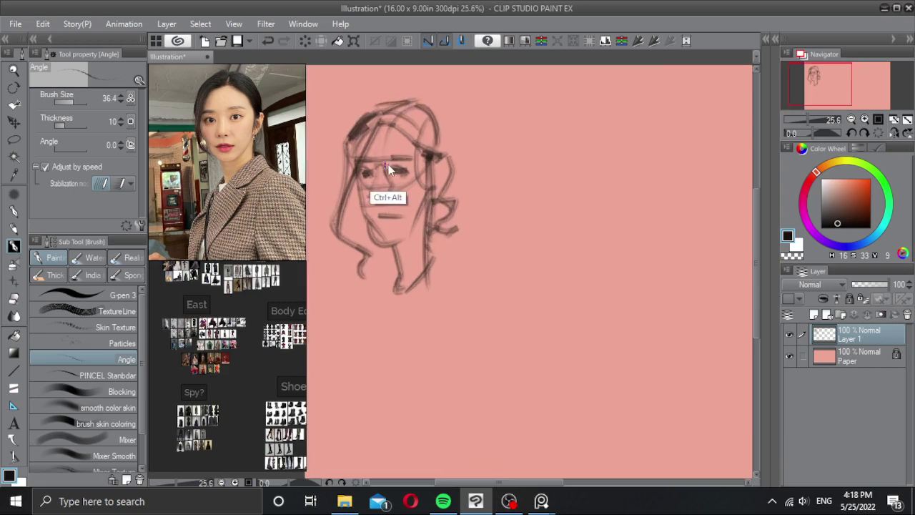
pyautogui.moveTo(377, 173)
pyautogui.mouseDown()
pyautogui.moveTo(391, 173)
pyautogui.moveTo(387, 166)
pyautogui.moveTo(379, 204)
pyautogui.mouseUp()
pyautogui.hotkey('ctrl', 'z')
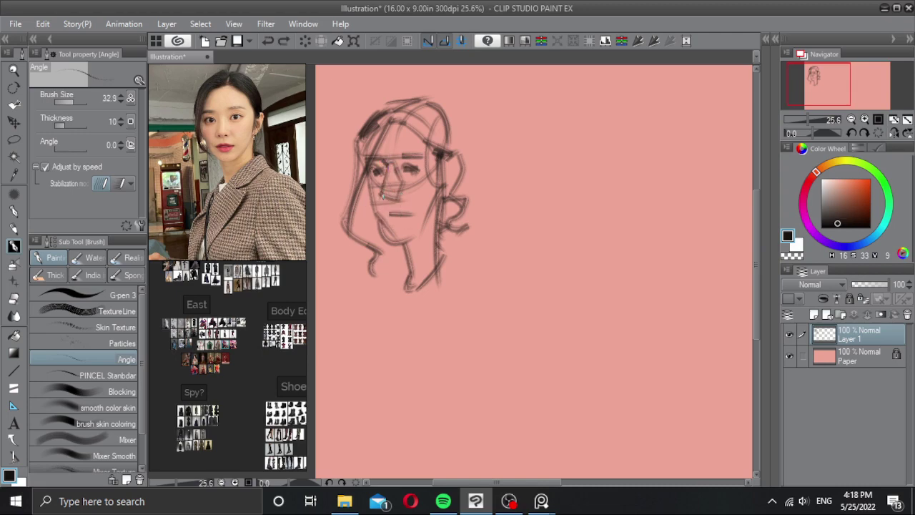
pyautogui.hotkey('ctrl', 'z')
pyautogui.moveTo(382, 194); pyautogui.dragTo(392, 199)
pyautogui.hotkey('ctrl', 'z')
pyautogui.hotkey('ctrl', 'z')
pyautogui.moveTo(387, 163)
pyautogui.mouseDown()
pyautogui.moveTo(379, 194)
pyautogui.moveTo(399, 192)
pyautogui.mouseUp()
pyautogui.hotkey('ctrl', 'z')
pyautogui.hotkey('ctrl', 'z')
pyautogui.hotkey('ctrl', 'z')
# Step: Shape and darken the lips and add the shadow beneath the lower lip, reducing the brush size to 31
pyautogui.moveTo(390, 213); pyautogui.dragTo(415, 213)
pyautogui.hotkey('ctrl', 'z')
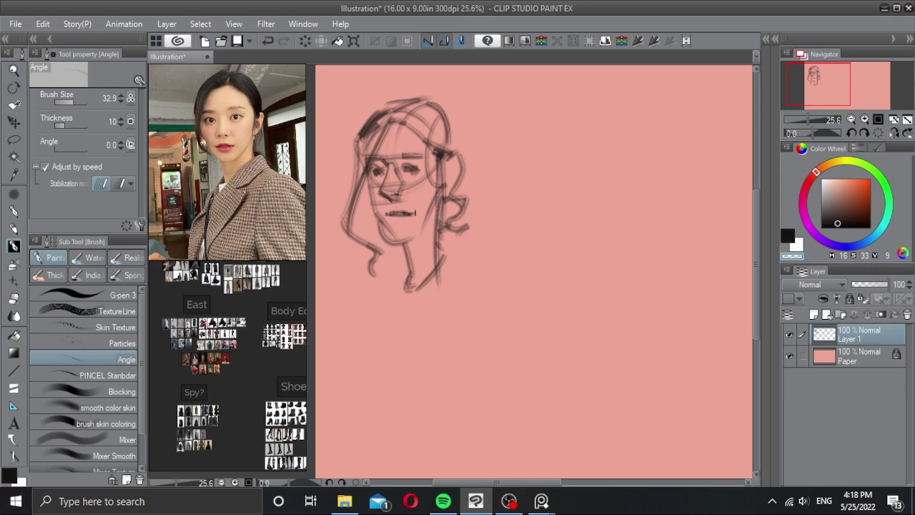
pyautogui.hotkey('ctrl', 'z')
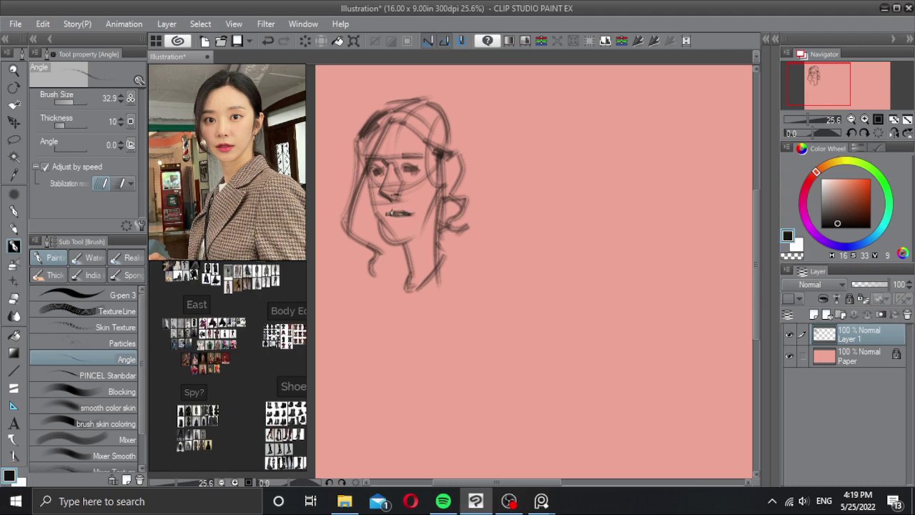
pyautogui.press(']')
pyautogui.moveTo(393, 212)
pyautogui.mouseDown()
pyautogui.moveTo(404, 212)
pyautogui.moveTo(403, 224)
pyautogui.mouseUp()
pyautogui.hotkey('ctrl', 'z')
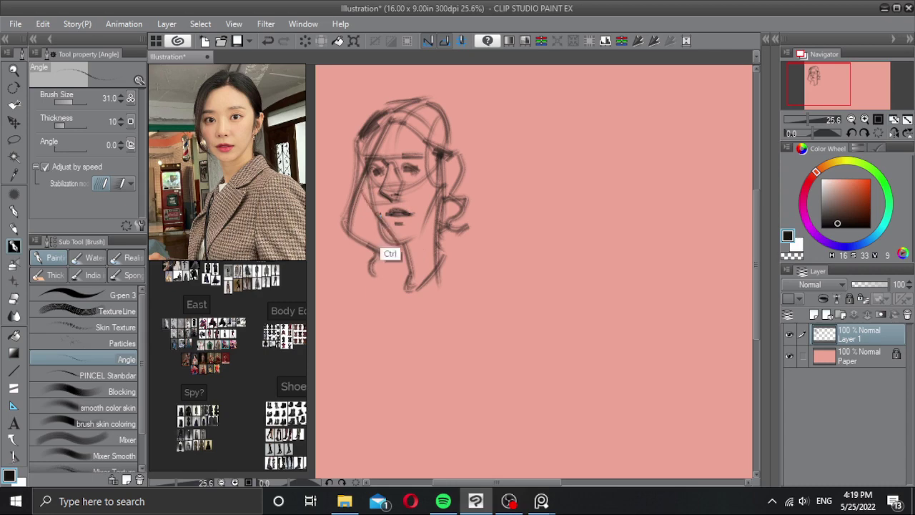
# Step: Redraw the near jawline from below the ear down to the chin
pyautogui.moveTo(437, 189); pyautogui.dragTo(410, 238)
pyautogui.hotkey('ctrl', 'z')
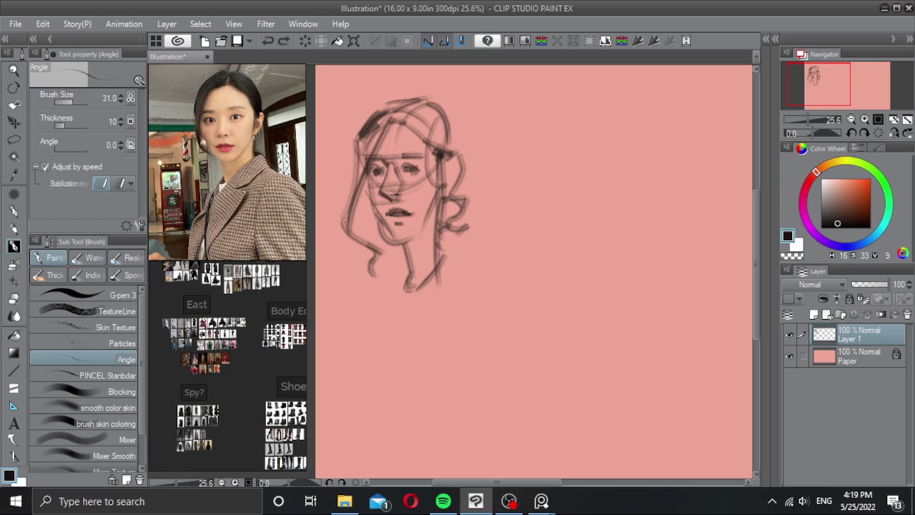
pyautogui.moveTo(436, 191); pyautogui.dragTo(410, 236)
pyautogui.hotkey('ctrl', 'z')
pyautogui.moveTo(443, 189)
pyautogui.mouseDown()
pyautogui.moveTo(432, 226)
pyautogui.moveTo(385, 240)
pyautogui.moveTo(405, 236)
pyautogui.mouseUp()
pyautogui.hotkey('ctrl', 'z')
pyautogui.hotkey('ctrl', 'z')
pyautogui.hotkey('ctrl', 'z')
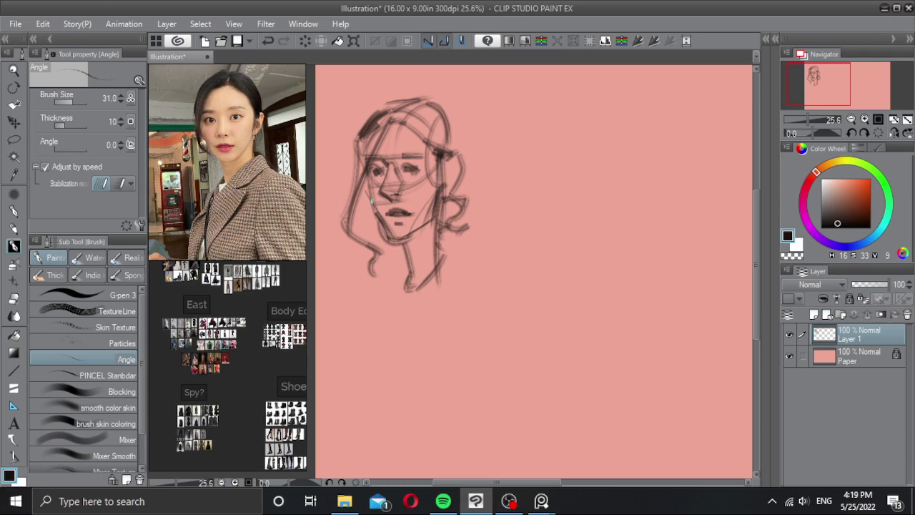
# Step: Refine the far cheek contour of the woman's face and darken both eyes
pyautogui.moveTo(369, 186); pyautogui.dragTo(377, 217)
pyautogui.hotkey('ctrl', 'z')
pyautogui.hotkey('ctrl', 'z')
pyautogui.hotkey('ctrl', 'z')
pyautogui.moveTo(379, 166)
pyautogui.mouseDown()
pyautogui.moveTo(364, 169)
pyautogui.moveTo(373, 181)
pyautogui.mouseUp()
pyautogui.hotkey('ctrl', 'z')
pyautogui.moveTo(410, 164)
pyautogui.mouseDown()
pyautogui.moveTo(424, 170)
pyautogui.moveTo(367, 154)
pyautogui.moveTo(419, 155)
pyautogui.mouseUp()
pyautogui.hotkey('ctrl', 'z')
# Step: Shade the near cheek and the neck beneath the jaw with the brush size raised to 86.3
pyautogui.press(']')
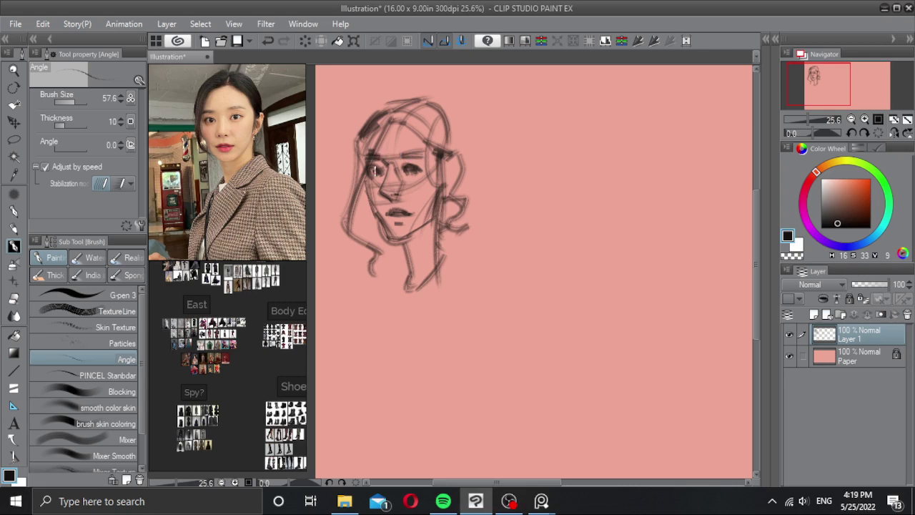
pyautogui.press('[')
pyautogui.moveTo(366, 188)
pyautogui.mouseDown()
pyautogui.moveTo(372, 205)
pyautogui.moveTo(414, 189)
pyautogui.moveTo(376, 206)
pyautogui.moveTo(384, 228)
pyautogui.mouseUp()
pyautogui.press(']')
pyautogui.press(']')
pyautogui.press(']')
pyautogui.hotkey('ctrl', 'z')
pyautogui.hotkey('ctrl', 'z')
pyautogui.press('[')
pyautogui.moveTo(433, 192); pyautogui.dragTo(413, 226)
pyautogui.hotkey('ctrl', 'z')
pyautogui.moveTo(435, 191)
pyautogui.mouseDown()
pyautogui.moveTo(413, 232)
pyautogui.moveTo(428, 212)
pyautogui.moveTo(413, 284)
pyautogui.mouseUp()
pyautogui.moveTo(424, 232); pyautogui.dragTo(407, 249)
pyautogui.moveTo(424, 233); pyautogui.dragTo(411, 260)
# Step: Redraw the hair outline from the near side of the crown down to the ear with brush size 30.1
pyautogui.press('c')
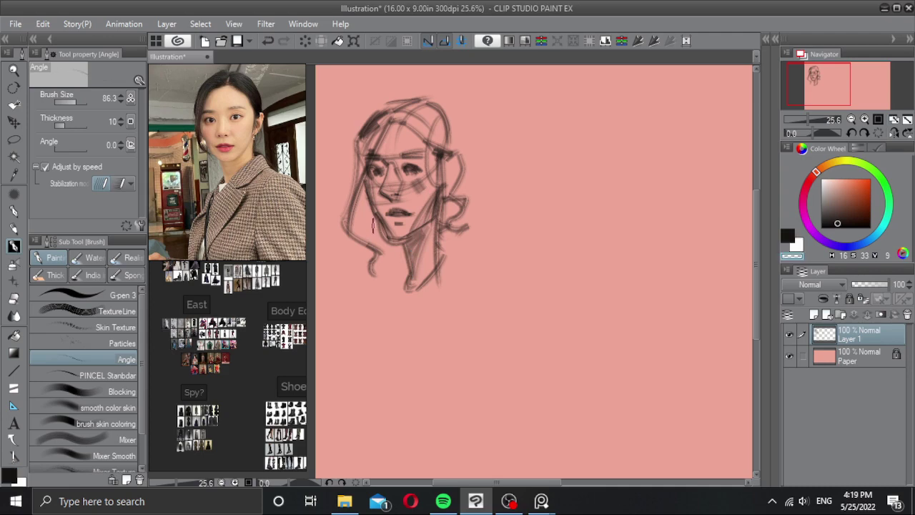
pyautogui.keyDown('ctrl'); pyautogui.keyDown('alt'); pyautogui.moveTo(372, 225); pyautogui.dragTo(385, 243); pyautogui.keyUp('alt'); pyautogui.keyUp('ctrl')
pyautogui.hotkey('ctrl', 'z')
pyautogui.press('c')
pyautogui.moveTo(451, 156)
pyautogui.mouseDown()
pyautogui.moveTo(455, 119)
pyautogui.moveTo(438, 117)
pyautogui.moveTo(458, 152)
pyautogui.mouseUp()
pyautogui.hotkey('ctrl', 'z')
pyautogui.moveTo(437, 120); pyautogui.dragTo(458, 150)
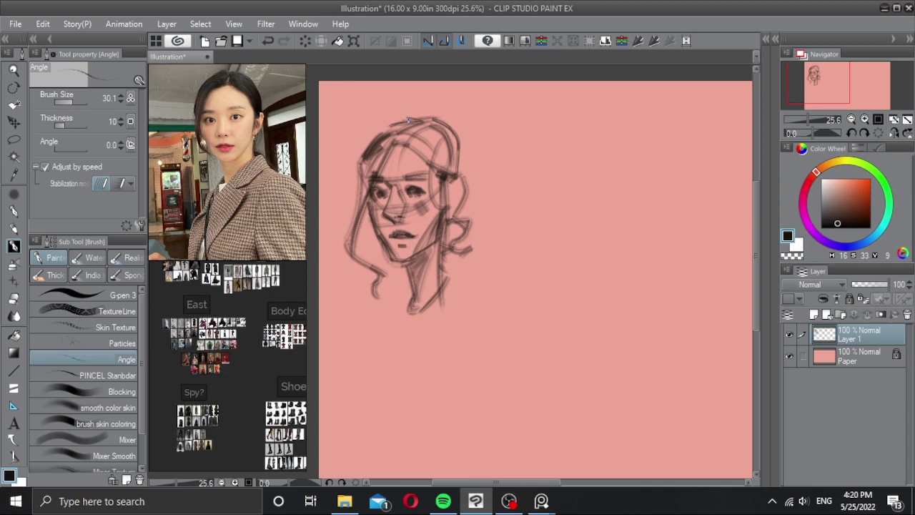
# Step: Redraw the hair outline over the far side of the crown and lighten the heavy strokes beneath it using transparent colour
pyautogui.moveTo(409, 120)
pyautogui.mouseDown()
pyautogui.moveTo(361, 146)
pyautogui.moveTo(406, 120)
pyautogui.moveTo(366, 134)
pyautogui.moveTo(364, 158)
pyautogui.mouseUp()
pyautogui.hotkey('ctrl', 'z')
pyautogui.hotkey('ctrl', 'z')
pyautogui.hotkey('ctrl', 'z')
pyautogui.press('c')
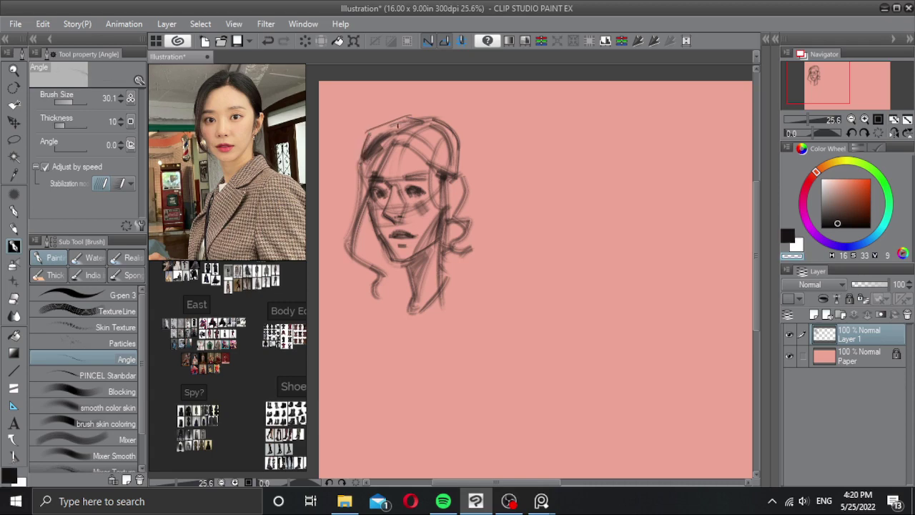
pyautogui.moveTo(397, 125)
pyautogui.mouseDown()
pyautogui.moveTo(371, 158)
pyautogui.moveTo(386, 135)
pyautogui.moveTo(381, 145)
pyautogui.moveTo(360, 147)
pyautogui.moveTo(384, 124)
pyautogui.mouseUp()
pyautogui.press('c')
pyautogui.hotkey('ctrl', 'z')
pyautogui.press('c')
pyautogui.press('c')
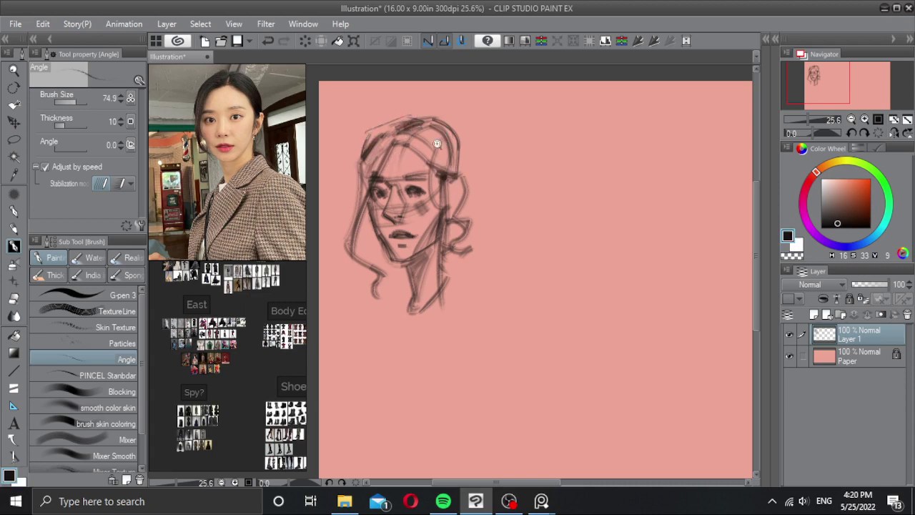
pyautogui.scroll(-1, 436, 143)
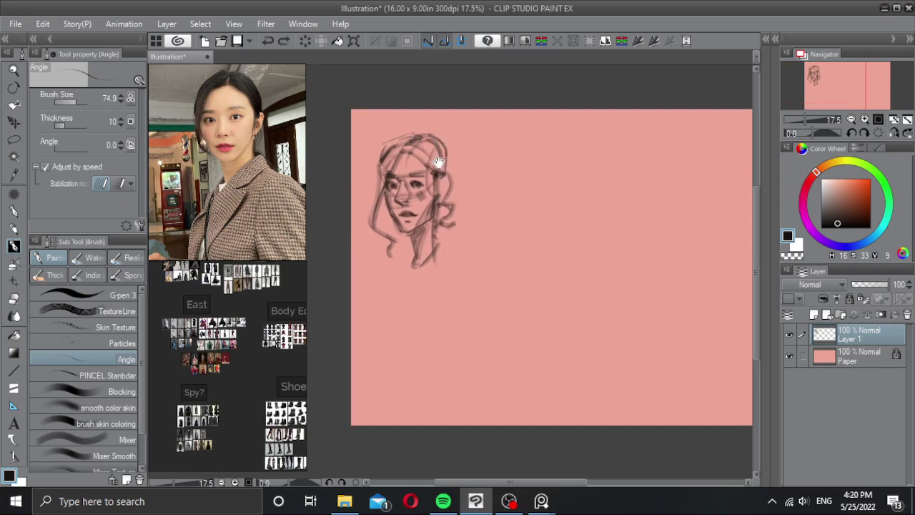
pyautogui.moveTo(437, 162); pyautogui.dragTo(434, 168)
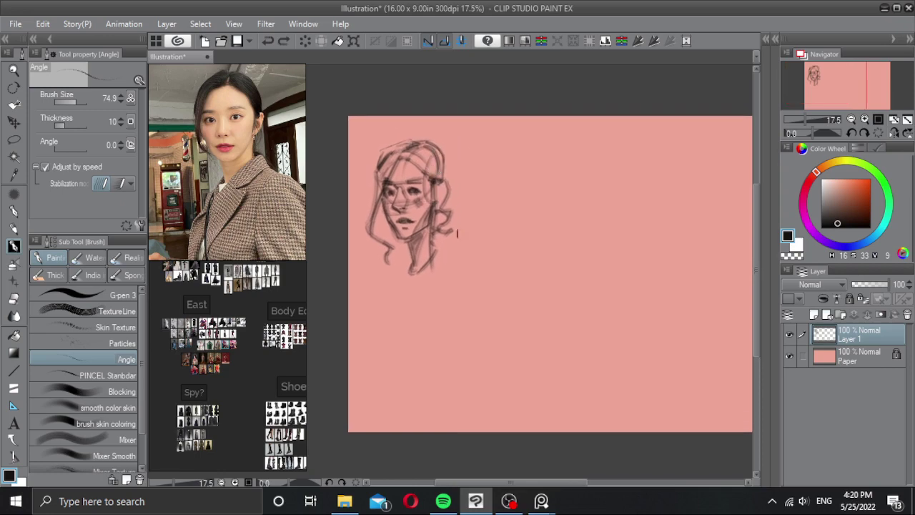
pyautogui.click(815, 315)
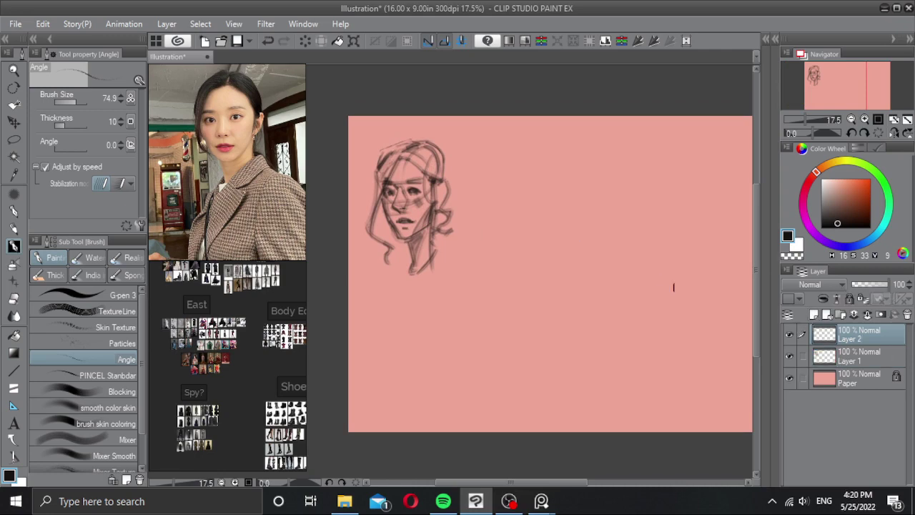
pyautogui.hotkey('ctrl', 'e')
# Step: Sketch the sloping shoulder lines on both sides of the woman's neck with brush size 52.5
pyautogui.keyDown('ctrl'); pyautogui.keyDown('alt'); pyautogui.moveTo(441, 272); pyautogui.dragTo(424, 257); pyautogui.keyUp('alt'); pyautogui.keyUp('ctrl')
pyautogui.moveTo(438, 252); pyautogui.dragTo(455, 300)
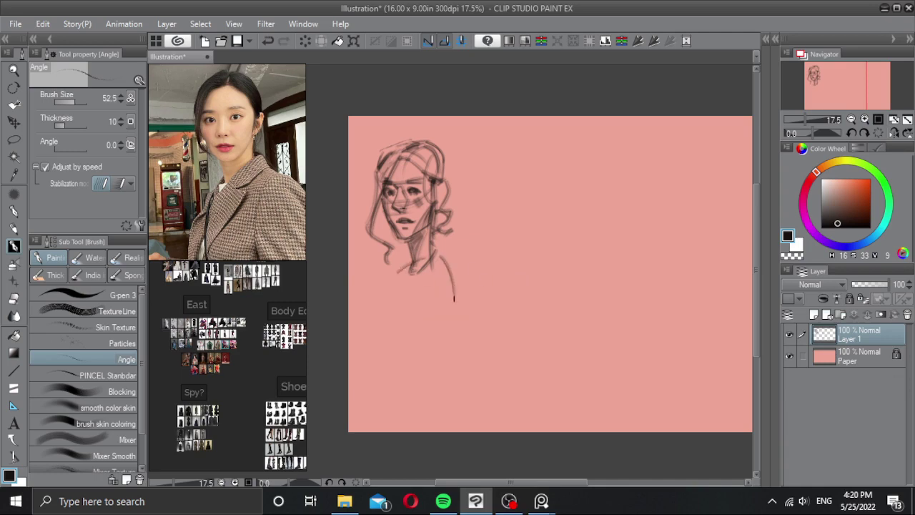
pyautogui.hotkey('ctrl', 'z')
pyautogui.hotkey('ctrl', 'z')
pyautogui.moveTo(392, 271); pyautogui.dragTo(417, 254)
pyautogui.moveTo(435, 248); pyautogui.dragTo(449, 307)
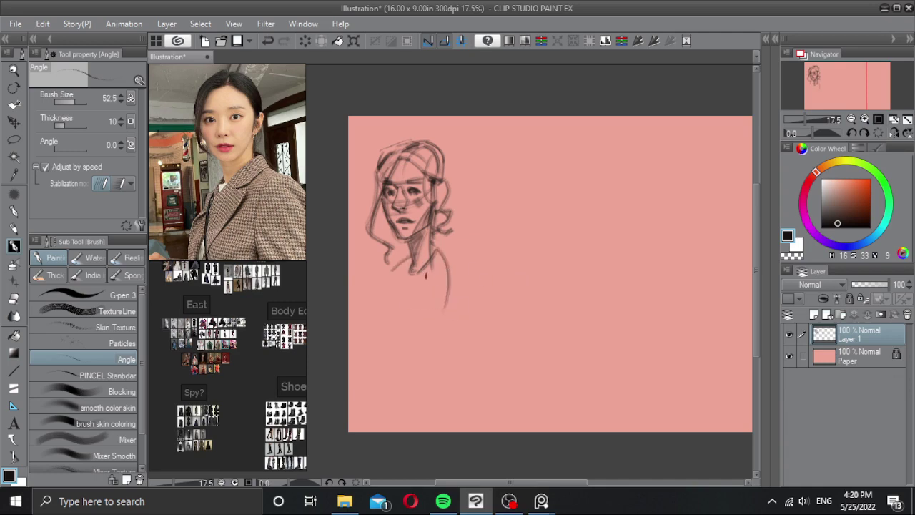
pyautogui.hotkey('ctrl', 'z')
pyautogui.hotkey('ctrl', 'z')
pyautogui.moveTo(393, 280)
pyautogui.mouseDown()
pyautogui.moveTo(451, 263)
pyautogui.moveTo(448, 303)
pyautogui.mouseUp()
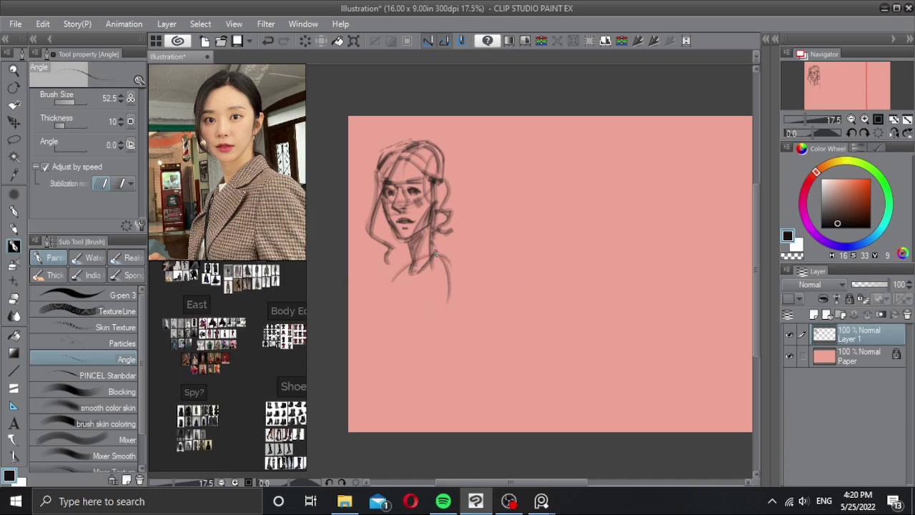
# Step: Reinforce the near shoulder and add an oval for the top of the near arm
pyautogui.moveTo(435, 254)
pyautogui.mouseDown()
pyautogui.moveTo(453, 274)
pyautogui.moveTo(450, 266)
pyautogui.moveTo(452, 312)
pyautogui.mouseUp()
pyautogui.moveTo(447, 269)
pyautogui.mouseDown()
pyautogui.moveTo(445, 326)
pyautogui.moveTo(443, 313)
pyautogui.mouseUp()
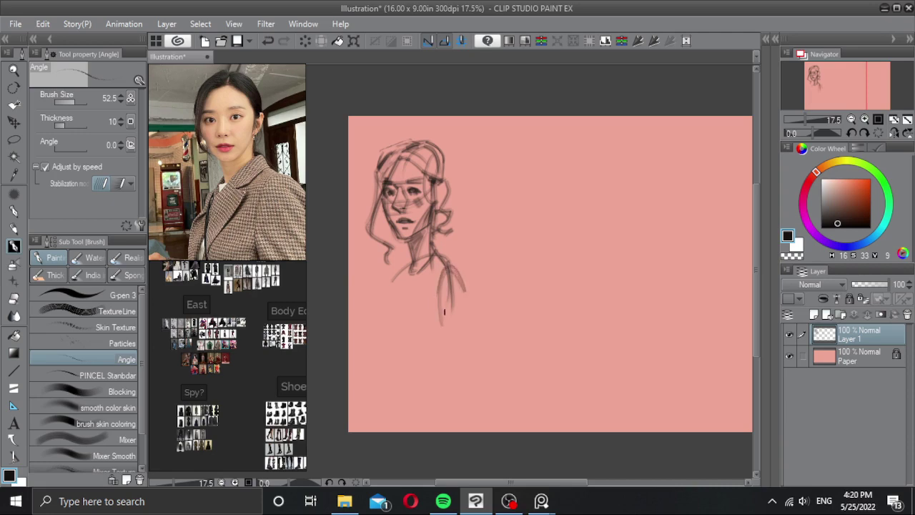
pyautogui.hotkey('ctrl', 'z')
pyautogui.moveTo(453, 272); pyautogui.dragTo(433, 310)
# Step: Sketch the front of the chest and the curved torso lines, and restate the slope from neck to near shoulder
pyautogui.moveTo(406, 264)
pyautogui.mouseDown()
pyautogui.moveTo(396, 287)
pyautogui.moveTo(410, 315)
pyautogui.moveTo(396, 303)
pyautogui.moveTo(398, 287)
pyautogui.moveTo(388, 310)
pyautogui.moveTo(407, 261)
pyautogui.moveTo(387, 329)
pyautogui.mouseUp()
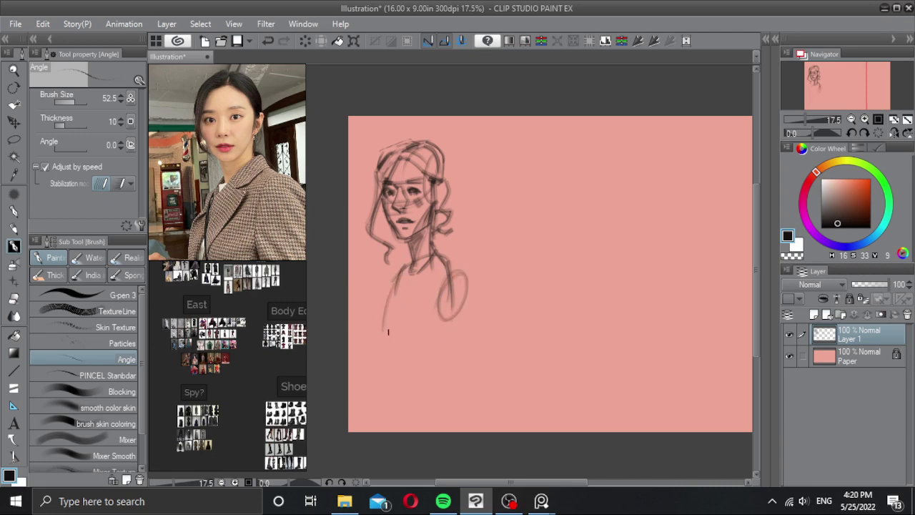
pyautogui.moveTo(412, 271)
pyautogui.mouseDown()
pyautogui.moveTo(389, 336)
pyautogui.moveTo(380, 337)
pyautogui.moveTo(394, 330)
pyautogui.moveTo(415, 365)
pyautogui.mouseUp()
pyautogui.moveTo(391, 287); pyautogui.dragTo(378, 326)
pyautogui.moveTo(413, 296)
pyautogui.mouseDown()
pyautogui.moveTo(398, 317)
pyautogui.moveTo(416, 341)
pyautogui.mouseUp()
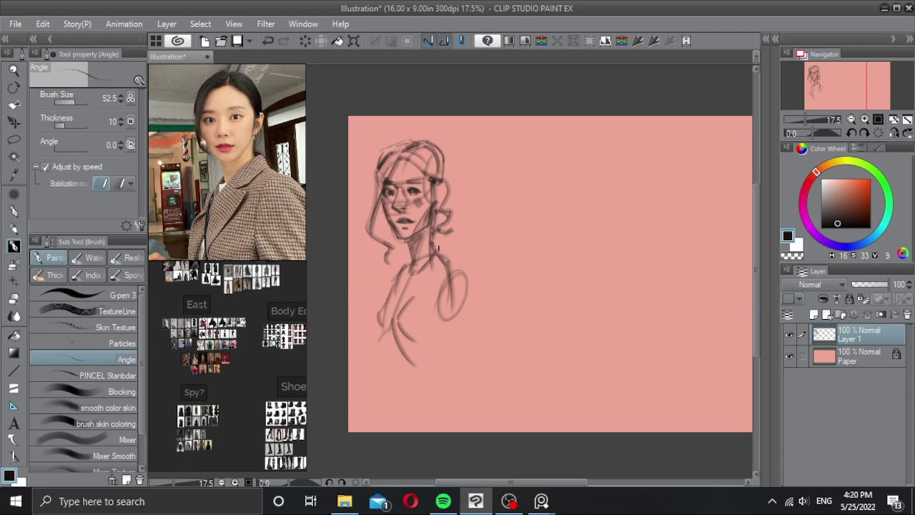
pyautogui.moveTo(438, 248); pyautogui.dragTo(457, 272)
# Step: Add a new layer for the next sketch and bring up the People photo group on the reference board
pyautogui.click(815, 315)
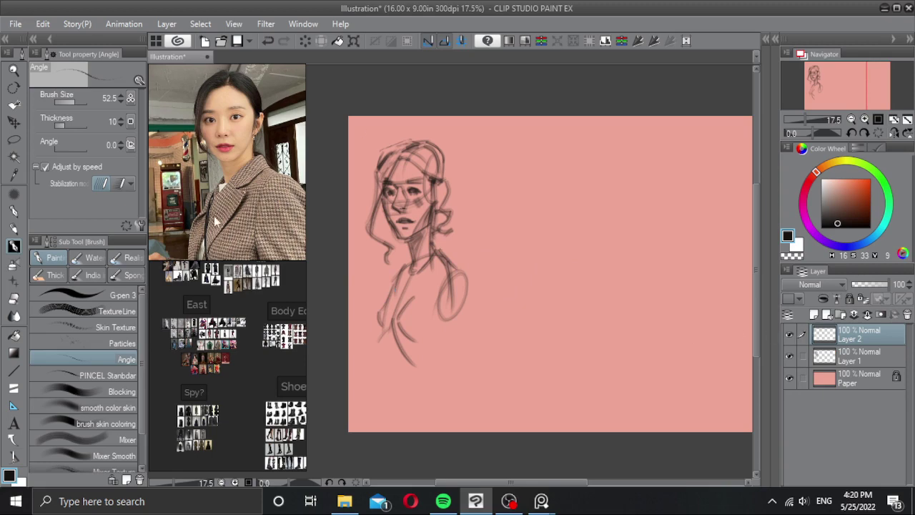
pyautogui.scroll(-5, 222, 188)
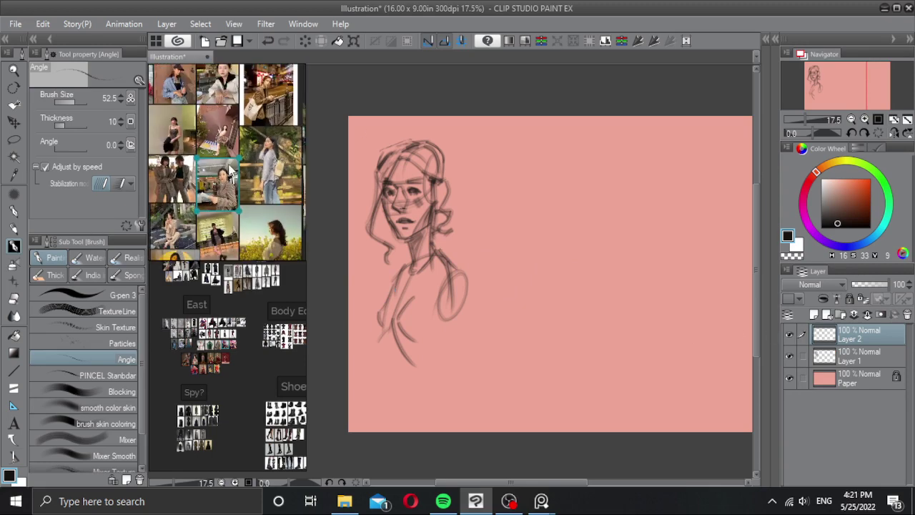
pyautogui.scroll(-3, 230, 179)
pyautogui.scroll(-5, 223, 173)
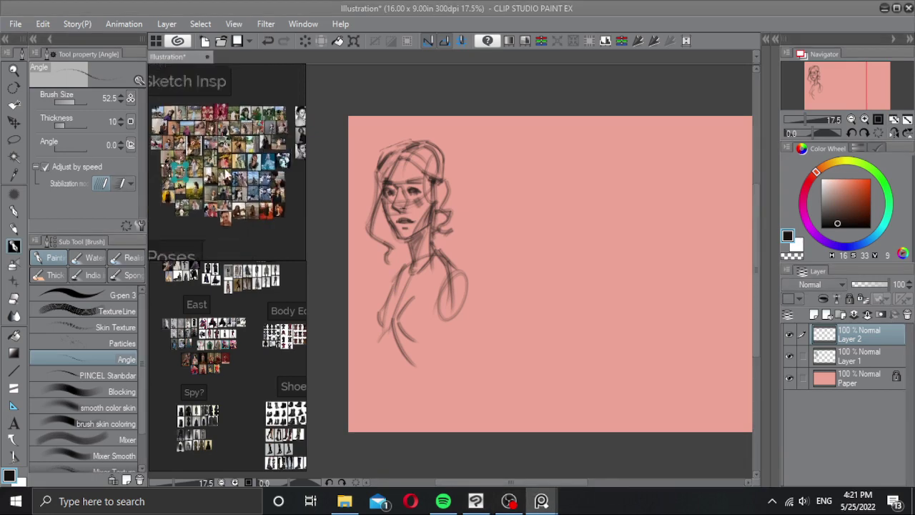
pyautogui.scroll(6, 239, 170)
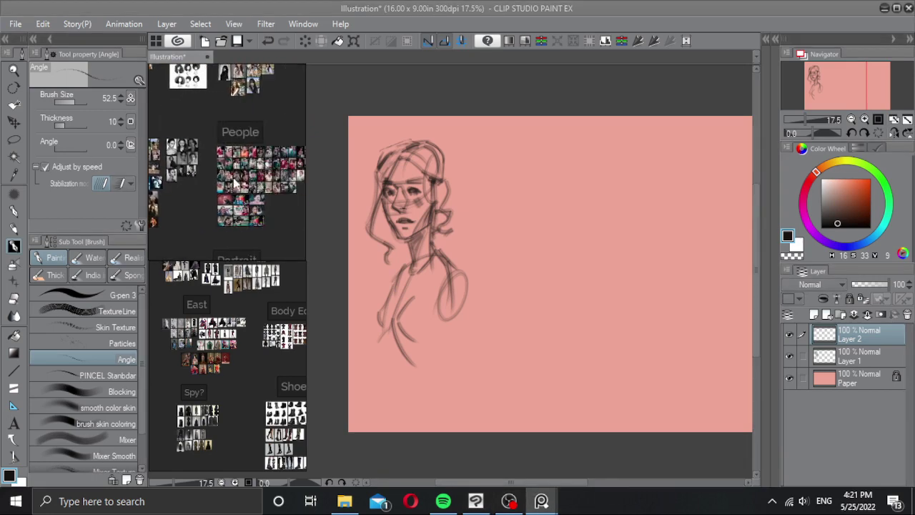
pyautogui.scroll(3, 231, 169)
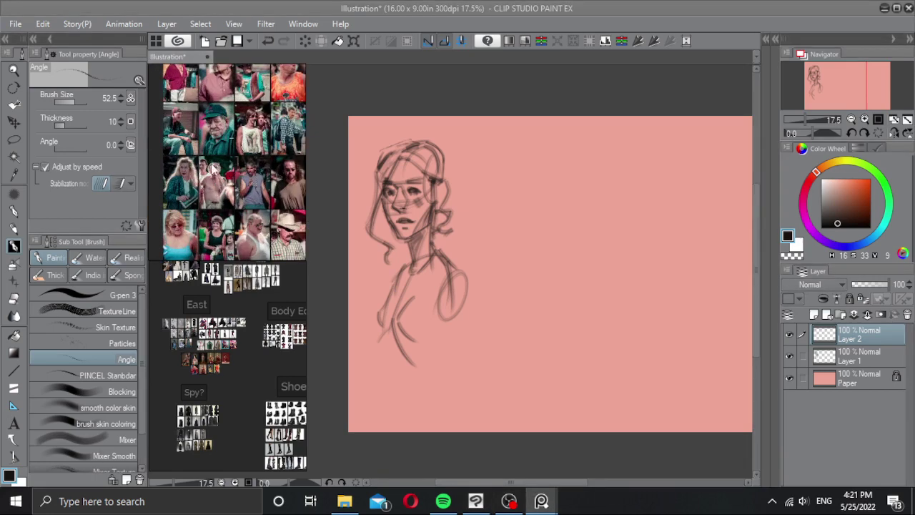
# Step: Browse the People photos and frame the close-up of the smiling long-haired man in a baseball cap as the reference
pyautogui.moveTo(251, 171); pyautogui.dragTo(211, 161)
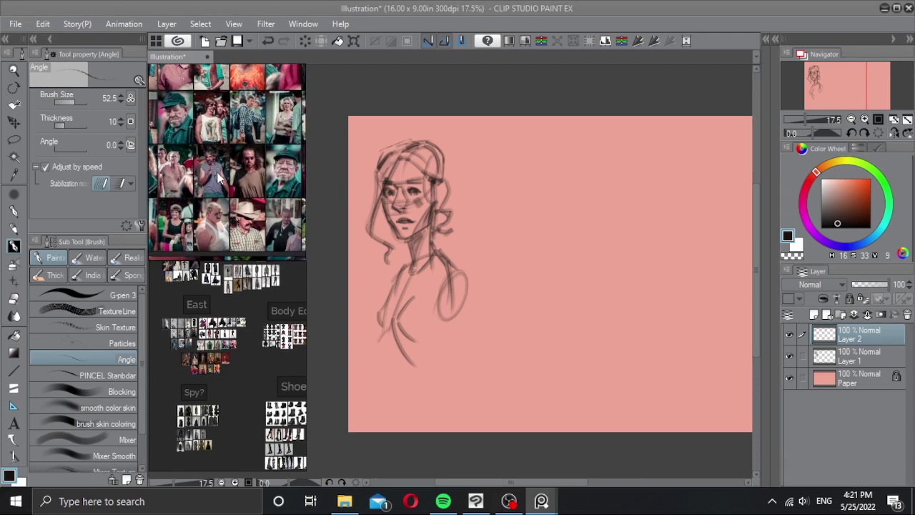
pyautogui.moveTo(260, 213); pyautogui.dragTo(186, 184)
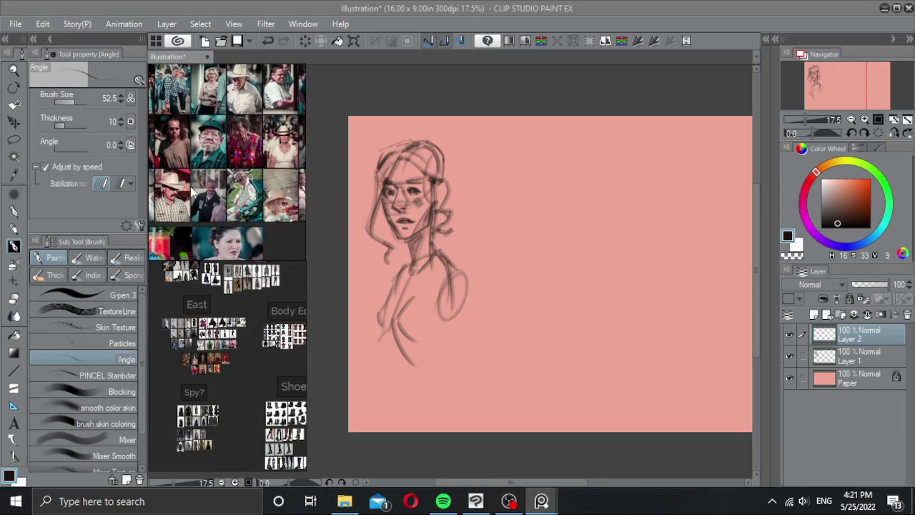
pyautogui.moveTo(247, 161); pyautogui.dragTo(199, 179)
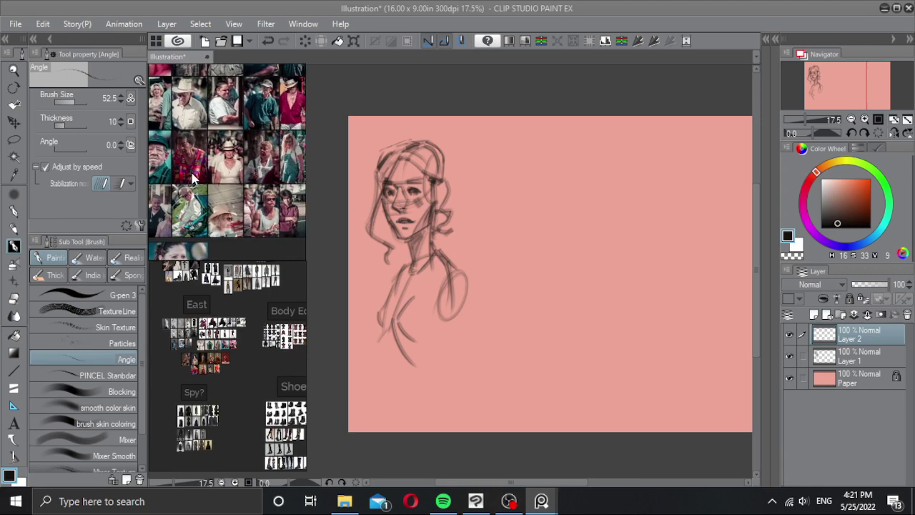
pyautogui.moveTo(275, 177); pyautogui.dragTo(204, 184)
pyautogui.moveTo(229, 140); pyautogui.dragTo(214, 161)
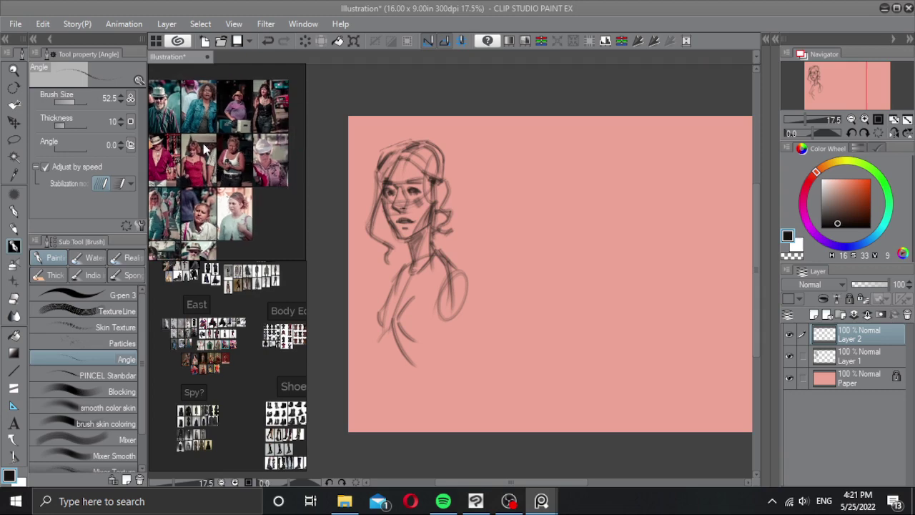
pyautogui.scroll(-2, 190, 105)
pyautogui.moveTo(191, 105); pyautogui.dragTo(249, 143)
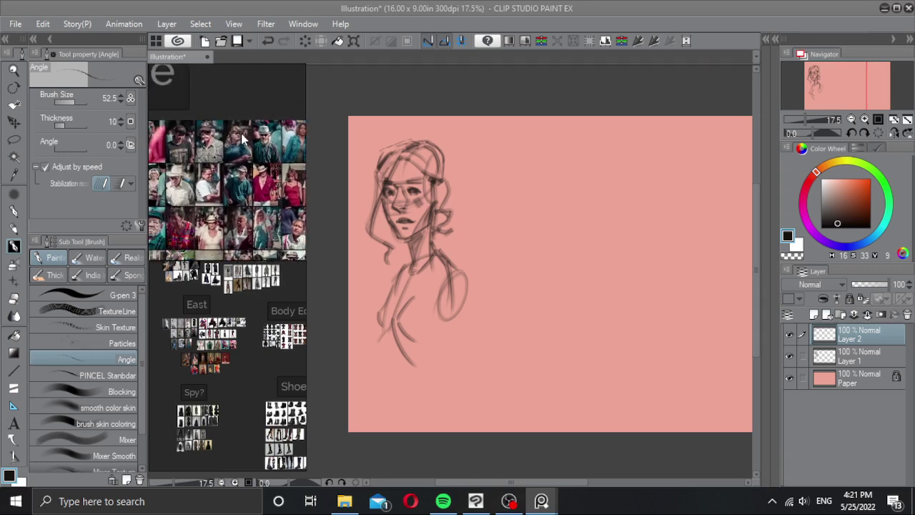
pyautogui.scroll(2, 227, 140)
pyautogui.moveTo(194, 148); pyautogui.dragTo(241, 159)
pyautogui.scroll(4, 239, 150)
pyautogui.scroll(-1, 239, 155)
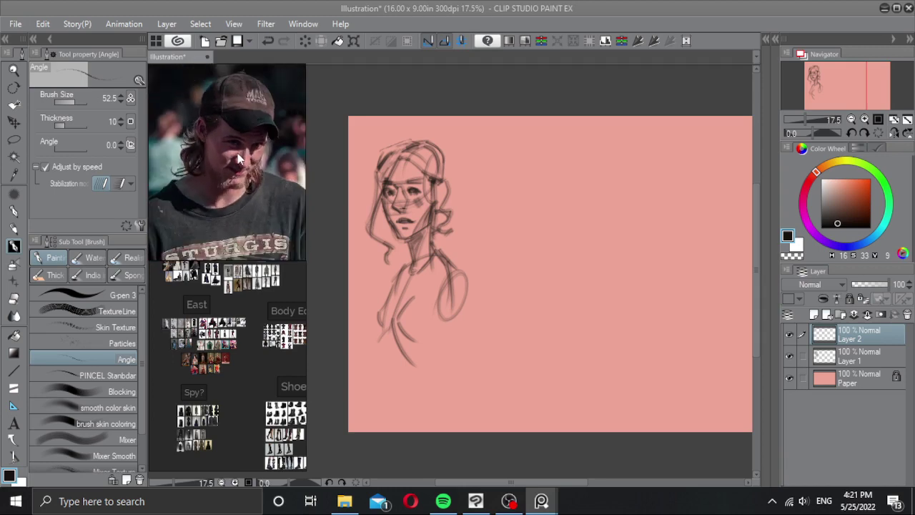
pyautogui.scroll(1, 236, 157)
pyautogui.moveTo(233, 157); pyautogui.dragTo(234, 168)
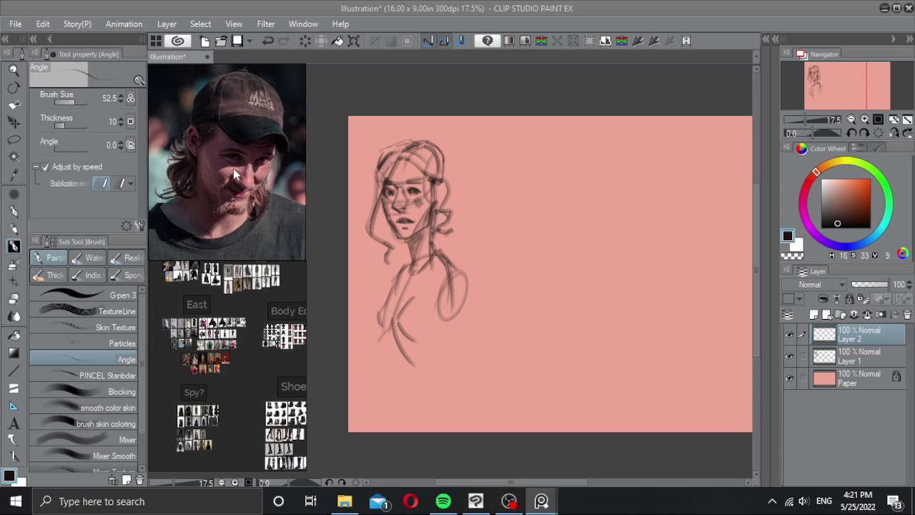
# Step: Start a second head in the empty area beside the woman by sketching a circular cranium
pyautogui.click(550, 212)
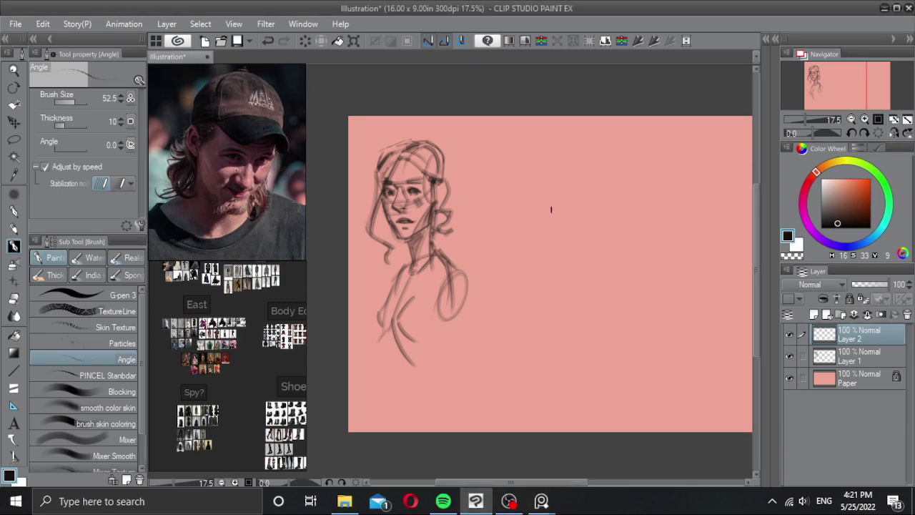
pyautogui.scroll(-5, 542, 215)
pyautogui.moveTo(534, 219); pyautogui.dragTo(472, 218)
pyautogui.scroll(2, 475, 218)
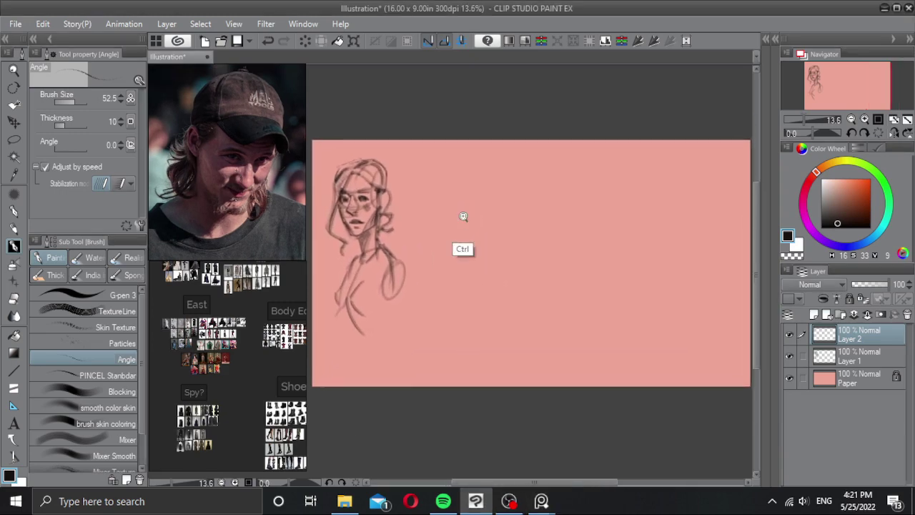
pyautogui.scroll(5, 464, 214)
pyautogui.scroll(-4, 490, 217)
pyautogui.moveTo(478, 224); pyautogui.dragTo(471, 223)
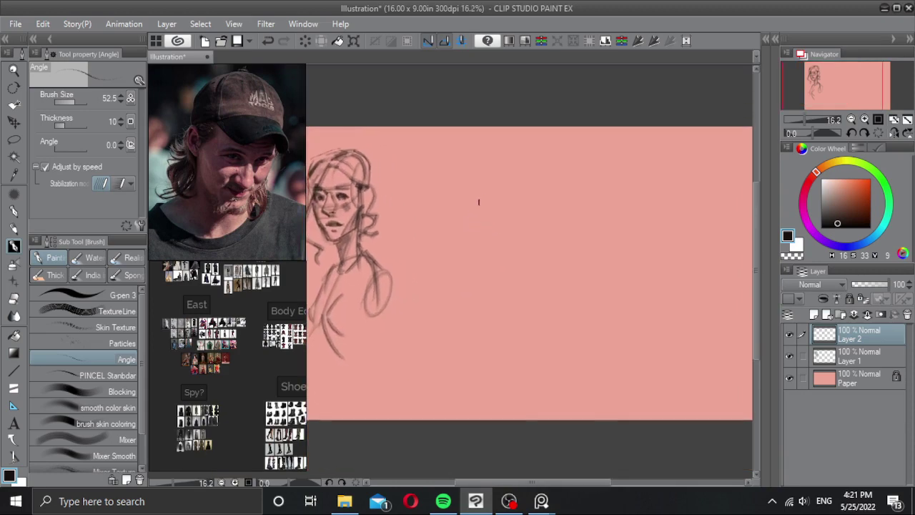
pyautogui.moveTo(462, 183)
pyautogui.mouseDown()
pyautogui.moveTo(455, 210)
pyautogui.moveTo(442, 198)
pyautogui.moveTo(474, 191)
pyautogui.moveTo(481, 226)
pyautogui.moveTo(495, 206)
pyautogui.moveTo(468, 256)
pyautogui.mouseUp()
pyautogui.hotkey('ctrl', 'z')
# Step: Add the brow arc, tapering face sides, chin and vertical centre line below the man's cranium
pyautogui.moveTo(494, 209); pyautogui.dragTo(455, 250)
pyautogui.moveTo(485, 203)
pyautogui.mouseDown()
pyautogui.moveTo(466, 264)
pyautogui.moveTo(472, 241)
pyautogui.mouseUp()
pyautogui.hotkey('ctrl', 'z')
pyautogui.moveTo(495, 209)
pyautogui.mouseDown()
pyautogui.moveTo(470, 197)
pyautogui.moveTo(451, 211)
pyautogui.moveTo(454, 245)
pyautogui.mouseUp()
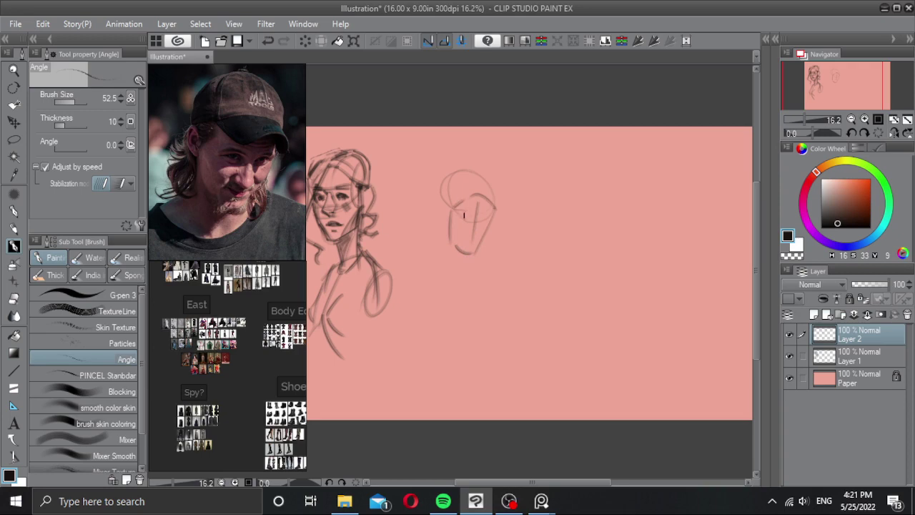
# Step: Draw curved horizontal guides across the man's face for the eyes and nose
pyautogui.hotkey('ctrl', 'z')
pyautogui.moveTo(452, 213)
pyautogui.mouseDown()
pyautogui.moveTo(495, 206)
pyautogui.moveTo(474, 226)
pyautogui.moveTo(487, 219)
pyautogui.moveTo(464, 216)
pyautogui.moveTo(497, 224)
pyautogui.moveTo(463, 222)
pyautogui.moveTo(495, 229)
pyautogui.moveTo(465, 232)
pyautogui.moveTo(491, 231)
pyautogui.mouseUp()
pyautogui.hotkey('ctrl', 'z')
pyautogui.moveTo(455, 220)
pyautogui.mouseDown()
pyautogui.moveTo(470, 235)
pyautogui.moveTo(491, 227)
pyautogui.mouseUp()
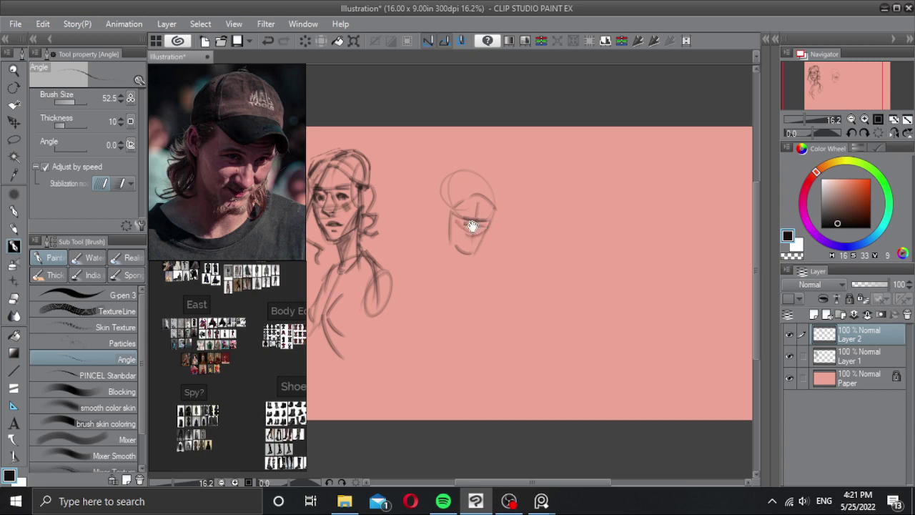
# Step: Sketch the man's near ear and darken the band across his eyes with brush size 50.2
pyautogui.scroll(1, 472, 226)
pyautogui.moveTo(444, 195)
pyautogui.mouseDown()
pyautogui.moveTo(435, 207)
pyautogui.moveTo(441, 220)
pyautogui.moveTo(479, 219)
pyautogui.moveTo(465, 242)
pyautogui.mouseUp()
pyautogui.press(']')
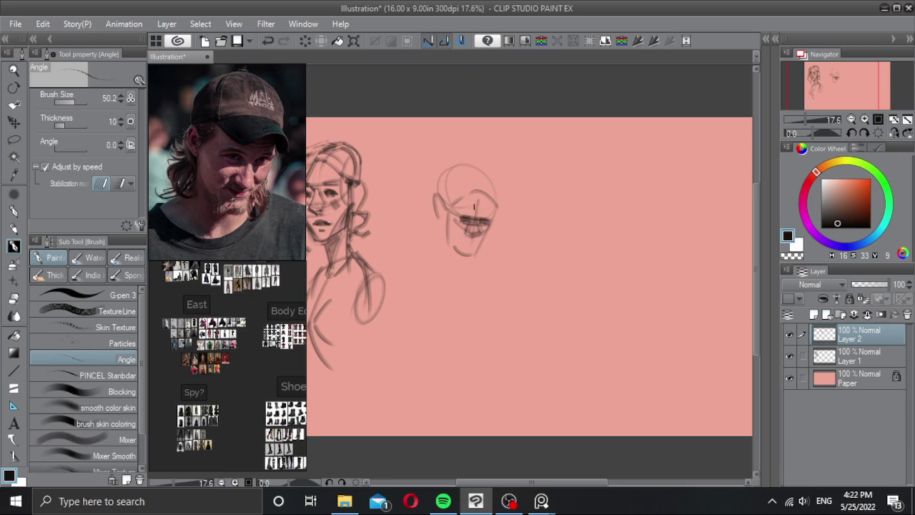
# Step: Sketch the smiling cheek creases and define the base of the nose with the brush size reduced to 29.2
pyautogui.press('[')
pyautogui.moveTo(454, 230); pyautogui.dragTo(472, 242)
pyautogui.scroll(2, 475, 238)
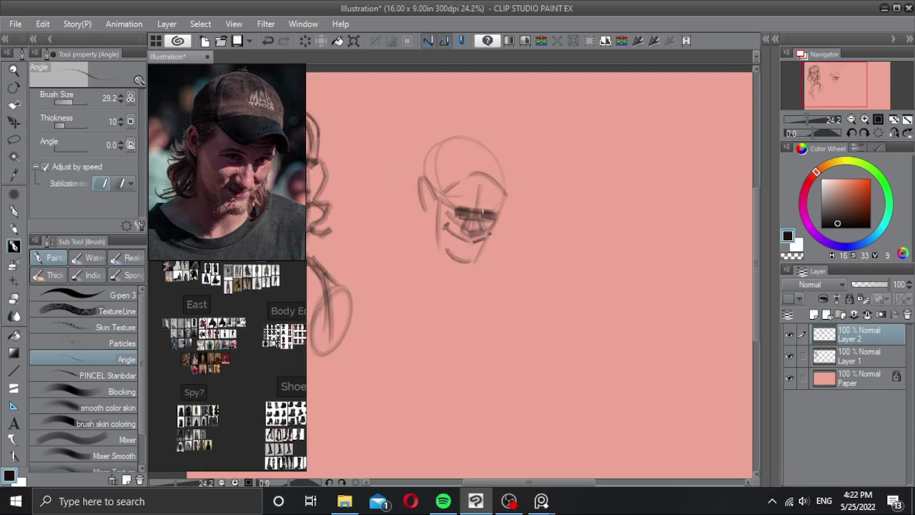
pyautogui.moveTo(480, 210); pyautogui.dragTo(479, 241)
pyautogui.hotkey('ctrl', 'z')
pyautogui.moveTo(466, 248); pyautogui.dragTo(470, 247)
# Step: Define the far side of the man's chin and rough in the near jawline with brush size 40.1
pyautogui.moveTo(450, 210)
pyautogui.mouseDown()
pyautogui.moveTo(495, 220)
pyautogui.moveTo(452, 237)
pyautogui.moveTo(479, 271)
pyautogui.moveTo(461, 276)
pyautogui.mouseUp()
pyautogui.hotkey('ctrl', 'z')
pyautogui.hotkey('ctrl', 'z')
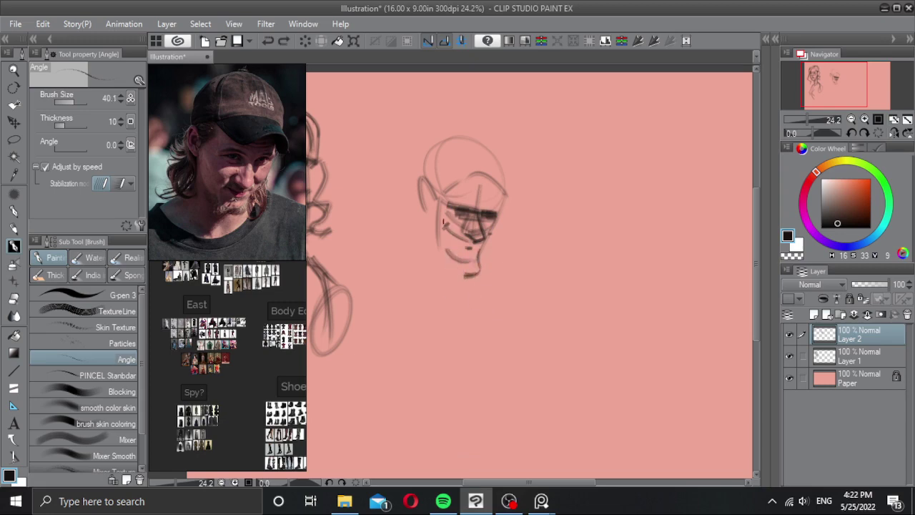
pyautogui.moveTo(438, 214); pyautogui.dragTo(454, 274)
pyautogui.moveTo(434, 222); pyautogui.dragTo(440, 258)
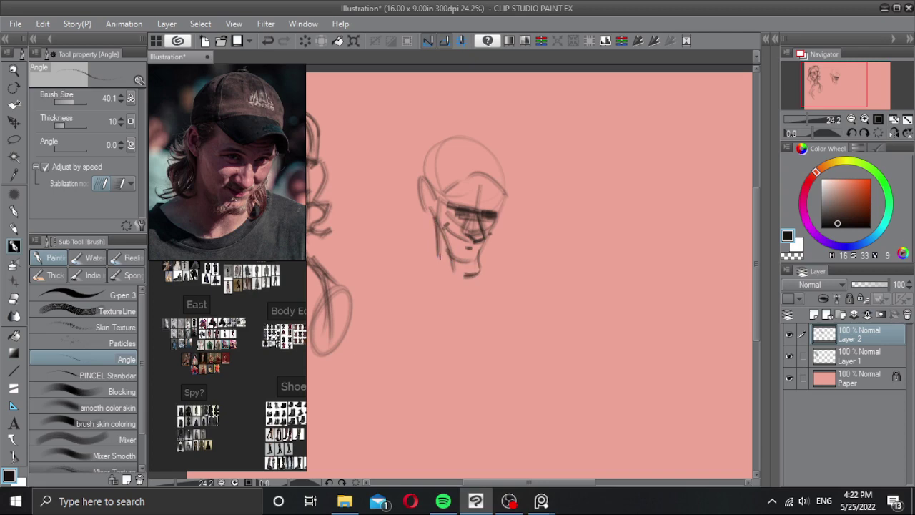
# Step: Redraw the near jawline as an angled contour running from below the ear to the chin
pyautogui.hotkey('ctrl', 'z')
pyautogui.moveTo(435, 223)
pyautogui.mouseDown()
pyautogui.moveTo(449, 262)
pyautogui.moveTo(478, 272)
pyautogui.moveTo(478, 255)
pyautogui.moveTo(469, 274)
pyautogui.moveTo(457, 273)
pyautogui.moveTo(494, 234)
pyautogui.moveTo(478, 261)
pyautogui.mouseUp()
pyautogui.hotkey('ctrl', 'z')
pyautogui.press('c')
pyautogui.press('c')
pyautogui.hotkey('ctrl', 'z')
pyautogui.press('c')
pyautogui.press('x')
pyautogui.hotkey('ctrl', 'z')
pyautogui.hotkey('ctrl', 'z')
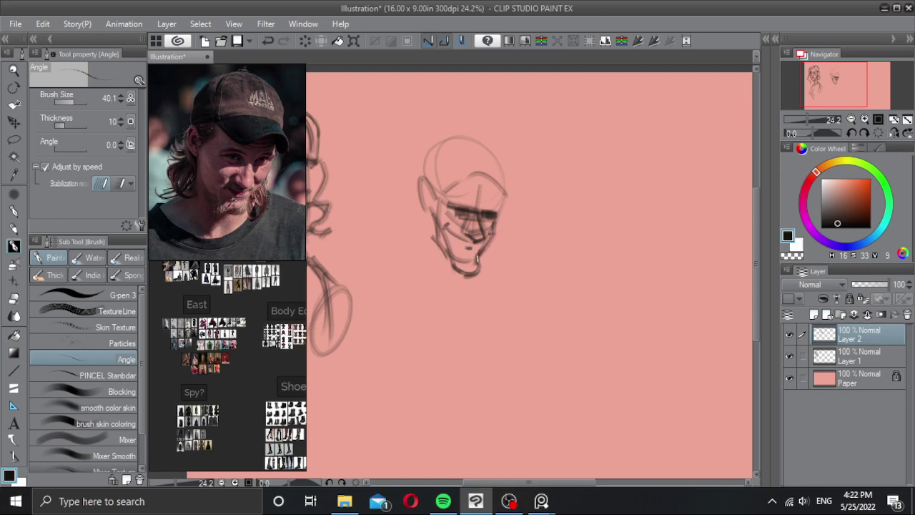
# Step: Outline the man's far cheek from the chin up to the end of the brow
pyautogui.moveTo(495, 224); pyautogui.dragTo(500, 211)
pyautogui.hotkey('ctrl', 'z')
pyautogui.press('x')
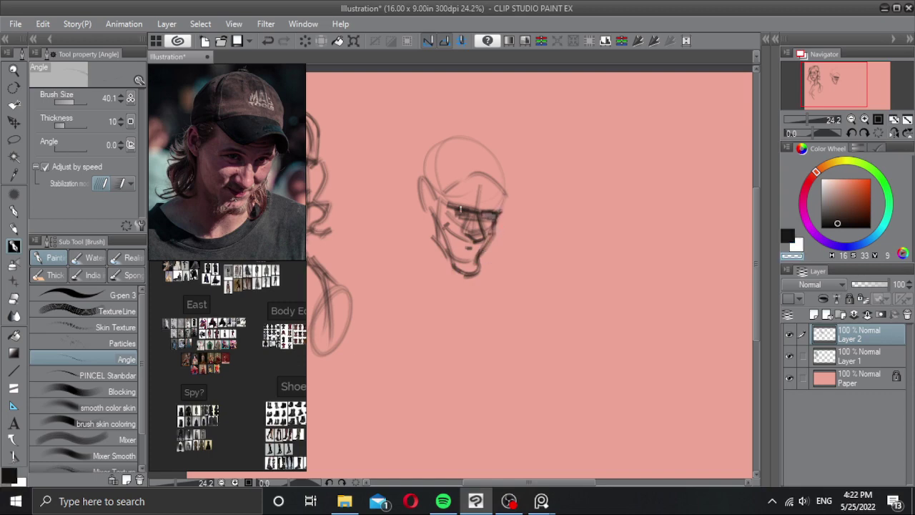
pyautogui.press('x')
# Step: Darken both eye sockets beneath the brow line with brush size 47.1
pyautogui.moveTo(460, 209)
pyautogui.mouseDown()
pyautogui.moveTo(449, 204)
pyautogui.moveTo(466, 221)
pyautogui.moveTo(492, 216)
pyautogui.mouseUp()
pyautogui.hotkey('ctrl', 'z')
pyautogui.hotkey('ctrl', 'z')
pyautogui.hotkey('ctrl', 'z')
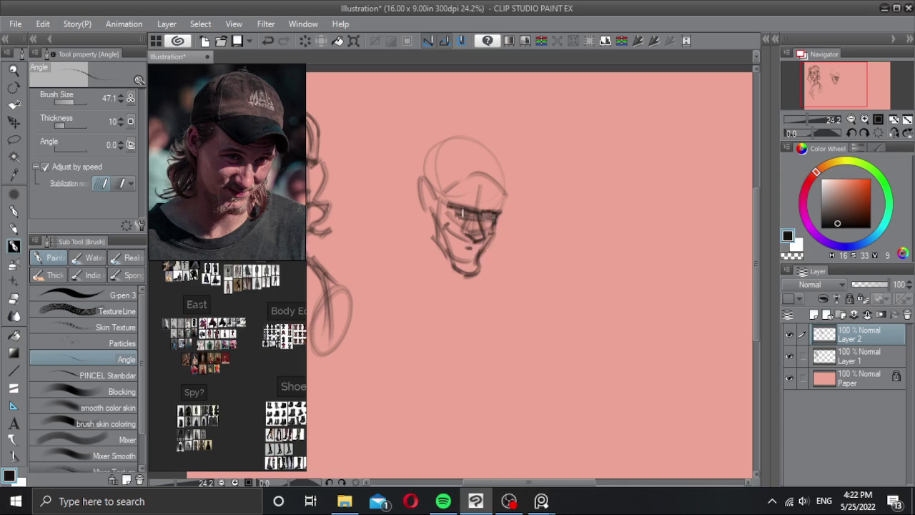
pyautogui.moveTo(483, 215); pyautogui.dragTo(492, 216)
pyautogui.hotkey('ctrl', 'y')
pyautogui.moveTo(488, 220); pyautogui.dragTo(499, 216)
pyautogui.hotkey('ctrl', 'z')
pyautogui.press('x')
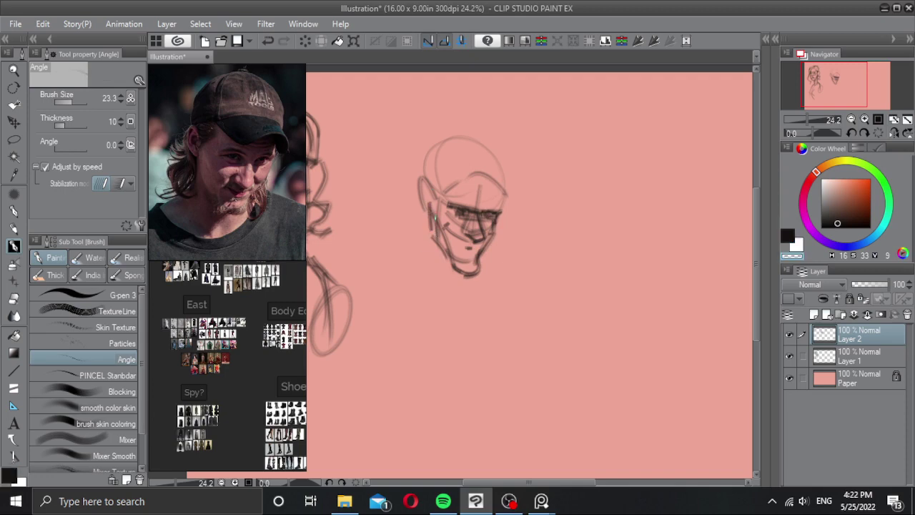
# Step: Sketch the sideburn in front of the near ear and a temple curve with brush size 23.3
pyautogui.press('c')
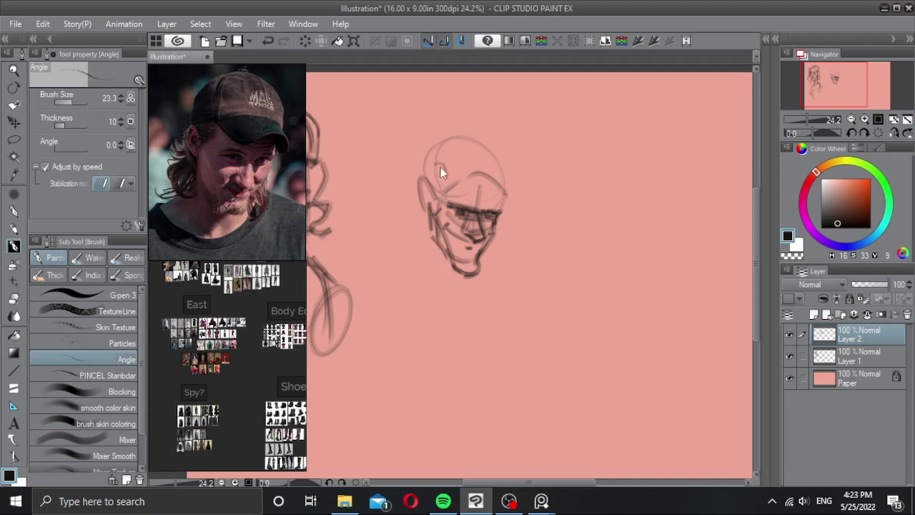
pyautogui.moveTo(434, 152)
pyautogui.mouseDown()
pyautogui.moveTo(445, 170)
pyautogui.moveTo(443, 197)
pyautogui.moveTo(432, 198)
pyautogui.moveTo(414, 154)
pyautogui.moveTo(411, 187)
pyautogui.moveTo(426, 183)
pyautogui.mouseUp()
pyautogui.hotkey('ctrl', 'z')
pyautogui.hotkey('ctrl', 'z')
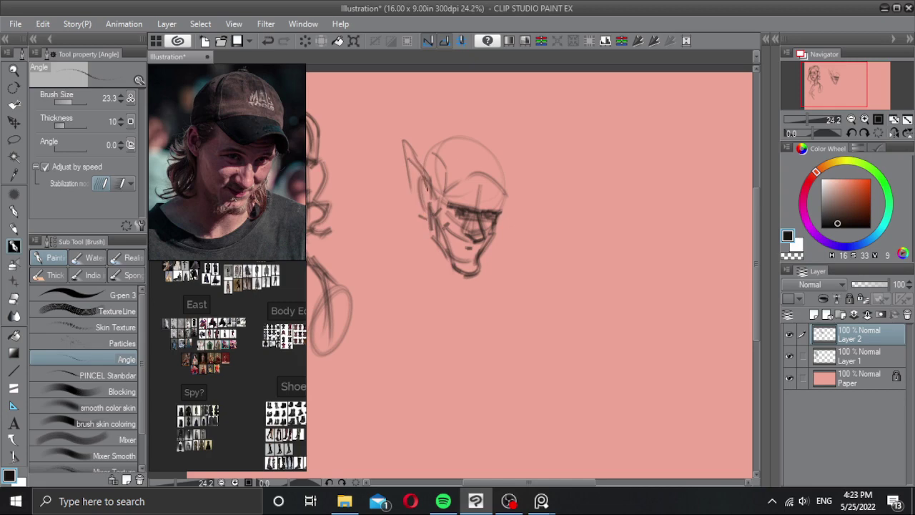
# Step: Turn the near ear into a long pointed elf ear with inner fold lines
pyautogui.hotkey('ctrl', 'z')
pyautogui.moveTo(425, 193); pyautogui.dragTo(425, 195)
pyautogui.hotkey('ctrl', 'z')
pyautogui.moveTo(418, 225); pyautogui.dragTo(439, 238)
pyautogui.hotkey('ctrl', 'z')
pyautogui.moveTo(422, 190); pyautogui.dragTo(427, 209)
pyautogui.moveTo(406, 155); pyautogui.dragTo(419, 216)
pyautogui.hotkey('ctrl', 'z')
pyautogui.hotkey('ctrl', 'z')
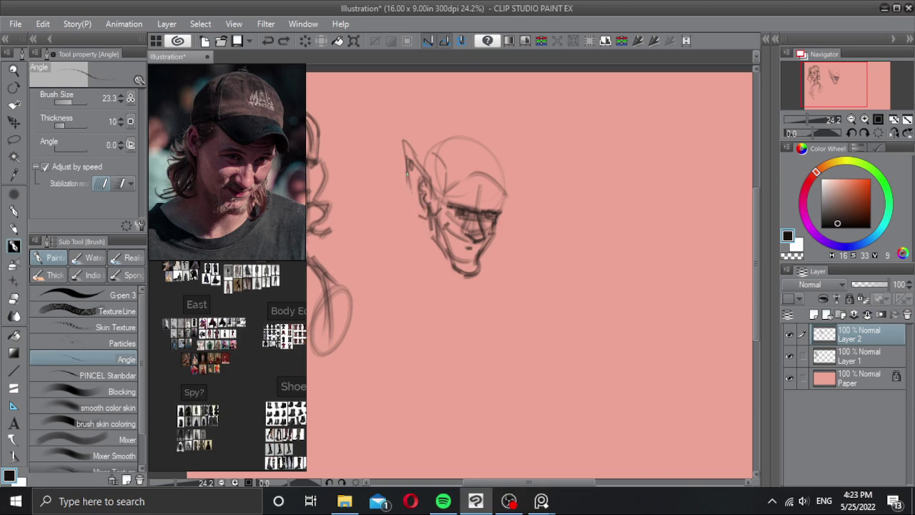
# Step: Rework the rear edge of the pointed ear from its tip down to the lobe
pyautogui.moveTo(407, 175); pyautogui.dragTo(417, 213)
pyautogui.hotkey('ctrl', 'z')
pyautogui.moveTo(410, 179); pyautogui.dragTo(418, 209)
pyautogui.hotkey('ctrl', 'z')
pyautogui.hotkey('ctrl', 'z')
# Step: Slim and tidy the pointed ear's tip and front edge using transparent colour
pyautogui.scroll(-2, 444, 176)
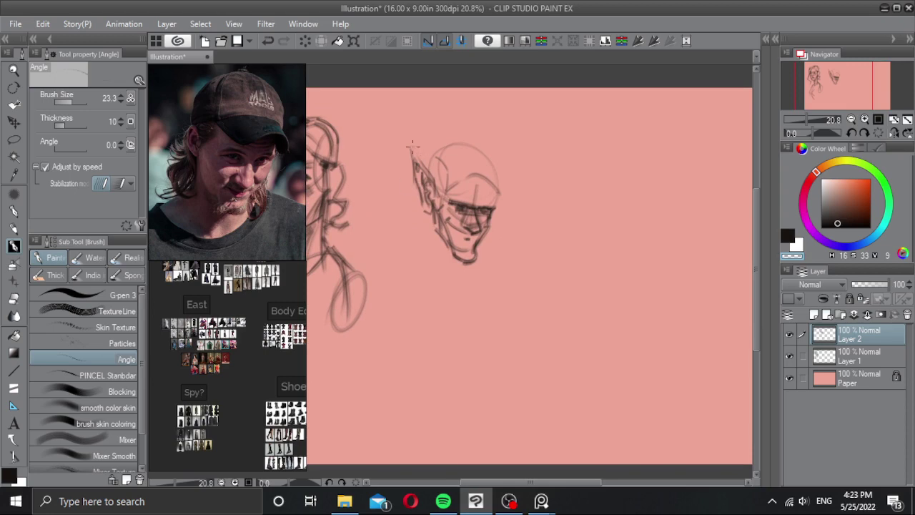
pyautogui.moveTo(414, 152)
pyautogui.mouseDown()
pyautogui.moveTo(422, 156)
pyautogui.moveTo(408, 150)
pyautogui.moveTo(445, 178)
pyautogui.mouseUp()
pyautogui.press('c')
pyautogui.scroll(3, 439, 166)
pyautogui.press('h')
pyautogui.press('h')
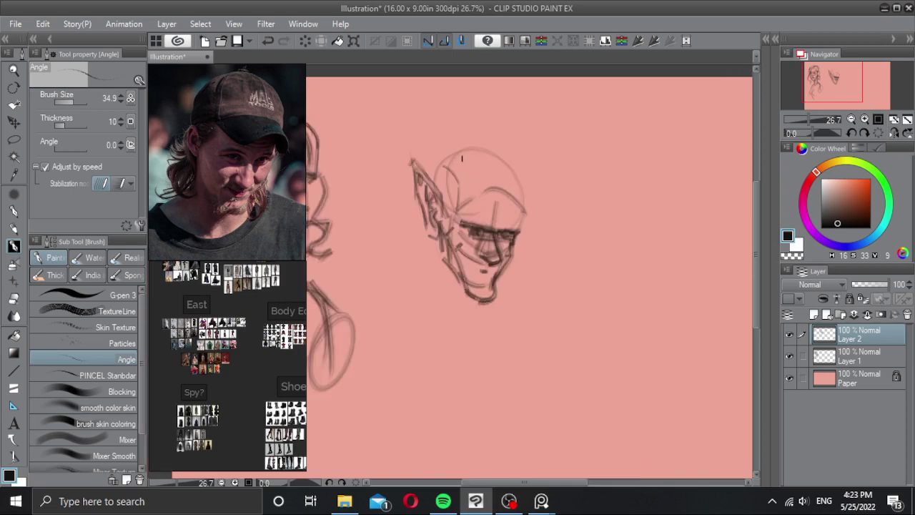
pyautogui.press('m')
pyautogui.moveTo(398, 178)
pyautogui.mouseDown()
pyautogui.moveTo(424, 147)
pyautogui.moveTo(438, 190)
pyautogui.moveTo(419, 241)
pyautogui.mouseUp()
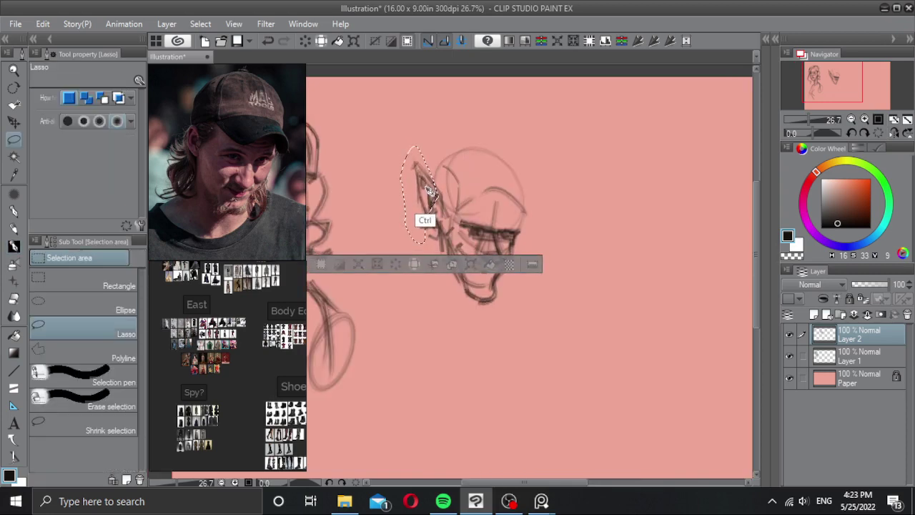
pyautogui.hotkey('ctrl', 'd')
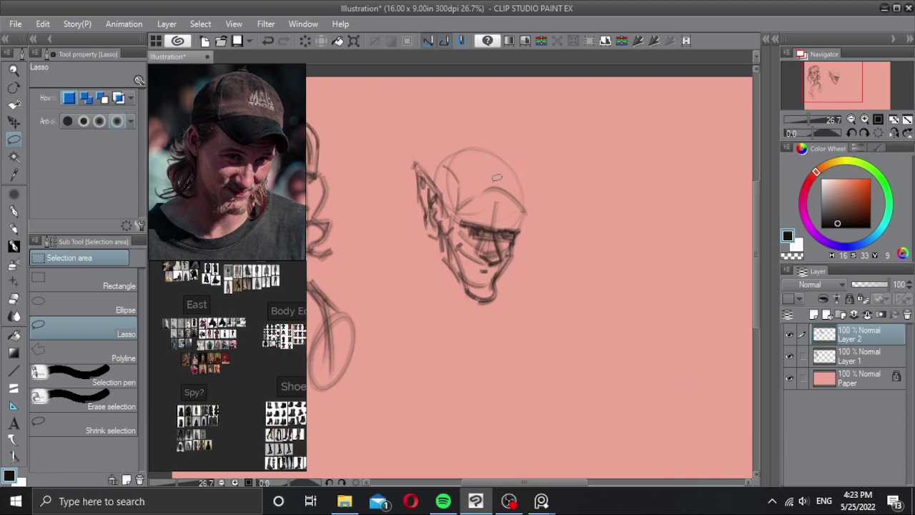
# Step: Return to the Angle brush at size 34.9 and darken the temple hairline beside the ear
pyautogui.press('b')
pyautogui.moveTo(479, 191); pyautogui.dragTo(473, 172)
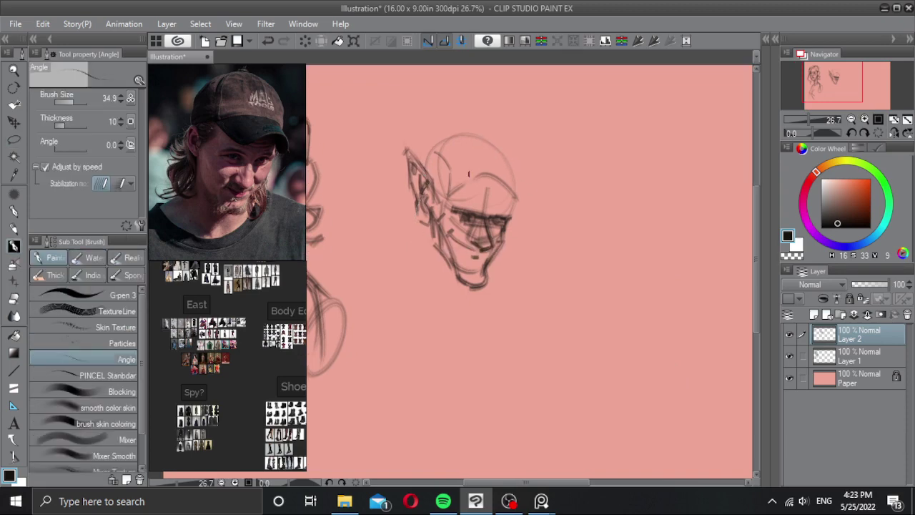
pyautogui.moveTo(470, 212); pyautogui.dragTo(460, 210)
pyautogui.moveTo(466, 180)
pyautogui.mouseDown()
pyautogui.moveTo(437, 192)
pyautogui.moveTo(442, 178)
pyautogui.mouseUp()
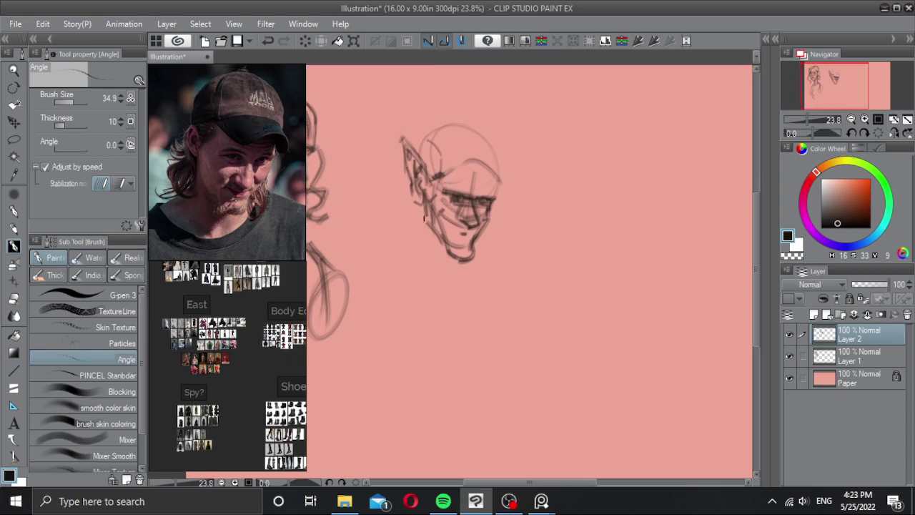
# Step: Sketch the neck sides, the collar line below the chin and the start of the near shoulder
pyautogui.moveTo(424, 219); pyautogui.dragTo(440, 285)
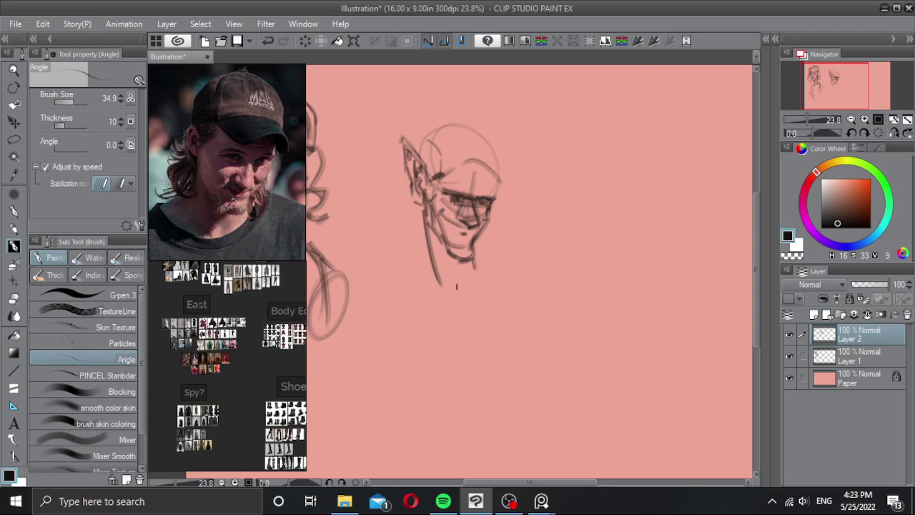
pyautogui.moveTo(474, 272); pyautogui.dragTo(443, 300)
pyautogui.hotkey('ctrl', 'z')
pyautogui.moveTo(442, 283); pyautogui.dragTo(470, 292)
pyautogui.moveTo(431, 246); pyautogui.dragTo(405, 277)
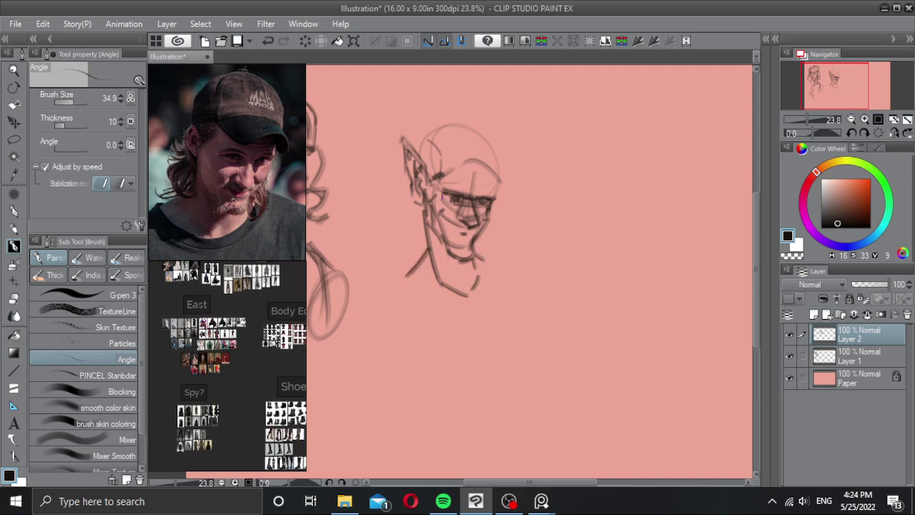
# Step: Darken and define the man's eyes under the brow, adjusting the brush size down to 20.9
pyautogui.moveTo(437, 177); pyautogui.dragTo(432, 184)
pyautogui.press(']')
pyautogui.press(']')
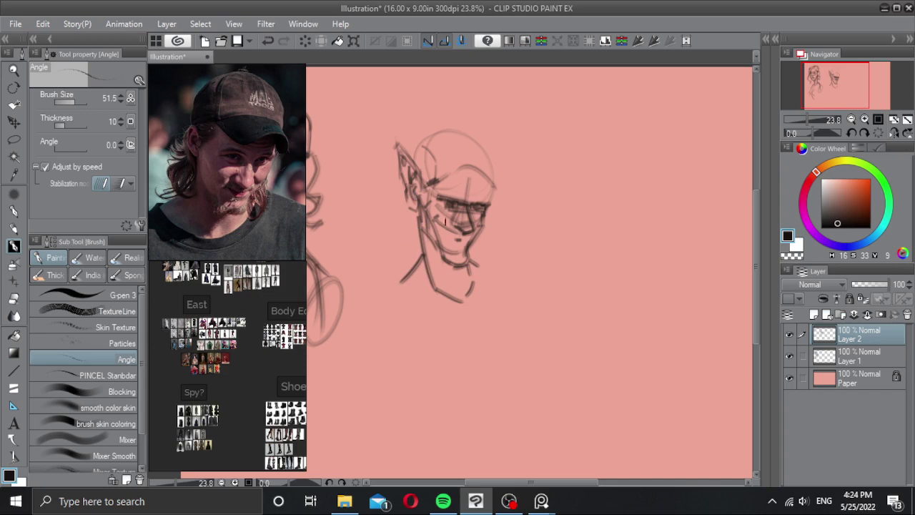
pyautogui.scroll(1, 445, 222)
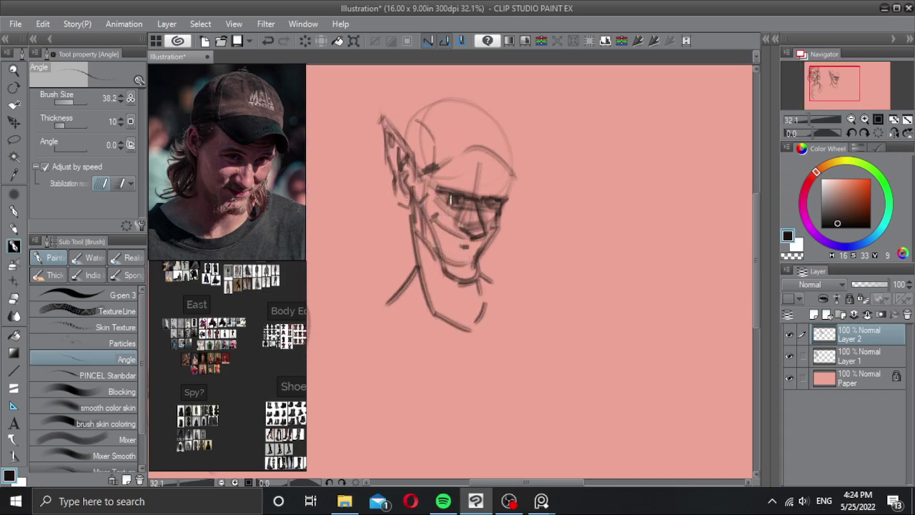
pyautogui.press(']')
pyautogui.press(']')
pyautogui.press(']')
pyautogui.press(']')
pyautogui.moveTo(458, 203)
pyautogui.mouseDown()
pyautogui.moveTo(443, 201)
pyautogui.moveTo(502, 206)
pyautogui.moveTo(470, 200)
pyautogui.mouseUp()
pyautogui.press('c')
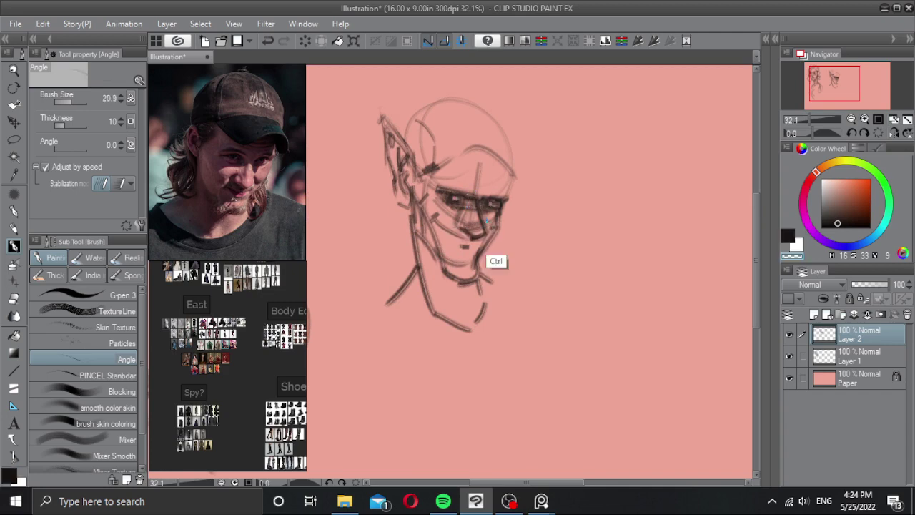
# Step: Reinforce the near cheek crease and darken the mark below the mouth
pyautogui.scroll(-1, 497, 232)
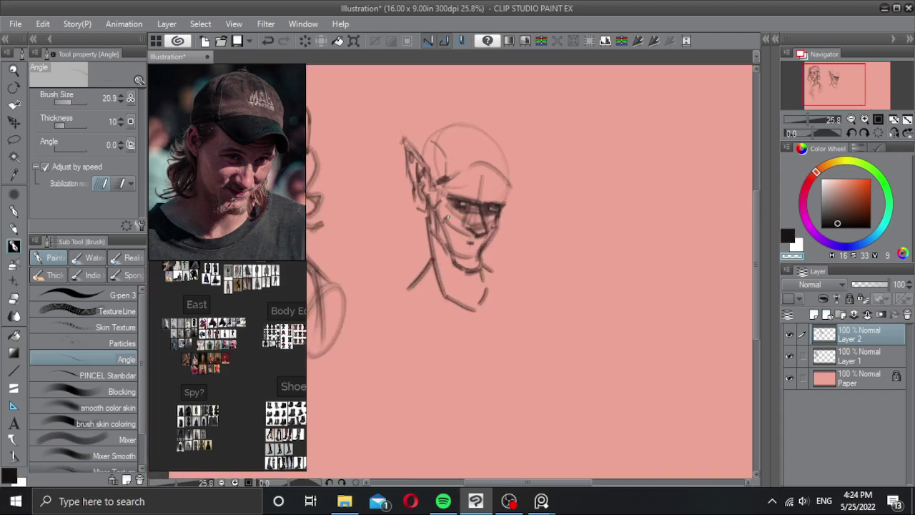
pyautogui.press('c')
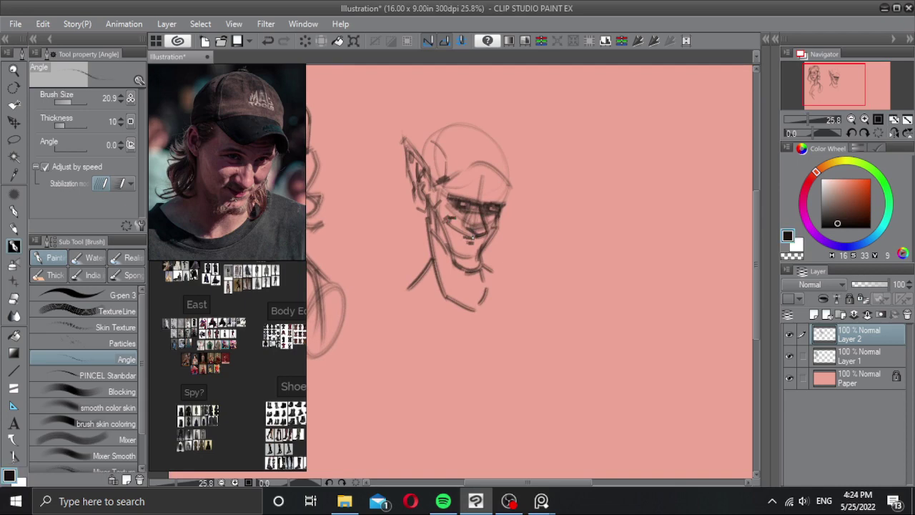
pyautogui.hotkey('ctrl', 'z')
pyautogui.moveTo(470, 245); pyautogui.dragTo(467, 244)
# Step: Block in dark hair at the temple and firm up the cranium's outline with brush size 26.5
pyautogui.moveTo(472, 204)
pyautogui.mouseDown()
pyautogui.moveTo(461, 195)
pyautogui.moveTo(459, 143)
pyautogui.moveTo(440, 178)
pyautogui.mouseUp()
pyautogui.hotkey('ctrl', 'z')
pyautogui.moveTo(457, 164)
pyautogui.mouseDown()
pyautogui.moveTo(452, 149)
pyautogui.moveTo(448, 164)
pyautogui.moveTo(458, 128)
pyautogui.moveTo(501, 160)
pyautogui.mouseUp()
pyautogui.hotkey('ctrl', 'z')
pyautogui.hotkey('ctrl', 'z')
pyautogui.moveTo(468, 129)
pyautogui.mouseDown()
pyautogui.moveTo(484, 162)
pyautogui.moveTo(468, 128)
pyautogui.moveTo(511, 184)
pyautogui.moveTo(502, 201)
pyautogui.moveTo(510, 188)
pyautogui.mouseUp()
pyautogui.hotkey('ctrl', 'z')
pyautogui.hotkey('ctrl', 'z')
pyautogui.hotkey('ctrl', 'z')
pyautogui.hotkey('ctrl', 'z')
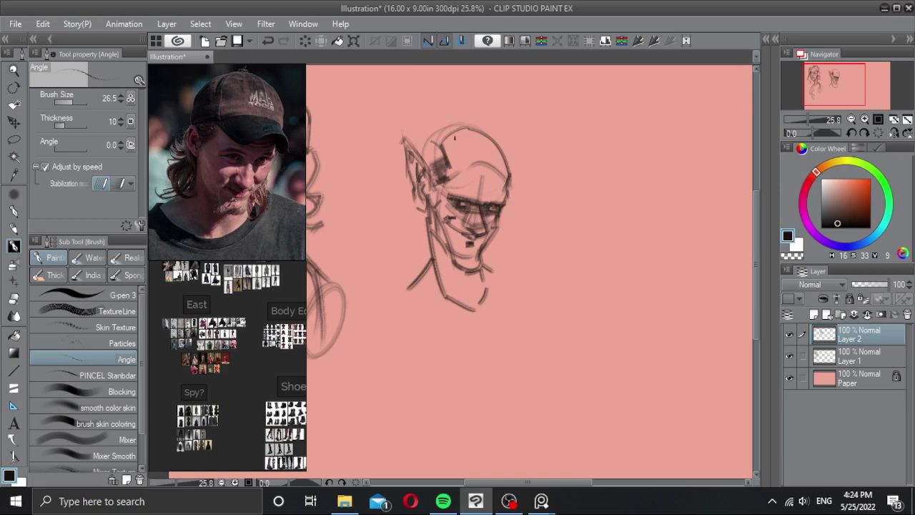
# Step: Extend the dark hair band up the back of the cranium and outline the locks behind the neck
pyautogui.moveTo(445, 148)
pyautogui.mouseDown()
pyautogui.moveTo(431, 161)
pyautogui.moveTo(440, 169)
pyautogui.moveTo(444, 128)
pyautogui.moveTo(459, 125)
pyautogui.moveTo(470, 135)
pyautogui.moveTo(430, 155)
pyautogui.mouseUp()
pyautogui.hotkey('ctrl', 'z')
pyautogui.moveTo(419, 221)
pyautogui.mouseDown()
pyautogui.moveTo(385, 199)
pyautogui.moveTo(385, 245)
pyautogui.moveTo(405, 270)
pyautogui.mouseUp()
pyautogui.hotkey('ctrl', 'z')
pyautogui.moveTo(405, 270)
pyautogui.mouseDown()
pyautogui.moveTo(416, 246)
pyautogui.moveTo(421, 259)
pyautogui.moveTo(397, 275)
pyautogui.moveTo(406, 252)
pyautogui.moveTo(401, 270)
pyautogui.moveTo(392, 258)
pyautogui.moveTo(422, 274)
pyautogui.mouseUp()
pyautogui.hotkey('ctrl', 'z')
pyautogui.hotkey('ctrl', 'z')
pyautogui.moveTo(386, 244); pyautogui.dragTo(413, 268)
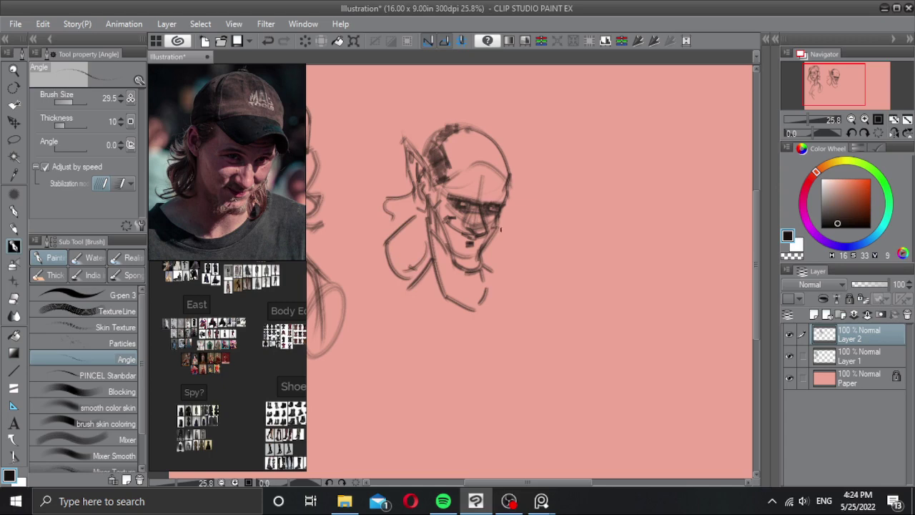
# Step: Draw a wavy lock beside the far cheek and fill both side hair masses with brush size 82.7
pyautogui.moveTo(499, 221)
pyautogui.mouseDown()
pyautogui.moveTo(512, 259)
pyautogui.moveTo(503, 267)
pyautogui.moveTo(517, 276)
pyautogui.mouseUp()
pyautogui.moveTo(410, 211)
pyautogui.mouseDown()
pyautogui.moveTo(402, 209)
pyautogui.moveTo(423, 217)
pyautogui.moveTo(415, 230)
pyautogui.mouseUp()
pyautogui.moveTo(419, 224)
pyautogui.mouseDown()
pyautogui.moveTo(429, 256)
pyautogui.moveTo(421, 236)
pyautogui.moveTo(392, 243)
pyautogui.moveTo(414, 270)
pyautogui.moveTo(403, 210)
pyautogui.moveTo(391, 208)
pyautogui.mouseUp()
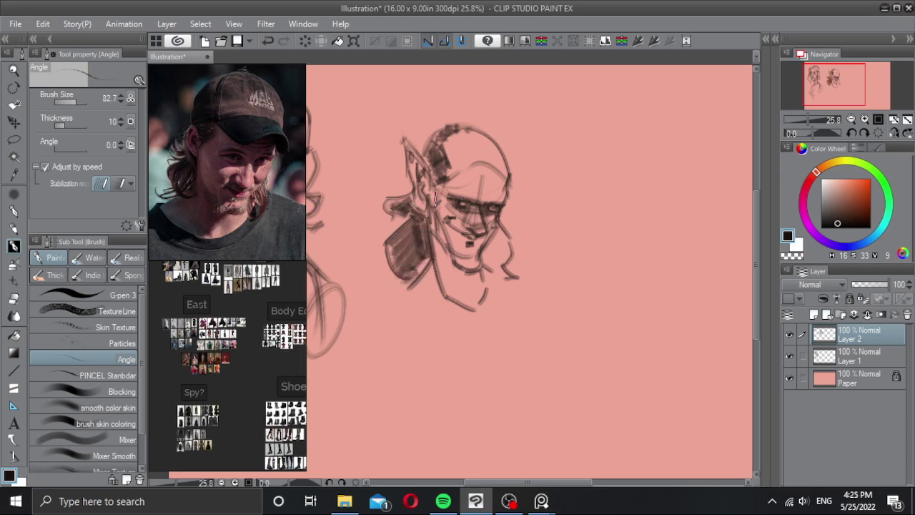
pyautogui.moveTo(493, 236)
pyautogui.mouseDown()
pyautogui.moveTo(483, 273)
pyautogui.moveTo(481, 257)
pyautogui.mouseUp()
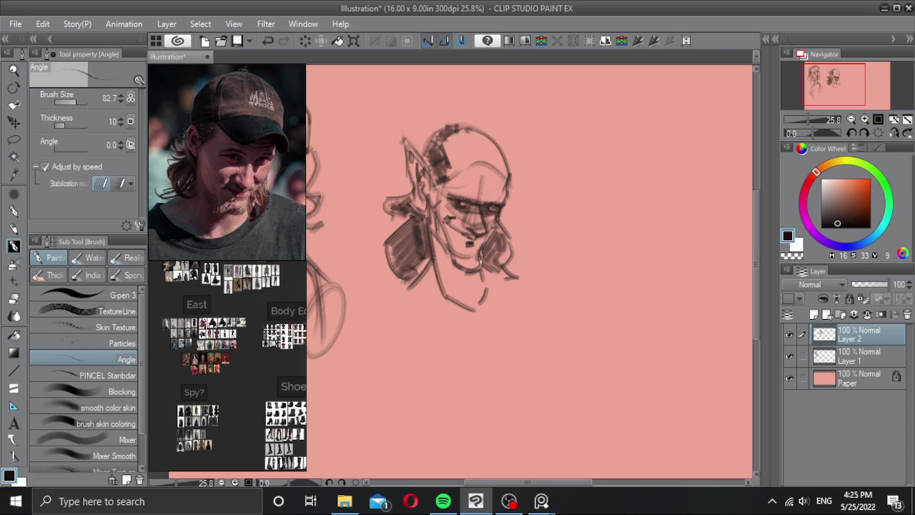
# Step: Lift lighter streaks from the hair behind the neck at brush size 44.3 and redraw dark strands over them
pyautogui.press('c')
pyautogui.moveTo(420, 249); pyautogui.dragTo(413, 248)
pyautogui.moveTo(407, 252); pyautogui.dragTo(406, 263)
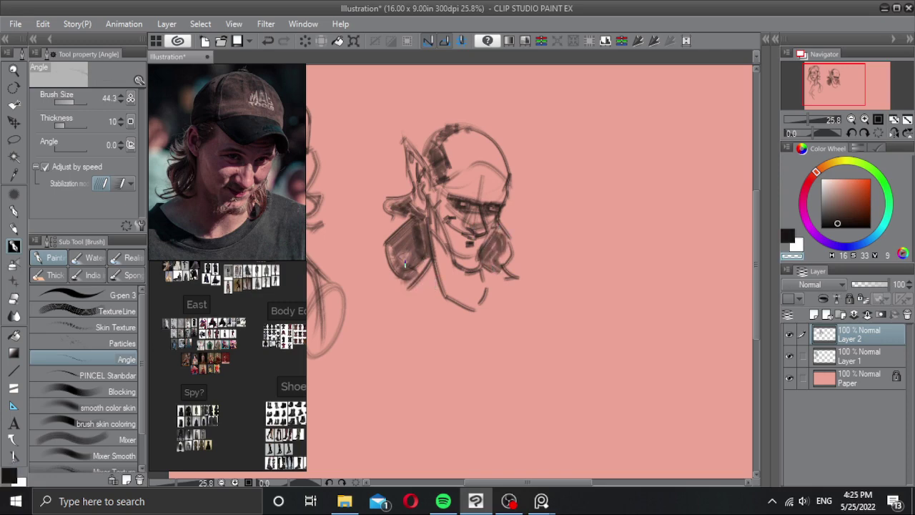
pyautogui.press('x')
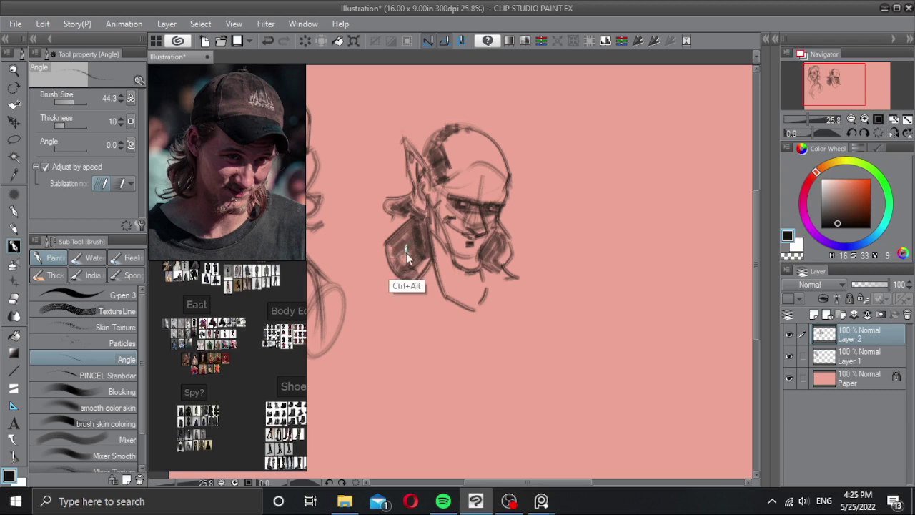
pyautogui.press('[')
pyautogui.moveTo(411, 248)
pyautogui.mouseDown()
pyautogui.moveTo(402, 274)
pyautogui.moveTo(398, 258)
pyautogui.moveTo(399, 276)
pyautogui.moveTo(398, 255)
pyautogui.moveTo(399, 263)
pyautogui.mouseUp()
pyautogui.moveTo(420, 255); pyautogui.dragTo(400, 272)
pyautogui.moveTo(410, 265); pyautogui.dragTo(406, 276)
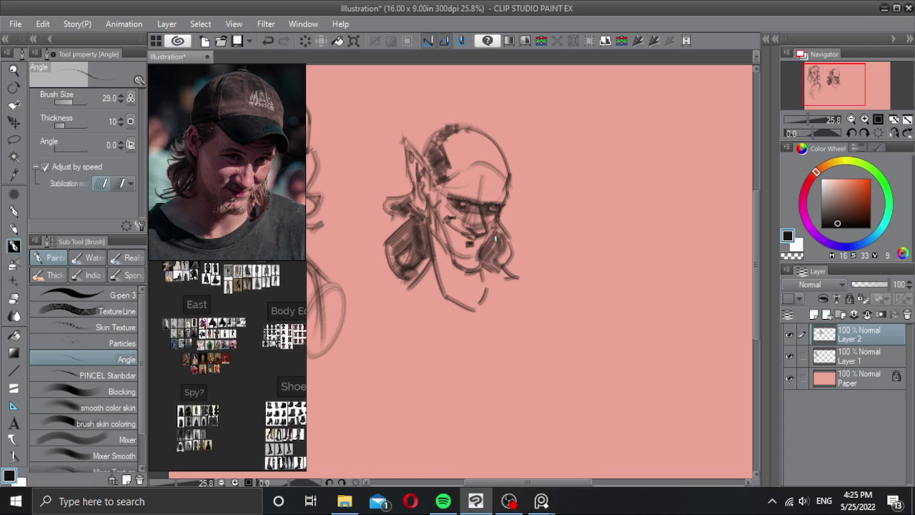
# Step: Fade out the construction arc across the forehead using transparent colour at brush size 75.5
pyautogui.moveTo(466, 163); pyautogui.dragTo(473, 162)
pyautogui.press('c')
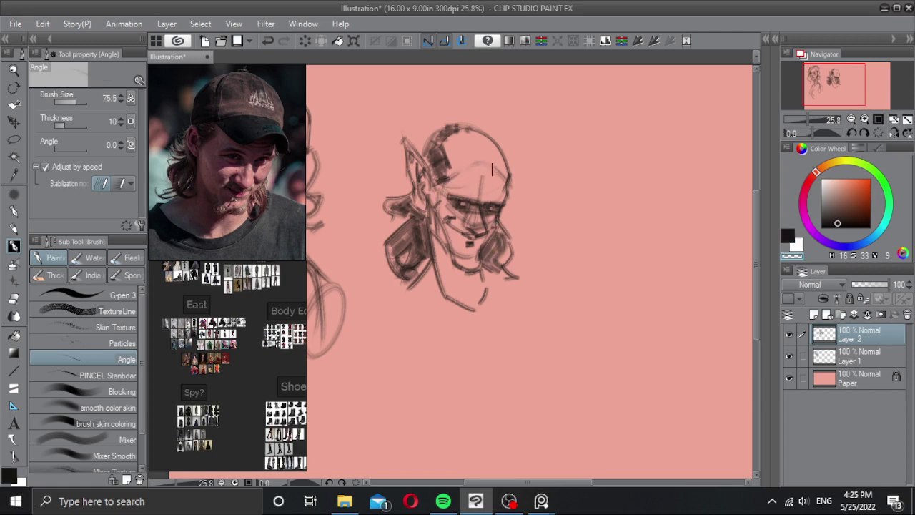
pyautogui.moveTo(467, 167); pyautogui.dragTo(469, 190)
pyautogui.press('c')
# Step: Shade the side of the cranium and the shadowed planes of the face with brush sizes 128.7 and 97.3
pyautogui.moveTo(448, 135)
pyautogui.mouseDown()
pyautogui.moveTo(471, 190)
pyautogui.moveTo(435, 210)
pyautogui.mouseUp()
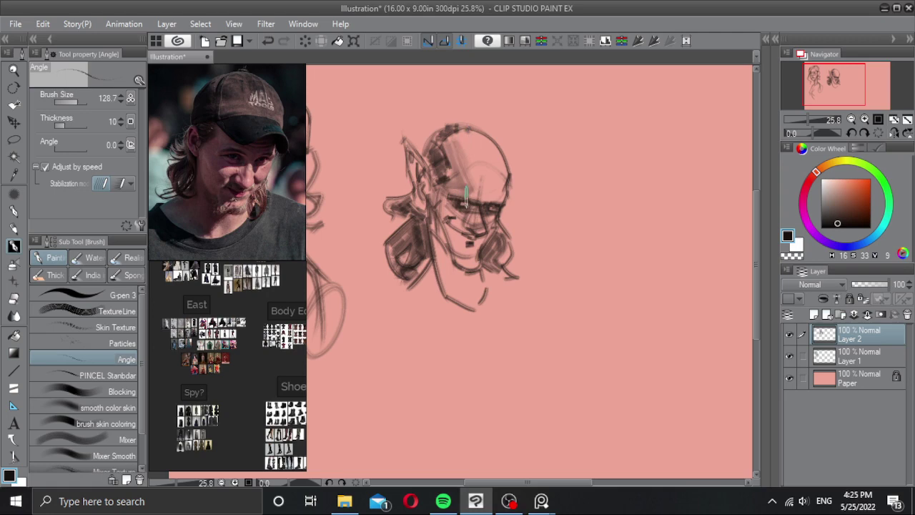
pyautogui.moveTo(464, 202)
pyautogui.keyDown('ctrl'); pyautogui.keyDown('alt'); pyautogui.mouseDown()
pyautogui.moveTo(455, 253)
pyautogui.moveTo(468, 247)
pyautogui.moveTo(457, 247)
pyautogui.mouseUp(); pyautogui.keyUp('alt'); pyautogui.keyUp('ctrl')
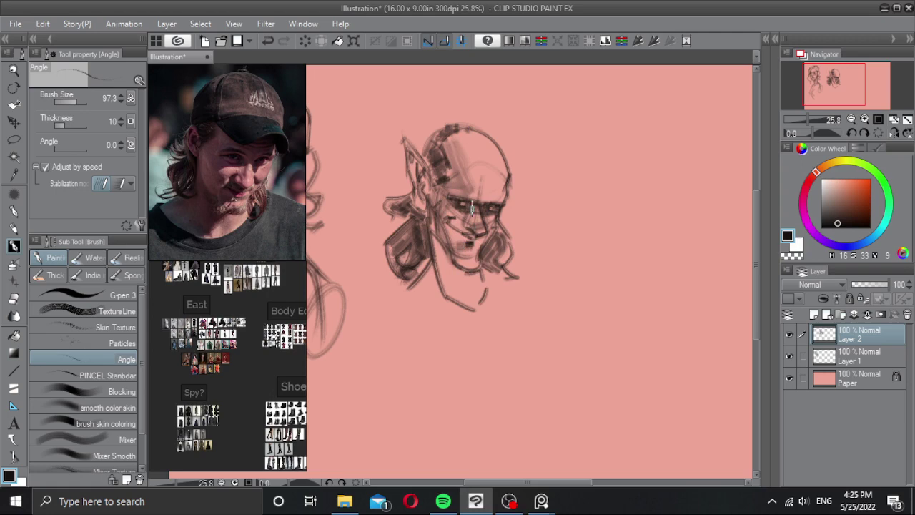
pyautogui.moveTo(473, 210)
pyautogui.mouseDown()
pyautogui.moveTo(470, 235)
pyautogui.moveTo(508, 204)
pyautogui.mouseUp()
pyautogui.press('c')
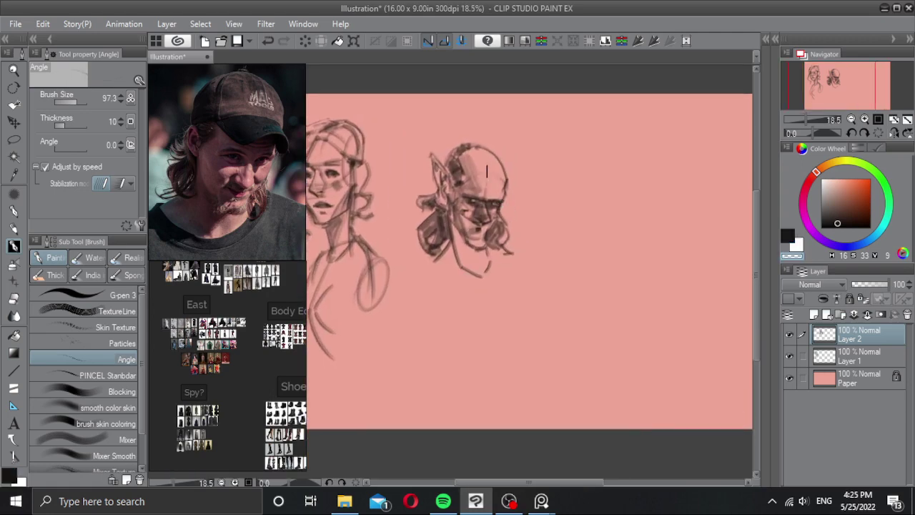
pyautogui.scroll(-1, 493, 175)
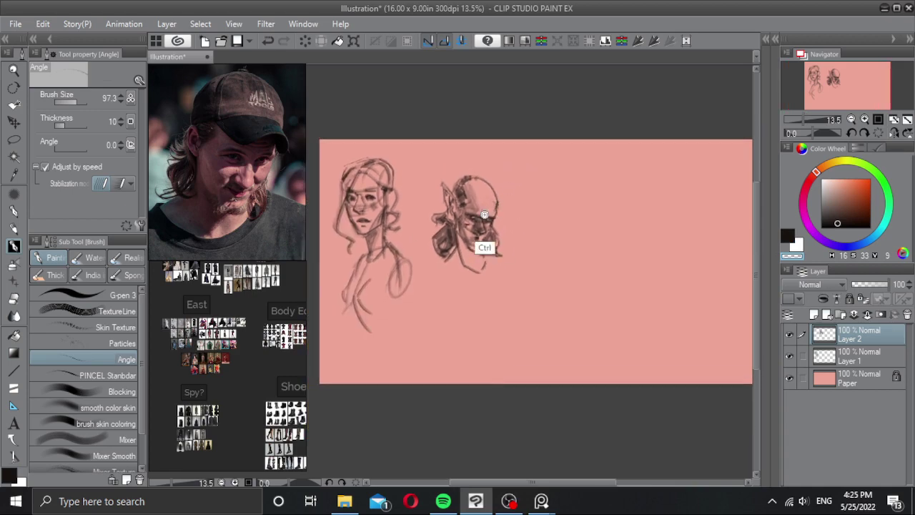
pyautogui.scroll(1, 484, 215)
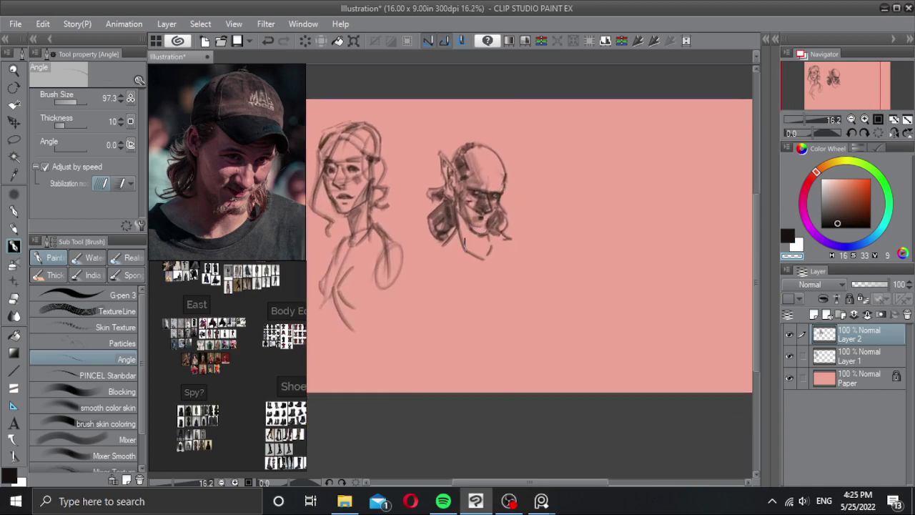
# Step: Sketch the man's torso below the neck at brush size 47.3, with its near contour, centre line and lower edges
pyautogui.moveTo(450, 254); pyautogui.dragTo(470, 329)
pyautogui.press('c')
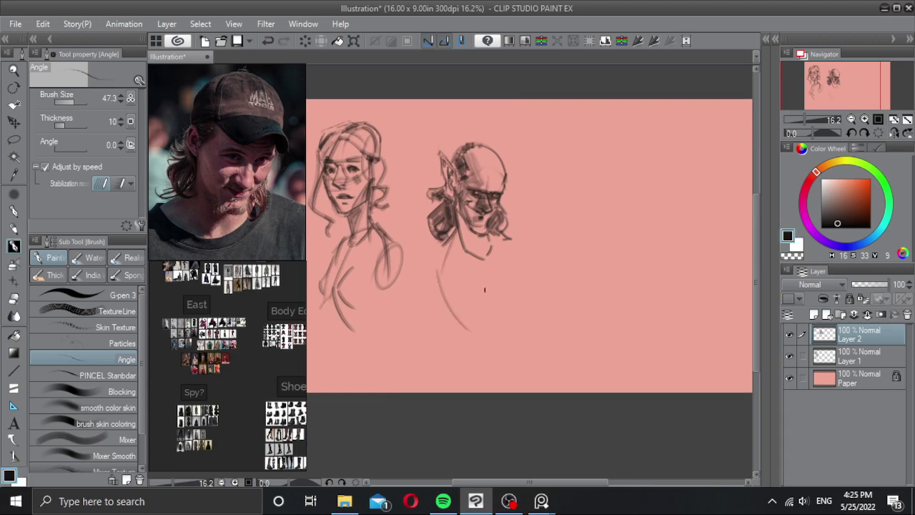
pyautogui.moveTo(487, 259); pyautogui.dragTo(504, 317)
pyautogui.hotkey('ctrl', 'z')
pyautogui.moveTo(487, 259)
pyautogui.mouseDown()
pyautogui.moveTo(509, 328)
pyautogui.moveTo(501, 330)
pyautogui.moveTo(530, 320)
pyautogui.mouseUp()
pyautogui.moveTo(521, 267); pyautogui.dragTo(529, 322)
pyautogui.hotkey('ctrl', 'z')
pyautogui.moveTo(522, 264); pyautogui.dragTo(525, 299)
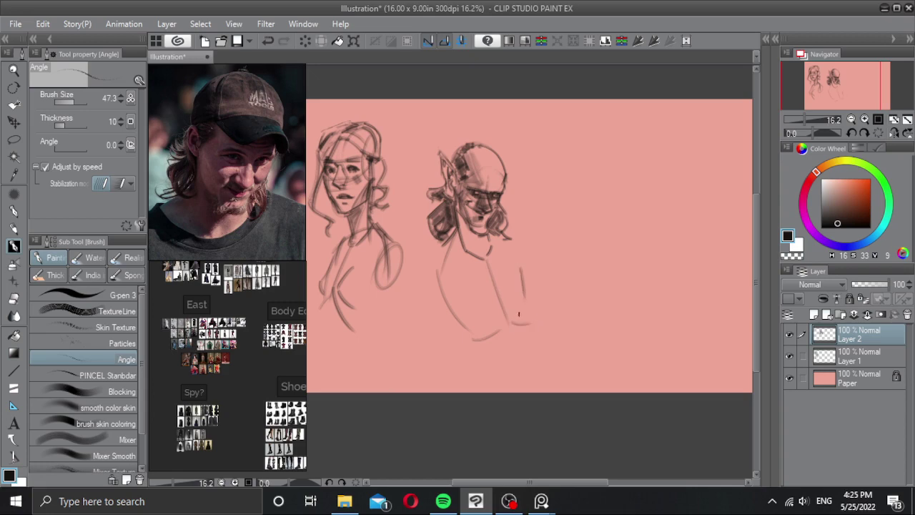
# Step: Redraw the torso's far side as one curve running down from the shoulder to the waist
pyautogui.press('h')
pyautogui.press('h')
pyautogui.hotkey('ctrl', 'z')
pyautogui.moveTo(498, 241); pyautogui.dragTo(524, 315)
pyautogui.press('c')
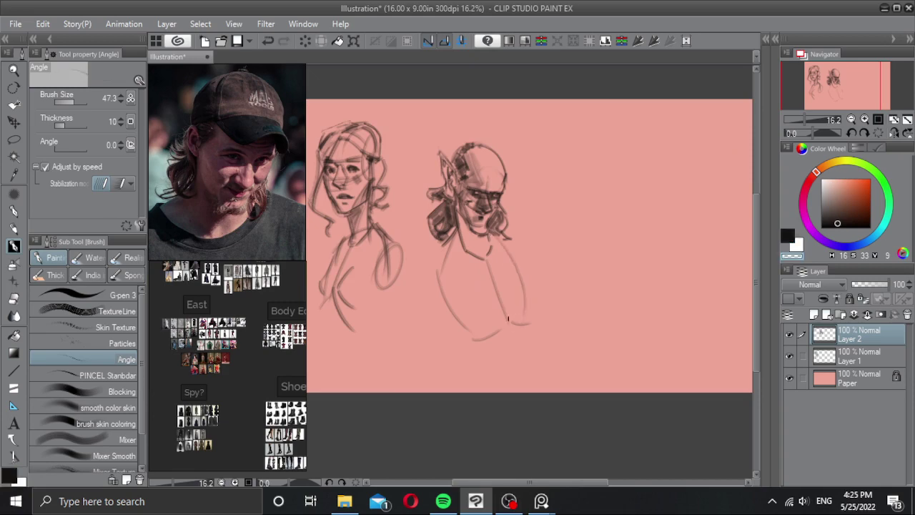
pyautogui.press('c')
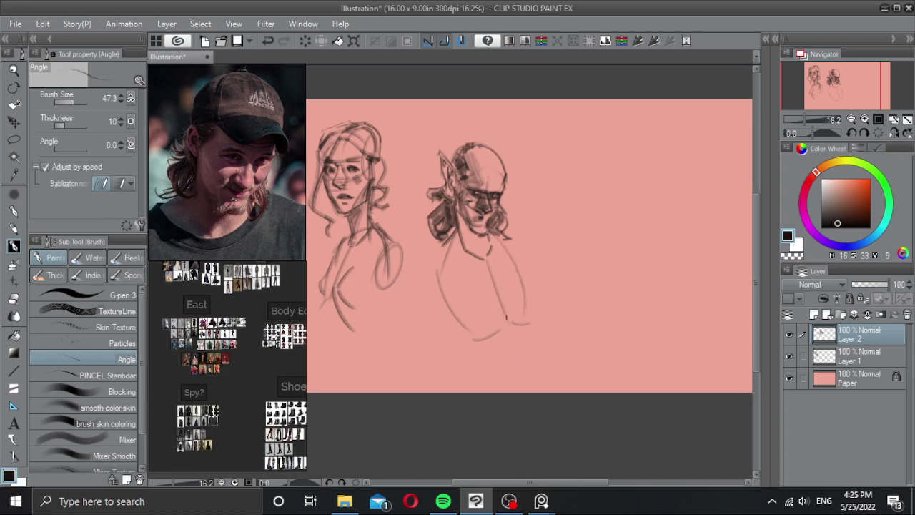
pyautogui.hotkey('ctrl', 'z')
# Step: Add crossing waist strokes at the base of the man's torso and lines for both shoulders
pyautogui.moveTo(502, 322); pyautogui.dragTo(485, 351)
pyautogui.moveTo(439, 258); pyautogui.dragTo(491, 264)
pyautogui.hotkey('ctrl', 'z')
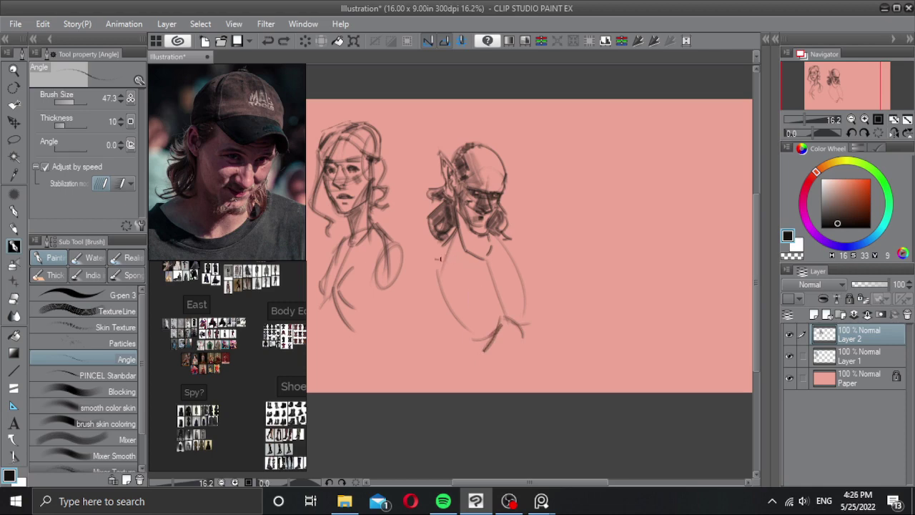
pyautogui.moveTo(436, 259); pyautogui.dragTo(484, 261)
pyautogui.moveTo(495, 256); pyautogui.dragTo(514, 248)
# Step: Add a new layer above the man's sketch and shift the man's drawing slightly on Layer 2
pyautogui.click(814, 315)
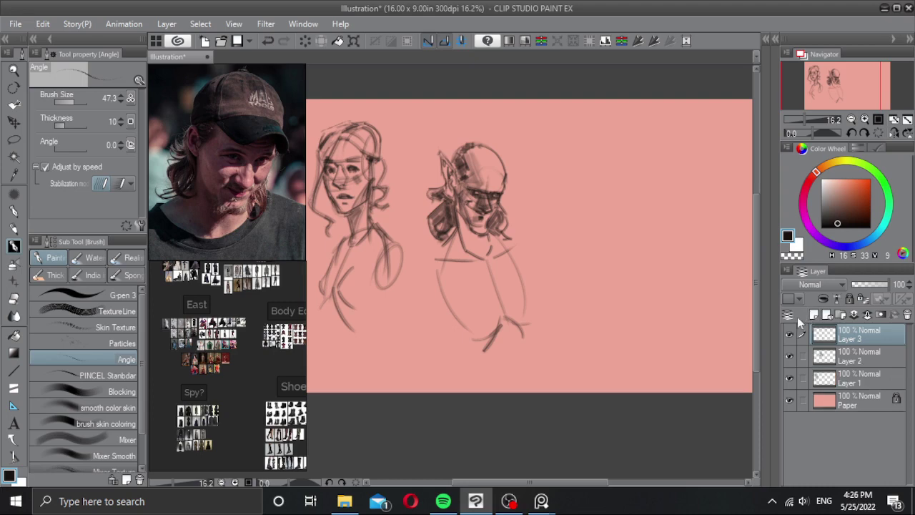
pyautogui.scroll(-2, 527, 240)
pyautogui.keyDown('ctrl'); pyautogui.click(480, 219); pyautogui.keyUp('ctrl')
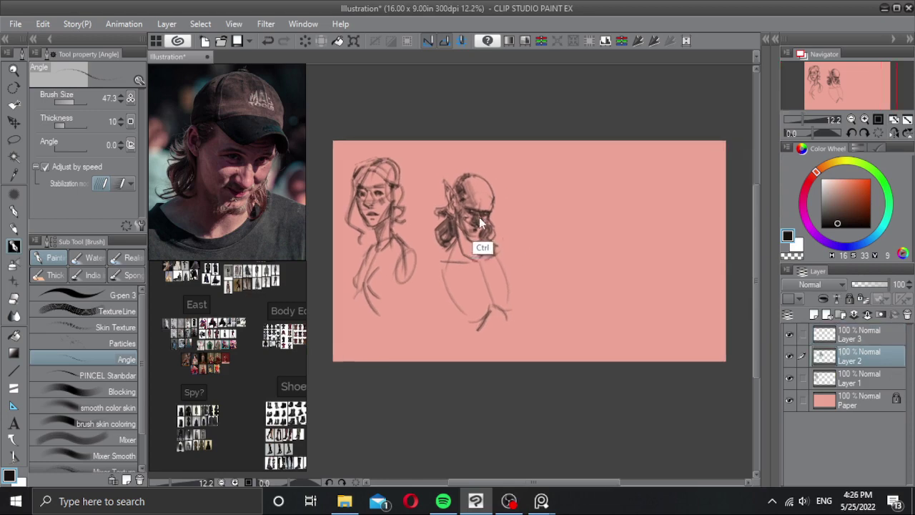
pyautogui.moveTo(486, 213); pyautogui.dragTo(485, 215)
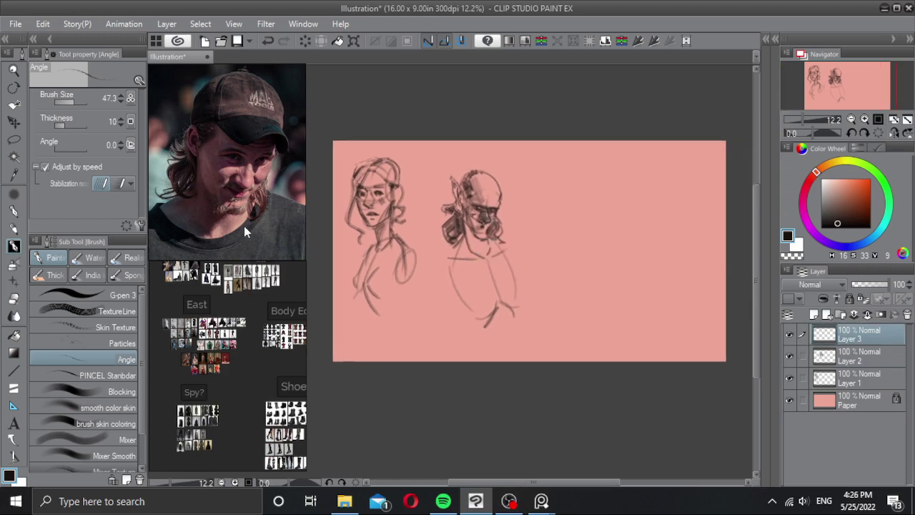
# Step: Browse the reference board from the People photos to the Hair Style group for another portrait subject
pyautogui.scroll(-3, 238, 172)
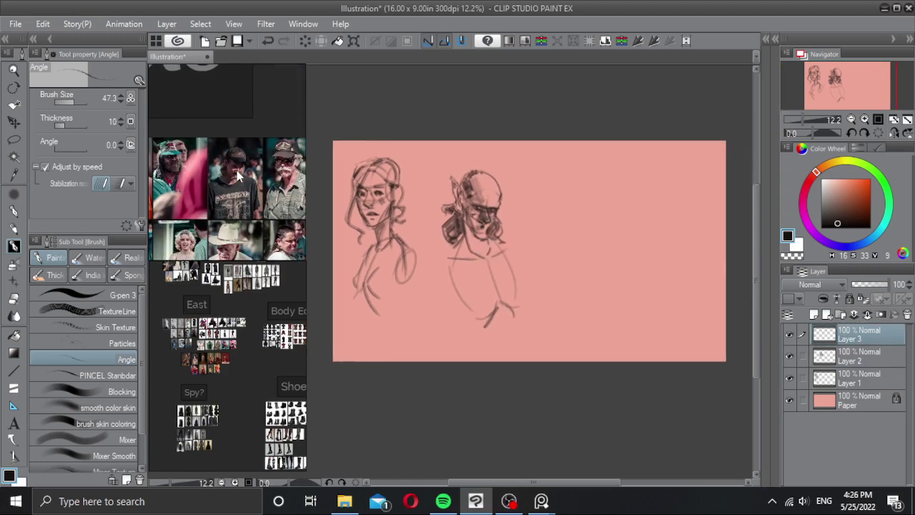
pyautogui.scroll(-3, 237, 170)
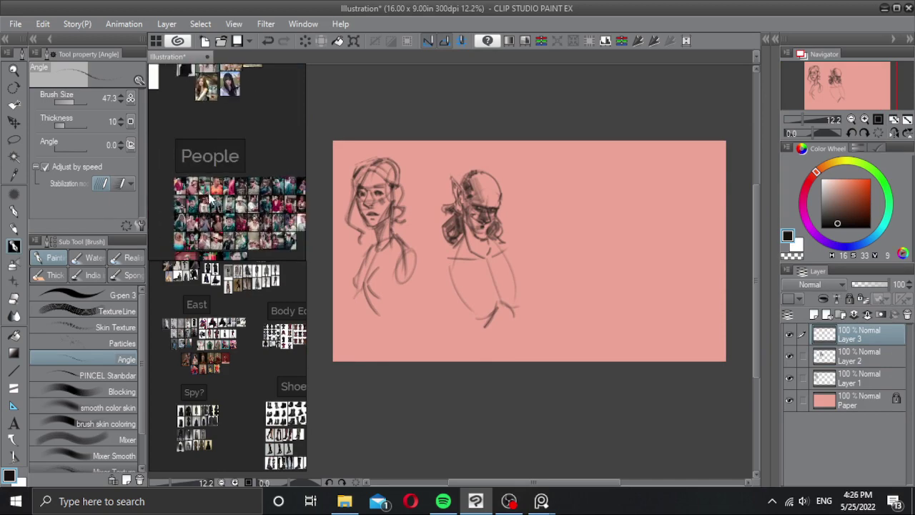
pyautogui.moveTo(199, 112); pyautogui.dragTo(222, 197)
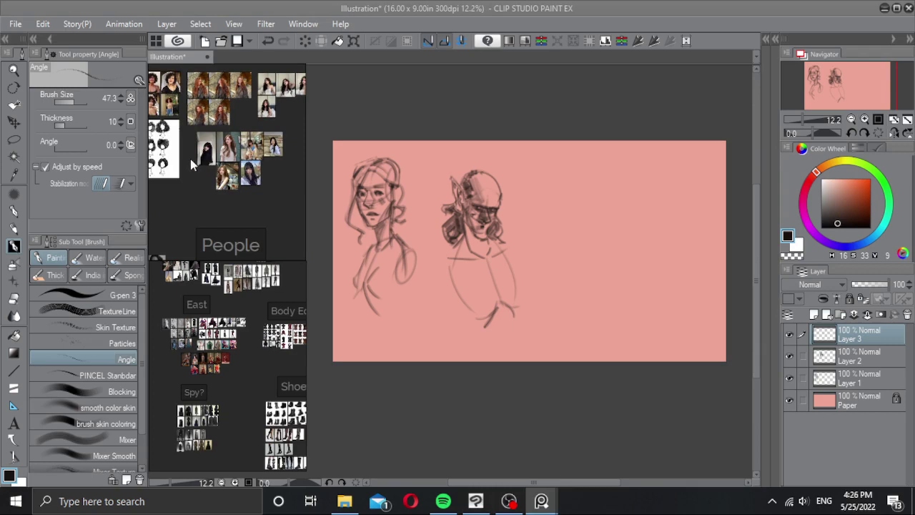
pyautogui.scroll(2, 230, 192)
pyautogui.scroll(-1, 206, 147)
pyautogui.moveTo(186, 138); pyautogui.dragTo(218, 157)
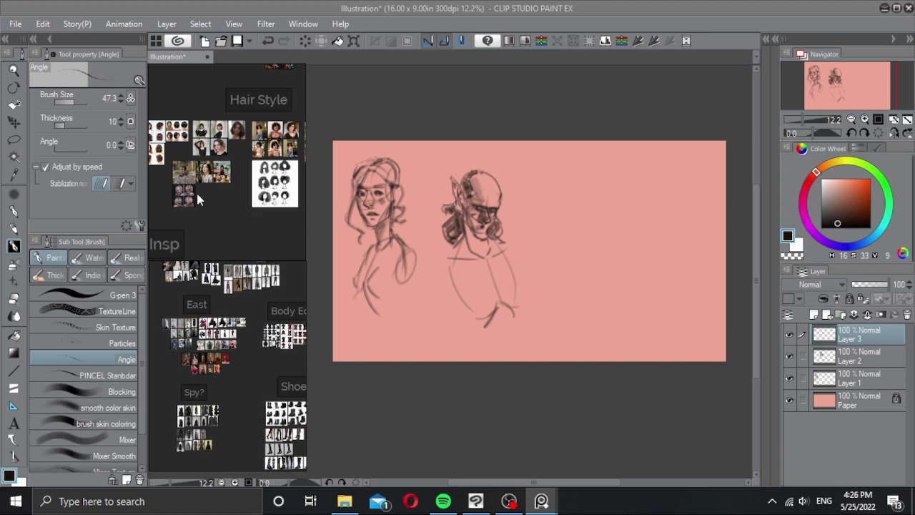
pyautogui.moveTo(196, 190); pyautogui.dragTo(226, 190)
pyautogui.scroll(2, 241, 188)
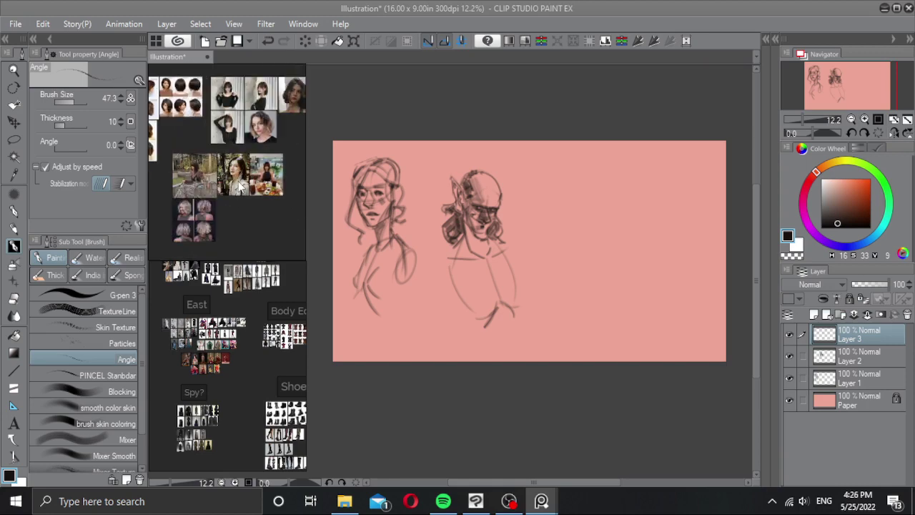
# Step: Compare the short-haired portrait photos and frame the woman with a fringed bob and black halter top as the reference
pyautogui.doubleClick(241, 188)
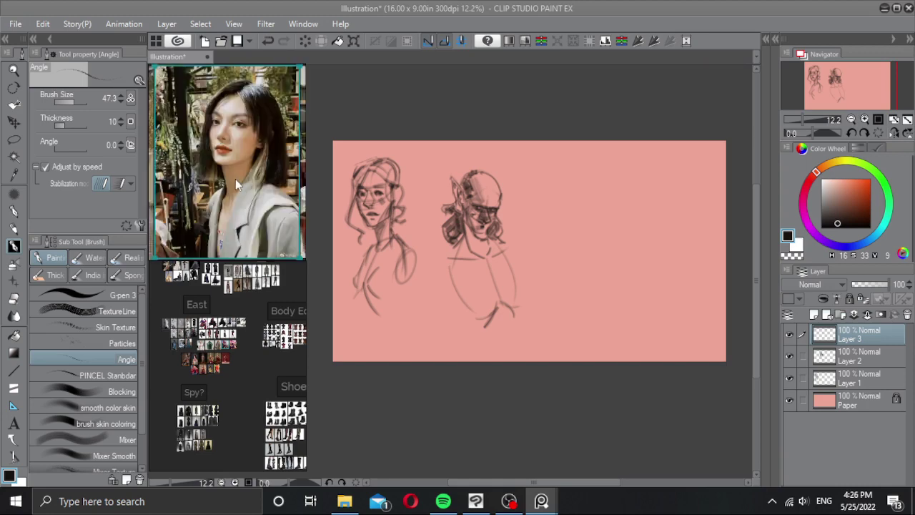
pyautogui.scroll(-2, 235, 179)
pyautogui.moveTo(235, 179); pyautogui.dragTo(174, 178)
pyautogui.click(271, 162)
pyautogui.doubleClick(274, 166)
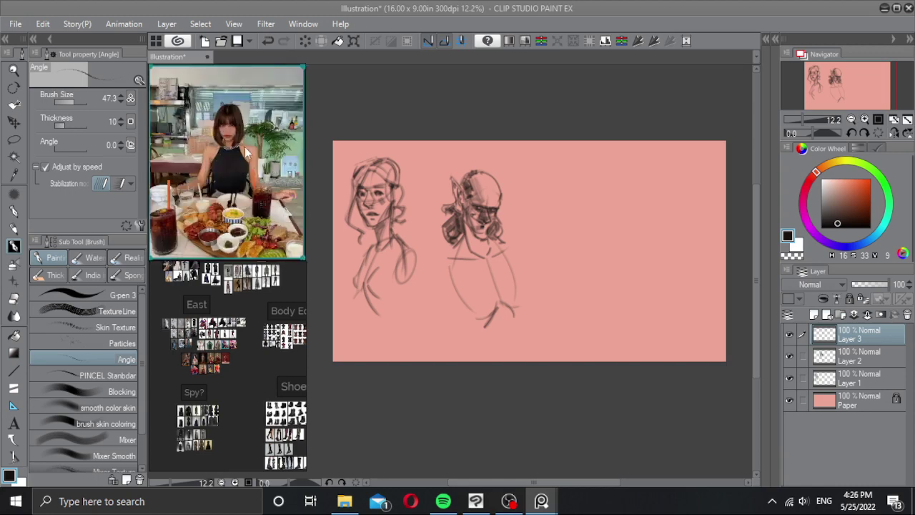
pyautogui.scroll(3, 243, 146)
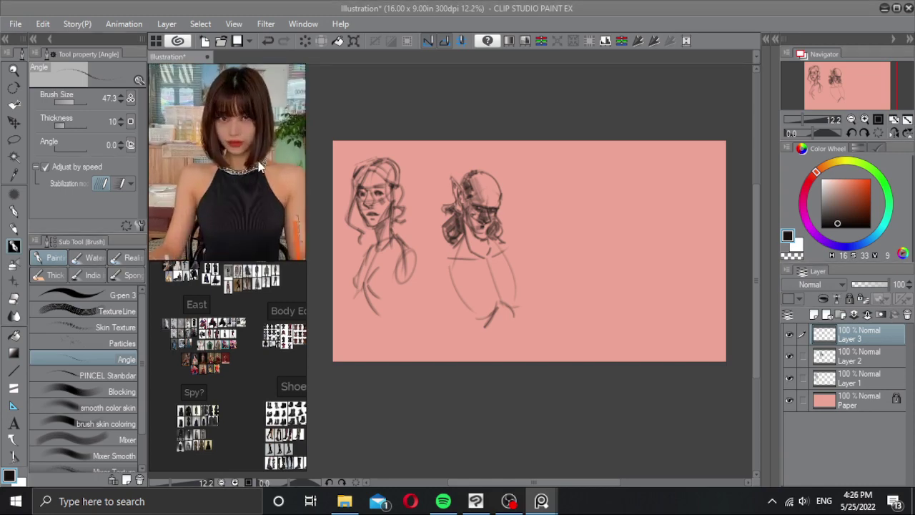
pyautogui.scroll(2, 259, 166)
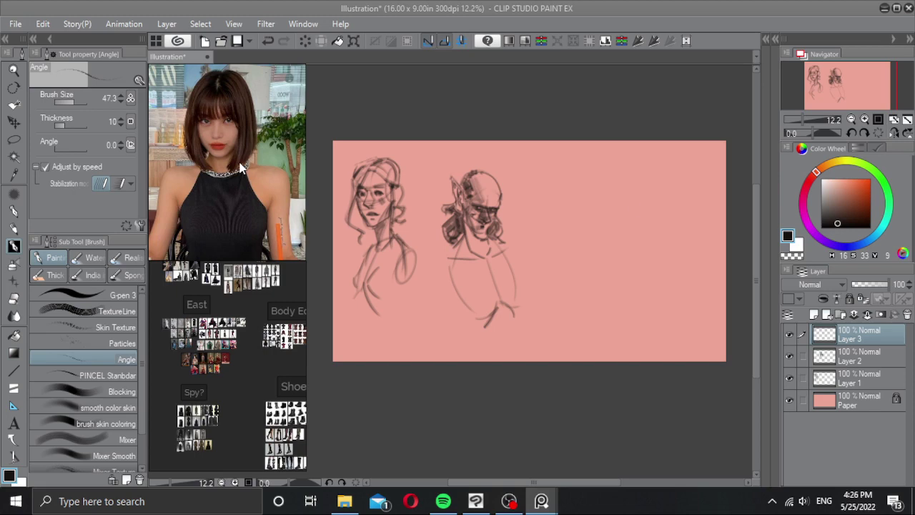
# Step: Sketch a light oval cranium for the third head on Layer 3, in the empty area beside the man
pyautogui.moveTo(582, 223); pyautogui.dragTo(512, 204)
pyautogui.scroll(1, 529, 199)
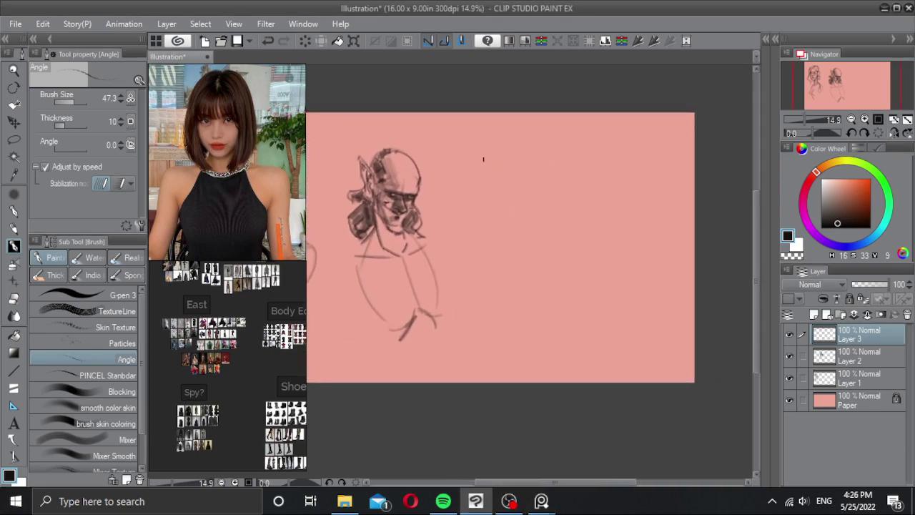
pyautogui.scroll(3, 502, 176)
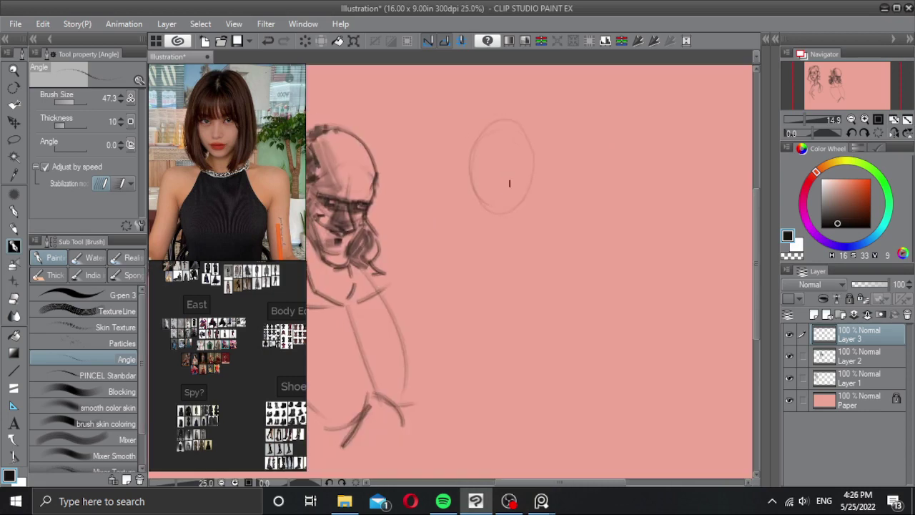
pyautogui.click(789, 334)
pyautogui.click(790, 334)
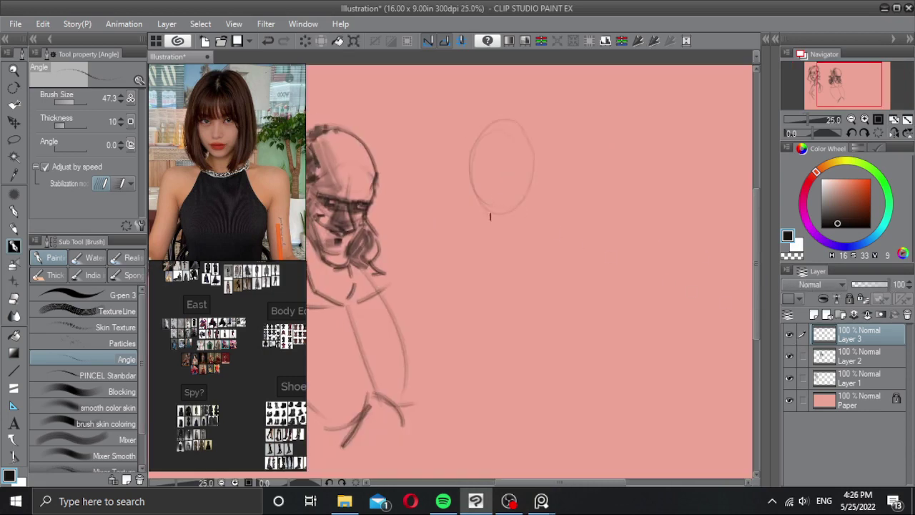
# Step: Draw the chin curve and both tapering jaw lines below the oval
pyautogui.moveTo(488, 240); pyautogui.dragTo(513, 245)
pyautogui.moveTo(468, 194); pyautogui.dragTo(486, 229)
pyautogui.hotkey('ctrl', 'z')
pyautogui.moveTo(466, 193); pyautogui.dragTo(494, 243)
pyautogui.moveTo(531, 201); pyautogui.dragTo(519, 238)
# Step: Add arched fringe lines over the forehead and a curved eye guideline across the face
pyautogui.moveTo(471, 187); pyautogui.dragTo(501, 155)
pyautogui.hotkey('ctrl', 'z')
pyautogui.moveTo(466, 196)
pyautogui.mouseDown()
pyautogui.moveTo(489, 168)
pyautogui.moveTo(528, 187)
pyautogui.moveTo(498, 198)
pyautogui.moveTo(528, 197)
pyautogui.mouseUp()
pyautogui.hotkey('ctrl', 'z')
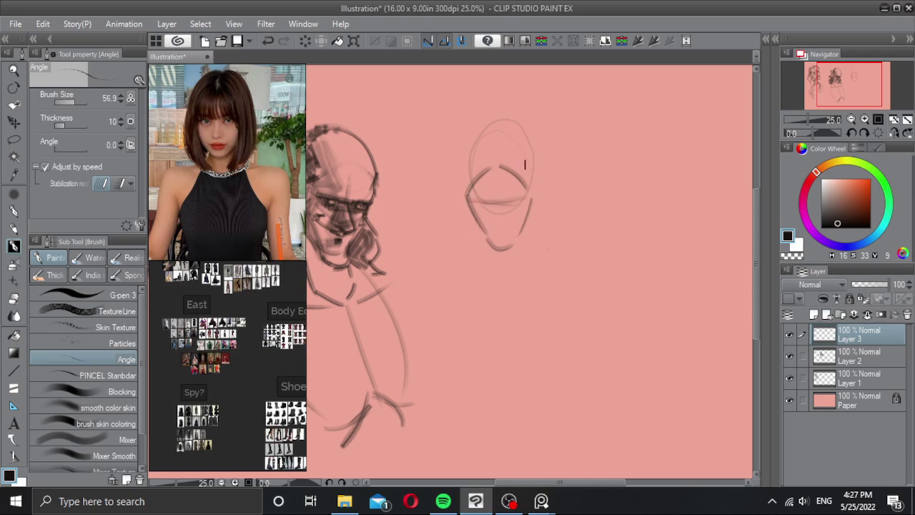
pyautogui.moveTo(481, 164)
pyautogui.mouseDown()
pyautogui.moveTo(484, 172)
pyautogui.moveTo(501, 140)
pyautogui.mouseUp()
pyautogui.moveTo(503, 140); pyautogui.dragTo(533, 186)
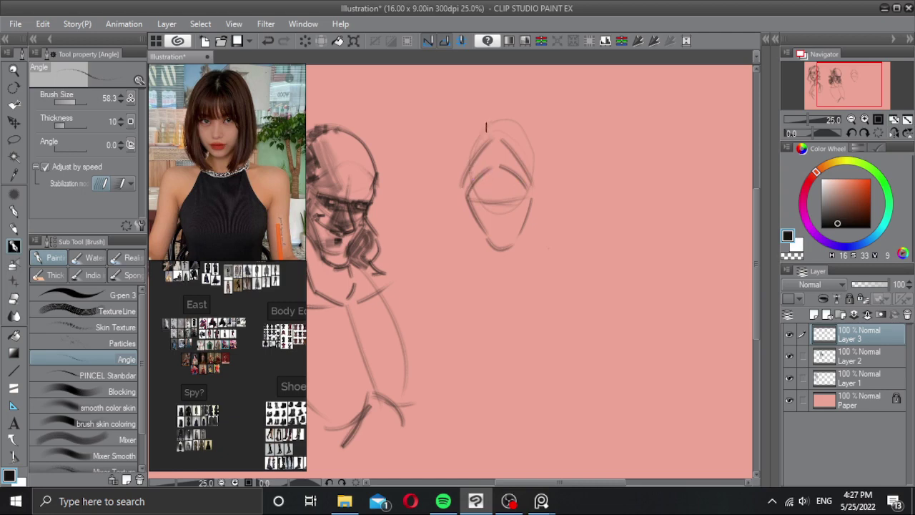
pyautogui.hotkey('ctrl', 'z')
pyautogui.hotkey('ctrl', 'z')
# Step: Outline both sides of the bob from the crown to below the chin at brush size 58.3 and block in the nose
pyautogui.moveTo(501, 129); pyautogui.dragTo(495, 286)
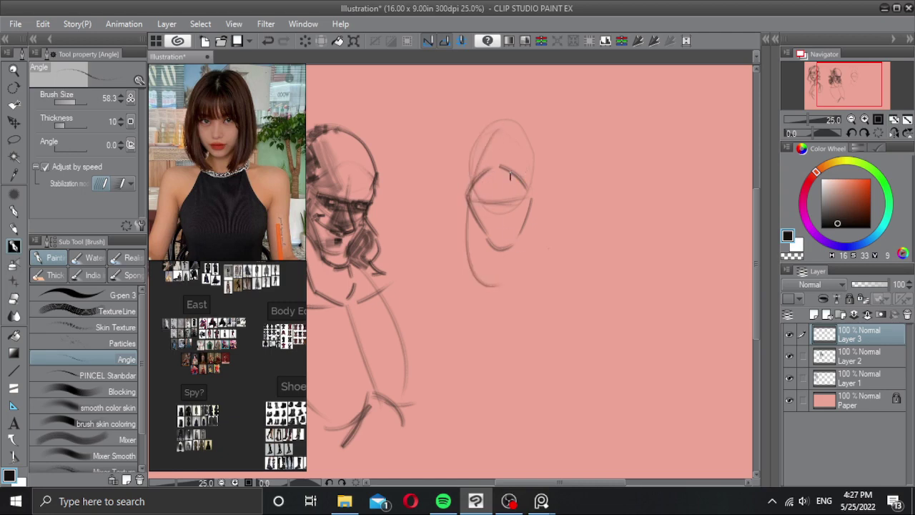
pyautogui.moveTo(500, 134)
pyautogui.mouseDown()
pyautogui.moveTo(507, 289)
pyautogui.moveTo(495, 259)
pyautogui.moveTo(491, 189)
pyautogui.moveTo(474, 253)
pyautogui.moveTo(480, 267)
pyautogui.moveTo(470, 245)
pyautogui.moveTo(496, 223)
pyautogui.moveTo(540, 248)
pyautogui.mouseUp()
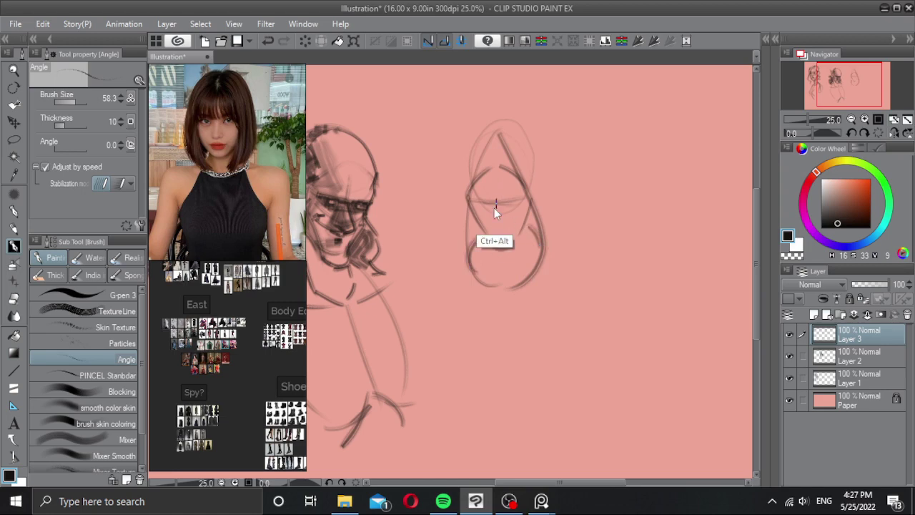
pyautogui.moveTo(494, 208); pyautogui.dragTo(494, 204)
pyautogui.moveTo(495, 202); pyautogui.dragTo(499, 226)
# Step: Draw both narrow eyes along the eye guideline with brush size 24.9
pyautogui.scroll(1, 497, 178)
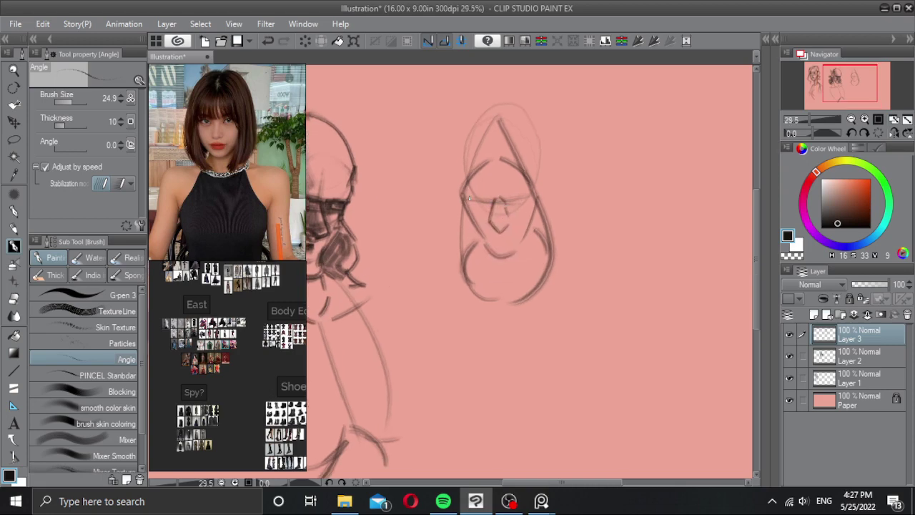
pyautogui.hotkey('ctrl', 'z')
pyautogui.moveTo(469, 198); pyautogui.dragTo(522, 201)
pyautogui.hotkey('ctrl', 'z')
pyautogui.hotkey('ctrl', 'z')
pyautogui.moveTo(508, 200); pyautogui.dragTo(499, 201)
pyautogui.moveTo(532, 198); pyautogui.dragTo(520, 203)
pyautogui.hotkey('ctrl', 'z')
# Step: Draw the line between the lips with its dark corners and add a shadow under the lower lip
pyautogui.moveTo(484, 231)
pyautogui.mouseDown()
pyautogui.moveTo(517, 228)
pyautogui.moveTo(491, 231)
pyautogui.mouseUp()
pyautogui.press('c')
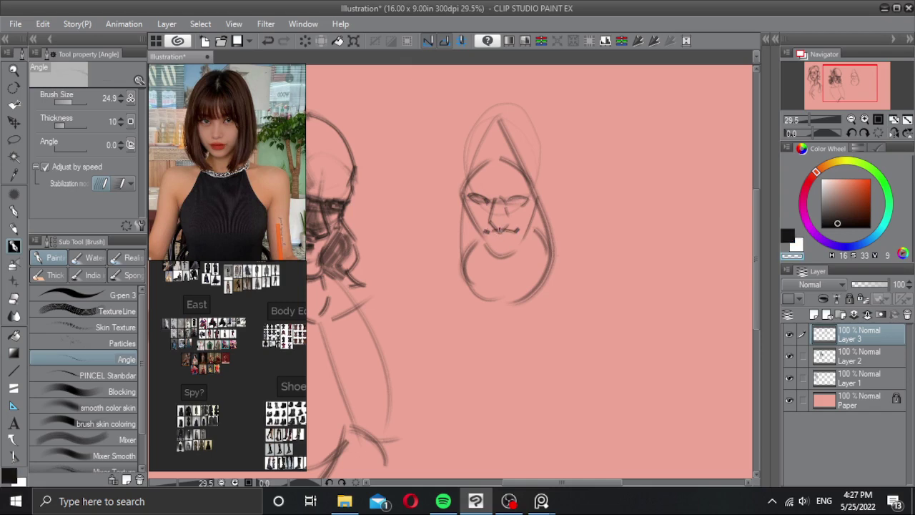
pyautogui.press('c')
pyautogui.moveTo(503, 233)
pyautogui.mouseDown()
pyautogui.moveTo(513, 231)
pyautogui.moveTo(505, 242)
pyautogui.mouseUp()
pyautogui.press('[')
pyautogui.moveTo(496, 241); pyautogui.dragTo(507, 244)
pyautogui.hotkey('ctrl', 'z')
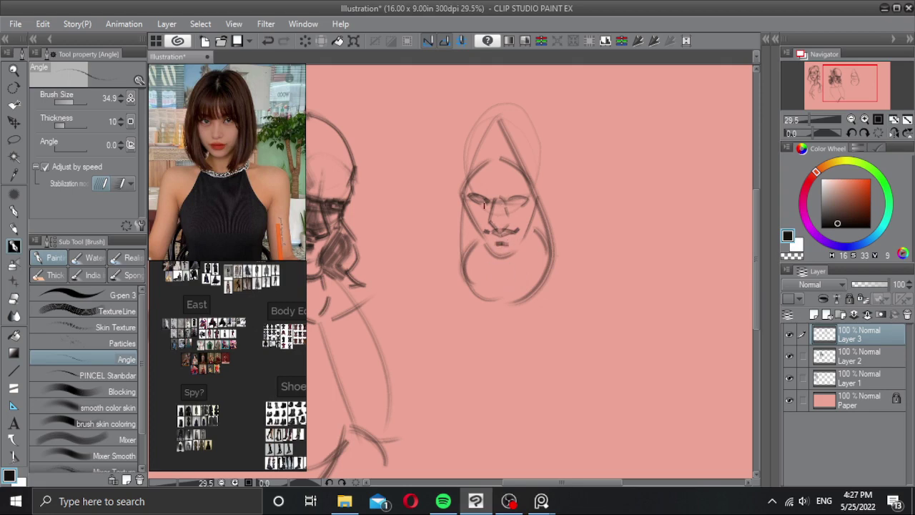
# Step: Darken the irises and upper eyelids at brush size 34.9, checking and correcting them in the mirrored view
pyautogui.moveTo(483, 196); pyautogui.dragTo(523, 197)
pyautogui.press('h')
pyautogui.scroll(2, 422, 188)
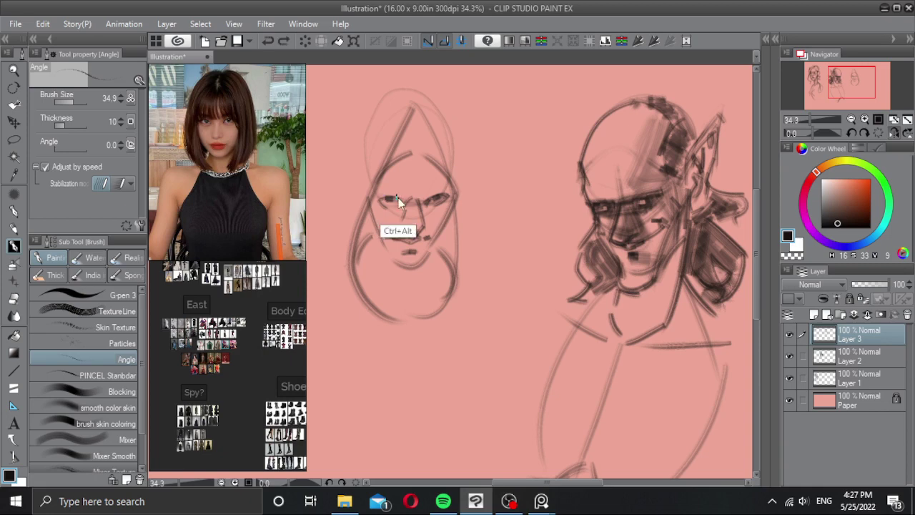
pyautogui.moveTo(403, 203); pyautogui.dragTo(383, 197)
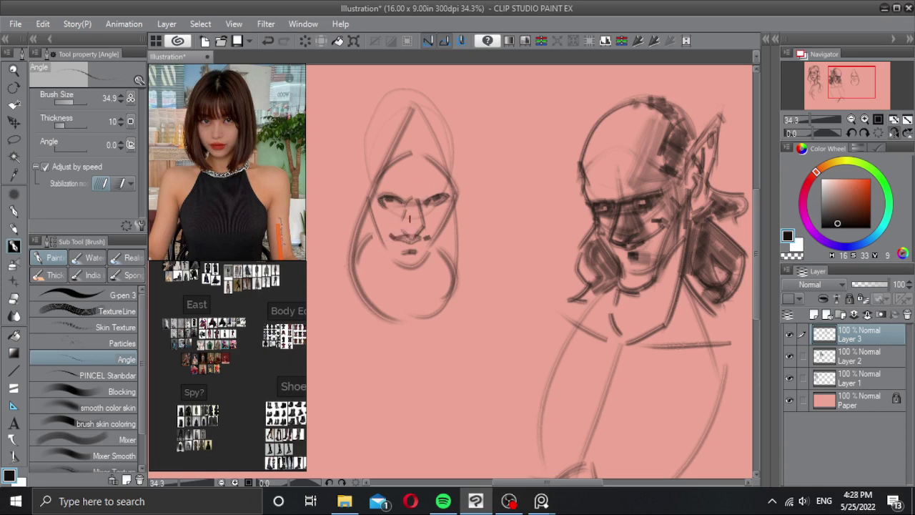
pyautogui.press('h')
# Step: Reinforce the jawline from both cheeks down to the chin with darker strokes
pyautogui.moveTo(453, 222)
pyautogui.mouseDown()
pyautogui.moveTo(432, 215)
pyautogui.moveTo(458, 254)
pyautogui.mouseUp()
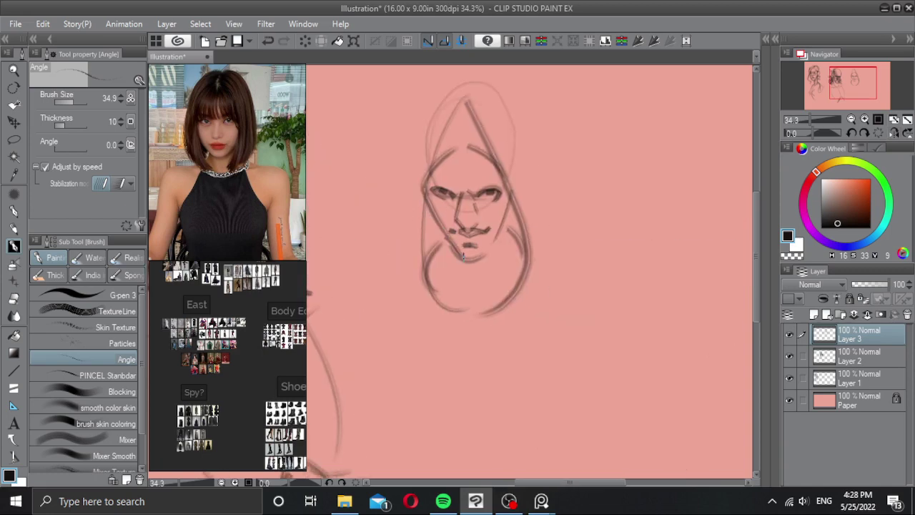
pyautogui.moveTo(460, 253)
pyautogui.mouseDown()
pyautogui.moveTo(481, 253)
pyautogui.moveTo(508, 226)
pyautogui.moveTo(511, 206)
pyautogui.mouseUp()
pyautogui.hotkey('ctrl', 'z')
pyautogui.hotkey('ctrl', 'z')
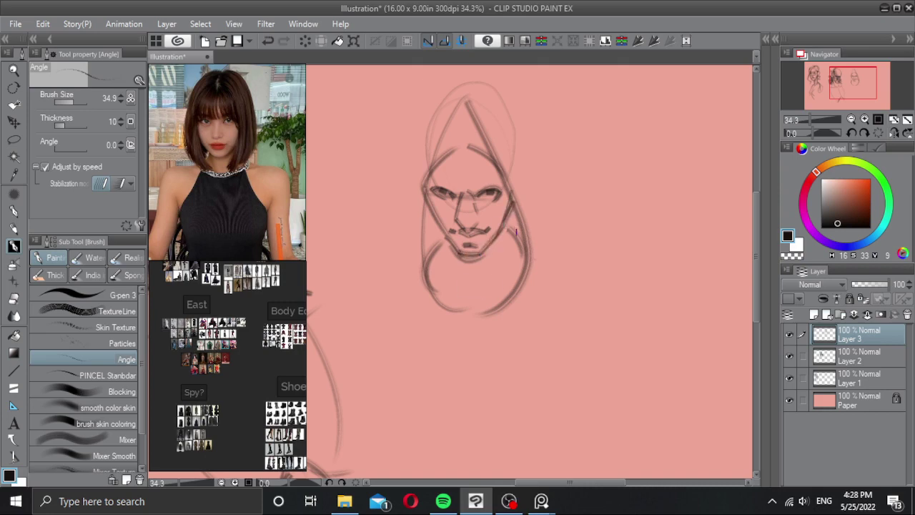
pyautogui.hscroll(2, 517, 232)
pyautogui.hscroll(-2, 472, 207)
pyautogui.hotkey('ctrl', 'z')
pyautogui.moveTo(429, 195)
pyautogui.mouseDown()
pyautogui.moveTo(433, 226)
pyautogui.moveTo(431, 210)
pyautogui.mouseUp()
pyautogui.hotkey('ctrl', 'z')
pyautogui.press('c')
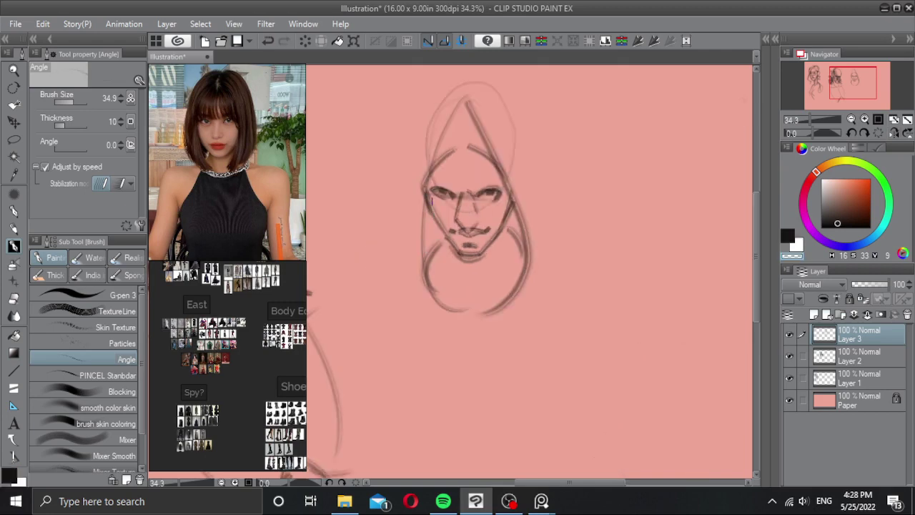
# Step: Draw both eyebrows as dark strokes slanting down toward the nose bridge
pyautogui.scroll(-2, 469, 179)
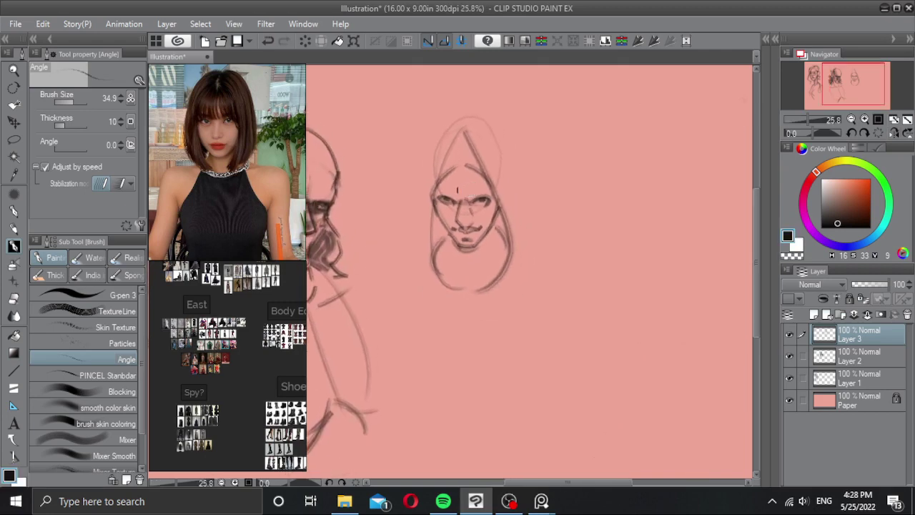
pyautogui.scroll(1, 457, 191)
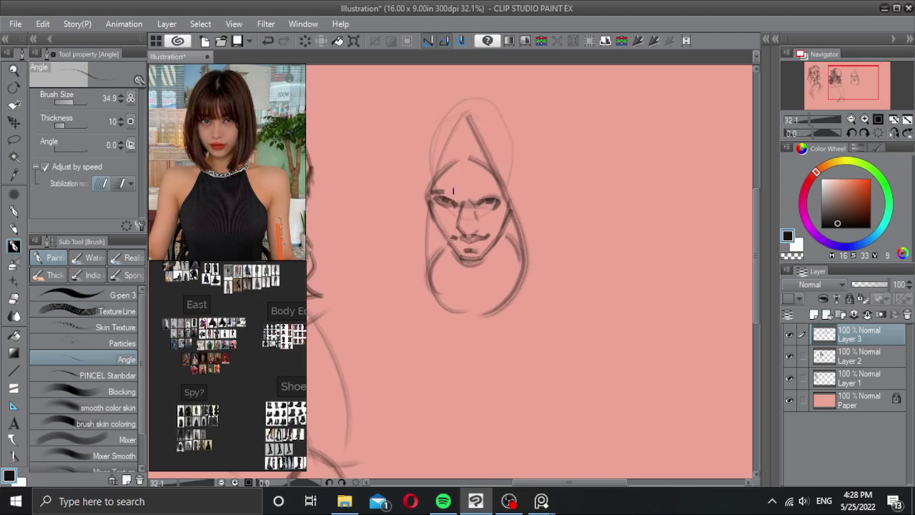
pyautogui.moveTo(429, 192)
pyautogui.mouseDown()
pyautogui.moveTo(465, 200)
pyautogui.moveTo(502, 192)
pyautogui.mouseUp()
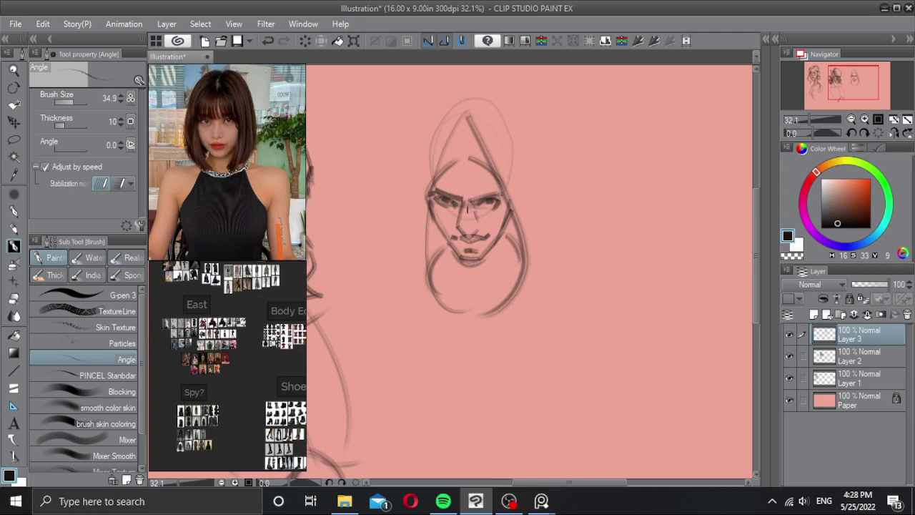
# Step: Draw the second side line of the nose bridge and clean up the nose with the transparent colour
pyautogui.press('c')
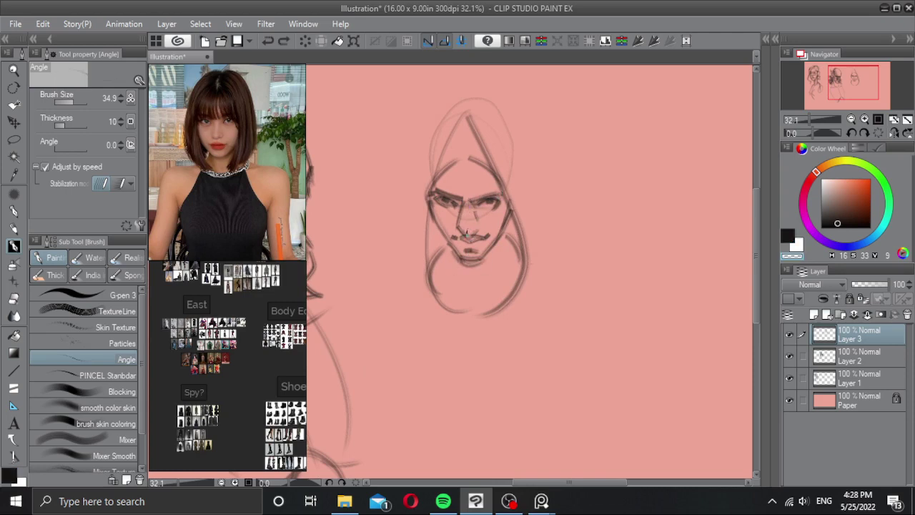
pyautogui.press('x')
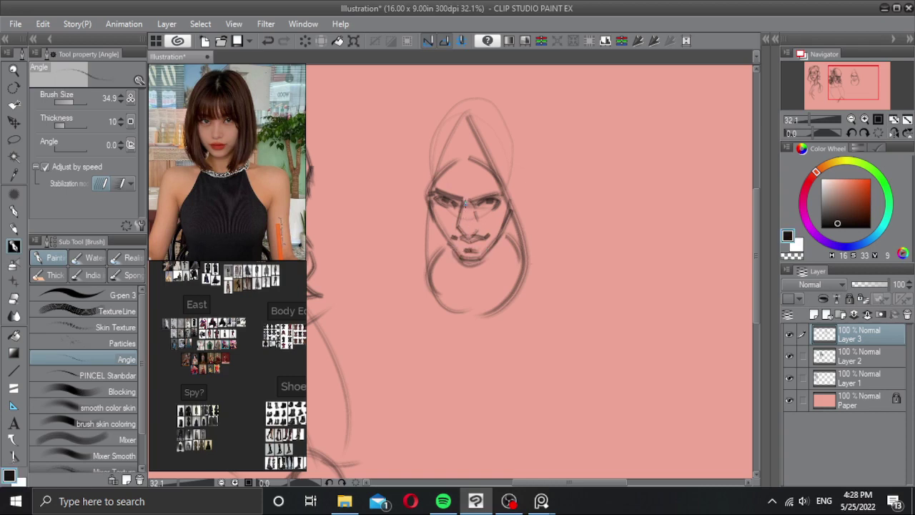
pyautogui.moveTo(465, 204)
pyautogui.mouseDown()
pyautogui.moveTo(471, 234)
pyautogui.moveTo(477, 227)
pyautogui.mouseUp()
pyautogui.hotkey('ctrl', 'z')
pyautogui.moveTo(469, 206)
pyautogui.mouseDown()
pyautogui.moveTo(466, 222)
pyautogui.moveTo(477, 228)
pyautogui.moveTo(467, 232)
pyautogui.moveTo(471, 224)
pyautogui.mouseUp()
pyautogui.press('c')
pyautogui.hotkey('ctrl', 'z')
pyautogui.scroll(-3, 486, 226)
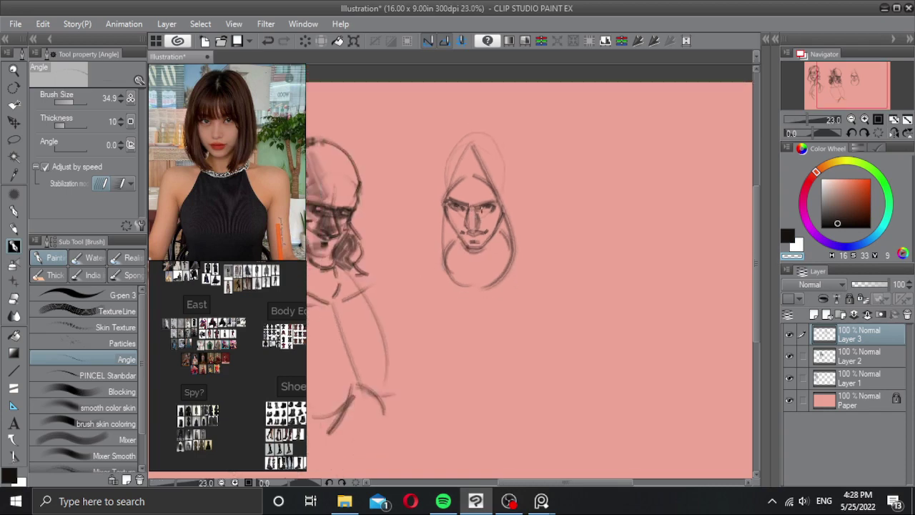
# Step: Sketch the fringe across the brows and strands falling over the forehead at brush size 31.1
pyautogui.scroll(2, 483, 219)
pyautogui.moveTo(492, 194); pyautogui.dragTo(493, 205)
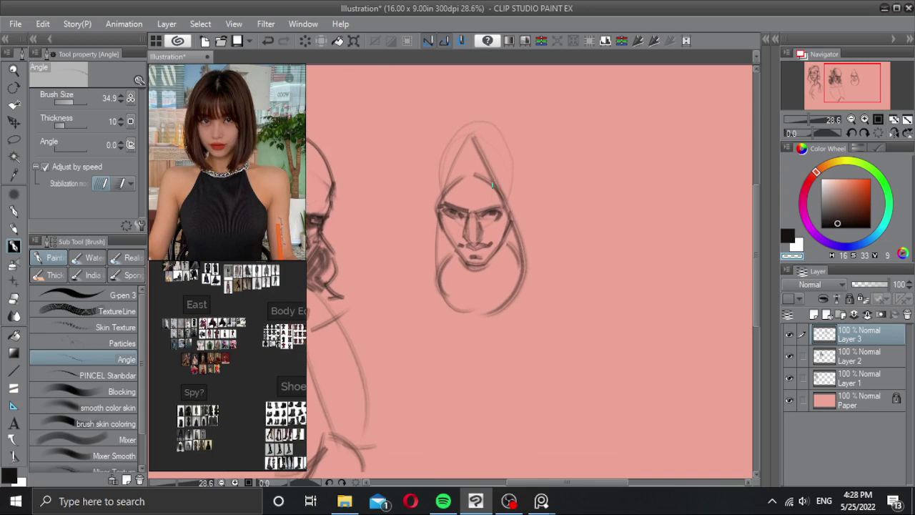
pyautogui.press('[')
pyautogui.press('c')
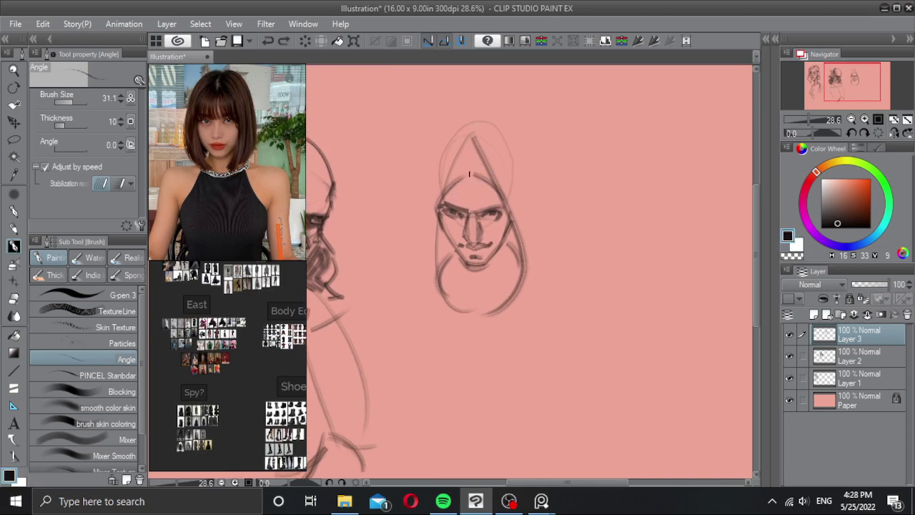
pyautogui.moveTo(449, 196); pyautogui.dragTo(488, 205)
pyautogui.hotkey('ctrl', 'z')
pyautogui.press('c')
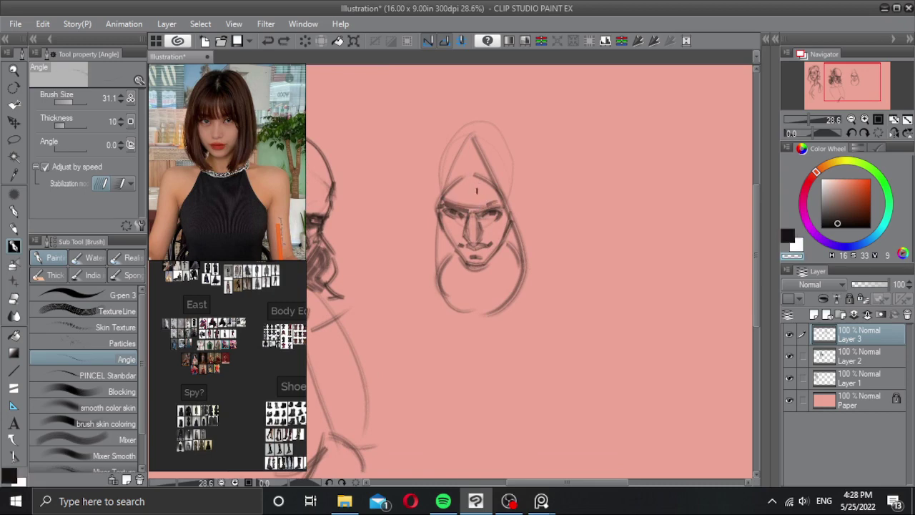
pyautogui.press('c')
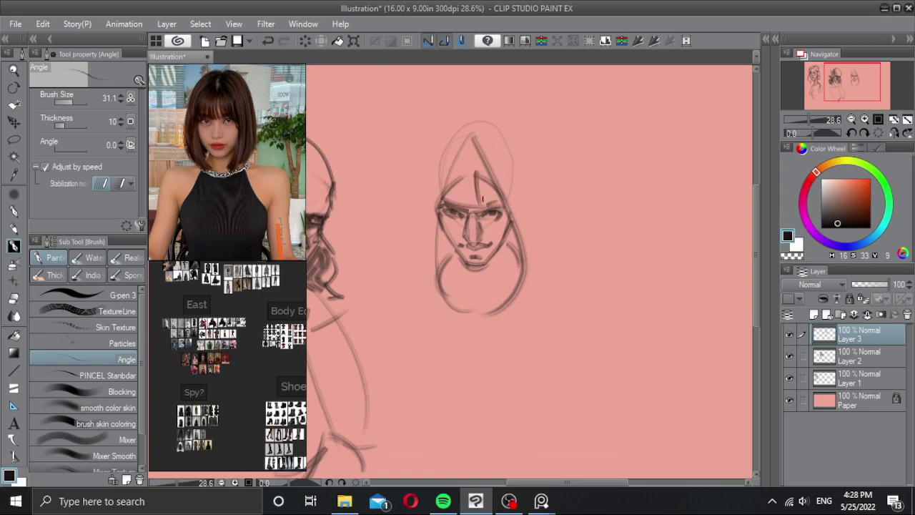
pyautogui.moveTo(475, 165)
pyautogui.mouseDown()
pyautogui.moveTo(482, 210)
pyautogui.moveTo(493, 202)
pyautogui.moveTo(461, 205)
pyautogui.mouseUp()
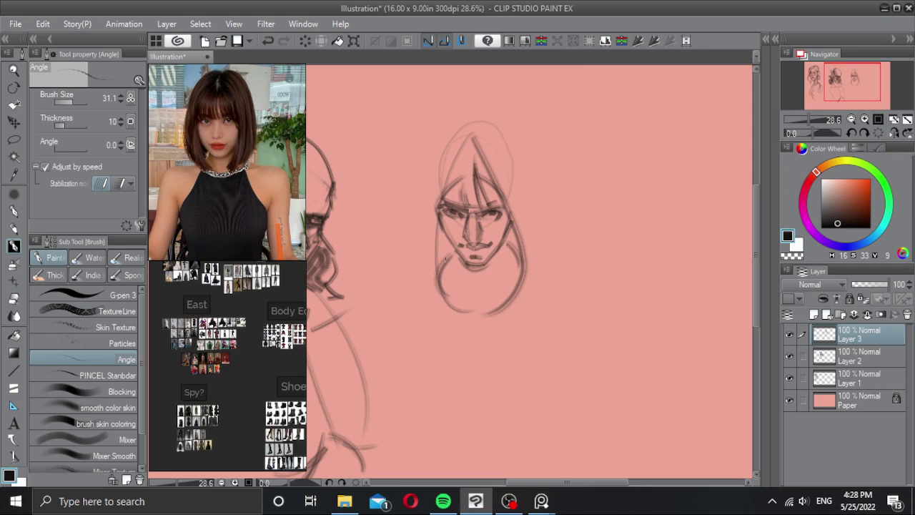
# Step: Add short dark hair strokes beside the jaw on both sides of the face
pyautogui.moveTo(443, 245)
pyautogui.mouseDown()
pyautogui.moveTo(448, 266)
pyautogui.moveTo(450, 258)
pyautogui.mouseUp()
pyautogui.press('c')
pyautogui.press('c')
pyautogui.moveTo(505, 243)
pyautogui.mouseDown()
pyautogui.moveTo(514, 241)
pyautogui.moveTo(514, 283)
pyautogui.mouseUp()
pyautogui.hotkey('ctrl', 'z')
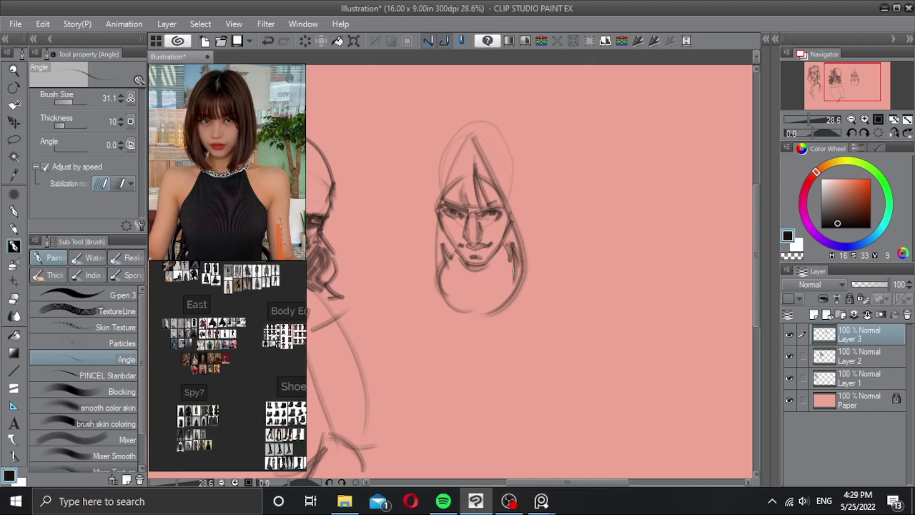
pyautogui.press('c')
pyautogui.moveTo(518, 250); pyautogui.dragTo(514, 266)
pyautogui.moveTo(512, 243); pyautogui.dragTo(514, 284)
pyautogui.press('c')
pyautogui.scroll(-2, 520, 250)
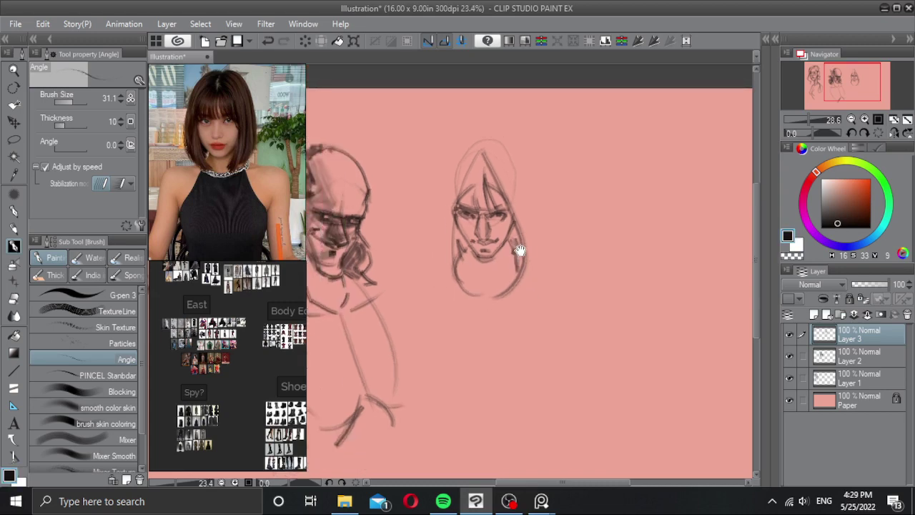
pyautogui.moveTo(445, 206); pyautogui.dragTo(451, 276)
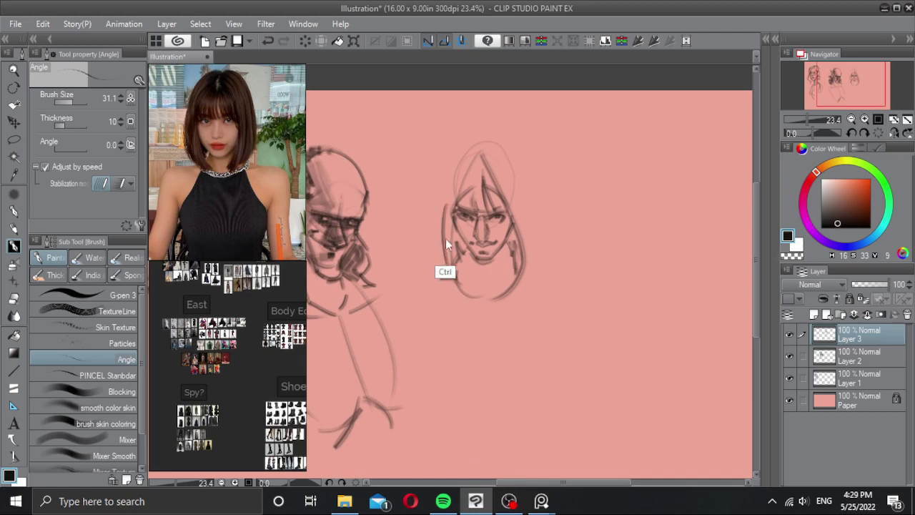
pyautogui.hotkey('ctrl', 'z')
pyautogui.moveTo(446, 206)
pyautogui.mouseDown()
pyautogui.moveTo(445, 254)
pyautogui.moveTo(460, 295)
pyautogui.mouseUp()
pyautogui.hotkey('ctrl', 'z')
pyautogui.hotkey('ctrl', 'z')
pyautogui.hotkey('ctrl', 'z')
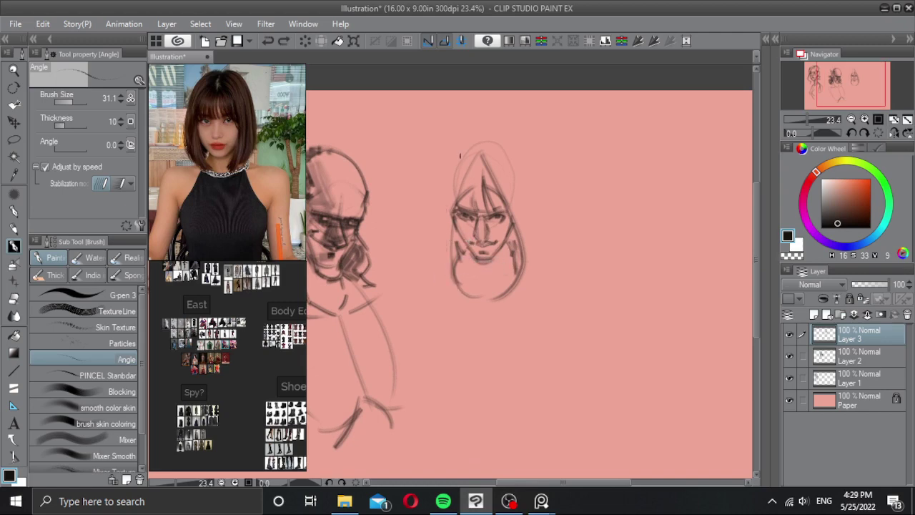
# Step: Draw the parted front hair from the crown down to both temples
pyautogui.moveTo(477, 165); pyautogui.dragTo(447, 216)
pyautogui.hotkey('ctrl', 'z')
pyautogui.moveTo(482, 163)
pyautogui.mouseDown()
pyautogui.moveTo(530, 215)
pyautogui.moveTo(514, 207)
pyautogui.mouseUp()
pyautogui.hotkey('ctrl', 'z')
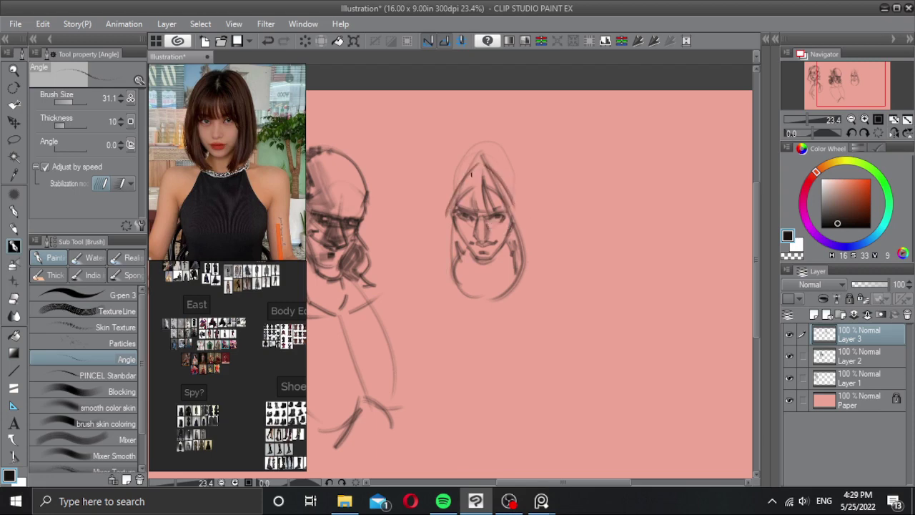
# Step: Outline the outer hair volume from the crown down both sides, widening it beyond the original head oval
pyautogui.moveTo(448, 204); pyautogui.dragTo(457, 173)
pyautogui.hotkey('ctrl', 'z')
pyautogui.moveTo(443, 206)
pyautogui.mouseDown()
pyautogui.moveTo(452, 163)
pyautogui.moveTo(509, 150)
pyautogui.mouseUp()
pyautogui.hotkey('ctrl', 'z')
pyautogui.moveTo(452, 166)
pyautogui.mouseDown()
pyautogui.moveTo(462, 149)
pyautogui.moveTo(518, 184)
pyautogui.mouseUp()
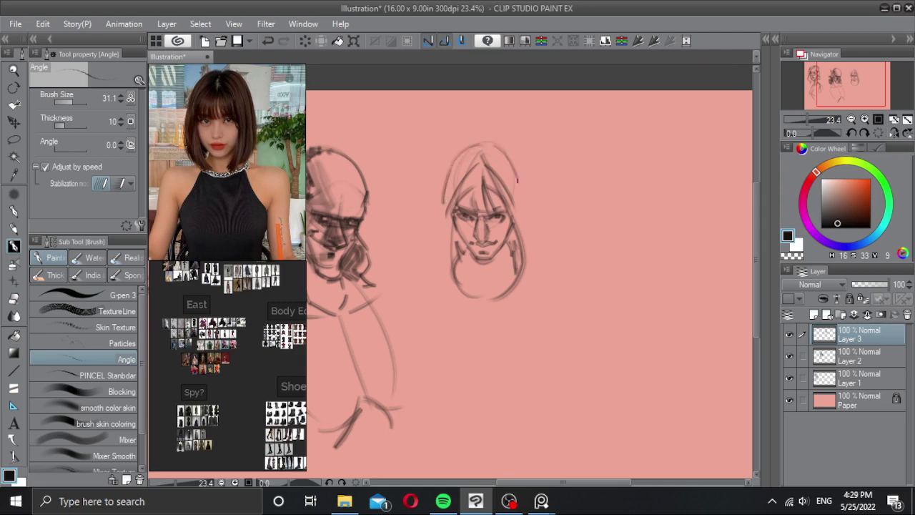
pyautogui.hotkey('ctrl', 'z')
pyautogui.moveTo(489, 143)
pyautogui.mouseDown()
pyautogui.moveTo(523, 185)
pyautogui.moveTo(482, 183)
pyautogui.moveTo(486, 173)
pyautogui.mouseUp()
pyautogui.moveTo(474, 128); pyautogui.dragTo(432, 225)
pyautogui.hotkey('ctrl', 'z')
pyautogui.moveTo(474, 128)
pyautogui.mouseDown()
pyautogui.moveTo(429, 215)
pyautogui.moveTo(441, 263)
pyautogui.mouseUp()
pyautogui.hotkey('ctrl', 'z')
pyautogui.moveTo(429, 212); pyautogui.dragTo(441, 261)
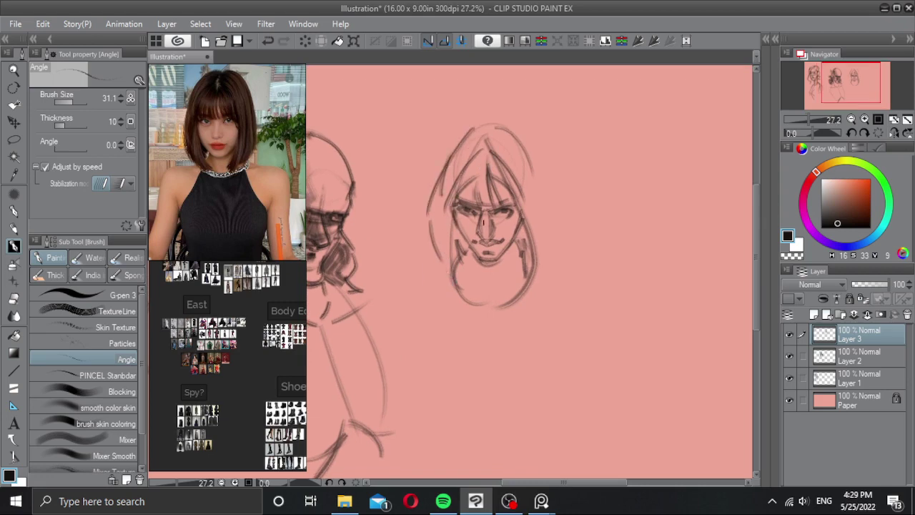
# Step: Extend the hair outline on the head's right side with a wide upper curve and an inward-turning lower end
pyautogui.moveTo(532, 279); pyautogui.dragTo(551, 236)
pyautogui.moveTo(461, 137)
pyautogui.mouseDown()
pyautogui.moveTo(487, 125)
pyautogui.moveTo(470, 128)
pyautogui.moveTo(526, 136)
pyautogui.moveTo(552, 192)
pyautogui.mouseUp()
pyautogui.hotkey('ctrl', 'z')
pyautogui.hotkey('ctrl', 'z')
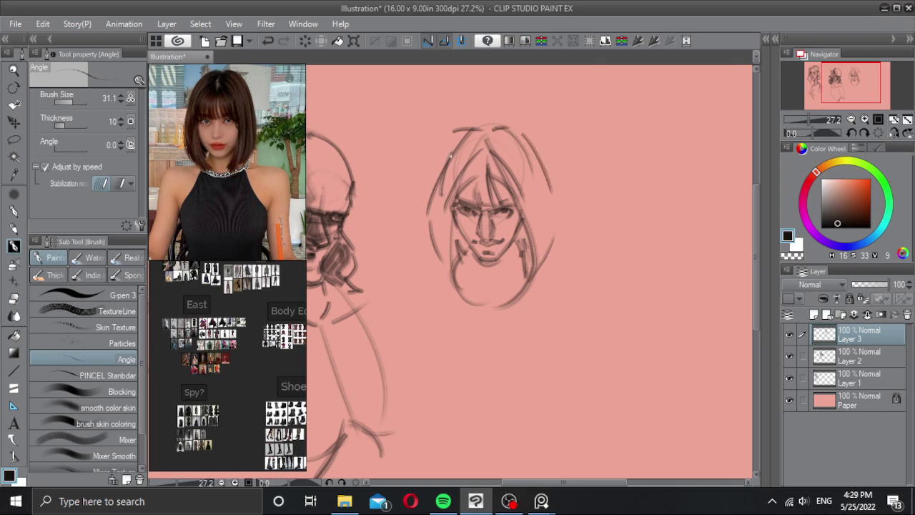
# Step: Strengthen the hair contour from the crown down to the left temple, correcting it with the transparent colour
pyautogui.press('c')
pyautogui.moveTo(466, 135)
pyautogui.mouseDown()
pyautogui.moveTo(444, 172)
pyautogui.moveTo(442, 160)
pyautogui.moveTo(435, 190)
pyautogui.mouseUp()
pyautogui.press('c')
pyautogui.hotkey('ctrl', 'z')
pyautogui.hotkey('ctrl', 'z')
pyautogui.moveTo(457, 134); pyautogui.dragTo(433, 187)
pyautogui.press('x')
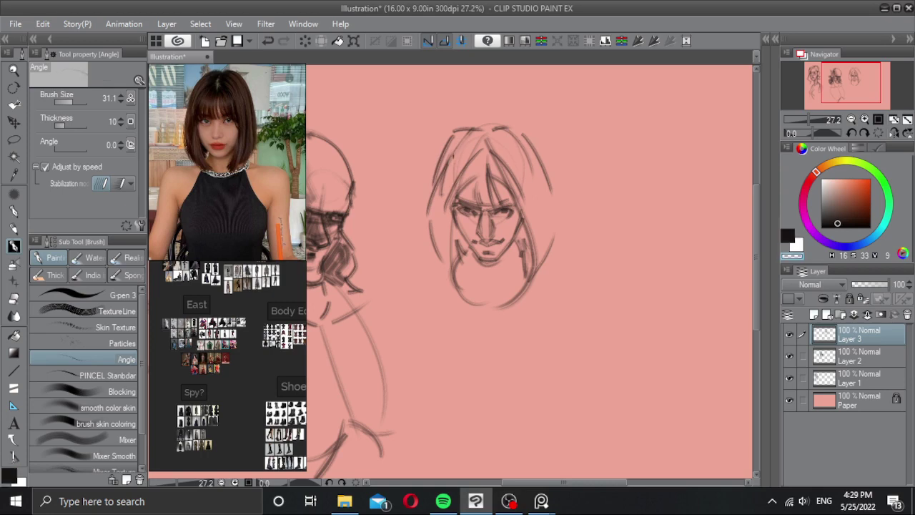
pyautogui.moveTo(451, 156); pyautogui.dragTo(442, 171)
# Step: Clean up the chin's lower edge and set the brush size to 23.7
pyautogui.moveTo(490, 262)
pyautogui.mouseDown()
pyautogui.moveTo(488, 246)
pyautogui.moveTo(507, 247)
pyautogui.moveTo(480, 256)
pyautogui.moveTo(465, 243)
pyautogui.moveTo(476, 254)
pyautogui.moveTo(494, 251)
pyautogui.moveTo(467, 245)
pyautogui.moveTo(490, 244)
pyautogui.mouseUp()
pyautogui.press('c')
pyautogui.press('c')
pyautogui.press(']')
pyautogui.press(']')
pyautogui.press(']')
pyautogui.hotkey('ctrl', 'z')
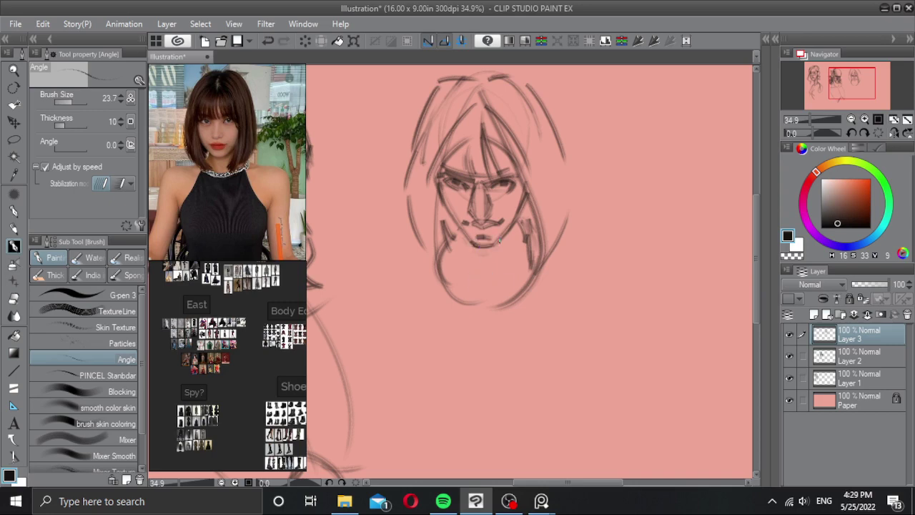
pyautogui.scroll(1, 489, 223)
pyautogui.scroll(-1, 491, 220)
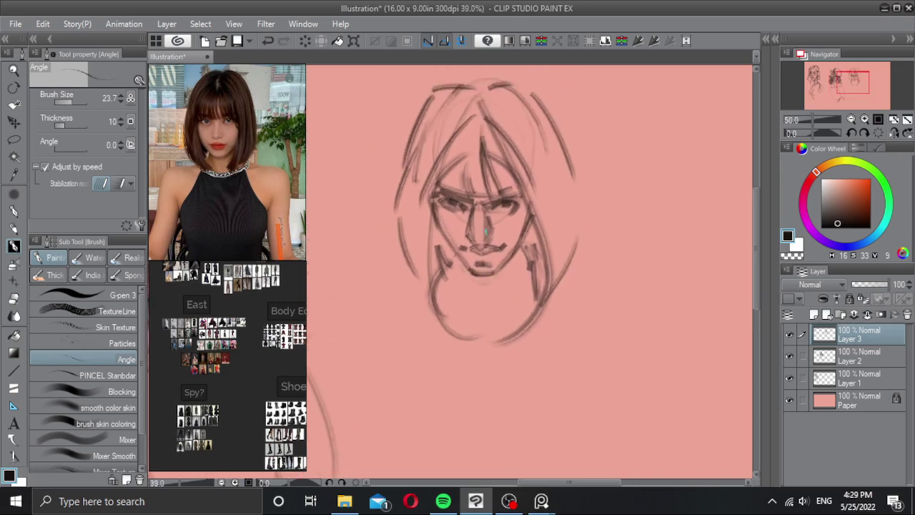
# Step: Refine the left eye's corner and the mouth area with small strokes
pyautogui.scroll(1, 487, 231)
pyautogui.press('c')
pyautogui.moveTo(450, 203)
pyautogui.mouseDown()
pyautogui.moveTo(432, 196)
pyautogui.moveTo(444, 208)
pyautogui.mouseUp()
pyautogui.press('c')
pyautogui.hotkey('ctrl', 'z')
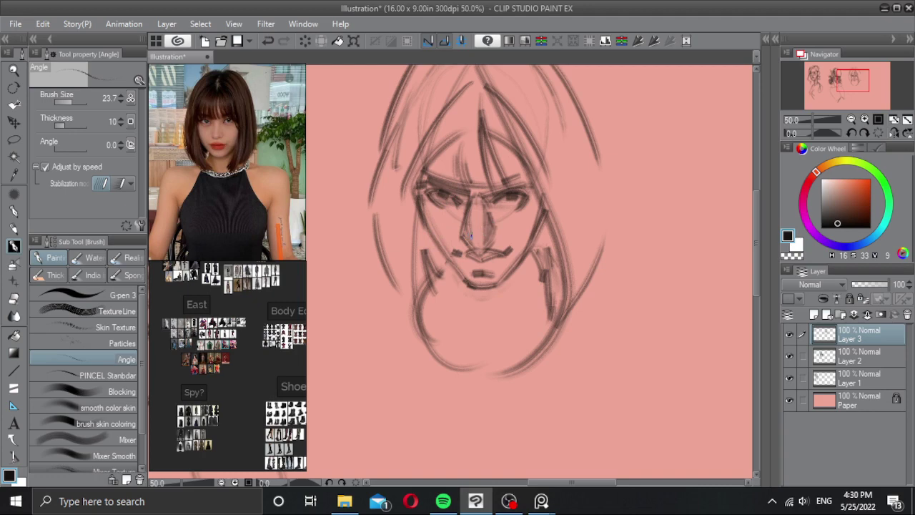
pyautogui.press('[')
pyautogui.moveTo(470, 254)
pyautogui.mouseDown()
pyautogui.moveTo(499, 254)
pyautogui.moveTo(467, 254)
pyautogui.moveTo(490, 270)
pyautogui.mouseUp()
pyautogui.press(']')
pyautogui.hotkey('ctrl', 'z')
pyautogui.hotkey('ctrl', 'z')
# Step: Draw the neck lines below the jaw and the slope from neck to left shoulder at brush size 34.9
pyautogui.scroll(-3, 513, 263)
pyautogui.scroll(-3, 516, 262)
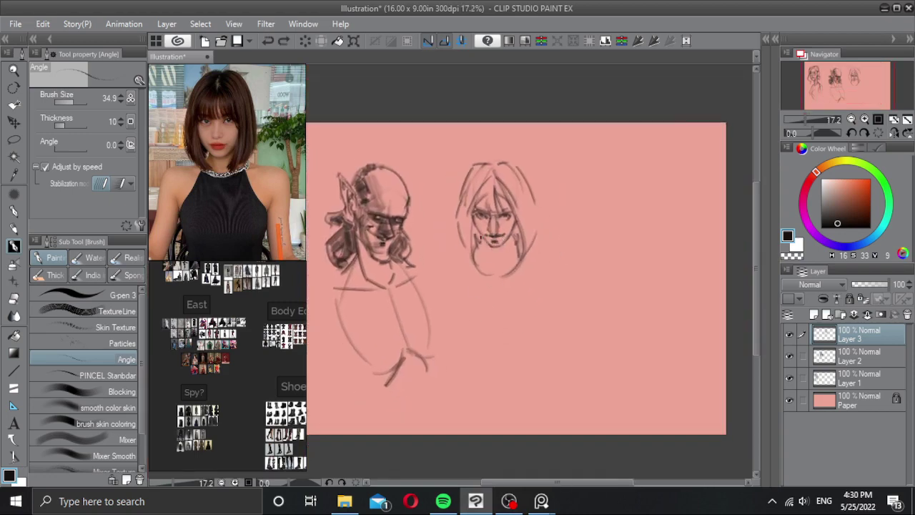
pyautogui.press('ctrl')
pyautogui.scroll(2, 504, 251)
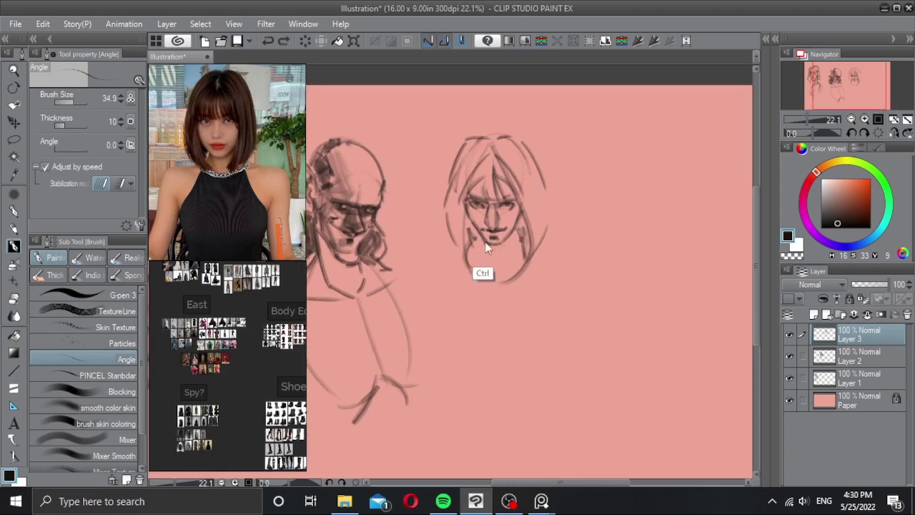
pyautogui.moveTo(492, 263); pyautogui.dragTo(507, 261)
pyautogui.moveTo(519, 225); pyautogui.dragTo(505, 259)
pyautogui.hotkey('ctrl', 'z')
pyautogui.moveTo(519, 218)
pyautogui.mouseDown()
pyautogui.moveTo(509, 257)
pyautogui.moveTo(461, 249)
pyautogui.moveTo(475, 242)
pyautogui.moveTo(547, 250)
pyautogui.mouseUp()
pyautogui.hotkey('ctrl', 'z')
pyautogui.hotkey('ctrl', 'z')
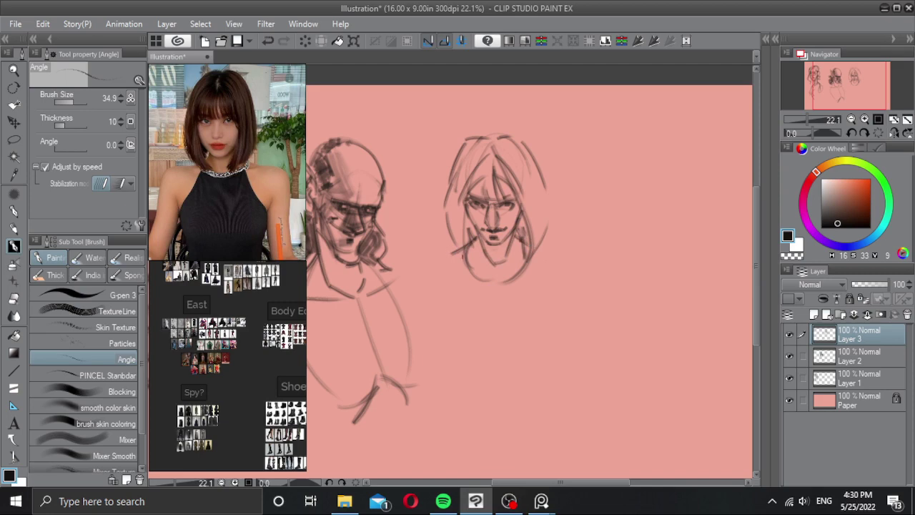
# Step: Draw the sloping shoulder lines outward from the neck on both sides
pyautogui.moveTo(455, 253)
pyautogui.mouseDown()
pyautogui.moveTo(482, 248)
pyautogui.moveTo(482, 262)
pyautogui.moveTo(460, 261)
pyautogui.mouseUp()
pyautogui.hotkey('ctrl', 'z')
pyautogui.moveTo(514, 246)
pyautogui.mouseDown()
pyautogui.moveTo(545, 256)
pyautogui.moveTo(550, 239)
pyautogui.moveTo(565, 239)
pyautogui.moveTo(549, 267)
pyautogui.moveTo(547, 258)
pyautogui.moveTo(570, 279)
pyautogui.mouseUp()
pyautogui.moveTo(449, 269); pyautogui.dragTo(434, 297)
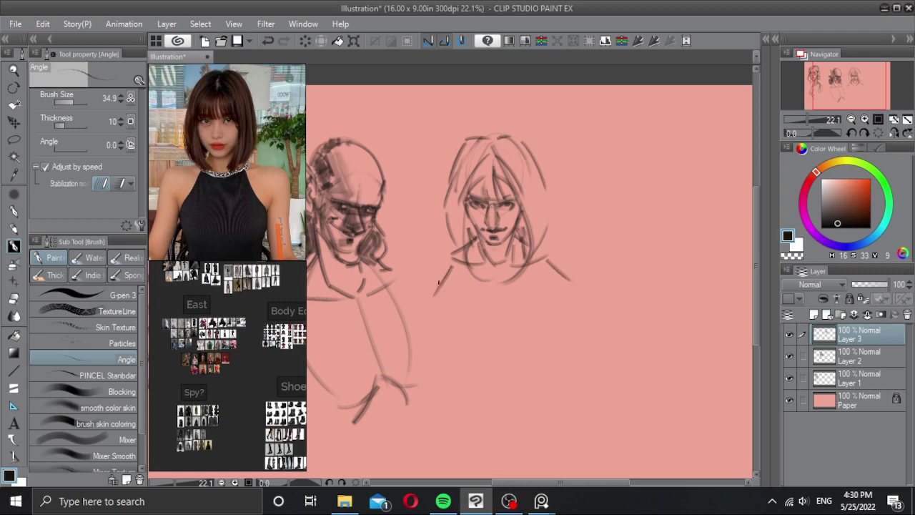
pyautogui.hotkey('ctrl', 'z')
# Step: Draw lines slanting inward from the ends of both shoulders toward the armpits
pyautogui.moveTo(451, 264)
pyautogui.mouseDown()
pyautogui.moveTo(432, 287)
pyautogui.moveTo(479, 276)
pyautogui.moveTo(455, 299)
pyautogui.mouseUp()
pyautogui.moveTo(449, 301); pyautogui.dragTo(452, 317)
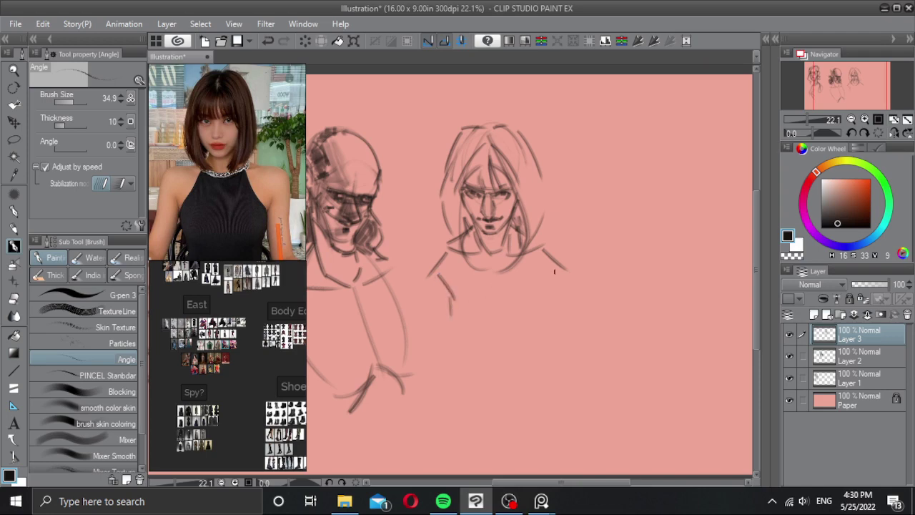
pyautogui.moveTo(564, 269); pyautogui.dragTo(546, 302)
pyautogui.hotkey('ctrl', 'z')
pyautogui.moveTo(563, 271); pyautogui.dragTo(551, 293)
# Step: Extend the sides of the torso downward from both armpits with short curves
pyautogui.moveTo(450, 283); pyautogui.dragTo(448, 315)
pyautogui.moveTo(447, 308); pyautogui.dragTo(441, 319)
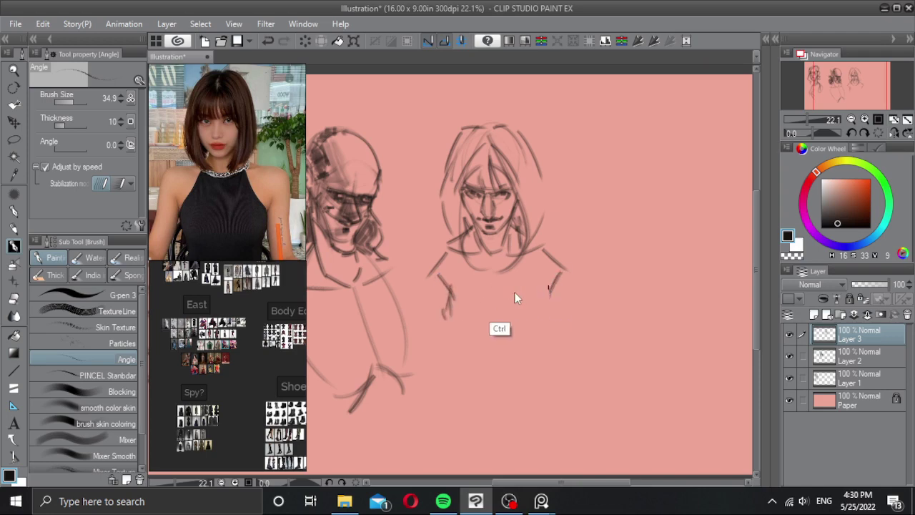
pyautogui.hotkey('ctrl', 'z')
pyautogui.moveTo(456, 286); pyautogui.dragTo(450, 325)
pyautogui.moveTo(541, 279)
pyautogui.mouseDown()
pyautogui.moveTo(556, 313)
pyautogui.moveTo(552, 326)
pyautogui.moveTo(534, 323)
pyautogui.mouseUp()
pyautogui.scroll(-2, 542, 315)
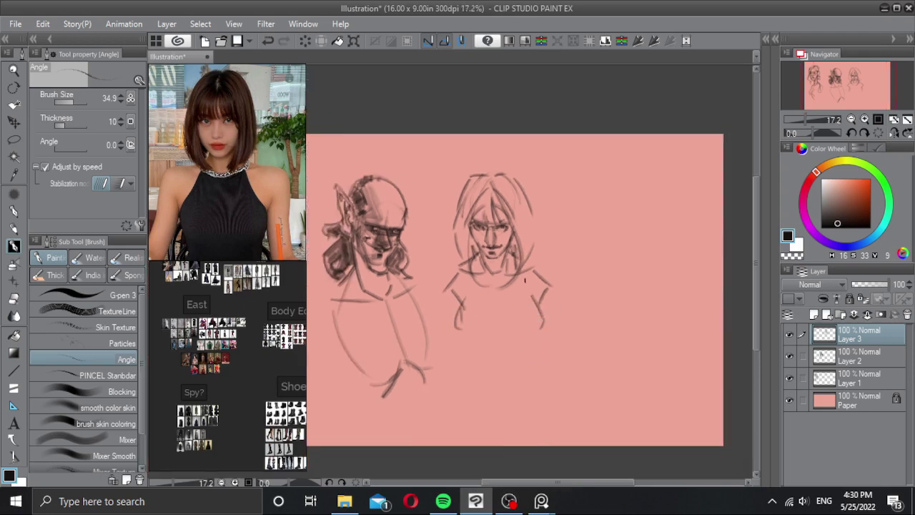
# Step: Create a new layer above the third portrait's layer
pyautogui.moveTo(514, 276); pyautogui.dragTo(564, 274)
pyautogui.scroll(-2, 540, 269)
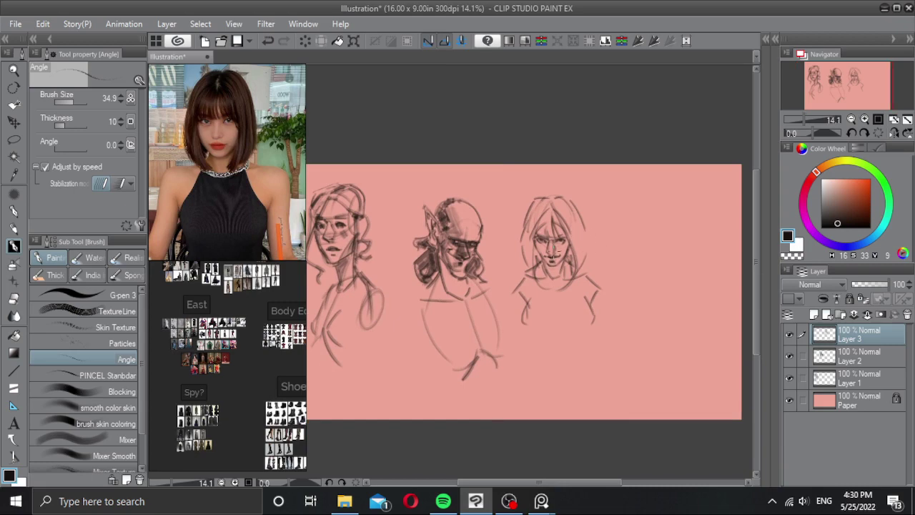
pyautogui.moveTo(558, 255); pyautogui.dragTo(539, 265)
pyautogui.hotkey('ctrl', '-')
pyautogui.click(815, 313)
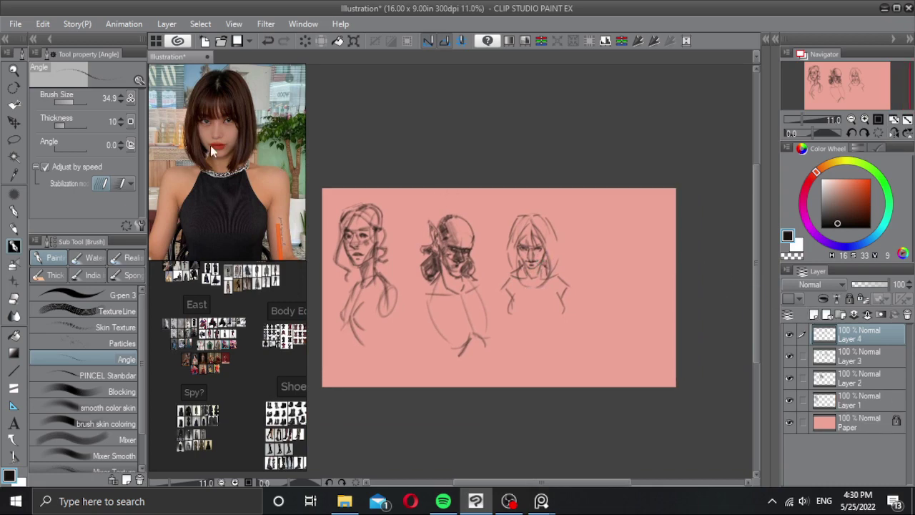
# Step: Browse the reference board past the hair style photos to the sketch inspiration group and look through its portraits
pyautogui.scroll(-5, 213, 153)
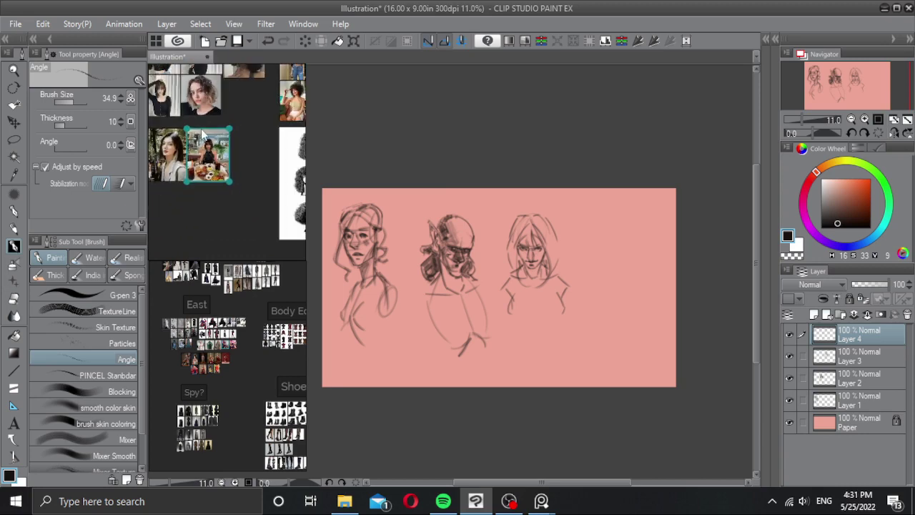
pyautogui.scroll(-2, 203, 133)
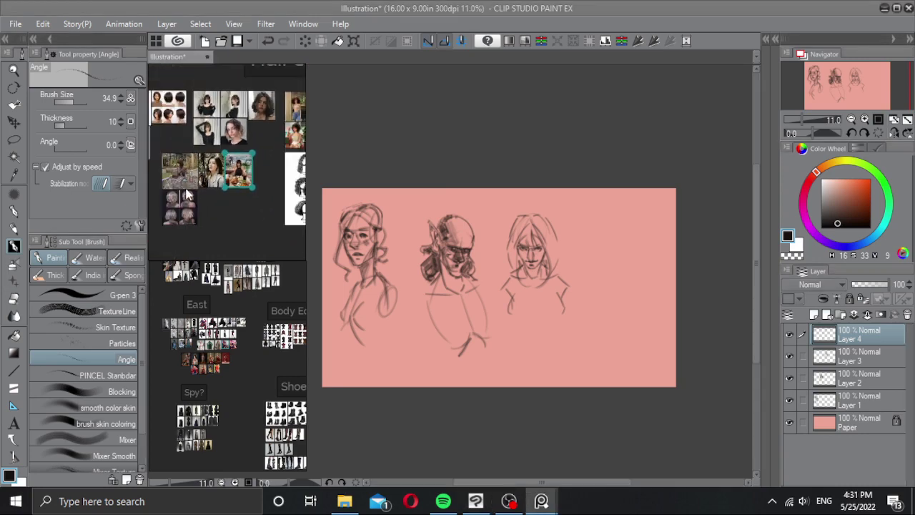
pyautogui.scroll(-3, 186, 195)
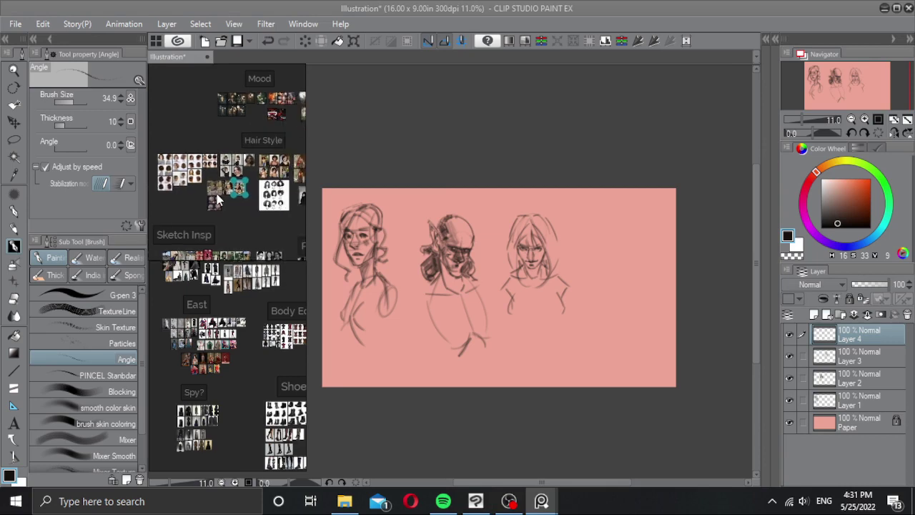
pyautogui.moveTo(214, 211); pyautogui.dragTo(248, 121)
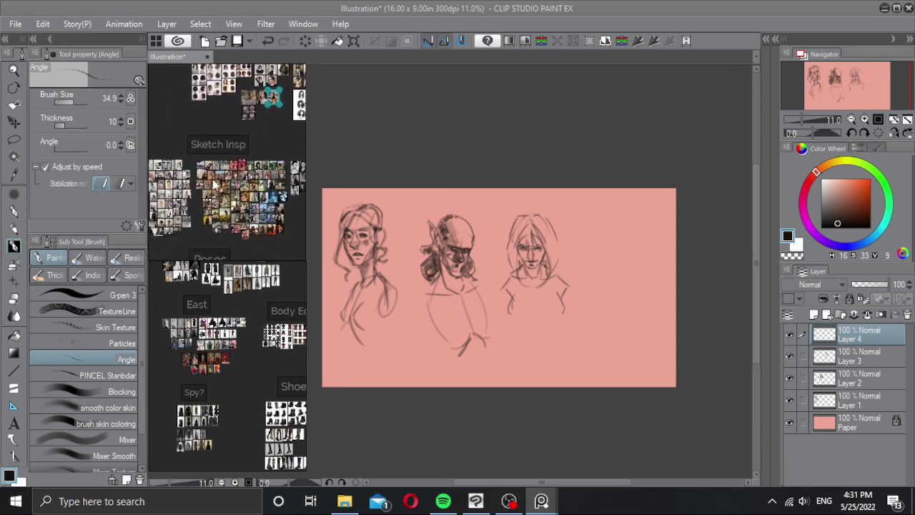
pyautogui.scroll(2, 213, 184)
pyautogui.scroll(3, 181, 195)
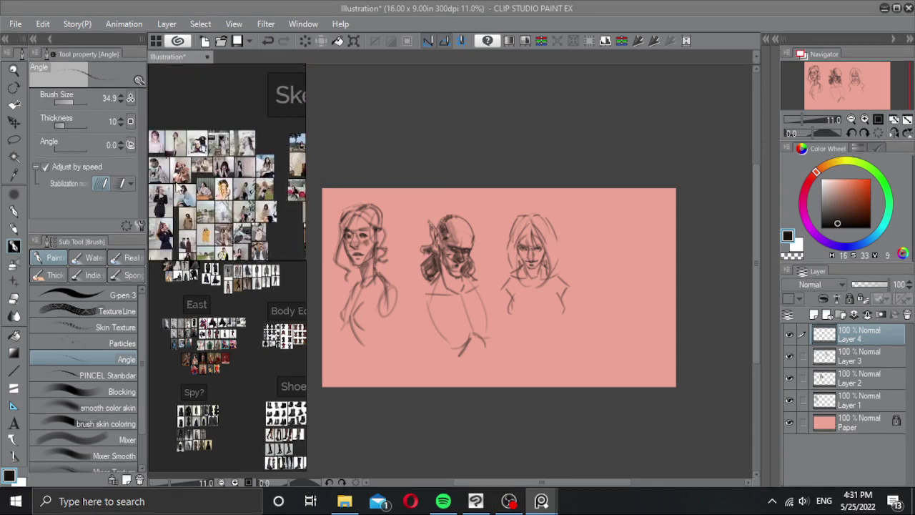
pyautogui.moveTo(177, 185); pyautogui.dragTo(196, 129)
pyautogui.moveTo(222, 181); pyautogui.dragTo(213, 158)
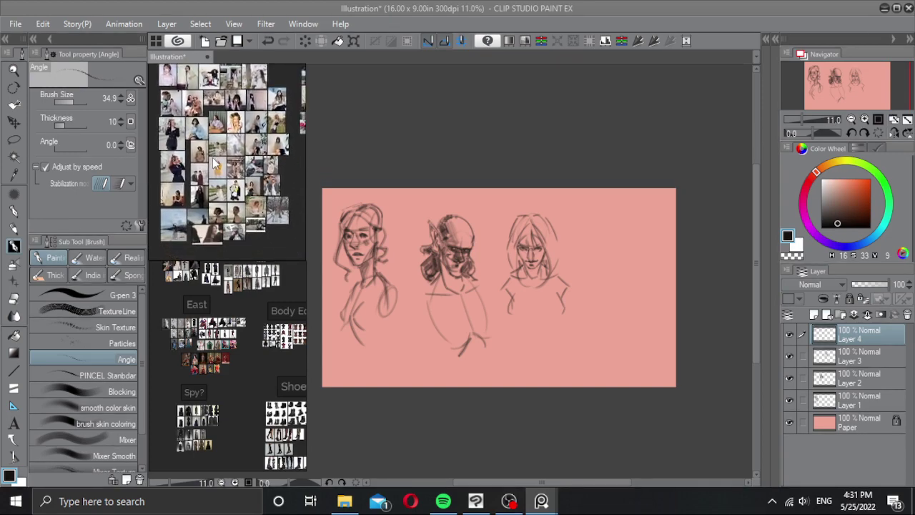
# Step: Bring up the photo of the woman with the messy updo and hooded jacket, framed closely on her head and shoulders
pyautogui.doubleClick(183, 230)
pyautogui.scroll(-3, 220, 216)
pyautogui.moveTo(229, 216); pyautogui.dragTo(187, 220)
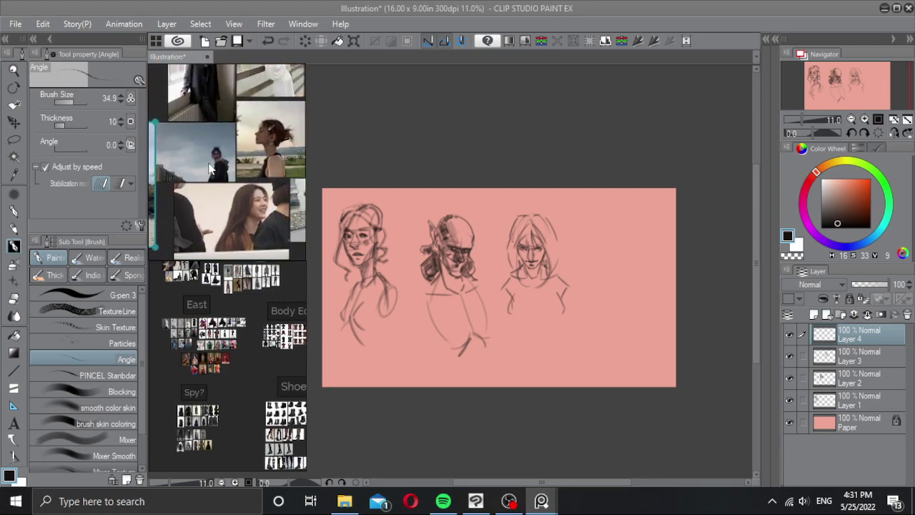
pyautogui.doubleClick(210, 169)
pyautogui.scroll(5, 268, 179)
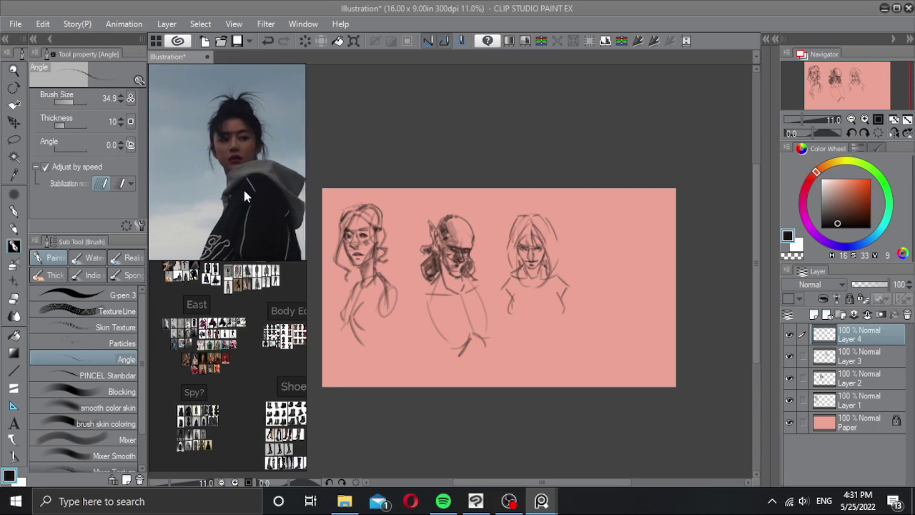
pyautogui.scroll(2, 243, 193)
pyautogui.moveTo(235, 178); pyautogui.dragTo(224, 207)
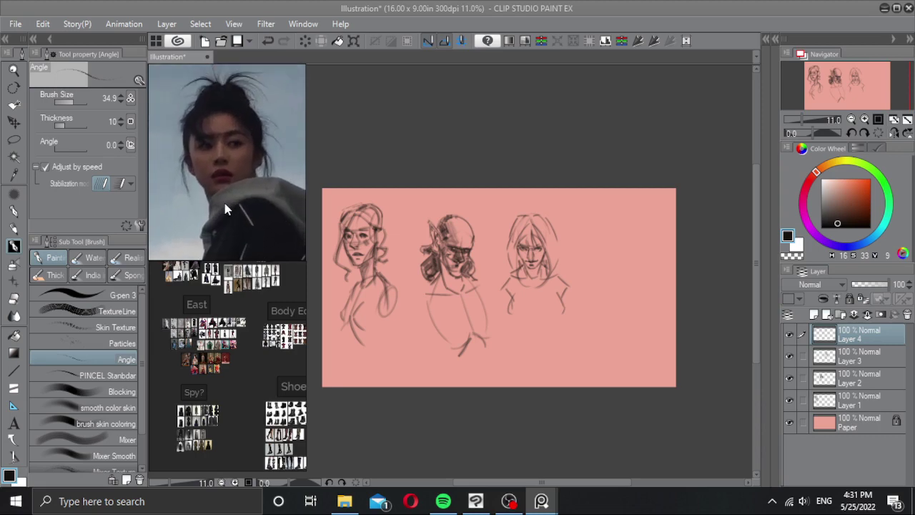
# Step: Mirror the canvas horizontally to check the third portrait and make Layer 3 the active layer
pyautogui.click(631, 270)
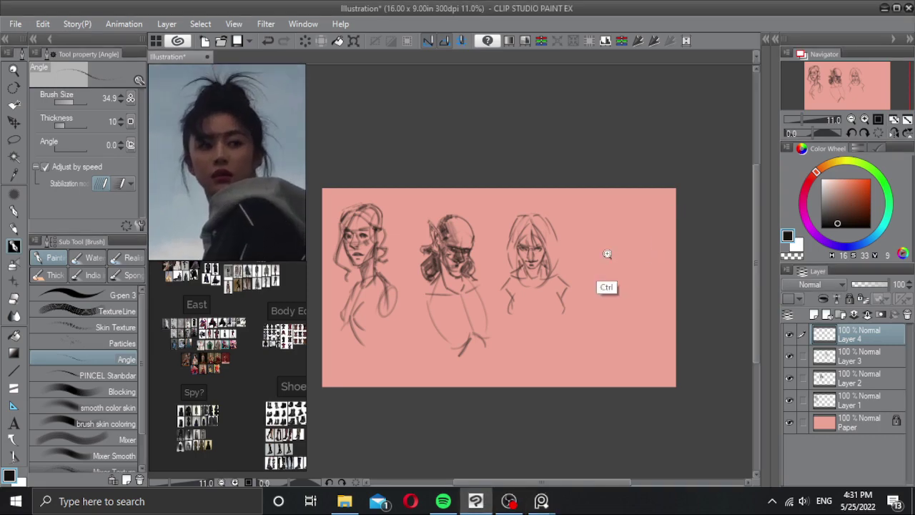
pyautogui.scroll(2, 607, 254)
pyautogui.moveTo(617, 256); pyautogui.dragTo(522, 237)
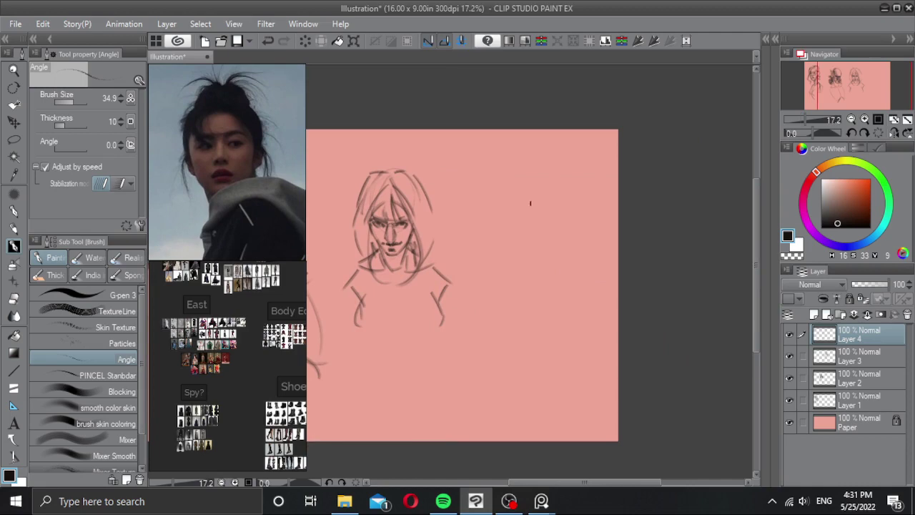
pyautogui.press('h')
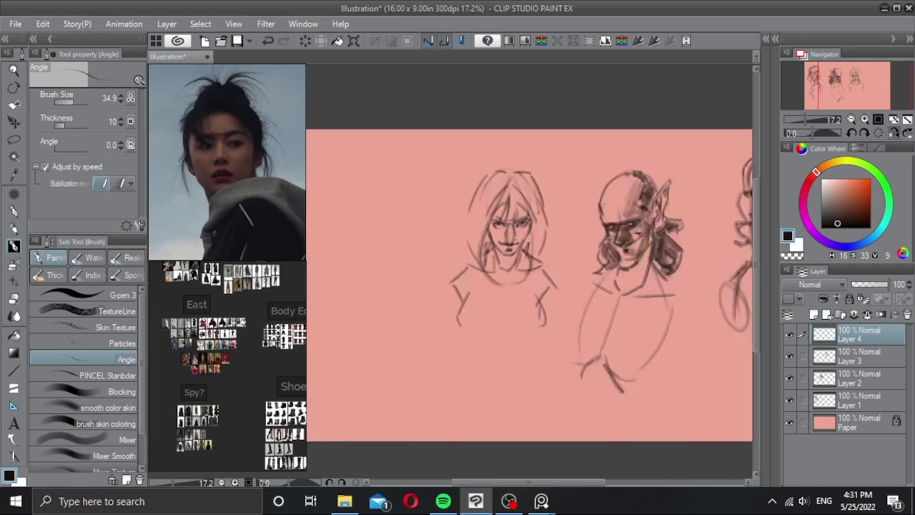
pyautogui.scroll(2, 526, 242)
pyautogui.scroll(1, 529, 250)
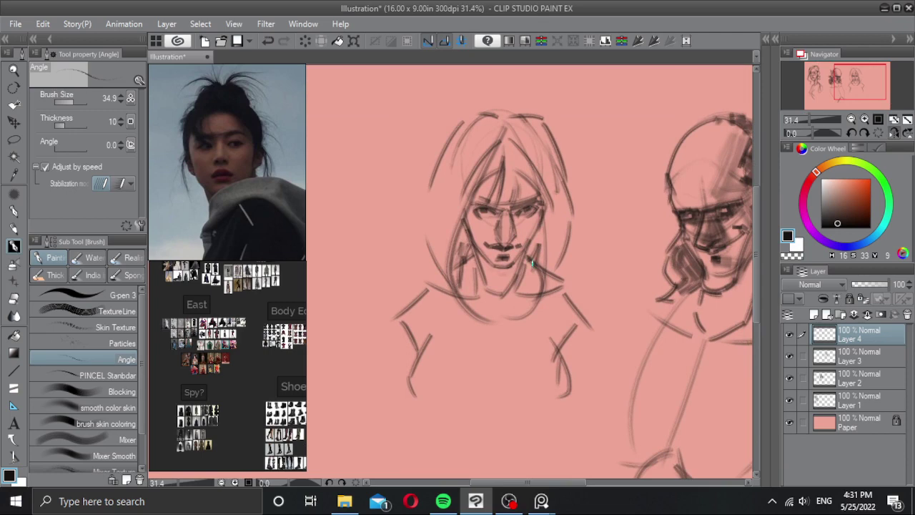
pyautogui.click(826, 361)
# Step: Try to erase and redraw parts of the third portrait's eye and cheek, and undo these changes
pyautogui.press('c')
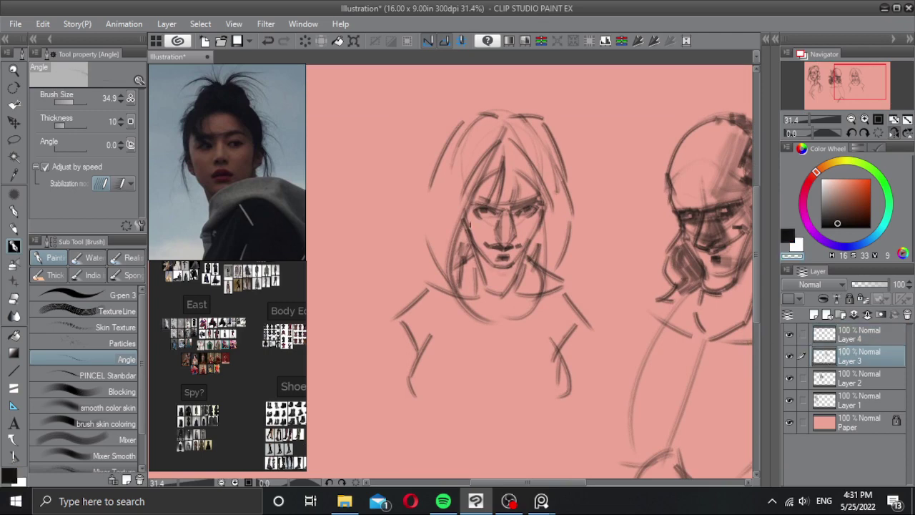
pyautogui.press('c')
pyautogui.press('c')
pyautogui.press('c')
pyautogui.moveTo(541, 215); pyautogui.dragTo(521, 255)
pyautogui.hotkey('ctrl', 'z')
pyautogui.press('c')
pyautogui.press('c')
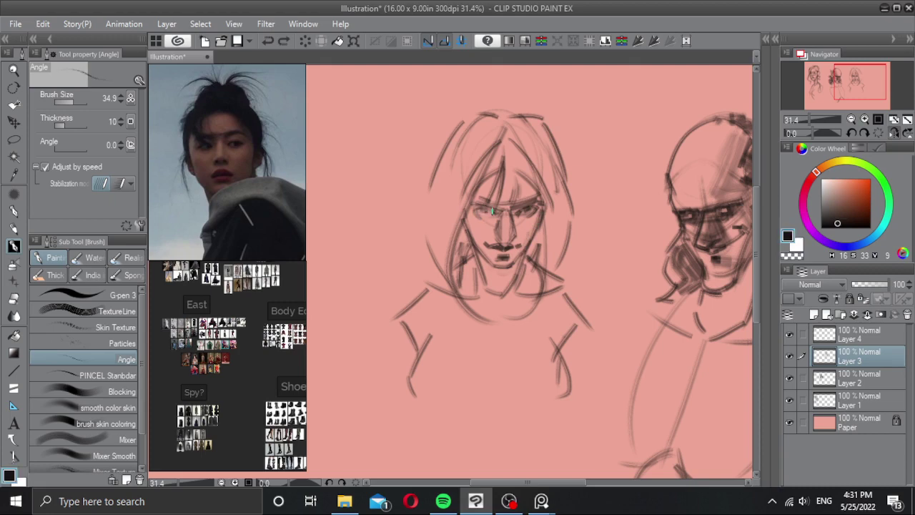
pyautogui.moveTo(490, 211)
pyautogui.mouseDown()
pyautogui.moveTo(477, 207)
pyautogui.moveTo(480, 217)
pyautogui.moveTo(492, 213)
pyautogui.mouseUp()
pyautogui.hotkey('ctrl', 'z')
pyautogui.hotkey('ctrl', 'z')
pyautogui.hotkey('ctrl', 'z')
# Step: Darken the third portrait's eyes and brows, checking the face in both mirrored and normal canvas views
pyautogui.press('h')
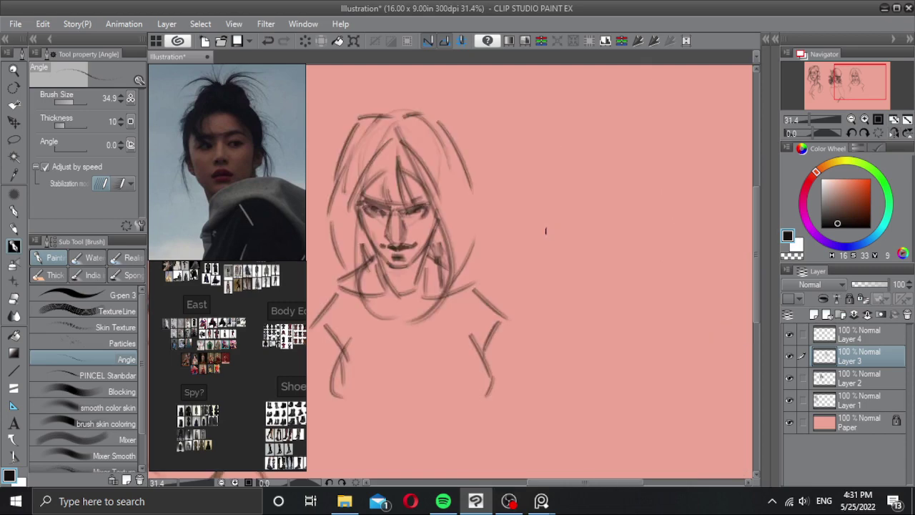
pyautogui.scroll(1, 389, 202)
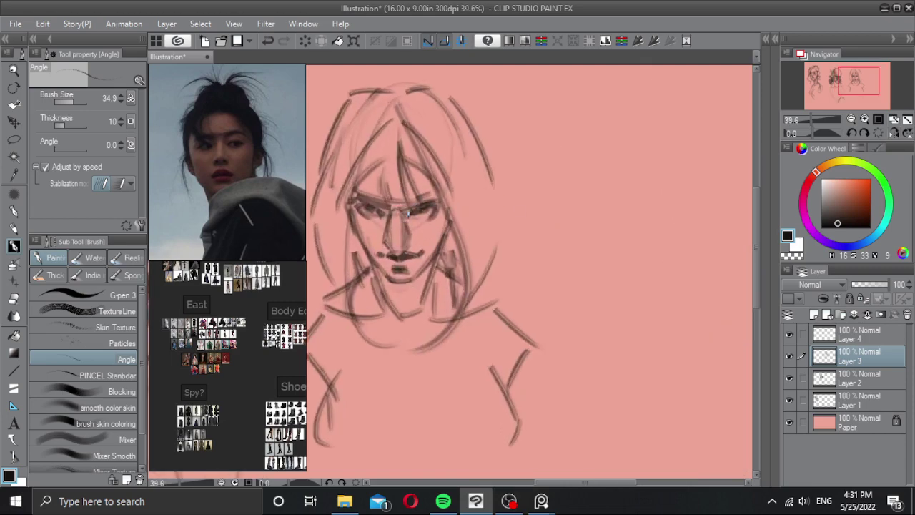
pyautogui.moveTo(405, 218); pyautogui.dragTo(440, 200)
pyautogui.moveTo(356, 198); pyautogui.dragTo(392, 206)
pyautogui.press('h')
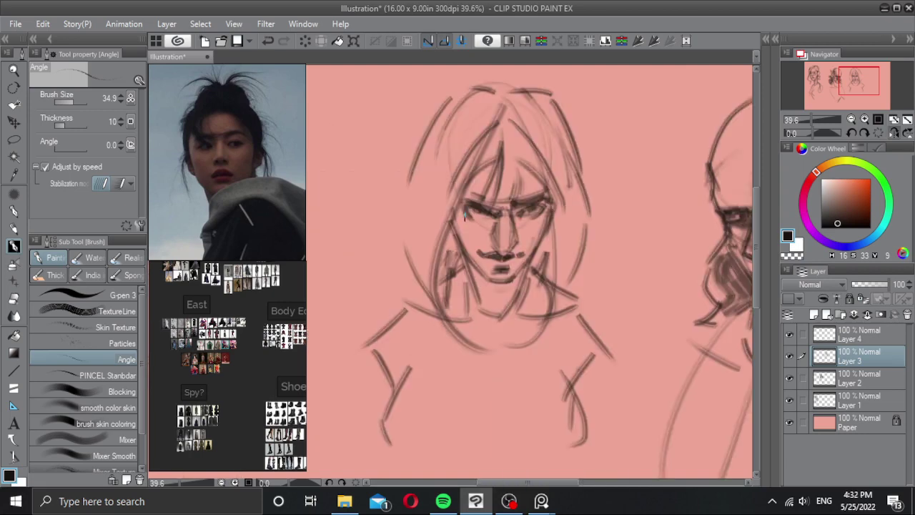
pyautogui.hscroll(3, 462, 232)
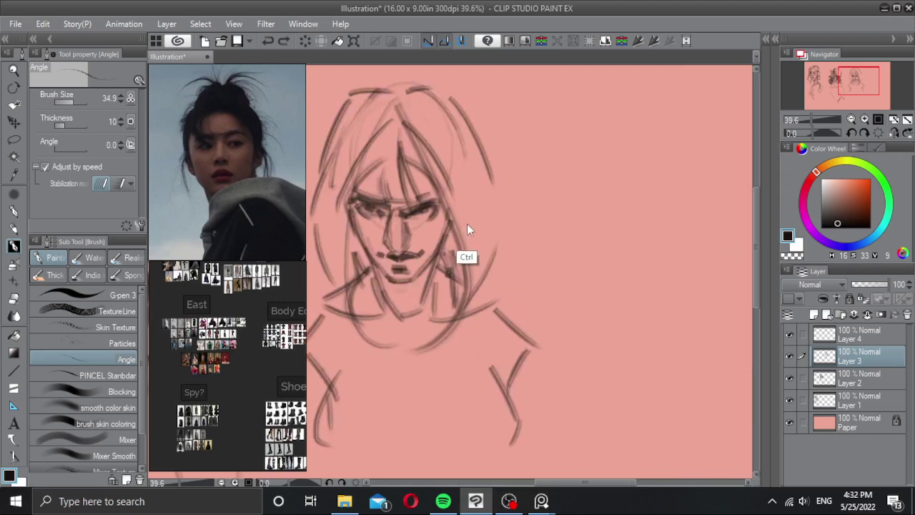
pyautogui.hotkey('ctrl', 'z')
pyautogui.scroll(-3, 471, 226)
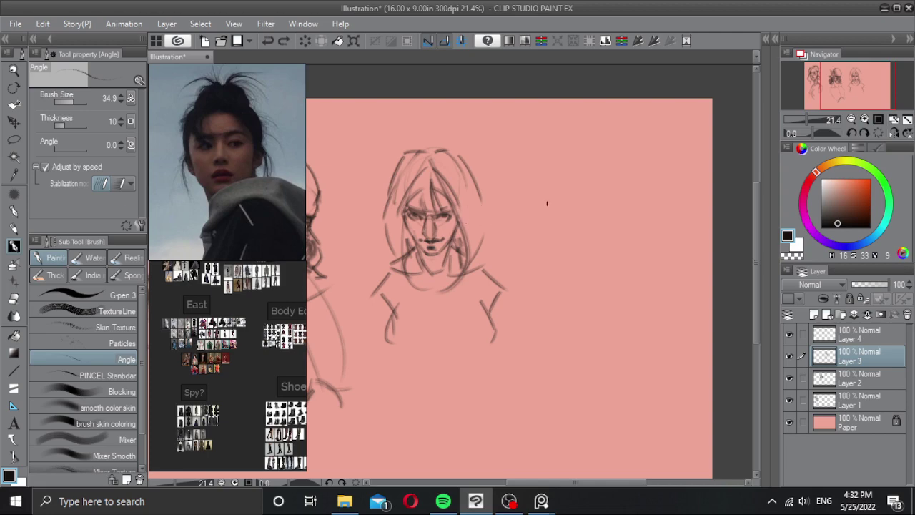
# Step: On Layer 4, sketch a tilted oval skull with inner construction curves in the empty area beside the third portrait
pyautogui.hotkey('alt', ']')
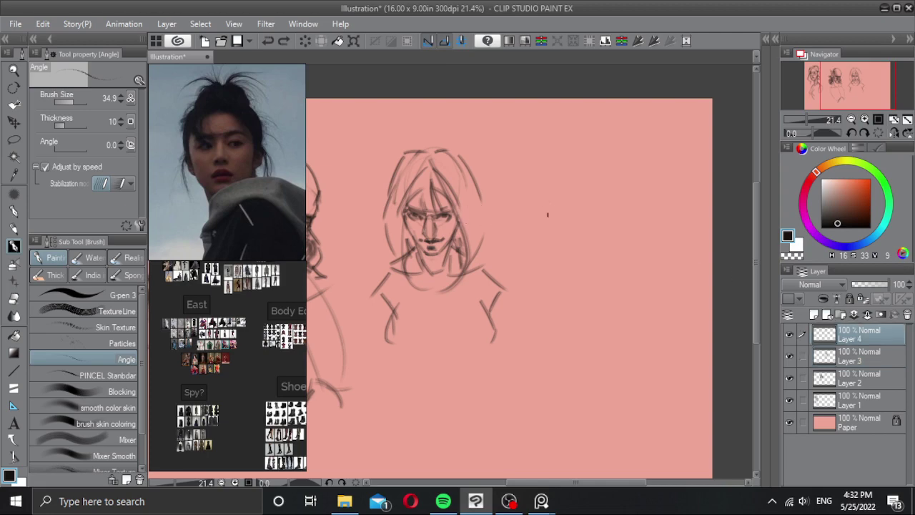
pyautogui.scroll(-1, 547, 214)
pyautogui.moveTo(533, 213)
pyautogui.mouseDown()
pyautogui.moveTo(439, 202)
pyautogui.moveTo(476, 201)
pyautogui.mouseUp()
pyautogui.scroll(1, 460, 200)
pyautogui.moveTo(465, 149); pyautogui.dragTo(468, 143)
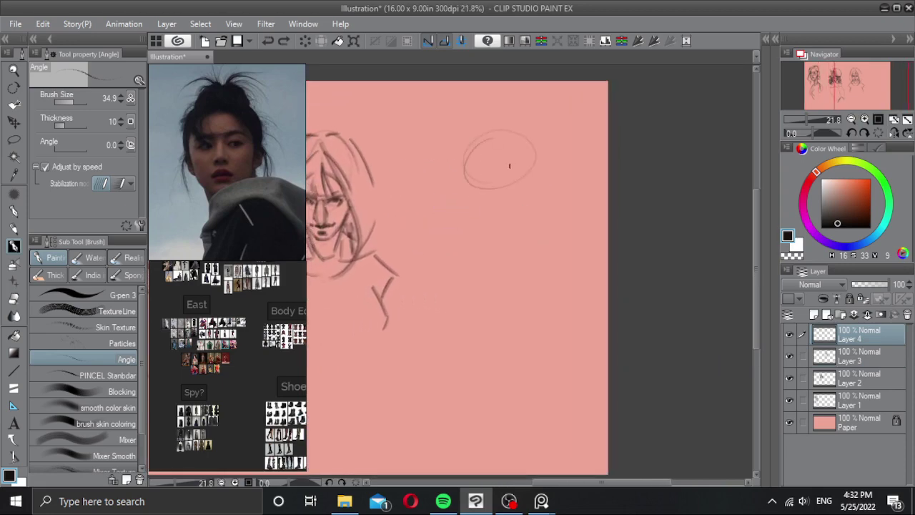
pyautogui.press('ctrl')
pyautogui.moveTo(461, 172)
pyautogui.mouseDown()
pyautogui.moveTo(467, 192)
pyautogui.moveTo(502, 196)
pyautogui.mouseUp()
pyautogui.press('ctrl')
pyautogui.keyDown('ctrl'); pyautogui.click(507, 187); pyautogui.keyUp('ctrl')
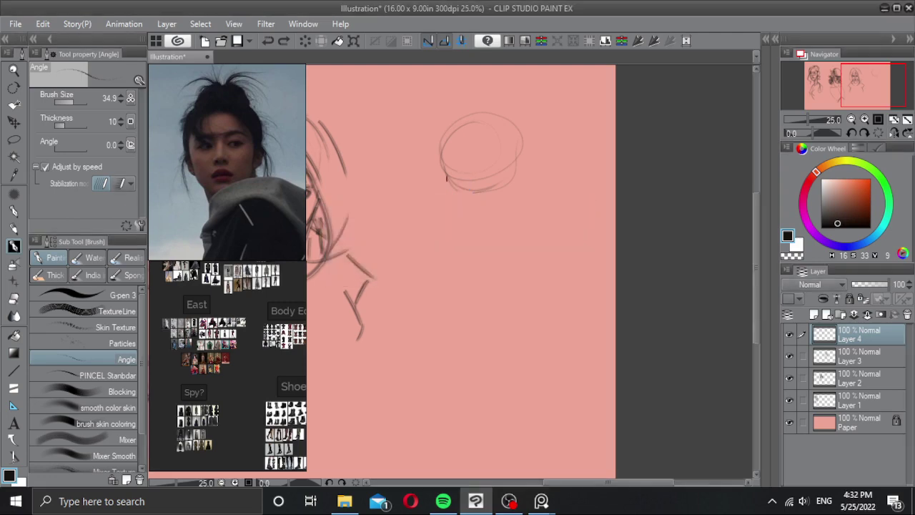
# Step: Draw the fourth head's tilted jaw outline beneath the skull oval and a slanted eye line across the face
pyautogui.moveTo(442, 160)
pyautogui.mouseDown()
pyautogui.moveTo(468, 231)
pyautogui.moveTo(514, 219)
pyautogui.mouseUp()
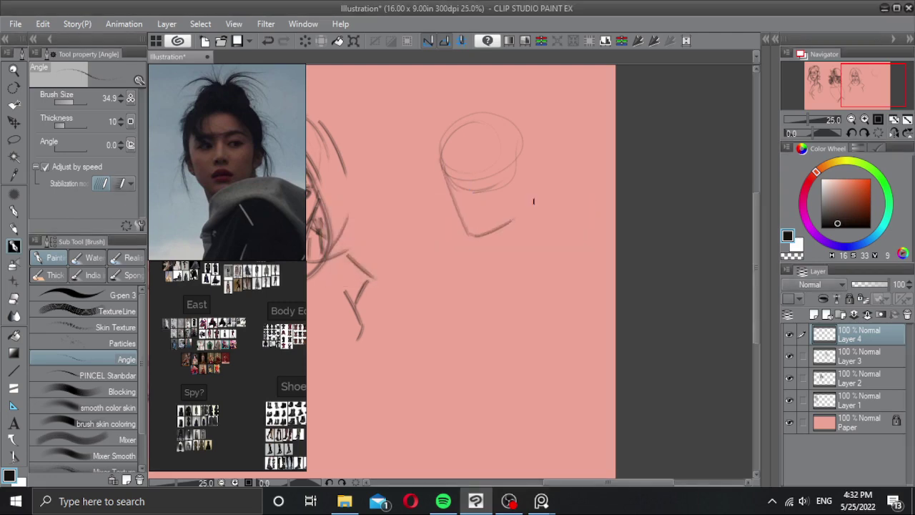
pyautogui.moveTo(519, 183); pyautogui.dragTo(515, 215)
pyautogui.moveTo(448, 173); pyautogui.dragTo(507, 163)
# Step: Sketch the fourth portrait's nose wedge with its base, plus the lips and the shadow under the lower lip
pyautogui.moveTo(475, 163)
pyautogui.mouseDown()
pyautogui.moveTo(473, 192)
pyautogui.moveTo(482, 197)
pyautogui.mouseUp()
pyautogui.moveTo(482, 164)
pyautogui.mouseDown()
pyautogui.moveTo(493, 192)
pyautogui.moveTo(477, 196)
pyautogui.mouseUp()
pyautogui.scroll(1, 481, 179)
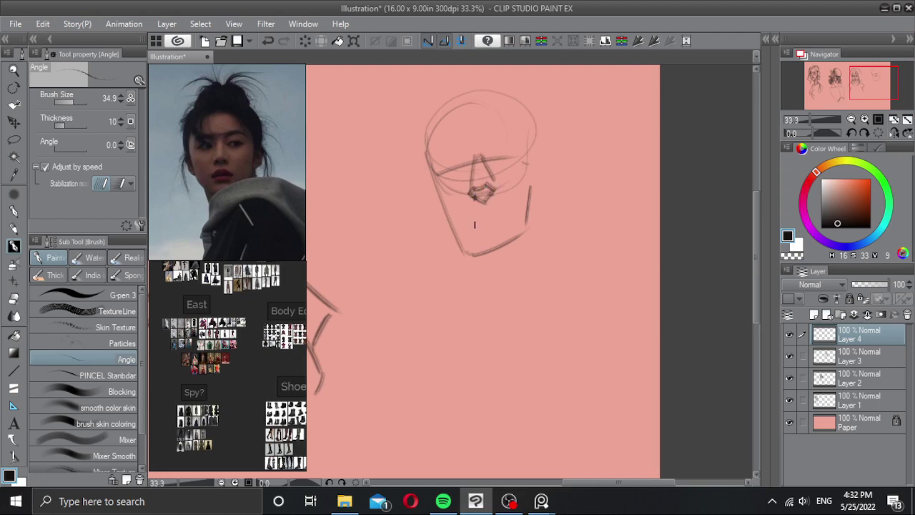
pyautogui.moveTo(470, 226)
pyautogui.mouseDown()
pyautogui.moveTo(512, 216)
pyautogui.moveTo(487, 219)
pyautogui.moveTo(501, 215)
pyautogui.mouseUp()
pyautogui.moveTo(510, 216)
pyautogui.mouseDown()
pyautogui.moveTo(477, 221)
pyautogui.moveTo(512, 216)
pyautogui.moveTo(498, 231)
pyautogui.mouseUp()
# Step: Draw and shade both eyes along the slanted eye line of the fourth portrait
pyautogui.moveTo(461, 166)
pyautogui.mouseDown()
pyautogui.moveTo(439, 176)
pyautogui.moveTo(524, 155)
pyautogui.moveTo(496, 160)
pyautogui.moveTo(517, 168)
pyautogui.moveTo(444, 176)
pyautogui.mouseUp()
pyautogui.moveTo(452, 171)
pyautogui.mouseDown()
pyautogui.moveTo(446, 176)
pyautogui.moveTo(451, 170)
pyautogui.mouseUp()
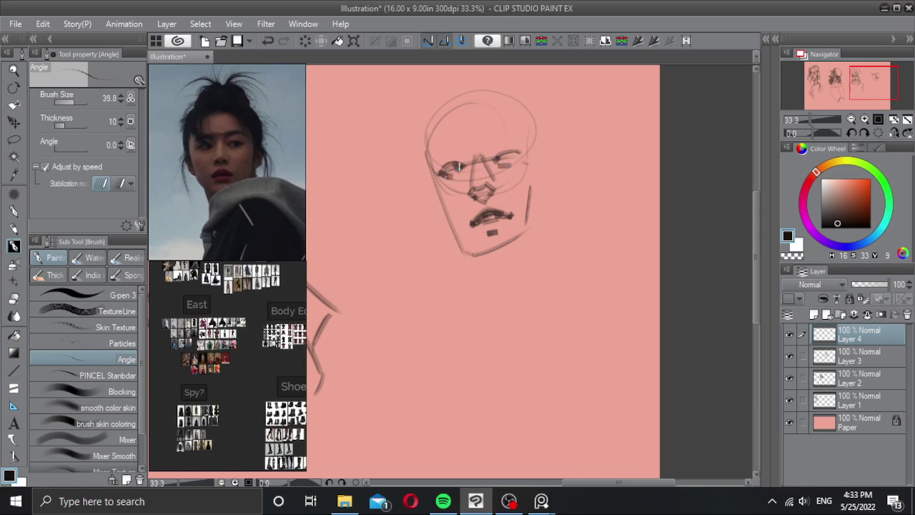
pyautogui.moveTo(516, 152); pyautogui.dragTo(492, 170)
# Step: Try out a contour stroke from the left temple and cheek down to the chin, and undo it
pyautogui.scroll(-1, 515, 159)
pyautogui.moveTo(423, 149)
pyautogui.mouseDown()
pyautogui.moveTo(425, 170)
pyautogui.moveTo(452, 203)
pyautogui.moveTo(449, 228)
pyautogui.mouseUp()
pyautogui.hotkey('ctrl', 'z')
pyautogui.hotkey('ctrl', 'z')
pyautogui.moveTo(420, 186); pyautogui.dragTo(451, 229)
pyautogui.hotkey('ctrl', 'z')
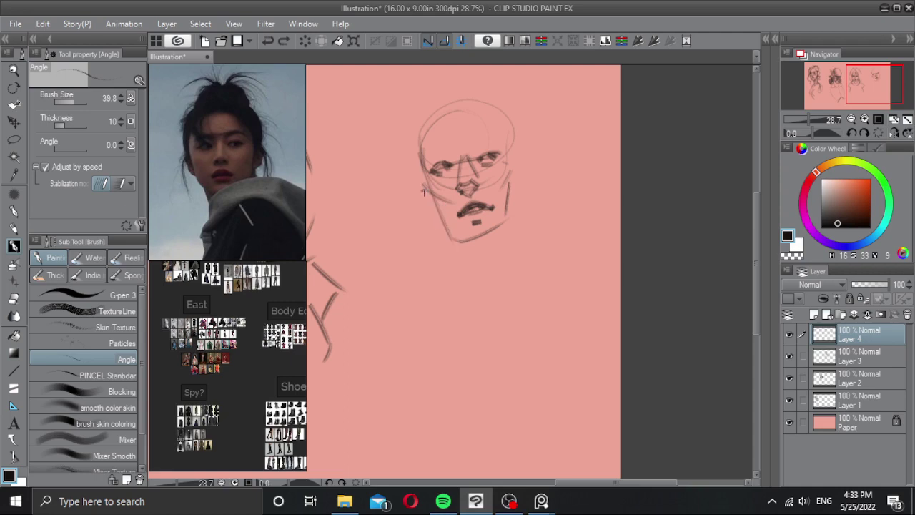
# Step: Redraw the fourth portrait's jaw with darker strokes from the left cheek to the chin, undoing unwanted lines
pyautogui.moveTo(423, 191)
pyautogui.mouseDown()
pyautogui.moveTo(457, 234)
pyautogui.moveTo(442, 222)
pyautogui.moveTo(482, 230)
pyautogui.moveTo(443, 222)
pyautogui.moveTo(476, 244)
pyautogui.moveTo(498, 226)
pyautogui.moveTo(483, 224)
pyautogui.moveTo(471, 240)
pyautogui.moveTo(497, 229)
pyautogui.moveTo(496, 206)
pyautogui.moveTo(477, 217)
pyautogui.moveTo(491, 200)
pyautogui.moveTo(479, 213)
pyautogui.moveTo(493, 237)
pyautogui.mouseUp()
pyautogui.hotkey('ctrl', 'z')
pyautogui.hotkey('ctrl', 'z')
pyautogui.hotkey('ctrl', 'z')
pyautogui.hotkey('ctrl', 'z')
pyautogui.hotkey('ctrl', 'z')
pyautogui.hotkey('ctrl', 'z')
pyautogui.hotkey('ctrl', 'z')
pyautogui.hotkey('ctrl', 'z')
pyautogui.moveTo(418, 160); pyautogui.dragTo(441, 214)
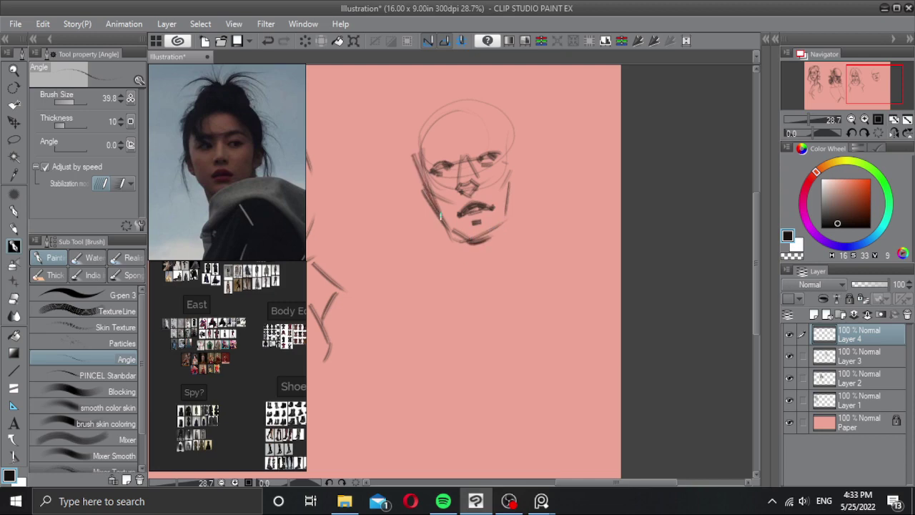
pyautogui.hotkey('ctrl', 'z')
# Step: Outline the forehead with angled strokes from the left temple over the hairline to the right temple
pyautogui.moveTo(422, 134); pyautogui.dragTo(421, 167)
pyautogui.hotkey('ctrl', 'z')
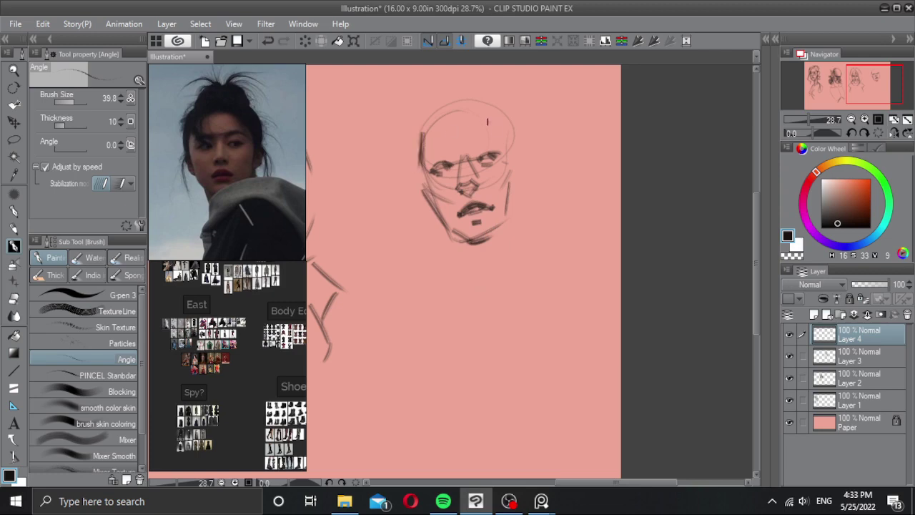
pyautogui.moveTo(488, 121); pyautogui.dragTo(505, 143)
pyautogui.hotkey('ctrl', 'z')
pyautogui.hotkey('ctrl', 'z')
pyautogui.moveTo(420, 165)
pyautogui.mouseDown()
pyautogui.moveTo(468, 108)
pyautogui.moveTo(459, 116)
pyautogui.moveTo(504, 135)
pyautogui.moveTo(498, 144)
pyautogui.moveTo(504, 128)
pyautogui.moveTo(504, 145)
pyautogui.moveTo(496, 131)
pyautogui.moveTo(509, 159)
pyautogui.mouseUp()
pyautogui.moveTo(422, 141); pyautogui.dragTo(423, 166)
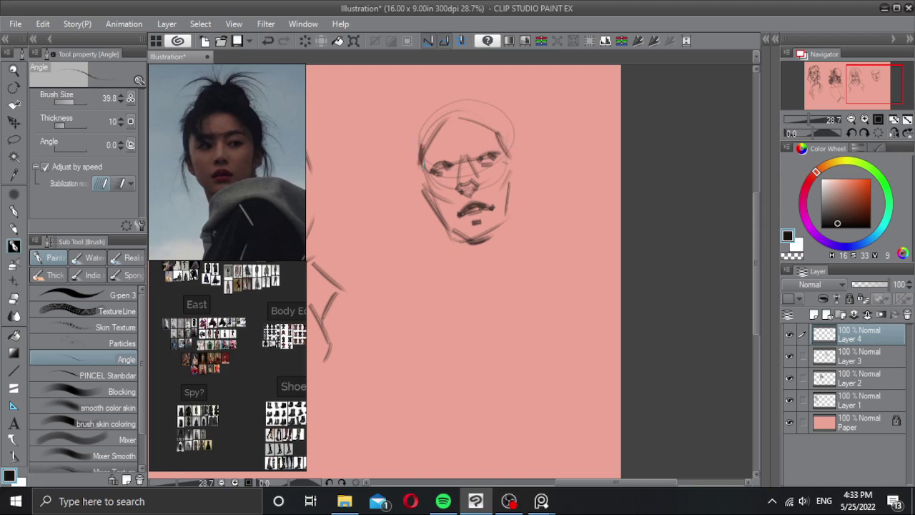
# Step: Rework the fourth portrait's left cheek contour between temple and jaw, erasing the excess line
pyautogui.moveTo(492, 176); pyautogui.dragTo(481, 174)
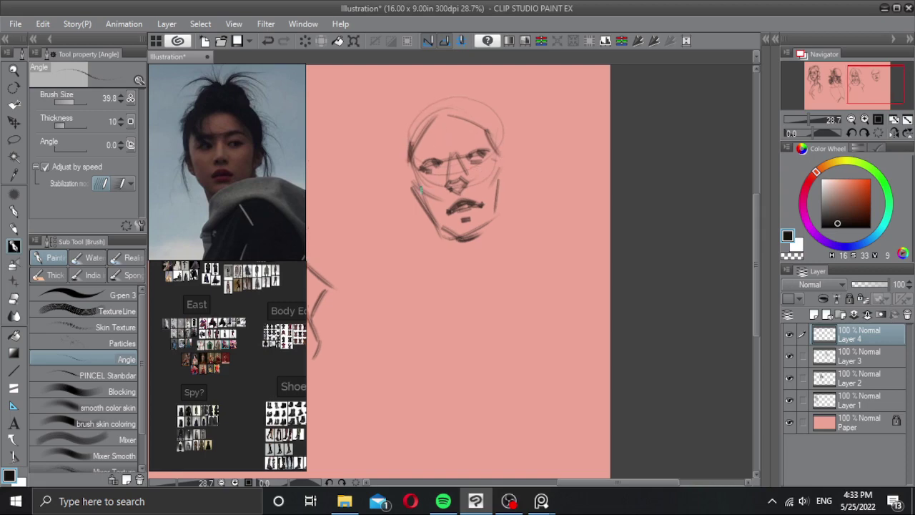
pyautogui.moveTo(411, 163); pyautogui.dragTo(431, 219)
pyautogui.press('c')
pyautogui.moveTo(410, 185); pyautogui.dragTo(427, 215)
pyautogui.press('c')
# Step: Draw thick slanted eyebrows above both eyes and the ear beside the left cheek
pyautogui.moveTo(409, 176)
pyautogui.mouseDown()
pyautogui.moveTo(422, 150)
pyautogui.moveTo(480, 135)
pyautogui.mouseUp()
pyautogui.moveTo(462, 147); pyautogui.dragTo(485, 141)
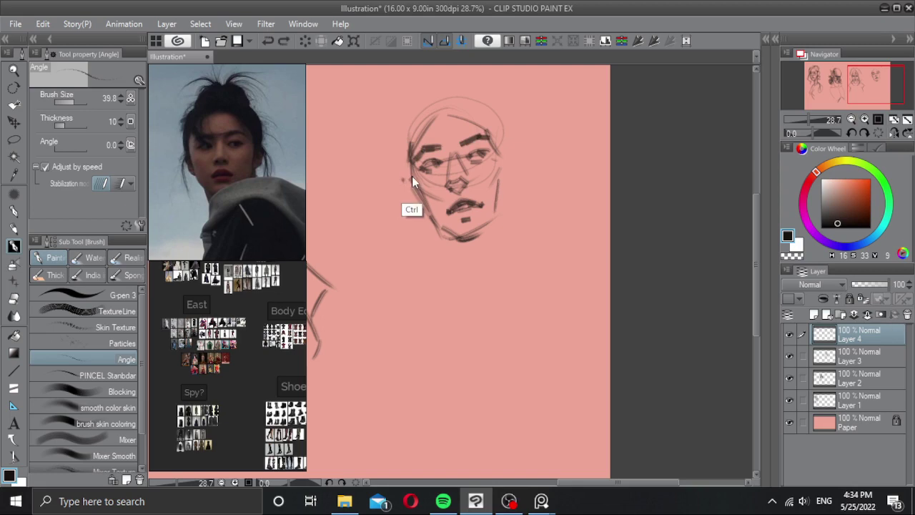
pyautogui.moveTo(405, 177); pyautogui.dragTo(419, 214)
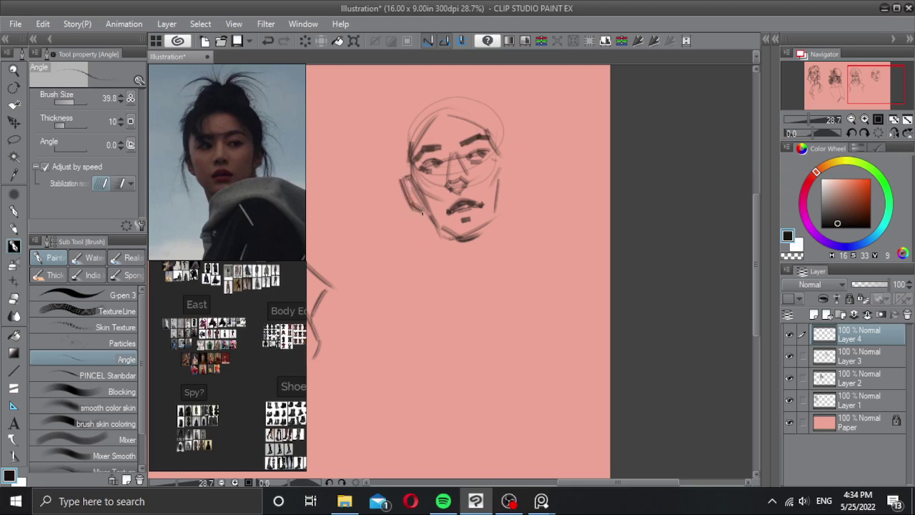
# Step: Redraw the right cheek line of the fourth portrait slightly farther out, from beside the eye down to the jaw
pyautogui.moveTo(491, 184)
pyautogui.mouseDown()
pyautogui.moveTo(503, 171)
pyautogui.moveTo(498, 207)
pyautogui.mouseUp()
pyautogui.press('c')
pyautogui.press('c')
pyautogui.moveTo(505, 172); pyautogui.dragTo(499, 217)
pyautogui.hotkey('ctrl', 'z')
pyautogui.moveTo(503, 172); pyautogui.dragTo(496, 213)
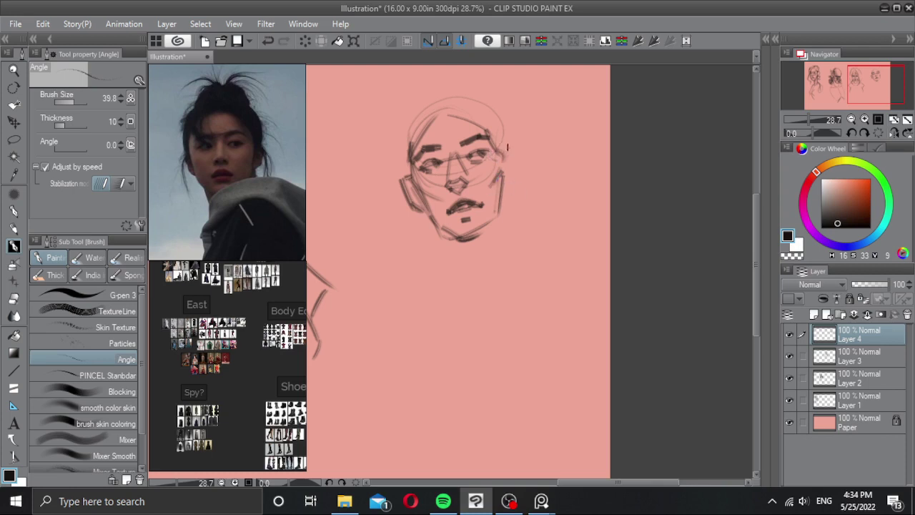
# Step: Lighten the right cheek line by erasing and draw the angular outline of the ear on that side
pyautogui.moveTo(507, 147); pyautogui.dragTo(499, 209)
pyautogui.hotkey('ctrl', 'z')
pyautogui.press('c')
pyautogui.moveTo(501, 177); pyautogui.dragTo(499, 214)
pyautogui.press('c')
pyautogui.moveTo(509, 147)
pyautogui.mouseDown()
pyautogui.moveTo(523, 170)
pyautogui.moveTo(512, 191)
pyautogui.mouseUp()
pyautogui.press('c')
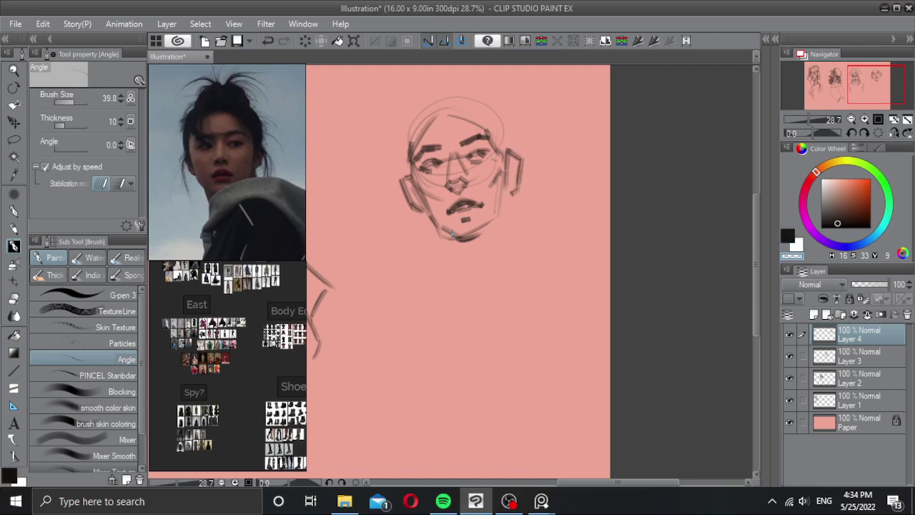
# Step: Erase the old chin line of the fourth portrait and redraw the left jaw as a straight diagonal down to the chin
pyautogui.moveTo(445, 229)
pyautogui.mouseDown()
pyautogui.moveTo(473, 237)
pyautogui.moveTo(443, 213)
pyautogui.moveTo(497, 223)
pyautogui.mouseUp()
pyautogui.press('c')
pyautogui.hotkey('ctrl', 'z')
pyautogui.moveTo(428, 216); pyautogui.dragTo(461, 245)
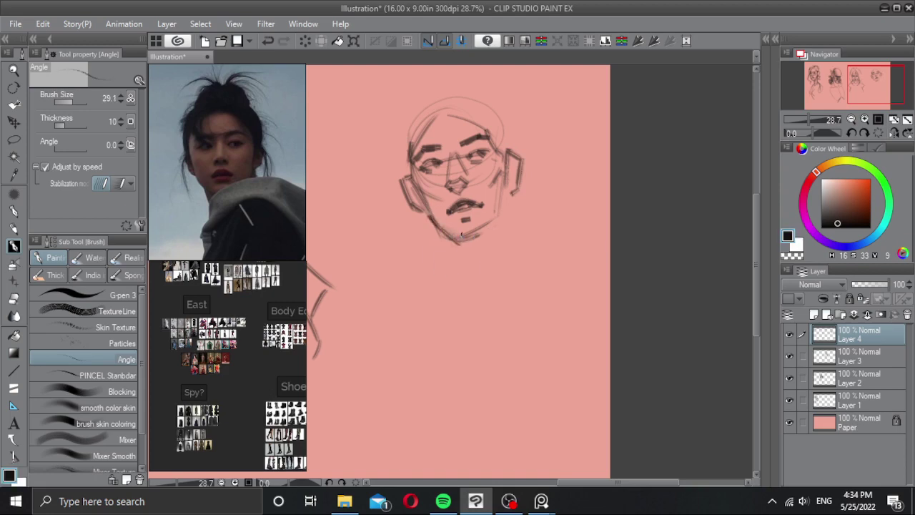
pyautogui.hotkey('ctrl', 'z')
pyautogui.moveTo(425, 207); pyautogui.dragTo(465, 247)
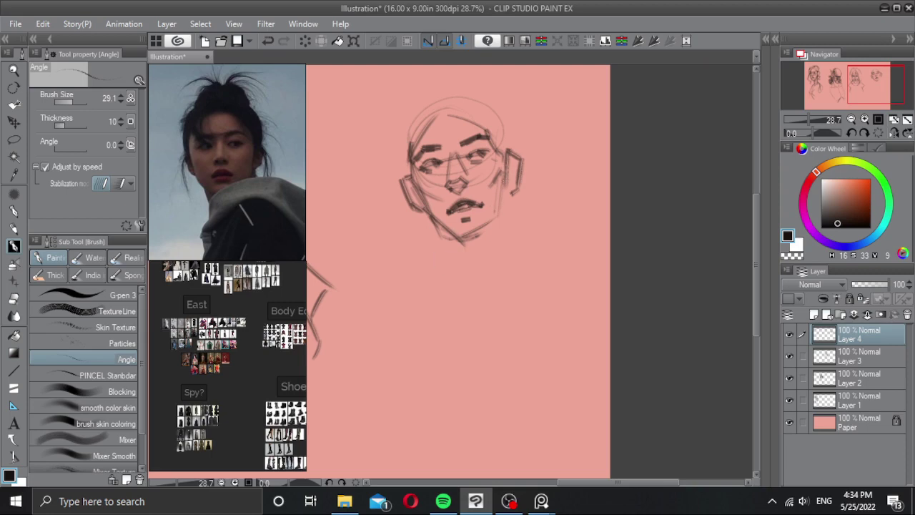
# Step: Rework the right jaw line from below the ear to the chin, redrawing strokes until both sides form an angular chin
pyautogui.moveTo(501, 185); pyautogui.dragTo(486, 239)
pyautogui.hotkey('ctrl', 'z')
pyautogui.moveTo(490, 197)
pyautogui.mouseDown()
pyautogui.moveTo(480, 232)
pyautogui.moveTo(466, 234)
pyautogui.moveTo(477, 240)
pyautogui.mouseUp()
pyautogui.hotkey('ctrl', 'z')
pyautogui.hotkey('ctrl', 'z')
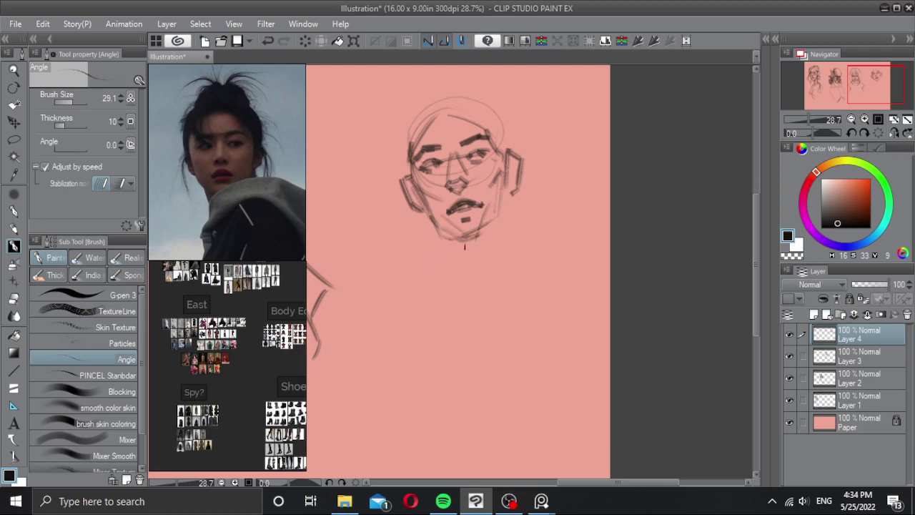
pyautogui.hotkey('ctrl', 'z')
pyautogui.moveTo(436, 215)
pyautogui.mouseDown()
pyautogui.moveTo(480, 241)
pyautogui.moveTo(467, 242)
pyautogui.moveTo(502, 209)
pyautogui.moveTo(499, 221)
pyautogui.mouseUp()
pyautogui.hotkey('ctrl', 'z')
pyautogui.hotkey('ctrl', 'z')
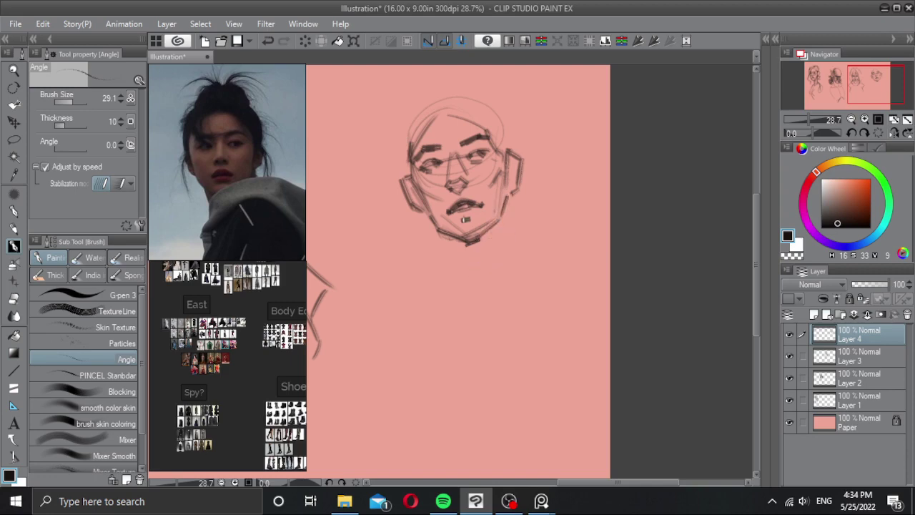
# Step: Erase the heavy line at the lower left jaw and check the head at a smaller view
pyautogui.press('c')
pyautogui.moveTo(441, 230); pyautogui.dragTo(455, 236)
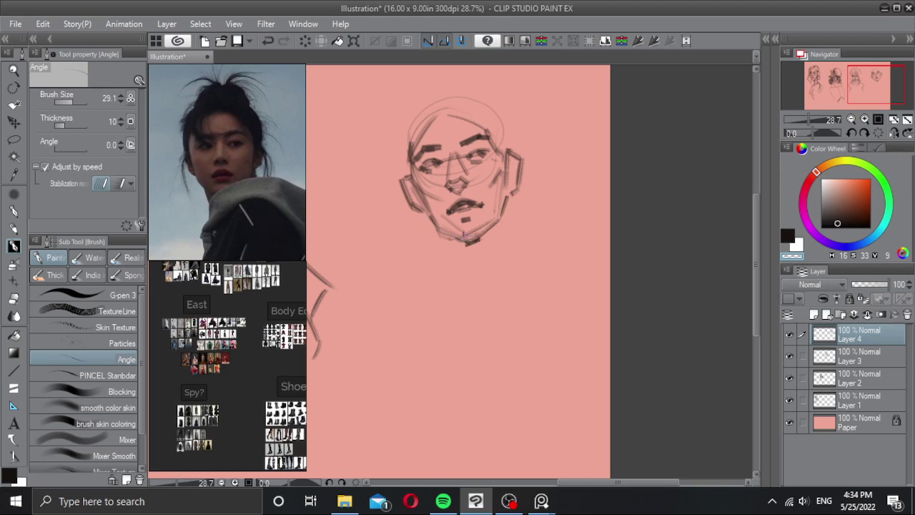
pyautogui.scroll(-3, 484, 229)
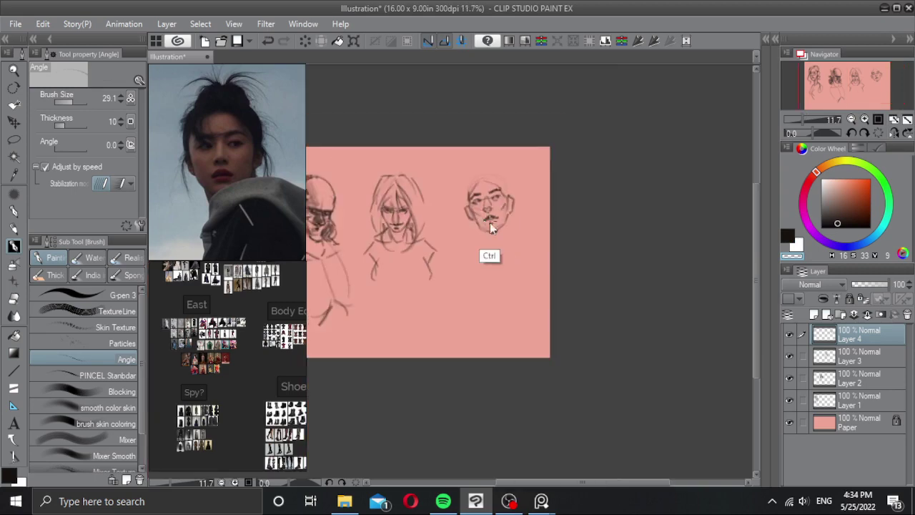
pyautogui.scroll(2, 507, 231)
pyautogui.scroll(1, 498, 239)
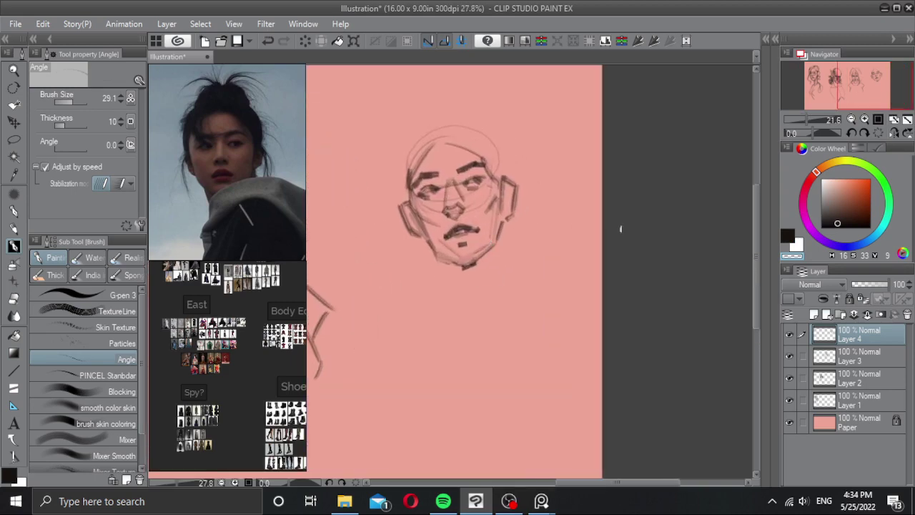
# Step: Lower Layer 4's opacity to 63%, add a new layer above it and reduce the brush size to 19.3
pyautogui.click(873, 284)
pyautogui.click(814, 315)
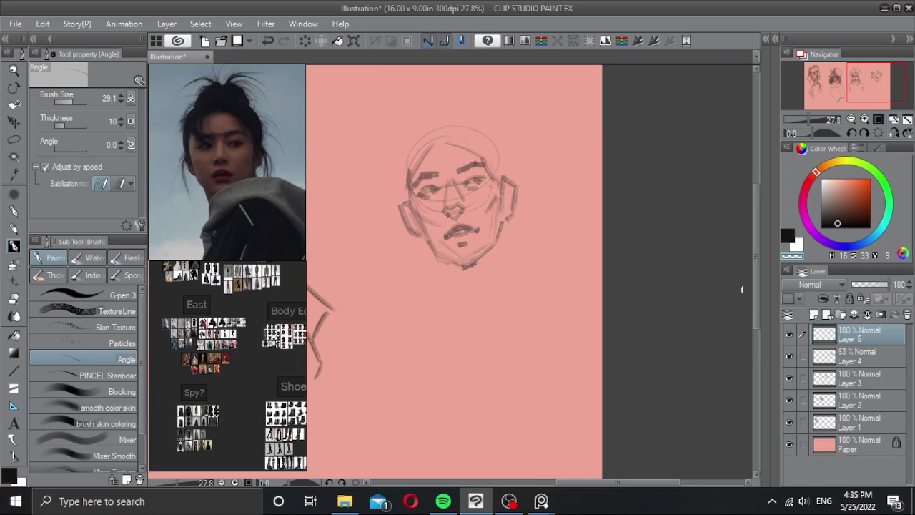
pyautogui.scroll(1, 467, 227)
pyautogui.press('[')
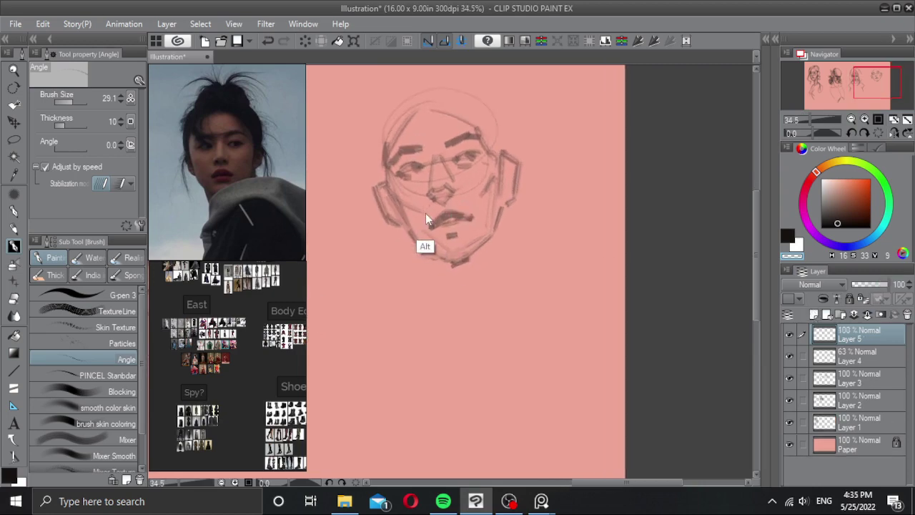
pyautogui.press('c')
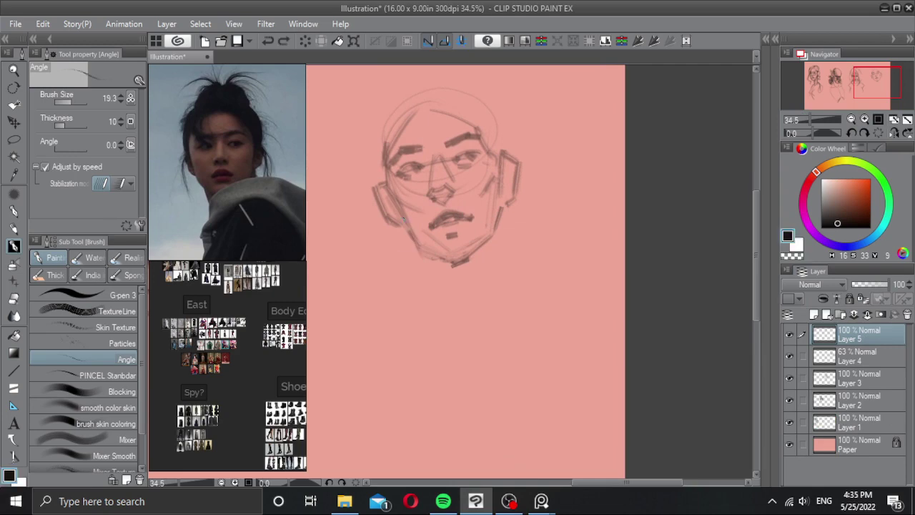
# Step: Trace a cleaner jaw contour on the new layer, from the left cheek around the chin to the right ear
pyautogui.moveTo(387, 188); pyautogui.dragTo(415, 241)
pyautogui.hotkey('ctrl', 'z')
pyautogui.moveTo(386, 181); pyautogui.dragTo(420, 251)
pyautogui.hotkey('ctrl', 'z')
pyautogui.moveTo(387, 185)
pyautogui.mouseDown()
pyautogui.moveTo(405, 231)
pyautogui.moveTo(426, 253)
pyautogui.mouseUp()
pyautogui.hotkey('ctrl', 'z')
pyautogui.moveTo(393, 202)
pyautogui.mouseDown()
pyautogui.moveTo(425, 250)
pyautogui.moveTo(455, 264)
pyautogui.moveTo(498, 226)
pyautogui.mouseUp()
pyautogui.hotkey('ctrl', 'z')
pyautogui.hotkey('ctrl', 'z')
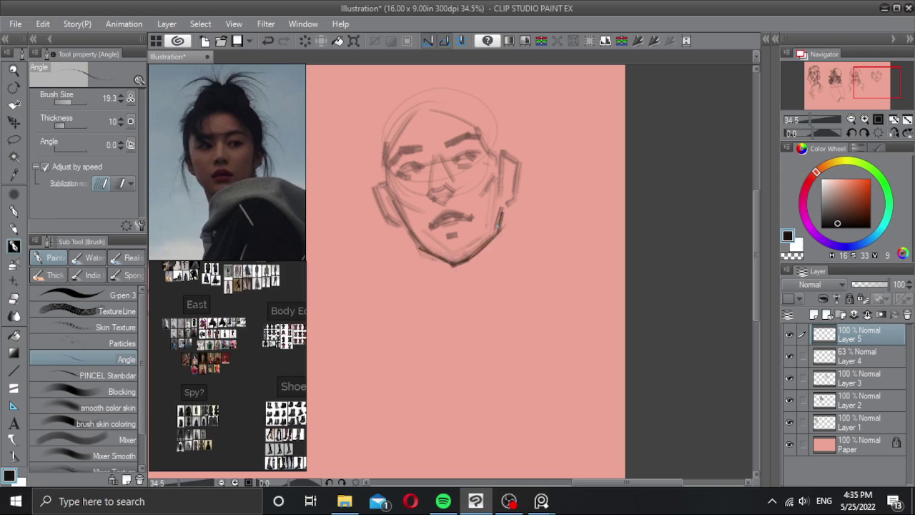
pyautogui.moveTo(442, 259); pyautogui.dragTo(440, 260)
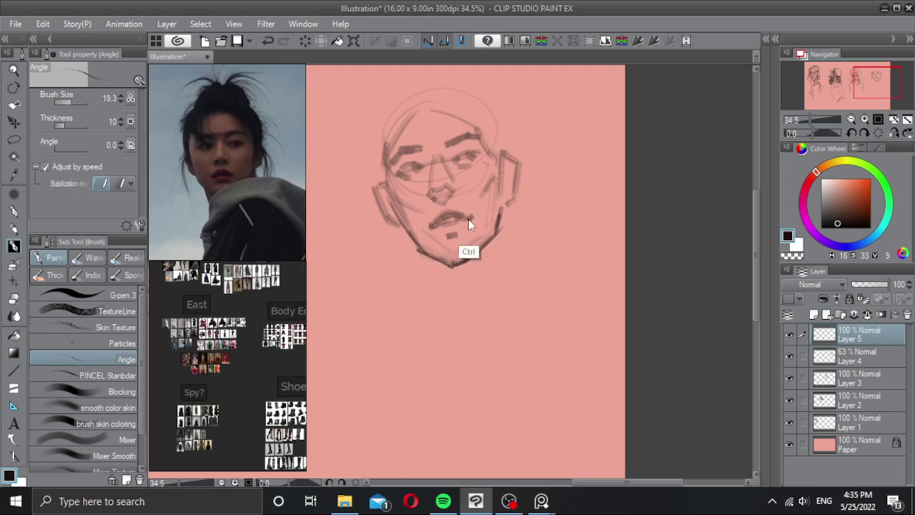
# Step: Abandon the traced jaw by deleting its layer and restore Layer 4's opacity to 100%
pyautogui.hotkey('ctrl', 't')
pyautogui.moveTo(536, 156); pyautogui.dragTo(537, 158)
pyautogui.moveTo(492, 231); pyautogui.dragTo(492, 230)
pyautogui.click(465, 294)
pyautogui.click(907, 316)
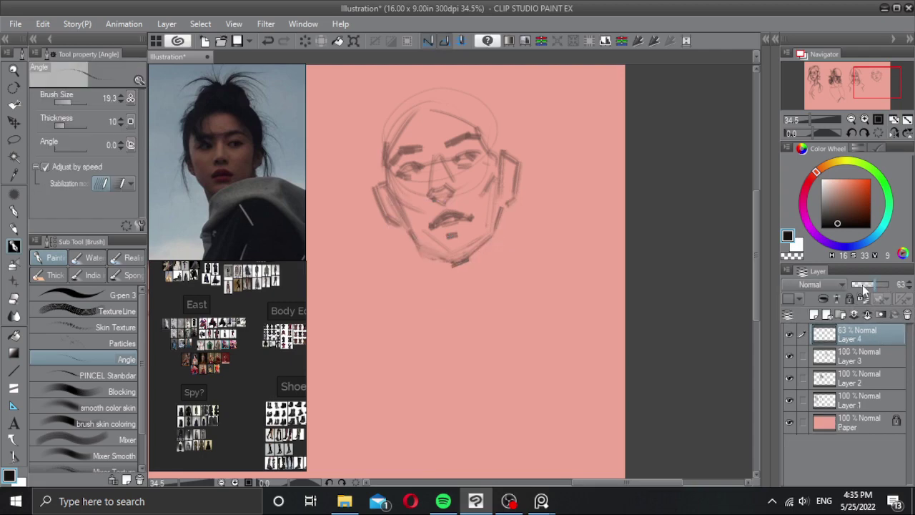
pyautogui.moveTo(879, 286); pyautogui.dragTo(890, 285)
# Step: Lighten the left temple and forehead lines of the fourth portrait by erasing over them
pyautogui.moveTo(470, 148); pyautogui.dragTo(477, 177)
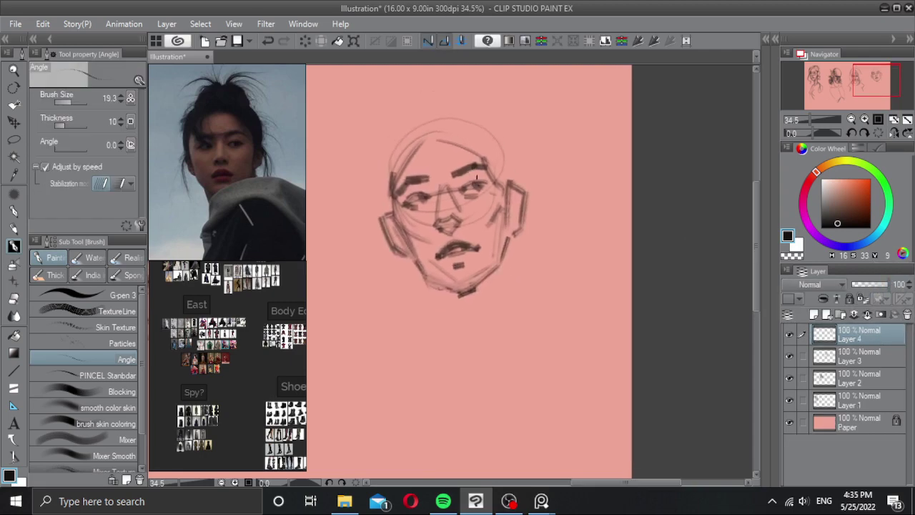
pyautogui.press('c')
pyautogui.moveTo(415, 152); pyautogui.dragTo(395, 186)
pyautogui.moveTo(419, 142)
pyautogui.mouseDown()
pyautogui.moveTo(410, 161)
pyautogui.moveTo(434, 162)
pyautogui.mouseUp()
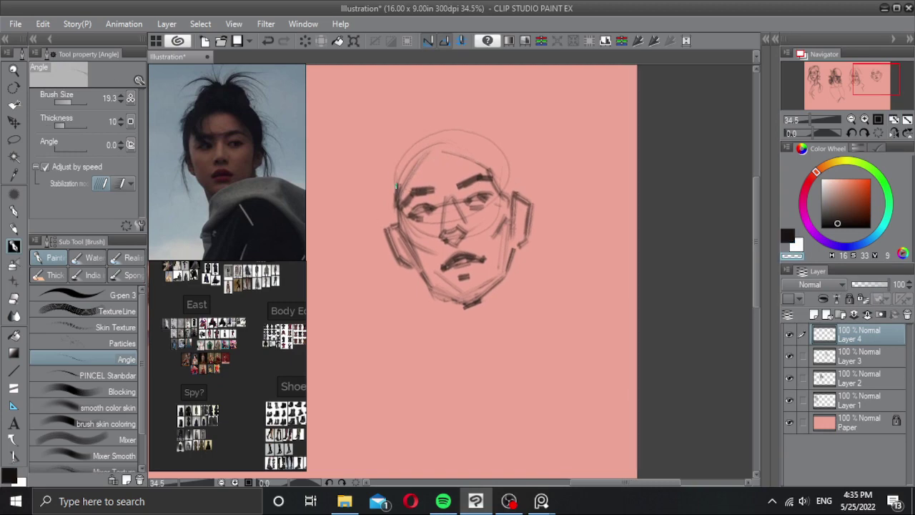
# Step: Draw the hair parting down the forehead and a higher outline of the hair mass around the crown
pyautogui.press('c')
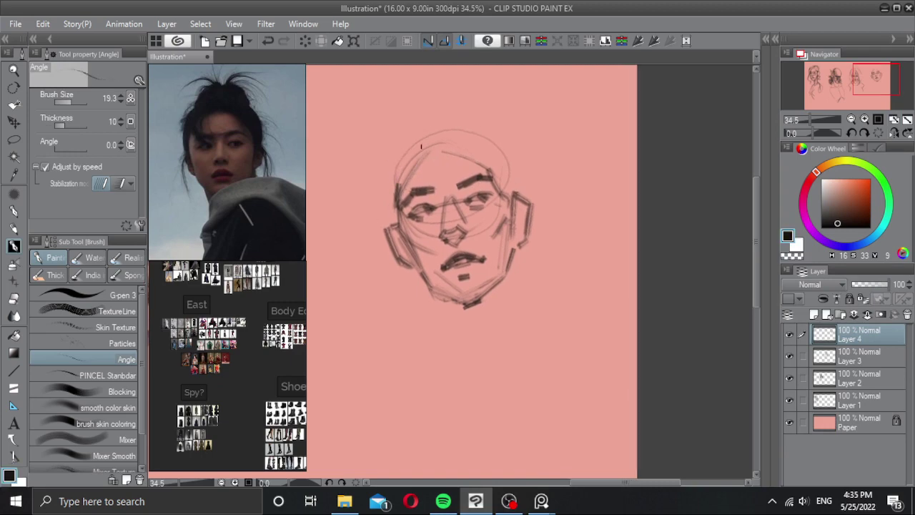
pyautogui.moveTo(432, 131); pyautogui.dragTo(436, 180)
pyautogui.hotkey('ctrl', 'z')
pyautogui.moveTo(437, 119); pyautogui.dragTo(432, 135)
pyautogui.moveTo(395, 209)
pyautogui.mouseDown()
pyautogui.moveTo(389, 164)
pyautogui.moveTo(433, 121)
pyautogui.mouseUp()
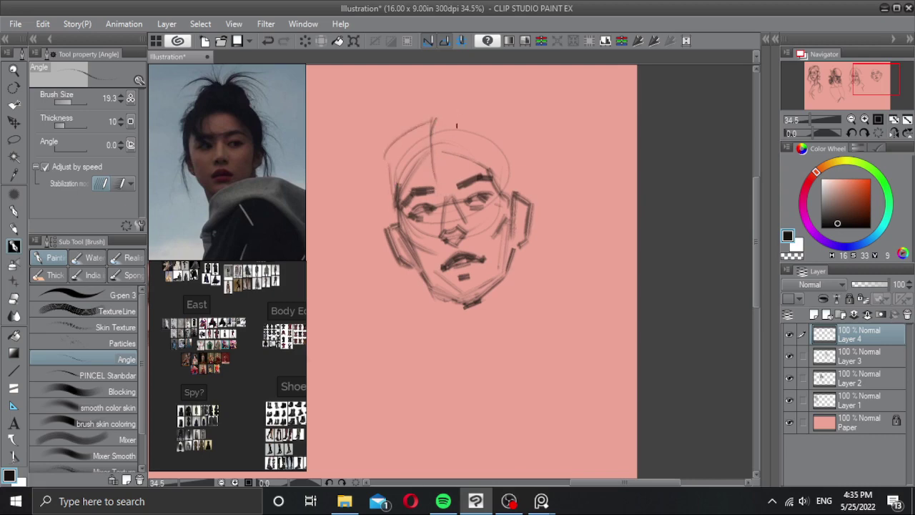
pyautogui.hotkey('ctrl', 'z')
pyautogui.moveTo(388, 165)
pyautogui.mouseDown()
pyautogui.moveTo(430, 123)
pyautogui.moveTo(503, 139)
pyautogui.moveTo(516, 185)
pyautogui.mouseUp()
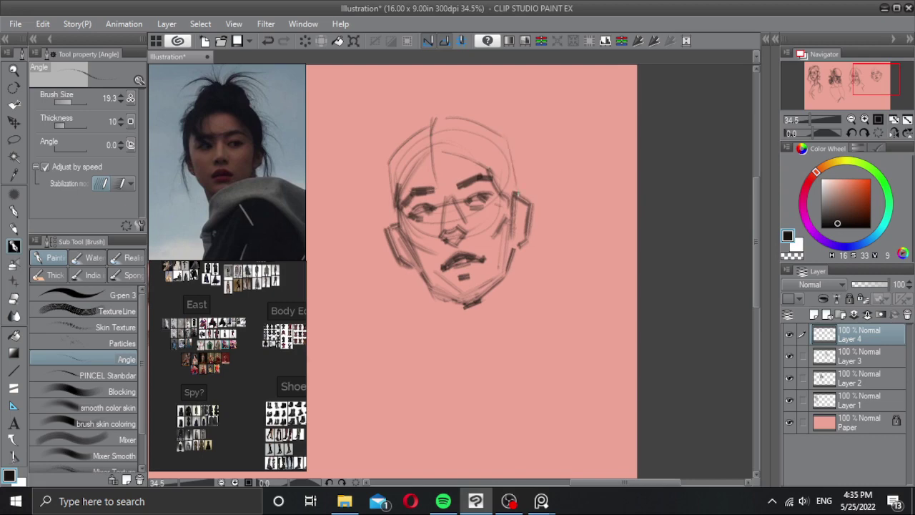
# Step: Sketch the hair contour on the right side of the head with a curved hairline running down past the temple
pyautogui.moveTo(506, 137)
pyautogui.mouseDown()
pyautogui.moveTo(494, 168)
pyautogui.moveTo(523, 169)
pyautogui.mouseUp()
pyautogui.hotkey('ctrl', 'z')
pyautogui.hotkey('ctrl', 'z')
pyautogui.moveTo(495, 170)
pyautogui.mouseDown()
pyautogui.moveTo(512, 201)
pyautogui.moveTo(503, 270)
pyautogui.mouseUp()
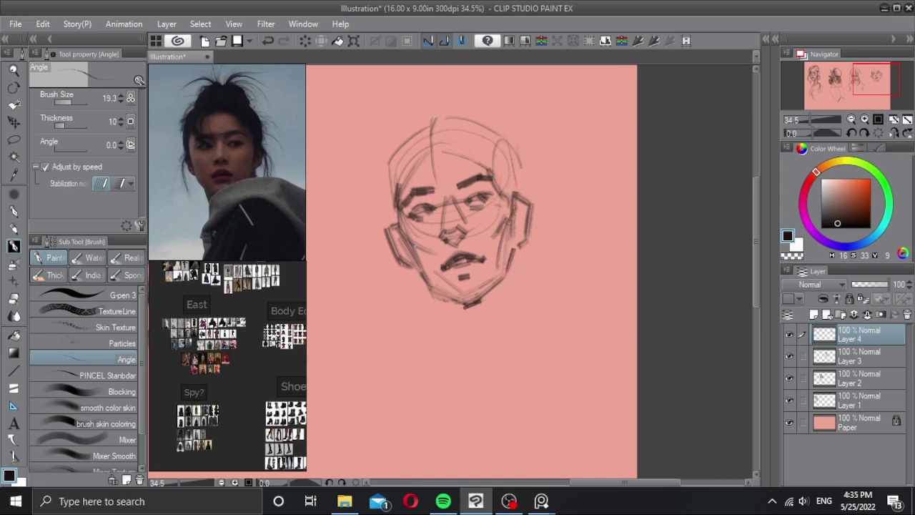
# Step: Draw the neck as two long lines from the jaw and right ear that converge at the throat
pyautogui.moveTo(415, 247)
pyautogui.mouseDown()
pyautogui.moveTo(439, 291)
pyautogui.moveTo(442, 270)
pyautogui.mouseUp()
pyautogui.moveTo(462, 269)
pyautogui.mouseDown()
pyautogui.moveTo(437, 231)
pyautogui.moveTo(448, 226)
pyautogui.moveTo(442, 213)
pyautogui.moveTo(418, 252)
pyautogui.moveTo(453, 226)
pyautogui.mouseUp()
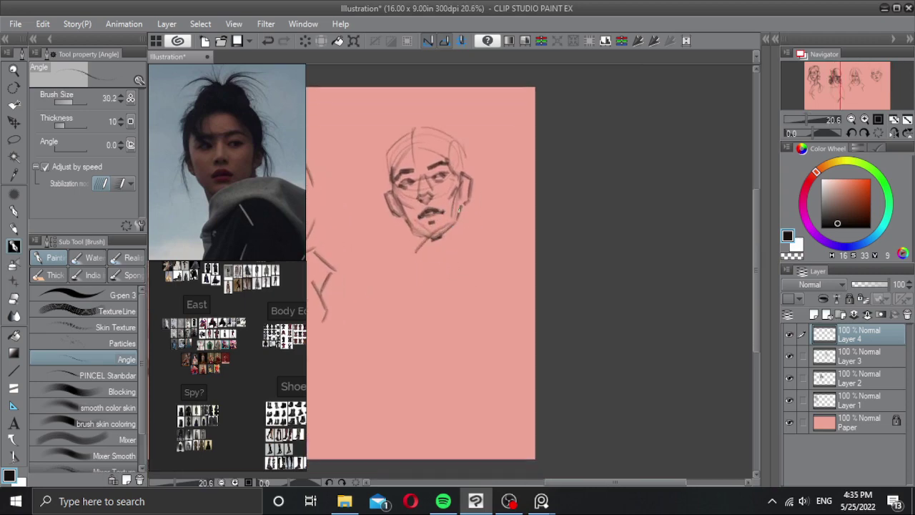
pyautogui.hotkey('ctrl', 'z')
pyautogui.moveTo(428, 236); pyautogui.dragTo(449, 274)
pyautogui.moveTo(463, 206)
pyautogui.mouseDown()
pyautogui.moveTo(477, 236)
pyautogui.moveTo(450, 274)
pyautogui.mouseUp()
pyautogui.hotkey('ctrl', 'z')
pyautogui.moveTo(478, 239); pyautogui.dragTo(449, 285)
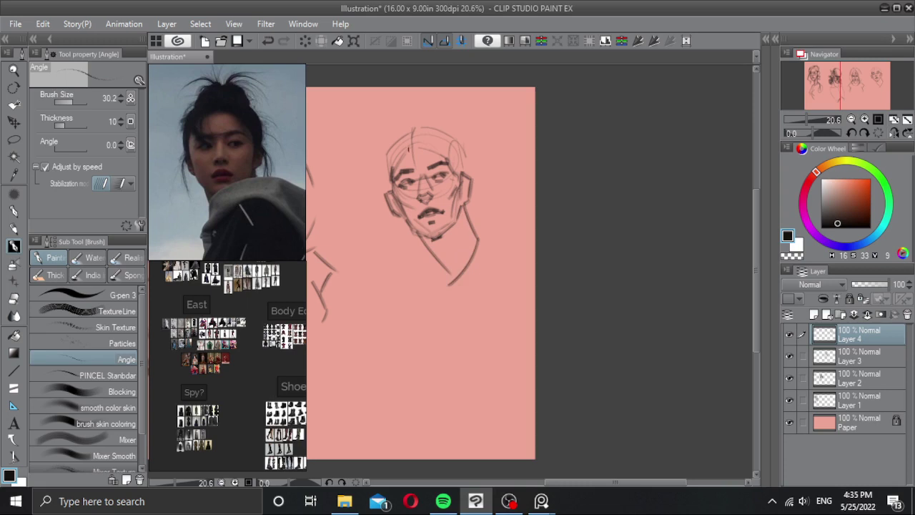
# Step: Sketch loose hair strands sweeping from the parting over the left forehead and along the right temple
pyautogui.moveTo(413, 141)
pyautogui.mouseDown()
pyautogui.moveTo(397, 160)
pyautogui.moveTo(398, 196)
pyautogui.mouseUp()
pyautogui.moveTo(390, 188)
pyautogui.mouseDown()
pyautogui.moveTo(402, 140)
pyautogui.moveTo(399, 150)
pyautogui.mouseUp()
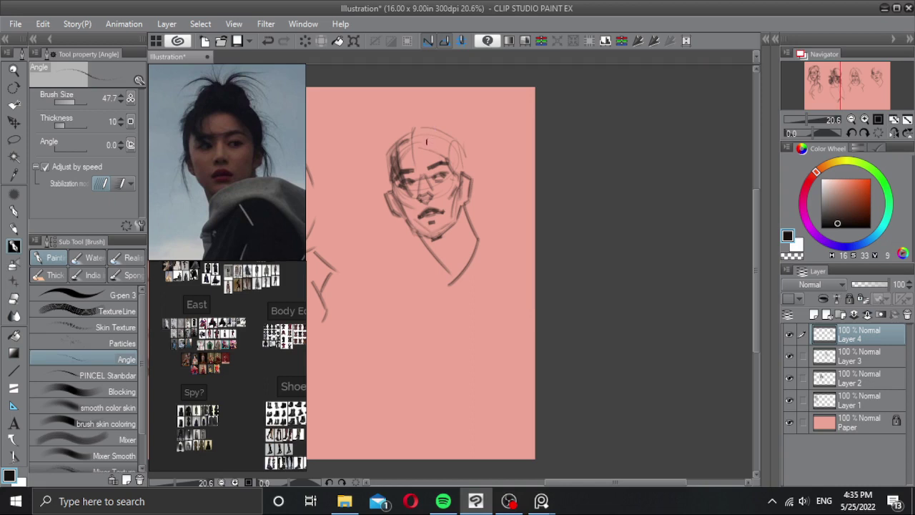
pyautogui.hotkey('ctrl', 'z')
pyautogui.moveTo(419, 138); pyautogui.dragTo(414, 142)
pyautogui.moveTo(442, 145); pyautogui.dragTo(461, 175)
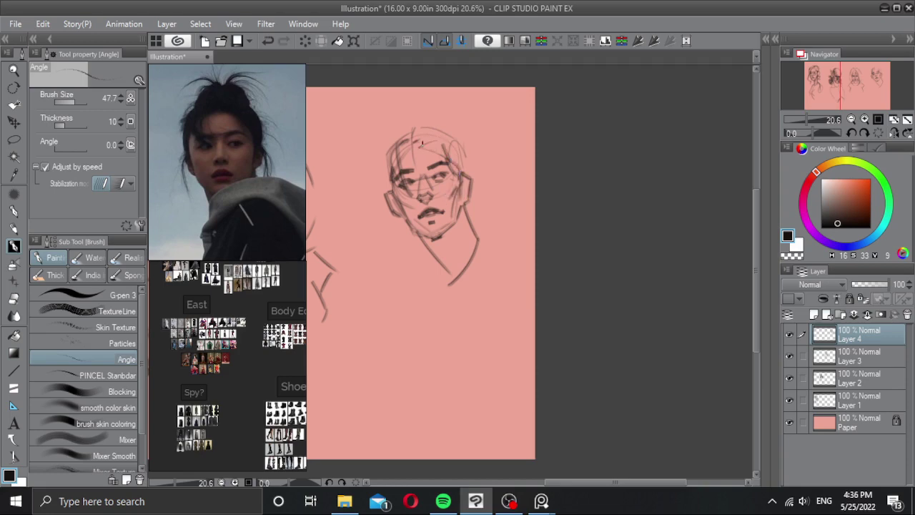
pyautogui.moveTo(430, 141); pyautogui.dragTo(417, 150)
pyautogui.hotkey('ctrl', 'z')
pyautogui.moveTo(413, 149); pyautogui.dragTo(403, 157)
# Step: Strengthen the jaw contour and darken the underside of the chin with thicker strokes
pyautogui.moveTo(399, 203)
pyautogui.mouseDown()
pyautogui.moveTo(414, 232)
pyautogui.moveTo(435, 239)
pyautogui.moveTo(457, 226)
pyautogui.mouseUp()
pyautogui.hotkey('ctrl', 'z')
pyautogui.hotkey('ctrl', 'z')
pyautogui.hotkey('ctrl', 'z')
pyautogui.moveTo(457, 220); pyautogui.dragTo(442, 237)
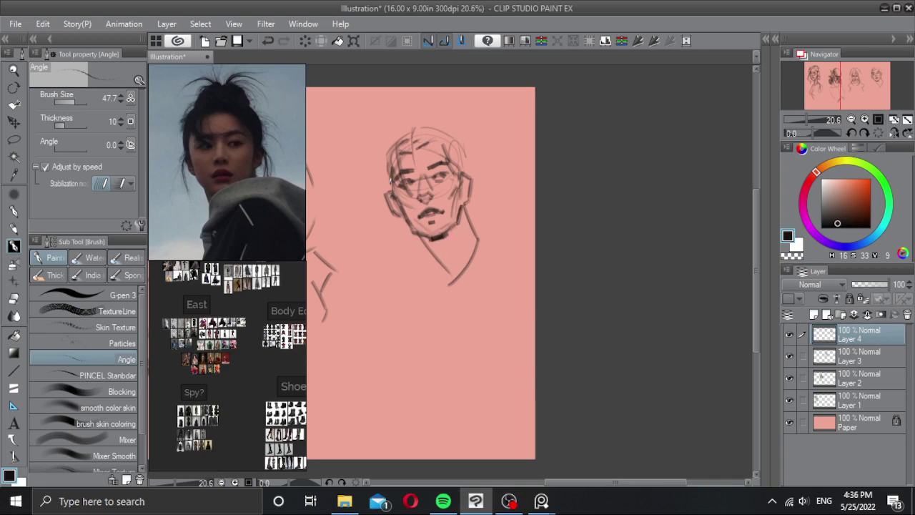
# Step: Redraw the outer outline of the hair more boldly, from the left temple over the crown to the right side
pyautogui.moveTo(391, 187)
pyautogui.mouseDown()
pyautogui.moveTo(386, 157)
pyautogui.moveTo(431, 127)
pyautogui.mouseUp()
pyautogui.hotkey('ctrl', 'z')
pyautogui.press('[')
pyautogui.hotkey('ctrl', 'z')
pyautogui.moveTo(389, 167)
pyautogui.mouseDown()
pyautogui.moveTo(392, 141)
pyautogui.moveTo(422, 126)
pyautogui.moveTo(460, 162)
pyautogui.mouseUp()
pyautogui.hotkey('ctrl', 'z')
pyautogui.moveTo(433, 128)
pyautogui.mouseDown()
pyautogui.moveTo(452, 136)
pyautogui.moveTo(466, 166)
pyautogui.mouseUp()
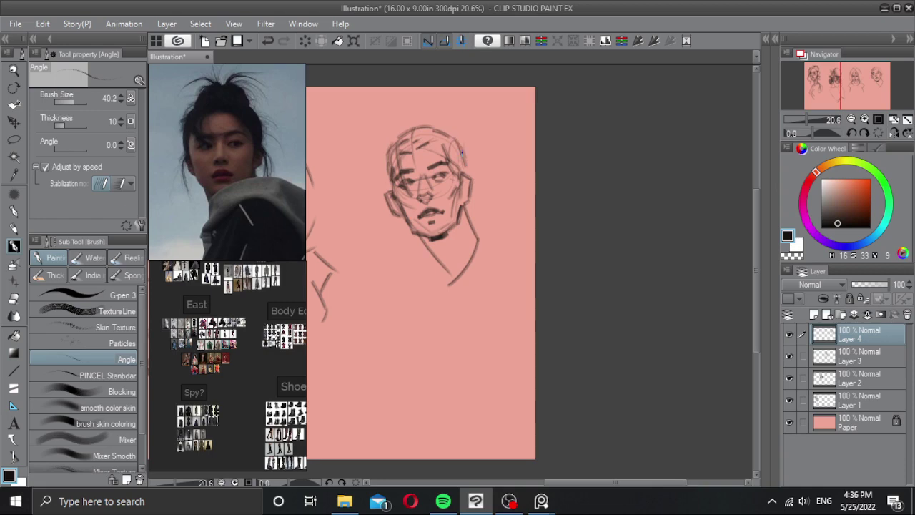
# Step: Draw the messy topknot with stray strands on the crown, adjusting the brush size for the strokes
pyautogui.press(']')
pyautogui.press(']')
pyautogui.press(']')
pyautogui.press(']')
pyautogui.press(']')
pyautogui.press(']')
pyautogui.press(']')
pyautogui.press(']')
pyautogui.press(']')
pyautogui.moveTo(415, 127)
pyautogui.mouseDown()
pyautogui.moveTo(439, 115)
pyautogui.moveTo(451, 130)
pyautogui.moveTo(443, 120)
pyautogui.moveTo(455, 113)
pyautogui.moveTo(459, 120)
pyautogui.mouseUp()
pyautogui.press('[')
pyautogui.press('[')
pyautogui.press('[')
pyautogui.press('[')
pyautogui.press('[')
pyautogui.press('[')
pyautogui.press('[')
pyautogui.press('[')
pyautogui.press('[')
# Step: Darken the shadows around the eyes and right cheek and thicken the shadow beneath the lower lip
pyautogui.scroll(2, 436, 166)
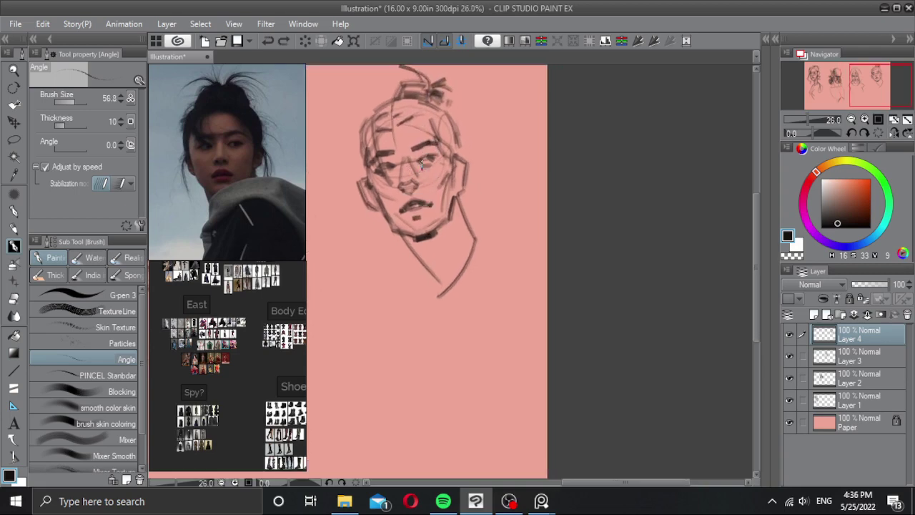
pyautogui.moveTo(416, 170)
pyautogui.mouseDown()
pyautogui.moveTo(435, 147)
pyautogui.moveTo(381, 173)
pyautogui.moveTo(401, 163)
pyautogui.moveTo(389, 204)
pyautogui.mouseUp()
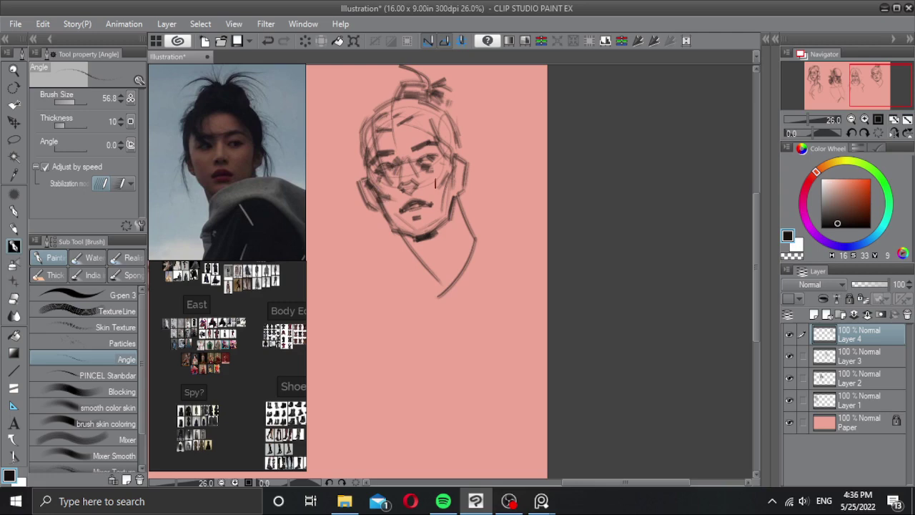
pyautogui.moveTo(454, 176); pyautogui.dragTo(450, 190)
pyautogui.press('x')
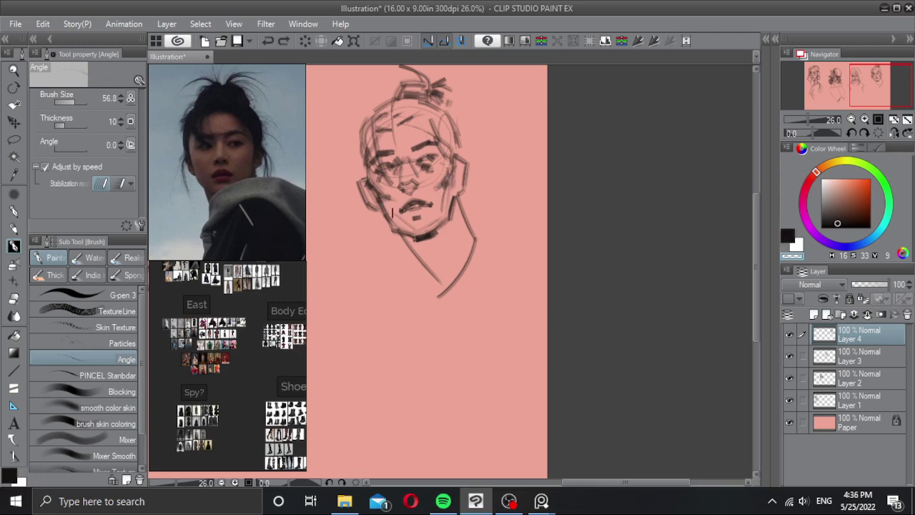
pyautogui.press('c')
pyautogui.moveTo(410, 223); pyautogui.dragTo(427, 220)
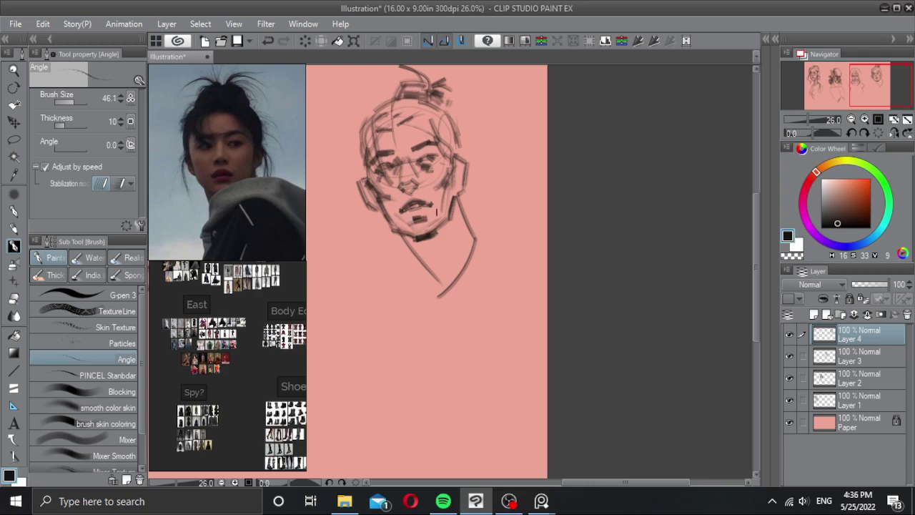
# Step: Sketch the sloping right shoulder with a round shoulder joint and a long chest line descending from the neck
pyautogui.scroll(-2, 449, 223)
pyautogui.scroll(1, 433, 225)
pyautogui.moveTo(442, 224)
pyautogui.mouseDown()
pyautogui.moveTo(465, 223)
pyautogui.moveTo(433, 206)
pyautogui.moveTo(473, 222)
pyautogui.moveTo(469, 326)
pyautogui.mouseUp()
pyautogui.hotkey('ctrl', 'z')
pyautogui.moveTo(491, 235); pyautogui.dragTo(490, 303)
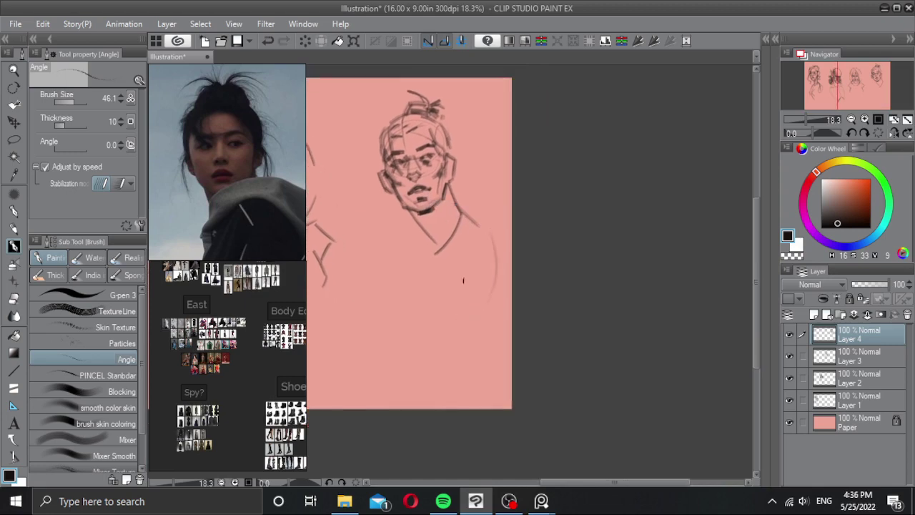
pyautogui.moveTo(485, 229)
pyautogui.mouseDown()
pyautogui.moveTo(479, 287)
pyautogui.moveTo(469, 267)
pyautogui.mouseUp()
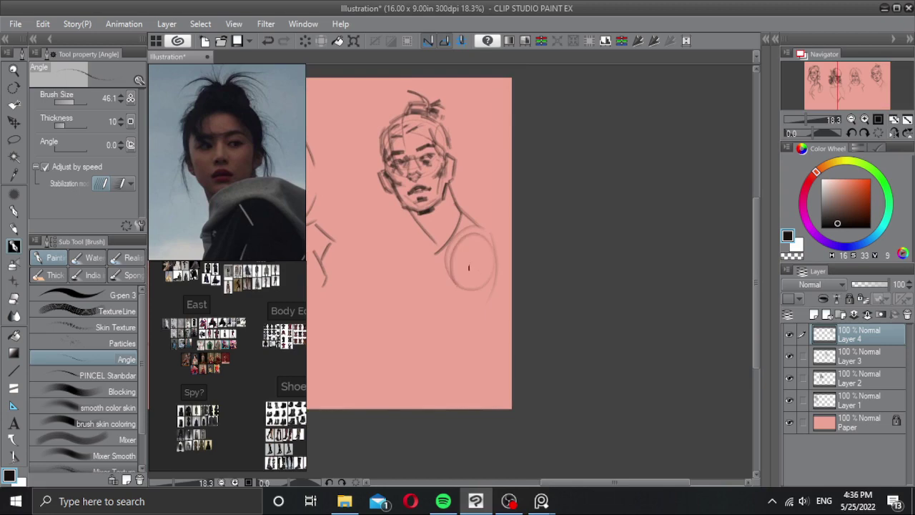
pyautogui.moveTo(428, 238); pyautogui.dragTo(413, 297)
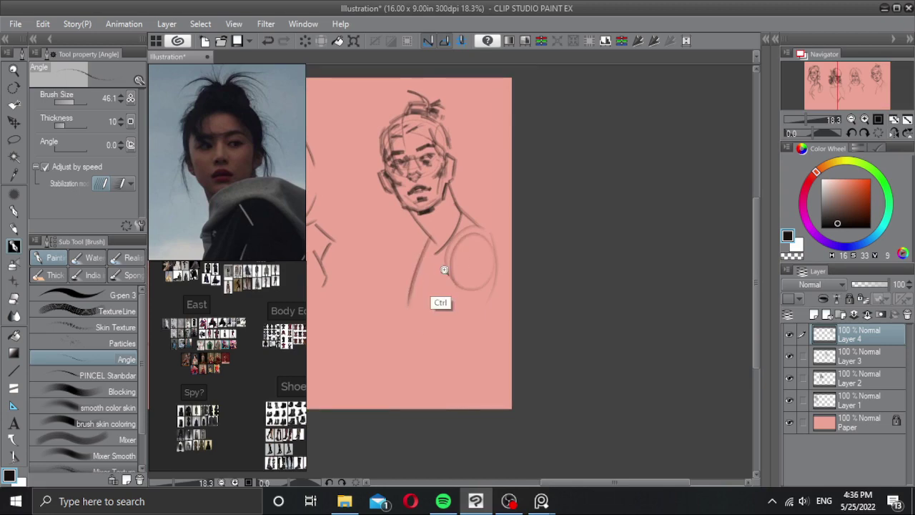
# Step: Review all four portraits side by side across the canvas
pyautogui.hotkey('ctrl', '-')
pyautogui.moveTo(457, 262); pyautogui.dragTo(487, 275)
pyautogui.scroll(-1, 479, 257)
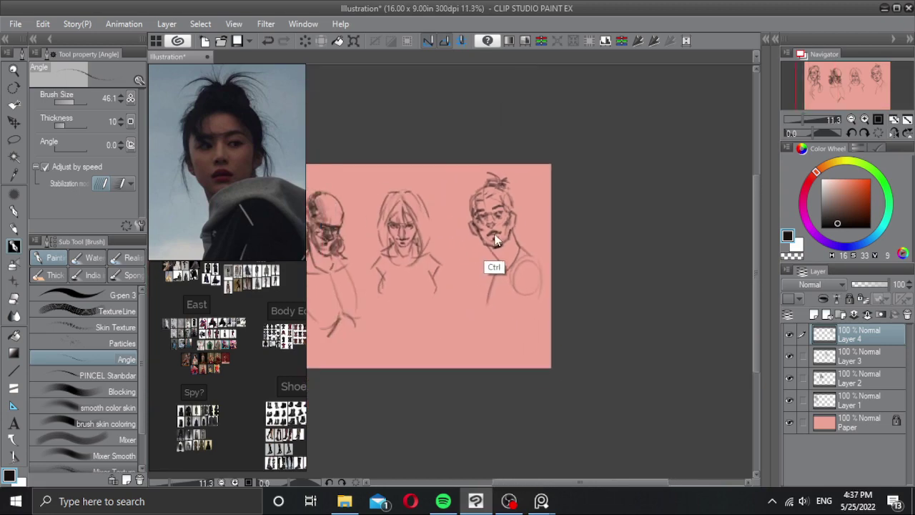
pyautogui.moveTo(493, 236); pyautogui.dragTo(484, 253)
pyautogui.moveTo(464, 251); pyautogui.dragTo(538, 239)
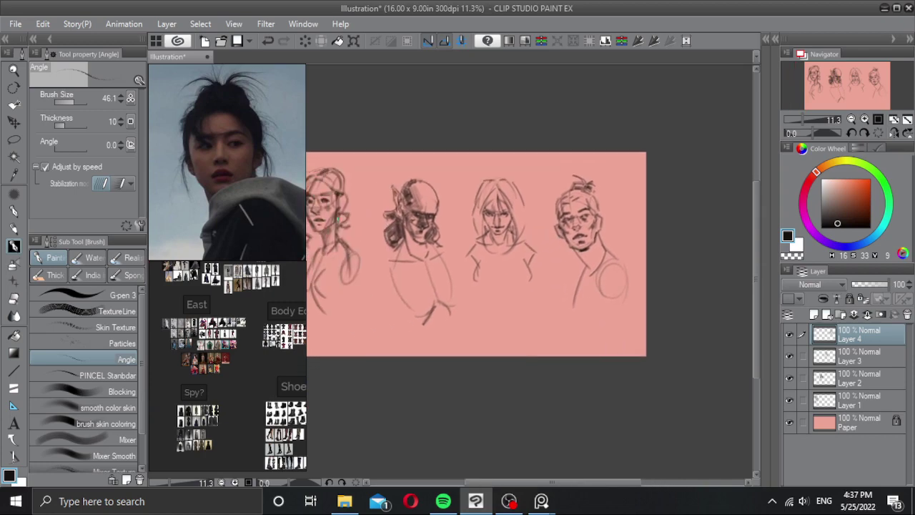
pyautogui.scroll(2, 350, 220)
pyautogui.moveTo(352, 221); pyautogui.dragTo(407, 216)
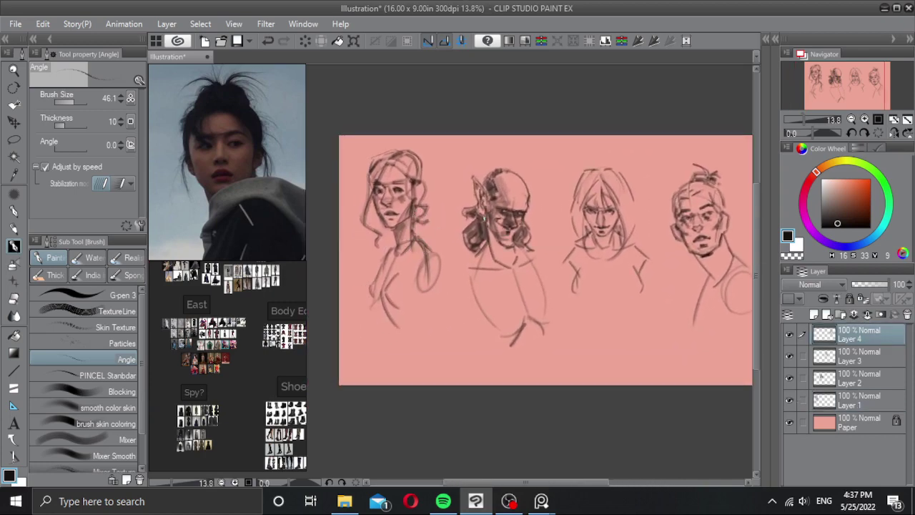
# Step: Shift the second bust down and the third bust slightly up, reposition the fourth, and make the first portrait's layer active
pyautogui.keyDown('ctrl'); pyautogui.click(483, 225); pyautogui.keyUp('ctrl')
pyautogui.moveTo(482, 225); pyautogui.dragTo(481, 244)
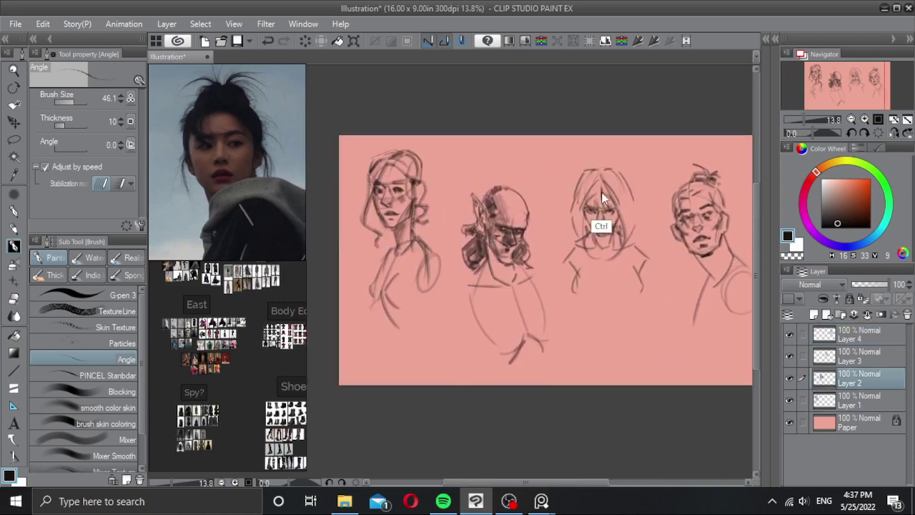
pyautogui.moveTo(603, 196); pyautogui.dragTo(603, 186)
pyautogui.hotkey('alt', ']')
pyautogui.moveTo(647, 213); pyautogui.dragTo(666, 222)
pyautogui.scroll(-2, 665, 226)
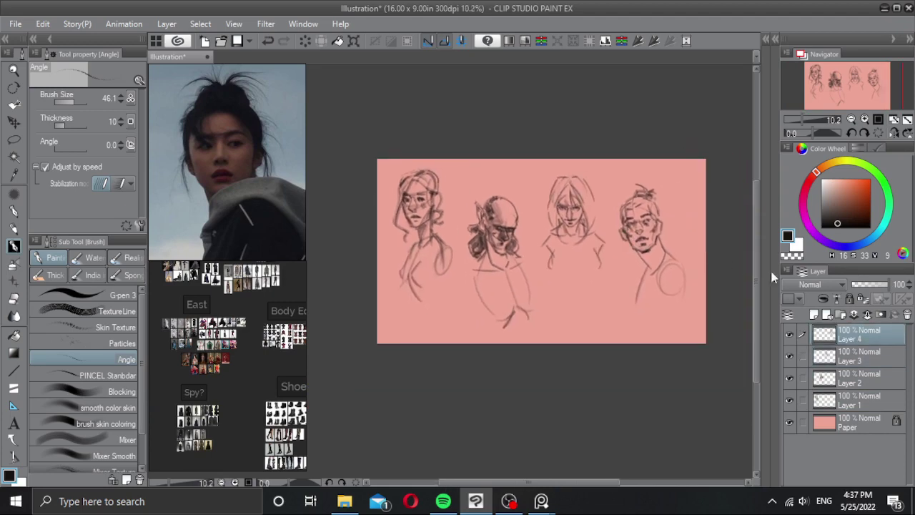
pyautogui.click(826, 398)
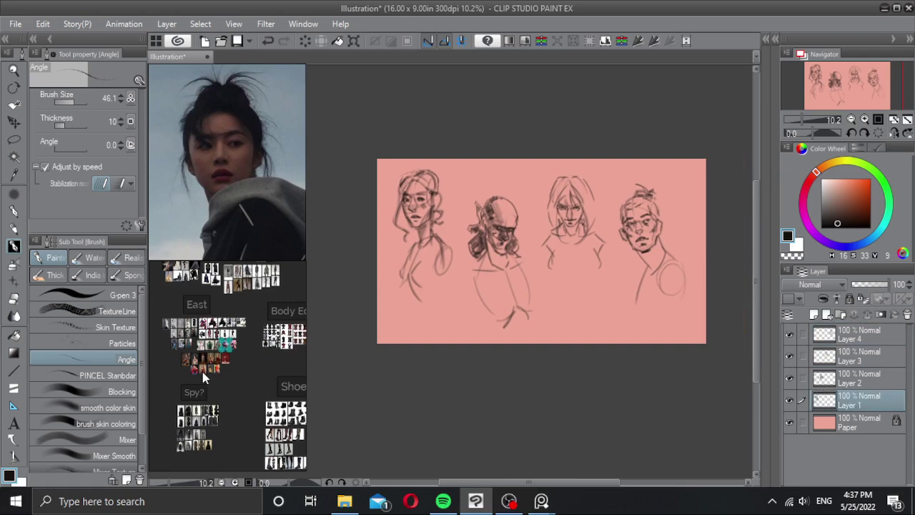
# Step: Search the reference board's costume groups, from the East section to the RPG section and the cloaks, for clothing references
pyautogui.scroll(4, 206, 368)
pyautogui.moveTo(207, 368); pyautogui.dragTo(274, 377)
pyautogui.scroll(-4, 228, 319)
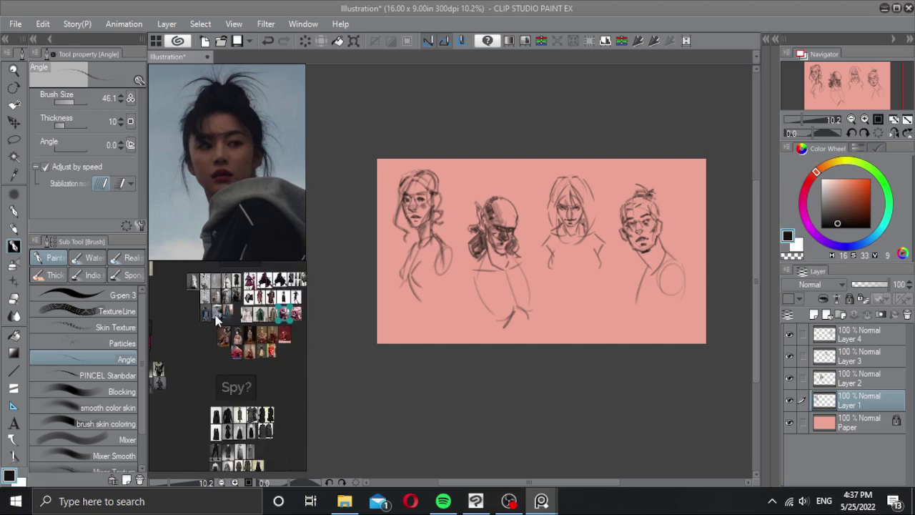
pyautogui.moveTo(195, 321); pyautogui.dragTo(204, 221)
pyautogui.scroll(4, 225, 365)
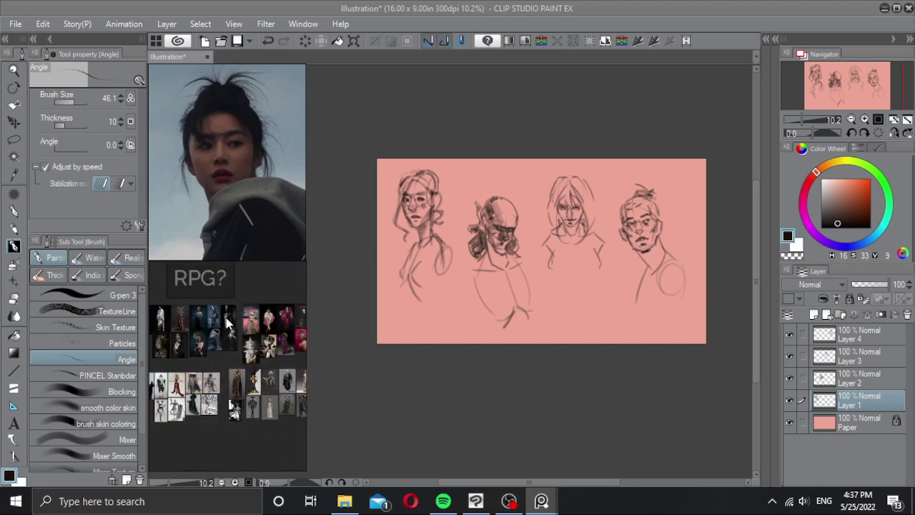
pyautogui.moveTo(218, 288); pyautogui.dragTo(228, 444)
pyautogui.moveTo(214, 352); pyautogui.dragTo(191, 351)
pyautogui.moveTo(273, 342); pyautogui.dragTo(202, 354)
pyautogui.moveTo(229, 317); pyautogui.dragTo(216, 408)
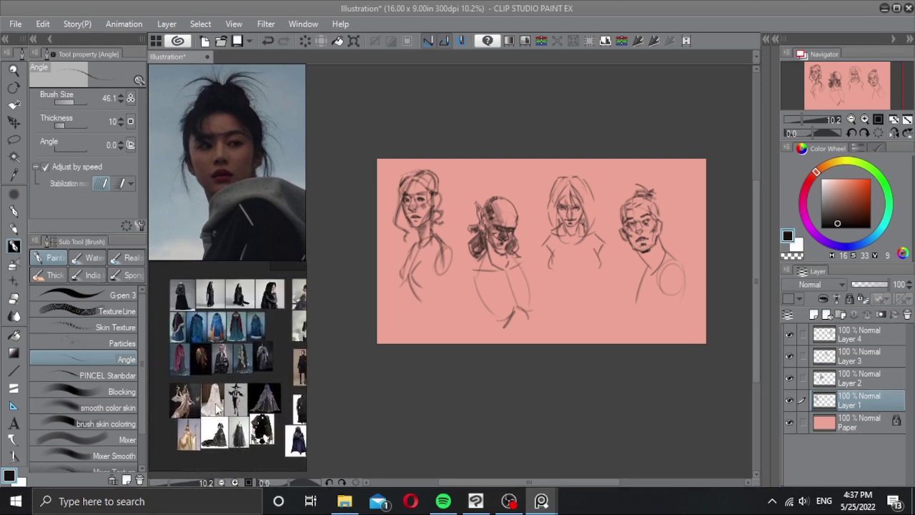
pyautogui.moveTo(214, 360); pyautogui.dragTo(174, 347)
pyautogui.moveTo(277, 336); pyautogui.dragTo(214, 347)
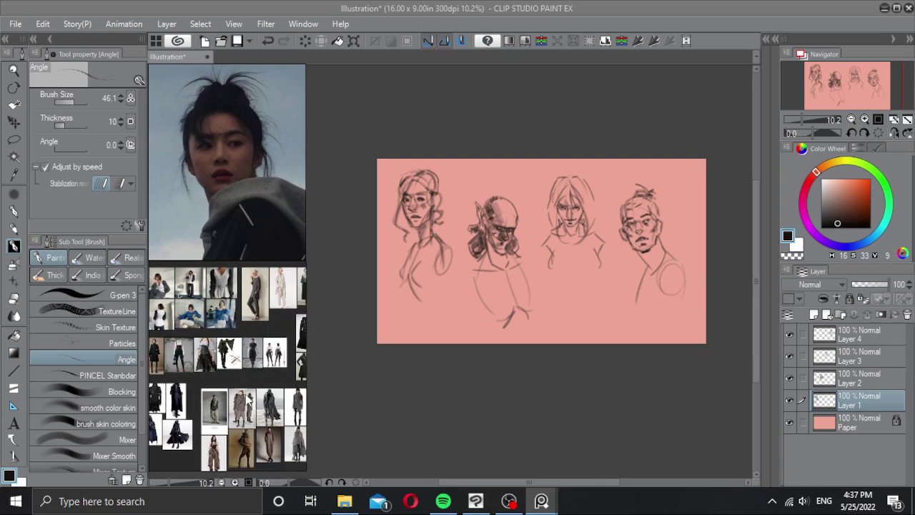
# Step: Examine the photos of layered grey and brown outfits on the reference board up close
pyautogui.scroll(2, 229, 445)
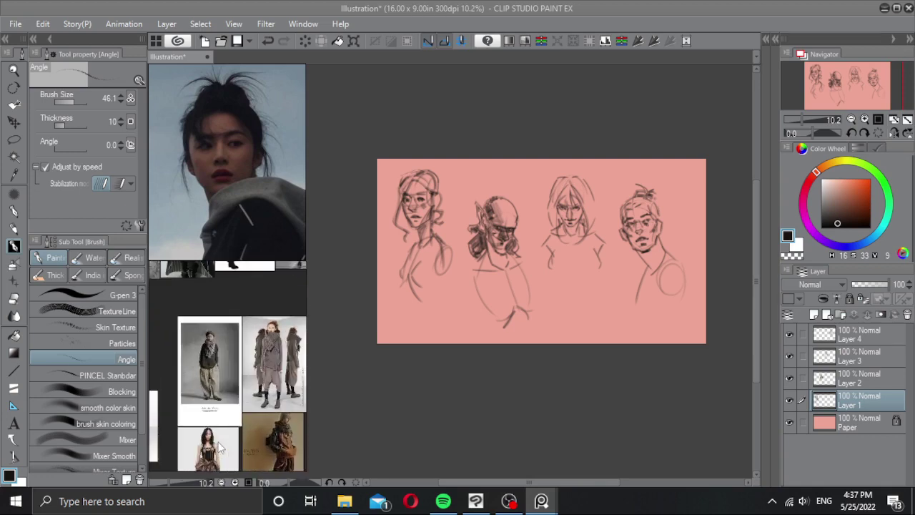
pyautogui.scroll(2, 182, 379)
pyautogui.scroll(1, 183, 379)
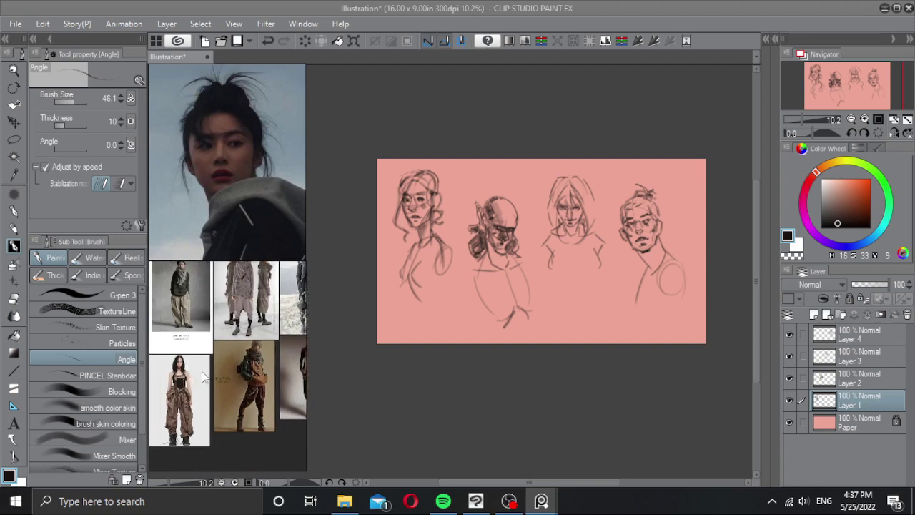
pyautogui.moveTo(250, 374); pyautogui.dragTo(181, 385)
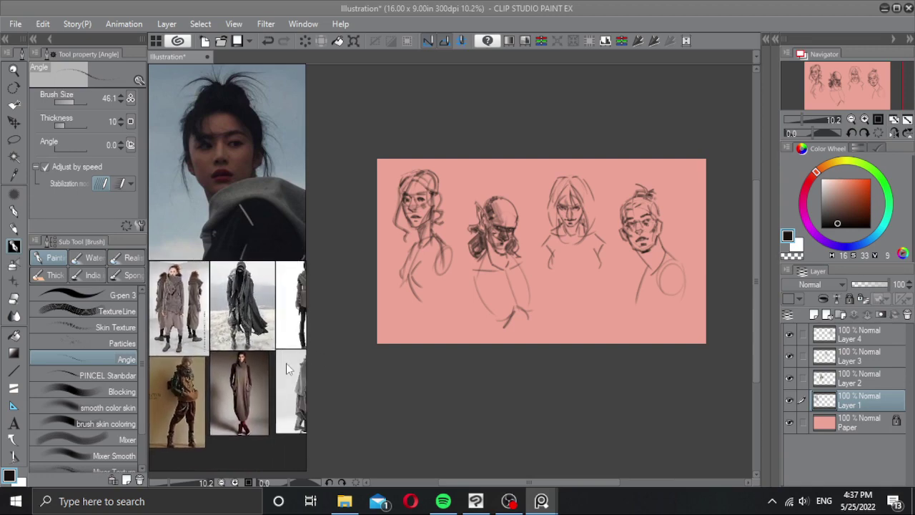
pyautogui.moveTo(286, 363); pyautogui.dragTo(175, 371)
pyautogui.scroll(-2, 237, 356)
pyautogui.moveTo(255, 340); pyautogui.dragTo(216, 390)
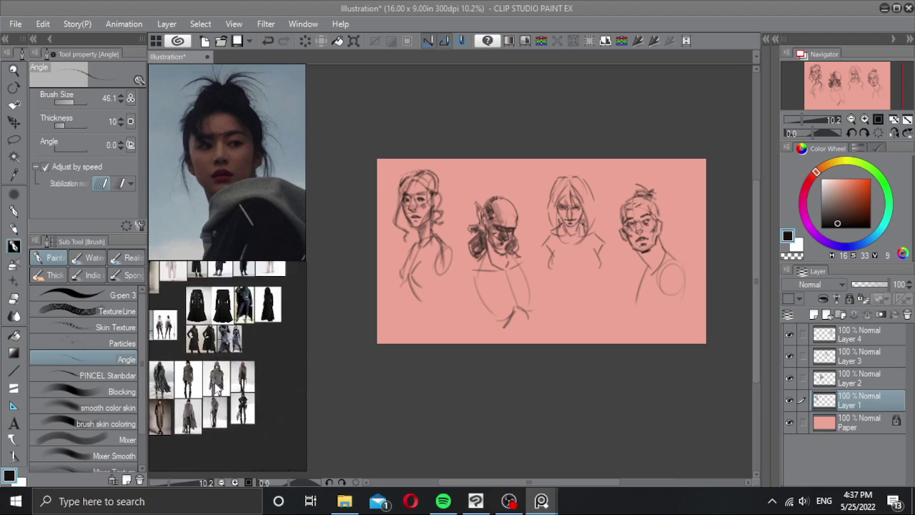
# Step: Frame the photo of the black-haired woman in a black top and brown strapped cargo trousers as the clothing reference
pyautogui.scroll(3, 227, 347)
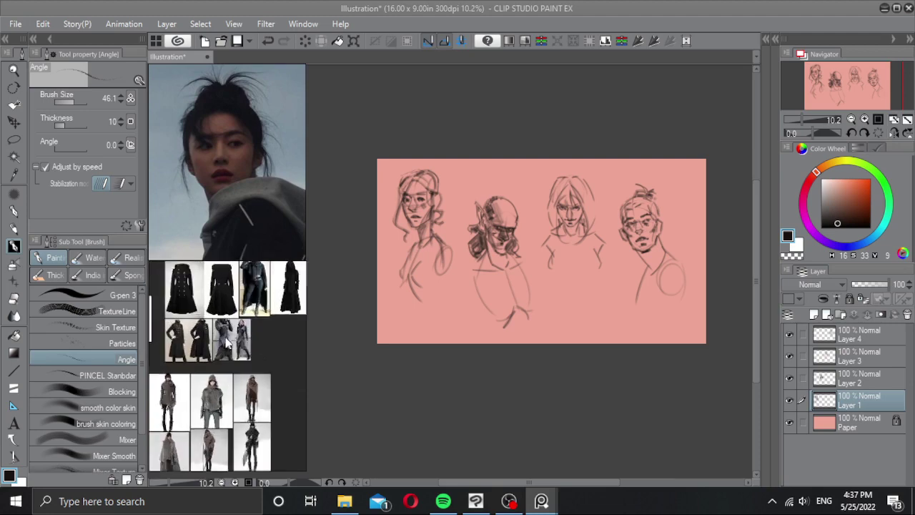
pyautogui.moveTo(229, 339)
pyautogui.mouseDown()
pyautogui.moveTo(276, 302)
pyautogui.moveTo(240, 342)
pyautogui.moveTo(277, 331)
pyautogui.moveTo(242, 360)
pyautogui.moveTo(194, 363)
pyautogui.moveTo(245, 302)
pyautogui.mouseUp()
pyautogui.scroll(2, 240, 362)
pyautogui.scroll(3, 250, 359)
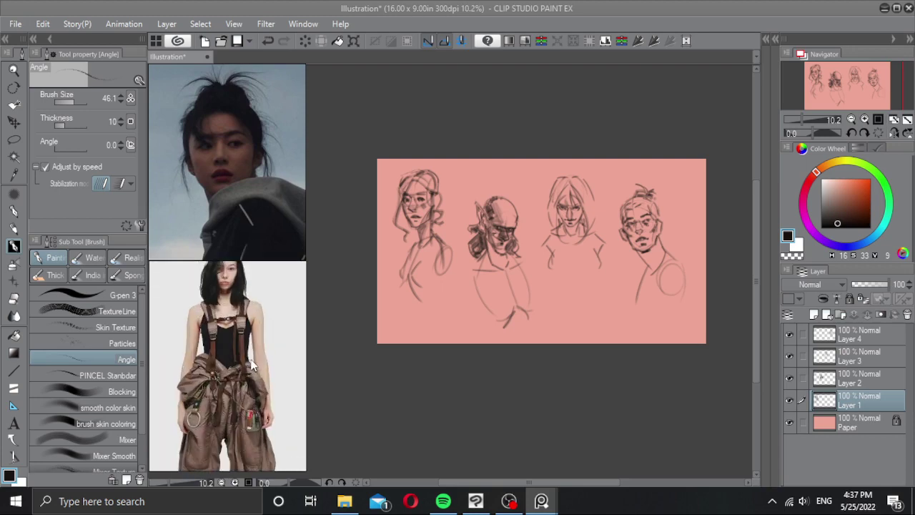
pyautogui.moveTo(244, 318); pyautogui.dragTo(240, 346)
pyautogui.scroll(1, 237, 373)
pyautogui.scroll(-1, 242, 310)
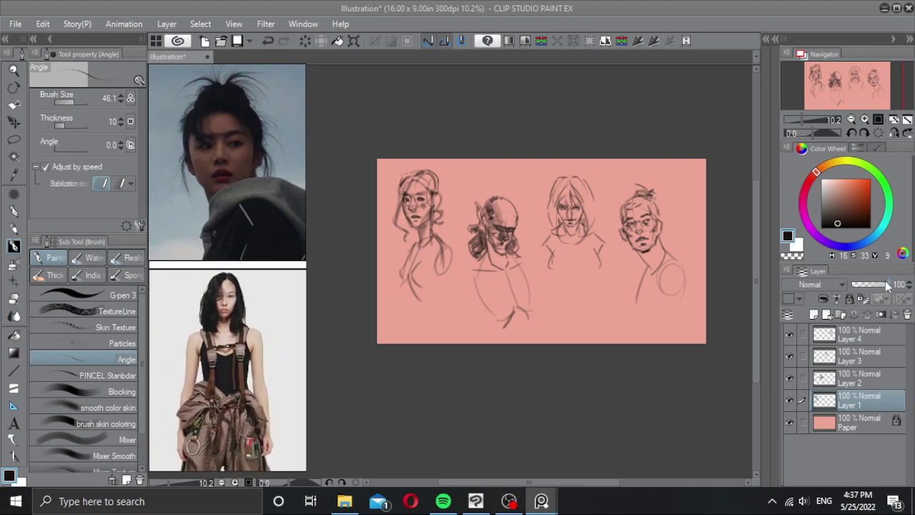
# Step: Lower Layer 1's opacity to 55%, add a new layer above it, and choose the PINCEL Stanbdar brush for the first portrait's linework
pyautogui.moveTo(889, 285); pyautogui.dragTo(872, 284)
pyautogui.click(814, 315)
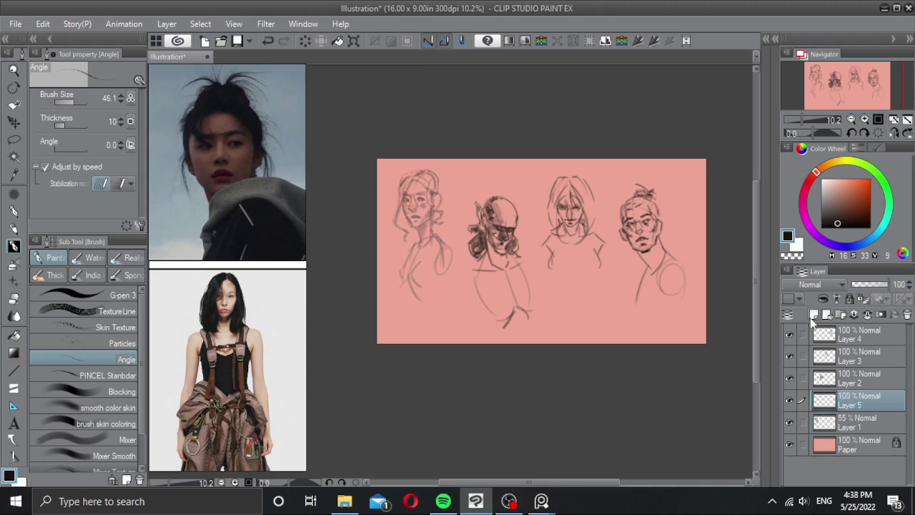
pyautogui.click(92, 373)
pyautogui.moveTo(418, 194); pyautogui.dragTo(444, 204)
pyautogui.moveTo(442, 206); pyautogui.dragTo(408, 270)
pyautogui.moveTo(408, 268); pyautogui.dragTo(421, 235)
pyautogui.scroll(4, 415, 236)
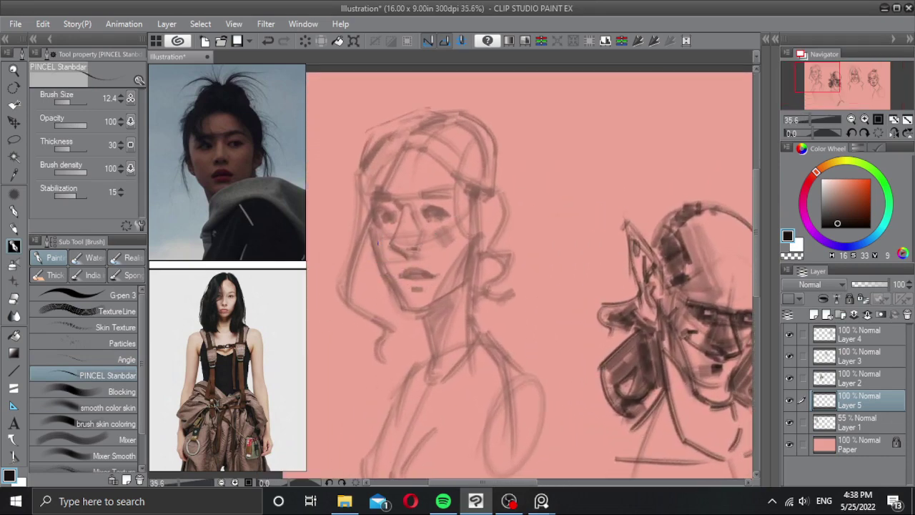
# Step: Ink the first portrait's jawline from the far cheek around the chin and up toward the ear
pyautogui.moveTo(368, 226)
pyautogui.mouseDown()
pyautogui.moveTo(409, 304)
pyautogui.moveTo(383, 281)
pyautogui.moveTo(406, 312)
pyautogui.mouseUp()
pyautogui.hotkey('ctrl', 'z')
pyautogui.hotkey('ctrl', 'z')
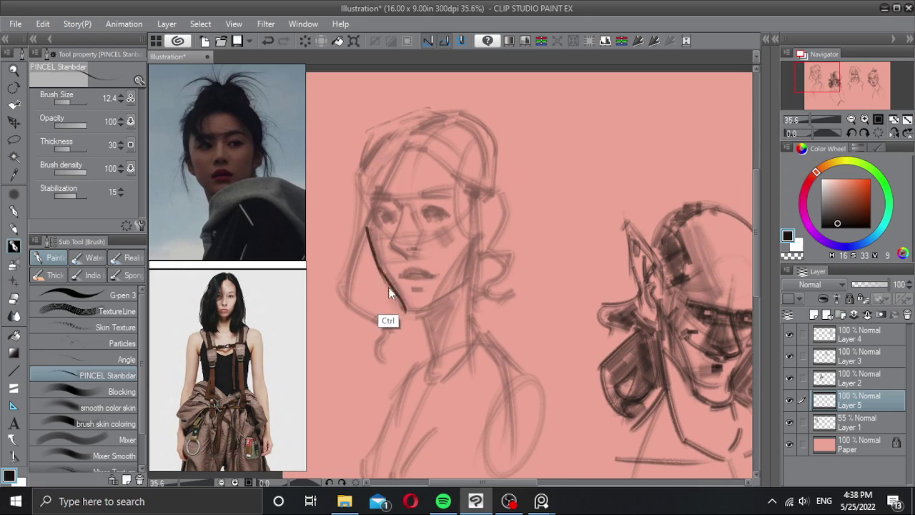
pyautogui.hotkey('ctrl', 'z')
pyautogui.moveTo(379, 272)
pyautogui.mouseDown()
pyautogui.moveTo(403, 308)
pyautogui.moveTo(416, 311)
pyautogui.moveTo(469, 277)
pyautogui.mouseUp()
# Step: Ink the far eye's outline and the nose from the brow down to the nostril
pyautogui.moveTo(391, 220)
pyautogui.mouseDown()
pyautogui.moveTo(368, 211)
pyautogui.moveTo(385, 223)
pyautogui.moveTo(397, 206)
pyautogui.moveTo(387, 240)
pyautogui.mouseUp()
pyautogui.hotkey('ctrl', 'z')
pyautogui.hotkey('ctrl', 'z')
pyautogui.hotkey('ctrl', 'z')
pyautogui.hotkey('ctrl', 'z')
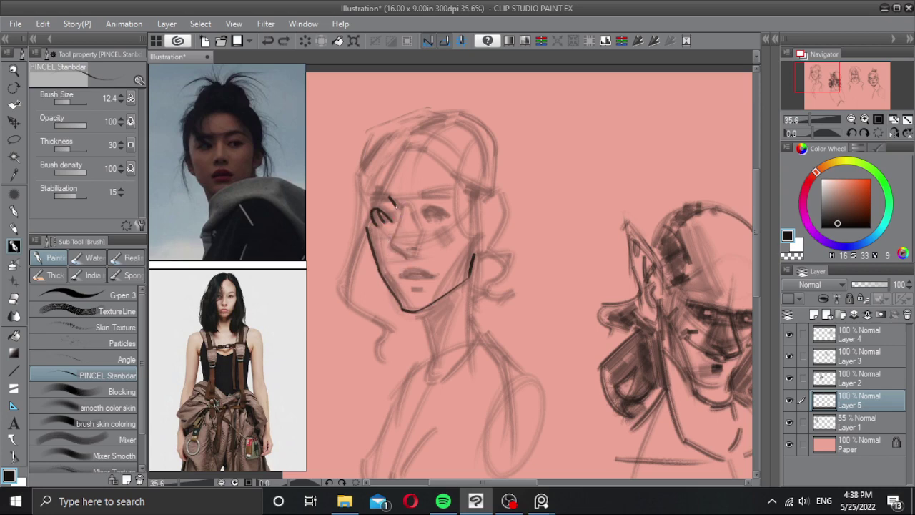
pyautogui.moveTo(396, 206); pyautogui.dragTo(388, 241)
# Step: Draw two short, thick eyebrows over the first portrait's eyes, adjusting the brush size for the strokes
pyautogui.press(']')
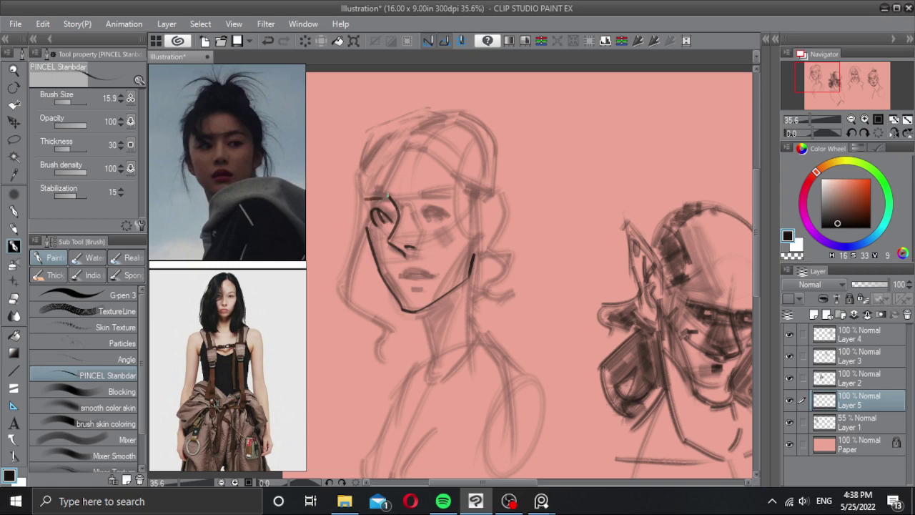
pyautogui.press(']')
pyautogui.press(']')
pyautogui.press(']')
pyautogui.press(']')
pyautogui.moveTo(364, 196); pyautogui.dragTo(421, 192)
pyautogui.hotkey('ctrl', 'z')
pyautogui.press('[')
pyautogui.press('[')
pyautogui.hotkey('ctrl', 'z')
# Step: Outline the near eye, fill in both irises, and check the face with the canvas flipped horizontally
pyautogui.moveTo(450, 214)
pyautogui.mouseDown()
pyautogui.moveTo(430, 211)
pyautogui.moveTo(425, 222)
pyautogui.mouseUp()
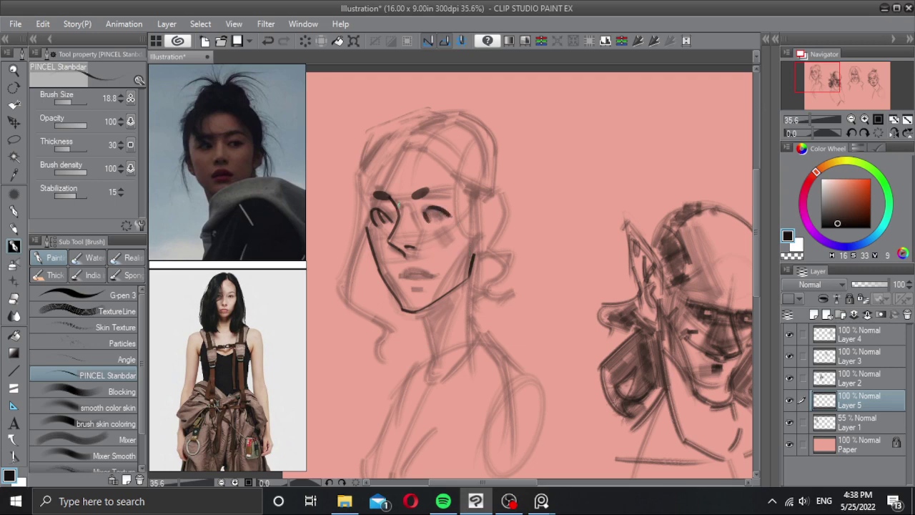
pyautogui.moveTo(373, 209); pyautogui.dragTo(367, 221)
pyautogui.moveTo(434, 210); pyautogui.dragTo(439, 219)
pyautogui.hotkey('ctrl', 'z')
pyautogui.hotkey('ctrl', 'z')
pyautogui.hotkey('ctrl', 'z')
pyautogui.moveTo(379, 212); pyautogui.dragTo(386, 222)
pyautogui.hotkey('ctrl', 'z')
pyautogui.hotkey('ctrl', 'z')
pyautogui.hotkey('ctrl', 'z')
pyautogui.moveTo(380, 212); pyautogui.dragTo(388, 222)
pyautogui.hotkey('ctrl', 'z')
pyautogui.moveTo(429, 209); pyautogui.dragTo(436, 217)
pyautogui.press('h')
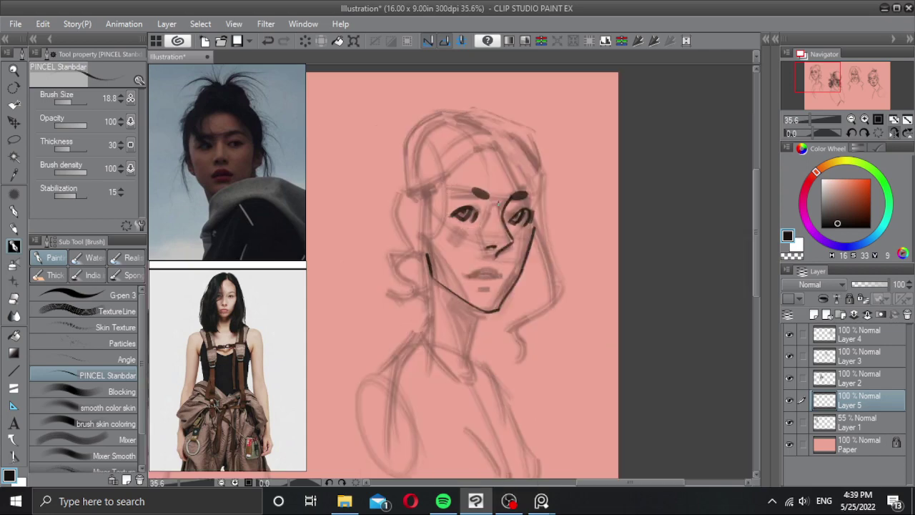
pyautogui.press('h')
# Step: Ink the lips with a dark upper lip and mouth corners, and add a short shadow beneath the lower lip
pyautogui.scroll(2, 423, 261)
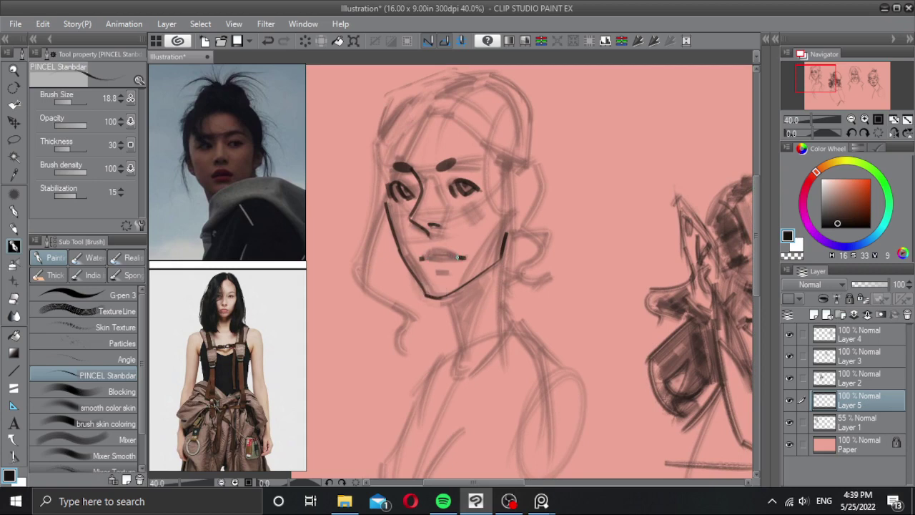
pyautogui.moveTo(459, 258)
pyautogui.mouseDown()
pyautogui.moveTo(422, 259)
pyautogui.moveTo(427, 246)
pyautogui.mouseUp()
pyautogui.hotkey('ctrl', 'z')
pyautogui.press('c')
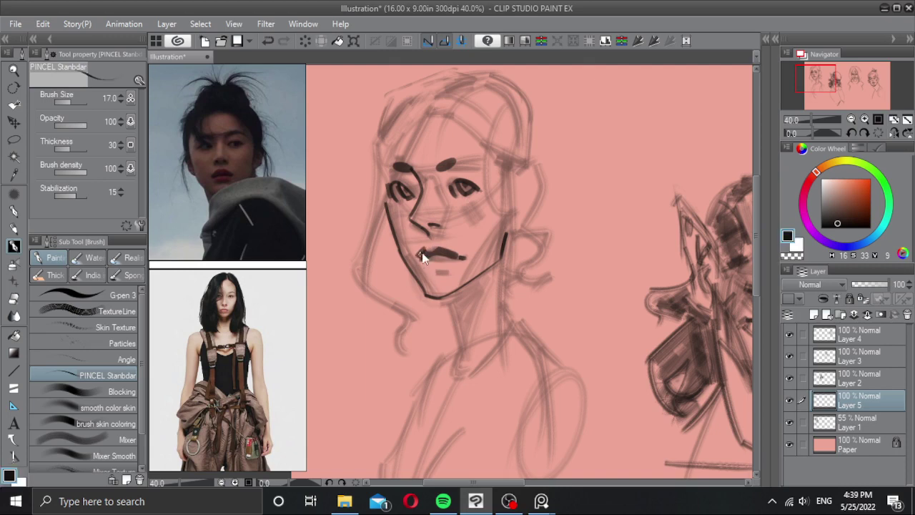
pyautogui.press('x')
pyautogui.moveTo(427, 257)
pyautogui.mouseDown()
pyautogui.moveTo(457, 259)
pyautogui.moveTo(433, 273)
pyautogui.mouseUp()
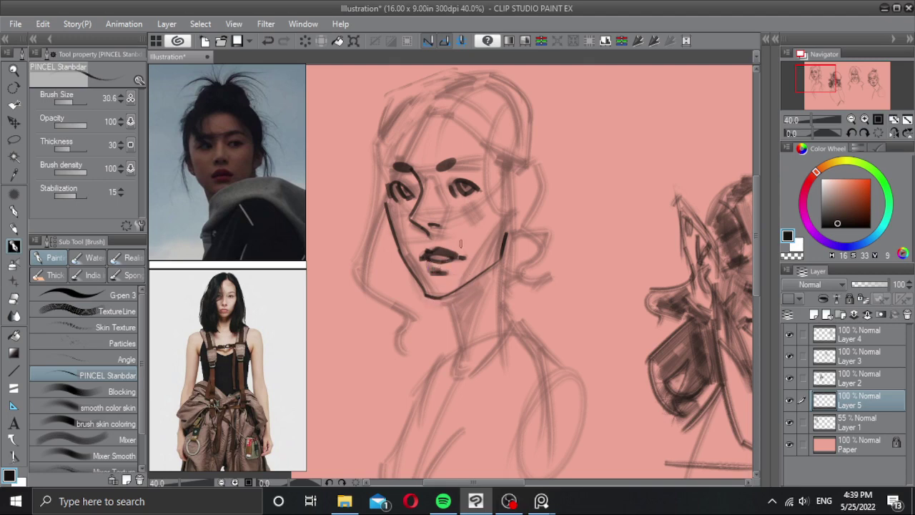
# Step: Ink the ear's angular outline beside the jaw and draw the curved inner folds above the lobe
pyautogui.moveTo(526, 175)
pyautogui.mouseDown()
pyautogui.moveTo(510, 188)
pyautogui.moveTo(530, 182)
pyautogui.moveTo(537, 208)
pyautogui.moveTo(514, 248)
pyautogui.mouseUp()
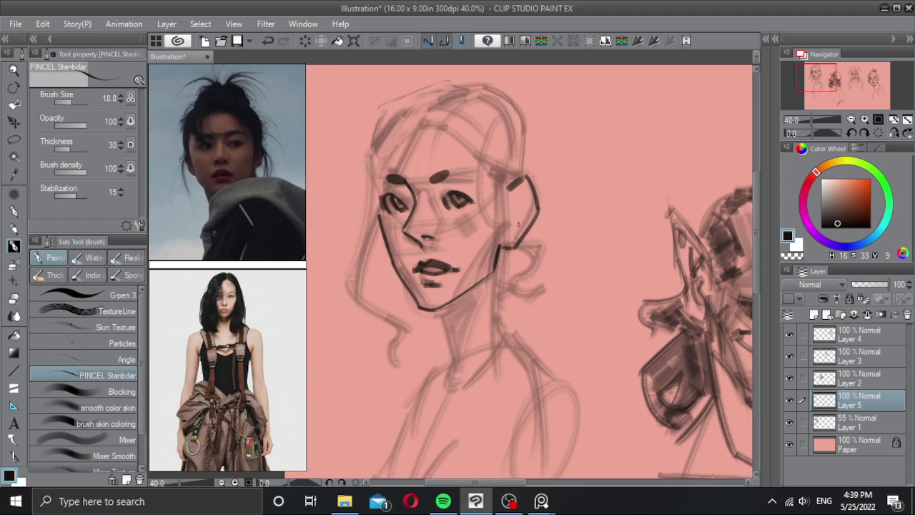
pyautogui.moveTo(524, 188)
pyautogui.mouseDown()
pyautogui.moveTo(501, 234)
pyautogui.moveTo(514, 230)
pyautogui.mouseUp()
pyautogui.hotkey('ctrl', 'z')
pyautogui.hotkey('ctrl', 'z')
pyautogui.hotkey('ctrl', 'z')
pyautogui.moveTo(518, 213)
pyautogui.mouseDown()
pyautogui.moveTo(506, 226)
pyautogui.moveTo(521, 203)
pyautogui.moveTo(517, 210)
pyautogui.mouseUp()
pyautogui.hotkey('ctrl', 'z')
pyautogui.hotkey('ctrl', 'z')
pyautogui.hotkey('ctrl', 'z')
pyautogui.hotkey('ctrl', 'z')
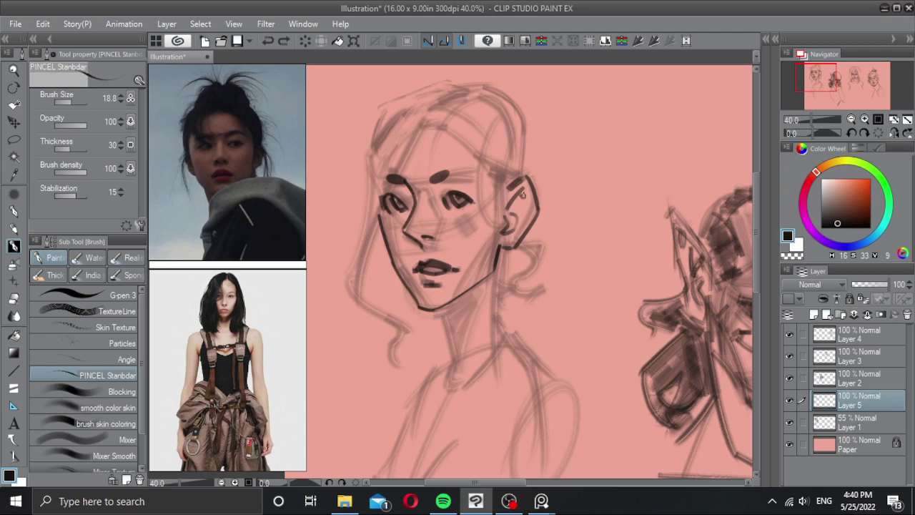
# Step: Darken the inner hollow of the ear with short shading strokes
pyautogui.moveTo(522, 193)
pyautogui.mouseDown()
pyautogui.moveTo(523, 229)
pyautogui.moveTo(534, 217)
pyautogui.moveTo(529, 198)
pyautogui.moveTo(536, 217)
pyautogui.moveTo(520, 202)
pyautogui.mouseUp()
pyautogui.hotkey('ctrl', 'z')
pyautogui.hotkey('ctrl', 'z')
pyautogui.press('c')
pyautogui.press('c')
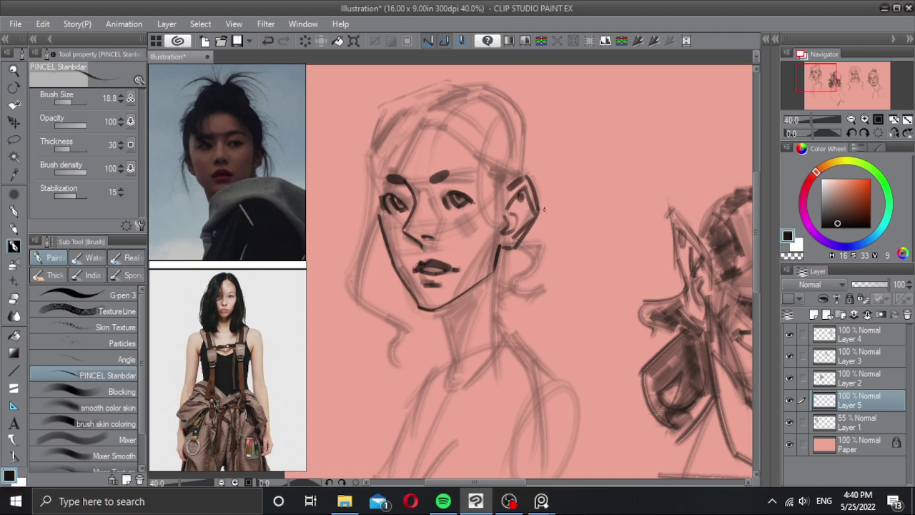
pyautogui.moveTo(511, 208); pyautogui.dragTo(522, 201)
pyautogui.hotkey('ctrl', 'z')
pyautogui.moveTo(542, 264)
pyautogui.mouseDown()
pyautogui.moveTo(527, 231)
pyautogui.moveTo(542, 223)
pyautogui.moveTo(530, 208)
pyautogui.mouseUp()
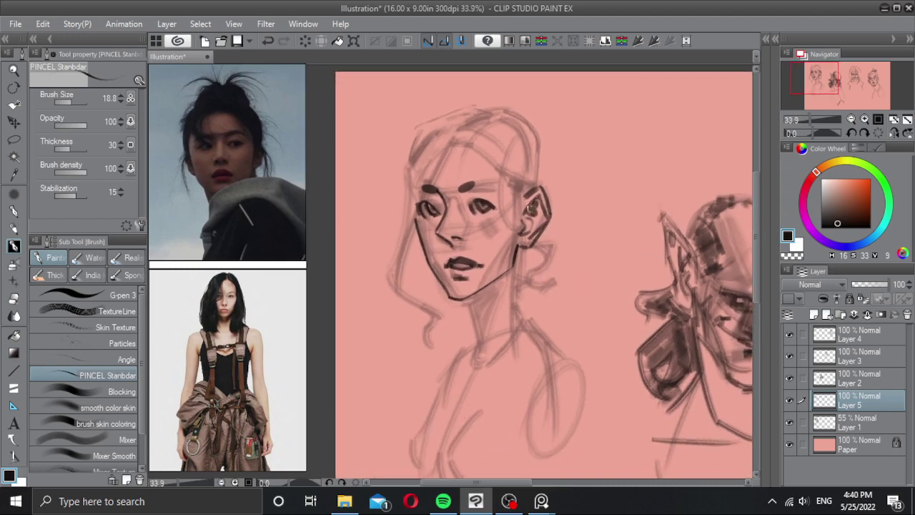
# Step: Refine the ear's outer contour by alternating between the drawing colour and transparent colour to trim the line
pyautogui.press('c')
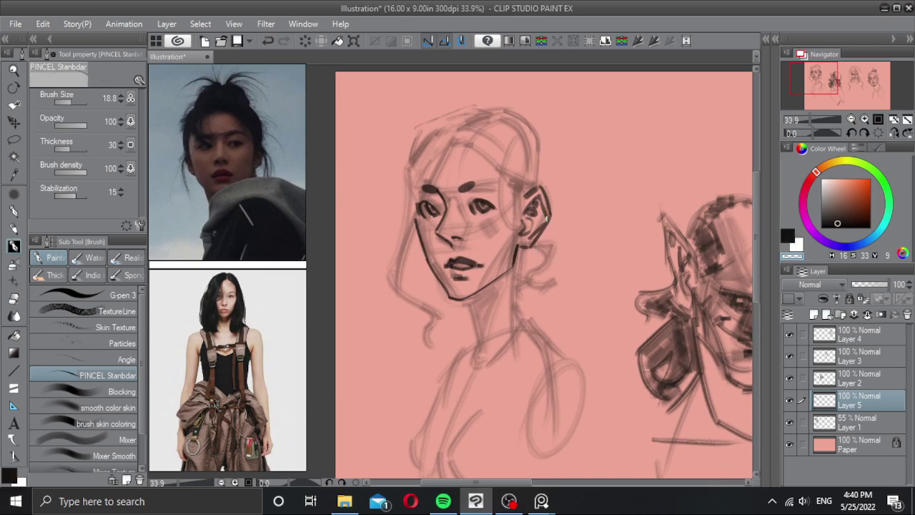
pyautogui.press('c')
pyautogui.hotkey('ctrl', 'z')
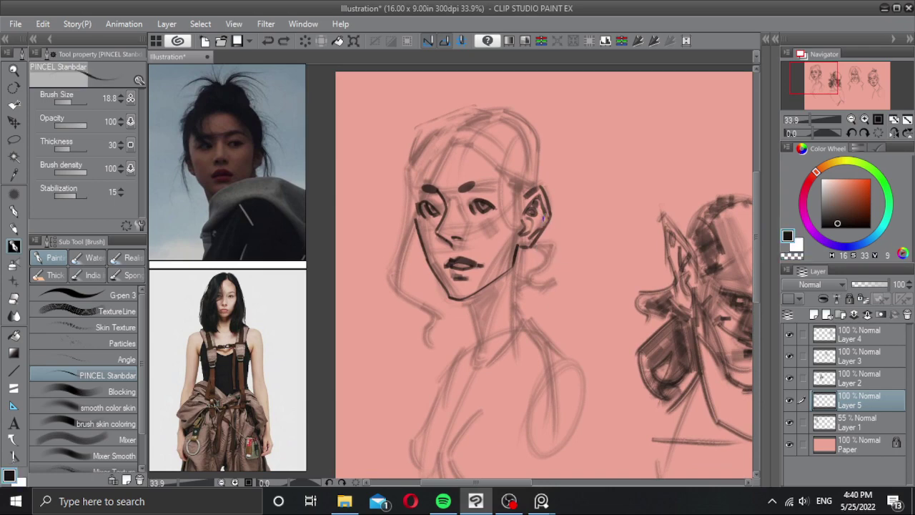
pyautogui.press('c')
pyautogui.press('c')
pyautogui.press('c')
pyautogui.press('c')
pyautogui.press('c')
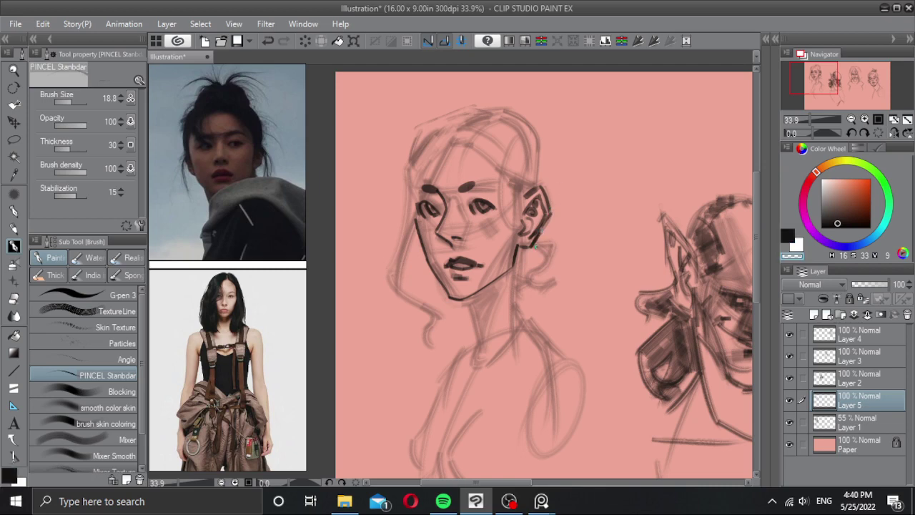
pyautogui.press('c')
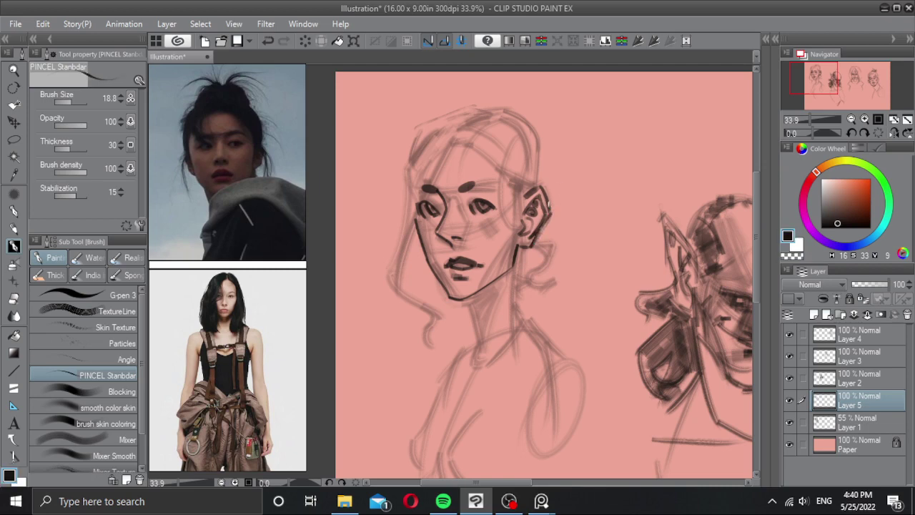
# Step: Add a new layer above the face linework and draw a long curling hair strand from the parting down past the far cheek
pyautogui.moveTo(526, 219)
pyautogui.mouseDown()
pyautogui.moveTo(527, 232)
pyautogui.moveTo(524, 206)
pyautogui.moveTo(498, 180)
pyautogui.moveTo(474, 194)
pyautogui.moveTo(451, 195)
pyautogui.moveTo(446, 186)
pyautogui.moveTo(488, 198)
pyautogui.mouseUp()
pyautogui.moveTo(488, 197); pyautogui.dragTo(461, 193)
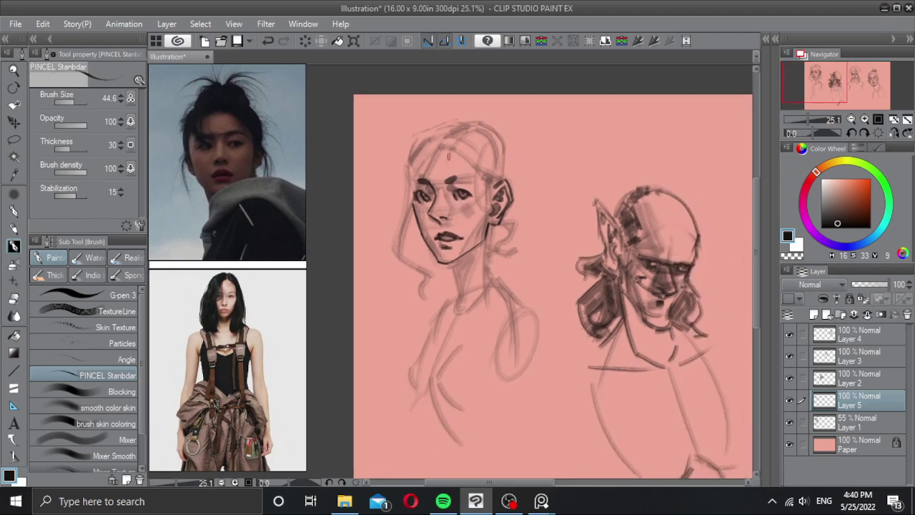
pyautogui.hotkey('ctrl', 'alt')
pyautogui.hotkey('ctrl', 'shift')
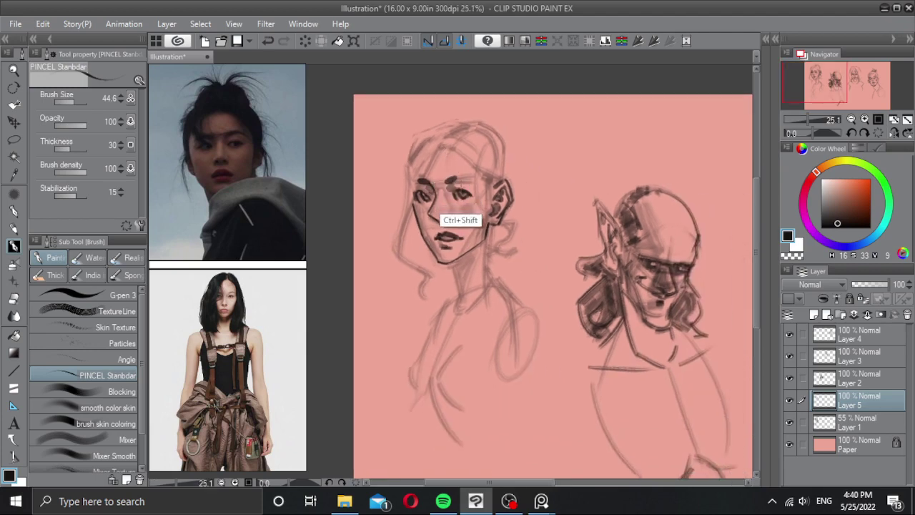
pyautogui.hotkey('ctrl', 'shift', 'n')
pyautogui.moveTo(442, 153); pyautogui.dragTo(408, 244)
pyautogui.hotkey('ctrl', 'z')
pyautogui.moveTo(447, 149)
pyautogui.mouseDown()
pyautogui.moveTo(402, 247)
pyautogui.moveTo(437, 268)
pyautogui.moveTo(429, 294)
pyautogui.mouseUp()
pyautogui.hotkey('ctrl', 'z')
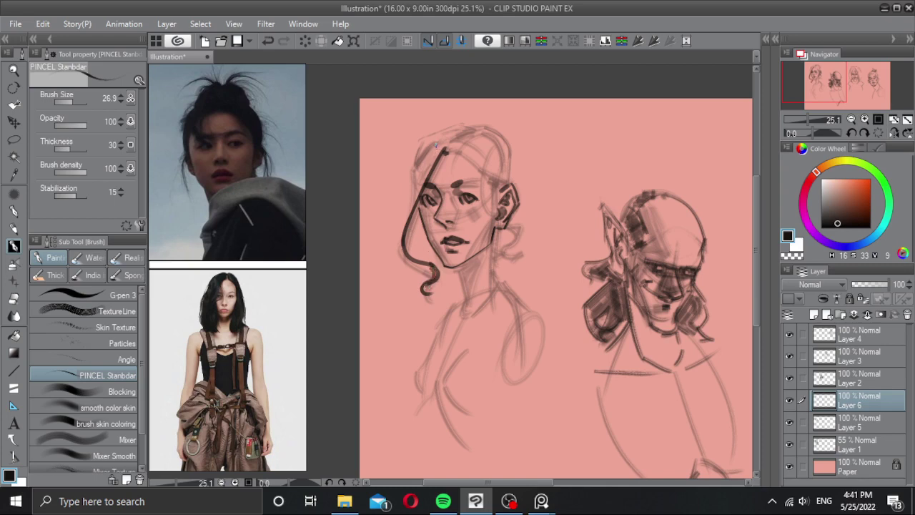
# Step: Ink the first bust's outer hair contour from the crown down beside the far strand and around the skull to the ear
pyautogui.moveTo(436, 145)
pyautogui.mouseDown()
pyautogui.moveTo(411, 172)
pyautogui.moveTo(395, 251)
pyautogui.mouseUp()
pyautogui.hotkey('ctrl', 'z')
pyautogui.hotkey('ctrl', 'z')
pyautogui.moveTo(431, 147); pyautogui.dragTo(407, 233)
pyautogui.hotkey('ctrl', 'z')
pyautogui.moveTo(411, 174); pyautogui.dragTo(406, 233)
pyautogui.moveTo(421, 154)
pyautogui.mouseDown()
pyautogui.moveTo(421, 139)
pyautogui.moveTo(491, 128)
pyautogui.moveTo(513, 153)
pyautogui.moveTo(505, 179)
pyautogui.mouseUp()
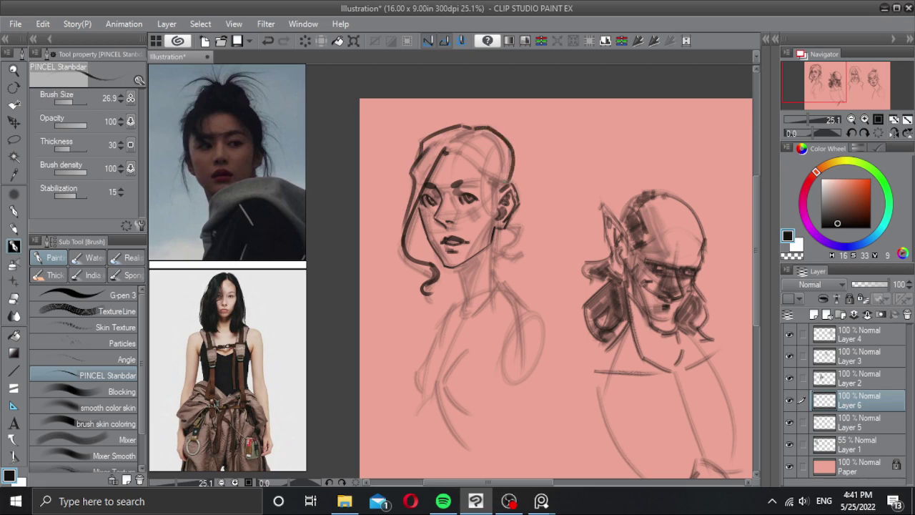
# Step: Draw the hairline sweeping from the parting to the ear, the curl behind the earlobe and the back line of the neck
pyautogui.scroll(1, 510, 191)
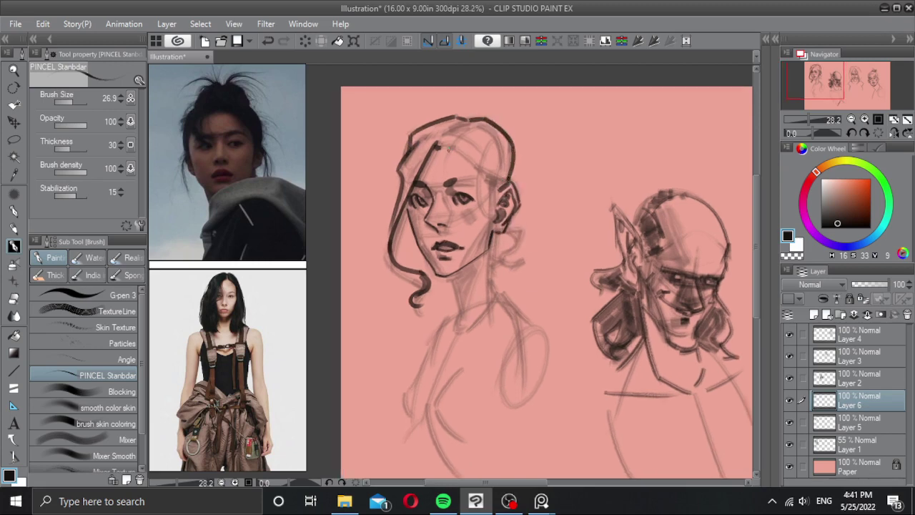
pyautogui.moveTo(449, 149); pyautogui.dragTo(500, 189)
pyautogui.hotkey('ctrl', 'z')
pyautogui.moveTo(440, 148); pyautogui.dragTo(495, 182)
pyautogui.hotkey('ctrl', 'z')
pyautogui.moveTo(438, 145)
pyautogui.mouseDown()
pyautogui.moveTo(502, 190)
pyautogui.moveTo(495, 196)
pyautogui.moveTo(491, 182)
pyautogui.moveTo(491, 216)
pyautogui.moveTo(521, 233)
pyautogui.moveTo(495, 304)
pyautogui.moveTo(460, 250)
pyautogui.moveTo(466, 286)
pyautogui.mouseUp()
pyautogui.hotkey('ctrl', 'z')
pyautogui.hotkey('ctrl', 'z')
pyautogui.hotkey('ctrl', 'z')
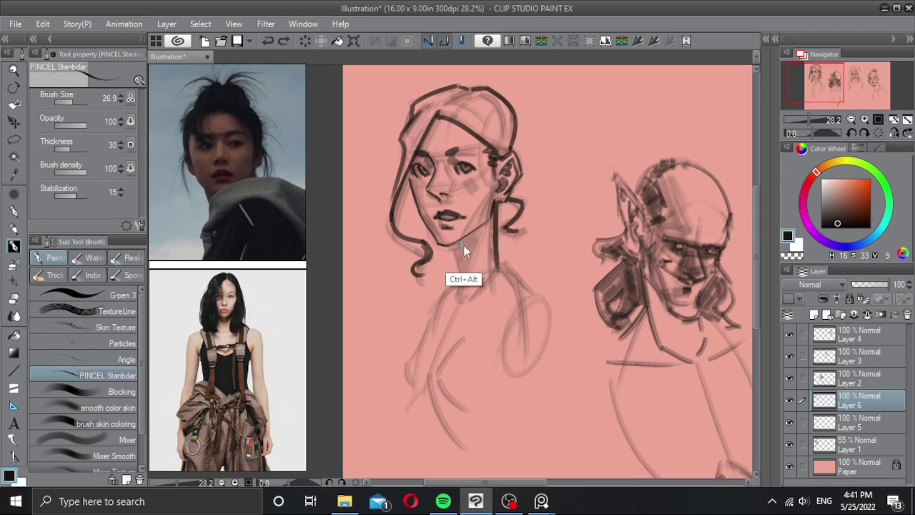
# Step: Ink the front line of the neck descending from beneath the chin
pyautogui.moveTo(464, 245)
pyautogui.mouseDown()
pyautogui.moveTo(462, 277)
pyautogui.moveTo(465, 251)
pyautogui.moveTo(483, 261)
pyautogui.moveTo(463, 220)
pyautogui.moveTo(468, 227)
pyautogui.mouseUp()
pyautogui.hotkey('ctrl', 'z')
pyautogui.hotkey('ctrl', 'z')
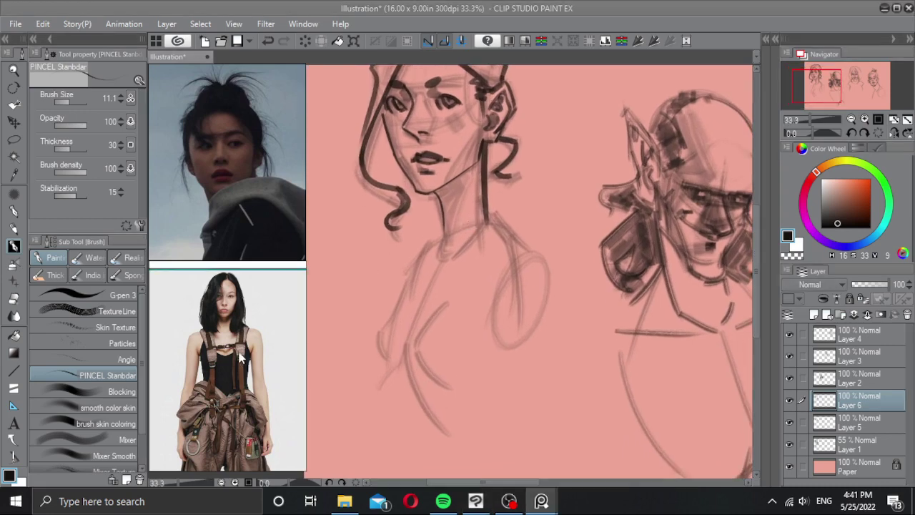
# Step: Trim the lower end of the back neck line with transparent colour and ink the slope down to the near shoulder
pyautogui.scroll(-2, 240, 359)
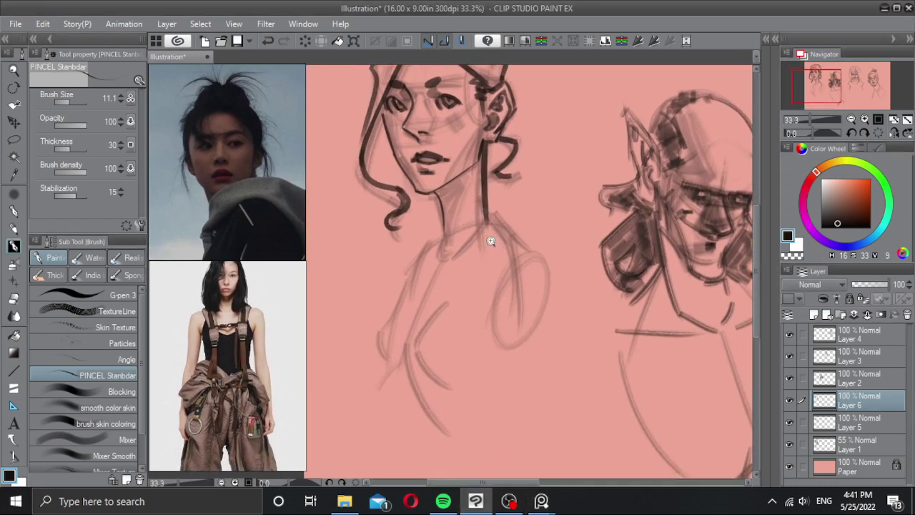
pyautogui.scroll(-1, 490, 239)
pyautogui.moveTo(476, 194); pyautogui.dragTo(509, 238)
pyautogui.hotkey('ctrl', 'z')
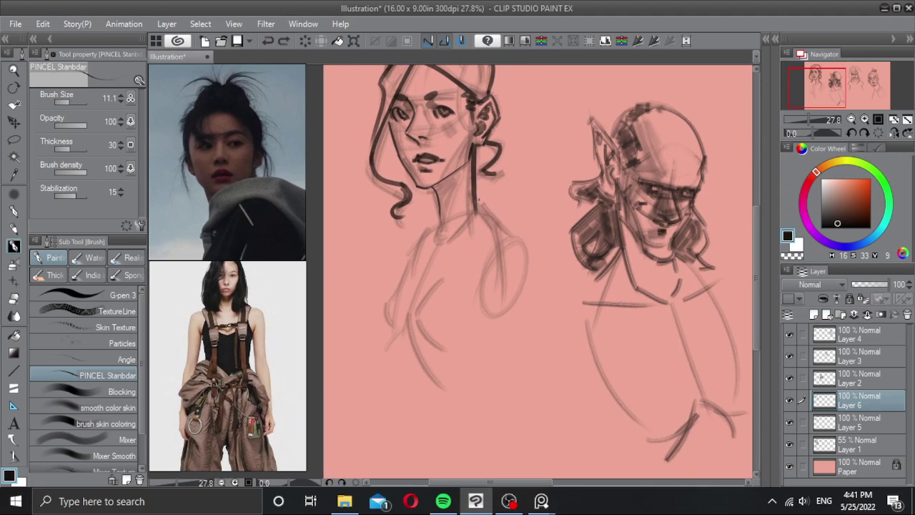
pyautogui.press('c')
pyautogui.moveTo(475, 199); pyautogui.dragTo(475, 212)
pyautogui.moveTo(475, 213)
pyautogui.mouseDown()
pyautogui.moveTo(480, 202)
pyautogui.moveTo(505, 234)
pyautogui.mouseUp()
pyautogui.press('c')
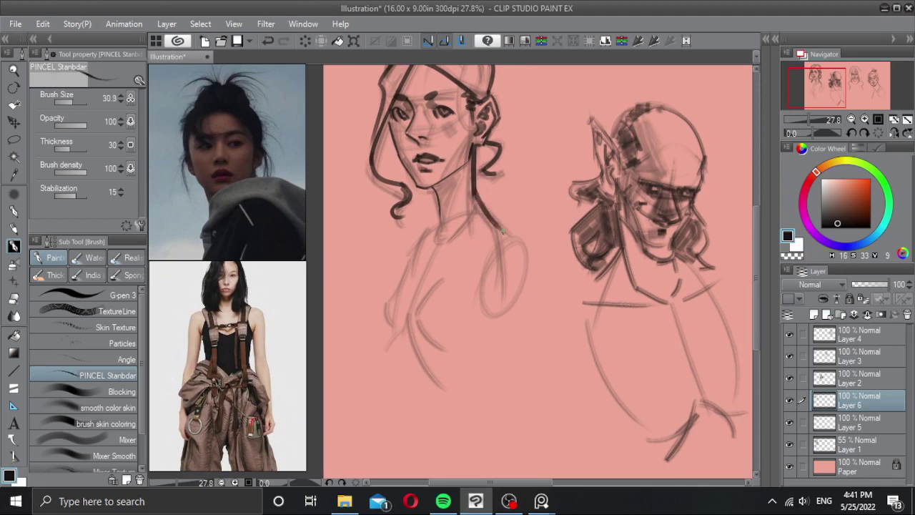
pyautogui.hotkey('ctrl', 'z')
pyautogui.moveTo(473, 184); pyautogui.dragTo(513, 237)
pyautogui.hotkey('ctrl', 'z')
pyautogui.moveTo(474, 183)
pyautogui.mouseDown()
pyautogui.moveTo(512, 230)
pyautogui.moveTo(526, 275)
pyautogui.moveTo(509, 257)
pyautogui.mouseUp()
pyautogui.hotkey('ctrl', 'z')
pyautogui.hotkey('ctrl', 'z')
# Step: Try to outline the near arm with inner and outer contours descending from the shoulder
pyautogui.moveTo(504, 206)
pyautogui.mouseDown()
pyautogui.moveTo(517, 218)
pyautogui.moveTo(527, 284)
pyautogui.moveTo(512, 305)
pyautogui.mouseUp()
pyautogui.scroll(-2, 518, 241)
pyautogui.hotkey('ctrl', 'z')
pyautogui.hotkey('ctrl', 'z')
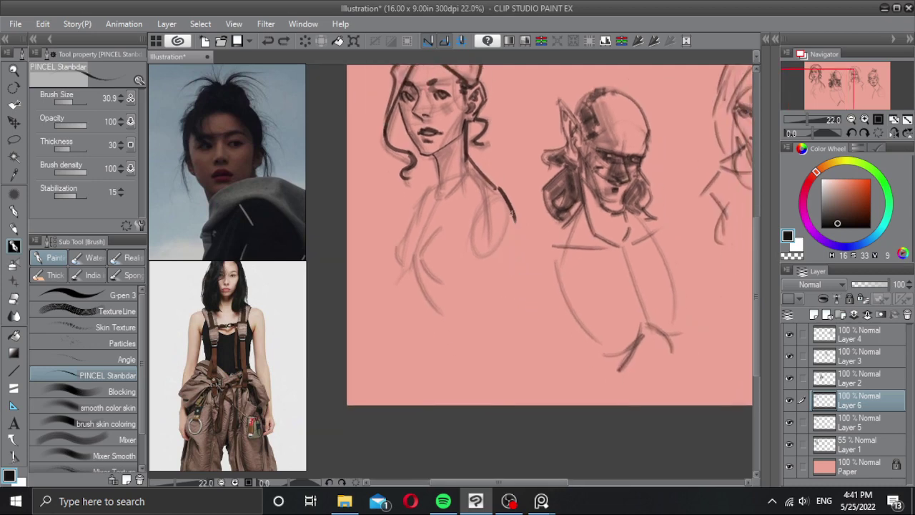
pyautogui.moveTo(499, 188); pyautogui.dragTo(498, 312)
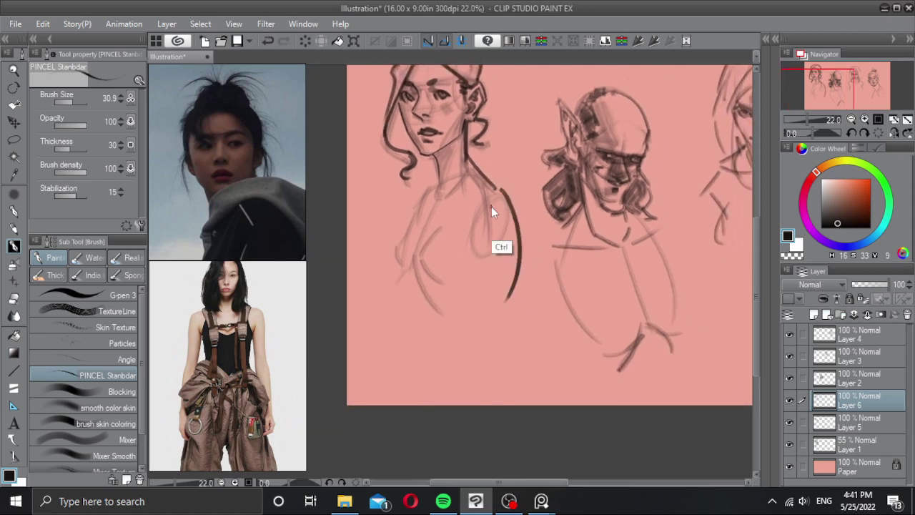
pyautogui.hotkey('ctrl', 'z')
pyautogui.moveTo(493, 193)
pyautogui.mouseDown()
pyautogui.moveTo(477, 228)
pyautogui.moveTo(493, 277)
pyautogui.mouseUp()
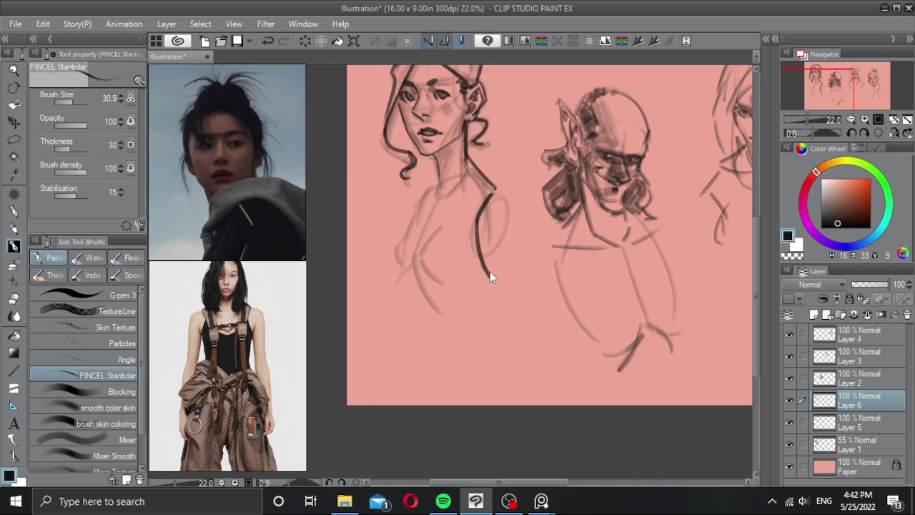
pyautogui.hotkey('ctrl', 'z')
pyautogui.moveTo(494, 193)
pyautogui.mouseDown()
pyautogui.moveTo(477, 270)
pyautogui.moveTo(491, 325)
pyautogui.mouseUp()
pyautogui.moveTo(507, 205); pyautogui.dragTo(509, 314)
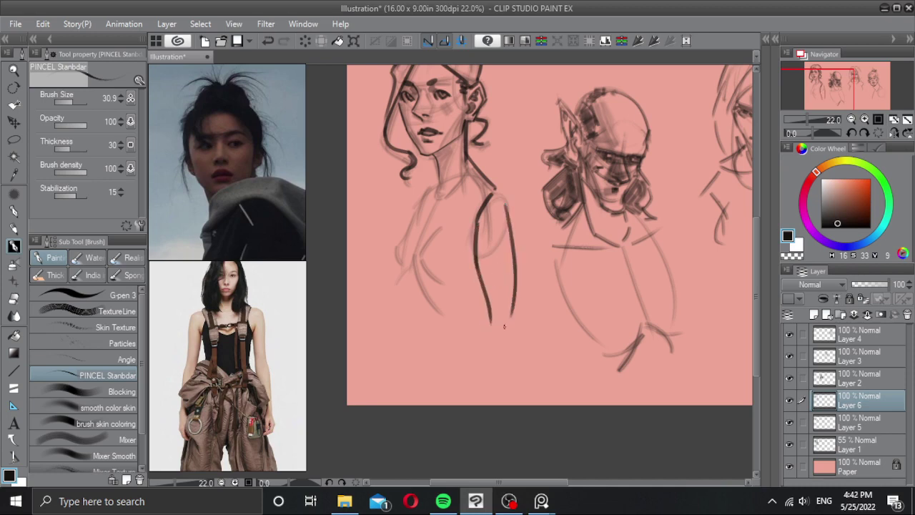
pyautogui.hotkey('ctrl', 'z')
pyautogui.moveTo(506, 208)
pyautogui.mouseDown()
pyautogui.moveTo(513, 278)
pyautogui.moveTo(492, 277)
pyautogui.moveTo(531, 257)
pyautogui.moveTo(511, 229)
pyautogui.mouseUp()
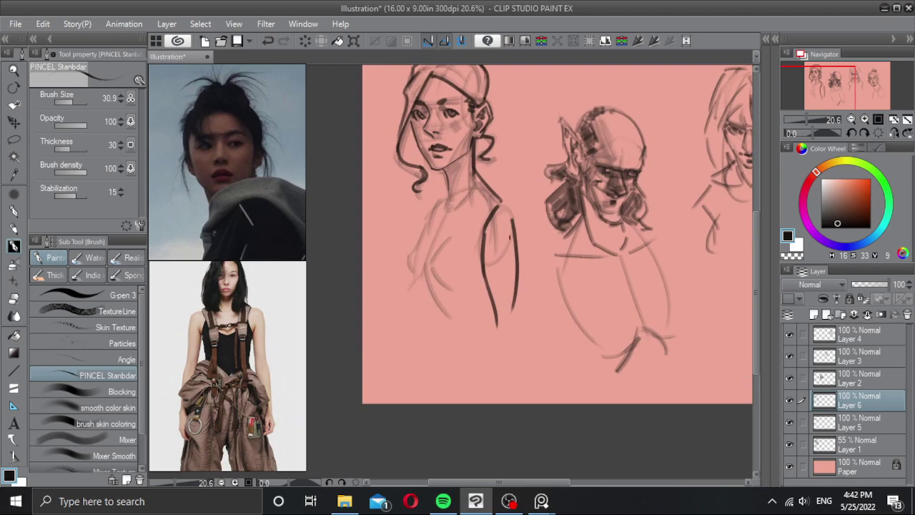
pyautogui.hotkey('ctrl', 'z')
pyautogui.hotkey('ctrl', 'z')
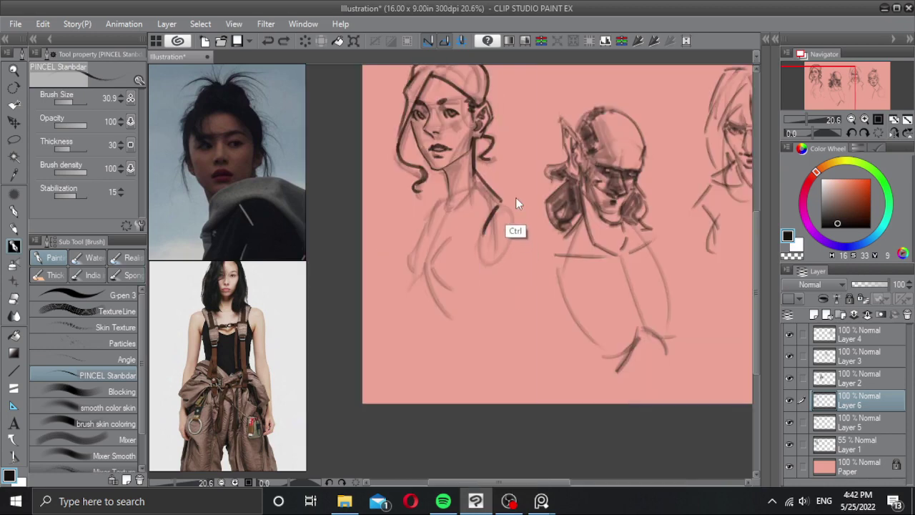
pyautogui.hotkey('ctrl', 'z')
# Step: Draw a short collarbone line running to the shoulder tip and outline the inner contour of the near arm
pyautogui.moveTo(472, 209); pyautogui.dragTo(502, 203)
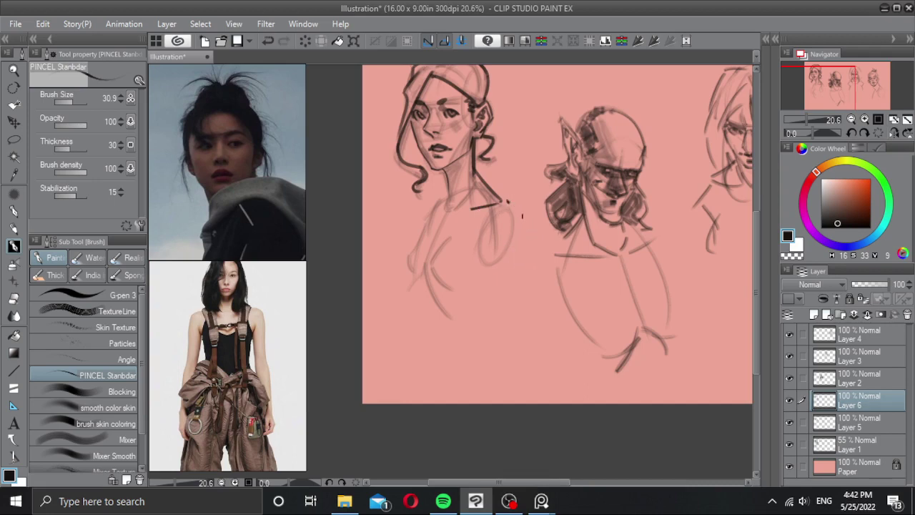
pyautogui.moveTo(516, 206)
pyautogui.mouseDown()
pyautogui.moveTo(523, 244)
pyautogui.moveTo(526, 234)
pyautogui.moveTo(513, 297)
pyautogui.mouseUp()
pyautogui.hotkey('ctrl', 'z')
pyautogui.hotkey('ctrl', 'z')
pyautogui.hotkey('ctrl', 'z')
pyautogui.moveTo(517, 207); pyautogui.dragTo(507, 271)
pyautogui.moveTo(504, 204); pyautogui.dragTo(489, 266)
pyautogui.hotkey('ctrl', 'z')
pyautogui.moveTo(490, 216); pyautogui.dragTo(498, 298)
pyautogui.hotkey('ctrl', 'z')
pyautogui.moveTo(486, 267); pyautogui.dragTo(502, 328)
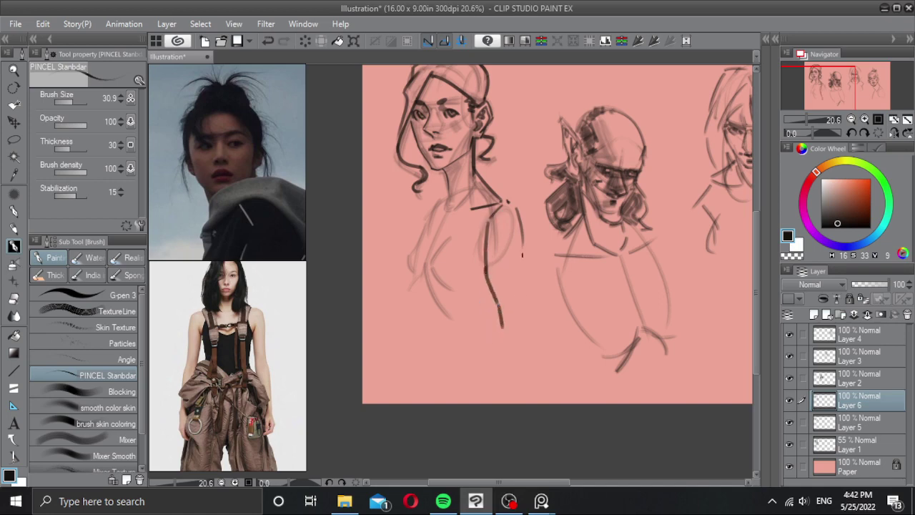
# Step: Draw the near arm's long outer contour and a short torso line beside the inner arm
pyautogui.moveTo(519, 216); pyautogui.dragTo(523, 326)
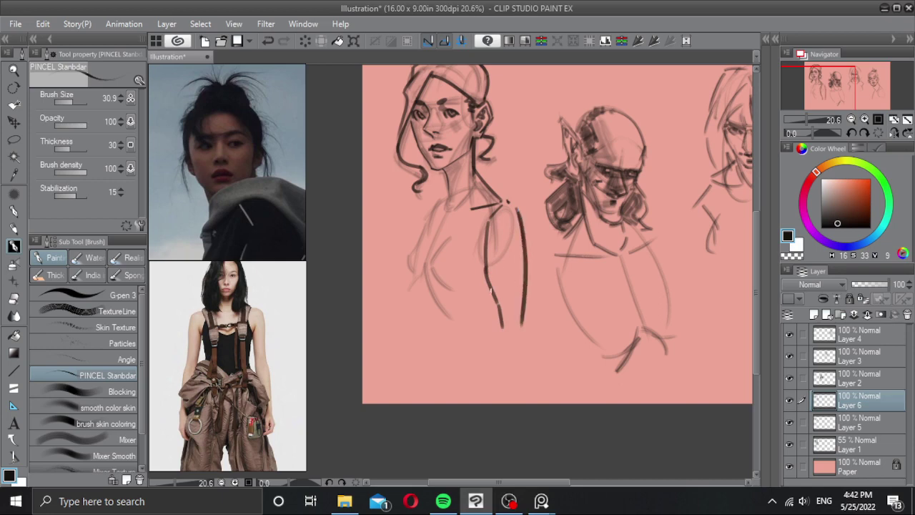
pyautogui.scroll(-1, 491, 304)
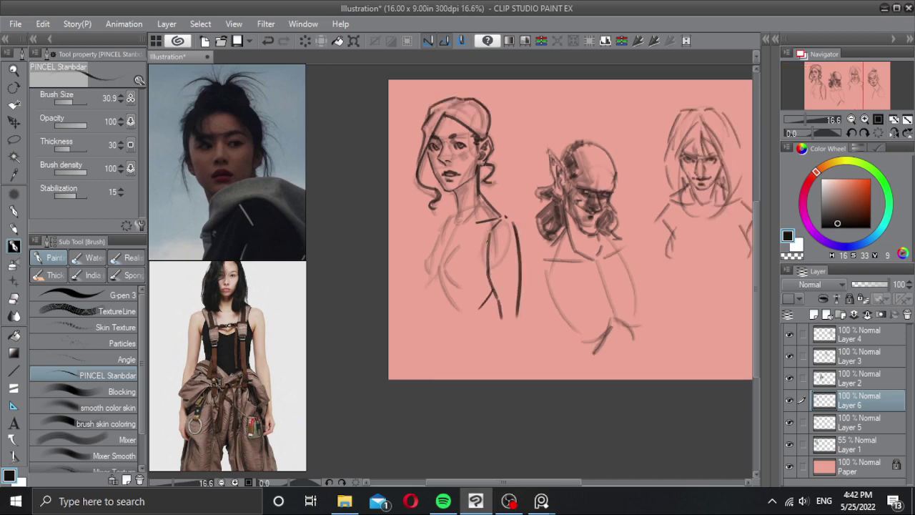
pyautogui.scroll(1, 476, 246)
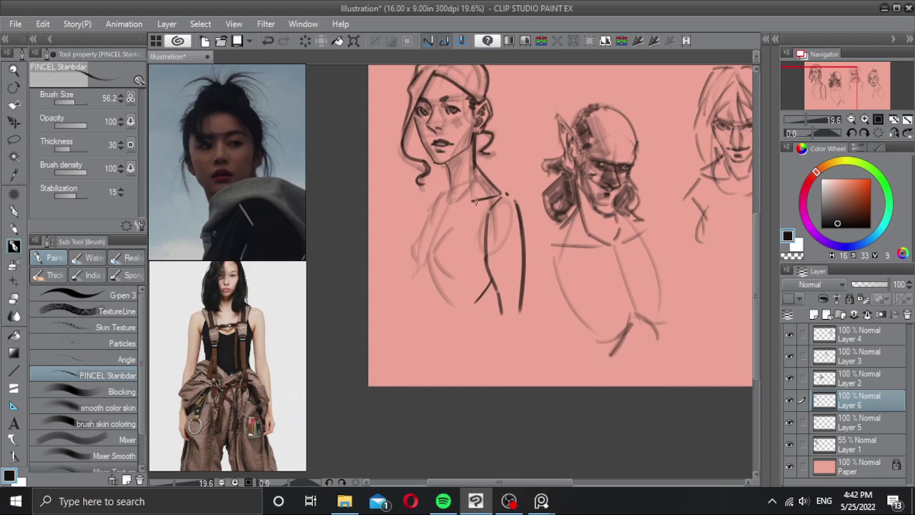
# Step: Erase the upper part of the outer arm line with transparent colour and redraw the rounded shoulder at brush size 19.1
pyautogui.moveTo(479, 223); pyautogui.dragTo(475, 241)
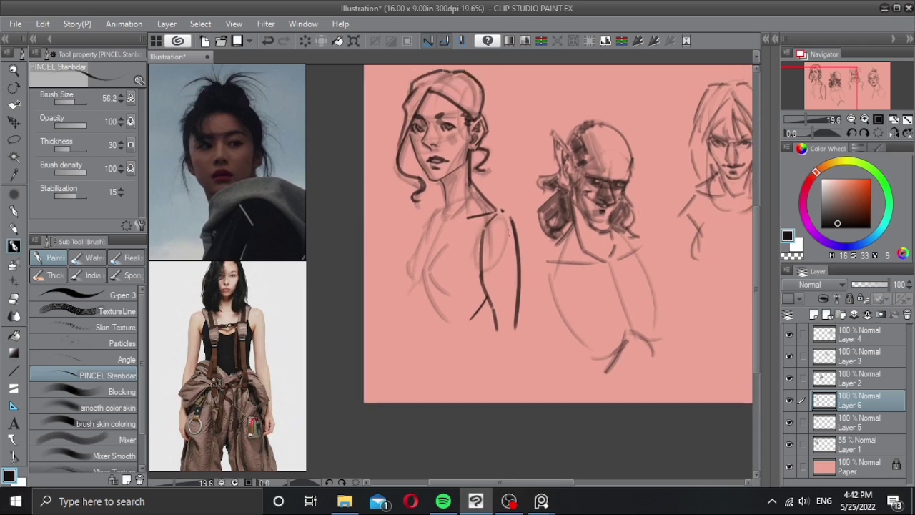
pyautogui.press('c')
pyautogui.moveTo(504, 207); pyautogui.dragTo(519, 290)
pyautogui.press('c')
pyautogui.moveTo(513, 223)
pyautogui.keyDown('ctrl'); pyautogui.keyDown('alt'); pyautogui.mouseDown()
pyautogui.moveTo(495, 222)
pyautogui.moveTo(519, 277)
pyautogui.mouseUp(); pyautogui.keyUp('alt'); pyautogui.keyUp('ctrl')
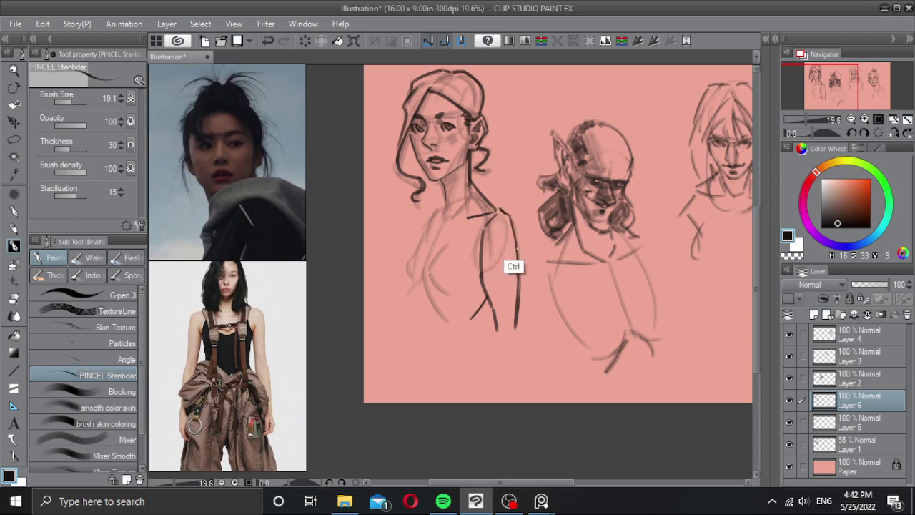
pyautogui.hotkey('ctrl', 'z')
pyautogui.moveTo(510, 216); pyautogui.dragTo(519, 297)
# Step: Refine the lower outer arm contour by alternating between the drawing colour and transparent colour to thin its edges
pyautogui.press('c')
pyautogui.moveTo(515, 262); pyautogui.dragTo(516, 303)
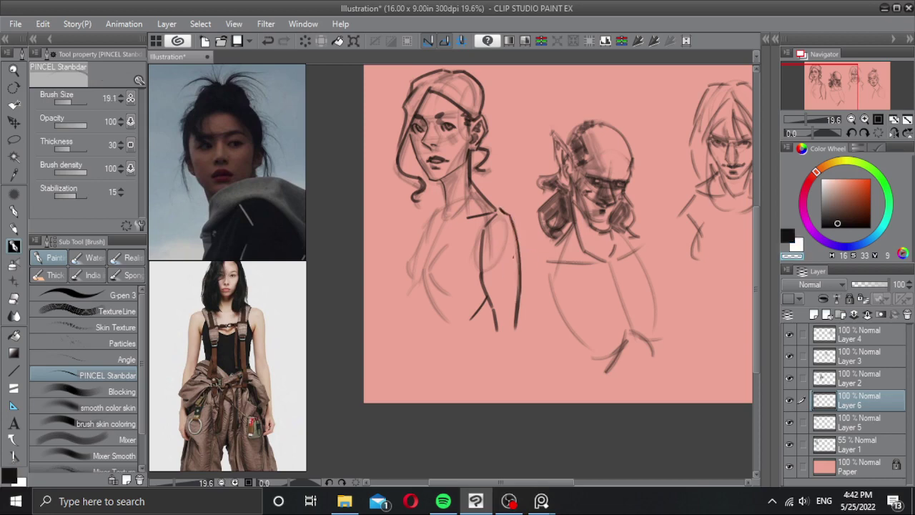
pyautogui.press('c')
pyautogui.moveTo(520, 246); pyautogui.dragTo(522, 319)
pyautogui.hotkey('ctrl', 'z')
pyautogui.press('c')
pyautogui.moveTo(522, 269); pyautogui.dragTo(522, 306)
pyautogui.moveTo(522, 275); pyautogui.dragTo(518, 324)
pyautogui.moveTo(520, 292); pyautogui.dragTo(517, 328)
pyautogui.press('c')
pyautogui.press('c')
pyautogui.press('c')
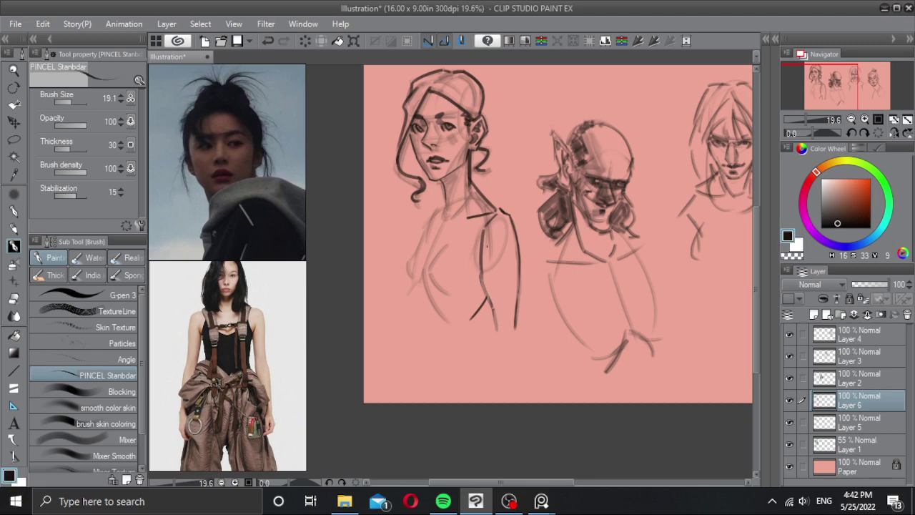
# Step: Rework the lower part of the near arm's inner contour with thin strokes beside the torso
pyautogui.moveTo(486, 249); pyautogui.dragTo(495, 299)
pyautogui.hotkey('ctrl', 'z')
pyautogui.moveTo(484, 252)
pyautogui.mouseDown()
pyautogui.moveTo(493, 327)
pyautogui.moveTo(489, 300)
pyautogui.moveTo(492, 315)
pyautogui.mouseUp()
pyautogui.hotkey('ctrl', 'z')
pyautogui.press('c')
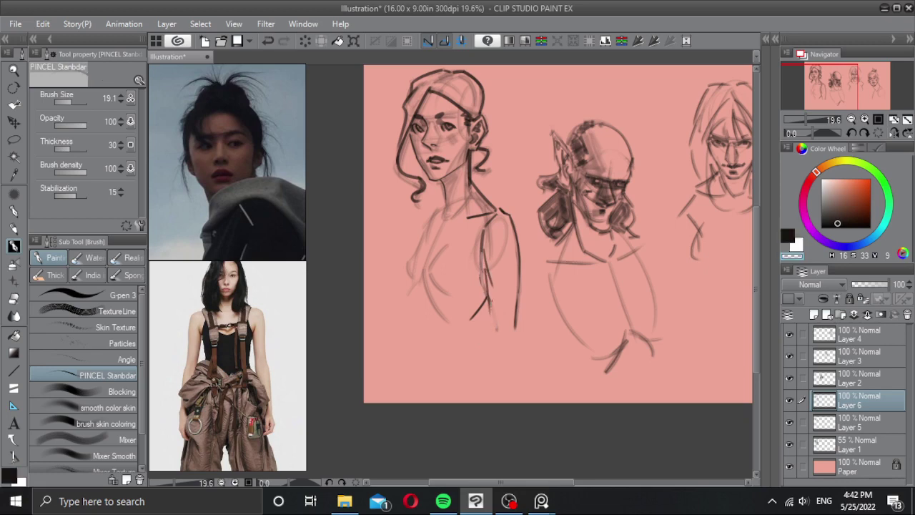
pyautogui.press('c')
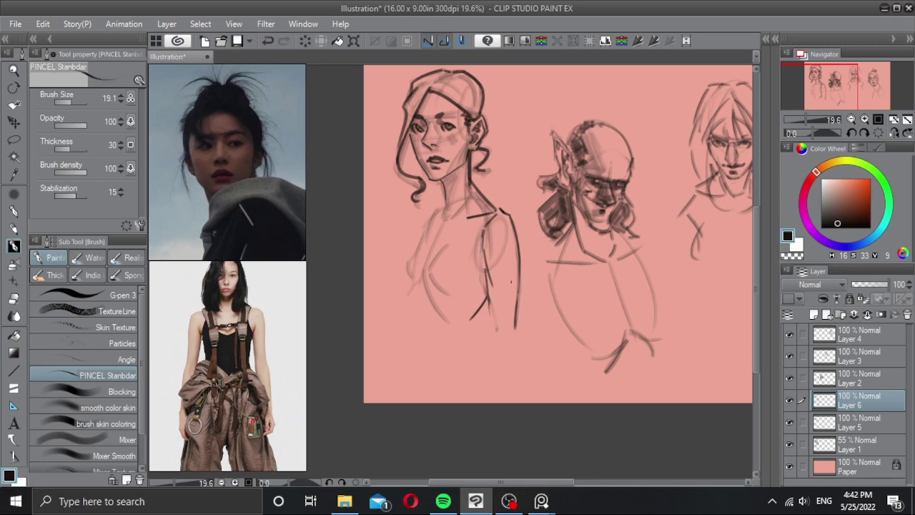
pyautogui.hotkey('ctrl', 'z')
# Step: Shade a curved band along the inner side and across the lower part of the near upper arm at brush size 125.1
pyautogui.moveTo(500, 293)
pyautogui.mouseDown()
pyautogui.moveTo(515, 289)
pyautogui.moveTo(499, 289)
pyautogui.moveTo(512, 291)
pyautogui.moveTo(507, 280)
pyautogui.moveTo(538, 256)
pyautogui.moveTo(523, 279)
pyautogui.mouseUp()
pyautogui.hotkey('ctrl', 'z')
pyautogui.hotkey('ctrl', 'z')
pyautogui.moveTo(524, 281)
pyautogui.mouseDown()
pyautogui.moveTo(514, 296)
pyautogui.moveTo(498, 290)
pyautogui.moveTo(509, 262)
pyautogui.mouseUp()
pyautogui.moveTo(509, 260)
pyautogui.mouseDown()
pyautogui.moveTo(519, 284)
pyautogui.moveTo(533, 279)
pyautogui.moveTo(523, 315)
pyautogui.moveTo(523, 251)
pyautogui.moveTo(529, 315)
pyautogui.moveTo(535, 308)
pyautogui.moveTo(513, 287)
pyautogui.moveTo(530, 302)
pyautogui.moveTo(516, 271)
pyautogui.moveTo(527, 261)
pyautogui.moveTo(516, 250)
pyautogui.mouseUp()
pyautogui.hotkey('ctrl', 'z')
pyautogui.hotkey('ctrl', 'z')
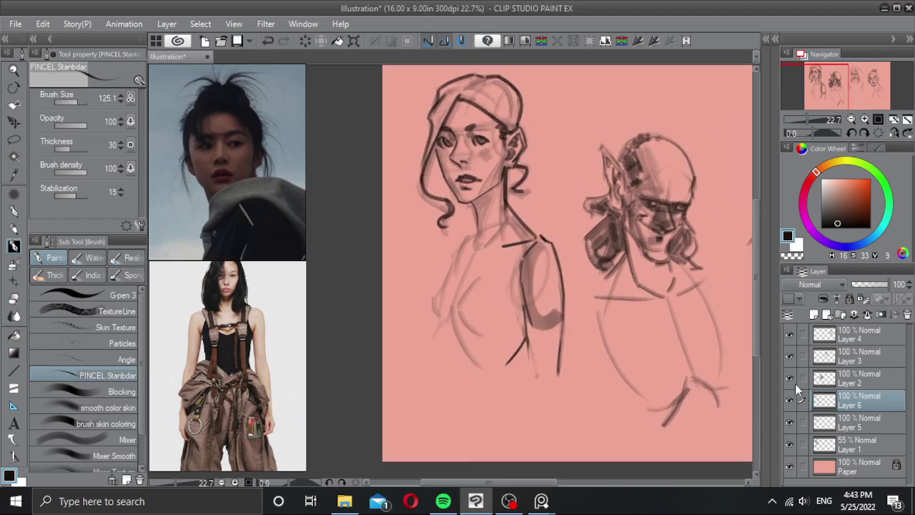
# Step: Add a new layer above the body linework and draw guide lines for both straps of the top at brush size 27.3
pyautogui.click(790, 398)
pyautogui.click(790, 398)
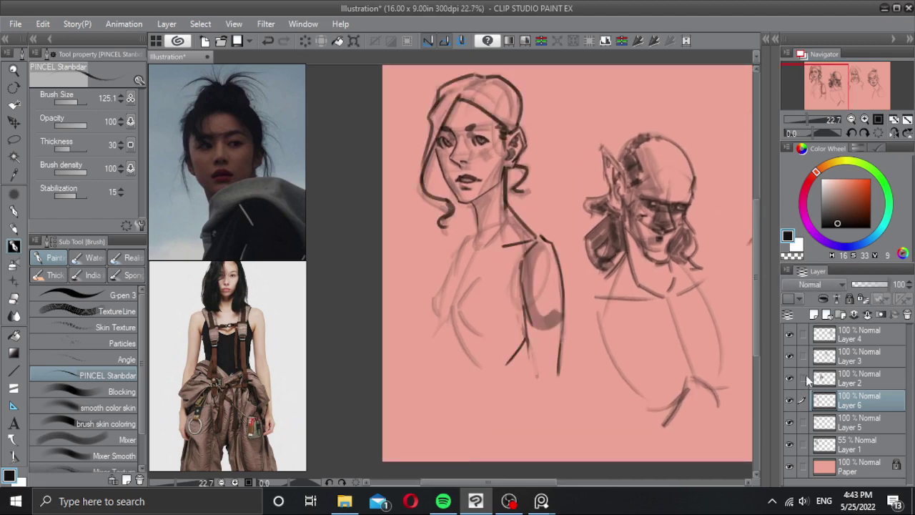
pyautogui.click(814, 315)
pyautogui.moveTo(464, 249)
pyautogui.mouseDown()
pyautogui.moveTo(454, 227)
pyautogui.moveTo(477, 207)
pyautogui.moveTo(440, 248)
pyautogui.mouseUp()
pyautogui.keyDown('ctrl'); pyautogui.click(478, 225); pyautogui.keyUp('ctrl')
pyautogui.hotkey('ctrl', 'z')
pyautogui.moveTo(466, 194); pyautogui.dragTo(438, 256)
pyautogui.hotkey('ctrl', 'z')
pyautogui.moveTo(510, 196)
pyautogui.mouseDown()
pyautogui.moveTo(485, 263)
pyautogui.moveTo(493, 236)
pyautogui.moveTo(492, 260)
pyautogui.mouseUp()
pyautogui.hotkey('ctrl', 'z')
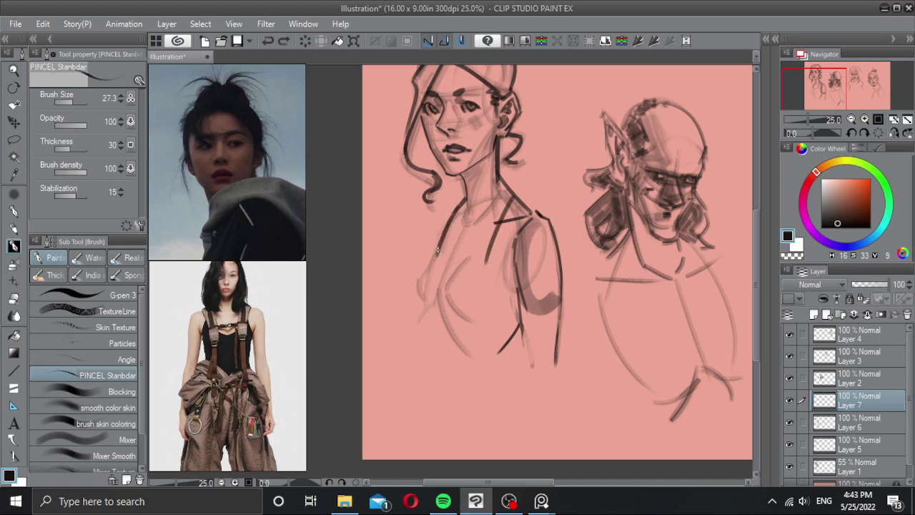
# Step: Draw the top's straight neckline between the straps and its angular edge down the far side of the torso
pyautogui.moveTo(436, 253)
pyautogui.mouseDown()
pyautogui.moveTo(478, 255)
pyautogui.moveTo(421, 272)
pyautogui.mouseUp()
pyautogui.moveTo(422, 269); pyautogui.dragTo(416, 307)
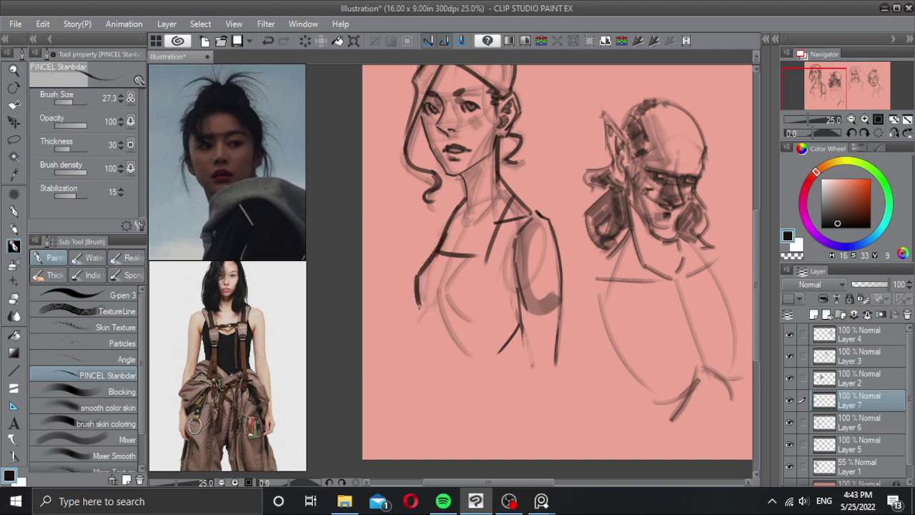
pyautogui.hotkey('ctrl', 'z')
pyautogui.moveTo(419, 270)
pyautogui.mouseDown()
pyautogui.moveTo(414, 302)
pyautogui.moveTo(422, 289)
pyautogui.moveTo(409, 331)
pyautogui.moveTo(446, 316)
pyautogui.moveTo(436, 294)
pyautogui.mouseUp()
pyautogui.hotkey('ctrl', 'z')
pyautogui.hotkey('ctrl', 'z')
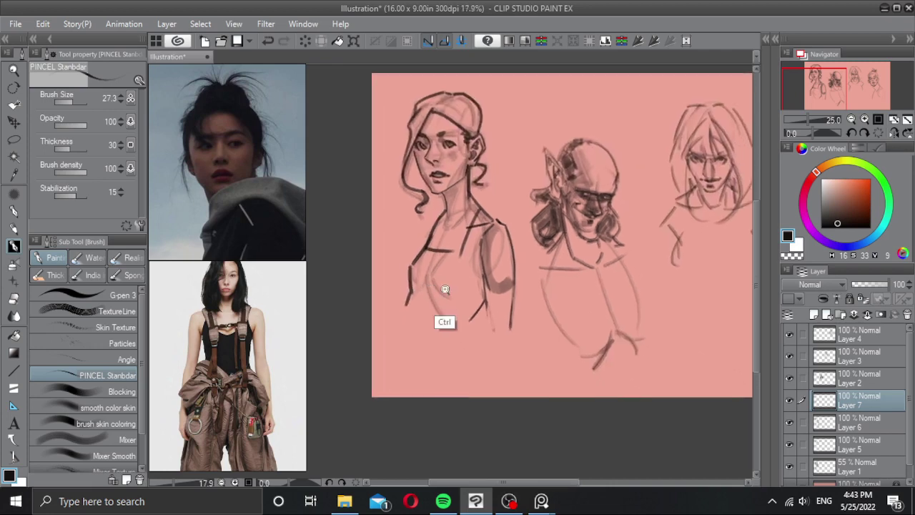
pyautogui.scroll(1, 445, 289)
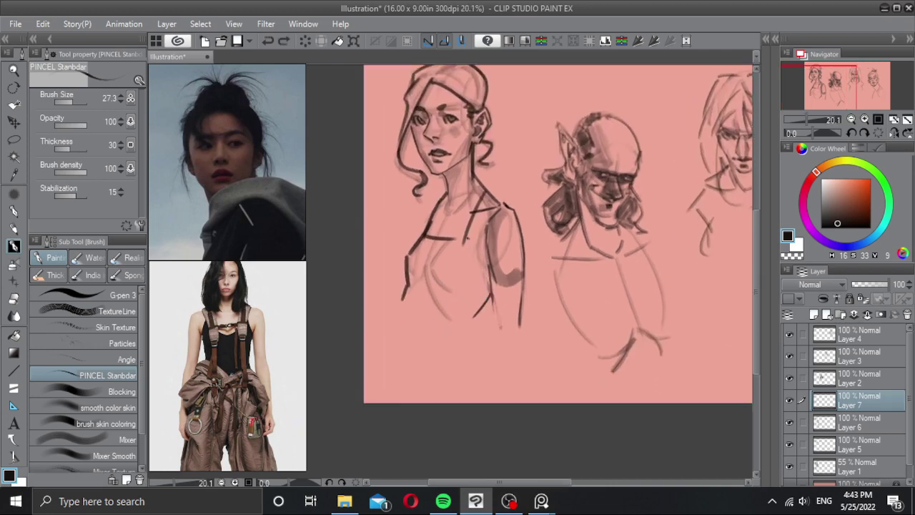
# Step: Draw the top's armhole edge below the near strap, thicken the straps and shade the bodice dark at brush size 123.6
pyautogui.moveTo(467, 239); pyautogui.dragTo(489, 265)
pyautogui.scroll(1, 468, 211)
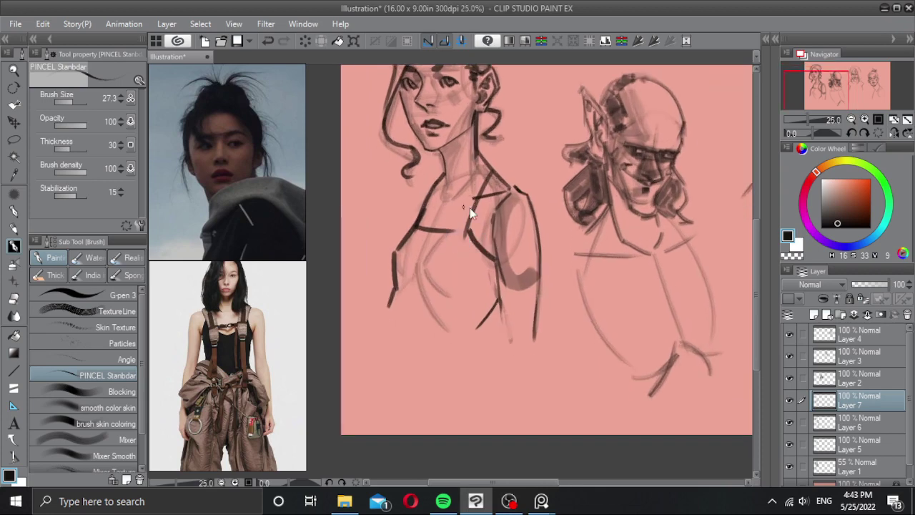
pyautogui.moveTo(492, 165)
pyautogui.mouseDown()
pyautogui.moveTo(470, 231)
pyautogui.moveTo(420, 226)
pyautogui.moveTo(440, 222)
pyautogui.moveTo(399, 263)
pyautogui.moveTo(398, 295)
pyautogui.moveTo(411, 244)
pyautogui.moveTo(464, 244)
pyautogui.moveTo(416, 254)
pyautogui.moveTo(434, 248)
pyautogui.moveTo(411, 296)
pyautogui.moveTo(452, 252)
pyautogui.moveTo(432, 299)
pyautogui.moveTo(440, 292)
pyautogui.moveTo(475, 306)
pyautogui.moveTo(488, 296)
pyautogui.moveTo(490, 273)
pyautogui.moveTo(465, 245)
pyautogui.moveTo(484, 286)
pyautogui.moveTo(471, 285)
pyautogui.moveTo(456, 248)
pyautogui.moveTo(426, 243)
pyautogui.mouseUp()
pyautogui.press('[')
pyautogui.press(']')
pyautogui.press(']')
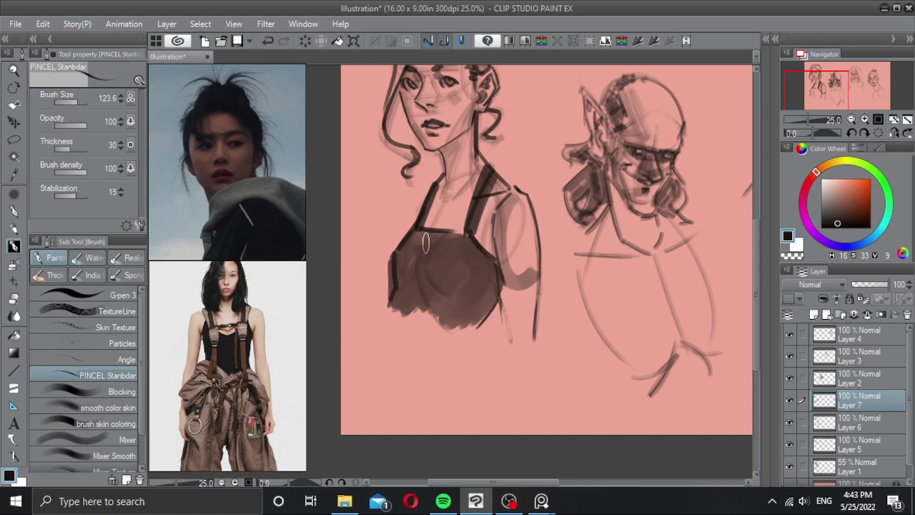
# Step: Fill the near shoulder strap with solid black at brush size 63.3
pyautogui.scroll(-3, 453, 258)
pyautogui.scroll(1, 455, 257)
pyautogui.press('x')
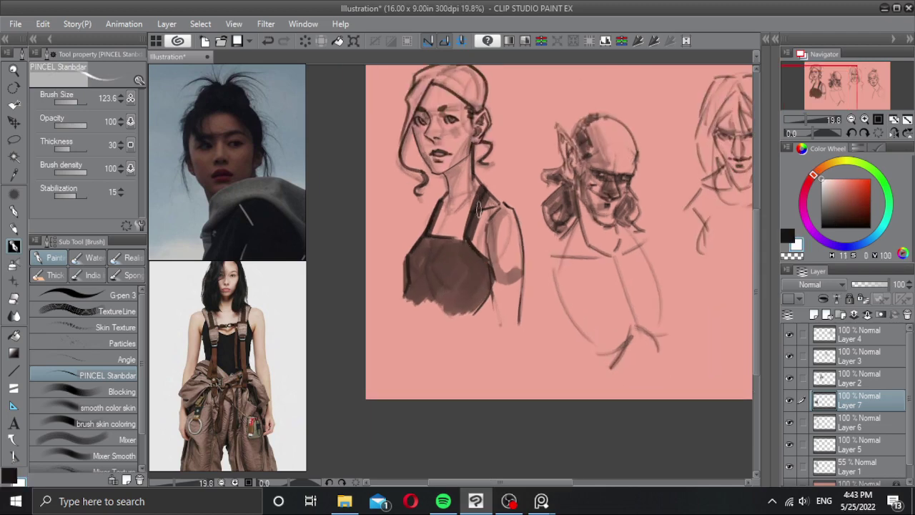
pyautogui.keyDown('alt'); pyautogui.click(478, 213); pyautogui.keyUp('alt')
pyautogui.scroll(1, 472, 229)
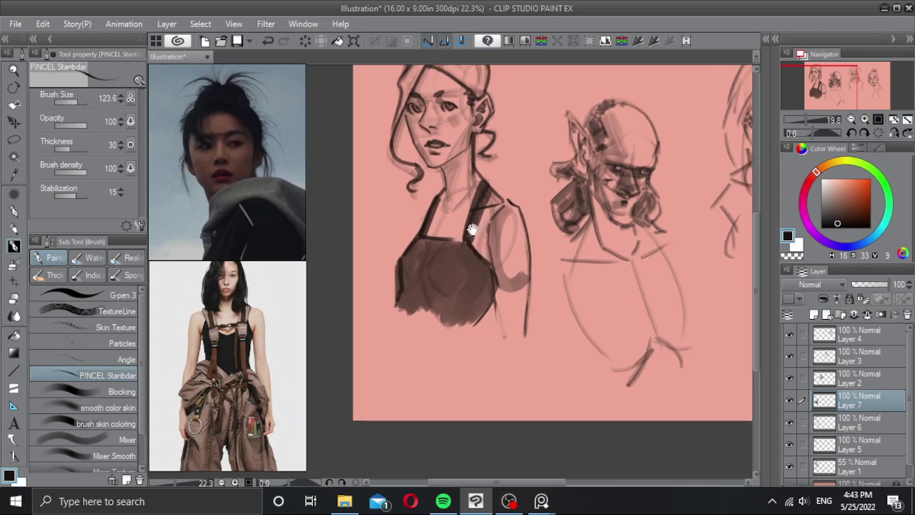
pyautogui.moveTo(473, 229); pyautogui.dragTo(475, 212)
pyautogui.moveTo(490, 177); pyautogui.dragTo(469, 242)
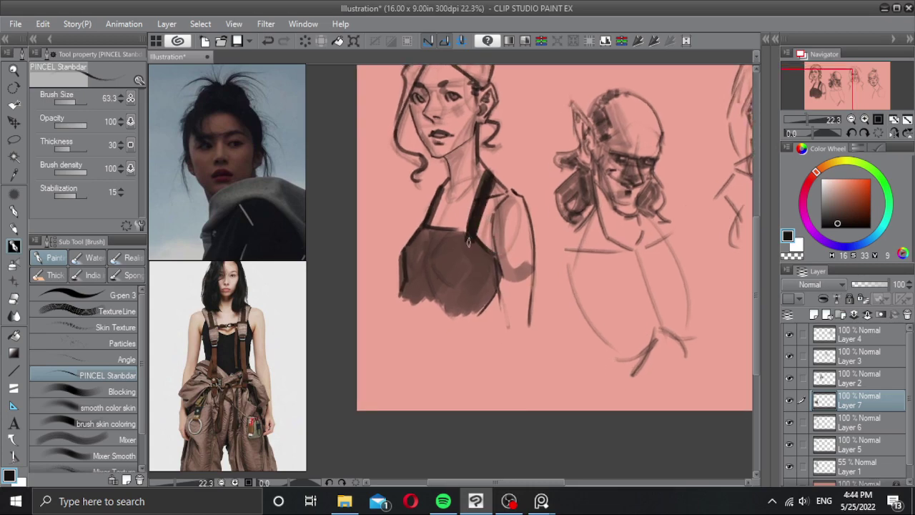
# Step: Redraw the near shoulder strap in solid black and extend it with a thick tab over the bodice
pyautogui.hotkey('ctrl', 'z')
pyautogui.moveTo(491, 175); pyautogui.dragTo(469, 244)
pyautogui.hotkey('ctrl', 'z')
pyautogui.moveTo(491, 176); pyautogui.dragTo(470, 243)
pyautogui.moveTo(460, 238)
pyautogui.mouseDown()
pyautogui.moveTo(478, 252)
pyautogui.moveTo(470, 289)
pyautogui.moveTo(459, 239)
pyautogui.moveTo(472, 251)
pyautogui.mouseUp()
pyautogui.moveTo(443, 186)
pyautogui.mouseDown()
pyautogui.moveTo(411, 244)
pyautogui.moveTo(418, 232)
pyautogui.mouseUp()
pyautogui.hotkey('ctrl', 'z')
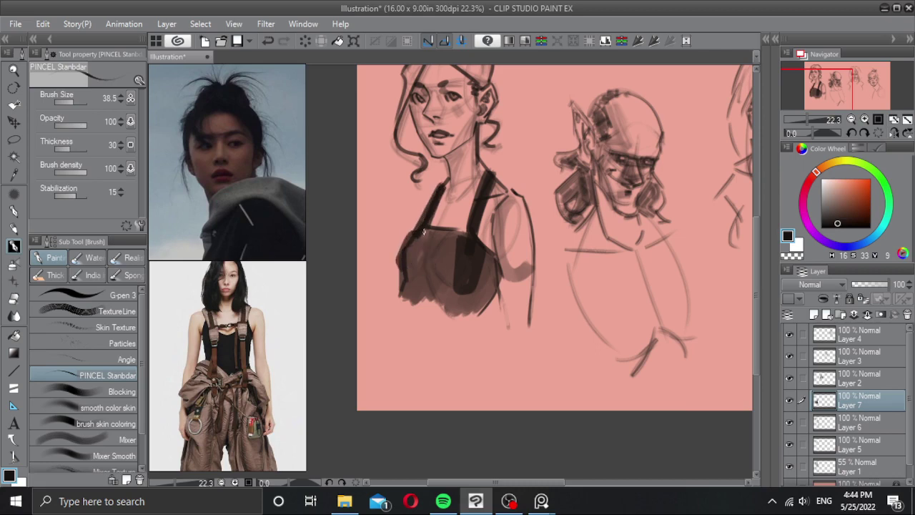
pyautogui.scroll(1, 426, 250)
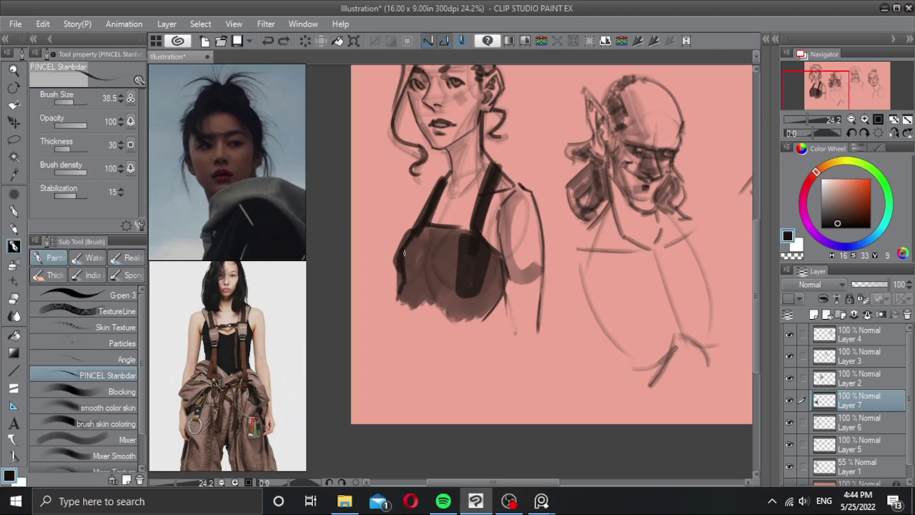
# Step: Erase the inside of the tab on the bodice to leave an outlined panel, using the transparent colour at brush size 38.5
pyautogui.press('c')
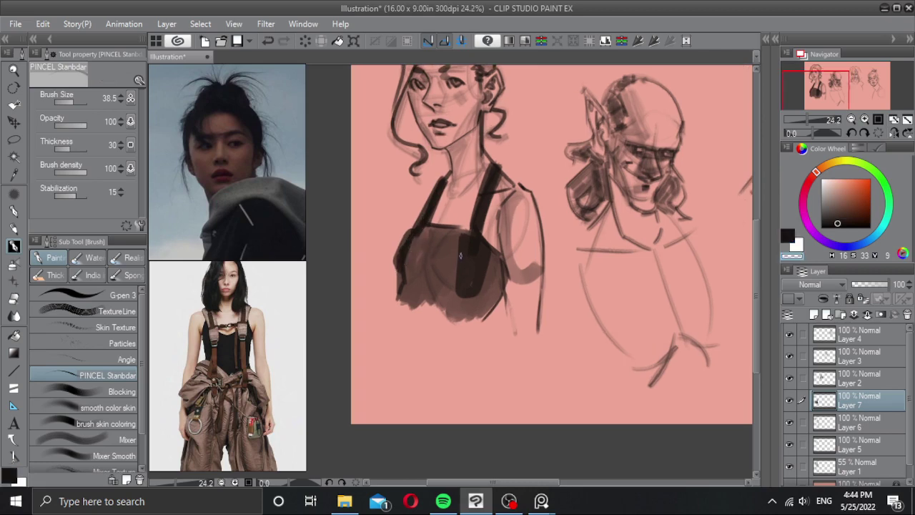
pyautogui.moveTo(464, 240)
pyautogui.mouseDown()
pyautogui.moveTo(461, 290)
pyautogui.moveTo(479, 291)
pyautogui.moveTo(473, 246)
pyautogui.moveTo(467, 283)
pyautogui.moveTo(474, 270)
pyautogui.mouseUp()
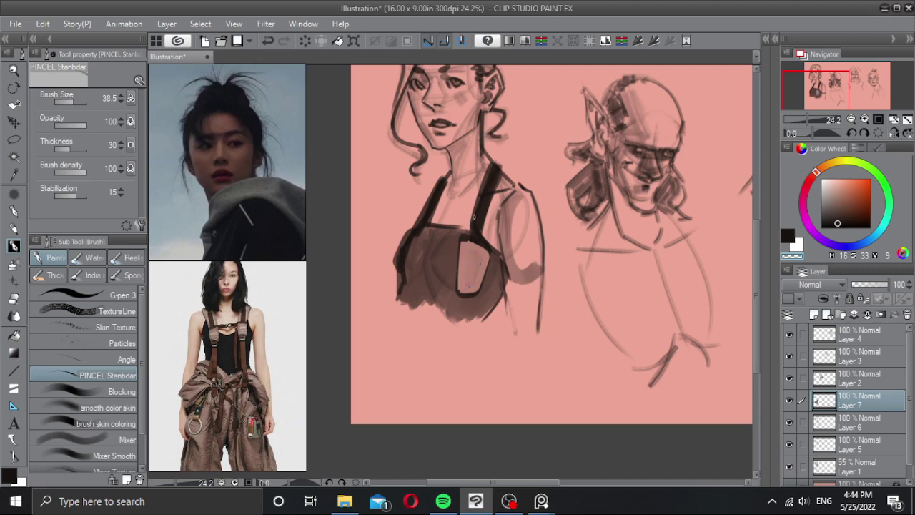
pyautogui.moveTo(478, 218)
pyautogui.mouseDown()
pyautogui.moveTo(493, 167)
pyautogui.moveTo(475, 217)
pyautogui.moveTo(480, 200)
pyautogui.moveTo(479, 234)
pyautogui.mouseUp()
pyautogui.hotkey('ctrl', 'z')
# Step: Carve a thin gap along both shoulder straps and redraw their edges at brush size 17.0
pyautogui.press('c')
pyautogui.moveTo(500, 179); pyautogui.dragTo(484, 229)
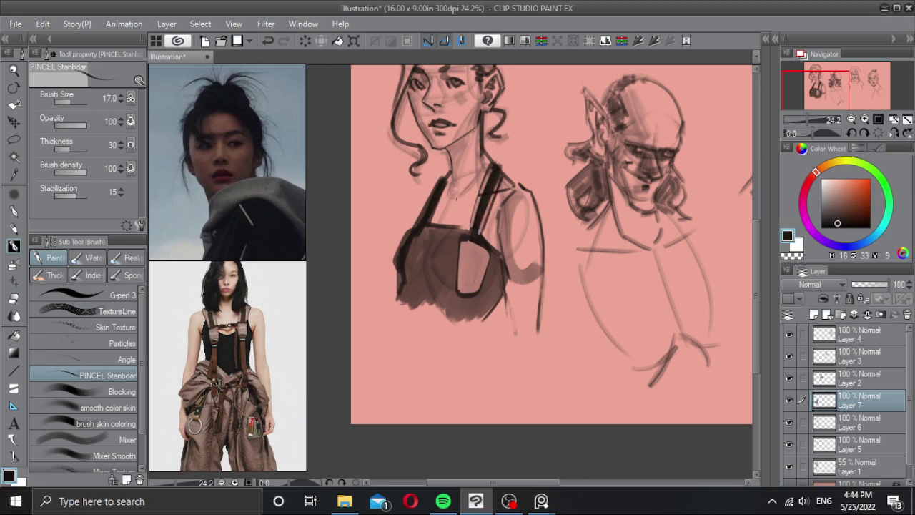
pyautogui.press('c')
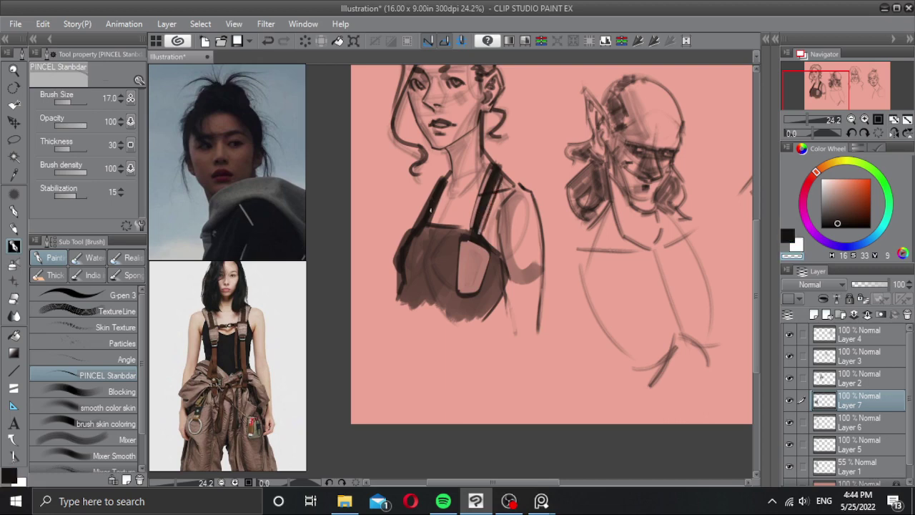
pyautogui.moveTo(445, 183); pyautogui.dragTo(430, 216)
pyautogui.press('c')
pyautogui.moveTo(451, 178); pyautogui.dragTo(431, 227)
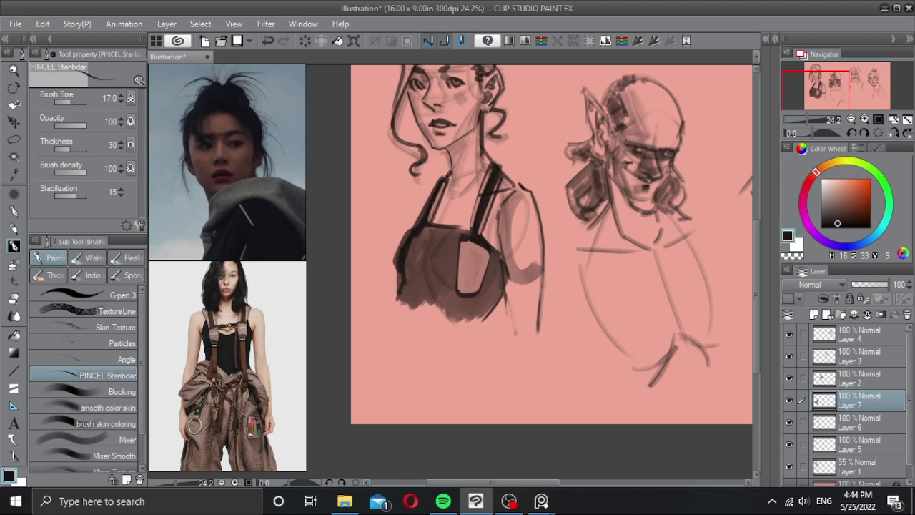
# Step: Add dark fittings at the upper and lower ends of the near strap's panel at brush size 43.8
pyautogui.press('c')
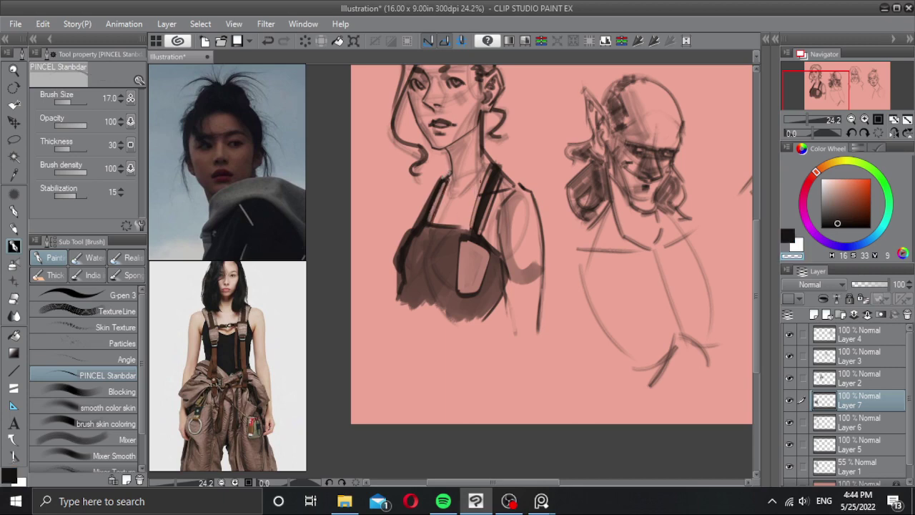
pyautogui.press('c')
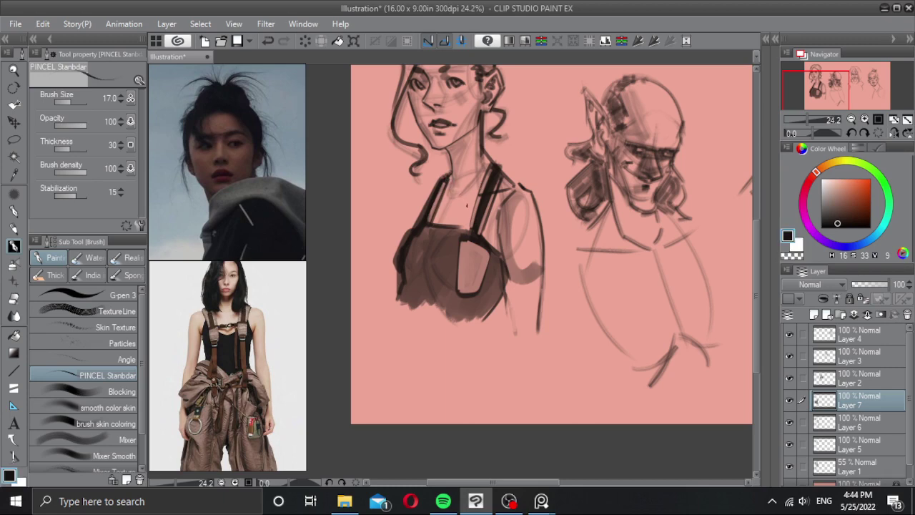
pyautogui.moveTo(454, 232)
pyautogui.mouseDown()
pyautogui.moveTo(450, 221)
pyautogui.moveTo(472, 274)
pyautogui.mouseUp()
pyautogui.press('c')
pyautogui.hotkey('ctrl', 'z')
pyautogui.press('c')
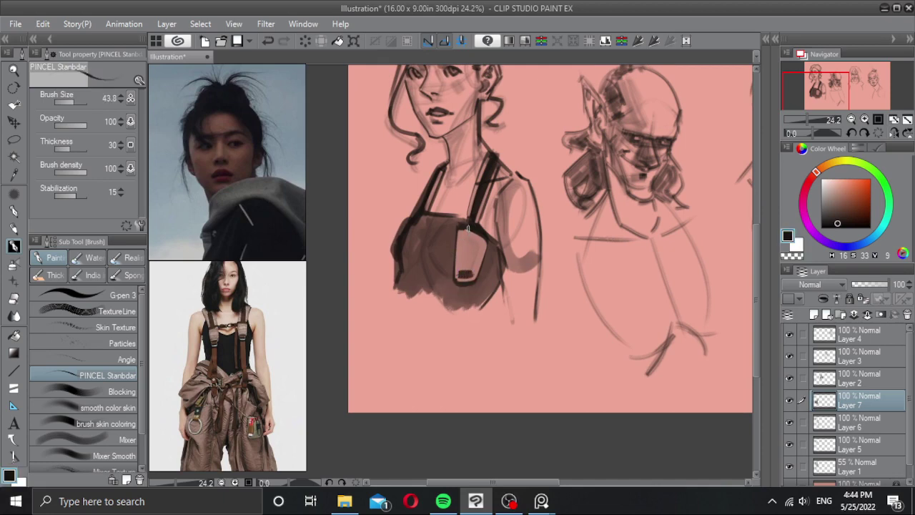
# Step: Add a buckle where the far strap meets the bodice and carve out a side panel below it at brush size 17.6
pyautogui.press('c')
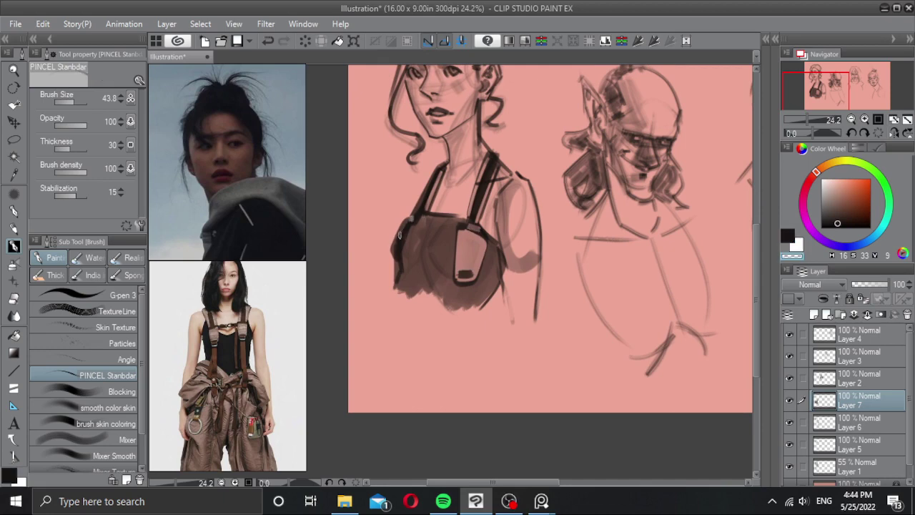
pyautogui.press('c')
pyautogui.moveTo(402, 226)
pyautogui.mouseDown()
pyautogui.moveTo(392, 251)
pyautogui.moveTo(401, 225)
pyautogui.mouseUp()
pyautogui.hotkey('ctrl', 'z')
pyautogui.press('c')
pyautogui.press('c')
pyautogui.press('c')
pyautogui.press('c')
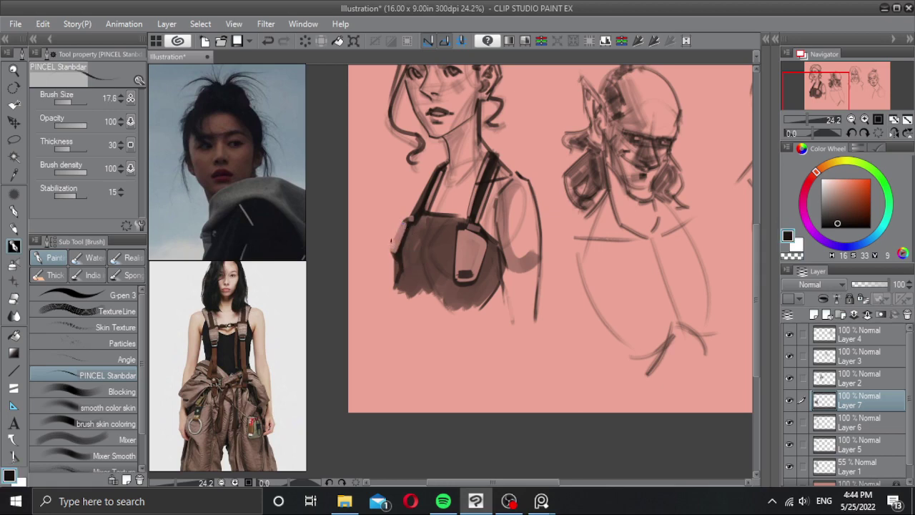
pyautogui.hotkey('ctrl', 'z')
pyautogui.hotkey('ctrl', 'z')
# Step: Draw the dark lower end of the far side panel at brush size 25.2
pyautogui.press('c')
pyautogui.moveTo(396, 248); pyautogui.dragTo(391, 256)
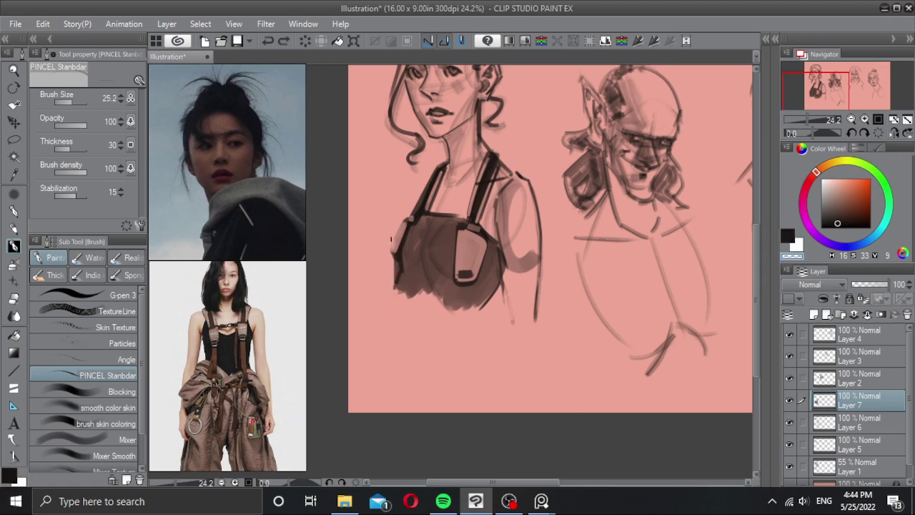
pyautogui.press('c')
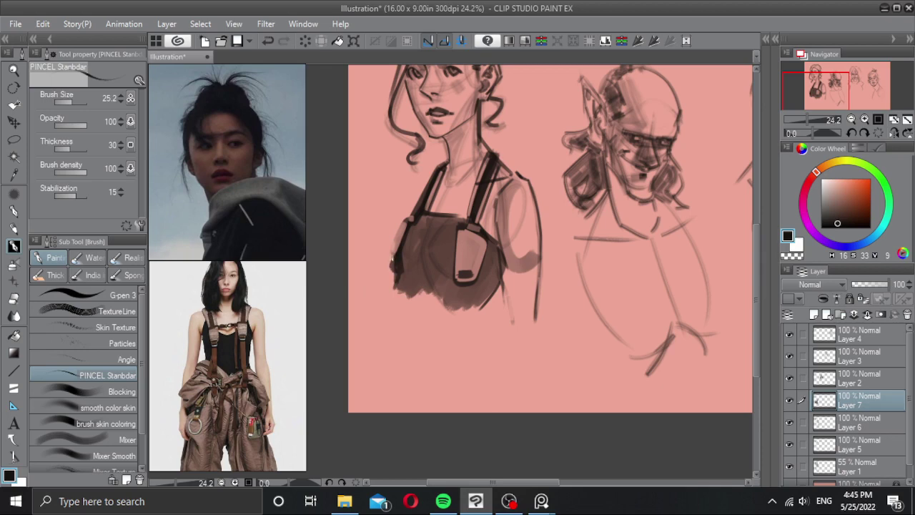
pyautogui.press('c')
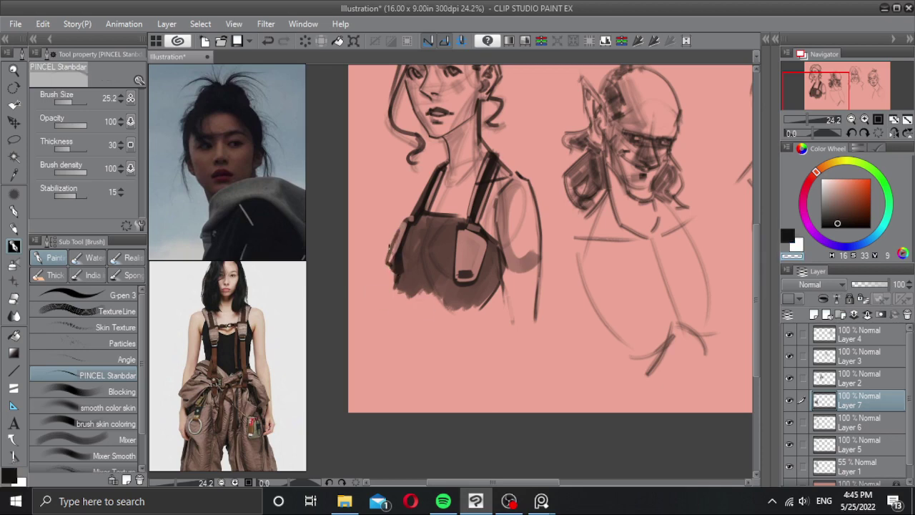
pyautogui.press('c')
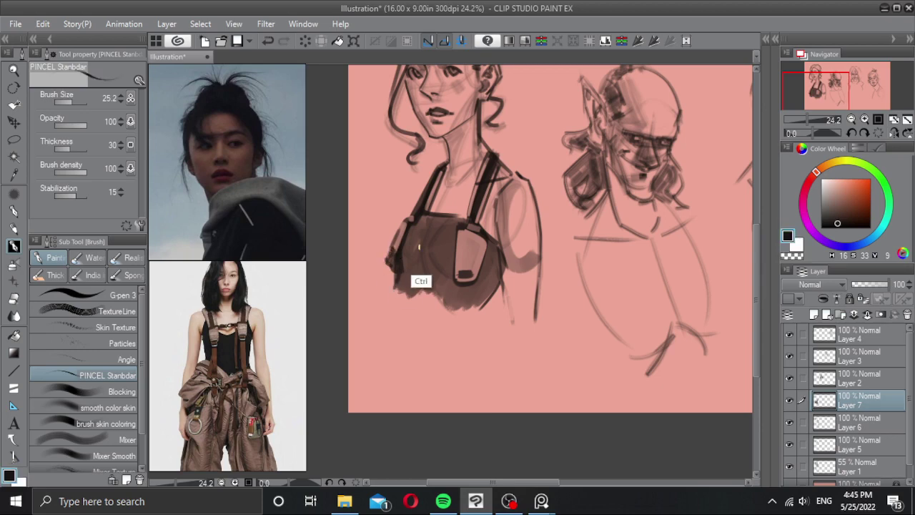
# Step: Reshape the top's straight neckline into a dipping curve between the straps by erasing and redrawing its edge
pyautogui.scroll(-2, 422, 237)
pyautogui.scroll(3, 422, 237)
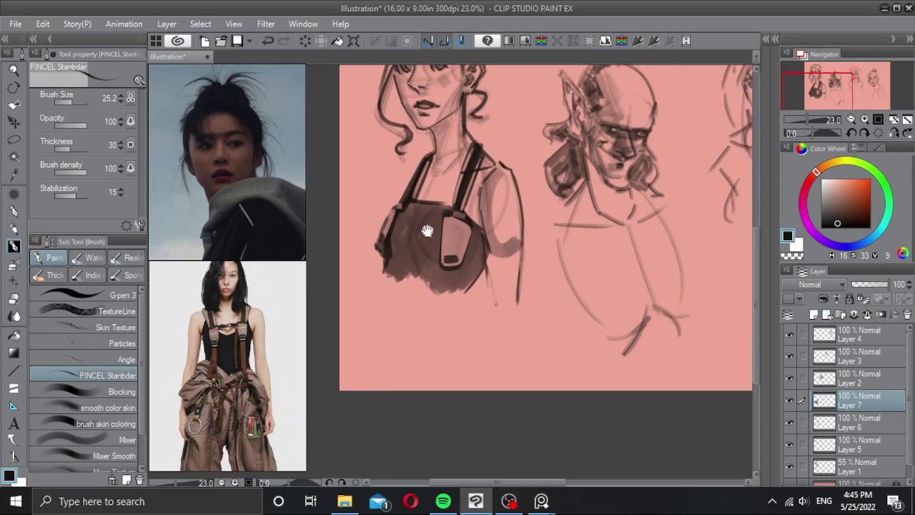
pyautogui.scroll(1, 409, 258)
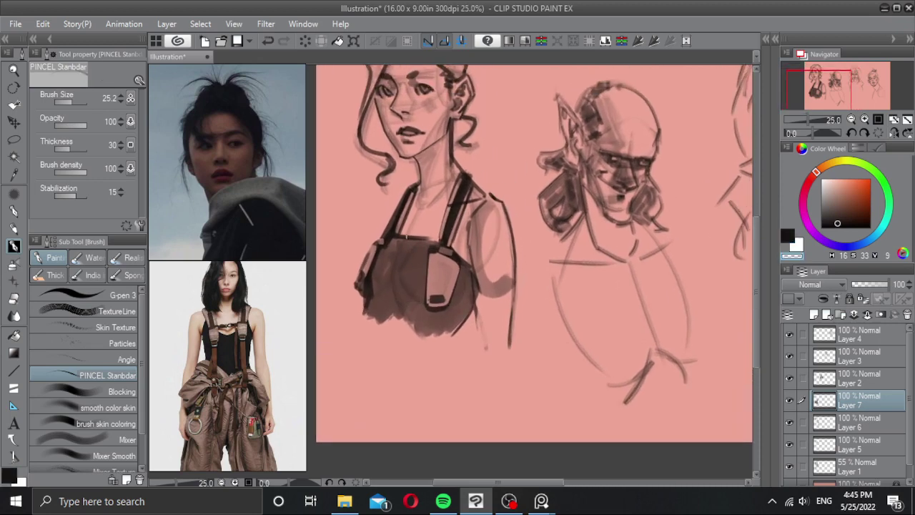
pyautogui.press('c')
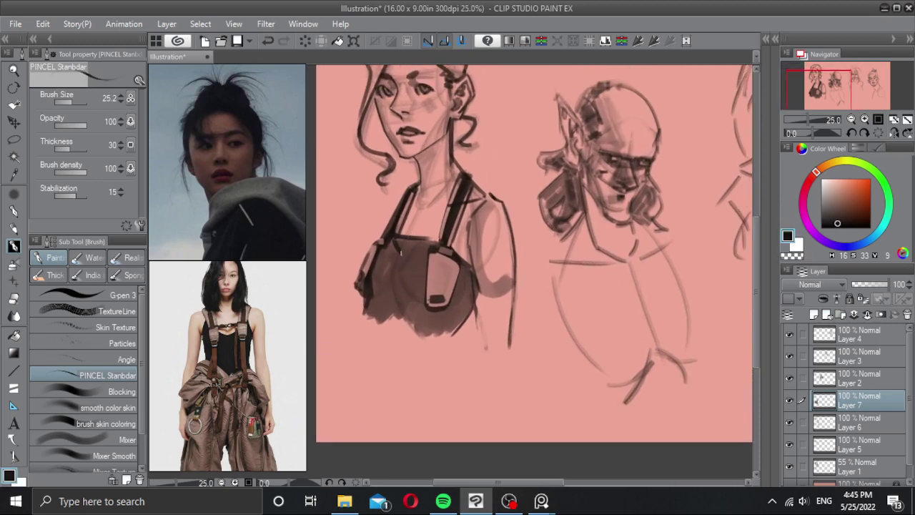
pyautogui.moveTo(404, 255); pyautogui.dragTo(431, 243)
pyautogui.press('c')
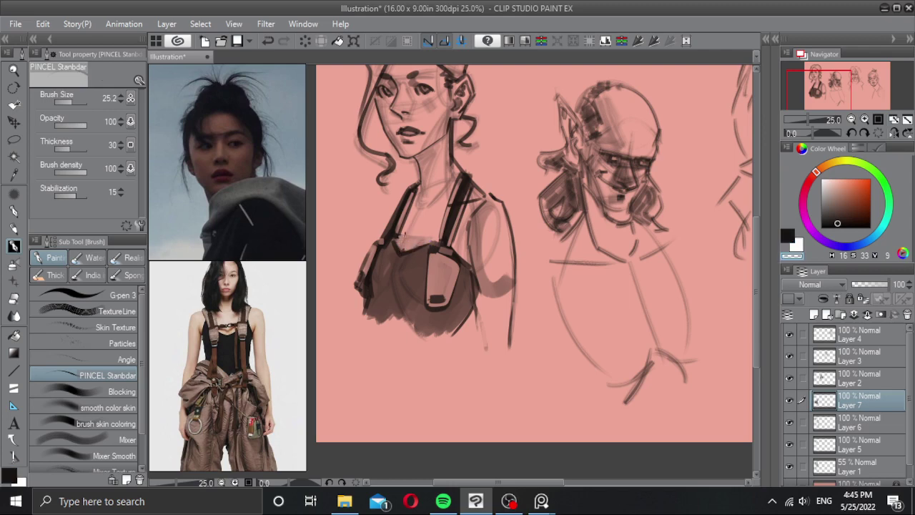
pyautogui.press('c')
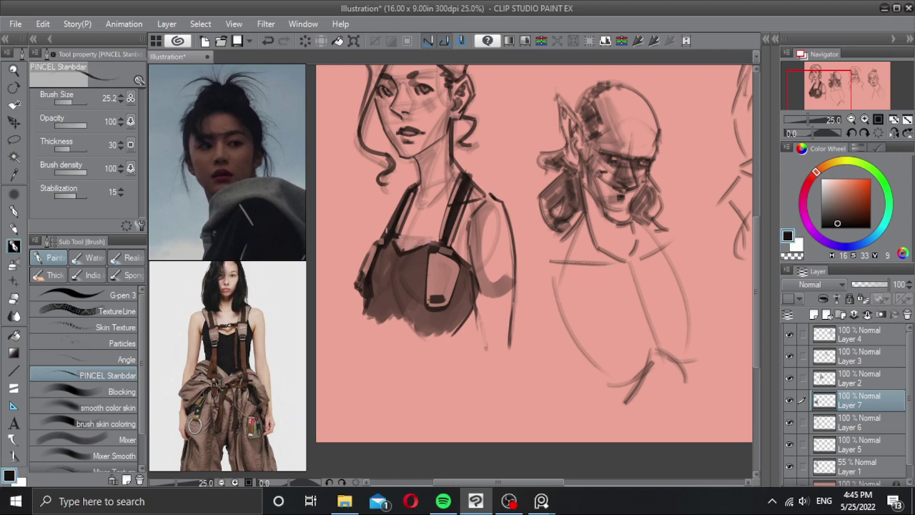
# Step: Draw dark sliders across both straps and a clipped chest strap linking them, following the harness in the clothing reference
pyautogui.moveTo(387, 234); pyautogui.dragTo(401, 232)
pyautogui.scroll(1, 432, 227)
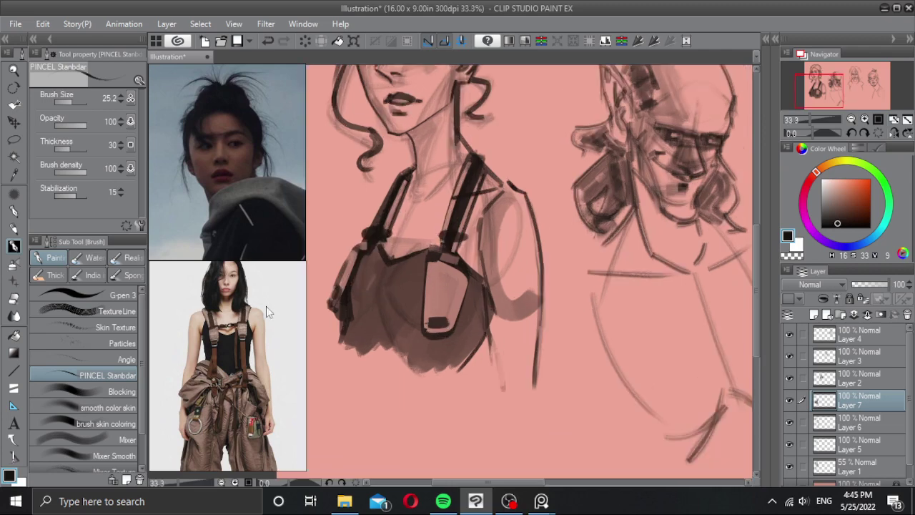
pyautogui.scroll(3, 239, 330)
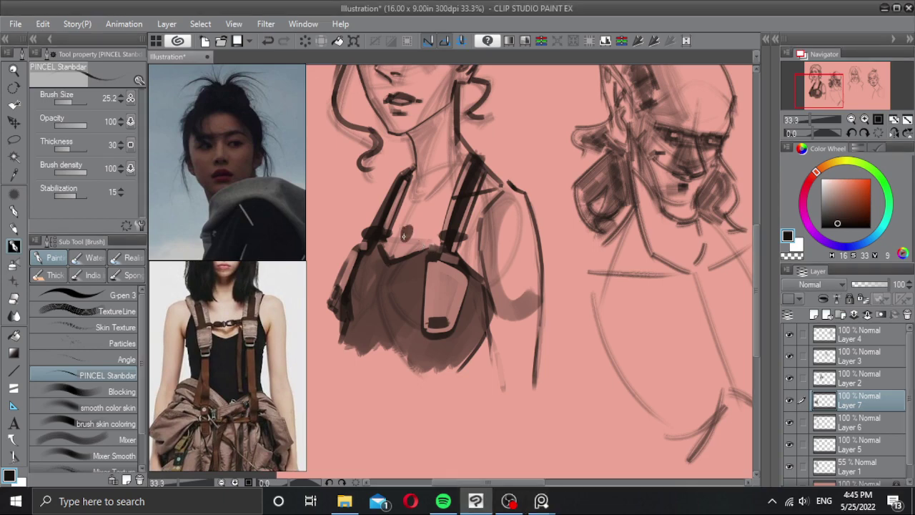
pyautogui.moveTo(416, 229)
pyautogui.mouseDown()
pyautogui.moveTo(436, 234)
pyautogui.moveTo(402, 229)
pyautogui.moveTo(423, 247)
pyautogui.moveTo(418, 269)
pyautogui.mouseUp()
pyautogui.press('c')
pyautogui.scroll(-1, 433, 206)
pyautogui.moveTo(433, 201)
pyautogui.mouseDown()
pyautogui.moveTo(438, 240)
pyautogui.moveTo(431, 203)
pyautogui.mouseUp()
pyautogui.scroll(-3, 438, 240)
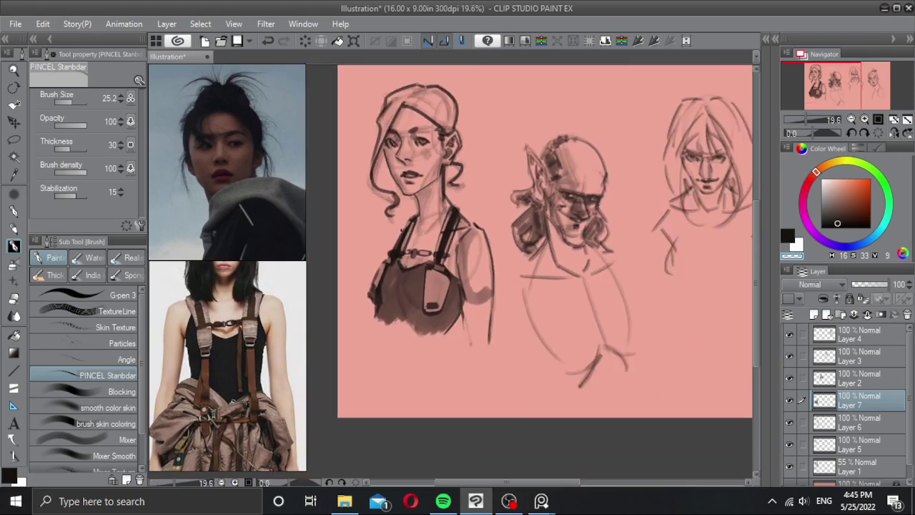
pyautogui.press('c')
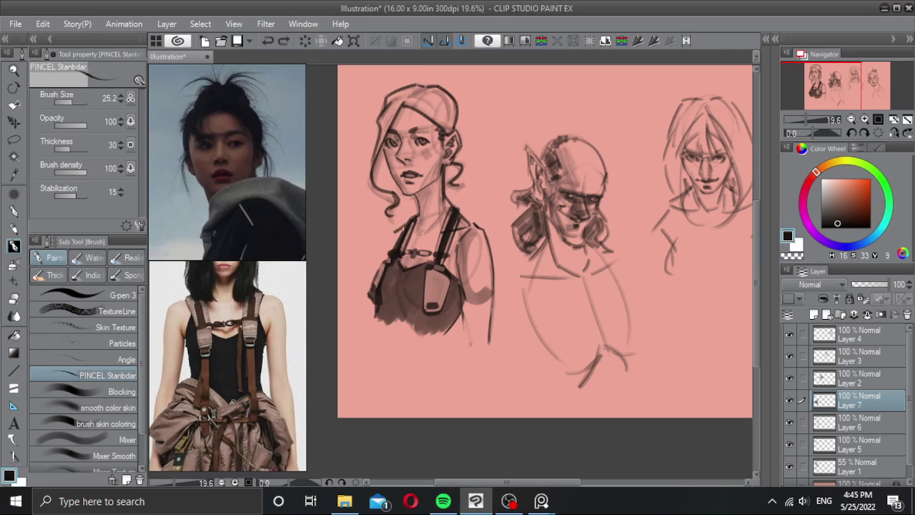
pyautogui.moveTo(396, 236)
pyautogui.mouseDown()
pyautogui.moveTo(390, 253)
pyautogui.moveTo(439, 254)
pyautogui.mouseUp()
pyautogui.scroll(1, 445, 263)
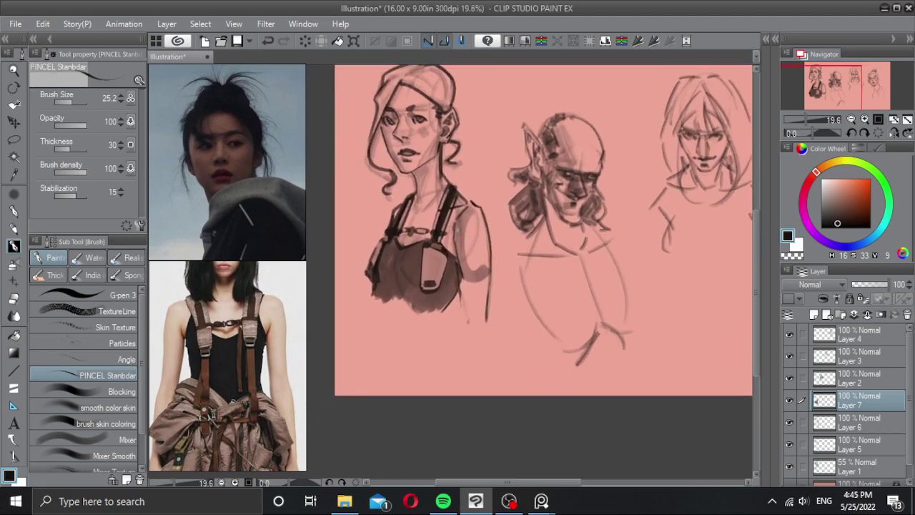
# Step: Draw two strap tails hanging below the near panel and one below the far panel at brush size 45.5
pyautogui.press('c')
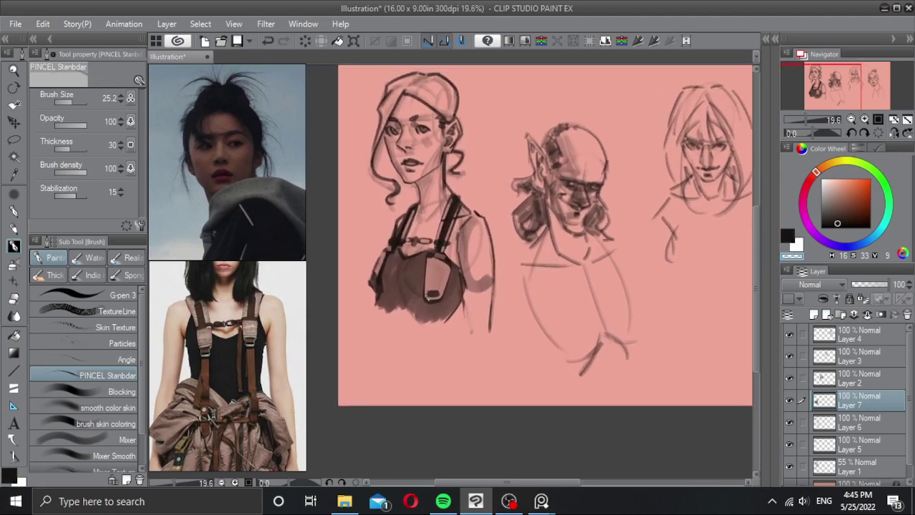
pyautogui.moveTo(424, 308)
pyautogui.mouseDown()
pyautogui.moveTo(432, 321)
pyautogui.moveTo(425, 343)
pyautogui.mouseUp()
pyautogui.press('c')
pyautogui.press('[')
pyautogui.moveTo(435, 304); pyautogui.dragTo(435, 351)
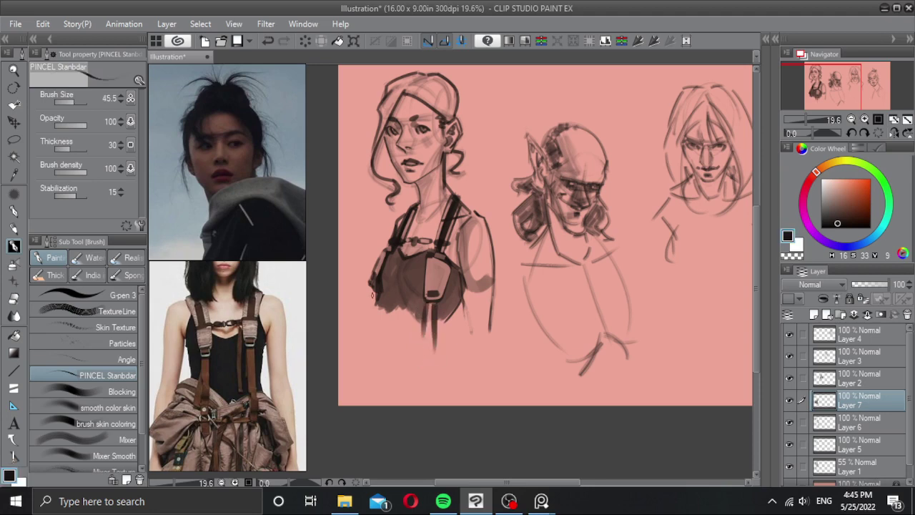
pyautogui.moveTo(372, 292); pyautogui.dragTo(363, 338)
# Step: Draw a flared buckle at the base of the near panel and refine both strap tails, reducing the brush size to 23.2
pyautogui.press('c')
pyautogui.moveTo(426, 308); pyautogui.dragTo(432, 305)
pyautogui.moveTo(431, 305); pyautogui.dragTo(427, 285)
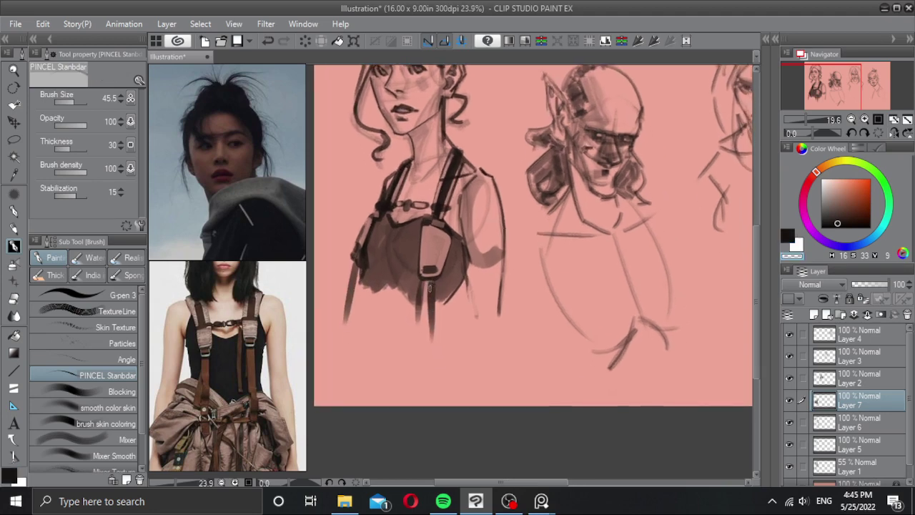
pyautogui.press('c')
pyautogui.press('c')
pyautogui.press('c')
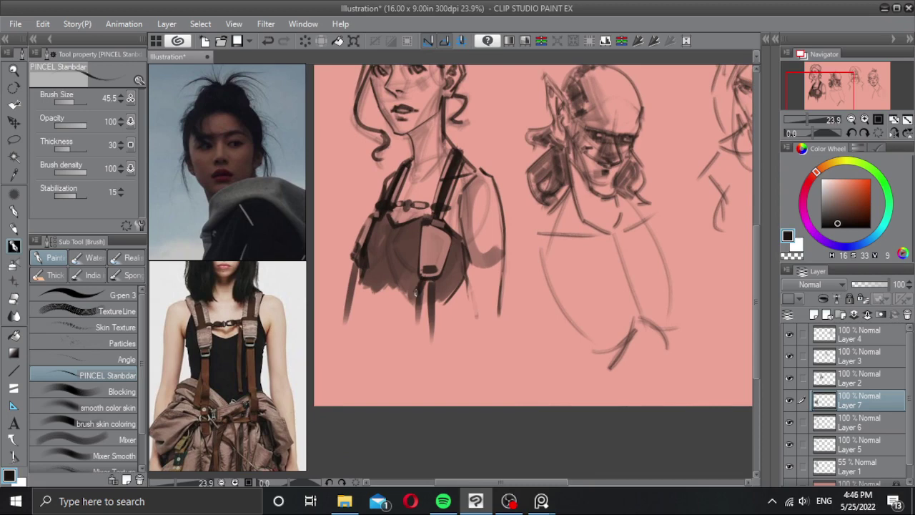
pyautogui.moveTo(419, 292)
pyautogui.mouseDown()
pyautogui.moveTo(435, 295)
pyautogui.moveTo(437, 283)
pyautogui.mouseUp()
pyautogui.moveTo(358, 259); pyautogui.dragTo(349, 279)
pyautogui.press('c')
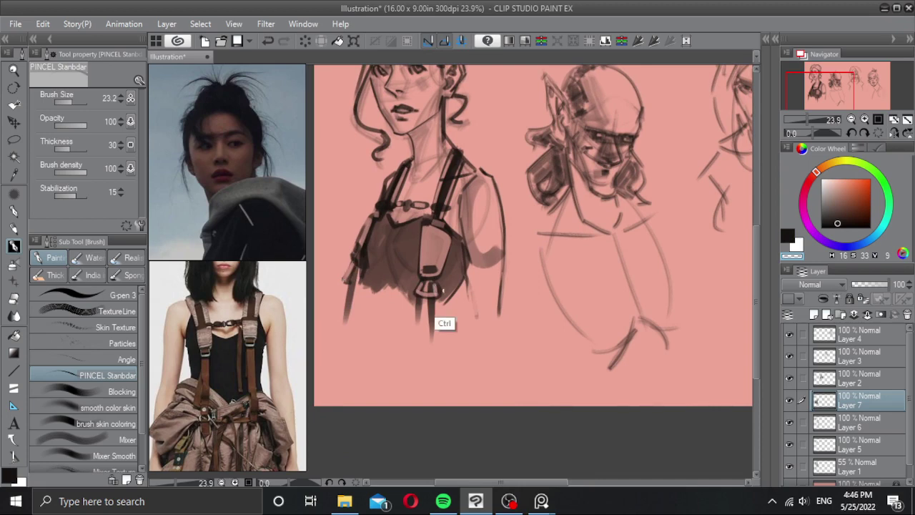
pyautogui.moveTo(435, 288); pyautogui.dragTo(419, 288)
pyautogui.moveTo(436, 285)
pyautogui.mouseDown()
pyautogui.moveTo(431, 333)
pyautogui.moveTo(429, 299)
pyautogui.mouseUp()
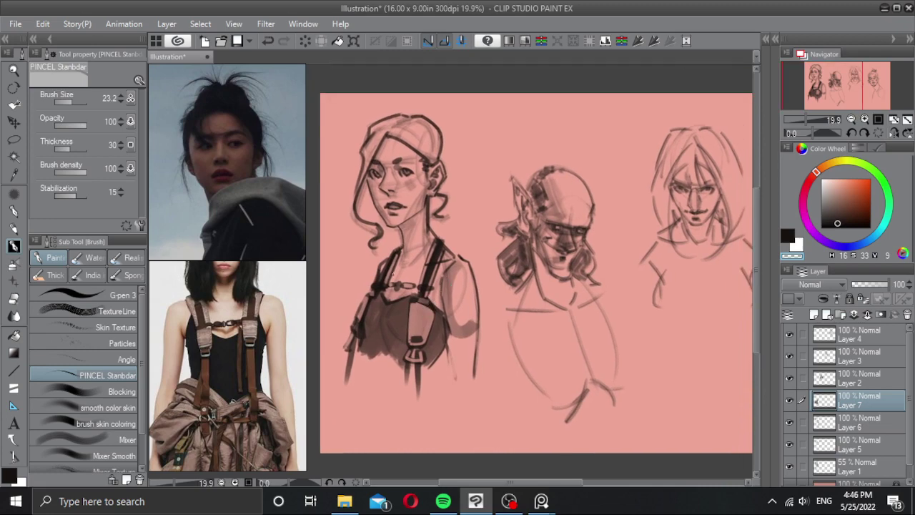
# Step: Darken the bodice below the neckline with broad shadow strokes at brush sizes 82.8 and 42.1
pyautogui.moveTo(363, 325)
pyautogui.mouseDown()
pyautogui.moveTo(371, 333)
pyautogui.moveTo(366, 321)
pyautogui.moveTo(390, 311)
pyautogui.moveTo(401, 336)
pyautogui.moveTo(394, 307)
pyautogui.moveTo(402, 339)
pyautogui.mouseUp()
pyautogui.hotkey('ctrl', 'z')
pyautogui.press('c')
pyautogui.hotkey('ctrl', 'z')
pyautogui.hotkey('ctrl', 'z')
pyautogui.moveTo(397, 306); pyautogui.dragTo(386, 334)
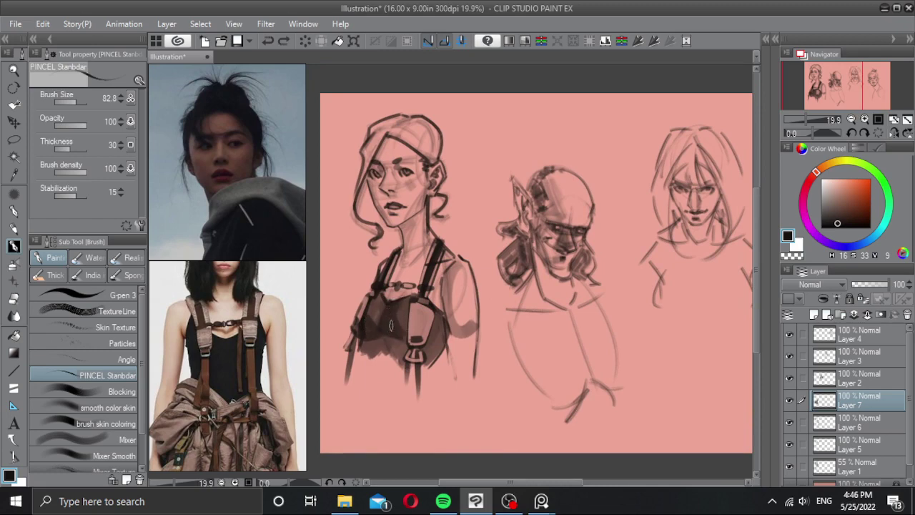
pyautogui.hotkey('ctrl', 'z')
pyautogui.press('[')
pyautogui.press('[')
pyautogui.press('[')
pyautogui.moveTo(389, 303); pyautogui.dragTo(396, 294)
pyautogui.hotkey('ctrl', 'z')
pyautogui.scroll(-2, 422, 300)
pyautogui.scroll(3, 422, 292)
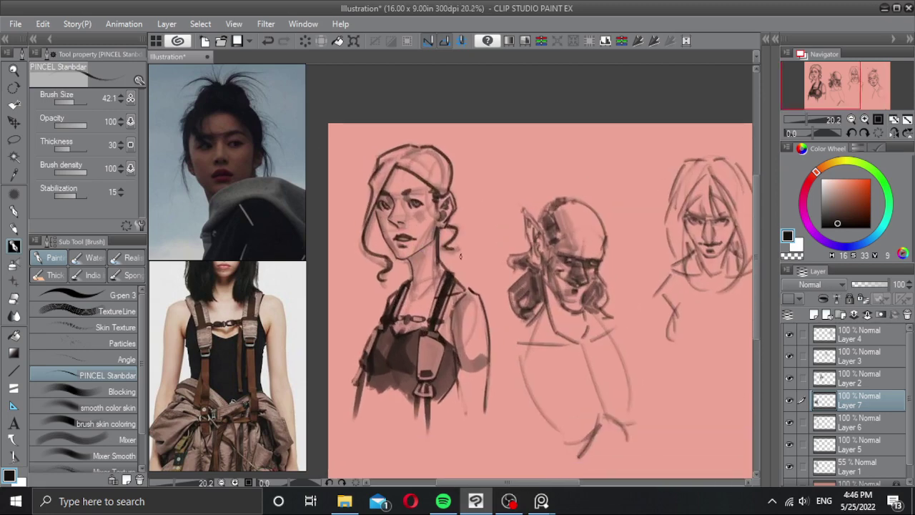
# Step: Merge Layer 7 and Layer 6 down into Layer 5
pyautogui.click(867, 314)
pyautogui.click(868, 315)
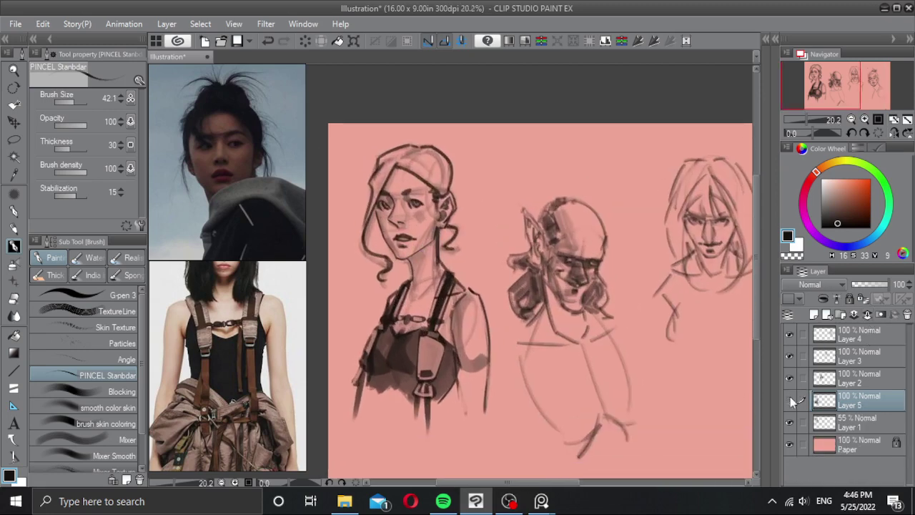
# Step: Lower the opacity of Layer 1 to 25% and merge Layer 5 down into it
pyautogui.click(791, 400)
pyautogui.click(790, 400)
pyautogui.click(858, 423)
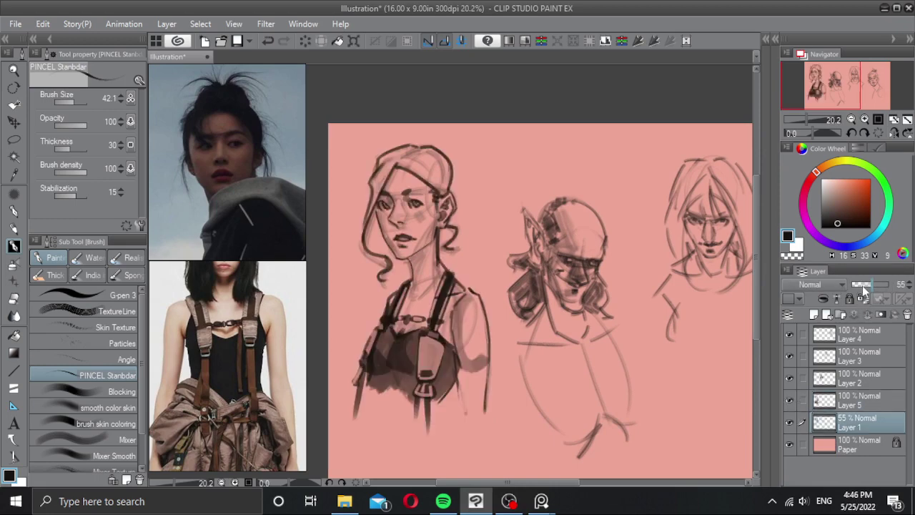
pyautogui.click(863, 285)
pyautogui.click(853, 407)
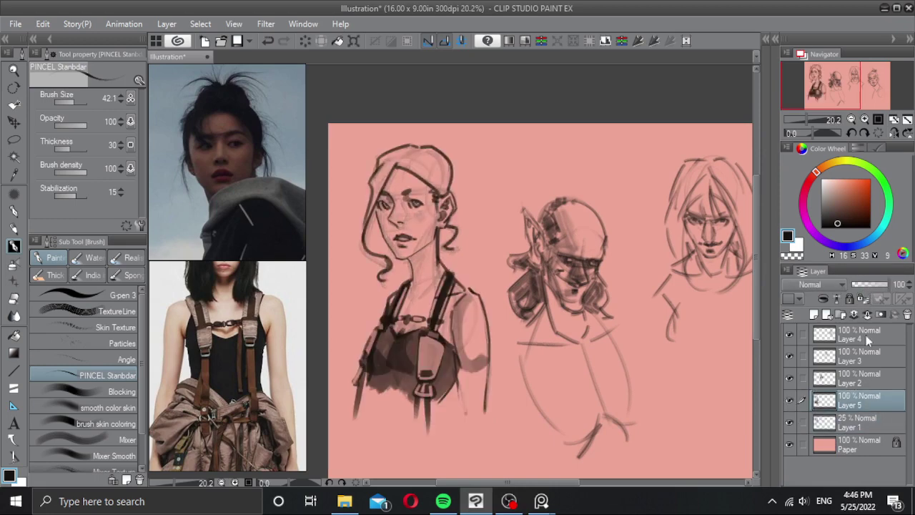
pyautogui.click(868, 315)
# Step: Add a new layer above Layer 1 and block in a dark shadow on the first bust's neck below the jaw
pyautogui.scroll(2, 399, 214)
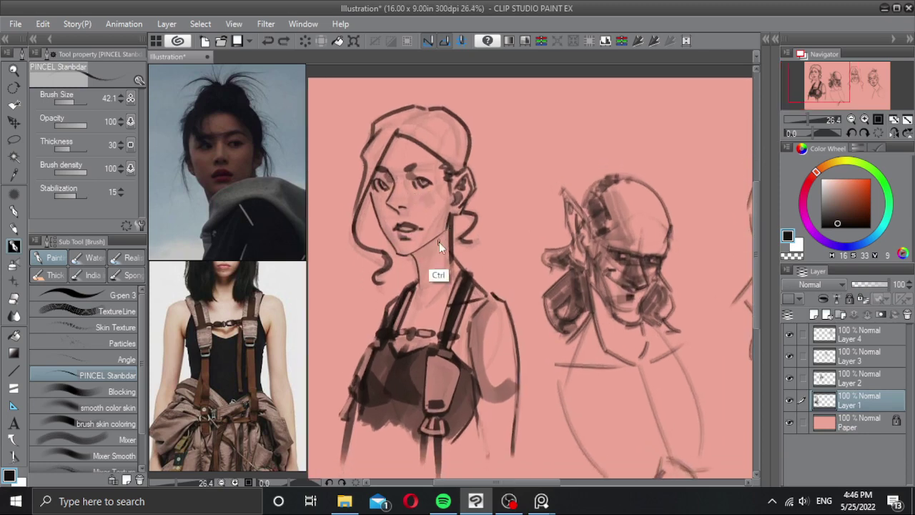
pyautogui.hotkey('ctrl', 'shift', 'n')
pyautogui.moveTo(450, 218)
pyautogui.mouseDown()
pyautogui.moveTo(425, 271)
pyautogui.moveTo(411, 254)
pyautogui.moveTo(434, 240)
pyautogui.moveTo(425, 263)
pyautogui.moveTo(446, 215)
pyautogui.moveTo(413, 252)
pyautogui.mouseUp()
pyautogui.press('c')
pyautogui.hotkey('ctrl', 'z')
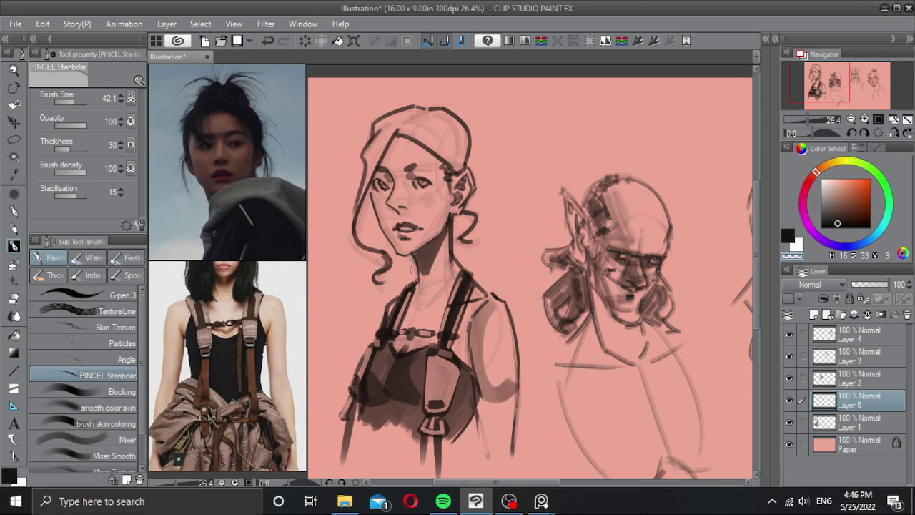
pyautogui.press('c')
# Step: Add short shadow strokes along the first bust's shoulder straps and beside the near panel, undoing the unwanted ones
pyautogui.moveTo(416, 286)
pyautogui.mouseDown()
pyautogui.moveTo(409, 306)
pyautogui.moveTo(385, 322)
pyautogui.mouseUp()
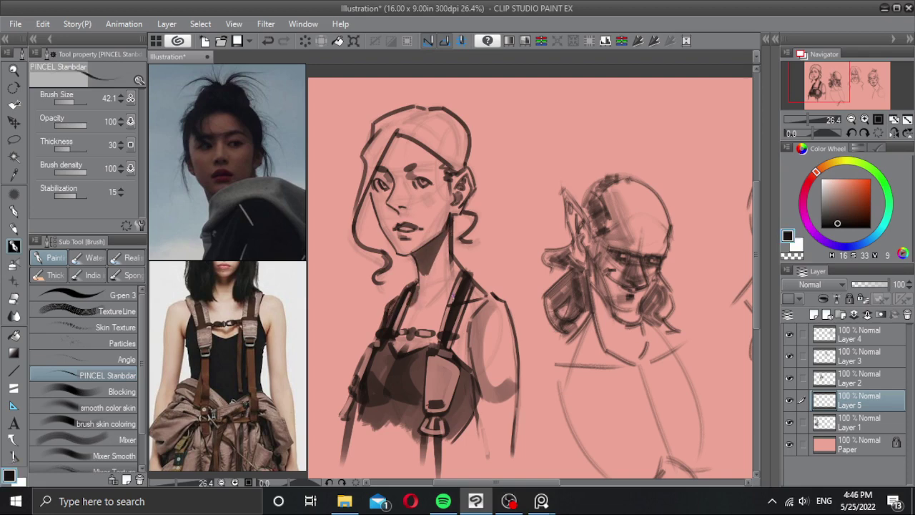
pyautogui.moveTo(454, 261); pyautogui.dragTo(449, 298)
pyautogui.hotkey('ctrl', 'z')
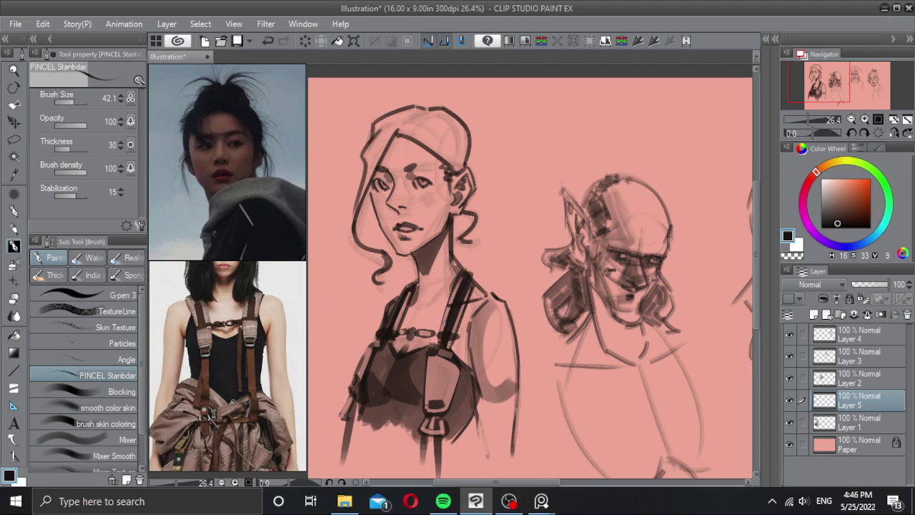
pyautogui.moveTo(437, 330)
pyautogui.mouseDown()
pyautogui.moveTo(429, 336)
pyautogui.moveTo(473, 366)
pyautogui.mouseUp()
pyautogui.hotkey('ctrl', 'z')
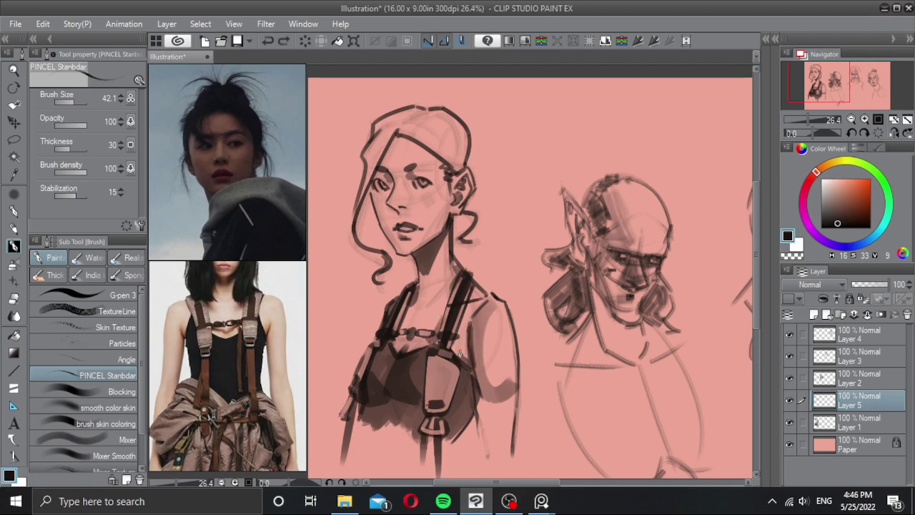
pyautogui.moveTo(467, 334)
pyautogui.mouseDown()
pyautogui.moveTo(466, 360)
pyautogui.moveTo(462, 353)
pyautogui.mouseUp()
pyautogui.press('c')
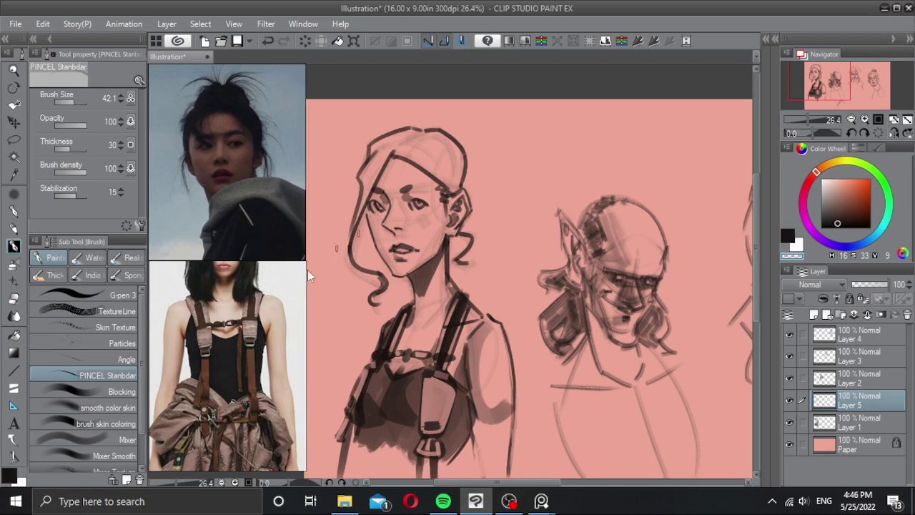
# Step: Browse the reference board's photo groups for another reference image, moving to the sketch inspiration collection
pyautogui.scroll(-8, 221, 130)
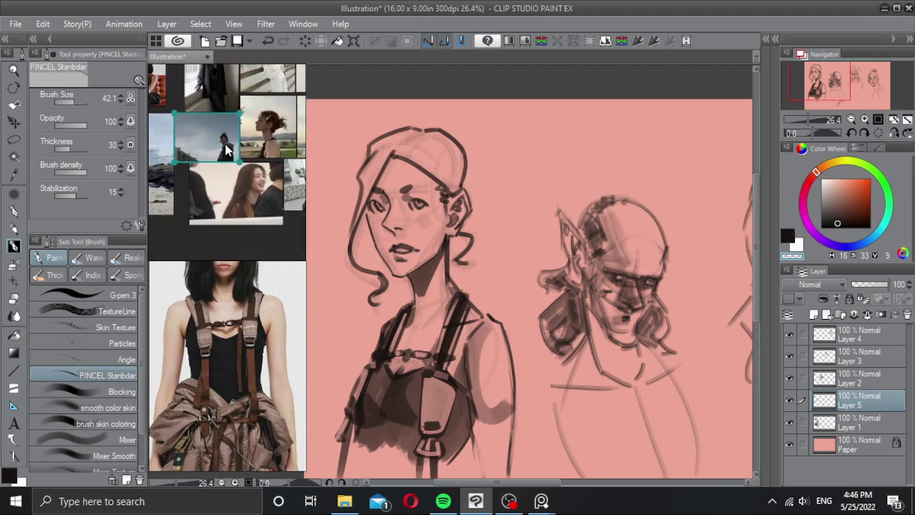
pyautogui.scroll(-4, 265, 134)
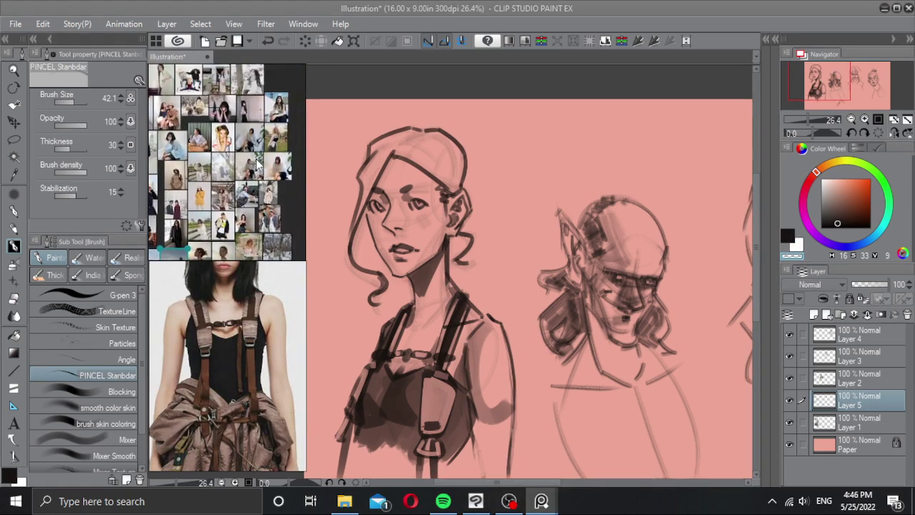
pyautogui.moveTo(277, 168)
pyautogui.mouseDown()
pyautogui.moveTo(229, 178)
pyautogui.moveTo(248, 183)
pyautogui.moveTo(224, 182)
pyautogui.moveTo(230, 199)
pyautogui.mouseUp()
pyautogui.click(226, 169)
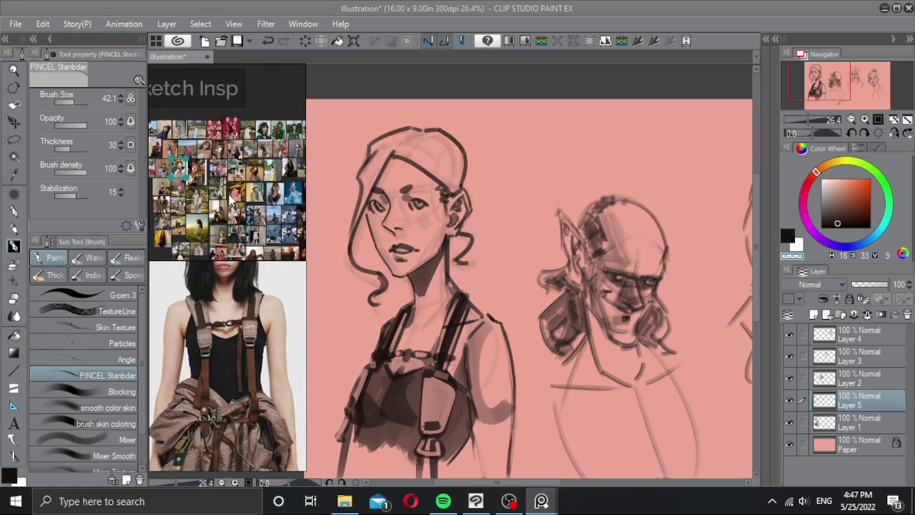
# Step: Focus the reference board on the portrait photo of the dark-haired woman and add a new layer above Layer 5
pyautogui.doubleClick(178, 202)
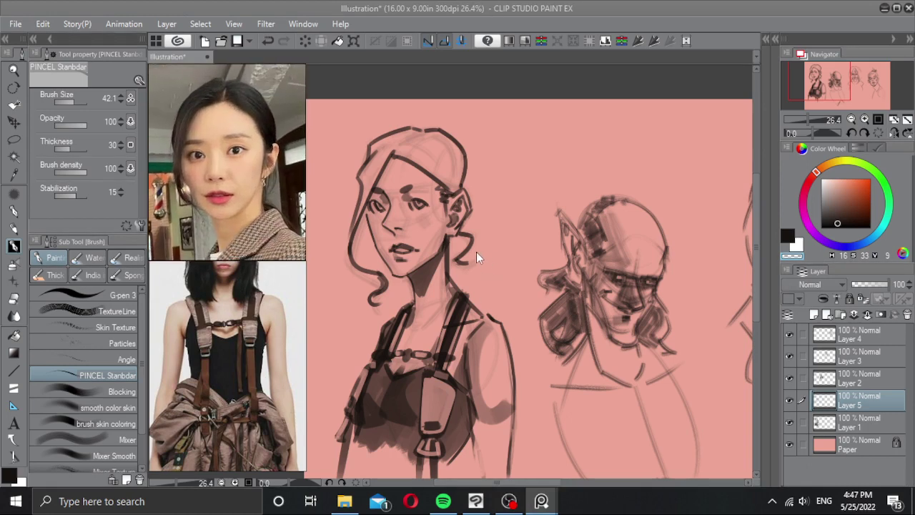
pyautogui.scroll(2, 382, 192)
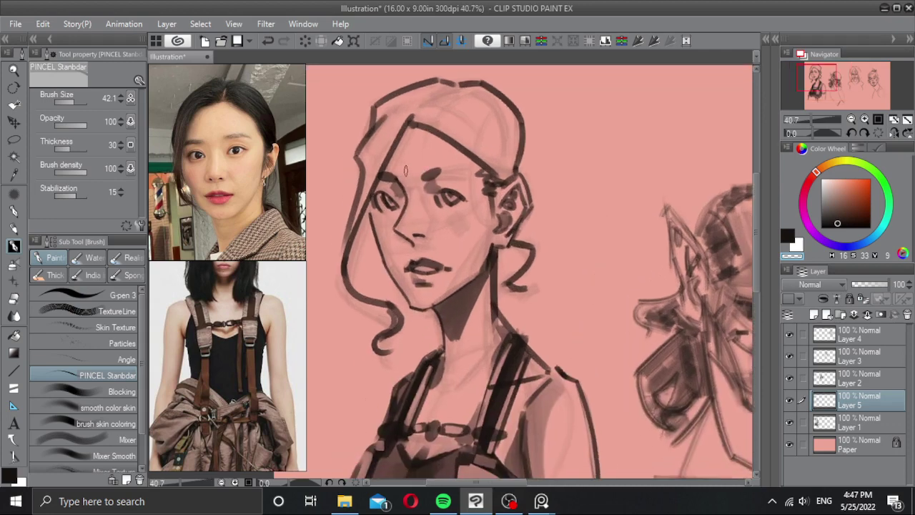
pyautogui.moveTo(411, 181); pyautogui.dragTo(404, 186)
pyautogui.scroll(-1, 386, 216)
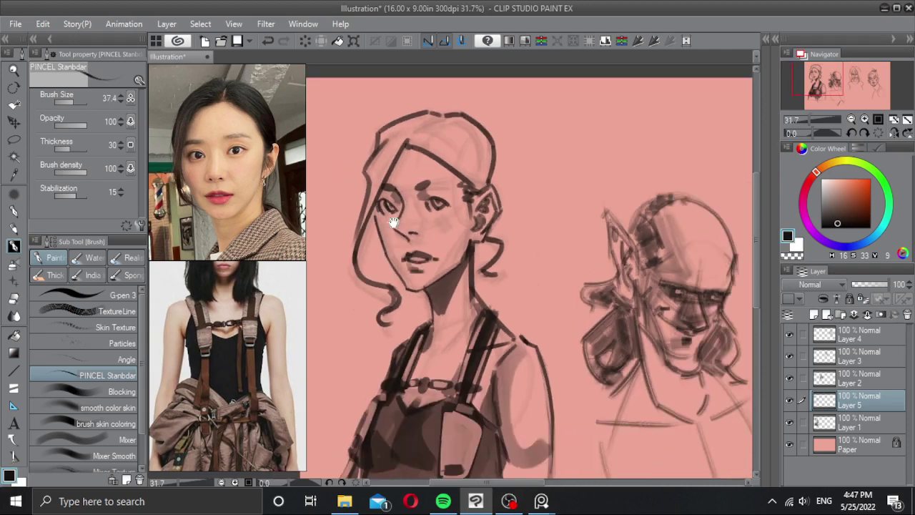
pyautogui.hotkey('ctrl', 'shift', 'n')
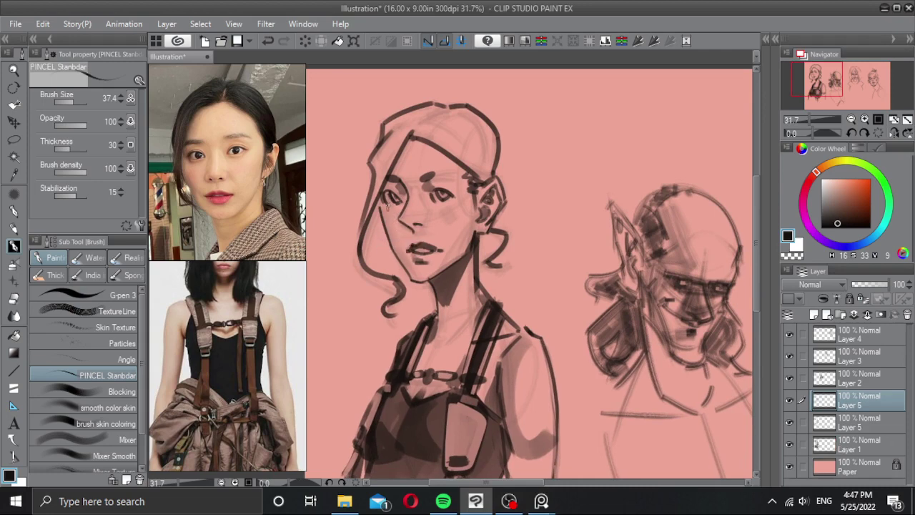
# Step: Thicken the far cheek contour of the first woman's face on the new layer with brush size 53.2
pyautogui.press(']')
pyautogui.press(']')
pyautogui.press(']')
pyautogui.moveTo(409, 133); pyautogui.dragTo(381, 207)
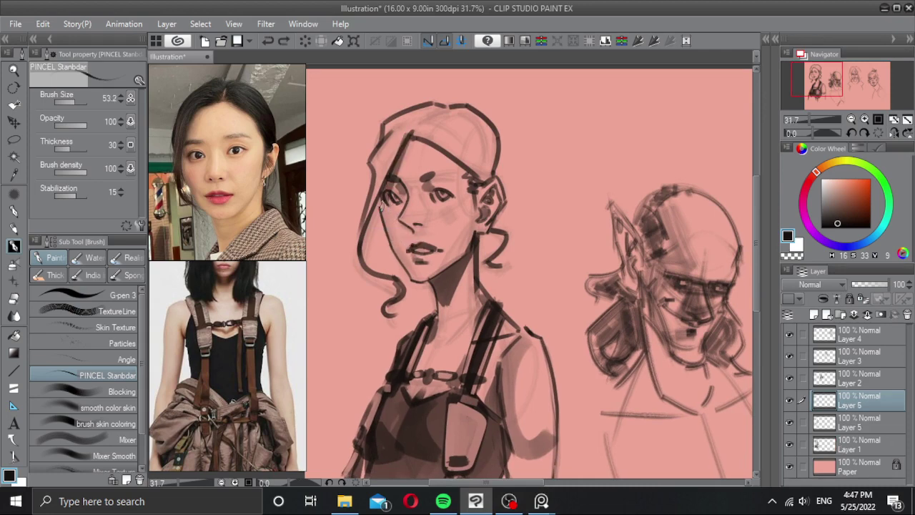
pyautogui.hotkey('ctrl', 'z')
pyautogui.moveTo(410, 134)
pyautogui.mouseDown()
pyautogui.moveTo(383, 203)
pyautogui.moveTo(417, 288)
pyautogui.mouseUp()
pyautogui.hotkey('ctrl', 'z')
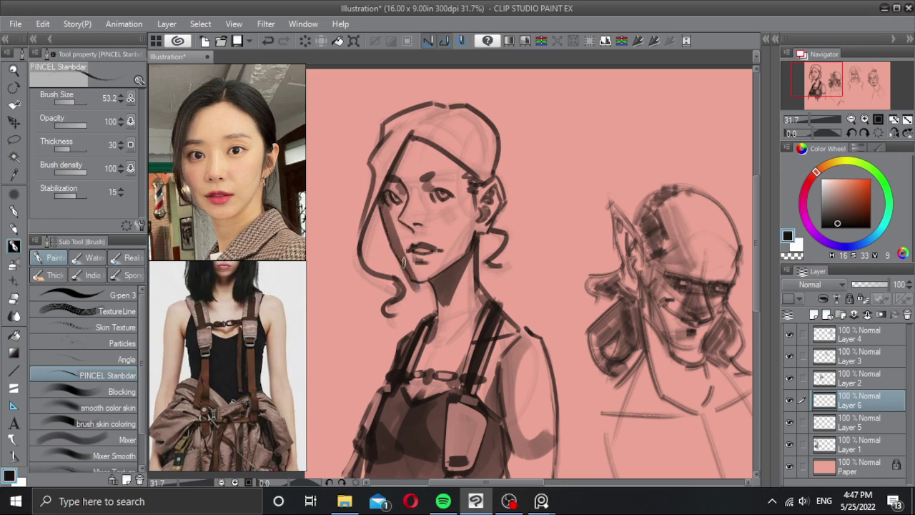
# Step: Erase the excess along the inner edge of the far cheek contour and reduce the brush size to 31.8
pyautogui.press('c')
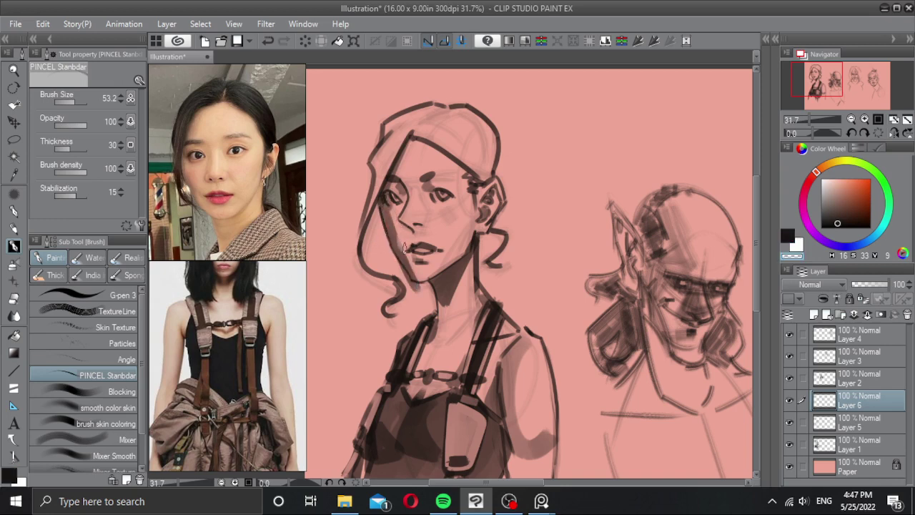
pyautogui.hotkey('ctrl', 'z')
pyautogui.moveTo(400, 237); pyautogui.dragTo(409, 254)
pyautogui.moveTo(395, 212); pyautogui.dragTo(407, 249)
pyautogui.hotkey('ctrl', 'z')
pyautogui.press('[')
pyautogui.press('[')
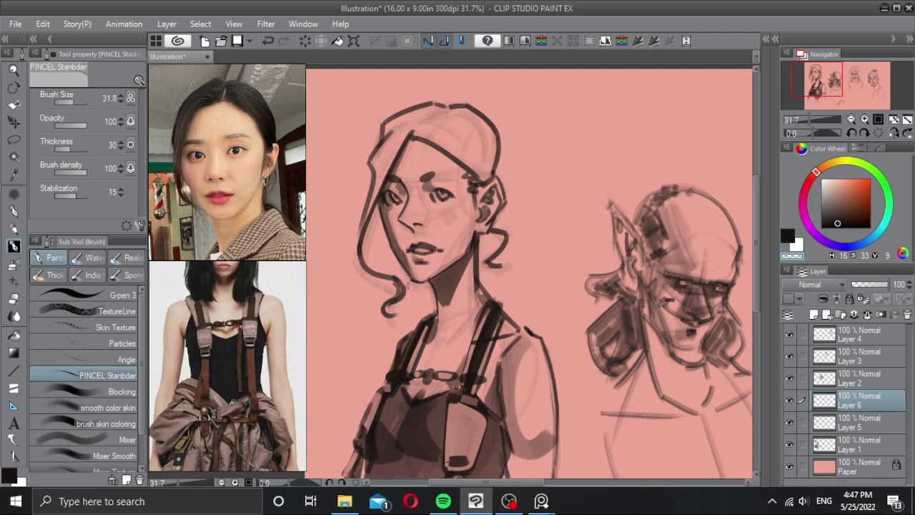
# Step: Paint the dark line of the nose bridge and the shadow under the nose, trimming stray edges with transparent colour
pyautogui.press('c')
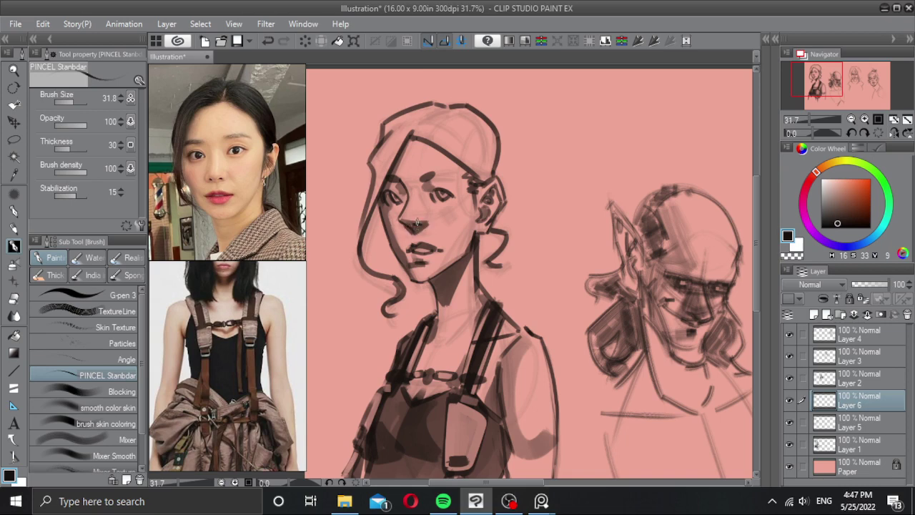
pyautogui.hotkey('ctrl', 'z')
pyautogui.moveTo(402, 186); pyautogui.dragTo(401, 222)
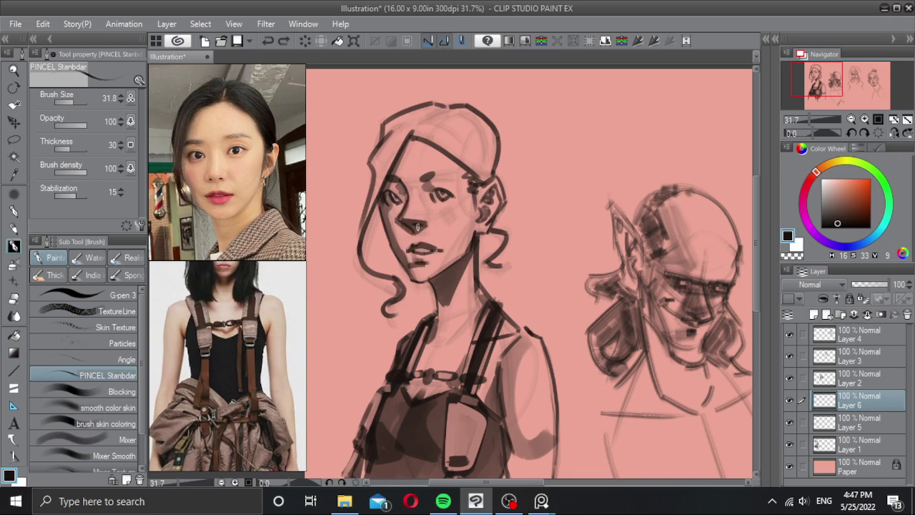
pyautogui.press('c')
pyautogui.hotkey('ctrl', 'z')
pyautogui.moveTo(409, 217)
pyautogui.mouseDown()
pyautogui.moveTo(406, 209)
pyautogui.moveTo(413, 217)
pyautogui.mouseUp()
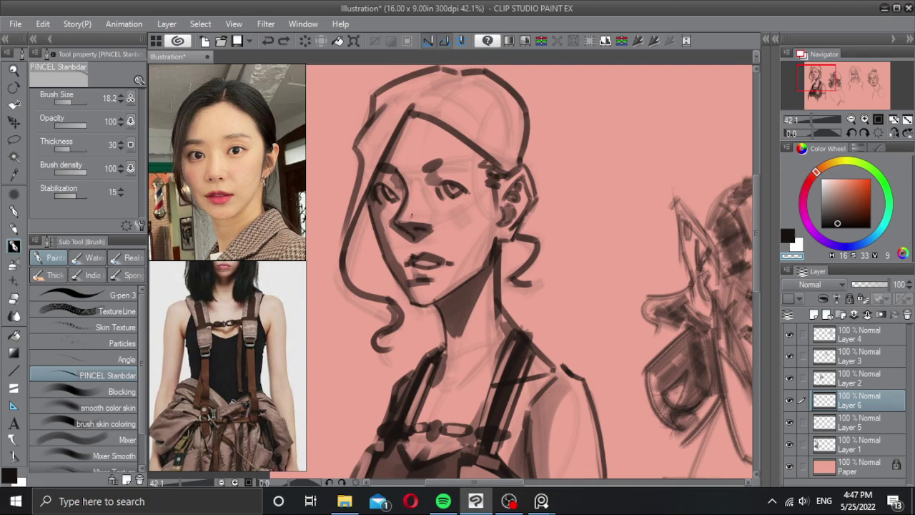
pyautogui.hotkey('ctrl', 'z')
pyautogui.hotkey('ctrl', 'z')
pyautogui.hotkey('ctrl', 'z')
# Step: Blend the nose shadow and far cheek with sampled brown midtones at brush size 18.2
pyautogui.scroll(2, 415, 233)
pyautogui.keyDown('alt'); pyautogui.click(412, 228); pyautogui.keyUp('alt')
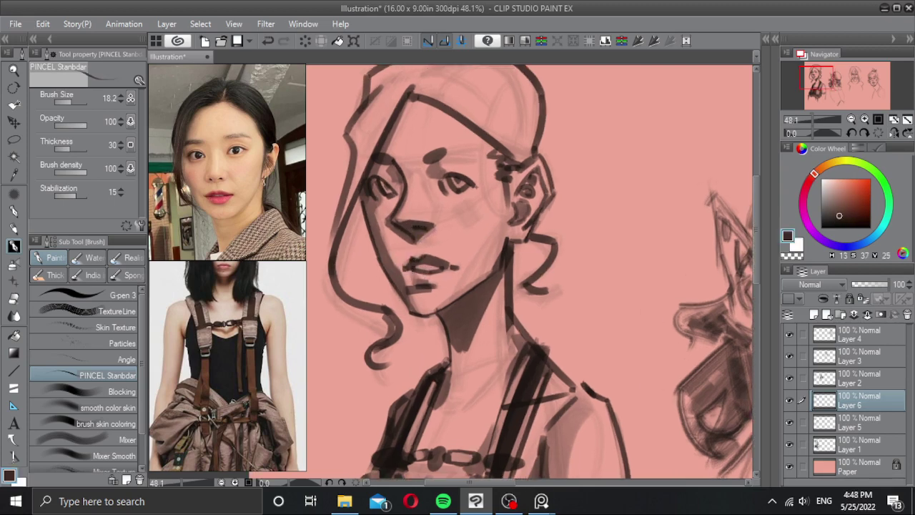
pyautogui.moveTo(392, 230); pyautogui.dragTo(405, 237)
pyautogui.keyDown('alt'); pyautogui.click(398, 269); pyautogui.keyUp('alt')
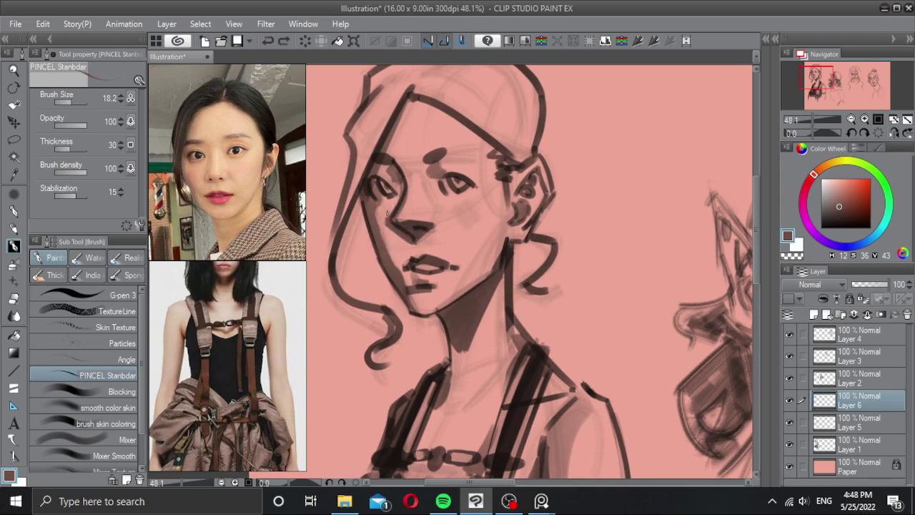
pyautogui.keyDown('alt'); pyautogui.click(388, 214); pyautogui.keyUp('alt')
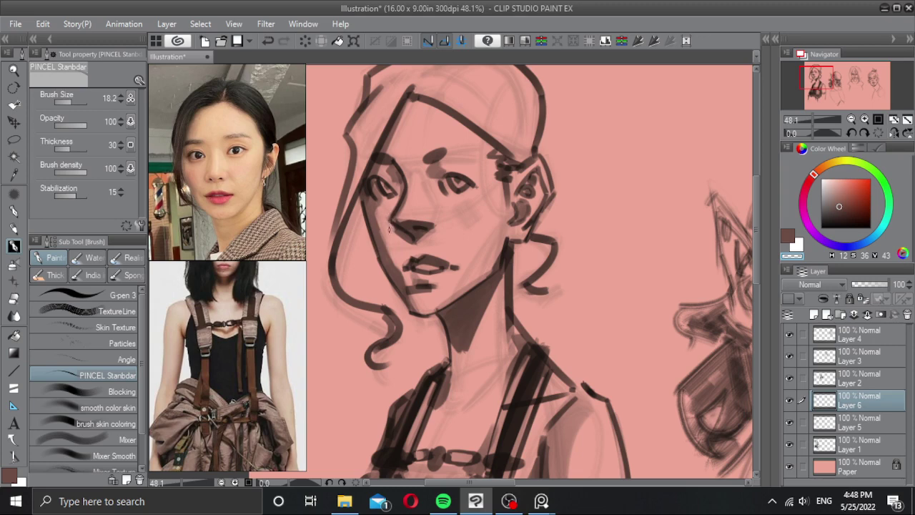
pyautogui.keyDown('alt'); pyautogui.click(409, 237); pyautogui.keyUp('alt')
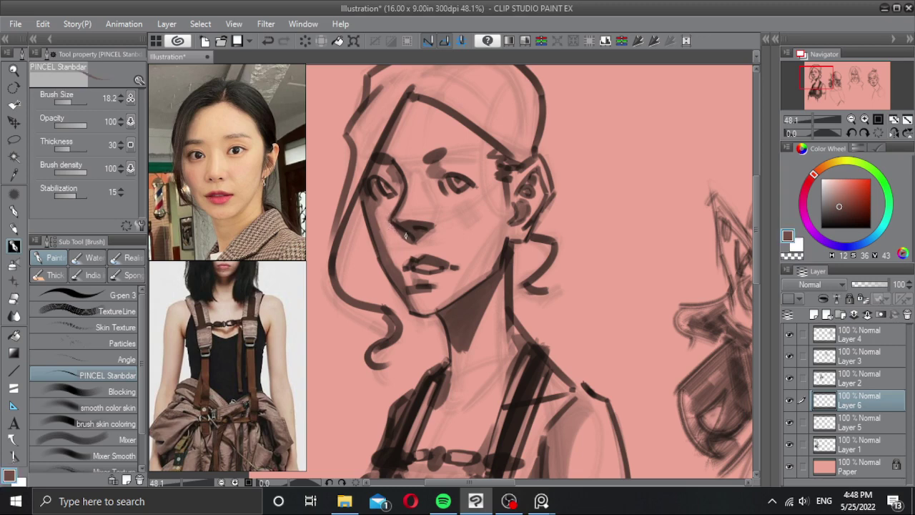
# Step: Compare the last nose stroke by undoing and redoing it, and clean up the shadow under the nose tip
pyautogui.hotkey('ctrl', 'z')
pyautogui.hotkey('ctrl', 'y')
pyautogui.hotkey('ctrl', 'z')
pyautogui.hotkey('ctrl', 'y')
pyautogui.keyDown('alt'); pyautogui.click(416, 242); pyautogui.keyUp('alt')
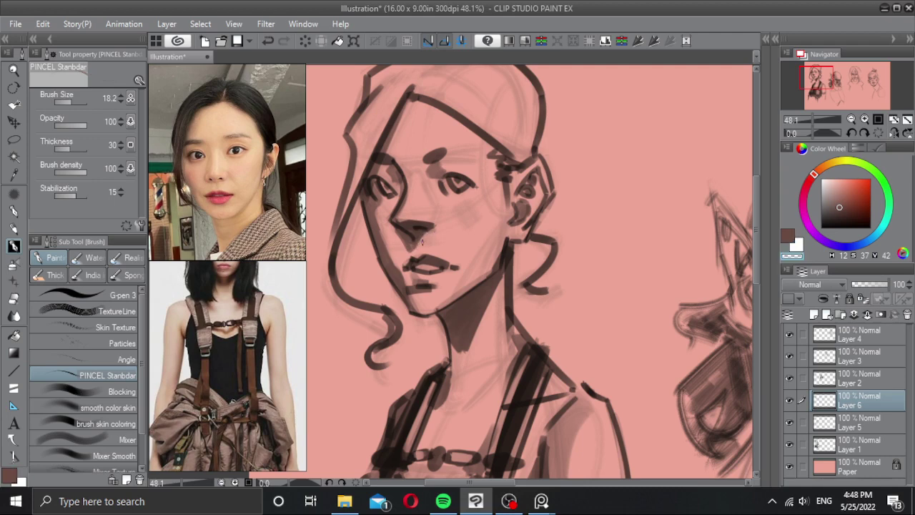
pyautogui.scroll(-3, 403, 238)
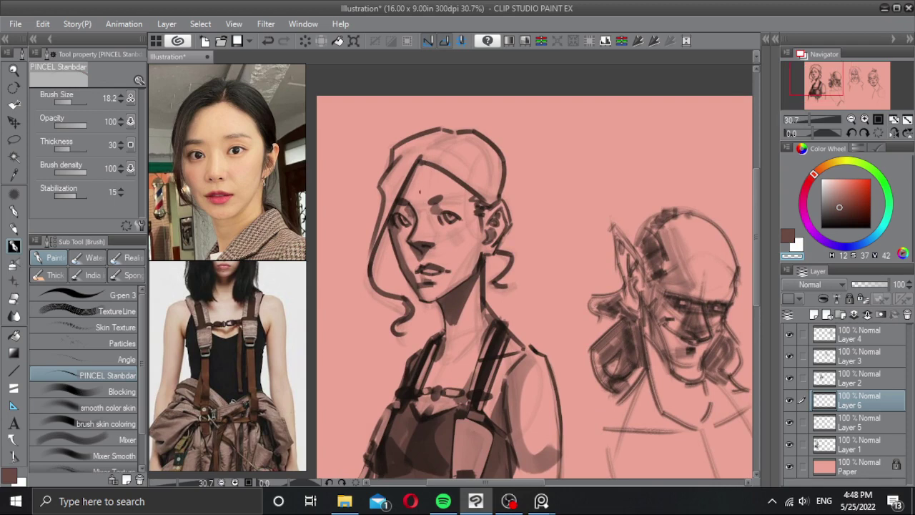
# Step: Sample the dark strap colour, deepen it to H 16, S 51, V 11, and touch up the near eye
pyautogui.moveTo(493, 289); pyautogui.dragTo(490, 261)
pyautogui.keyDown('alt'); pyautogui.click(488, 332); pyautogui.keyUp('alt')
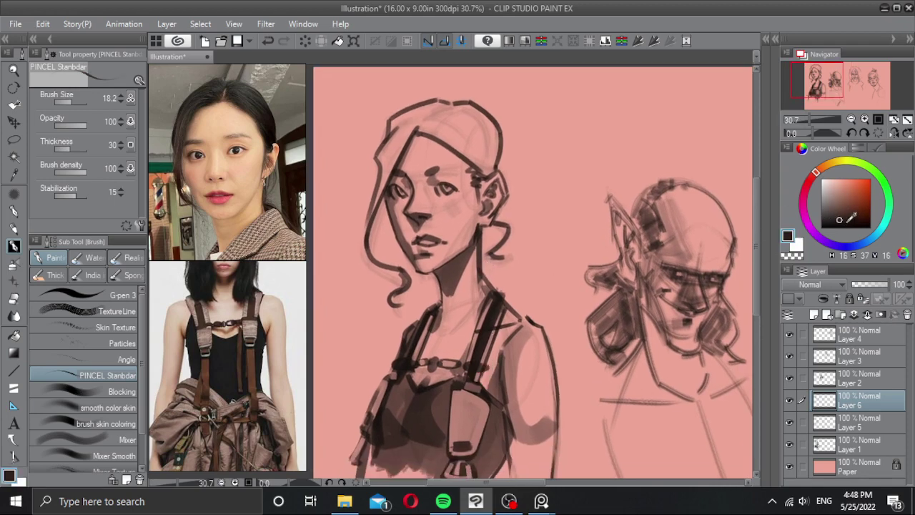
pyautogui.click(847, 222)
pyautogui.click(790, 400)
pyautogui.click(790, 400)
pyautogui.scroll(1, 404, 215)
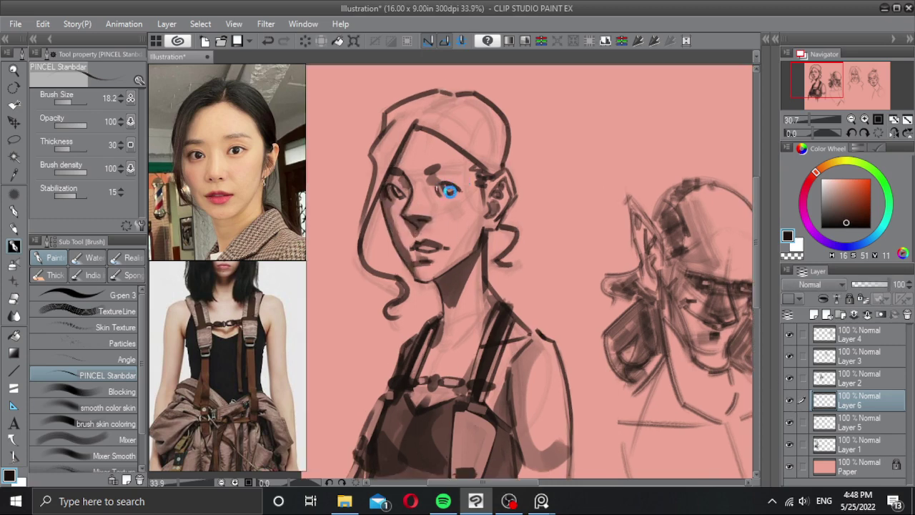
pyautogui.moveTo(443, 197)
pyautogui.mouseDown()
pyautogui.moveTo(420, 190)
pyautogui.moveTo(442, 188)
pyautogui.mouseUp()
pyautogui.hotkey('ctrl', 'z')
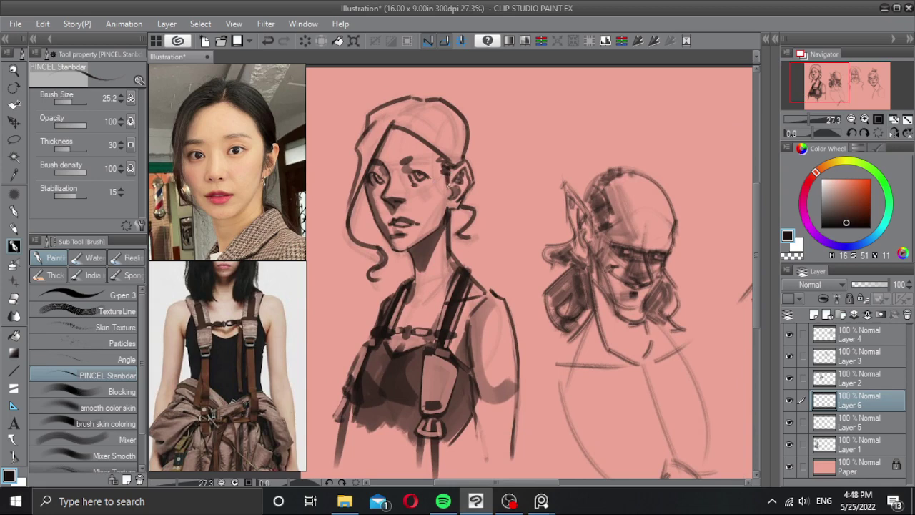
# Step: Paint a dark band across the top of the first woman's hair at brush size 58
pyautogui.scroll(-4, 448, 173)
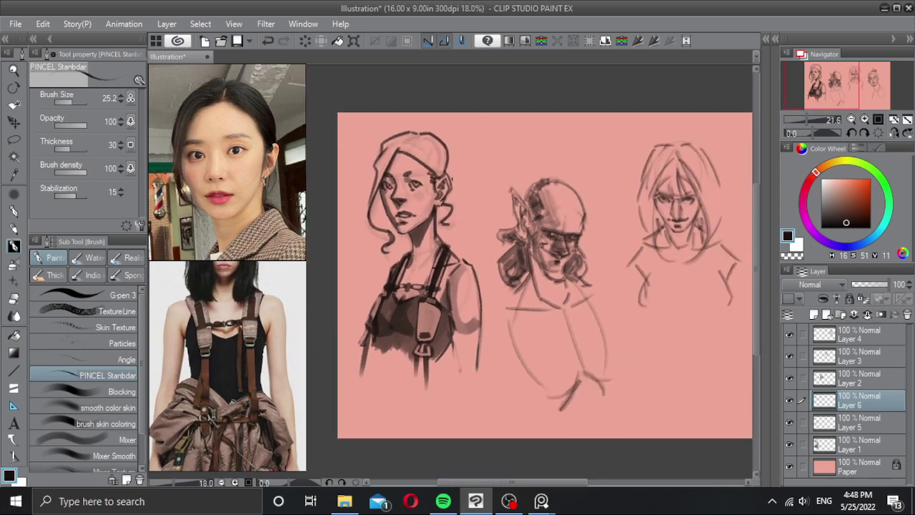
pyautogui.scroll(1, 431, 170)
pyautogui.scroll(-4, 462, 198)
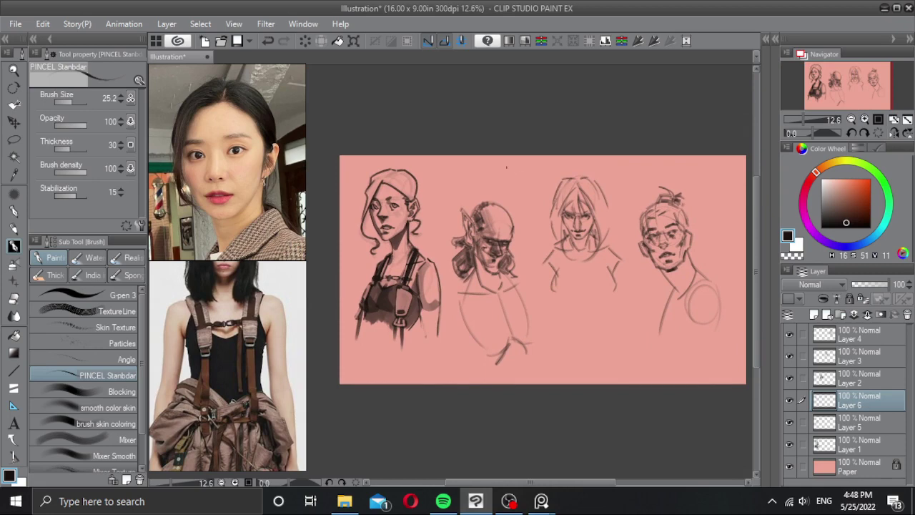
pyautogui.scroll(4, 392, 177)
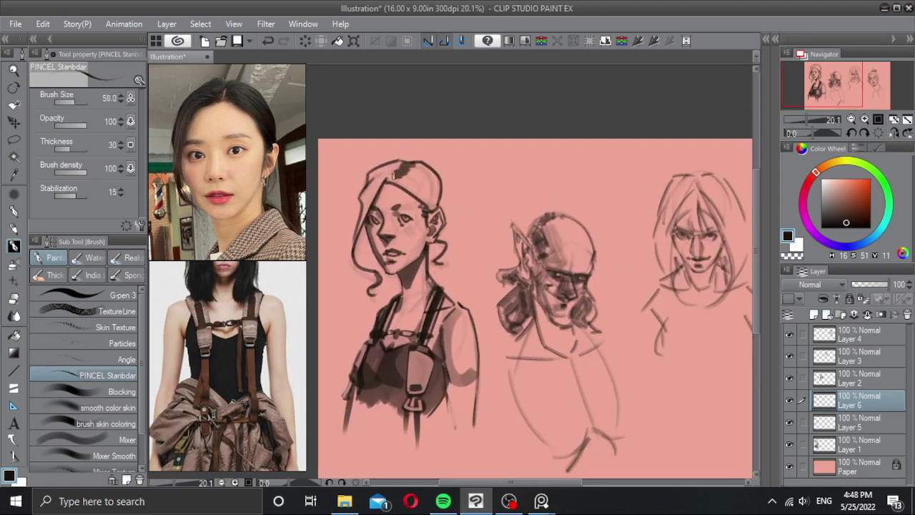
pyautogui.keyDown('alt'); pyautogui.click(405, 172); pyautogui.keyUp('alt')
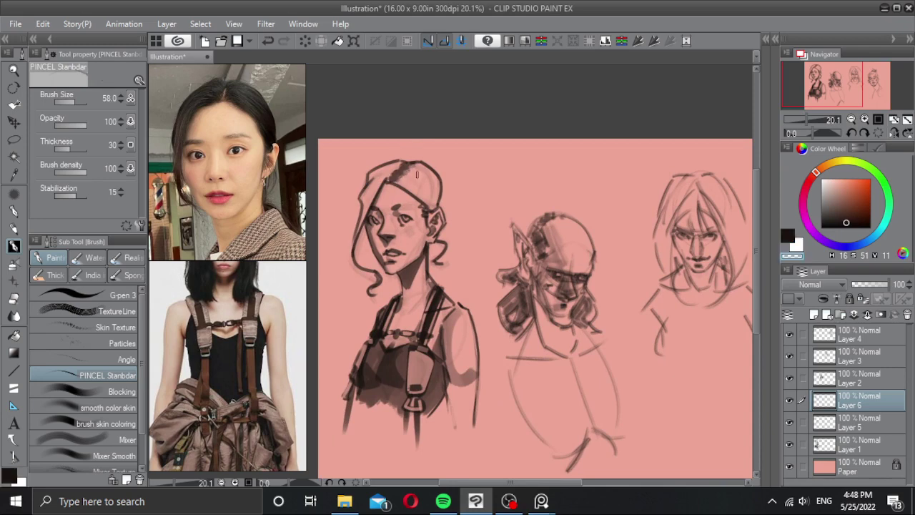
pyautogui.press('c')
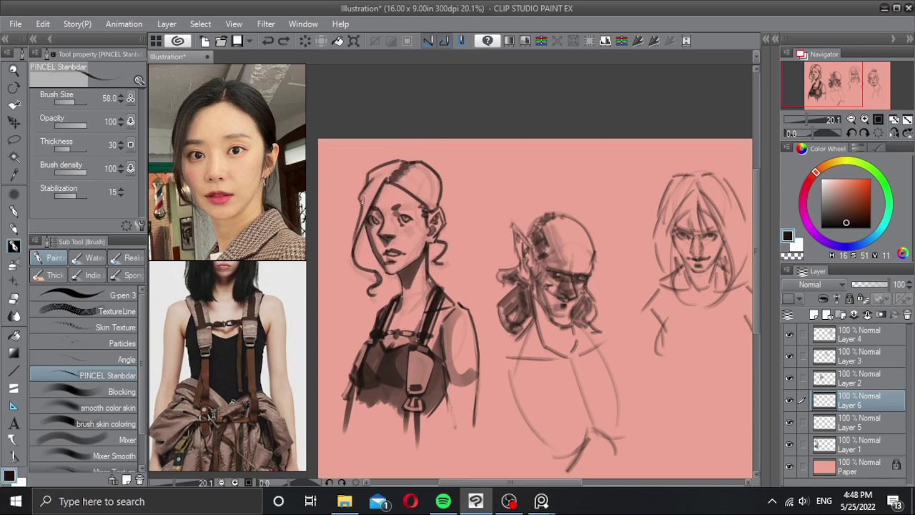
# Step: Thicken the long front hair strand beside the far cheek, redoing the stroke until it tapers downward
pyautogui.hotkey('ctrl', 'z')
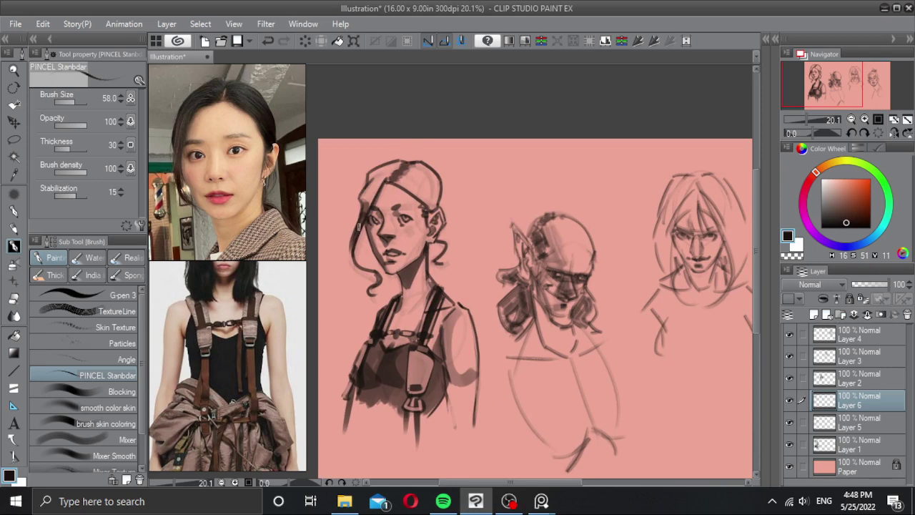
pyautogui.moveTo(362, 219); pyautogui.dragTo(354, 255)
pyautogui.hotkey('ctrl', 'z')
pyautogui.moveTo(364, 208); pyautogui.dragTo(354, 255)
pyautogui.hotkey('ctrl', 'z')
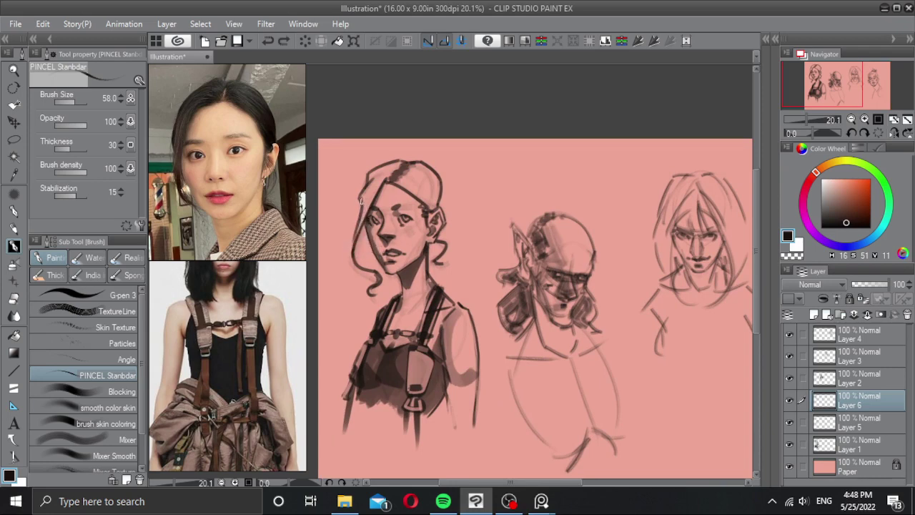
pyautogui.moveTo(366, 202)
pyautogui.mouseDown()
pyautogui.moveTo(364, 264)
pyautogui.moveTo(357, 261)
pyautogui.mouseUp()
pyautogui.press('c')
pyautogui.moveTo(363, 231)
pyautogui.mouseDown()
pyautogui.moveTo(359, 263)
pyautogui.moveTo(370, 273)
pyautogui.moveTo(364, 264)
pyautogui.moveTo(356, 271)
pyautogui.mouseUp()
pyautogui.hotkey('ctrl', 'z')
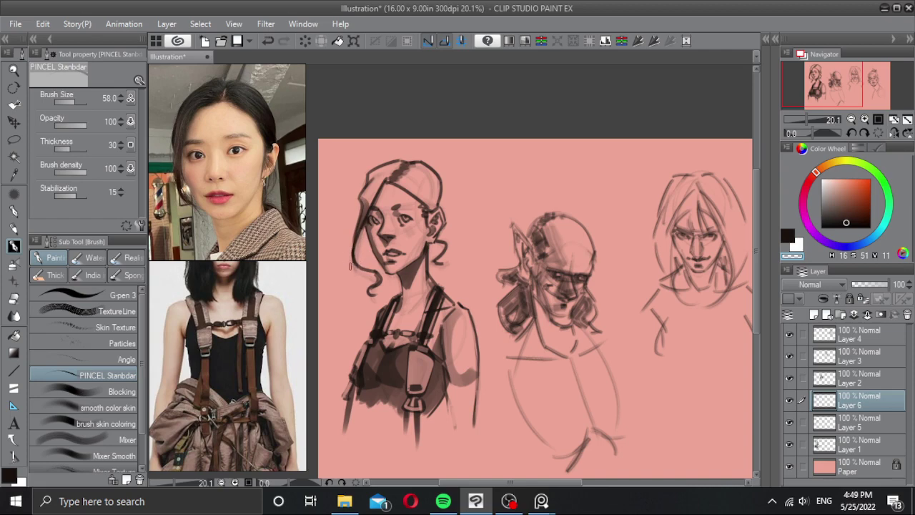
# Step: Darken the outer bend of the front hair lock above the temple and trim its edge
pyautogui.press('c')
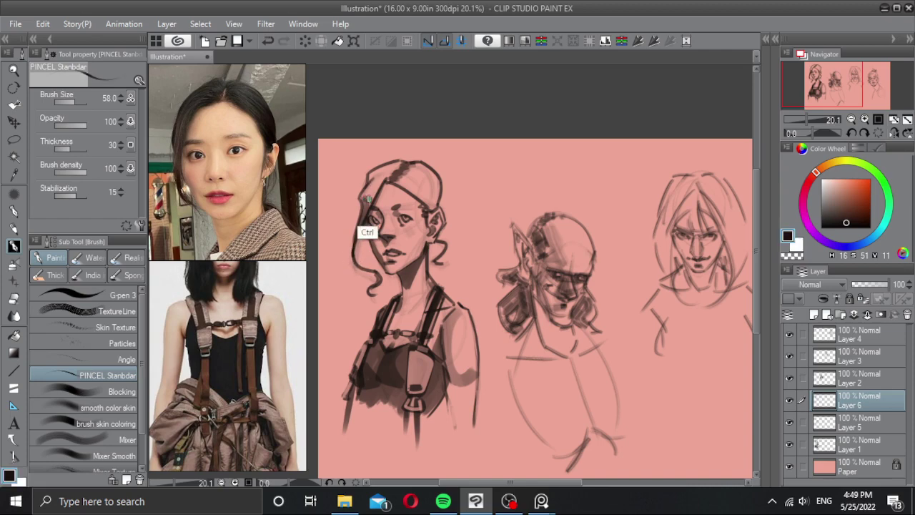
pyautogui.scroll(1, 370, 185)
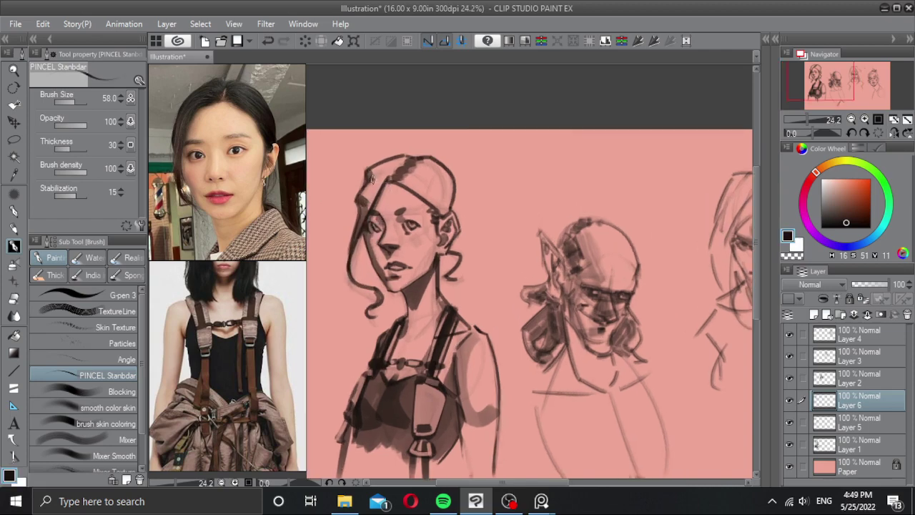
pyautogui.scroll(-1, 392, 185)
pyautogui.scroll(1, 392, 185)
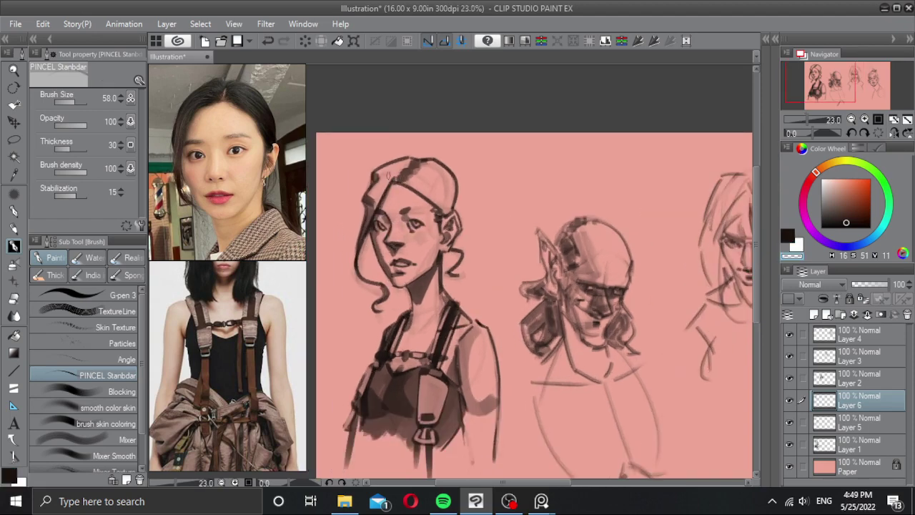
# Step: Block in the hair mass with broad strokes at brush size 177.6 and erase the overspill around the head at size 91
pyautogui.press('c')
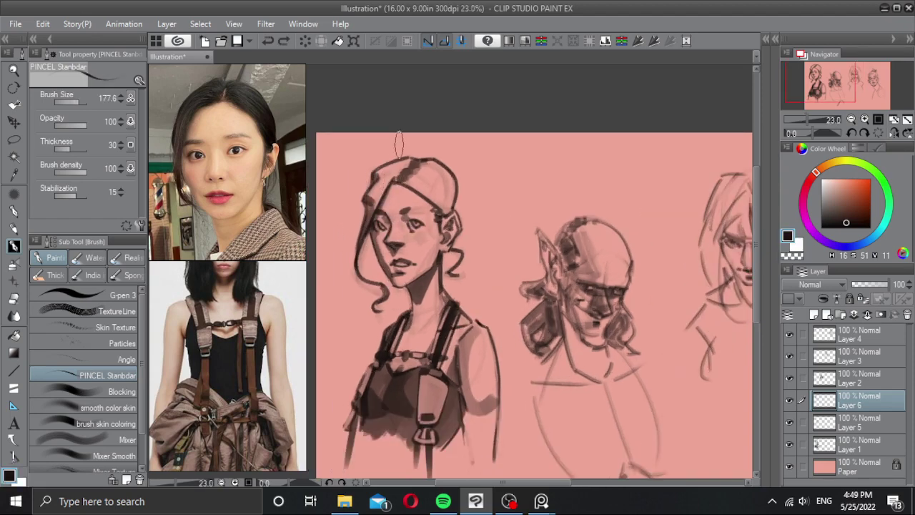
pyautogui.moveTo(398, 145)
pyautogui.mouseDown()
pyautogui.moveTo(406, 153)
pyautogui.moveTo(363, 213)
pyautogui.moveTo(421, 148)
pyautogui.moveTo(400, 186)
pyautogui.mouseUp()
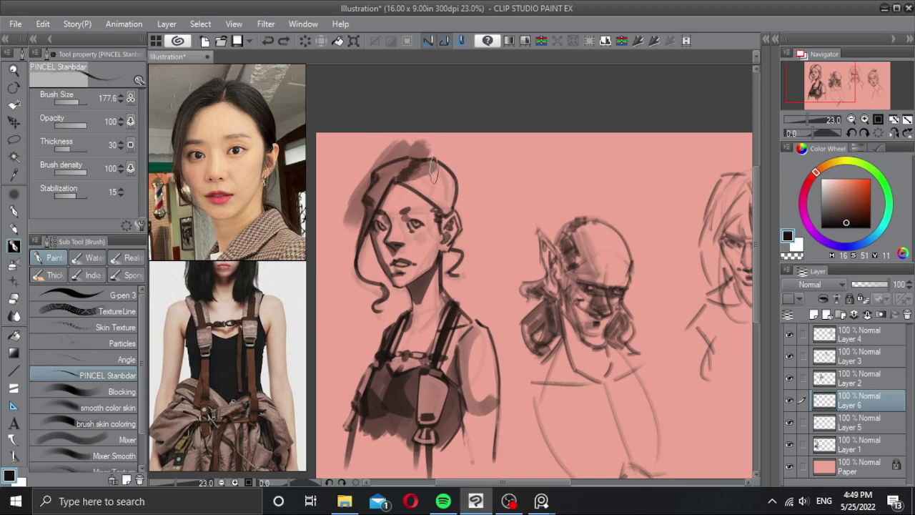
pyautogui.moveTo(450, 160)
pyautogui.mouseDown()
pyautogui.moveTo(411, 204)
pyautogui.moveTo(436, 211)
pyautogui.moveTo(445, 200)
pyautogui.mouseUp()
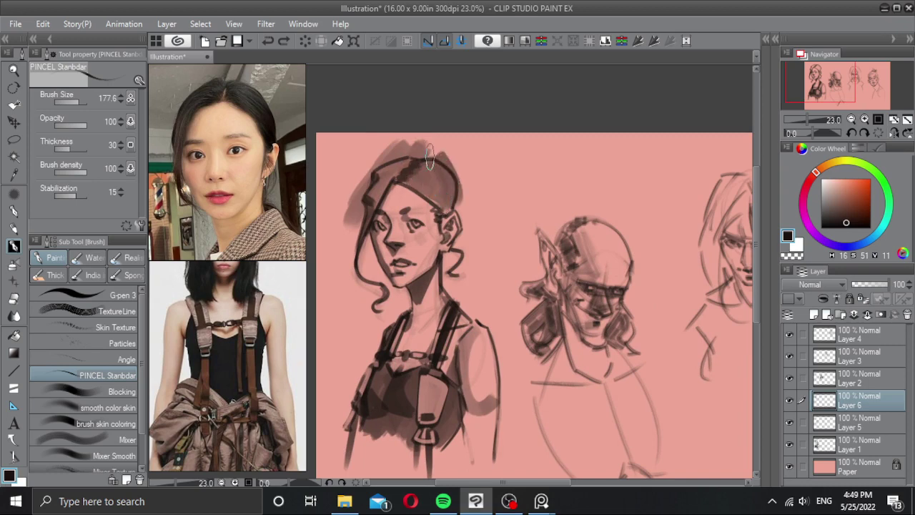
pyautogui.press('c')
pyautogui.moveTo(423, 151)
pyautogui.mouseDown()
pyautogui.moveTo(388, 146)
pyautogui.moveTo(416, 146)
pyautogui.mouseUp()
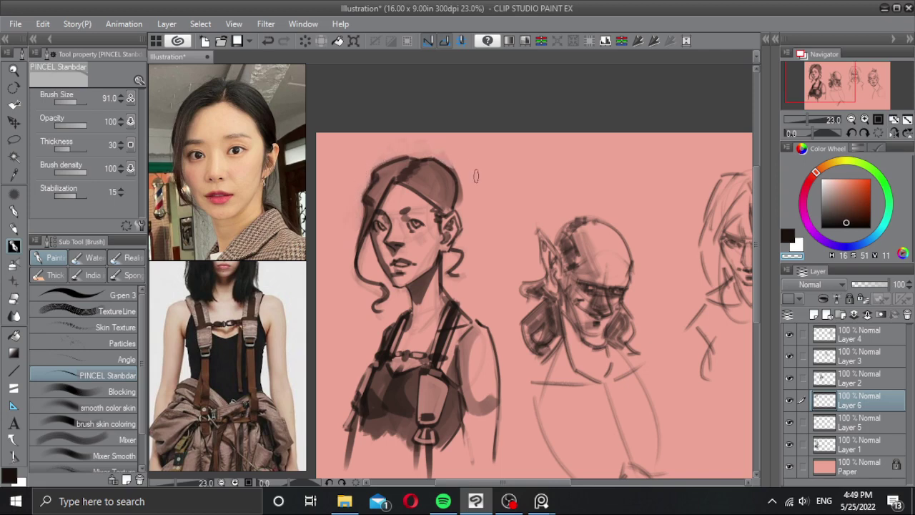
pyautogui.press('c')
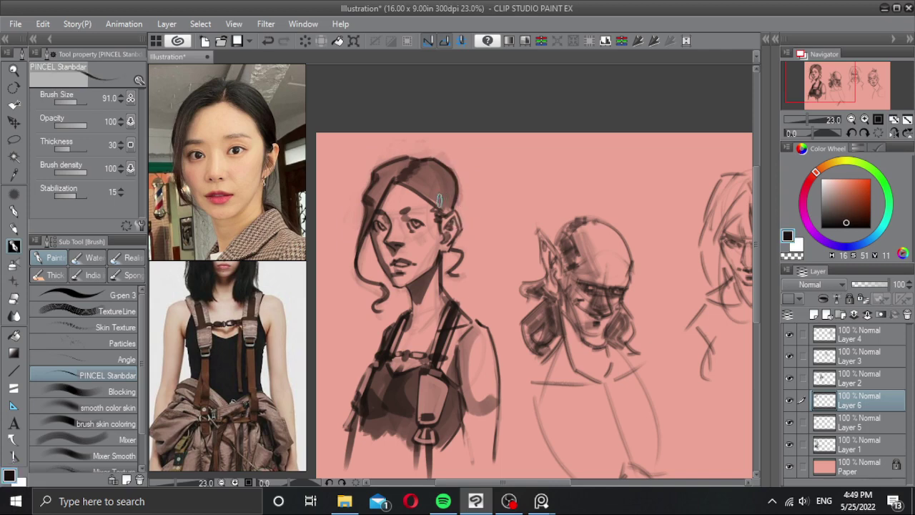
pyautogui.moveTo(405, 182); pyautogui.dragTo(452, 209)
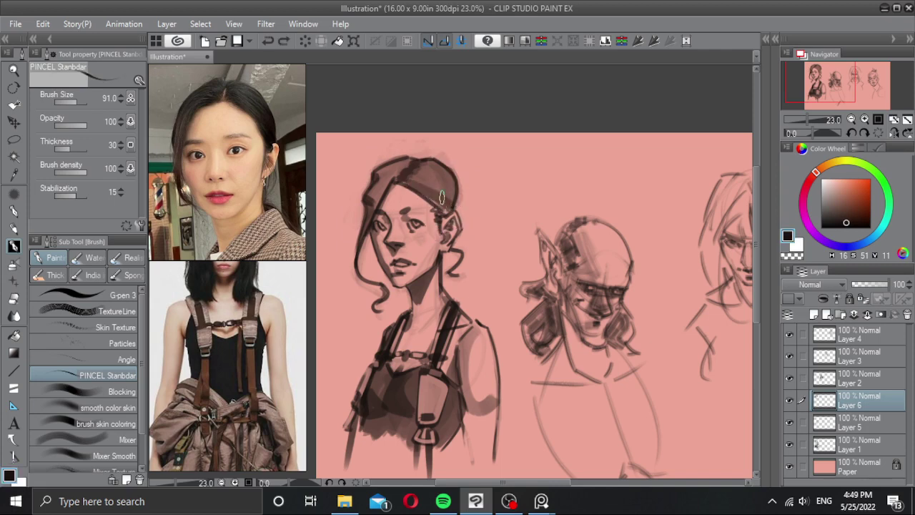
pyautogui.hotkey('ctrl', 'z')
# Step: Add a new layer and softly darken the first woman's hair with the smooth color skin brush at size 296
pyautogui.click(84, 402)
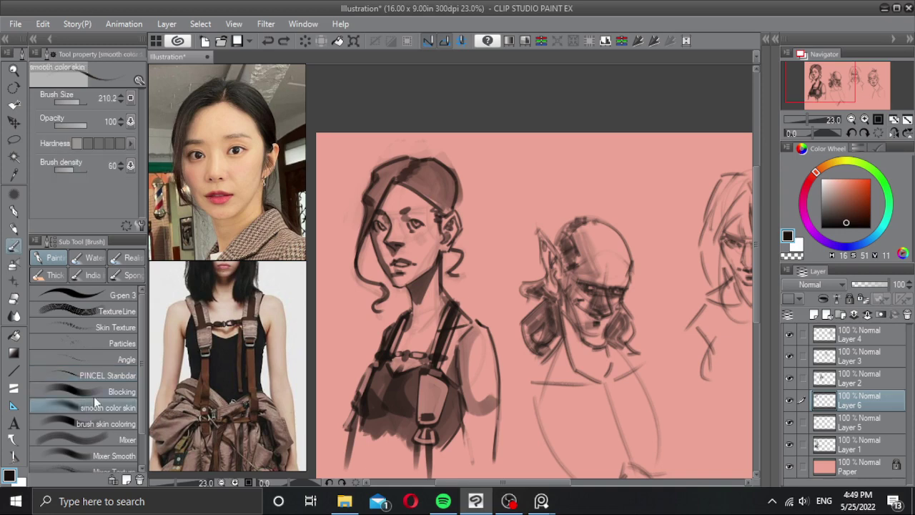
pyautogui.hotkey('ctrl', 'shift', 'n')
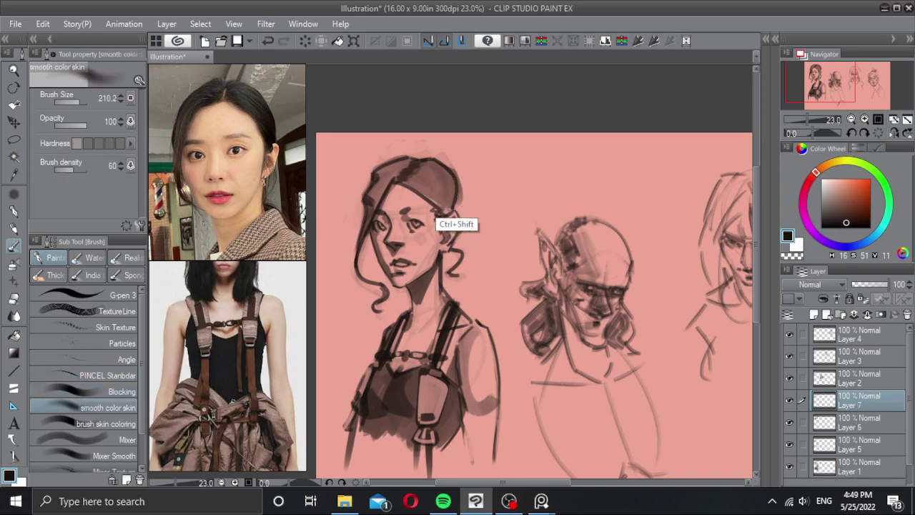
pyautogui.moveTo(436, 198); pyautogui.dragTo(447, 198)
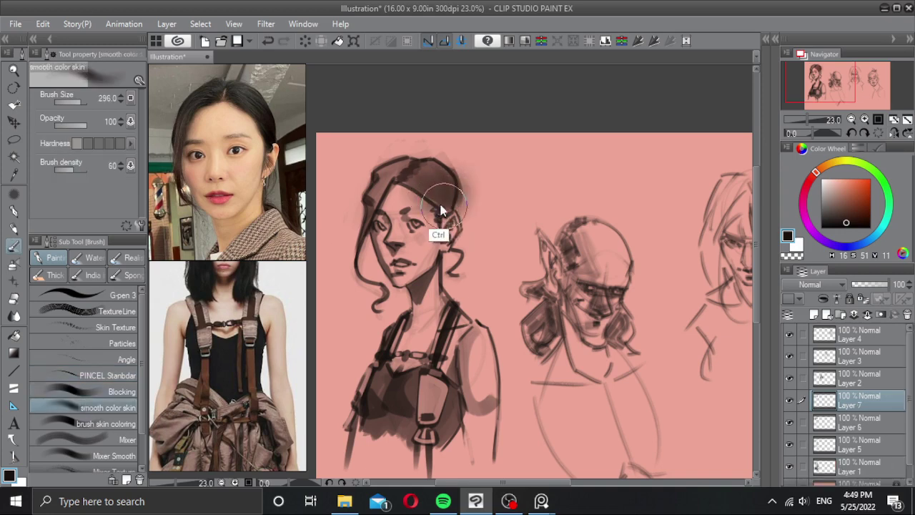
pyautogui.hotkey('ctrl', 'z')
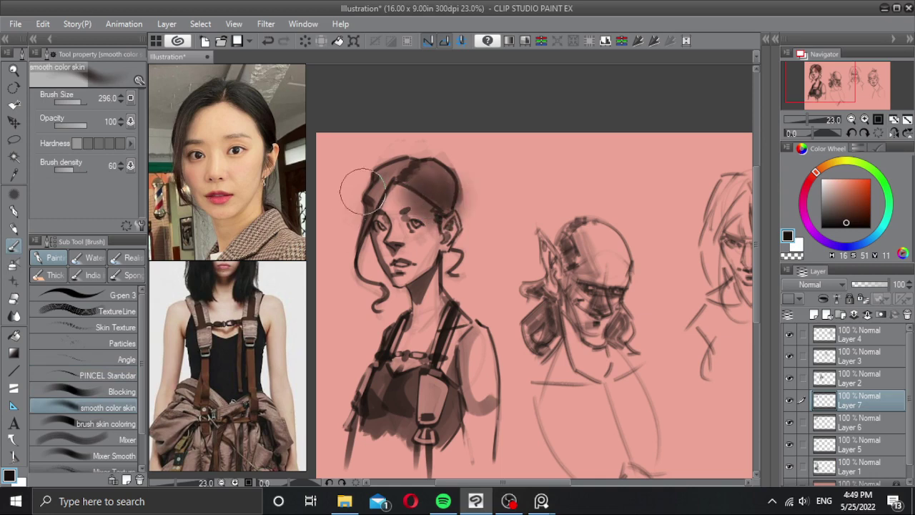
pyautogui.moveTo(362, 192)
pyautogui.mouseDown()
pyautogui.moveTo(393, 159)
pyautogui.moveTo(351, 149)
pyautogui.moveTo(394, 158)
pyautogui.mouseUp()
# Step: Soften the dark shading on the hair above the ear with the smooth color skin brush at size 144.7
pyautogui.press('c')
pyautogui.press(']')
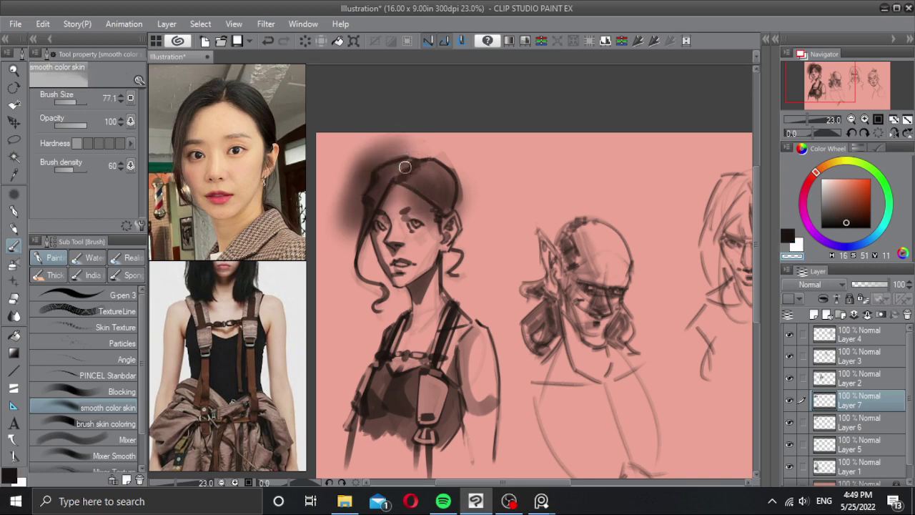
pyautogui.press('[')
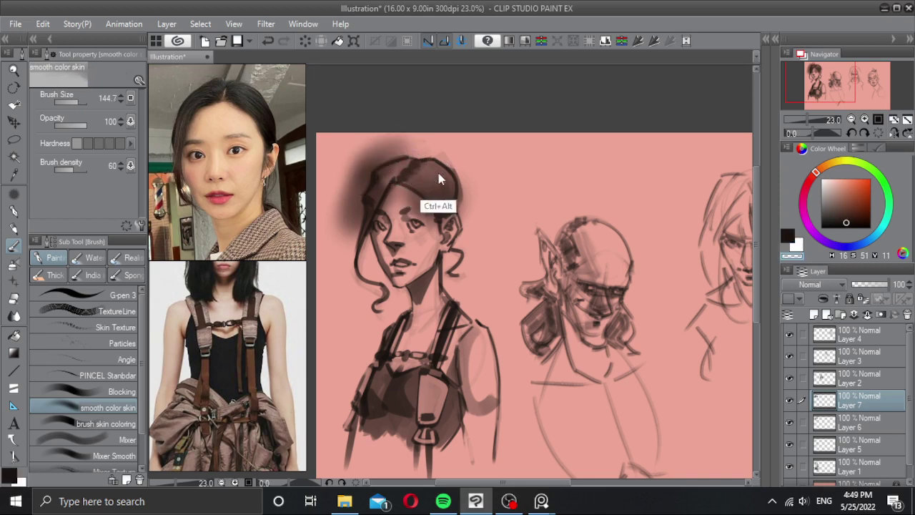
pyautogui.hotkey('ctrl', 'z')
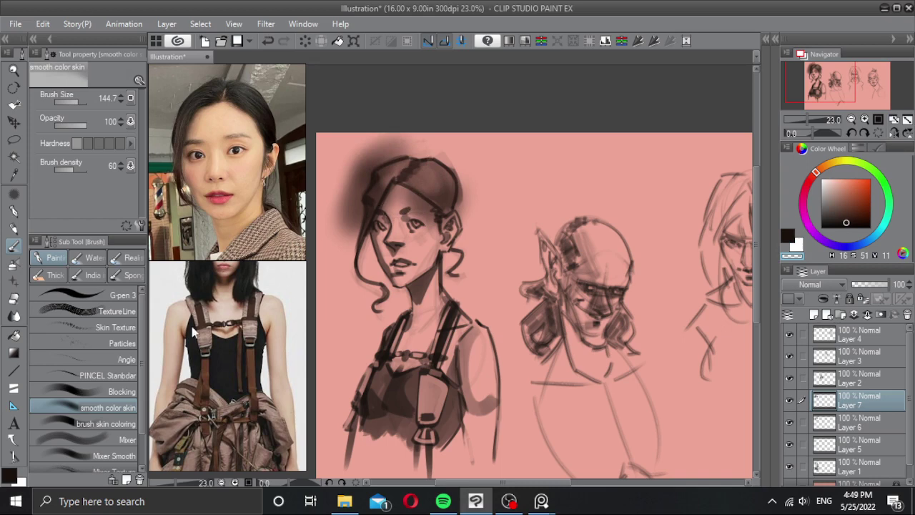
# Step: Erase the soft shading that spills outside the hair around the head with the PINCEL Stanbdar brush at size 91
pyautogui.click(69, 392)
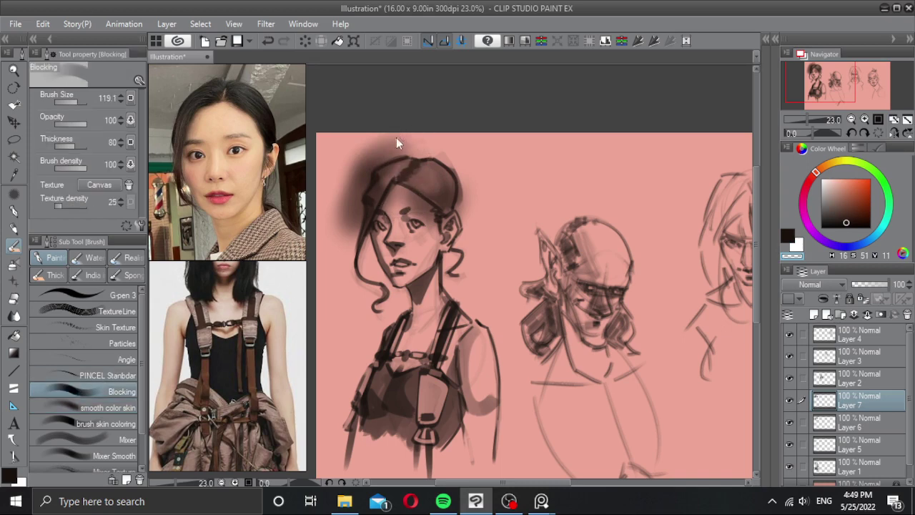
pyautogui.moveTo(397, 140); pyautogui.dragTo(364, 145)
pyautogui.click(90, 375)
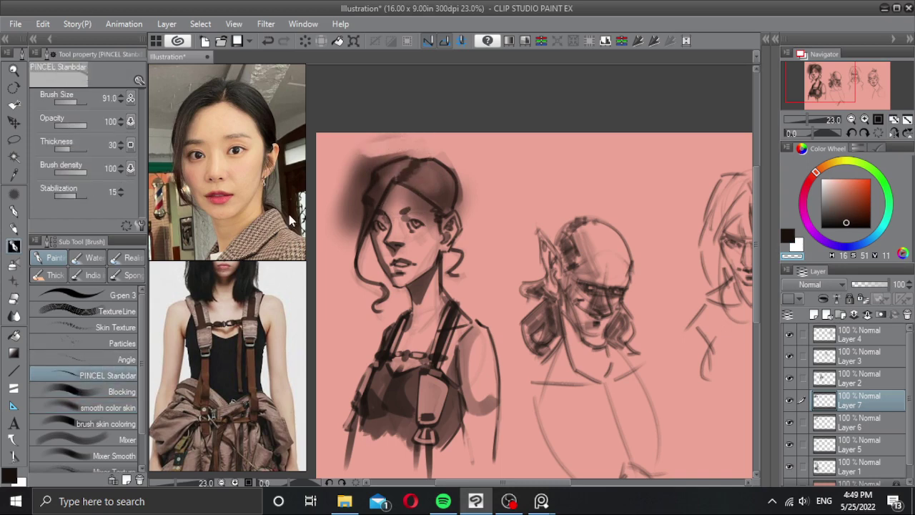
pyautogui.moveTo(395, 146)
pyautogui.mouseDown()
pyautogui.moveTo(413, 146)
pyautogui.moveTo(362, 166)
pyautogui.moveTo(417, 145)
pyautogui.mouseUp()
pyautogui.hotkey('ctrl', 'z')
pyautogui.press('[')
pyautogui.press('[')
pyautogui.moveTo(354, 172)
pyautogui.mouseDown()
pyautogui.moveTo(333, 180)
pyautogui.moveTo(340, 215)
pyautogui.moveTo(358, 182)
pyautogui.moveTo(345, 242)
pyautogui.moveTo(353, 188)
pyautogui.moveTo(359, 213)
pyautogui.moveTo(346, 226)
pyautogui.mouseUp()
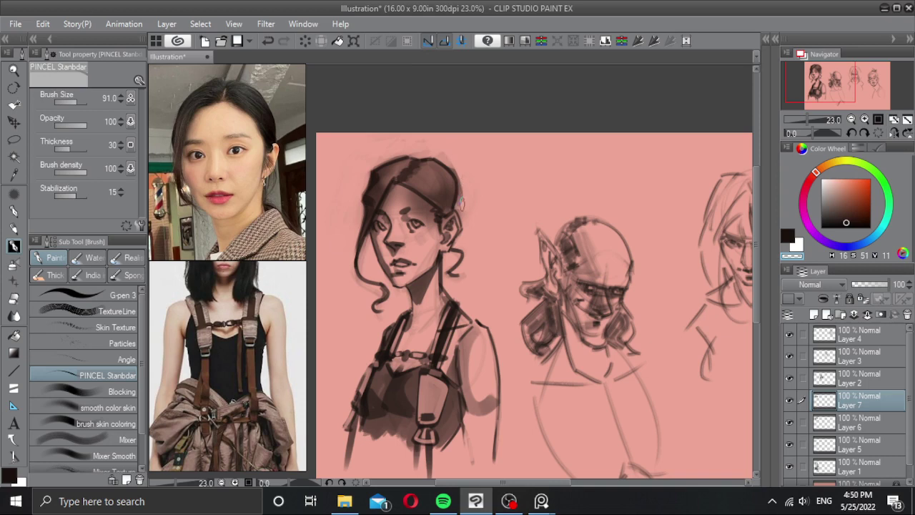
# Step: Set Layer 7 to Multiply at 57% opacity and merge it down into Layer 6
pyautogui.press('ctrl')
pyautogui.scroll(-1, 486, 186)
pyautogui.click(831, 284)
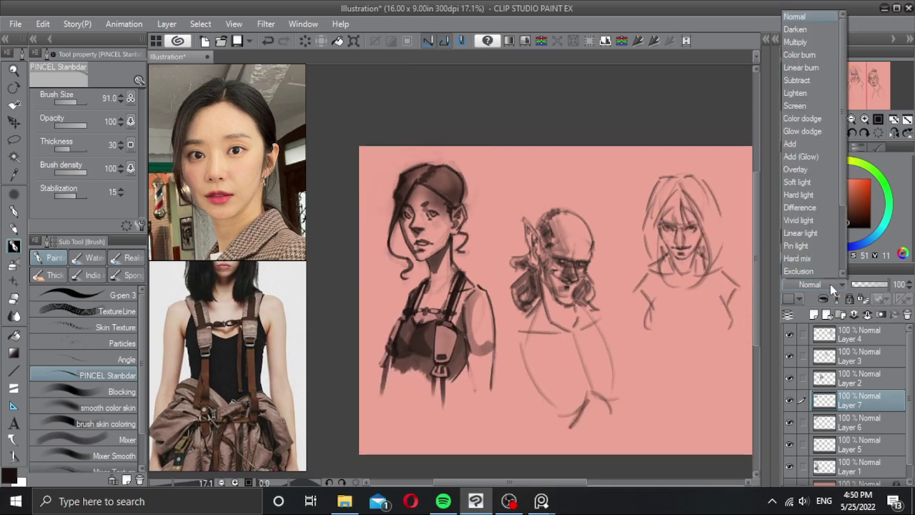
pyautogui.click(789, 43)
pyautogui.click(878, 285)
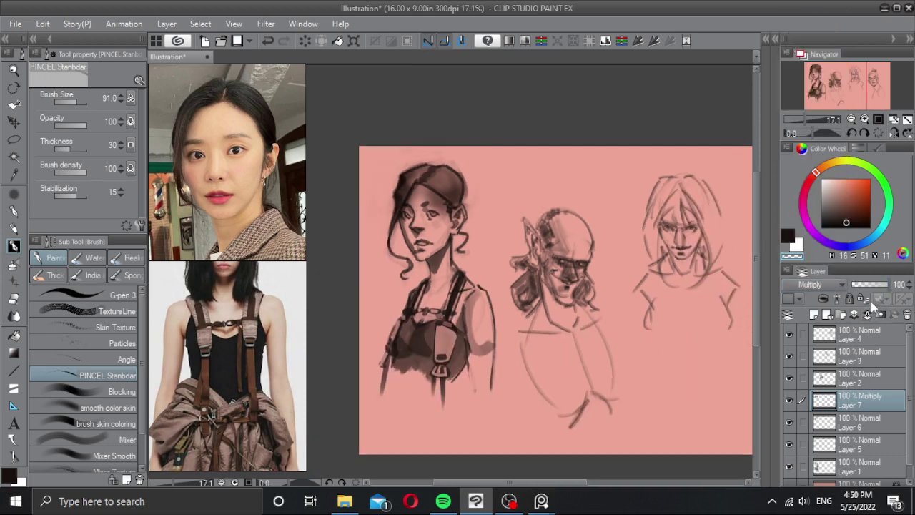
pyautogui.moveTo(878, 286); pyautogui.dragTo(866, 286)
pyautogui.scroll(2, 469, 204)
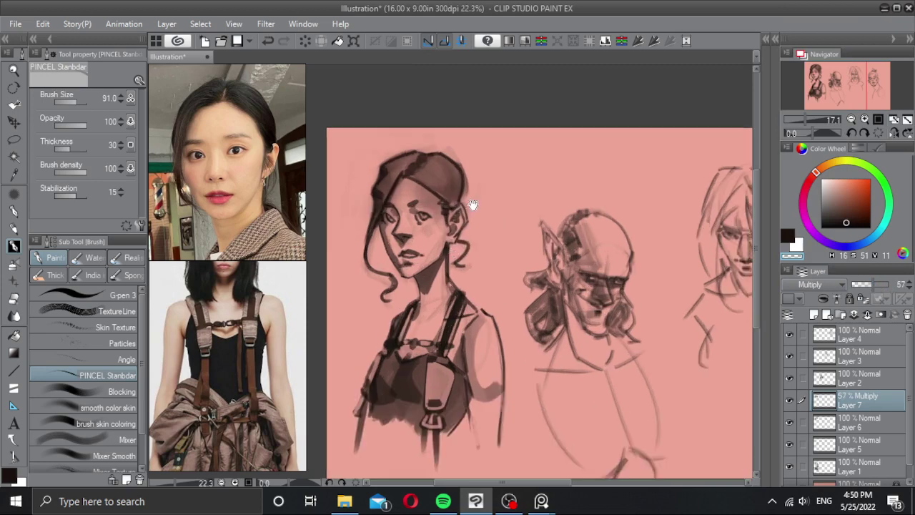
pyautogui.click(870, 316)
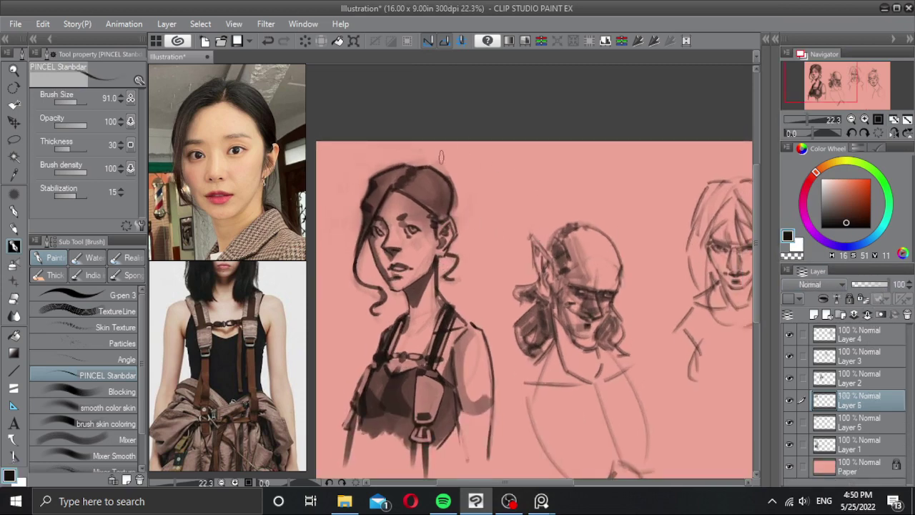
# Step: Clean up the outer edge of the hair around the crown and back of the head, using brush size 53.9
pyautogui.press('c')
pyautogui.moveTo(440, 153)
pyautogui.mouseDown()
pyautogui.moveTo(456, 174)
pyautogui.moveTo(458, 203)
pyautogui.moveTo(462, 183)
pyautogui.mouseUp()
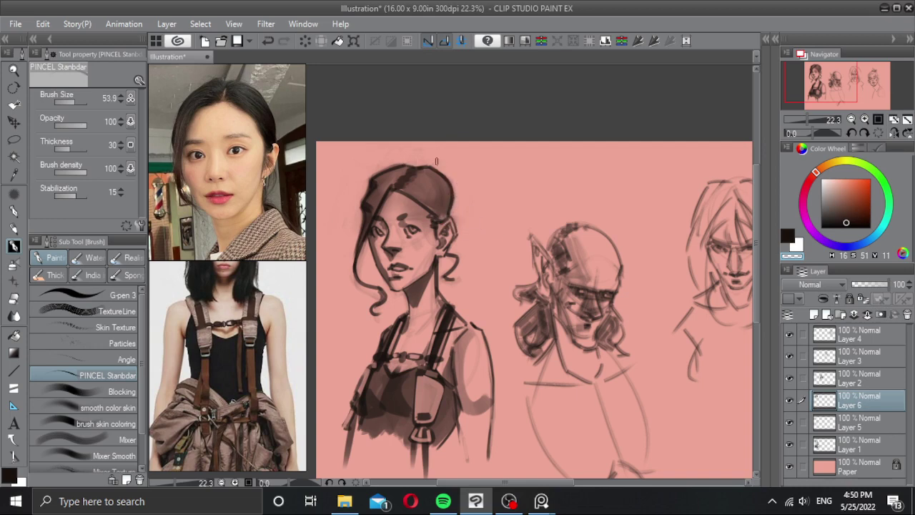
pyautogui.moveTo(466, 210)
pyautogui.mouseDown()
pyautogui.moveTo(482, 198)
pyautogui.moveTo(478, 208)
pyautogui.mouseUp()
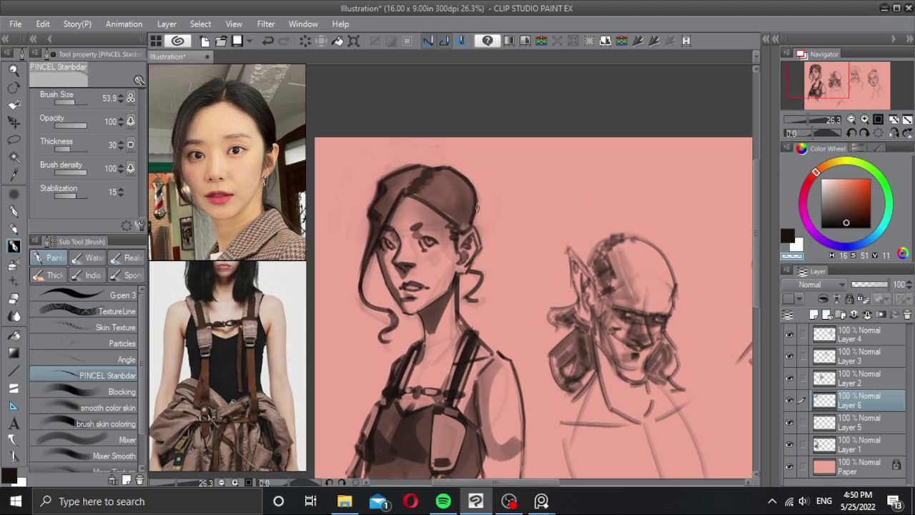
pyautogui.click(868, 315)
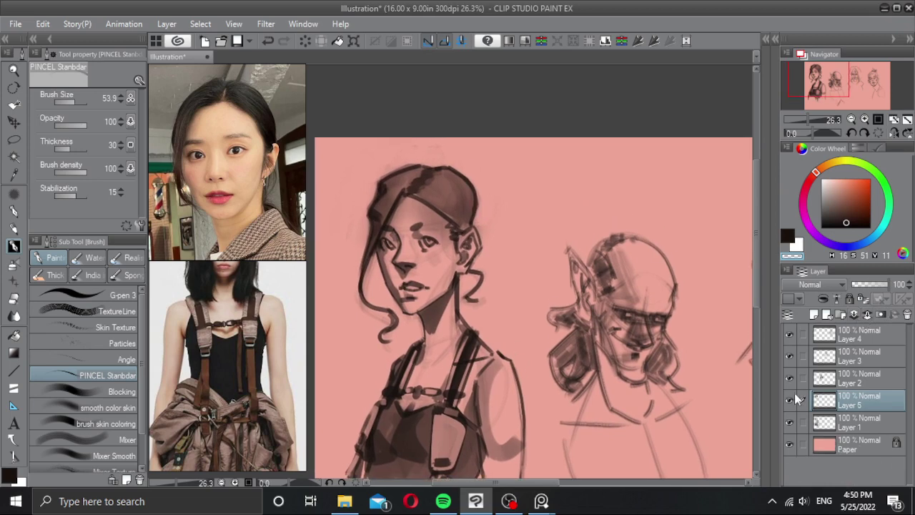
pyautogui.click(794, 395)
pyautogui.click(794, 395)
pyautogui.hotkey('ctrl', 'z')
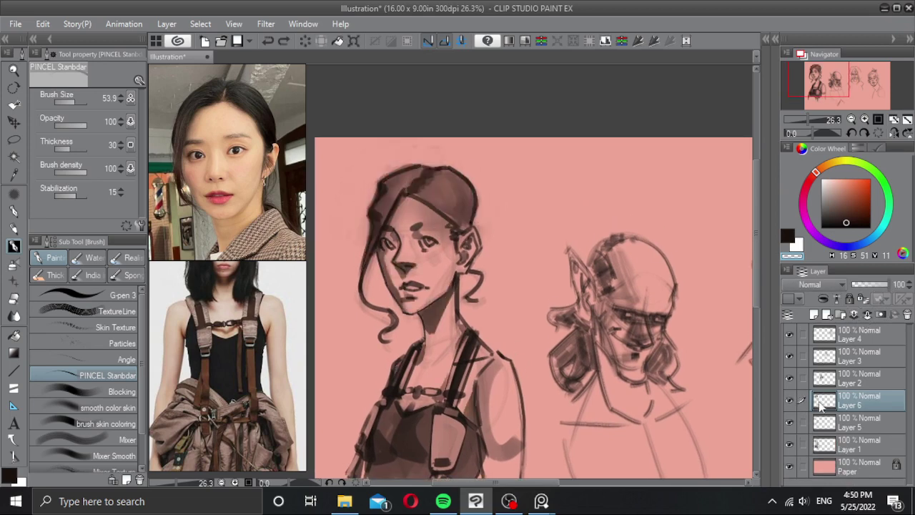
# Step: Merge Layer 6 down into Layer 5 and compare the portrait with the merged shading hidden and shown
pyautogui.click(791, 399)
pyautogui.click(792, 400)
pyautogui.click(868, 315)
pyautogui.click(791, 402)
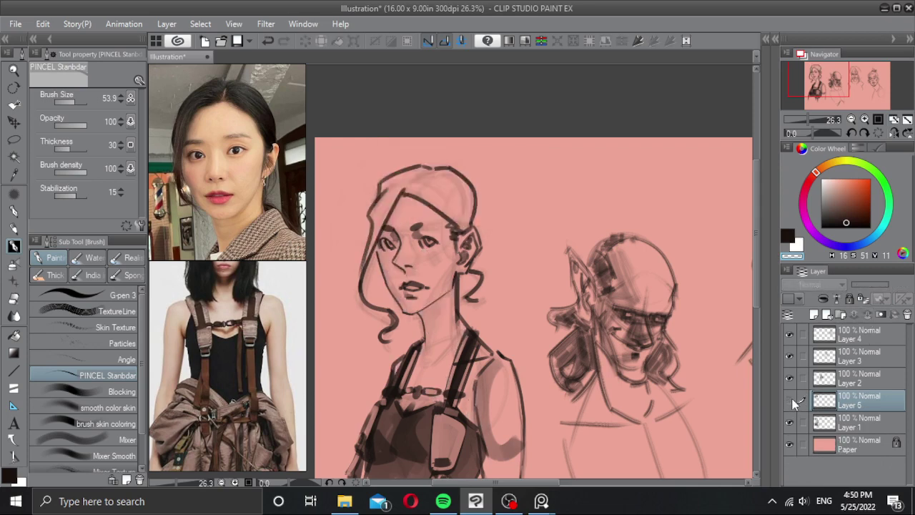
pyautogui.click(791, 402)
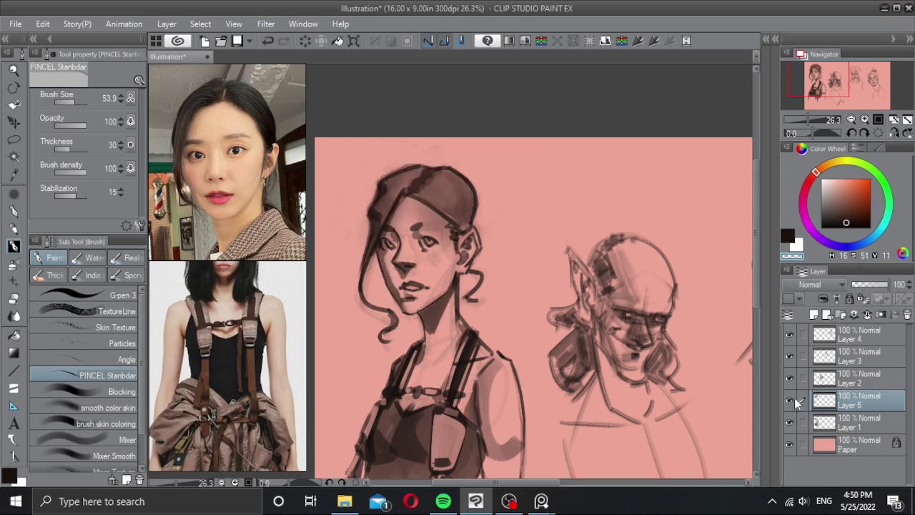
# Step: Keep Layer 5 at 100% opacity after trying 79%, and merge it down into Layer 1
pyautogui.click(869, 284)
pyautogui.scroll(-1, 496, 267)
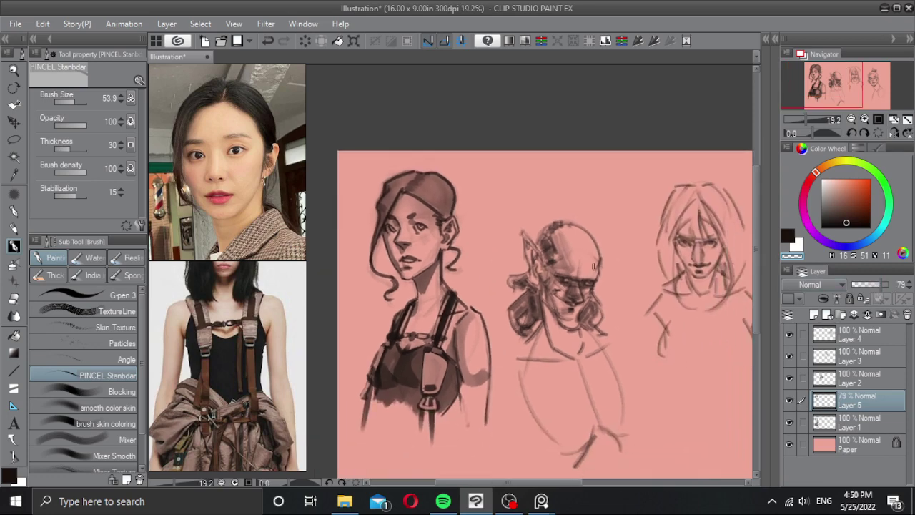
pyautogui.moveTo(881, 290); pyautogui.dragTo(894, 294)
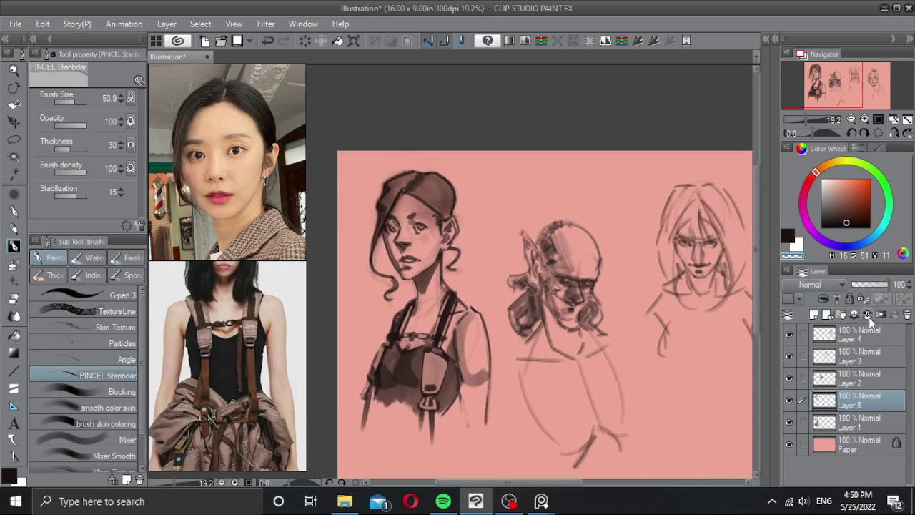
pyautogui.click(867, 313)
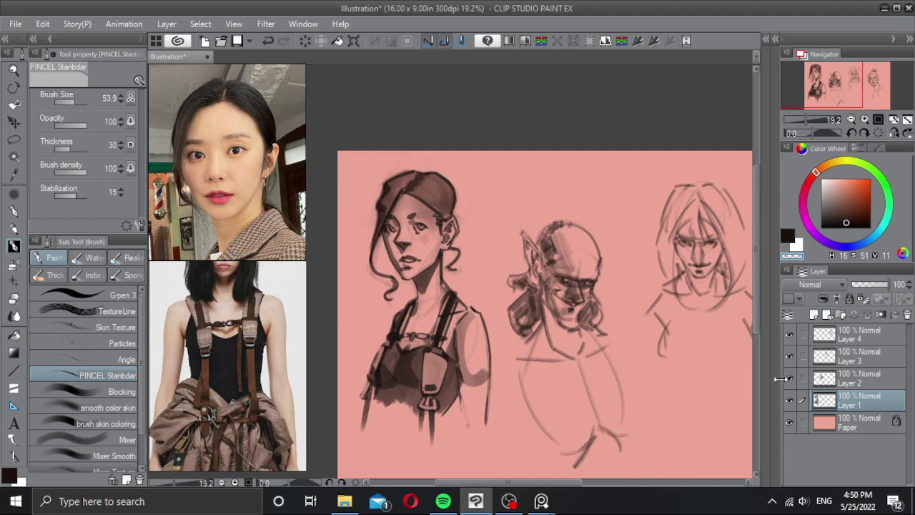
# Step: Carve lighter highlight patches into the hair behind the parting with transparent strokes at brush sizes 69.5 and 36.7
pyautogui.scroll(1, 458, 194)
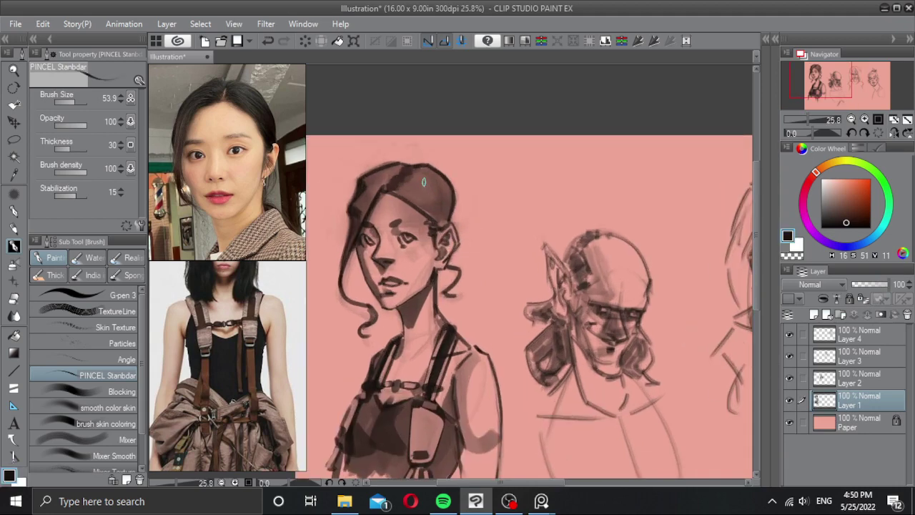
pyautogui.keyDown('ctrl'); pyautogui.keyDown('alt'); pyautogui.moveTo(424, 196); pyautogui.dragTo(439, 182); pyautogui.keyUp('alt'); pyautogui.keyUp('ctrl')
pyautogui.hotkey('ctrl', 'z')
pyautogui.press('c')
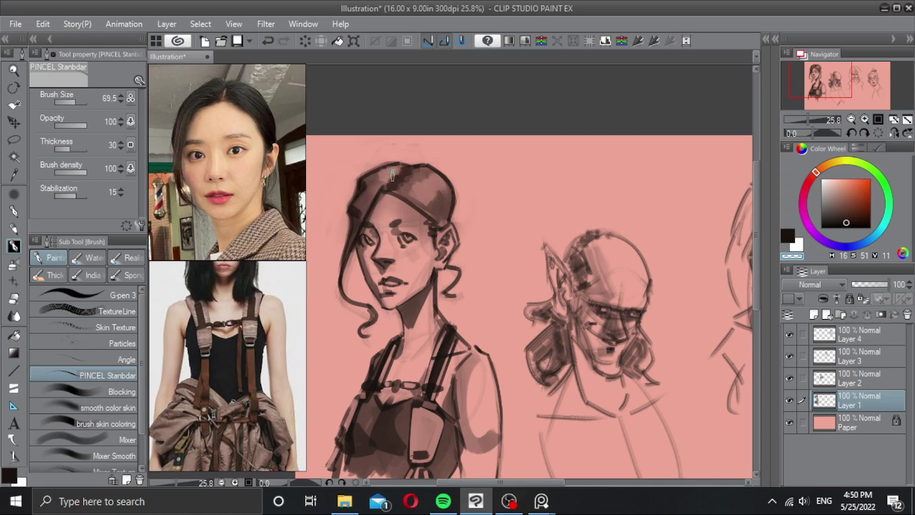
pyautogui.press('c')
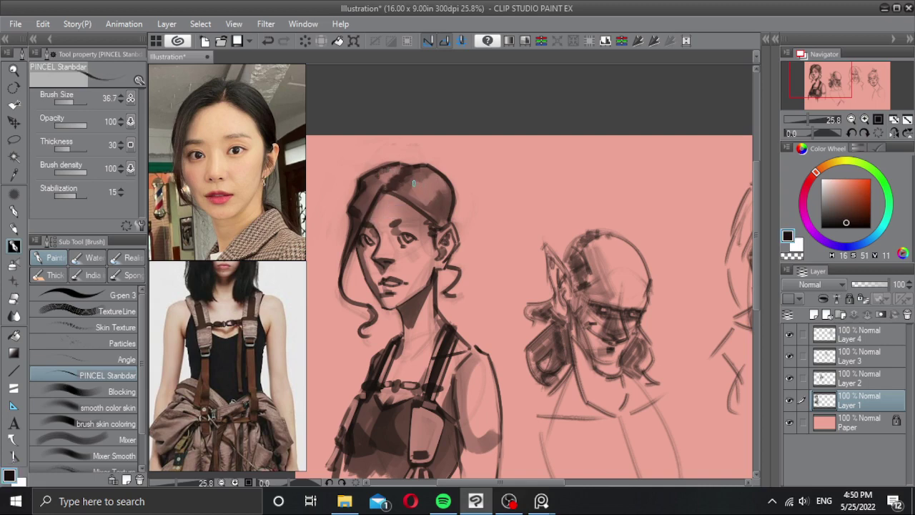
pyautogui.moveTo(397, 186)
pyautogui.mouseDown()
pyautogui.moveTo(426, 172)
pyautogui.moveTo(438, 206)
pyautogui.moveTo(451, 204)
pyautogui.mouseUp()
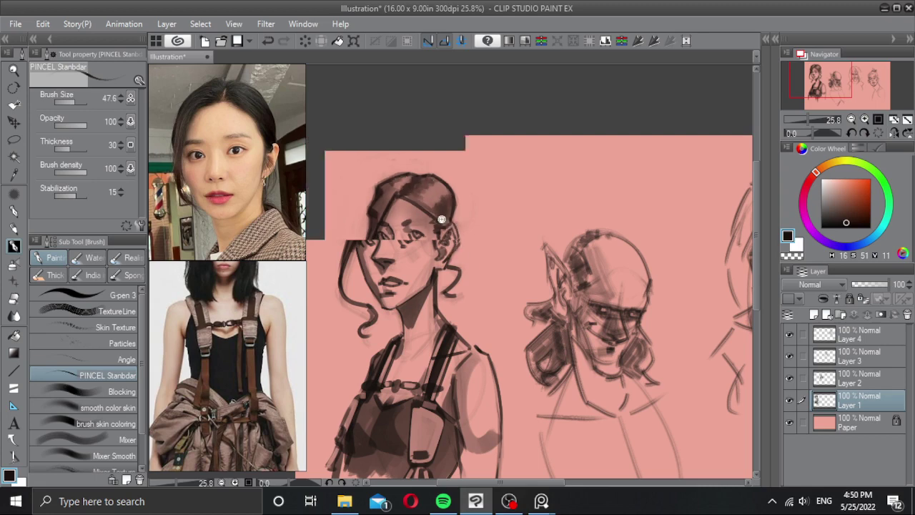
# Step: Refine the hair highlights above the ear with thinner strokes at brush sizes 41.6 and 24.9
pyautogui.scroll(-2, 460, 212)
pyautogui.scroll(2, 442, 216)
pyautogui.press('c')
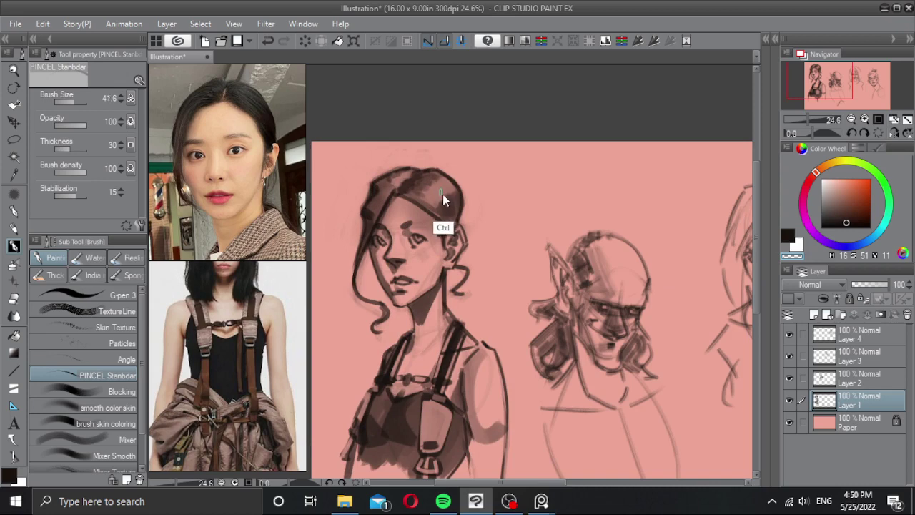
pyautogui.moveTo(443, 194); pyautogui.dragTo(432, 195)
pyautogui.hotkey('ctrl', 'z')
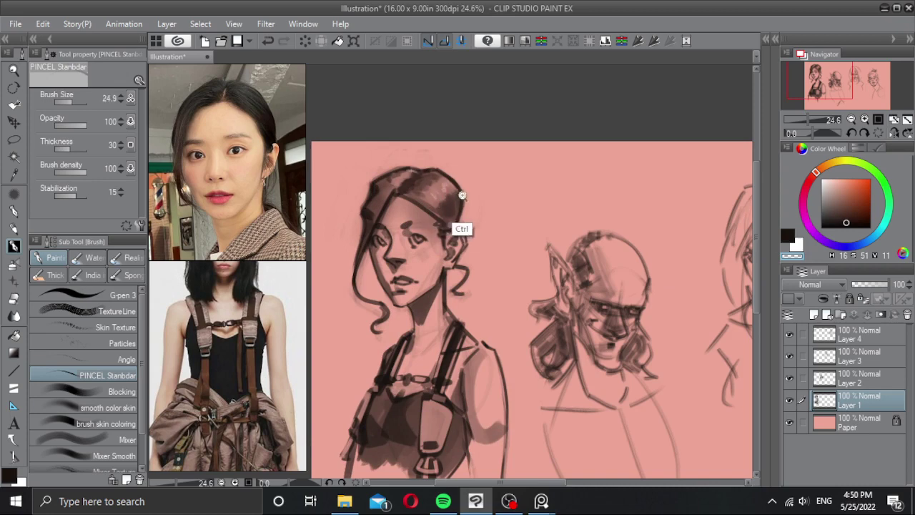
pyautogui.scroll(-2, 461, 214)
pyautogui.scroll(2, 451, 201)
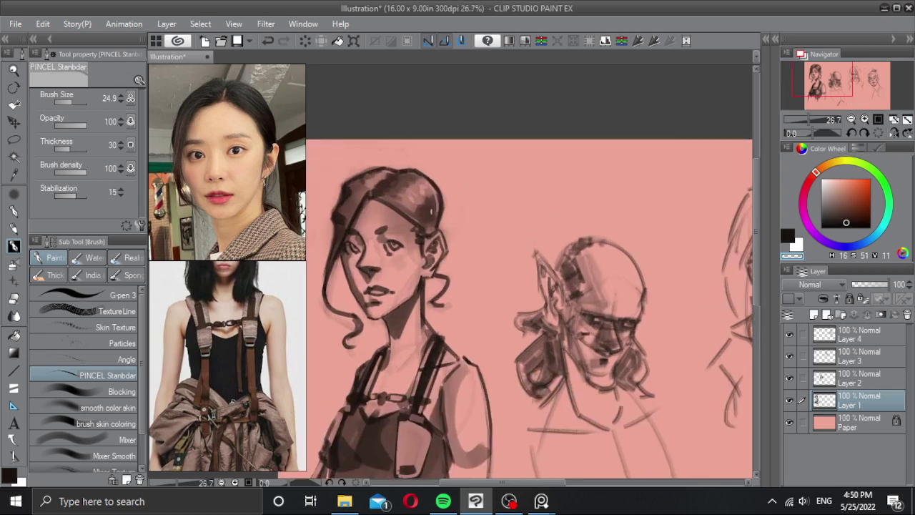
pyautogui.moveTo(422, 174); pyautogui.dragTo(442, 217)
pyautogui.hotkey('ctrl', 'z')
pyautogui.moveTo(421, 173); pyautogui.dragTo(442, 220)
pyautogui.hotkey('ctrl', 'z')
pyautogui.moveTo(422, 173)
pyautogui.mouseDown()
pyautogui.moveTo(439, 202)
pyautogui.moveTo(436, 192)
pyautogui.mouseUp()
pyautogui.hotkey('ctrl', 'z')
pyautogui.hotkey('ctrl', 'z')
# Step: Try touch-up strokes on the woman's neck and shoulder strap, enlarging the brush to 46.1 and 50.0 and undoing the strokes
pyautogui.scroll(-2, 450, 254)
pyautogui.moveTo(449, 253)
pyautogui.mouseDown()
pyautogui.moveTo(459, 248)
pyautogui.moveTo(435, 262)
pyautogui.mouseUp()
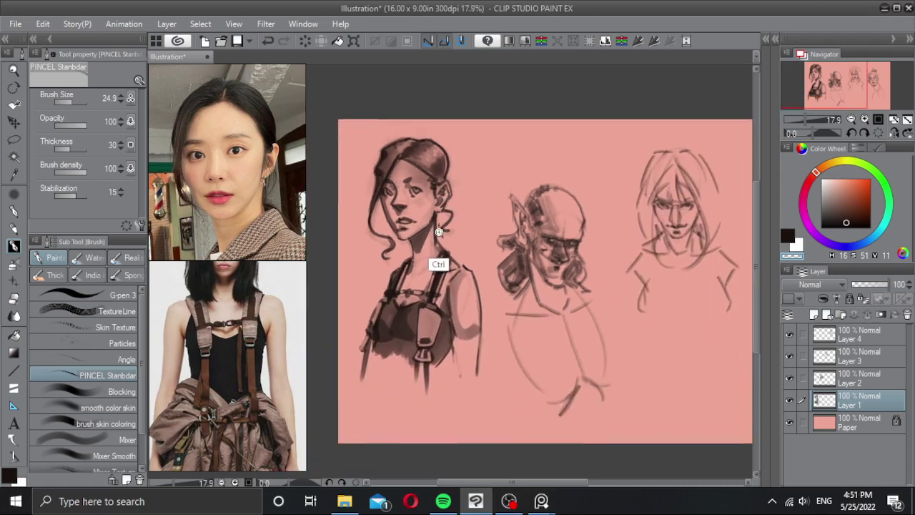
pyautogui.scroll(2, 435, 262)
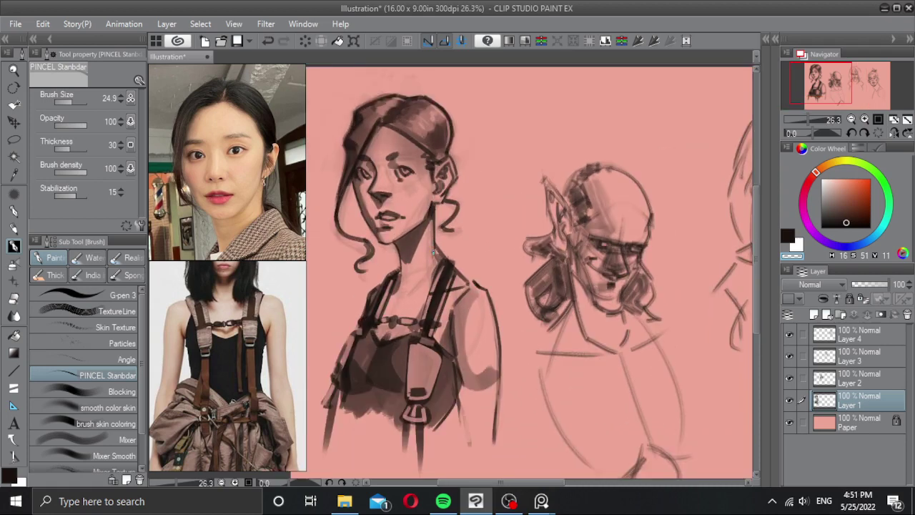
pyautogui.moveTo(442, 299)
pyautogui.mouseDown()
pyautogui.moveTo(418, 277)
pyautogui.moveTo(459, 287)
pyautogui.moveTo(458, 304)
pyautogui.mouseUp()
pyautogui.hotkey('ctrl', 'z')
pyautogui.press('c')
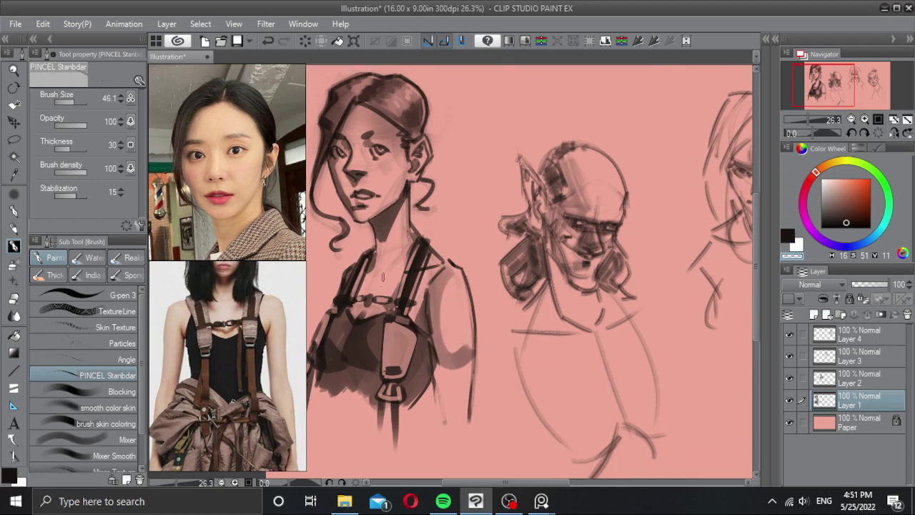
pyautogui.press(']')
pyautogui.moveTo(400, 236)
pyautogui.mouseDown()
pyautogui.moveTo(412, 257)
pyautogui.moveTo(413, 243)
pyautogui.mouseUp()
pyautogui.press('[')
pyautogui.hotkey('ctrl', 'z')
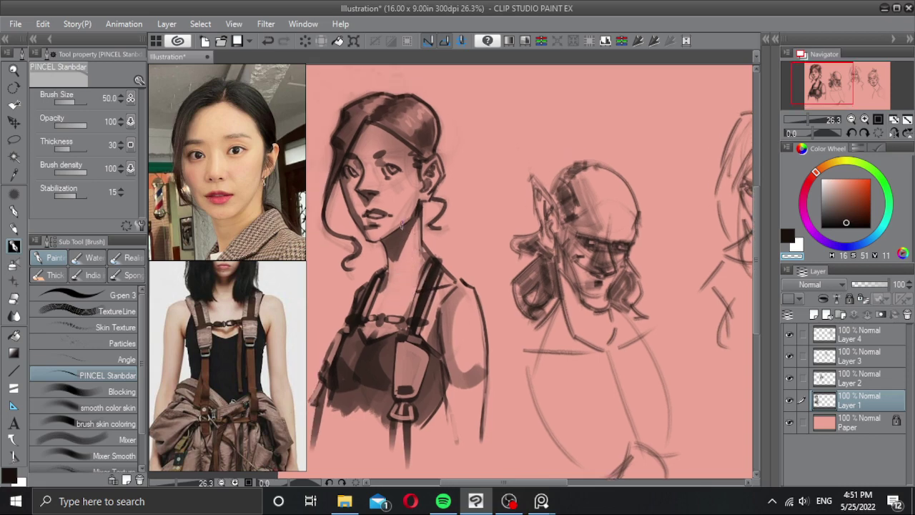
# Step: Try transparent and dark touch-up strokes on the woman's face and neck, ending at brush size 31.5, and undo them
pyautogui.moveTo(370, 153); pyautogui.dragTo(383, 193)
pyautogui.scroll(3, 403, 209)
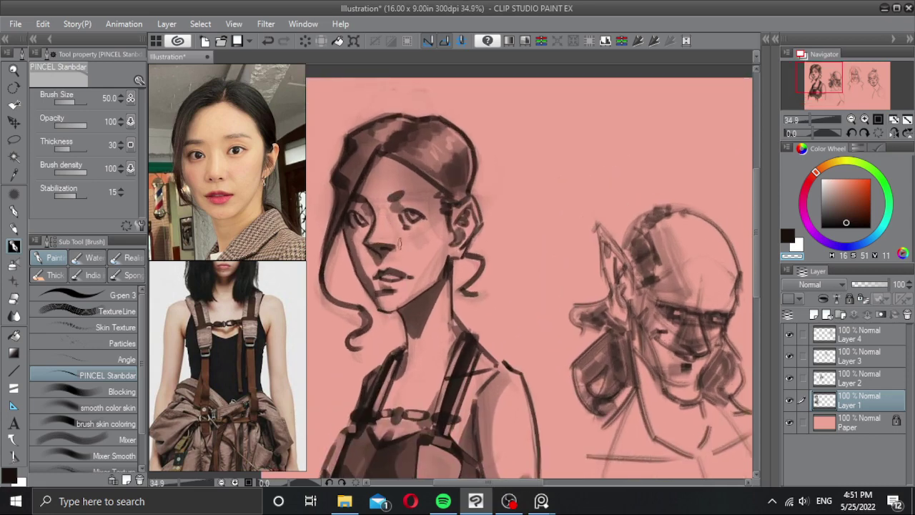
pyautogui.press(']')
pyautogui.hotkey('ctrl', 'z')
pyautogui.moveTo(447, 286)
pyautogui.mouseDown()
pyautogui.moveTo(427, 297)
pyautogui.moveTo(445, 254)
pyautogui.moveTo(442, 216)
pyautogui.moveTo(377, 195)
pyautogui.moveTo(382, 204)
pyautogui.mouseUp()
pyautogui.press('c')
pyautogui.hotkey('ctrl', 'z')
pyautogui.press('c')
pyautogui.press(']')
pyautogui.press(']')
pyautogui.press('[')
pyautogui.press('[')
pyautogui.press('[')
pyautogui.hotkey('ctrl', 'z')
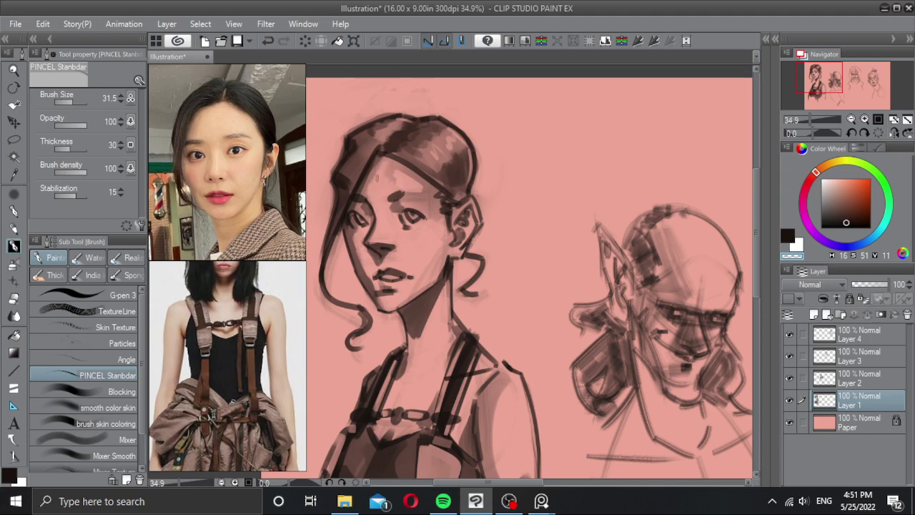
# Step: Sample the forehead's skin tone and smooth the shading across the forehead, temple and cheek at brush sizes 32.9, 41.0 and 26.7
pyautogui.keyDown('alt'); pyautogui.click(391, 179); pyautogui.keyUp('alt')
pyautogui.hotkey('ctrl', 'z')
pyautogui.press('c')
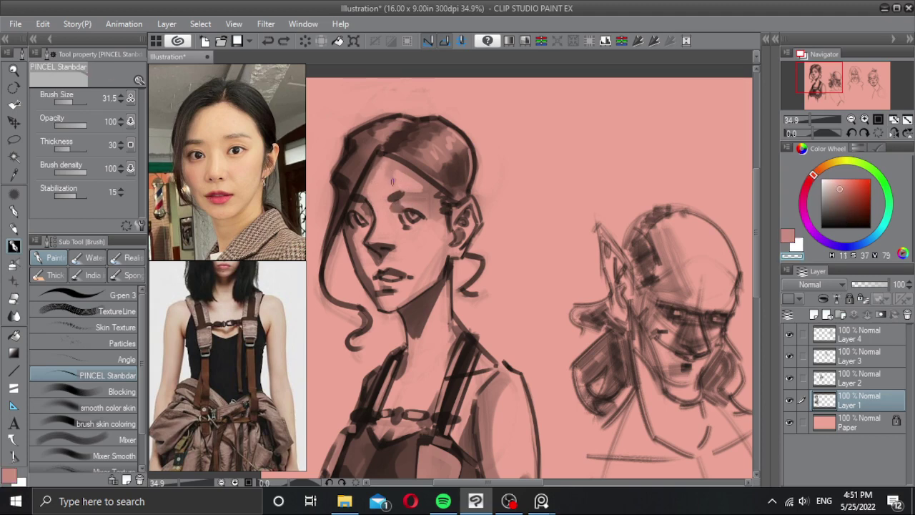
pyautogui.moveTo(392, 176); pyautogui.dragTo(395, 176)
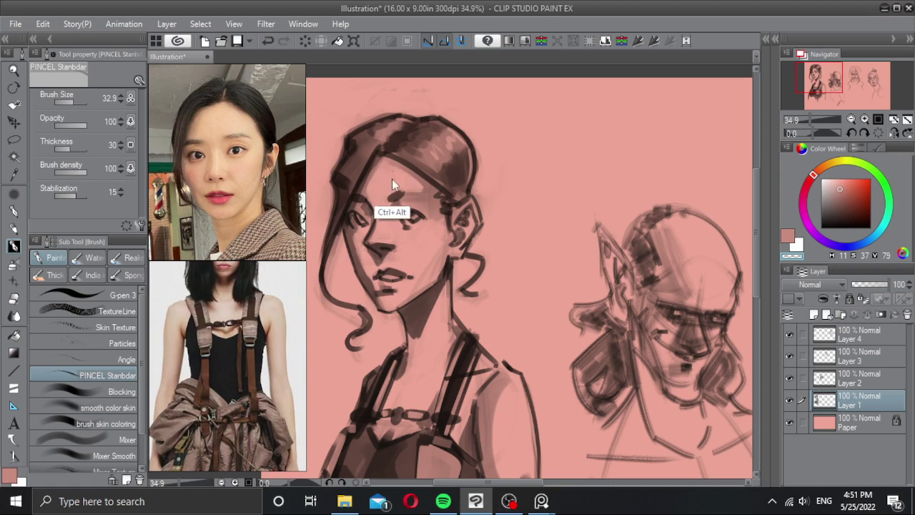
pyautogui.moveTo(392, 179); pyautogui.dragTo(422, 185)
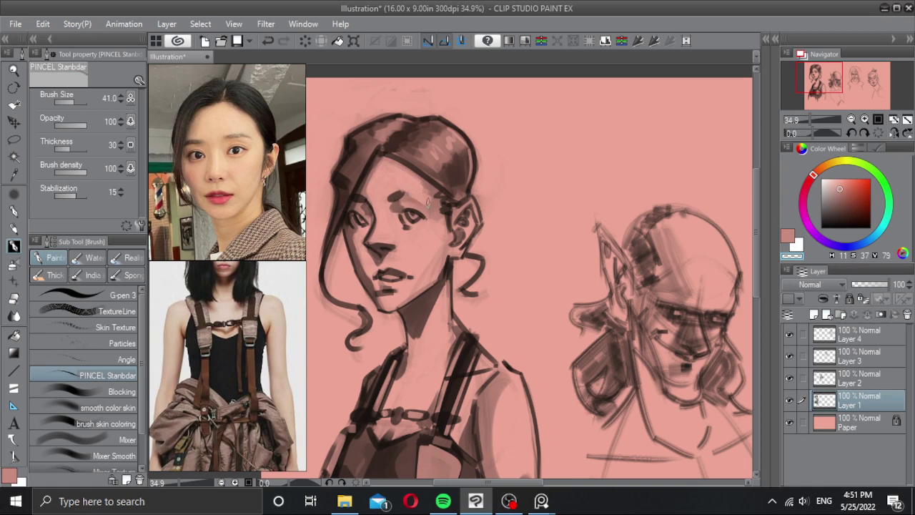
pyautogui.moveTo(419, 189); pyautogui.dragTo(421, 201)
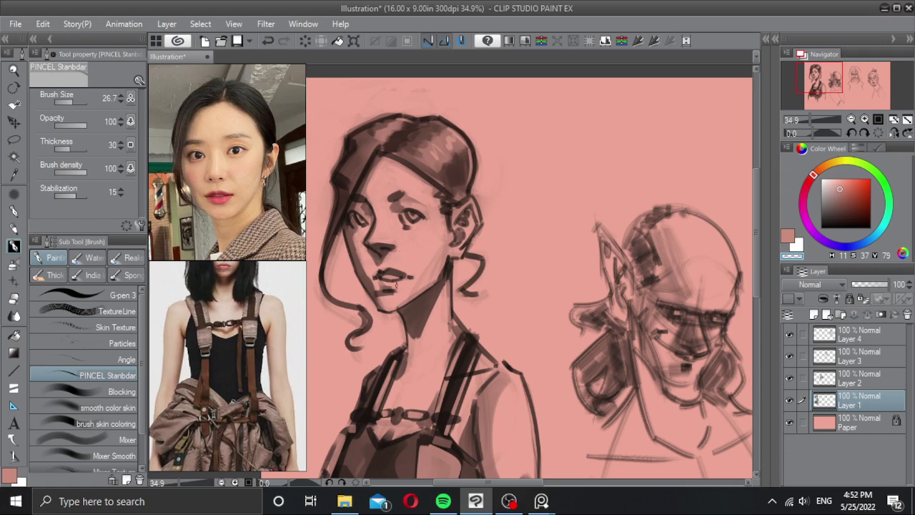
pyautogui.moveTo(420, 233); pyautogui.dragTo(435, 244)
# Step: Lock Layer 1 and lower the opacity of Layer 2, the second character's sketch, to 48%
pyautogui.scroll(-2, 435, 245)
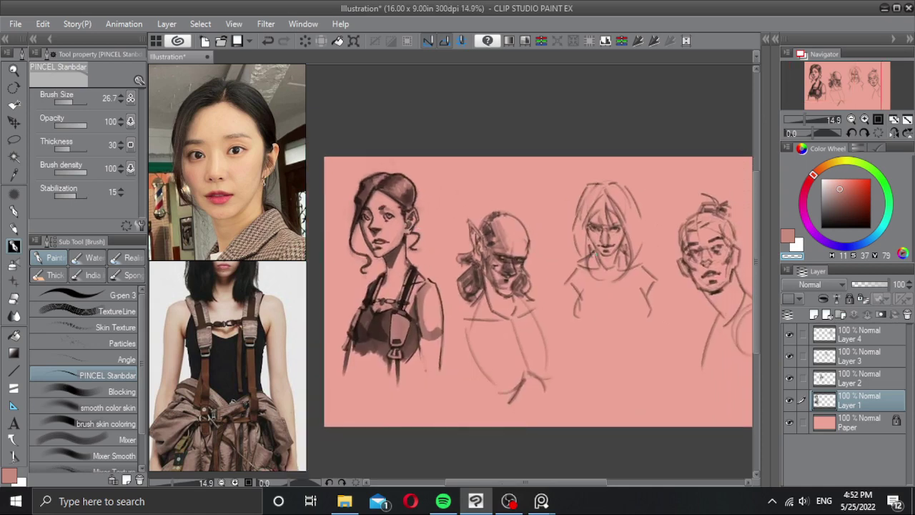
pyautogui.scroll(-1, 361, 291)
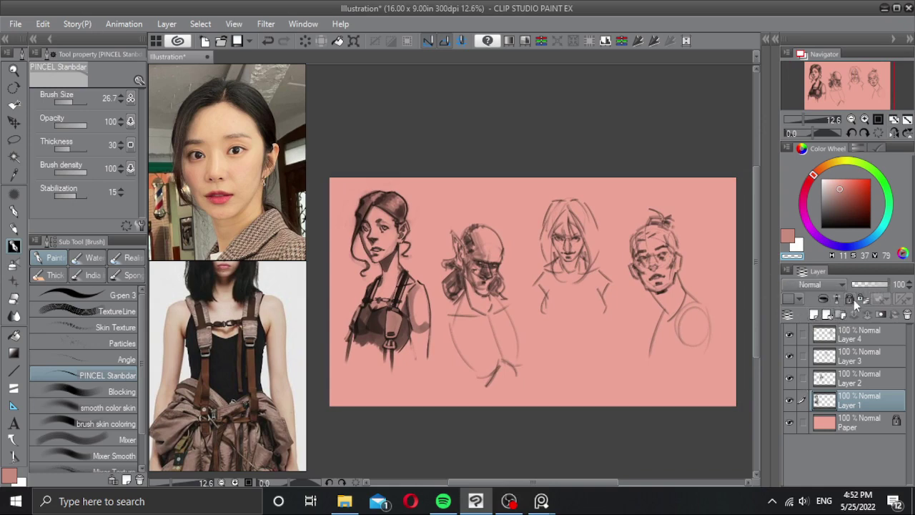
pyautogui.click(851, 299)
pyautogui.click(826, 379)
pyautogui.click(791, 377)
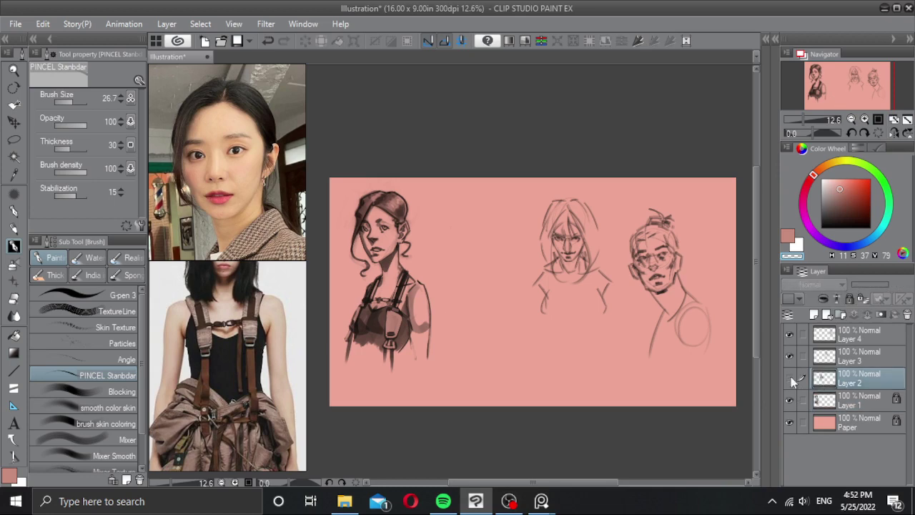
pyautogui.click(791, 377)
pyautogui.moveTo(873, 284); pyautogui.dragTo(862, 284)
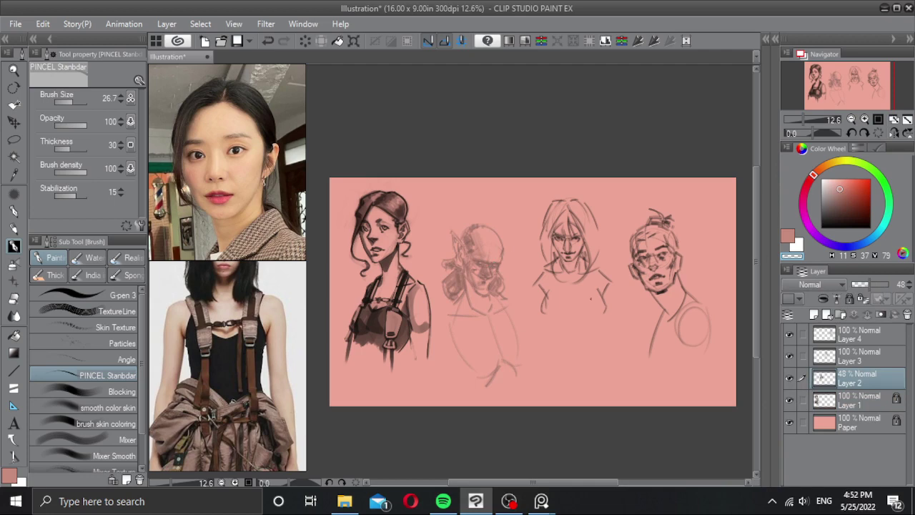
# Step: Look through the Fantasy clothing references on the reference board for the second character's outfit
pyautogui.scroll(-5, 244, 150)
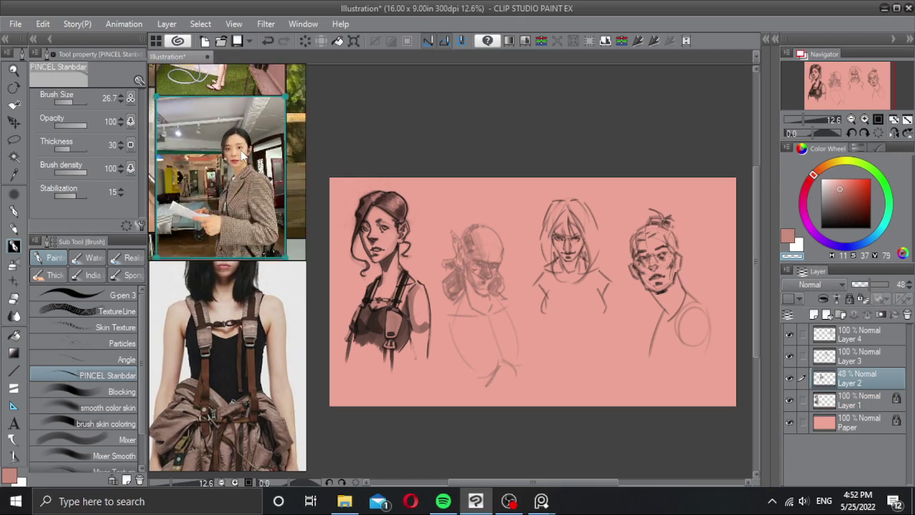
pyautogui.scroll(-6, 244, 336)
pyautogui.scroll(-5, 206, 337)
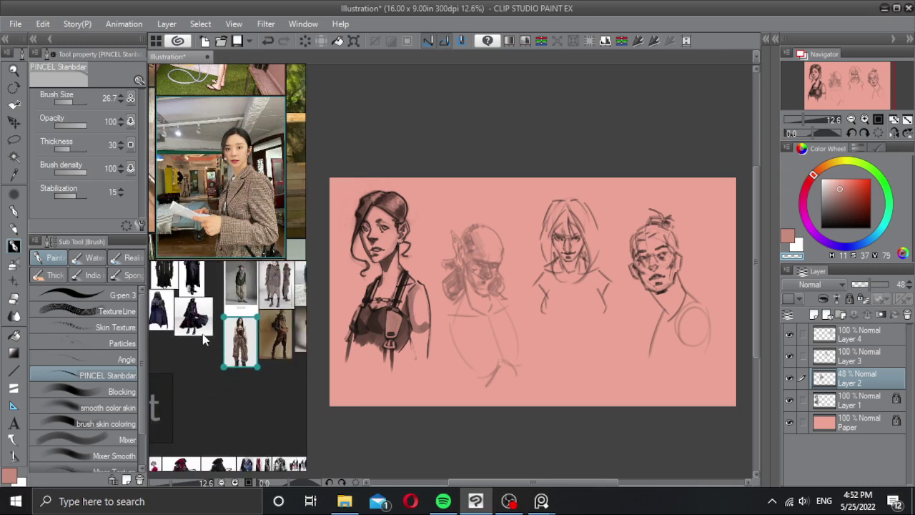
pyautogui.scroll(-3, 205, 331)
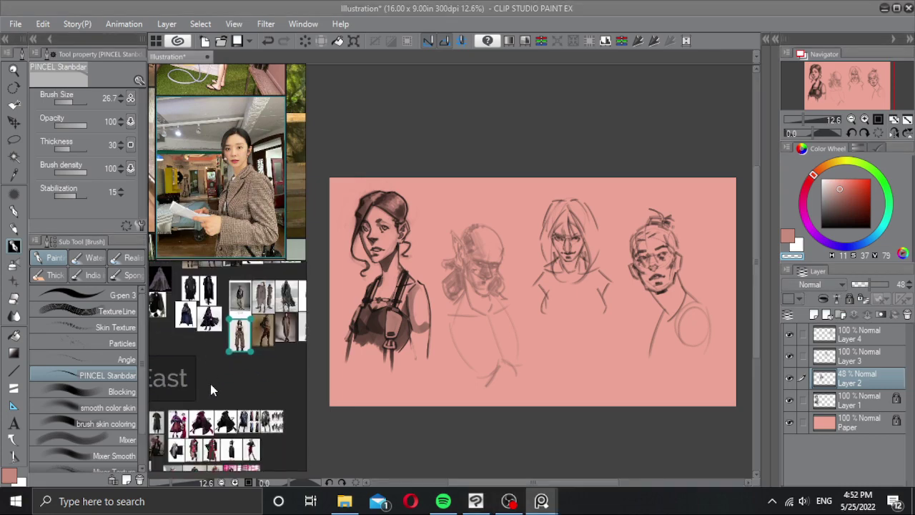
pyautogui.moveTo(199, 383); pyautogui.dragTo(265, 420)
pyautogui.moveTo(210, 365); pyautogui.dragTo(239, 413)
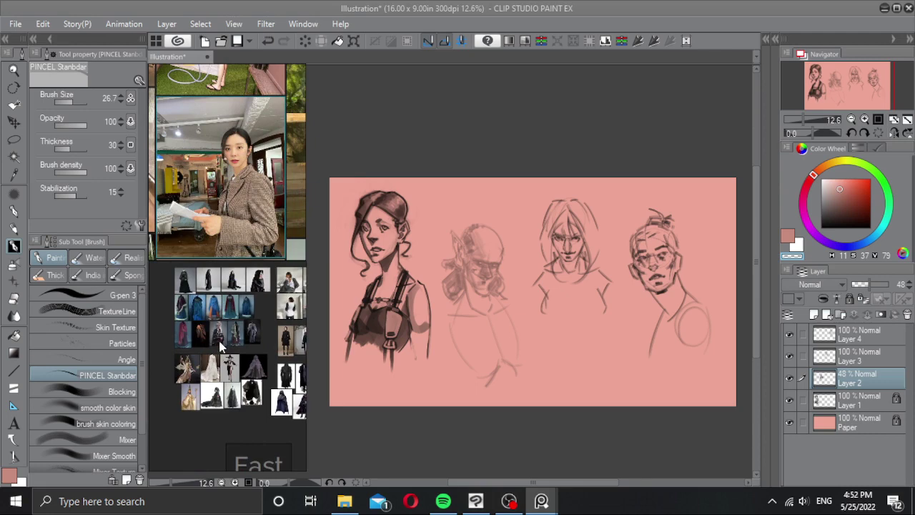
pyautogui.scroll(3, 208, 330)
pyautogui.moveTo(204, 331); pyautogui.dragTo(168, 377)
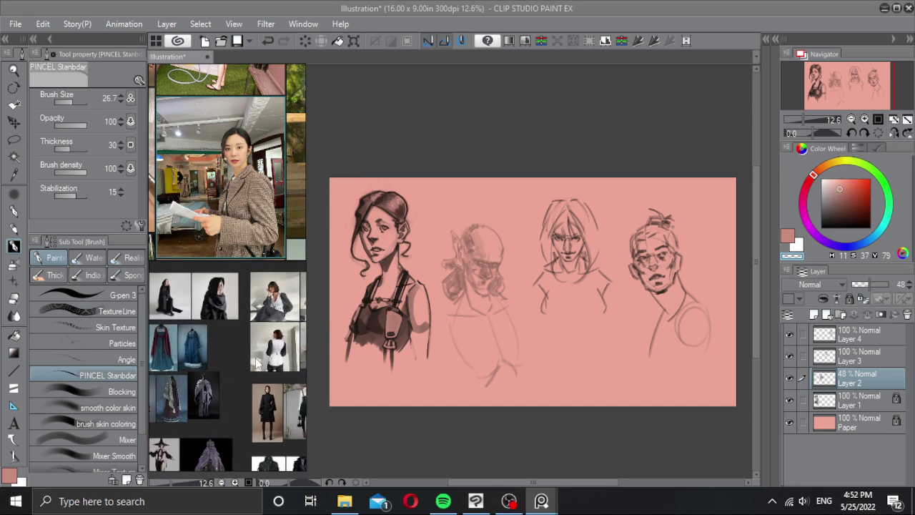
pyautogui.scroll(-2, 166, 377)
pyautogui.scroll(-2, 243, 377)
pyautogui.scroll(-2, 239, 368)
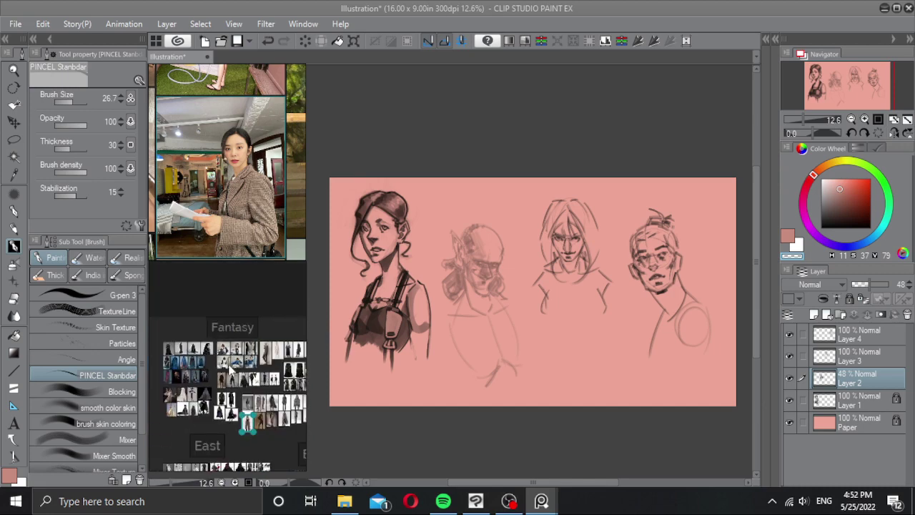
# Step: Survey the Body Equip, Shoes, East, Spy? and RPG? reference groups for outfit ideas
pyautogui.moveTo(255, 369); pyautogui.dragTo(172, 367)
pyautogui.moveTo(248, 396); pyautogui.dragTo(204, 312)
pyautogui.moveTo(268, 412); pyautogui.dragTo(267, 330)
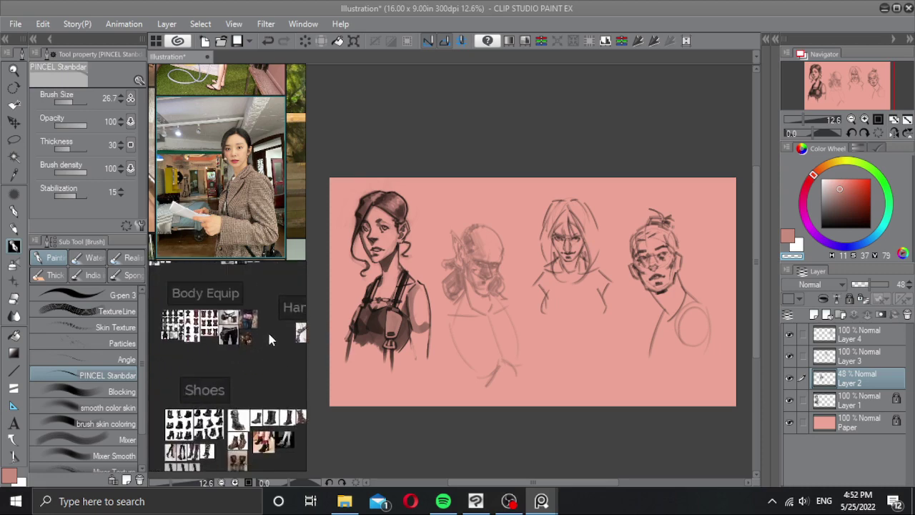
pyautogui.moveTo(160, 372); pyautogui.dragTo(233, 377)
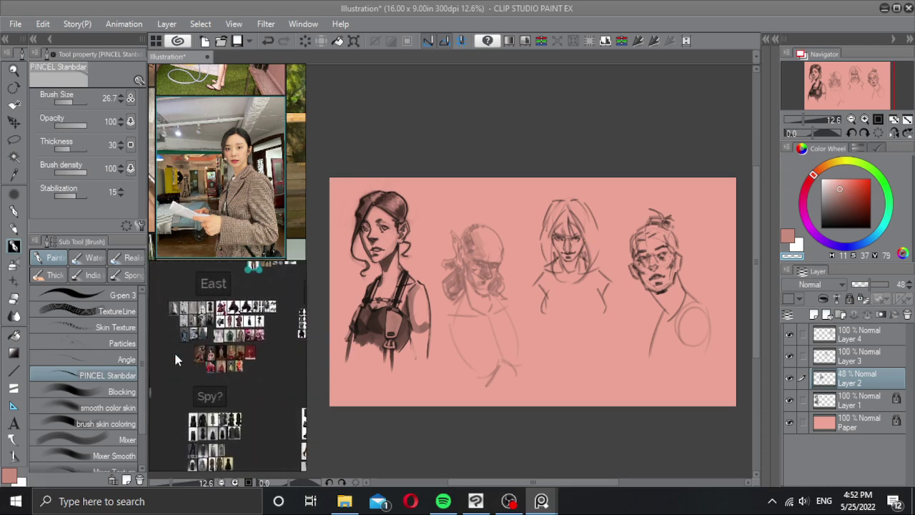
pyautogui.moveTo(175, 355); pyautogui.dragTo(237, 354)
pyautogui.moveTo(193, 333); pyautogui.dragTo(256, 352)
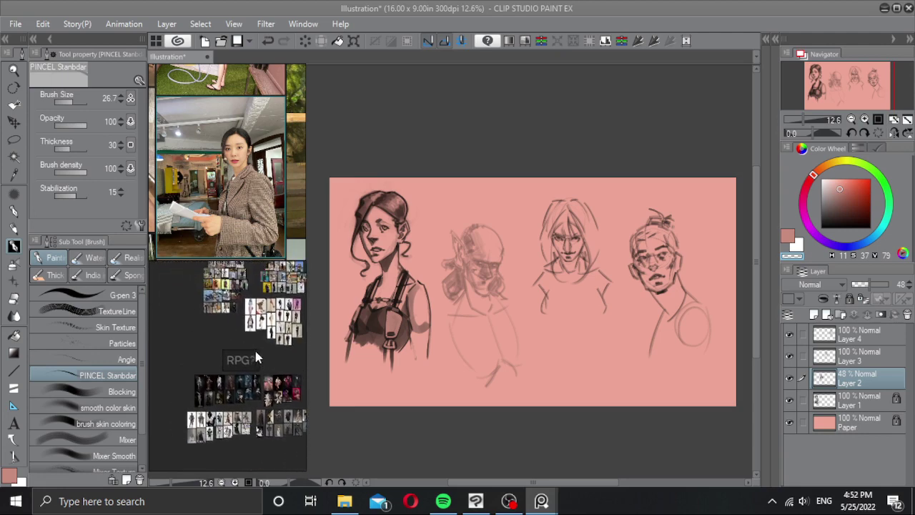
pyautogui.scroll(5, 238, 379)
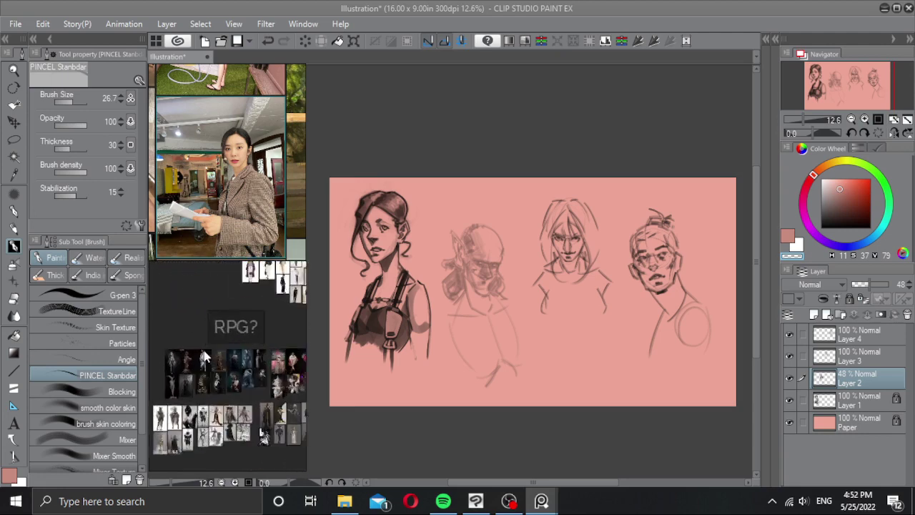
pyautogui.scroll(-5, 191, 374)
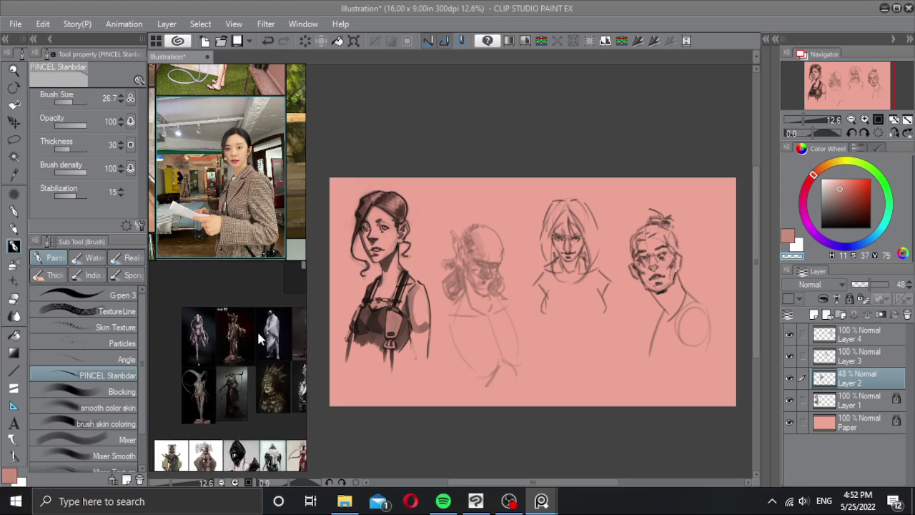
pyautogui.moveTo(191, 375); pyautogui.dragTo(234, 347)
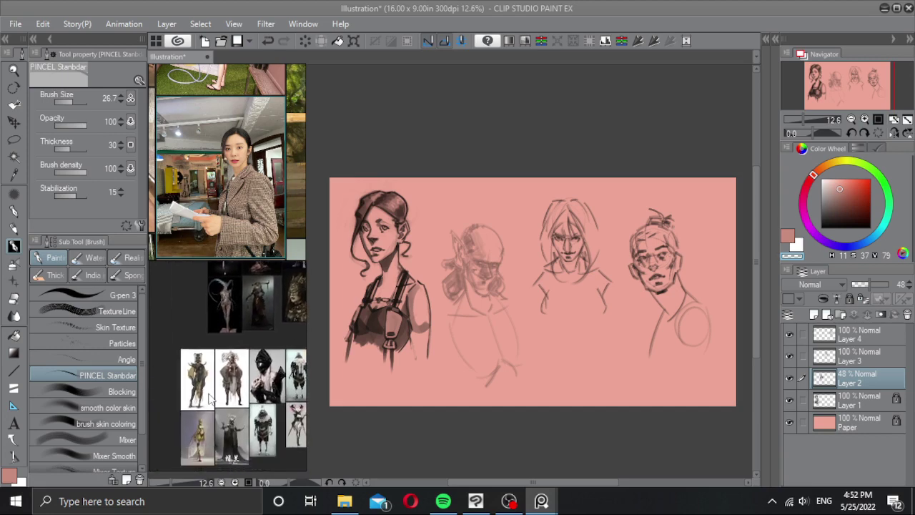
pyautogui.scroll(-8, 244, 356)
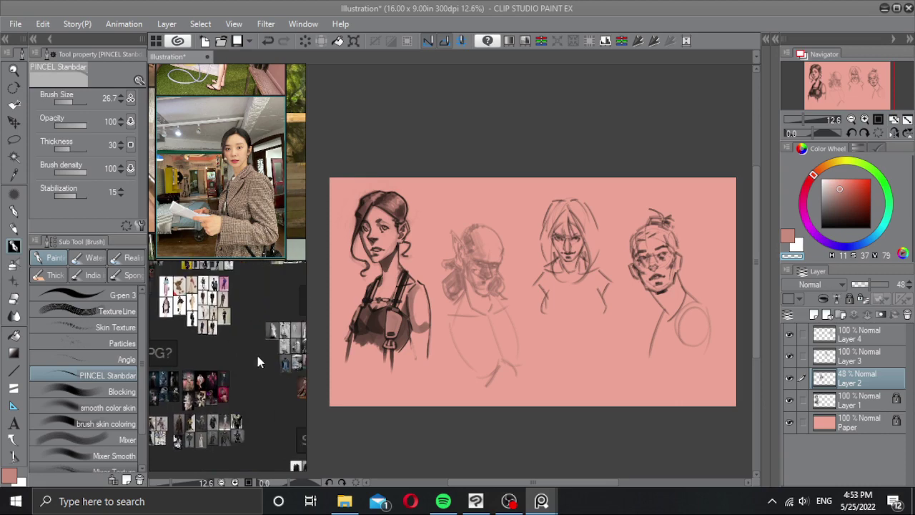
# Step: Frame the upper half of the dark teal embroidered robe from the East group as the outfit reference
pyautogui.scroll(6, 175, 361)
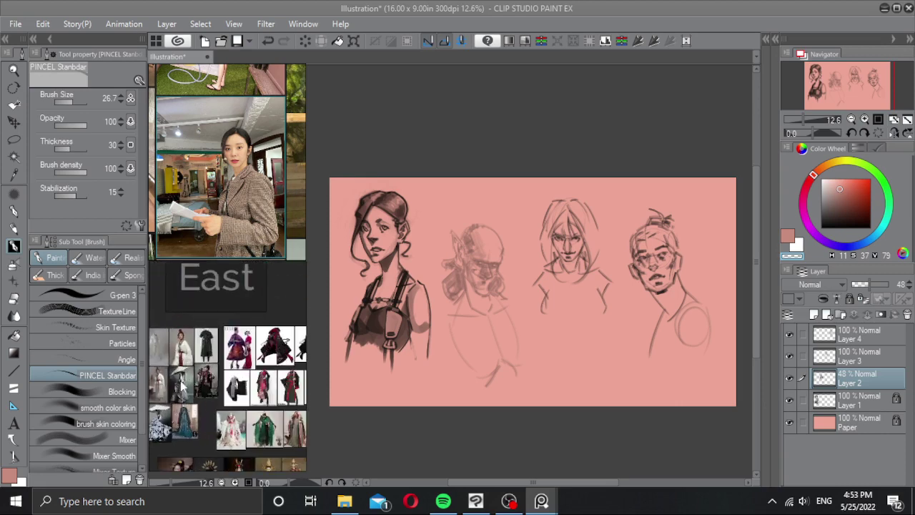
pyautogui.moveTo(182, 388); pyautogui.dragTo(228, 369)
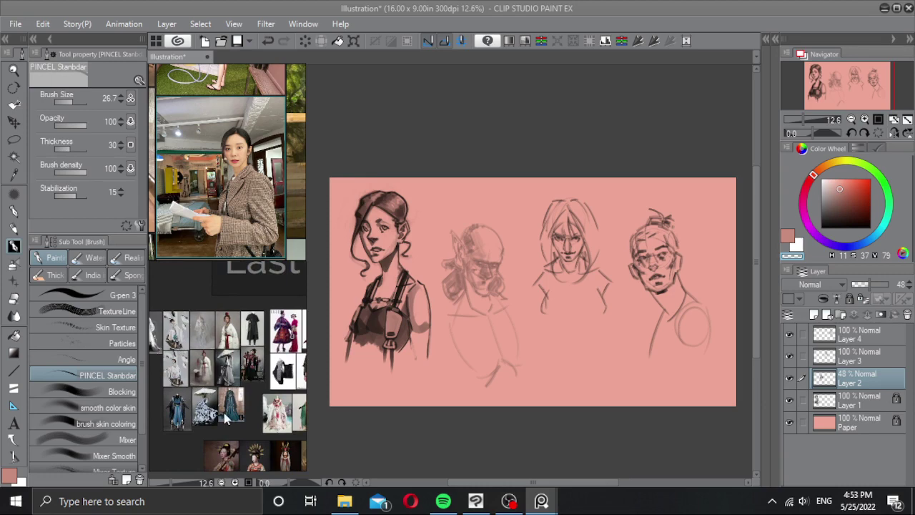
pyautogui.scroll(3, 224, 412)
pyautogui.scroll(4, 230, 420)
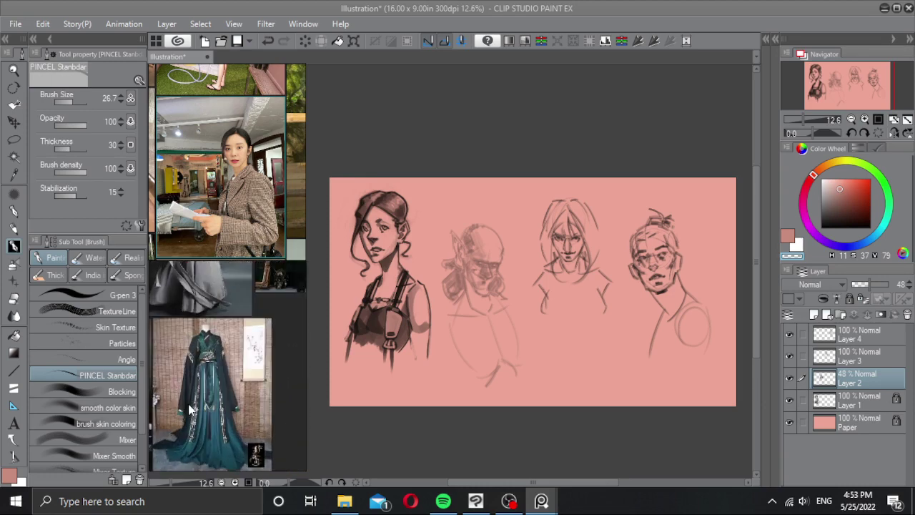
pyautogui.scroll(3, 189, 409)
pyautogui.moveTo(209, 331); pyautogui.dragTo(201, 415)
pyautogui.scroll(3, 199, 375)
pyautogui.moveTo(199, 375); pyautogui.dragTo(211, 357)
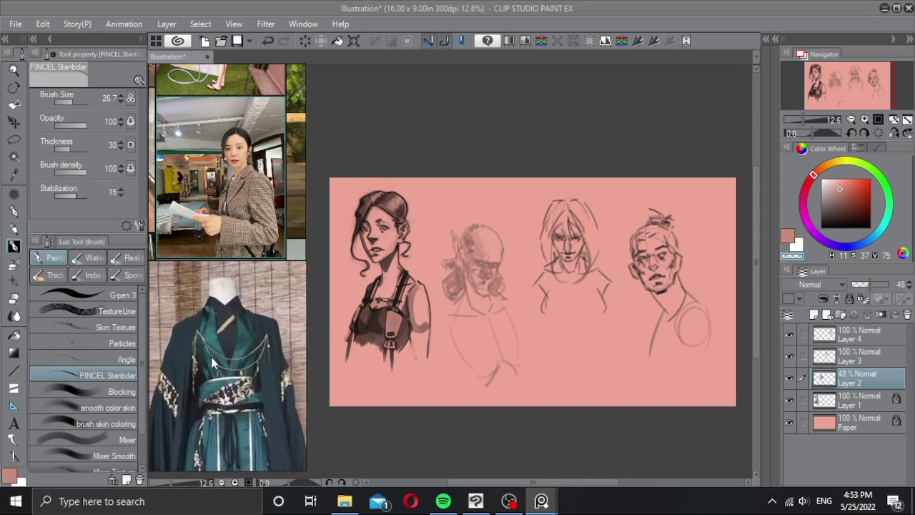
pyautogui.scroll(-2, 211, 354)
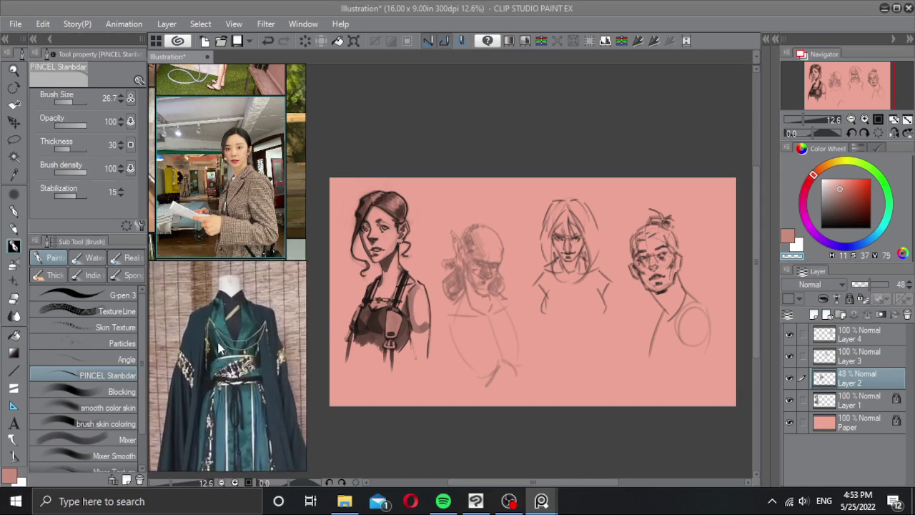
# Step: Check Layer 2 by hiding and showing it, and add a new layer above it for redrawing the second character
pyautogui.click(791, 378)
pyautogui.click(791, 378)
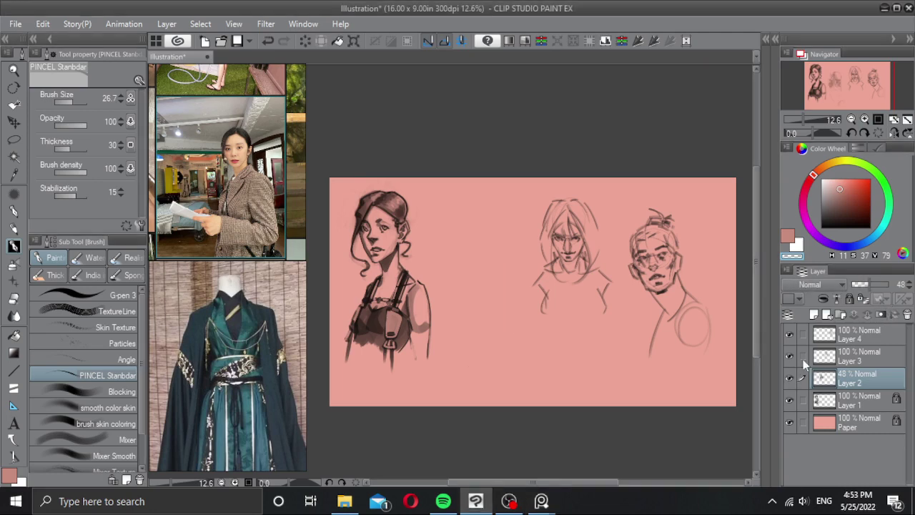
pyautogui.click(816, 314)
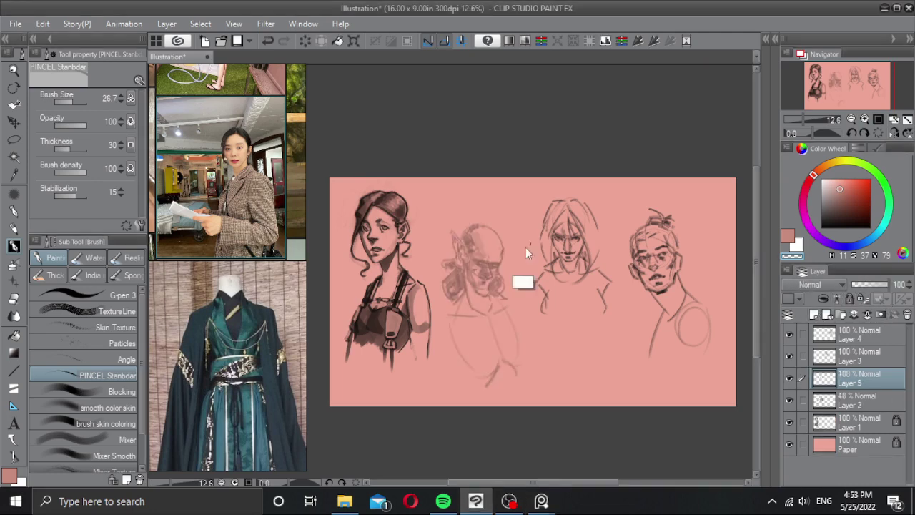
pyautogui.scroll(2, 525, 247)
pyautogui.scroll(3, 474, 228)
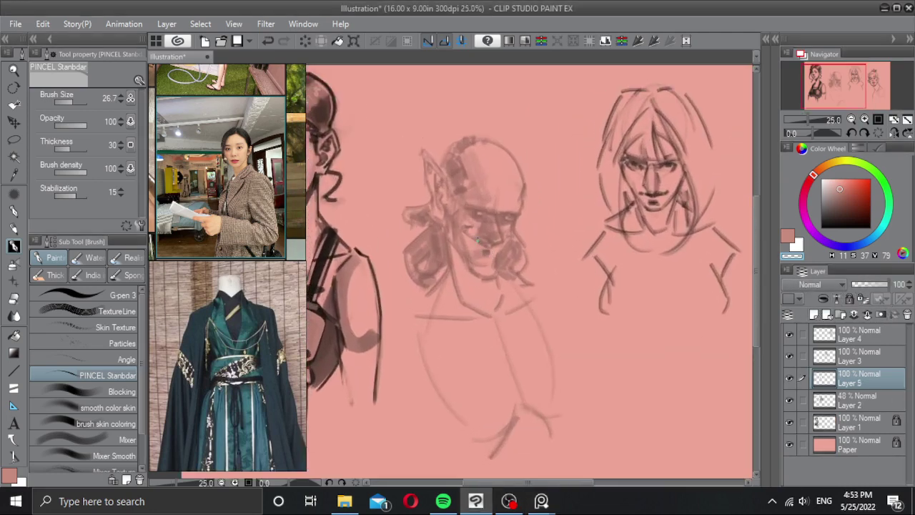
# Step: Set Layer 2 back to 100% opacity and make Layer 5 the active layer over the elf-eared character
pyautogui.click(854, 399)
pyautogui.moveTo(876, 286); pyautogui.dragTo(896, 284)
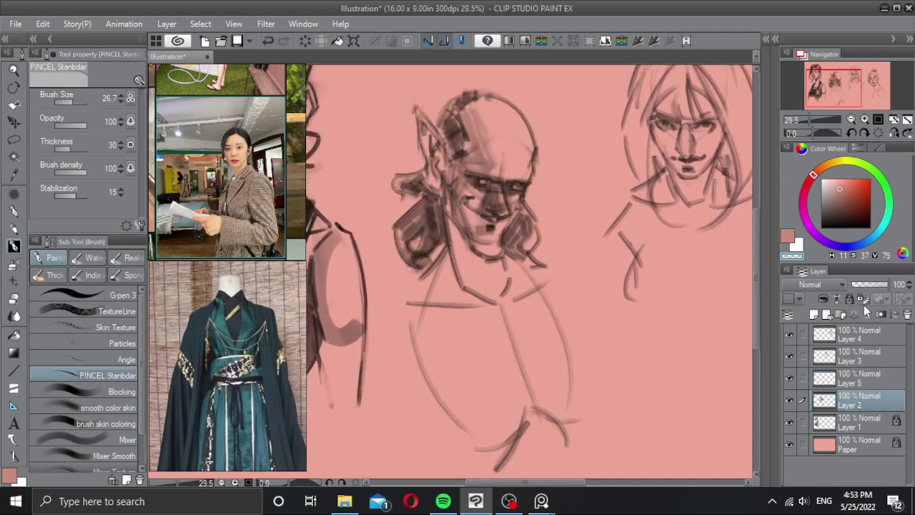
pyautogui.click(837, 379)
pyautogui.moveTo(518, 299)
pyautogui.mouseDown()
pyautogui.moveTo(516, 269)
pyautogui.moveTo(482, 270)
pyautogui.mouseUp()
# Step: Sketch the two converging inner collar bands at the elf's neck on Layer 5 with a thicker, near-black brown brush
pyautogui.press(']')
pyautogui.press(']')
pyautogui.press(']')
pyautogui.hotkey('ctrl', 'z')
pyautogui.press('c')
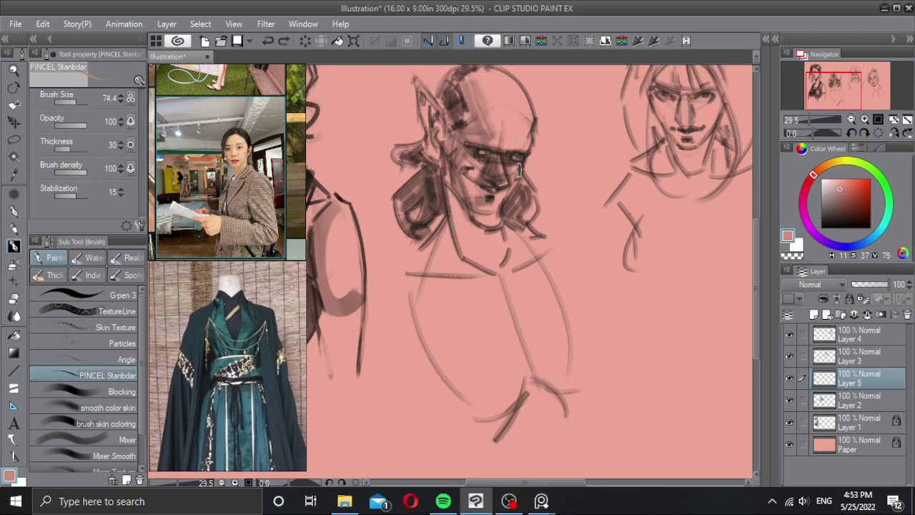
pyautogui.press('alt')
pyautogui.keyDown('alt'); pyautogui.click(464, 126); pyautogui.keyUp('alt')
pyautogui.moveTo(841, 219); pyautogui.dragTo(846, 223)
pyautogui.click(818, 172)
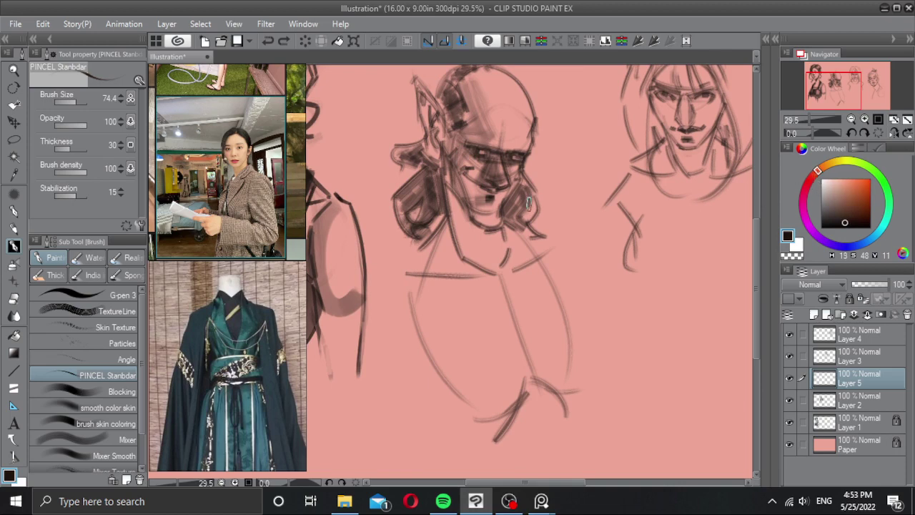
pyautogui.moveTo(461, 224)
pyautogui.mouseDown()
pyautogui.moveTo(453, 219)
pyautogui.moveTo(488, 249)
pyautogui.mouseUp()
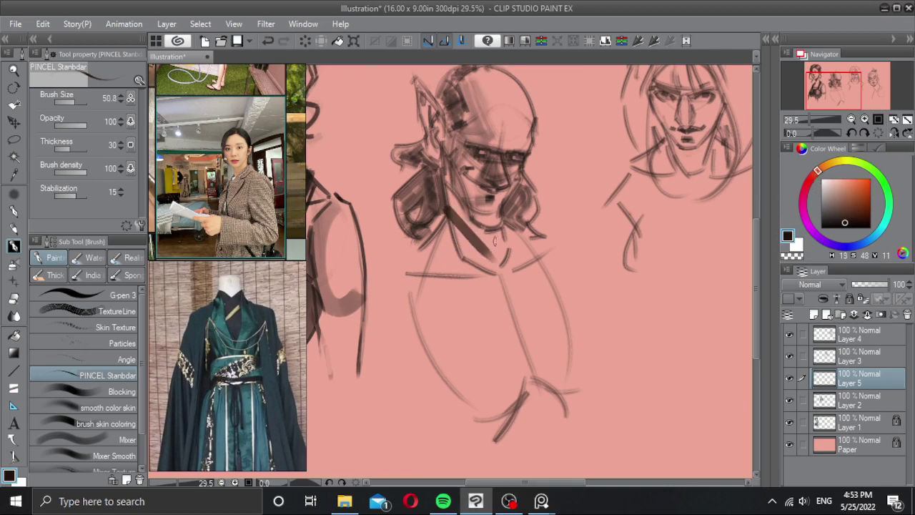
pyautogui.moveTo(505, 225); pyautogui.dragTo(480, 319)
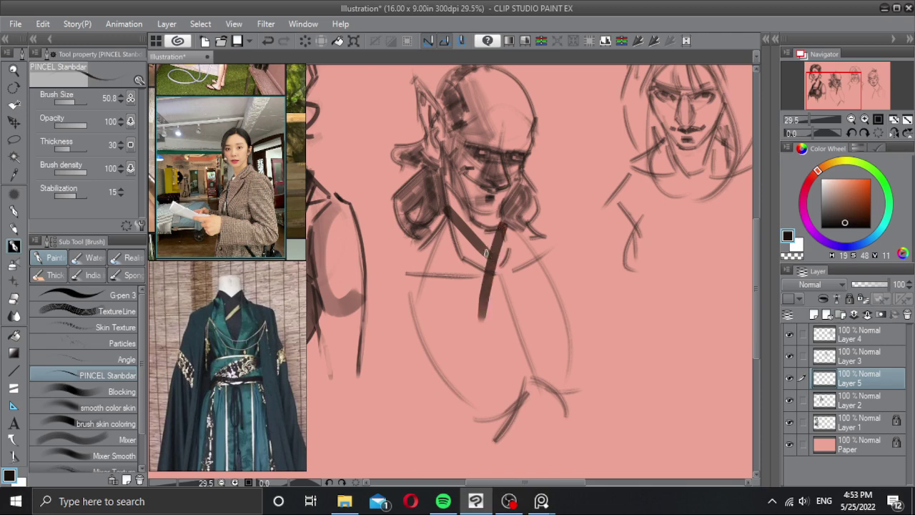
pyautogui.hotkey('ctrl', 'z')
pyautogui.moveTo(505, 224); pyautogui.dragTo(488, 318)
# Step: Sketch the robe's two long lapels meeting at the waist, and reduce the brush size to 43.7
pyautogui.moveTo(495, 286); pyautogui.dragTo(482, 265)
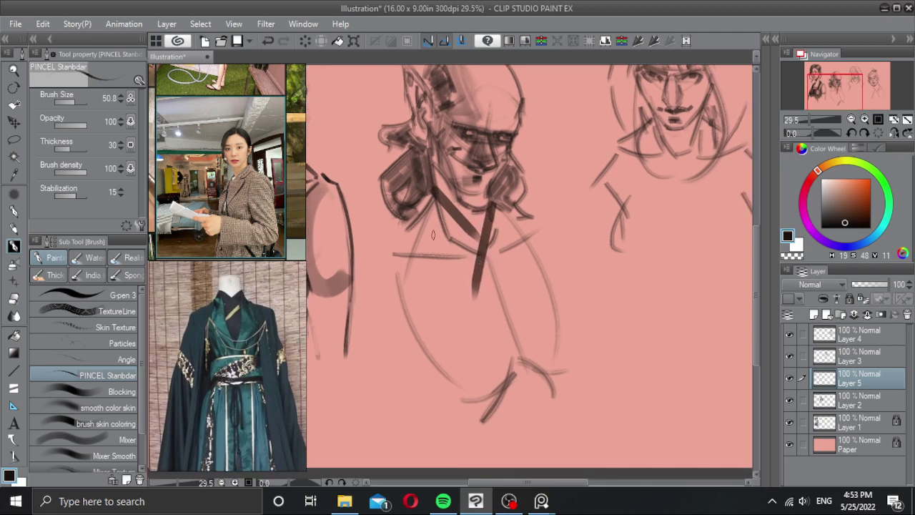
pyautogui.moveTo(417, 212); pyautogui.dragTo(528, 393)
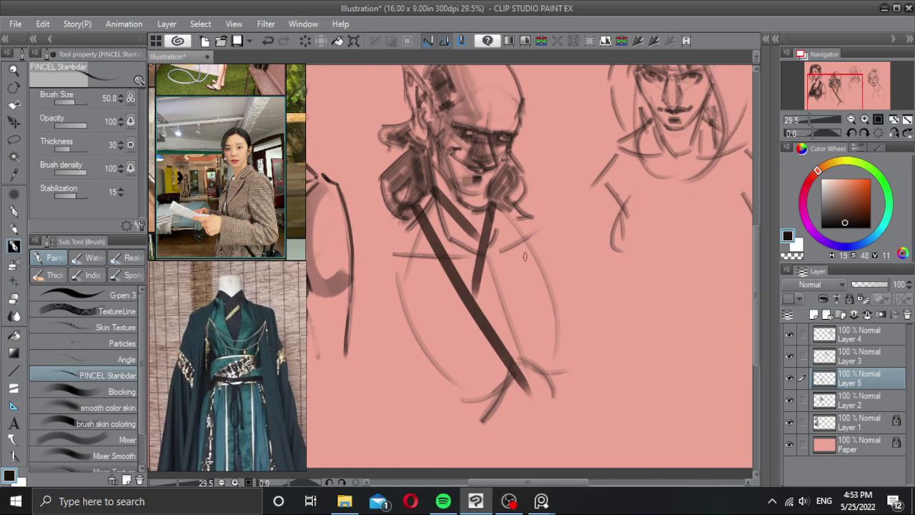
pyautogui.moveTo(515, 208); pyautogui.dragTo(527, 391)
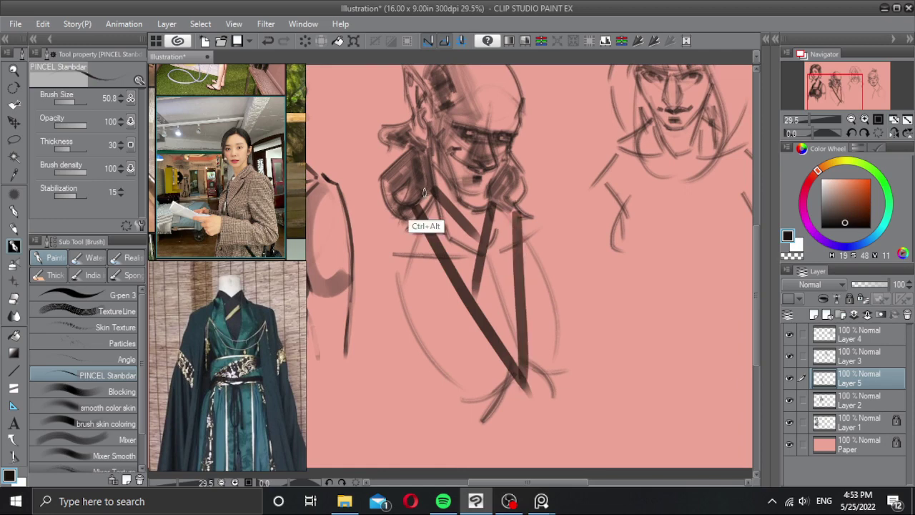
pyautogui.press('[')
pyautogui.moveTo(431, 169); pyautogui.dragTo(416, 207)
pyautogui.hotkey('ctrl', 'z')
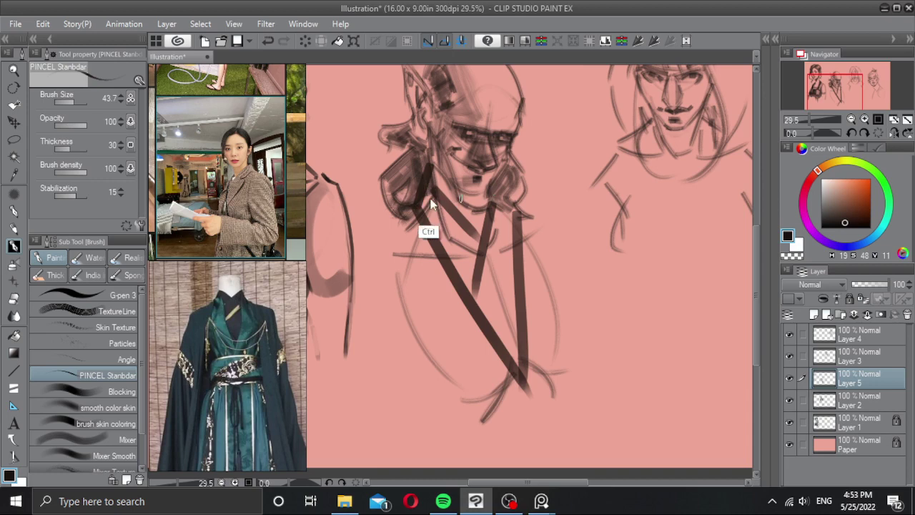
pyautogui.hotkey('ctrl', 'z')
pyautogui.moveTo(428, 174); pyautogui.dragTo(412, 211)
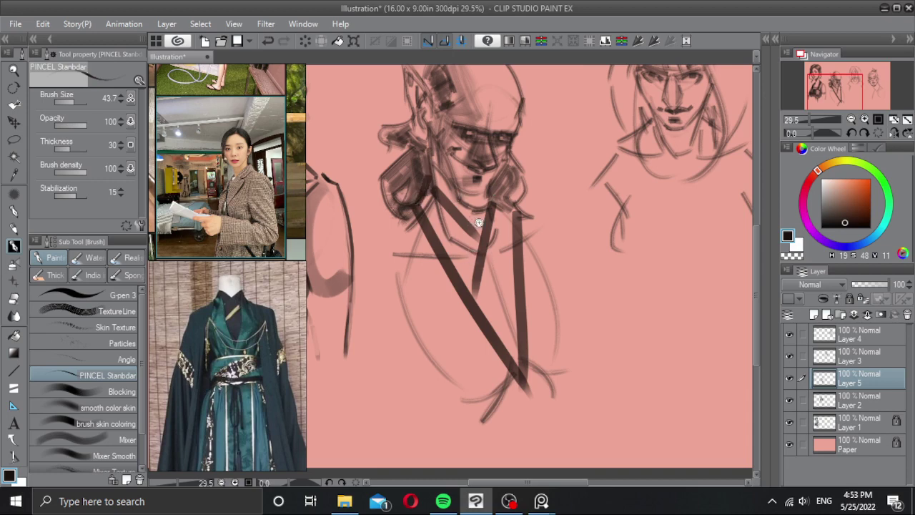
# Step: Sketch the shoulder line on the ear side and the robe's two long outer edges sloping from the neck to below the waist
pyautogui.scroll(-4, 466, 218)
pyautogui.scroll(3, 455, 207)
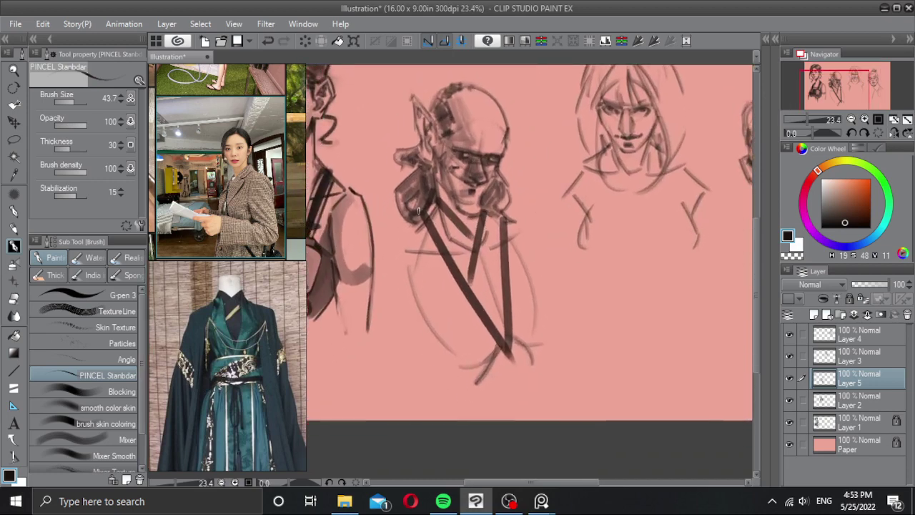
pyautogui.moveTo(429, 199)
pyautogui.mouseDown()
pyautogui.moveTo(392, 233)
pyautogui.moveTo(431, 226)
pyautogui.mouseUp()
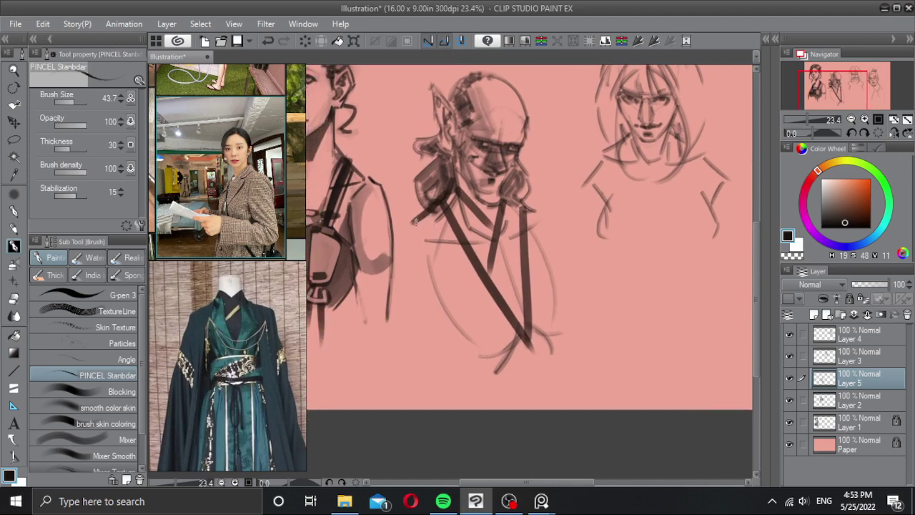
pyautogui.hotkey('ctrl', 'z')
pyautogui.moveTo(444, 192); pyautogui.dragTo(407, 227)
pyautogui.hotkey('ctrl', 'z')
pyautogui.moveTo(444, 195); pyautogui.dragTo(405, 216)
pyautogui.moveTo(440, 191); pyautogui.dragTo(406, 381)
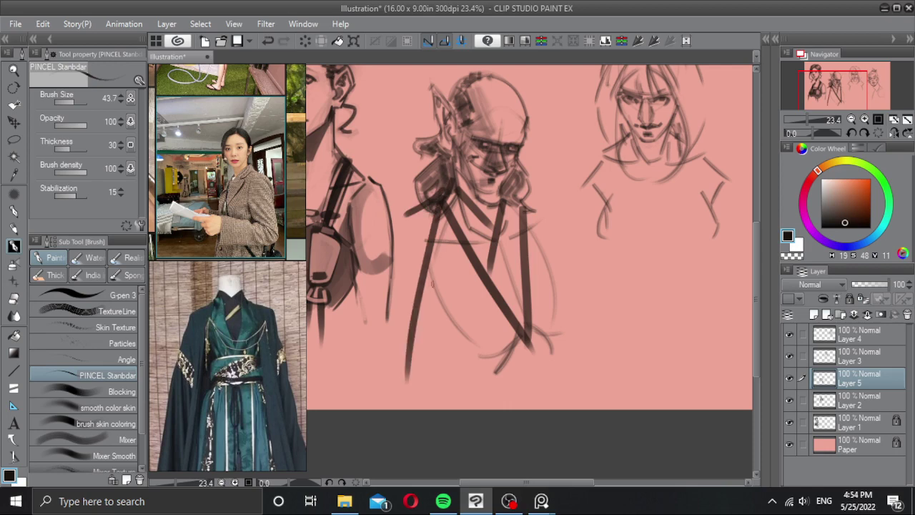
pyautogui.moveTo(515, 194); pyautogui.dragTo(601, 355)
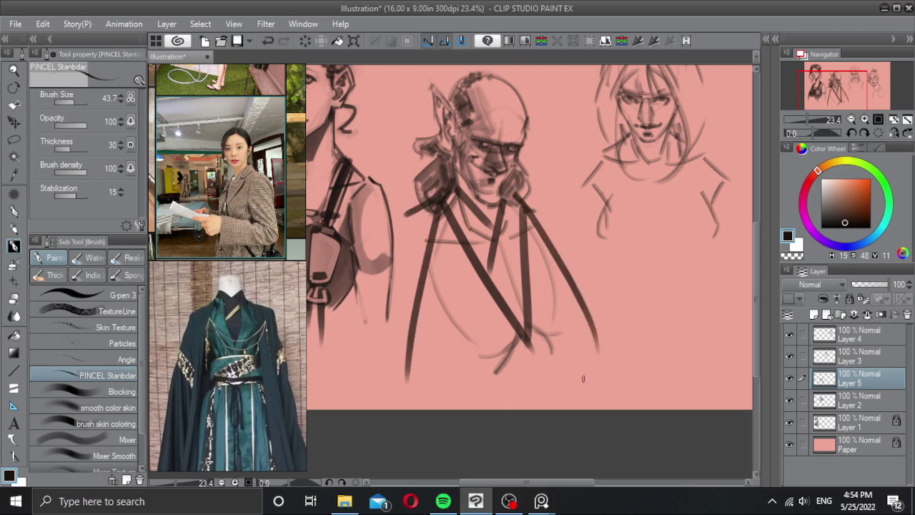
pyautogui.hotkey('ctrl', 'z')
pyautogui.moveTo(515, 199); pyautogui.dragTo(612, 364)
# Step: Add a short overlap stroke between the lapels and brief sleeve-fold marks on both sides near the robe's lower edge
pyautogui.moveTo(564, 292); pyautogui.dragTo(545, 281)
pyautogui.moveTo(500, 246)
pyautogui.mouseDown()
pyautogui.moveTo(477, 248)
pyautogui.moveTo(496, 244)
pyautogui.mouseUp()
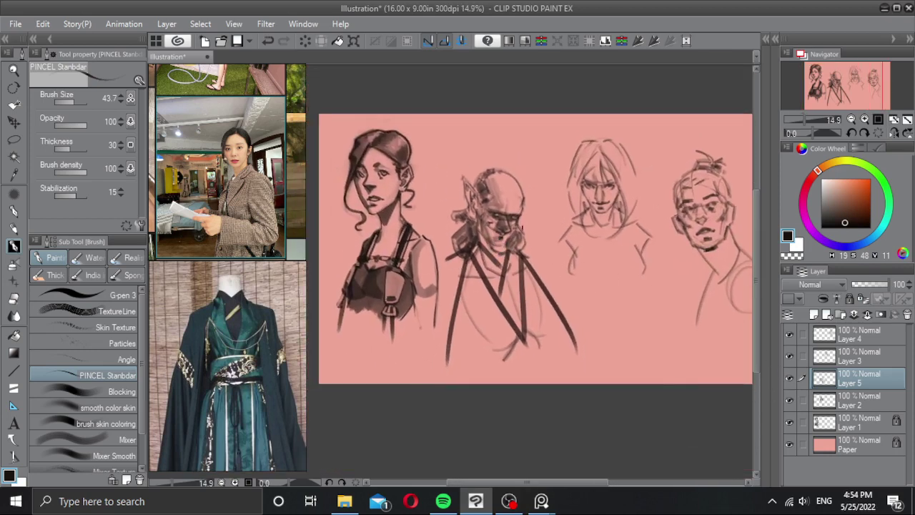
pyautogui.moveTo(506, 241); pyautogui.dragTo(518, 241)
pyautogui.moveTo(495, 280)
pyautogui.mouseDown()
pyautogui.moveTo(483, 247)
pyautogui.moveTo(494, 247)
pyautogui.moveTo(504, 315)
pyautogui.moveTo(458, 310)
pyautogui.mouseUp()
pyautogui.hotkey('ctrl', 'z')
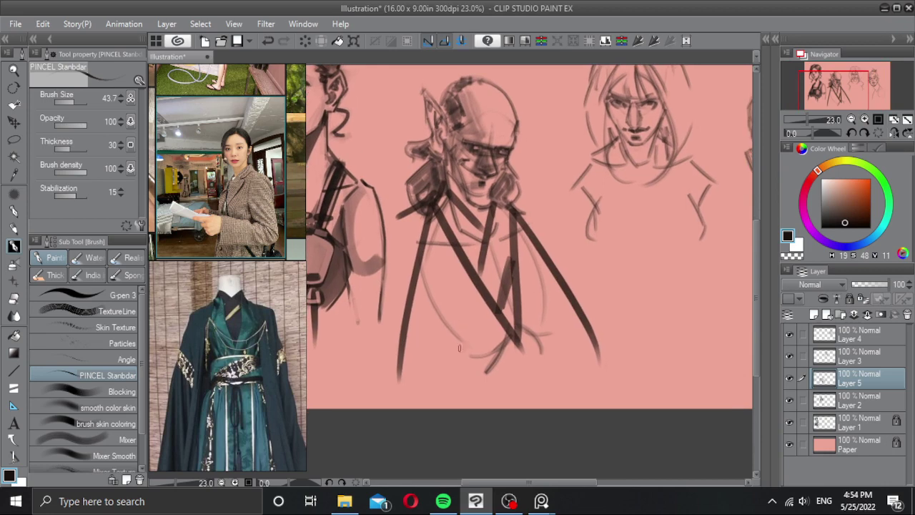
pyautogui.moveTo(575, 318); pyautogui.dragTo(570, 331)
pyautogui.hotkey('ctrl', 'z')
pyautogui.moveTo(412, 326); pyautogui.dragTo(458, 362)
pyautogui.hotkey('ctrl', 'z')
pyautogui.moveTo(411, 328); pyautogui.dragTo(456, 361)
pyautogui.moveTo(437, 366)
pyautogui.mouseDown()
pyautogui.moveTo(451, 366)
pyautogui.moveTo(443, 373)
pyautogui.mouseUp()
pyautogui.moveTo(432, 349); pyautogui.dragTo(432, 380)
pyautogui.hotkey('ctrl', 'z')
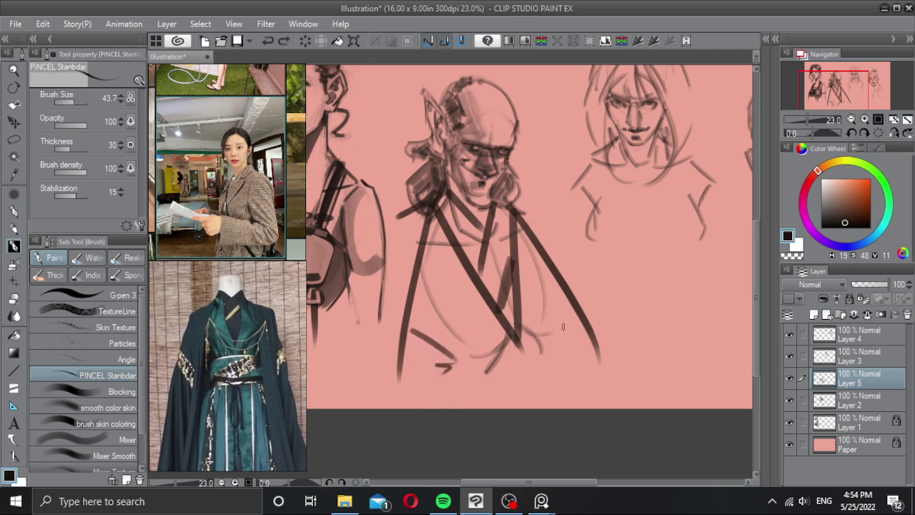
pyautogui.moveTo(564, 323); pyautogui.dragTo(559, 337)
# Step: Outline the pointed outer shoulder on the robe's far side, from the neck out to the corner and down to the sleeve edge
pyautogui.moveTo(525, 269); pyautogui.dragTo(503, 290)
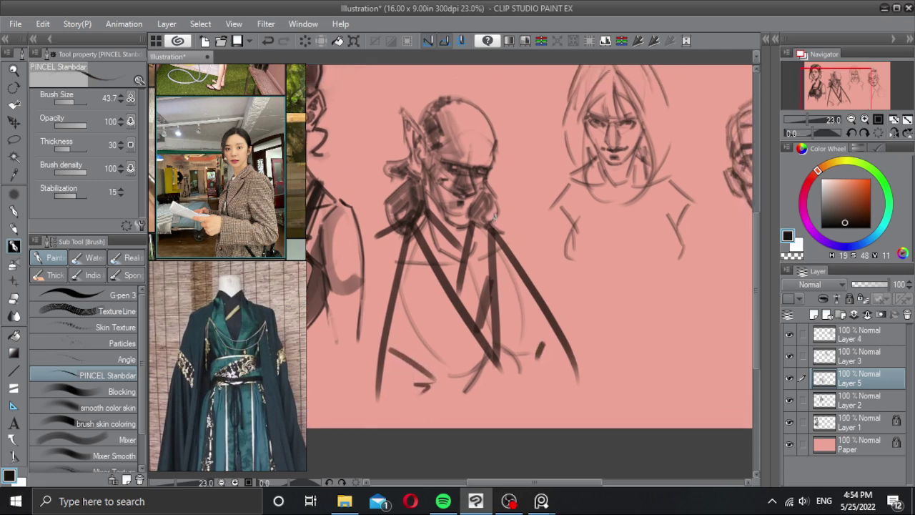
pyautogui.moveTo(494, 214); pyautogui.dragTo(552, 226)
pyautogui.hotkey('ctrl', 'z')
pyautogui.moveTo(494, 214)
pyautogui.mouseDown()
pyautogui.moveTo(560, 252)
pyautogui.moveTo(551, 297)
pyautogui.moveTo(585, 375)
pyautogui.mouseUp()
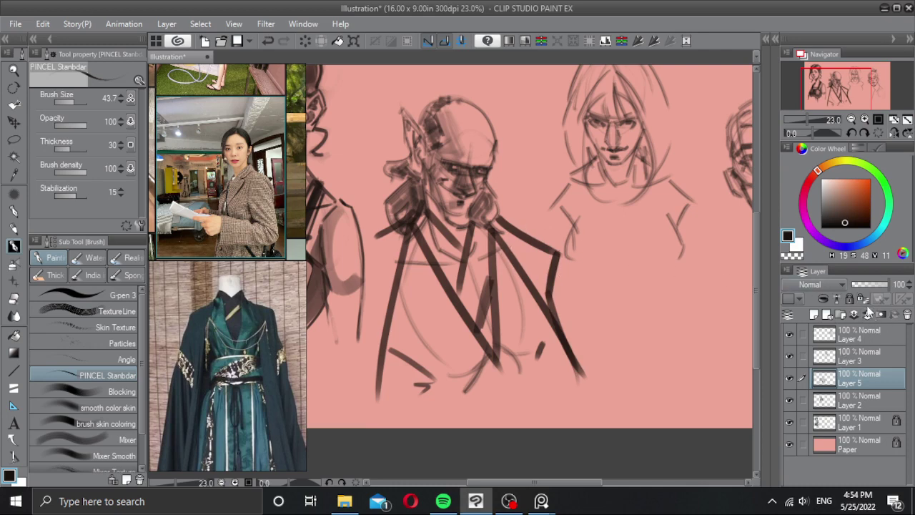
# Step: Lower Layer 2's opacity to 41% and add a new layer directly above it for the face linework
pyautogui.click(851, 400)
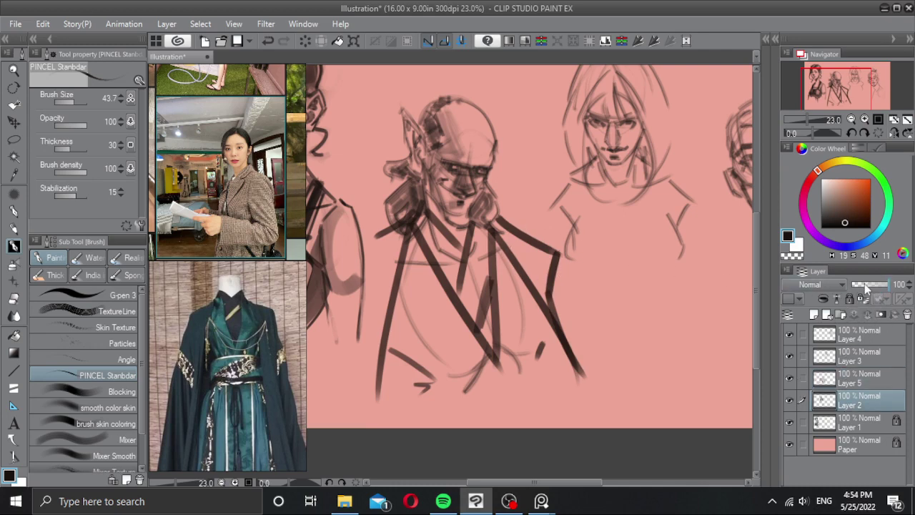
pyautogui.click(868, 285)
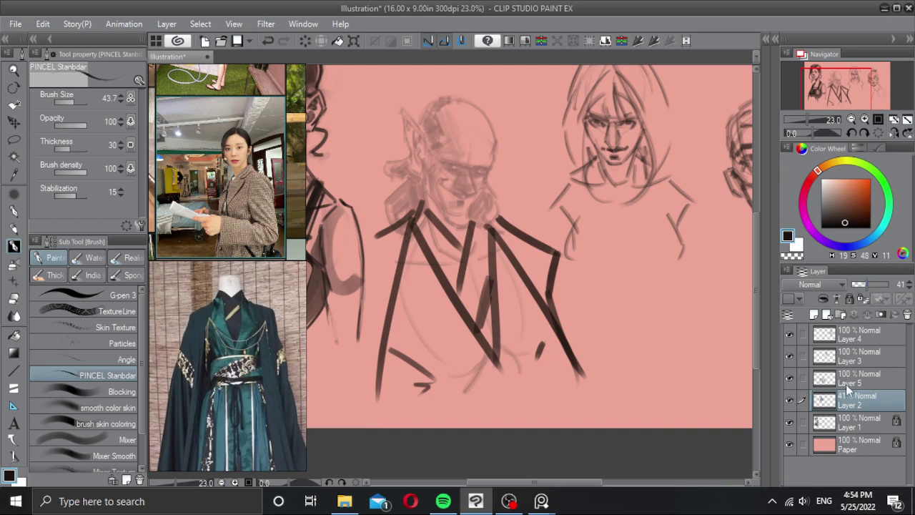
pyautogui.click(814, 314)
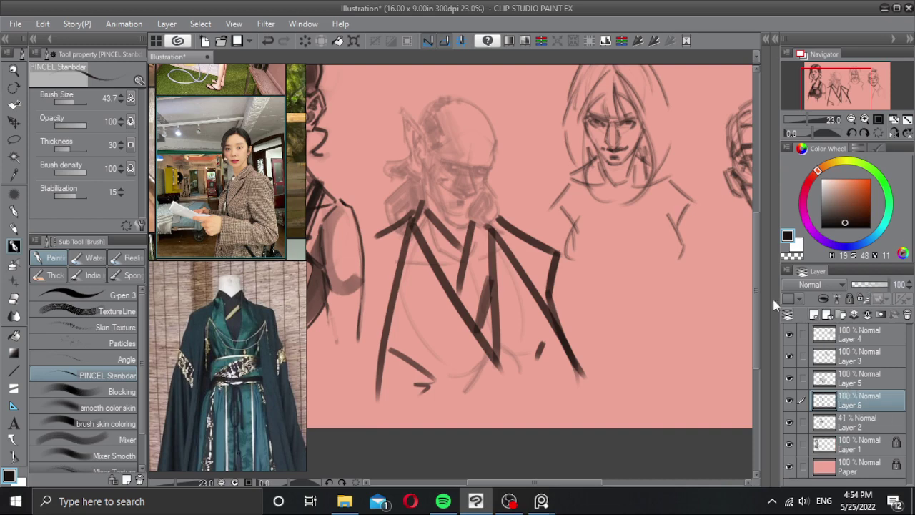
# Step: Outline the elf's skull curve, forehead edge and brow notch on the new layer with a thinner brush, redrawing strokes as needed
pyautogui.scroll(5, 435, 180)
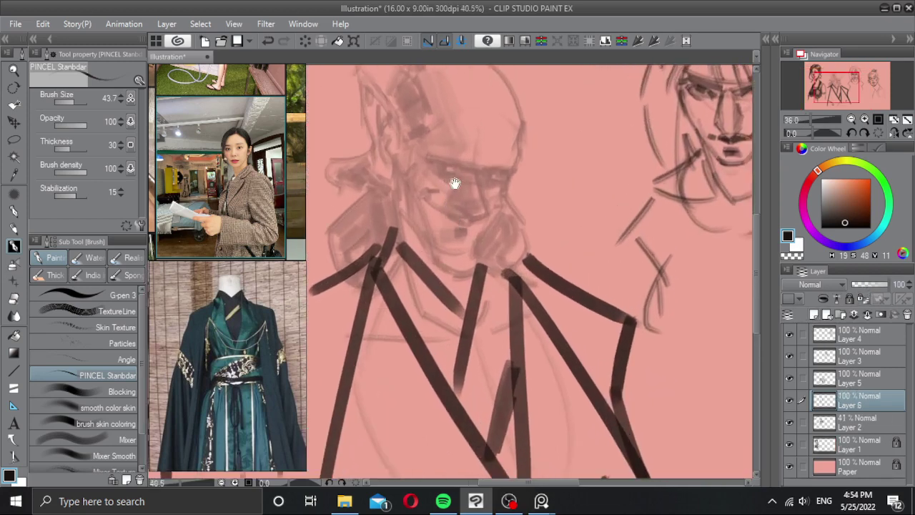
pyautogui.moveTo(459, 186); pyautogui.dragTo(445, 183)
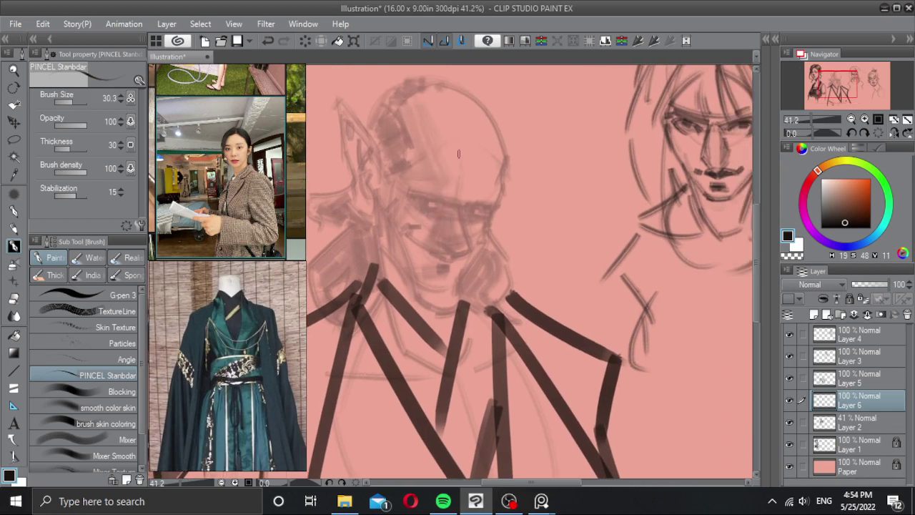
pyautogui.moveTo(470, 155); pyautogui.dragTo(474, 151)
pyautogui.moveTo(448, 84); pyautogui.dragTo(515, 174)
pyautogui.hotkey('ctrl', 'z')
pyautogui.moveTo(448, 129); pyautogui.dragTo(458, 128)
pyautogui.moveTo(444, 82); pyautogui.dragTo(498, 176)
pyautogui.hotkey('ctrl', 'z')
pyautogui.moveTo(437, 83); pyautogui.dragTo(500, 141)
pyautogui.hotkey('ctrl', 'z')
pyautogui.moveTo(431, 80); pyautogui.dragTo(515, 138)
pyautogui.hotkey('ctrl', 'z')
pyautogui.moveTo(434, 80)
pyautogui.mouseDown()
pyautogui.moveTo(505, 140)
pyautogui.moveTo(499, 187)
pyautogui.mouseUp()
pyautogui.hotkey('ctrl', 'z')
pyautogui.moveTo(505, 141); pyautogui.dragTo(500, 181)
pyautogui.hotkey('ctrl', 'z')
pyautogui.moveTo(507, 147)
pyautogui.mouseDown()
pyautogui.moveTo(502, 203)
pyautogui.moveTo(486, 228)
pyautogui.mouseUp()
pyautogui.hotkey('ctrl', 'z')
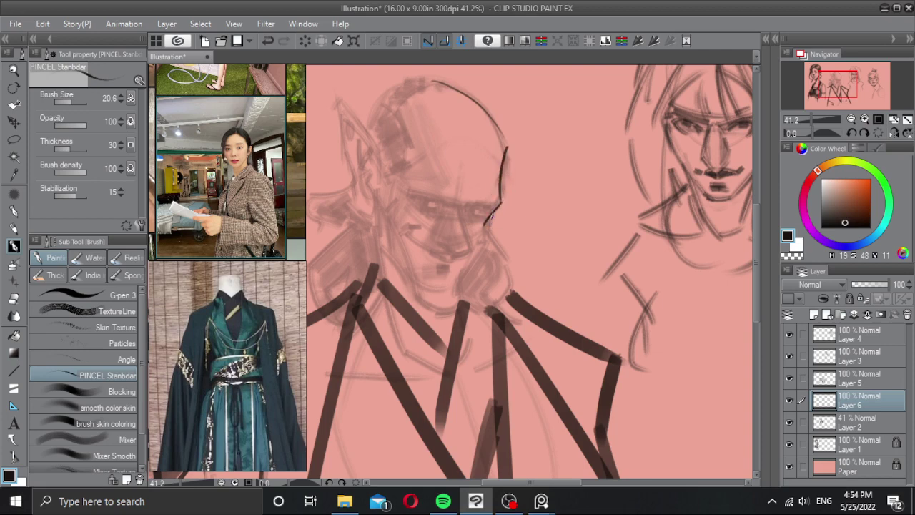
pyautogui.scroll(2, 492, 215)
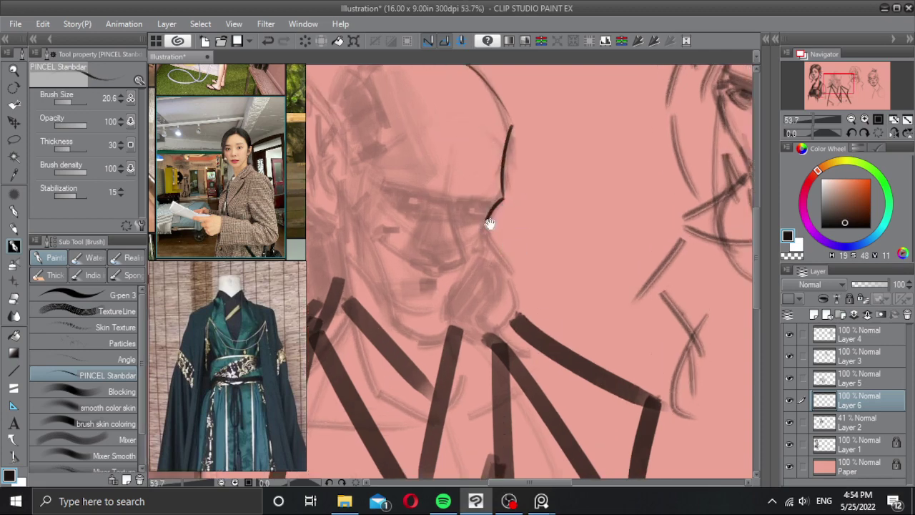
pyautogui.moveTo(489, 224)
pyautogui.mouseDown()
pyautogui.moveTo(523, 215)
pyautogui.moveTo(537, 189)
pyautogui.moveTo(518, 189)
pyautogui.moveTo(534, 189)
pyautogui.mouseUp()
pyautogui.hotkey('ctrl', 'z')
pyautogui.hotkey('ctrl', 'z')
pyautogui.hotkey('ctrl', 'z')
pyautogui.hotkey('ctrl', 'z')
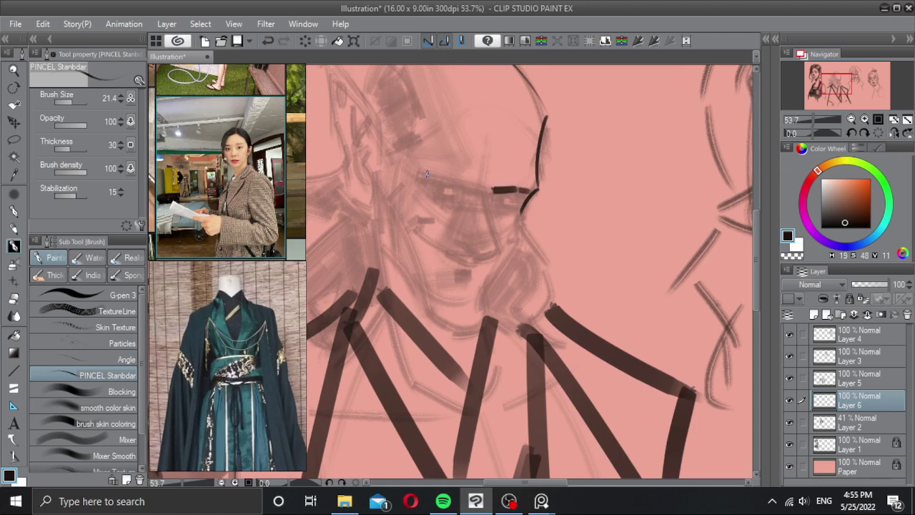
pyautogui.hotkey('ctrl', 'z')
pyautogui.hotkey('ctrl', 'z')
pyautogui.moveTo(504, 191)
pyautogui.mouseDown()
pyautogui.moveTo(537, 187)
pyautogui.moveTo(535, 197)
pyautogui.moveTo(499, 188)
pyautogui.moveTo(500, 237)
pyautogui.mouseUp()
pyautogui.hotkey('ctrl', 'z')
pyautogui.hotkey('ctrl', 'z')
pyautogui.hotkey('ctrl', 'z')
pyautogui.hotkey('ctrl', 'z')
pyautogui.hotkey('ctrl', 'z')
pyautogui.hotkey('ctrl', 'z')
pyautogui.hotkey('ctrl', 'z')
# Step: Draw the elf's nose bridge, tip and nostril over the faded sketch with a 14.1 brush
pyautogui.moveTo(495, 191)
pyautogui.mouseDown()
pyautogui.moveTo(477, 200)
pyautogui.moveTo(500, 252)
pyautogui.mouseUp()
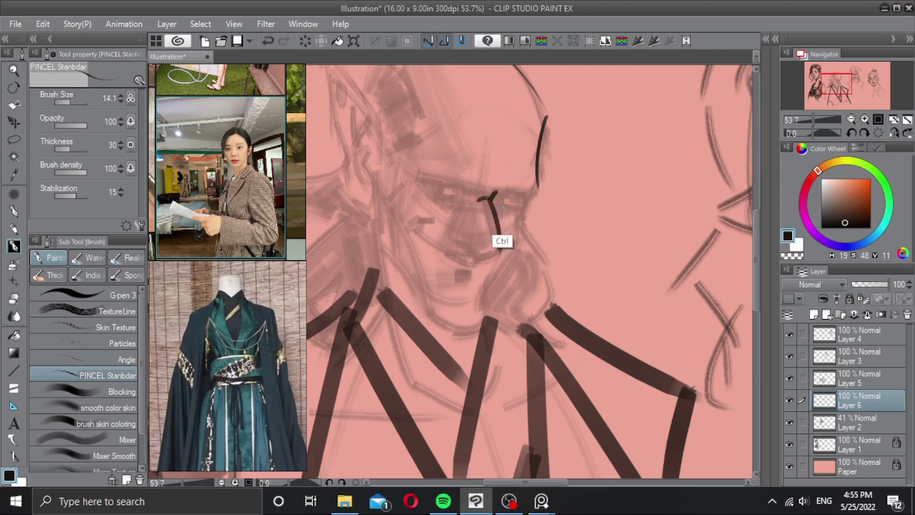
pyautogui.hotkey('ctrl', 'z')
pyautogui.moveTo(493, 198); pyautogui.dragTo(501, 250)
pyautogui.hotkey('ctrl', 'z')
pyautogui.moveTo(493, 199); pyautogui.dragTo(499, 249)
pyautogui.hotkey('ctrl', 'z')
pyautogui.moveTo(493, 199)
pyautogui.mouseDown()
pyautogui.moveTo(504, 260)
pyautogui.moveTo(476, 250)
pyautogui.moveTo(502, 260)
pyautogui.moveTo(478, 259)
pyautogui.mouseUp()
pyautogui.hotkey('ctrl', 'z')
pyautogui.hotkey('ctrl', 'z')
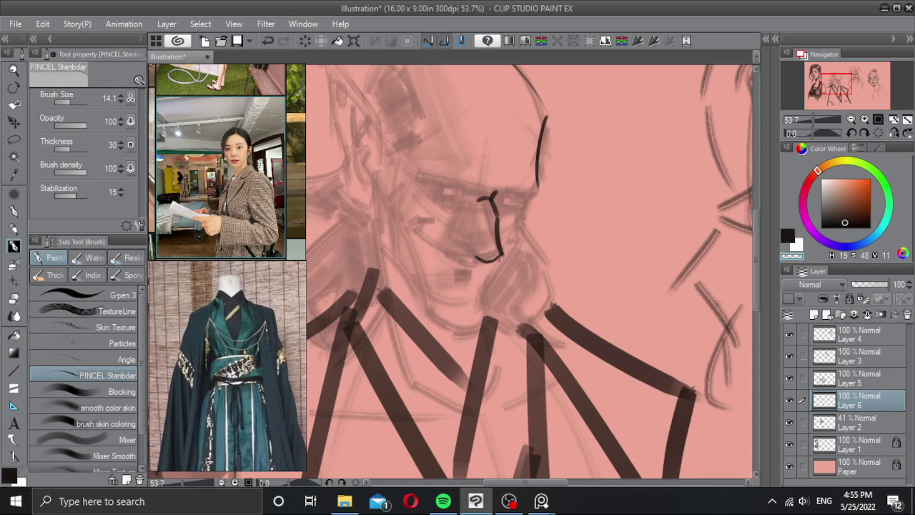
pyautogui.moveTo(457, 241); pyautogui.dragTo(476, 254)
pyautogui.moveTo(480, 219)
pyautogui.mouseDown()
pyautogui.moveTo(458, 227)
pyautogui.moveTo(482, 198)
pyautogui.moveTo(504, 198)
pyautogui.moveTo(490, 209)
pyautogui.mouseUp()
pyautogui.hotkey('ctrl', 'z')
# Step: Draw both angled eyebrows beside the nose bridge, flipping the canvas view horizontally for the ear-side one
pyautogui.moveTo(398, 187); pyautogui.dragTo(451, 207)
pyautogui.hotkey('ctrl', 'z')
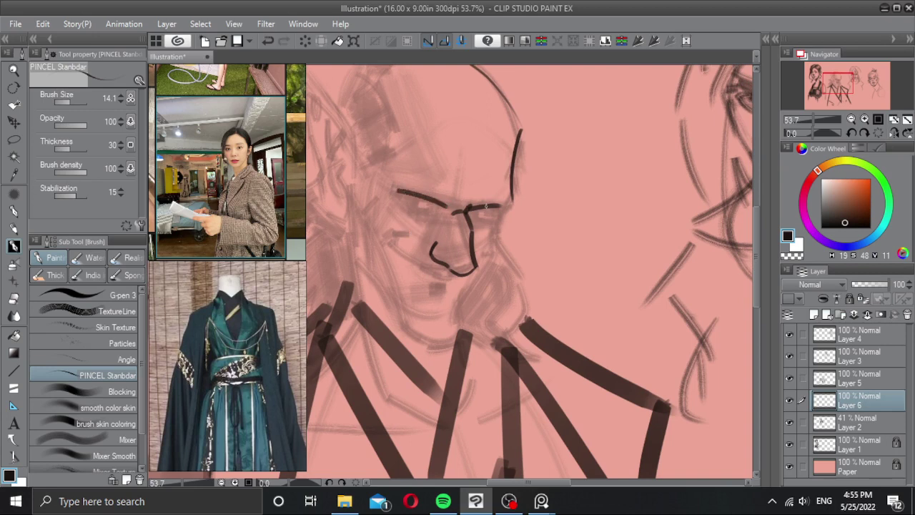
pyautogui.hotkey('ctrl', 'z')
pyautogui.press('h')
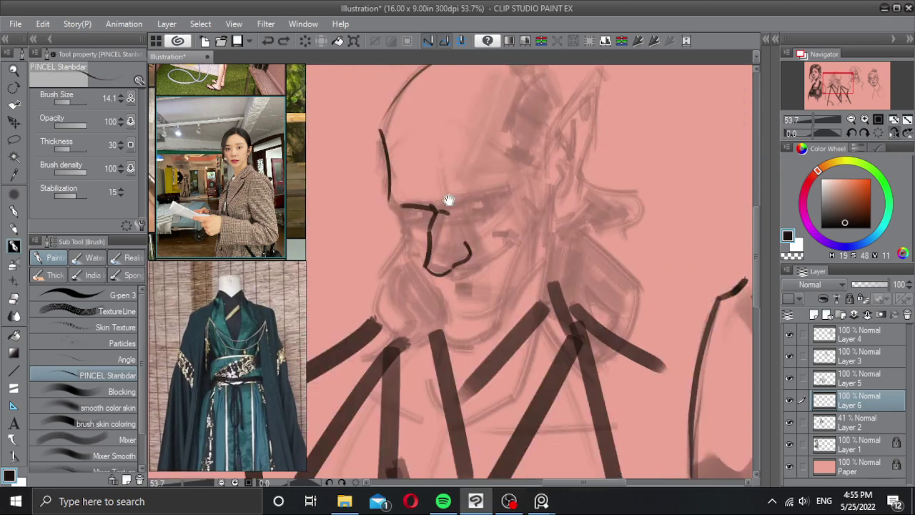
pyautogui.moveTo(448, 199)
pyautogui.mouseDown()
pyautogui.moveTo(472, 198)
pyautogui.moveTo(458, 193)
pyautogui.moveTo(490, 179)
pyautogui.mouseUp()
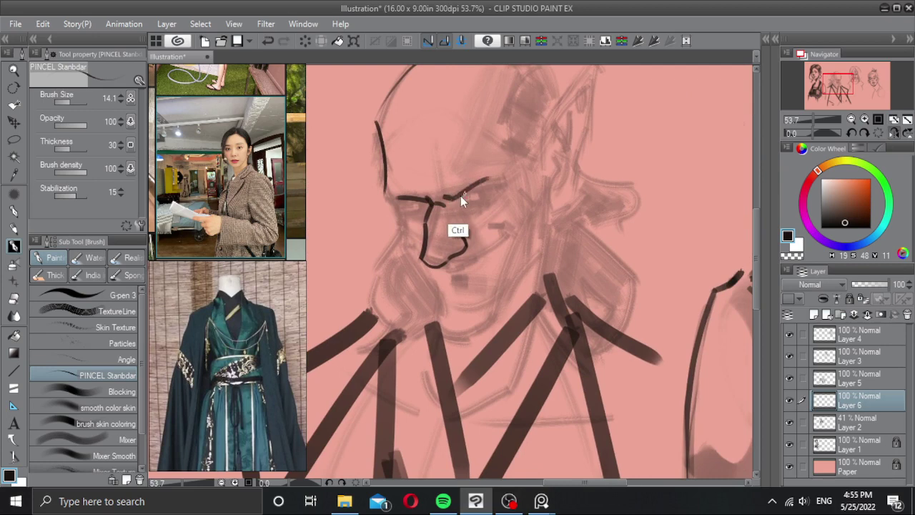
pyautogui.hotkey('ctrl', 'z')
pyautogui.moveTo(446, 199); pyautogui.dragTo(488, 178)
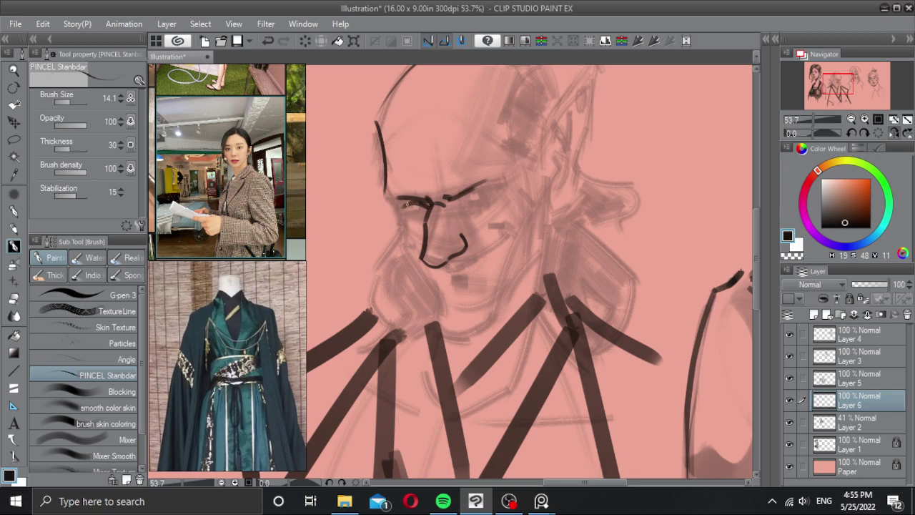
# Step: Draw both narrowed eyes beneath the brows and darken the irises and lids
pyautogui.hotkey('ctrl', 'z')
pyautogui.hotkey('ctrl', 'y')
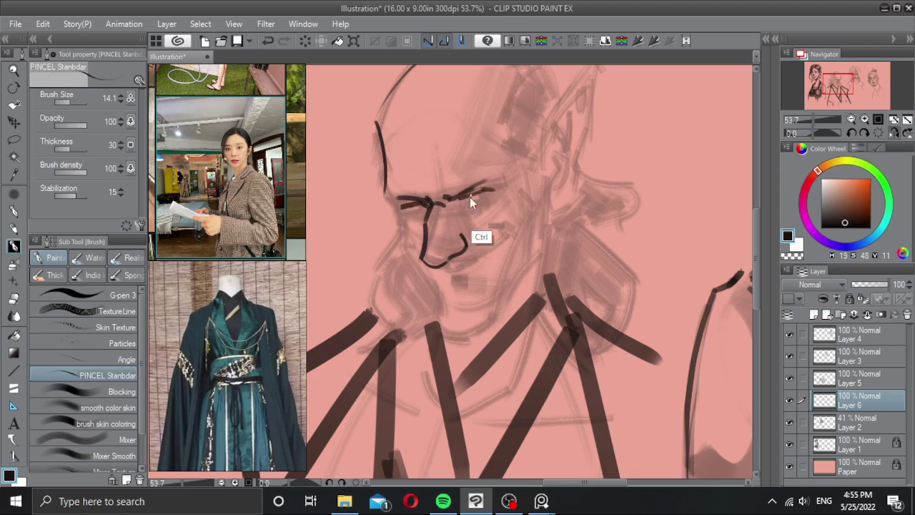
pyautogui.moveTo(458, 199); pyautogui.dragTo(483, 188)
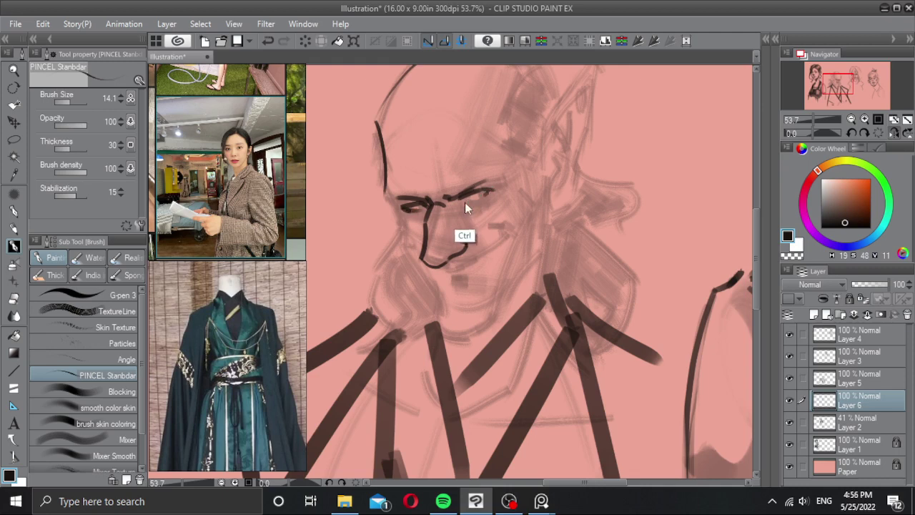
pyautogui.moveTo(480, 196); pyautogui.dragTo(435, 216)
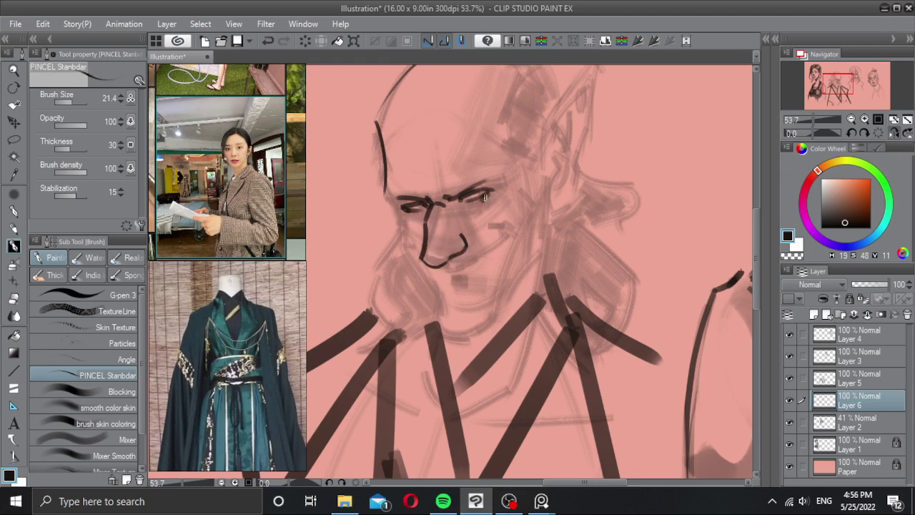
pyautogui.moveTo(485, 198); pyautogui.dragTo(411, 214)
pyautogui.moveTo(420, 211); pyautogui.dragTo(413, 209)
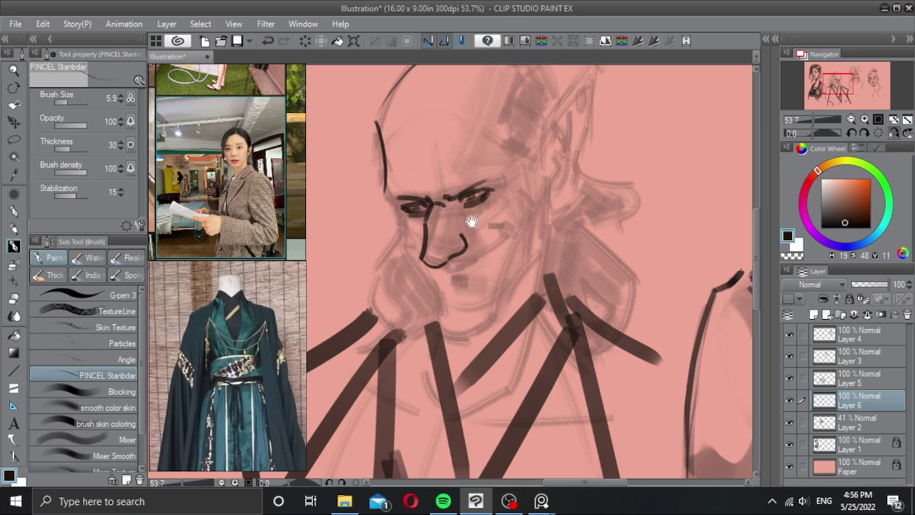
# Step: Draw the elf's slanted smirk line below the nose, with a short cheek crease above the mouth corner
pyautogui.moveTo(471, 222); pyautogui.dragTo(469, 207)
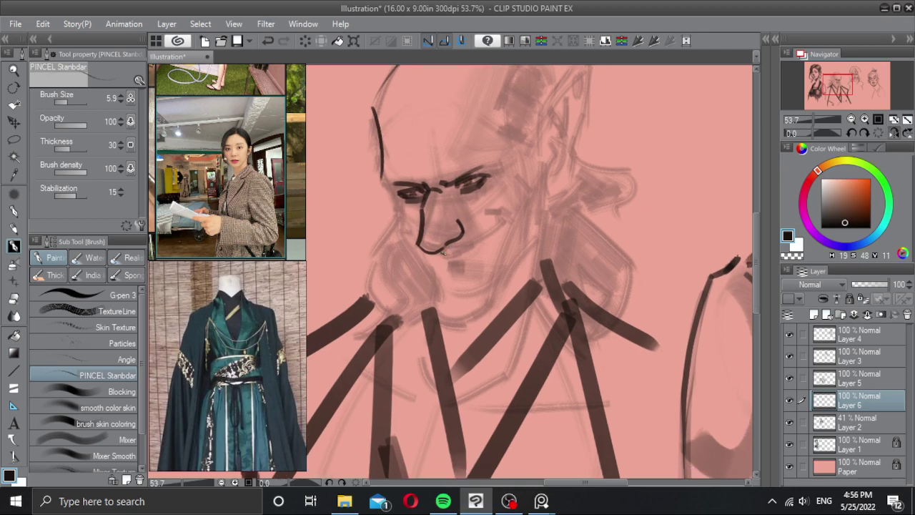
pyautogui.moveTo(443, 250); pyautogui.dragTo(507, 218)
pyautogui.hotkey('ctrl', 'z')
pyautogui.moveTo(501, 220)
pyautogui.mouseDown()
pyautogui.moveTo(507, 212)
pyautogui.moveTo(459, 215)
pyautogui.mouseUp()
pyautogui.hotkey('ctrl', 'z')
pyautogui.hotkey('ctrl', 'z')
pyautogui.hotkey('ctrl', 'z')
pyautogui.hotkey('ctrl', 'z')
pyautogui.hotkey('ctrl', 'z')
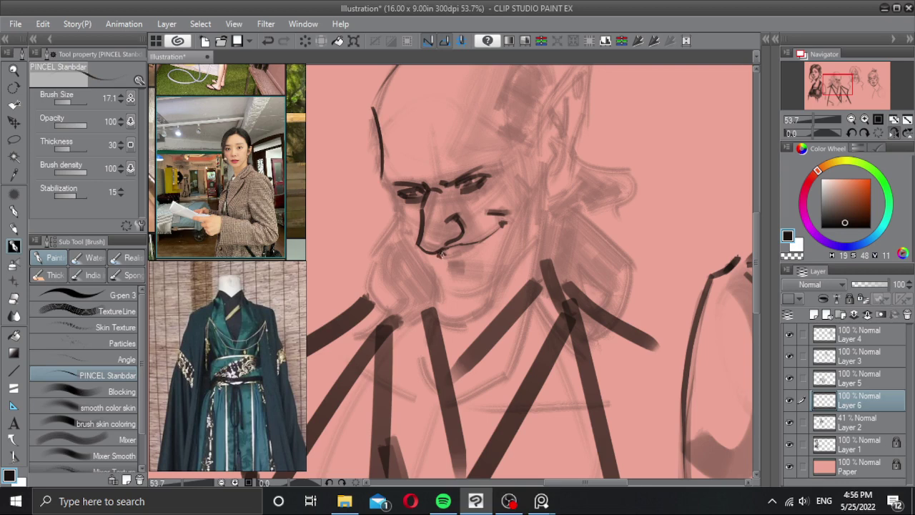
# Step: Thicken the mouth line into a defined lip shape with a 9.7 brush and trim its edge with transparent color
pyautogui.moveTo(454, 256)
pyautogui.keyDown('ctrl'); pyautogui.keyDown('alt'); pyautogui.mouseDown()
pyautogui.moveTo(502, 226)
pyautogui.moveTo(448, 262)
pyautogui.moveTo(502, 227)
pyautogui.mouseUp(); pyautogui.keyUp('alt'); pyautogui.keyUp('ctrl')
pyautogui.hotkey('ctrl', 'z')
pyautogui.hotkey('ctrl', 'z')
pyautogui.hotkey('ctrl', 'z')
pyautogui.hotkey('ctrl', 'z')
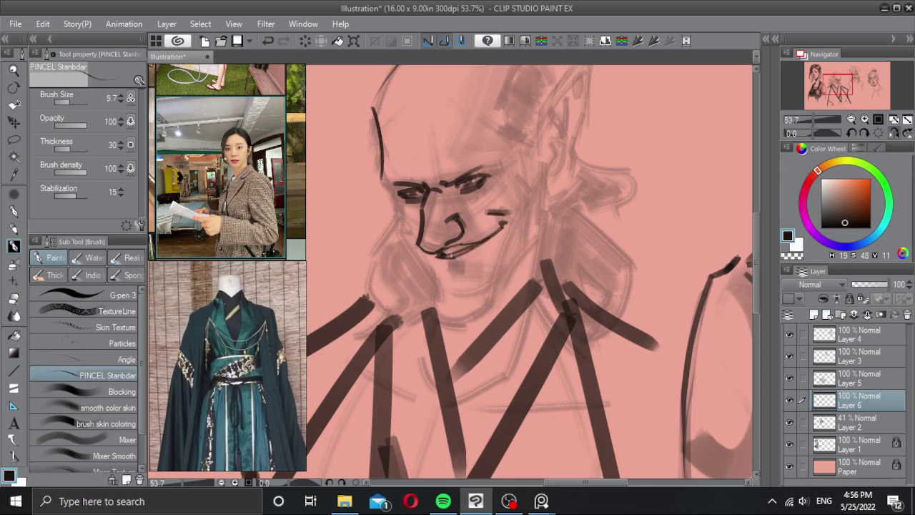
pyautogui.press('c')
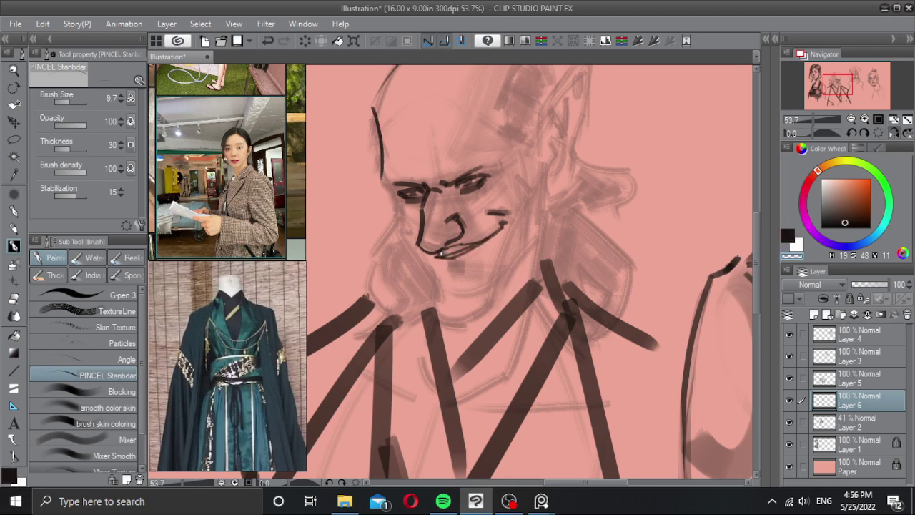
pyautogui.press('c')
pyautogui.moveTo(442, 253)
pyautogui.mouseDown()
pyautogui.moveTo(474, 244)
pyautogui.moveTo(442, 255)
pyautogui.moveTo(469, 265)
pyautogui.mouseUp()
pyautogui.hotkey('ctrl', 'z')
# Step: Mark a short shadow under the lower lip with a 13.4 brush and mirror the canvas view
pyautogui.press('c')
pyautogui.press('c')
pyautogui.press(']')
pyautogui.press(']')
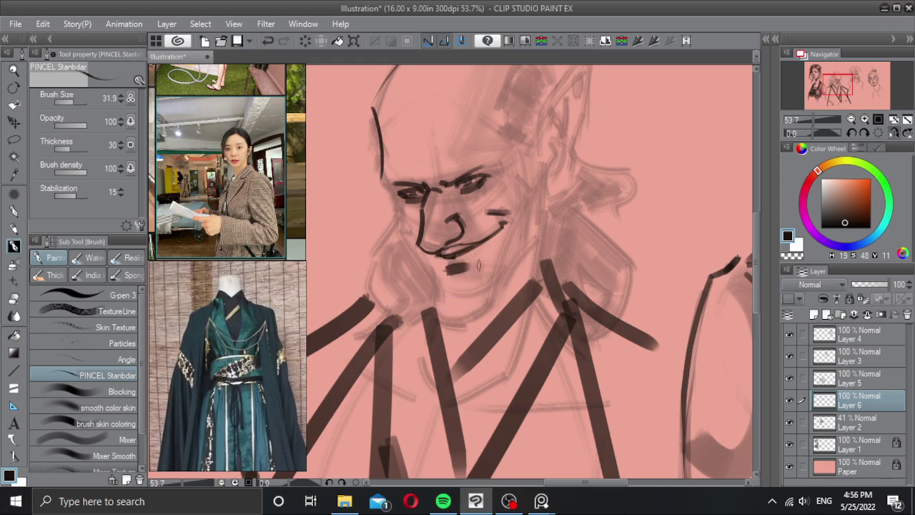
pyautogui.hotkey('ctrl', 'z')
pyautogui.press('[')
pyautogui.scroll(-2, 478, 266)
pyautogui.scroll(-2, 482, 272)
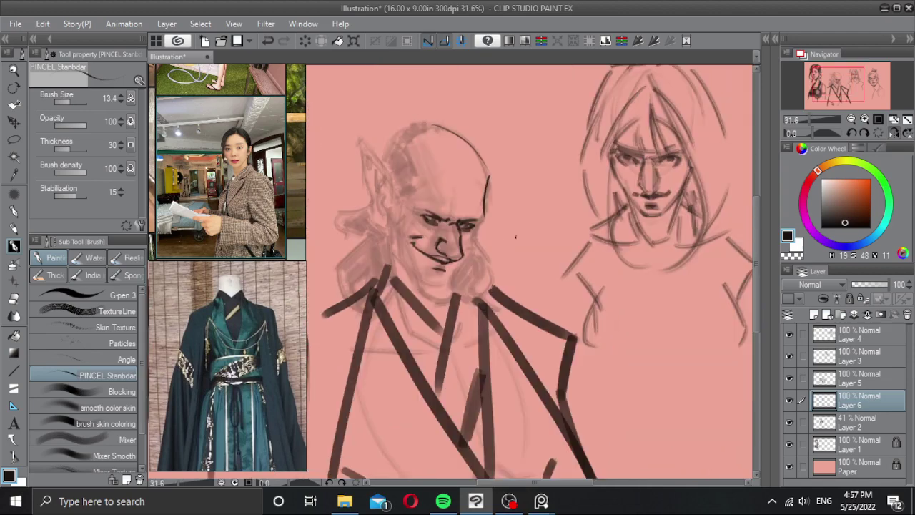
# Step: Erase the skull curve and forehead edge from the linework with the Hard eraser
pyautogui.scroll(3, 461, 249)
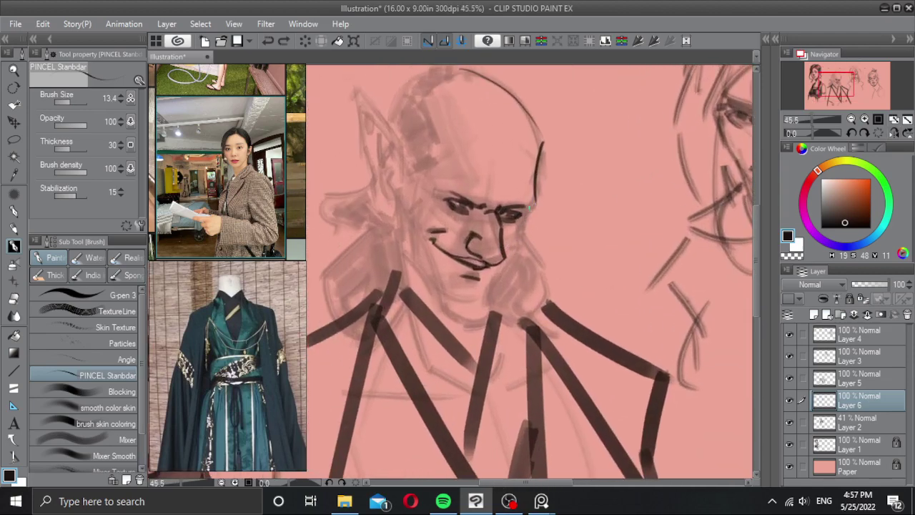
pyautogui.press('c')
pyautogui.moveTo(542, 143)
pyautogui.mouseDown()
pyautogui.moveTo(536, 203)
pyautogui.moveTo(536, 186)
pyautogui.moveTo(551, 180)
pyautogui.mouseUp()
pyautogui.press('c')
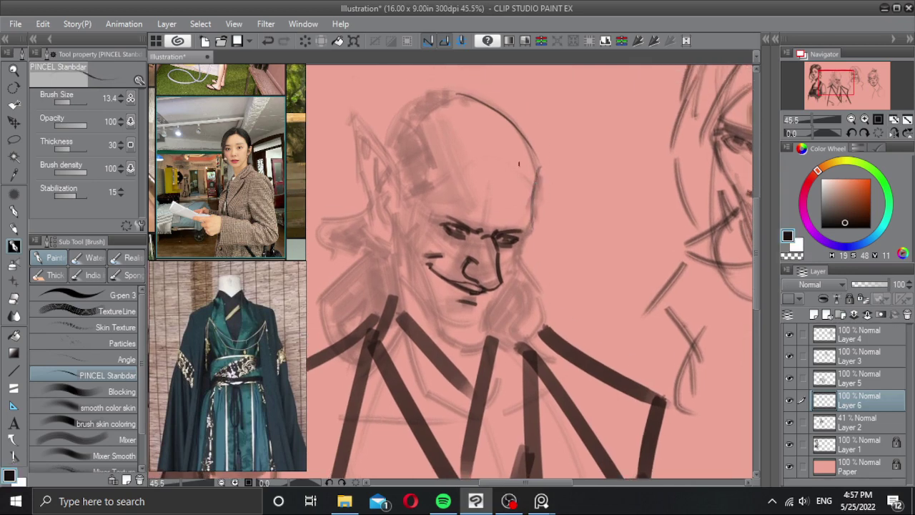
pyautogui.press('e')
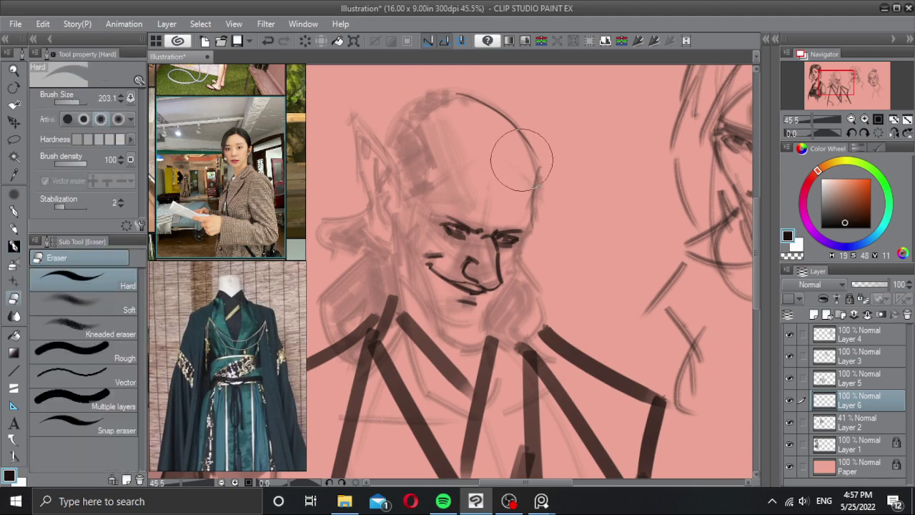
pyautogui.moveTo(488, 95)
pyautogui.mouseDown()
pyautogui.moveTo(515, 108)
pyautogui.moveTo(520, 127)
pyautogui.mouseUp()
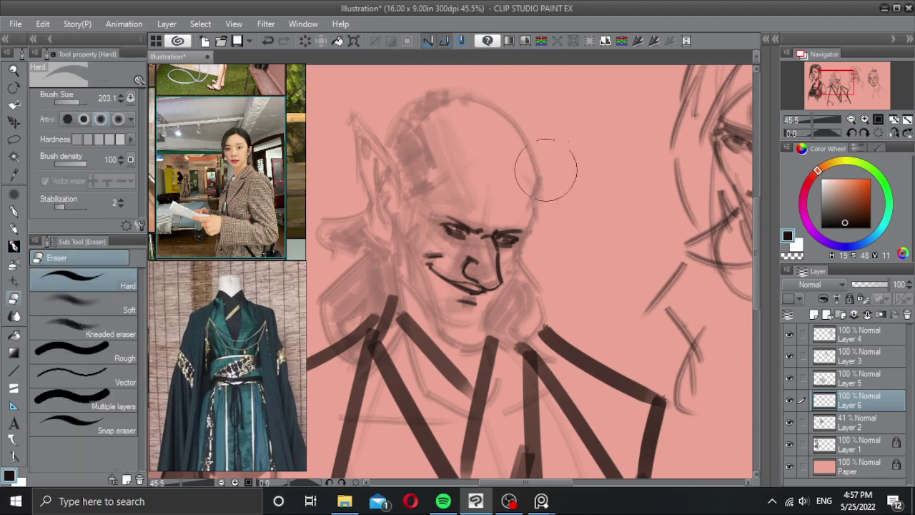
pyautogui.press('b')
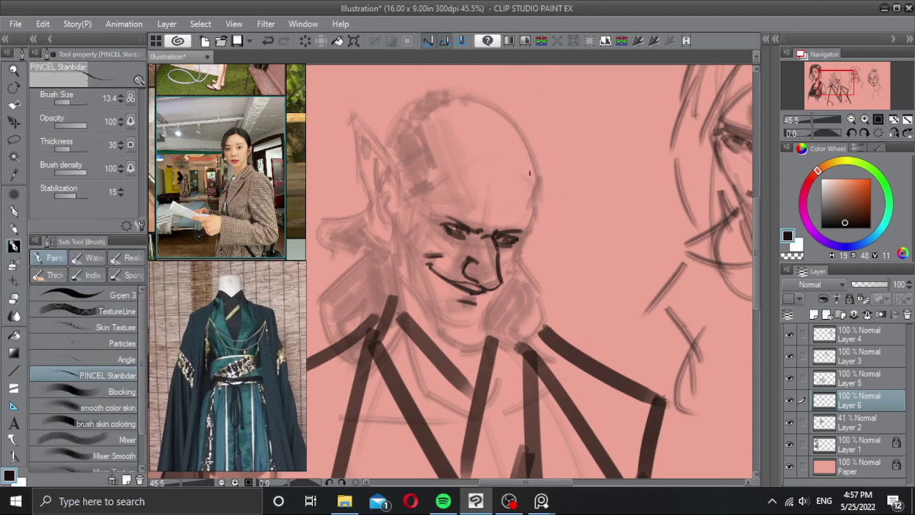
# Step: Redraw the forehead edge and outline the far cheek, jaw and chin with a 13.4 brush
pyautogui.moveTo(535, 191); pyautogui.dragTo(527, 234)
pyautogui.hotkey('ctrl', 'z')
pyautogui.moveTo(536, 190)
pyautogui.mouseDown()
pyautogui.moveTo(531, 236)
pyautogui.moveTo(519, 249)
pyautogui.moveTo(563, 226)
pyautogui.moveTo(557, 262)
pyautogui.mouseUp()
pyautogui.hotkey('ctrl', 'z')
pyautogui.hotkey('ctrl', 'z')
pyautogui.hotkey('ctrl', 'z')
pyautogui.moveTo(562, 229)
pyautogui.mouseDown()
pyautogui.moveTo(561, 253)
pyautogui.moveTo(528, 296)
pyautogui.moveTo(523, 338)
pyautogui.mouseUp()
pyautogui.hotkey('ctrl', 'z')
pyautogui.moveTo(533, 283); pyautogui.dragTo(522, 340)
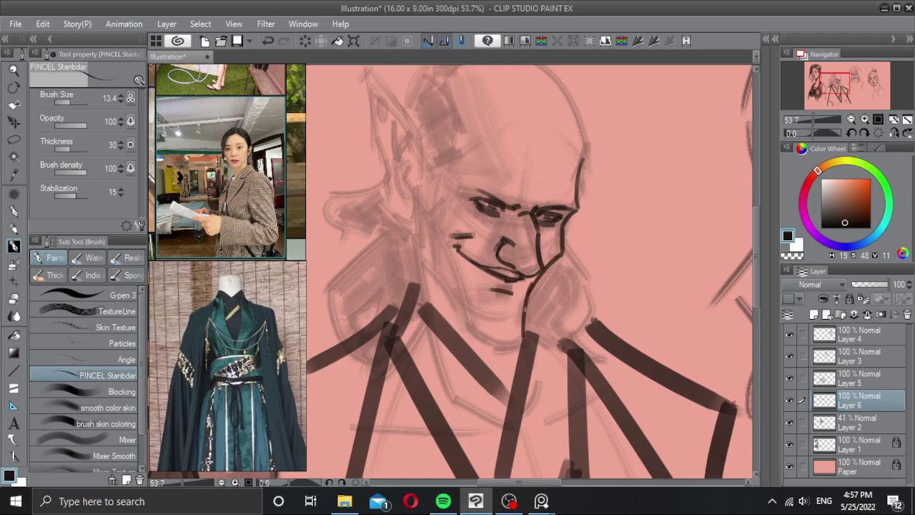
pyautogui.hotkey('ctrl', 'z')
pyautogui.moveTo(531, 289); pyautogui.dragTo(528, 330)
pyautogui.moveTo(527, 330)
pyautogui.mouseDown()
pyautogui.moveTo(495, 332)
pyautogui.moveTo(514, 333)
pyautogui.mouseUp()
pyautogui.hotkey('ctrl', 'z')
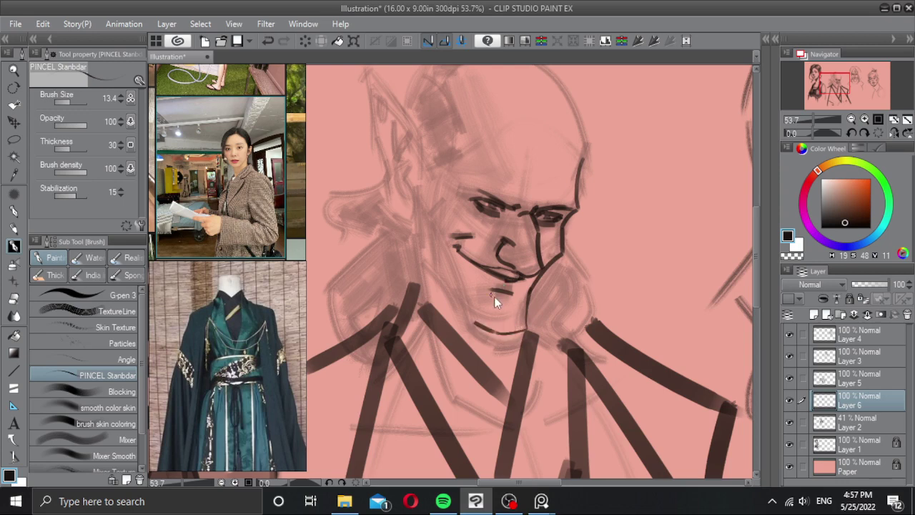
# Step: Darken the shadow under the lower lip and reinforce the mouth line beneath the nose
pyautogui.press(']')
pyautogui.moveTo(495, 296); pyautogui.dragTo(513, 296)
pyautogui.press(']')
pyautogui.press(']')
pyautogui.press('[')
pyautogui.hotkey('ctrl', 'z')
pyautogui.press('[')
pyautogui.press('[')
pyautogui.moveTo(483, 264); pyautogui.dragTo(521, 275)
# Step: Clean up the junction between the nose tip and the far cheek contour with an 11.1 brush
pyautogui.keyDown('alt'); pyautogui.click(547, 259); pyautogui.keyUp('alt')
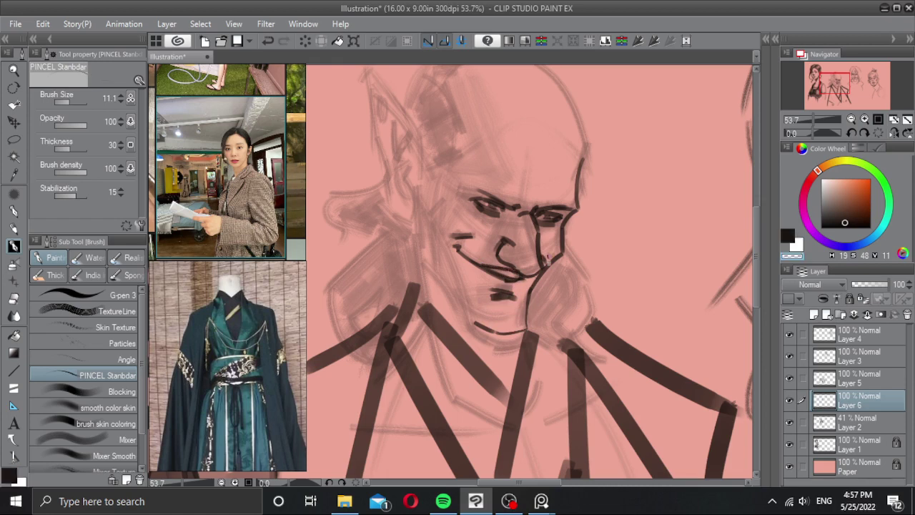
pyautogui.keyDown('alt'); pyautogui.click(548, 267); pyautogui.keyUp('alt')
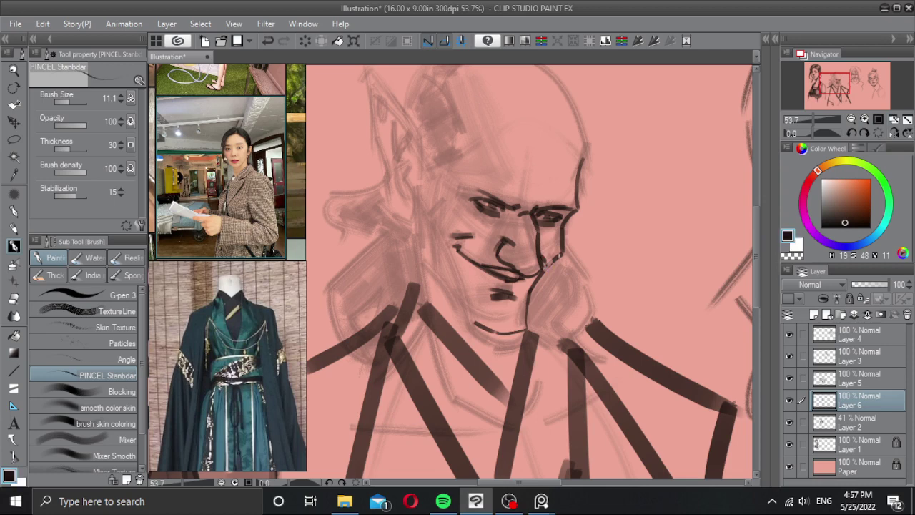
pyautogui.press('c')
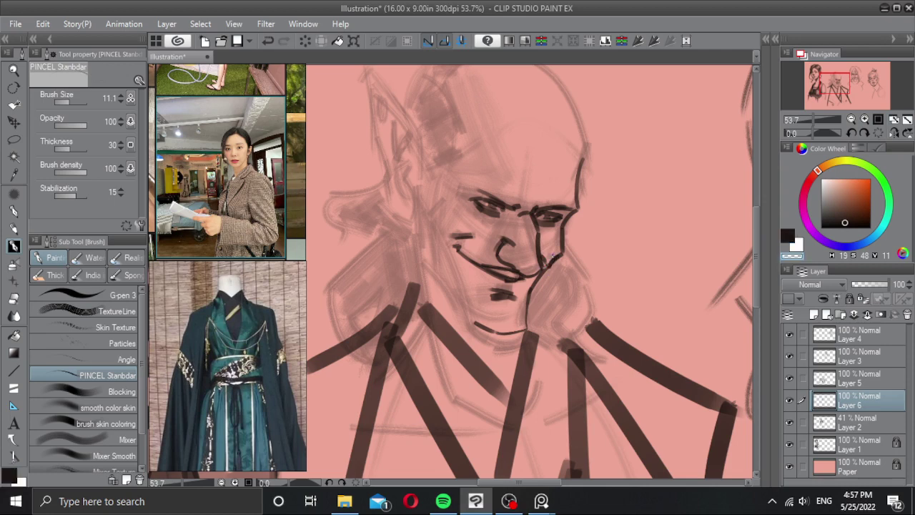
pyautogui.moveTo(548, 266)
pyautogui.mouseDown()
pyautogui.moveTo(554, 257)
pyautogui.moveTo(545, 258)
pyautogui.mouseUp()
pyautogui.press('c')
pyautogui.hotkey('ctrl', 'z')
pyautogui.hotkey('ctrl', 'z')
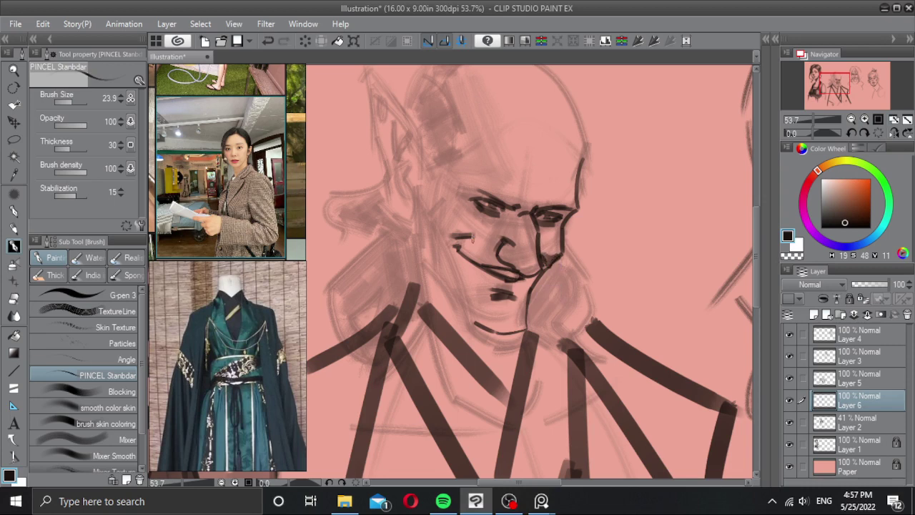
# Step: Shade the eye sockets, brow area and nose shadow with a thicker 34.8 brush
pyautogui.moveTo(472, 238)
pyautogui.mouseDown()
pyautogui.moveTo(448, 234)
pyautogui.moveTo(503, 224)
pyautogui.moveTo(510, 211)
pyautogui.moveTo(541, 222)
pyautogui.moveTo(560, 213)
pyautogui.moveTo(552, 223)
pyautogui.mouseUp()
pyautogui.hotkey('ctrl', 'z')
pyautogui.hotkey('ctrl', 'z')
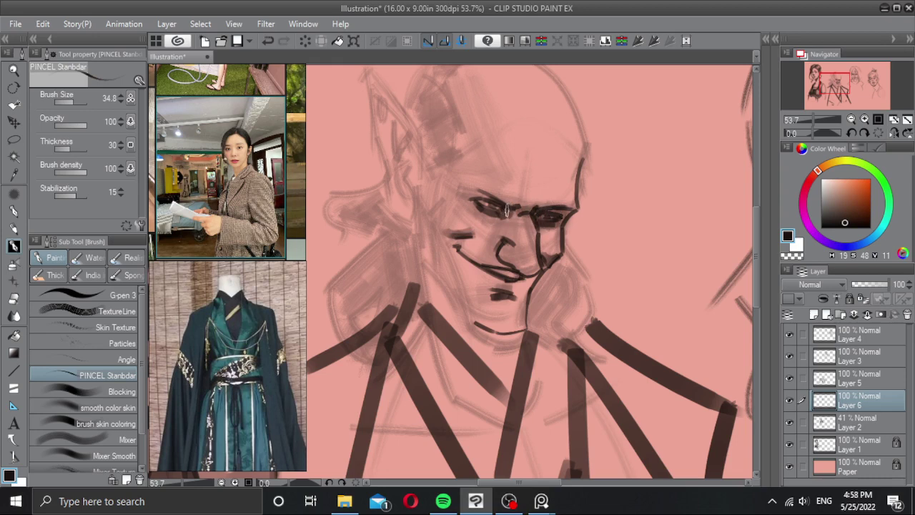
pyautogui.hotkey('ctrl', 'z')
pyautogui.moveTo(461, 198)
pyautogui.mouseDown()
pyautogui.moveTo(506, 216)
pyautogui.moveTo(492, 228)
pyautogui.moveTo(464, 203)
pyautogui.mouseUp()
pyautogui.moveTo(542, 214)
pyautogui.mouseDown()
pyautogui.moveTo(560, 216)
pyautogui.moveTo(540, 234)
pyautogui.mouseUp()
pyautogui.scroll(1, 540, 233)
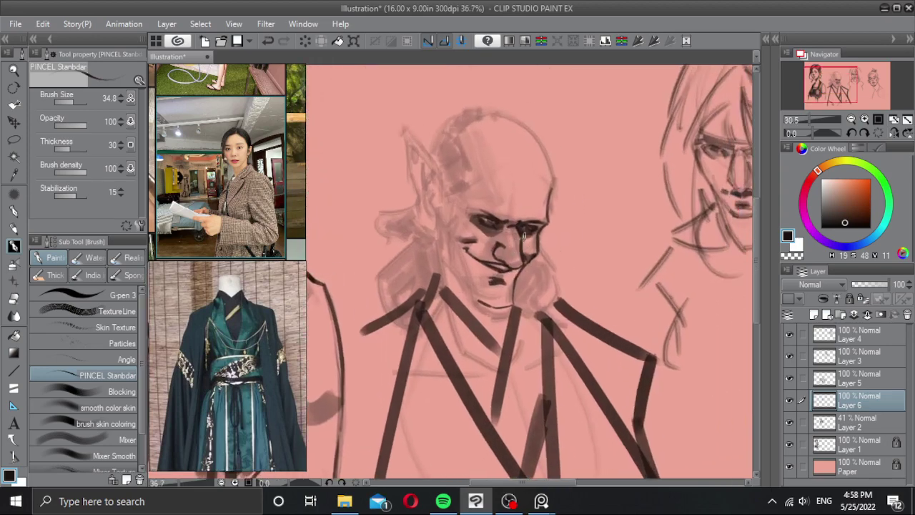
pyautogui.scroll(1, 486, 249)
pyautogui.moveTo(483, 250)
pyautogui.mouseDown()
pyautogui.moveTo(501, 275)
pyautogui.moveTo(509, 266)
pyautogui.moveTo(494, 247)
pyautogui.moveTo(506, 270)
pyautogui.moveTo(517, 259)
pyautogui.mouseUp()
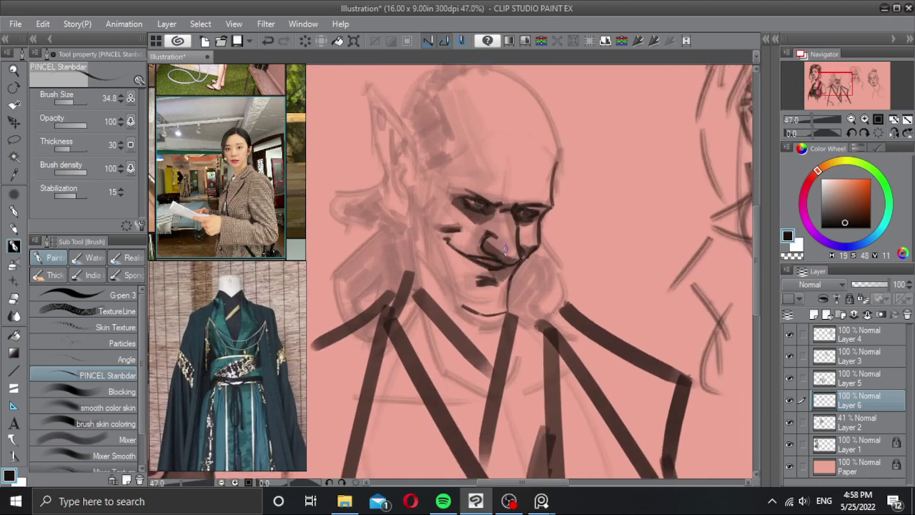
# Step: Trim the dark strokes around the mouth with transparent color and a 17.3 brush
pyautogui.press('c')
pyautogui.press('[')
pyautogui.press('[')
pyautogui.moveTo(502, 282)
pyautogui.mouseDown()
pyautogui.moveTo(510, 268)
pyautogui.moveTo(503, 276)
pyautogui.mouseUp()
pyautogui.hotkey('ctrl', 'z')
pyautogui.hotkey('ctrl', 'z')
pyautogui.scroll(-2, 514, 308)
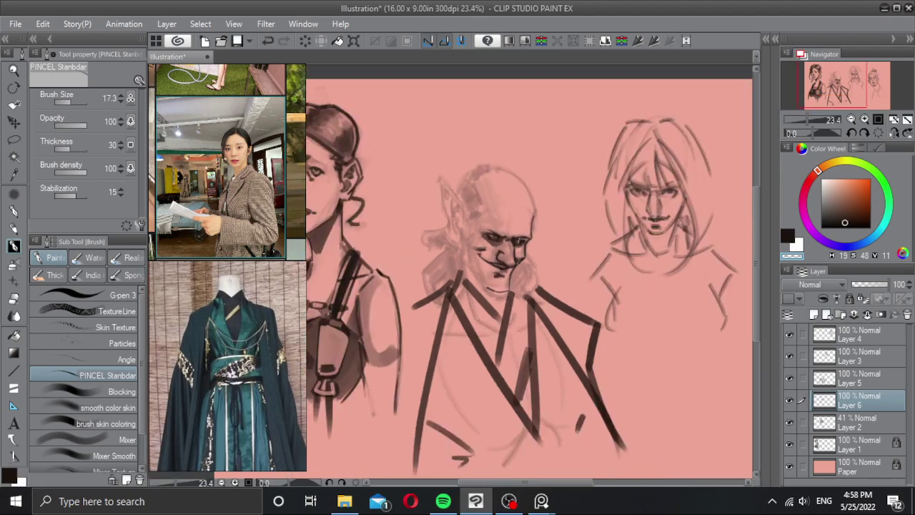
pyautogui.scroll(1, 505, 284)
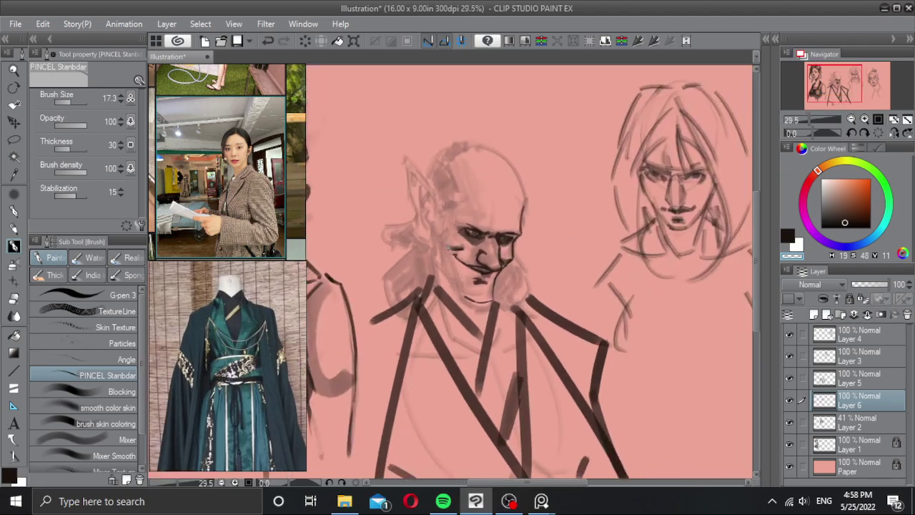
# Step: Draw the ear-side jawline down to the chin and a short sideburn line in front of the ear
pyautogui.press('c')
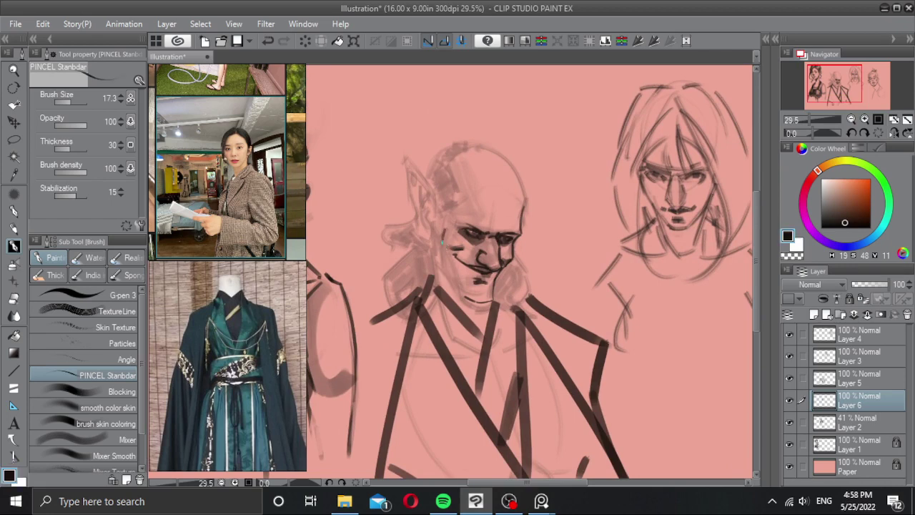
pyautogui.moveTo(442, 243); pyautogui.dragTo(464, 289)
pyautogui.hotkey('ctrl', 'z')
pyautogui.moveTo(443, 240); pyautogui.dragTo(464, 296)
pyautogui.hotkey('ctrl', 'z')
pyautogui.moveTo(441, 264); pyautogui.dragTo(456, 280)
pyautogui.moveTo(434, 237); pyautogui.dragTo(440, 266)
pyautogui.scroll(-1, 464, 219)
pyautogui.scroll(2, 457, 221)
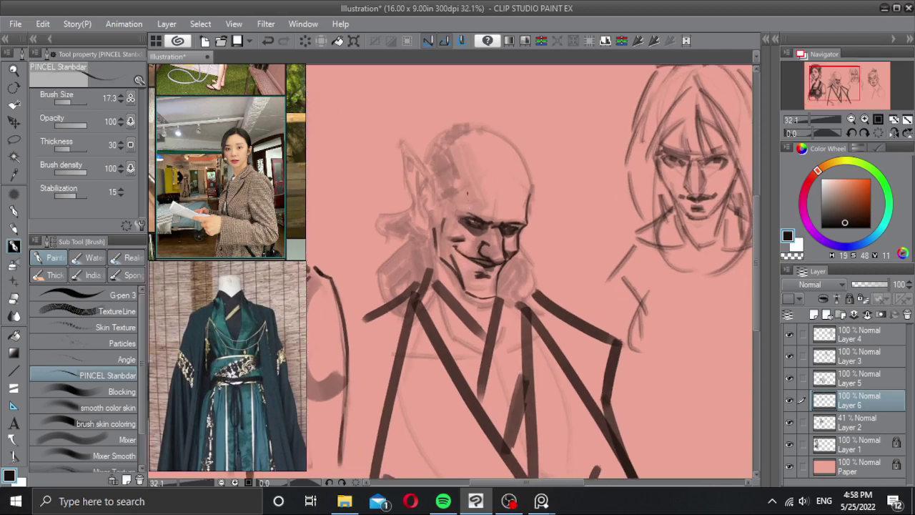
# Step: Outline the long pointed ear over the faded sketch with a 17.3 brush
pyautogui.moveTo(469, 180)
pyautogui.mouseDown()
pyautogui.moveTo(442, 213)
pyautogui.moveTo(394, 170)
pyautogui.moveTo(409, 256)
pyautogui.mouseUp()
pyautogui.hotkey('ctrl', 'z')
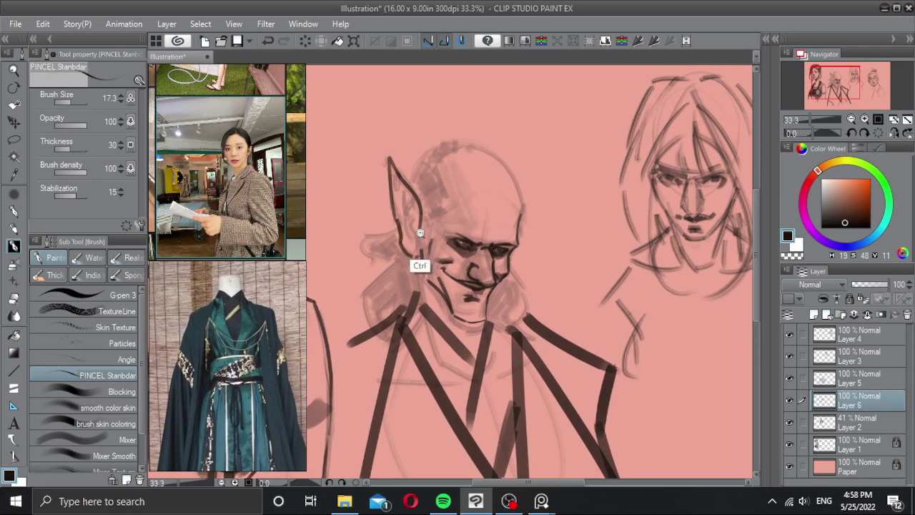
pyautogui.scroll(1, 418, 259)
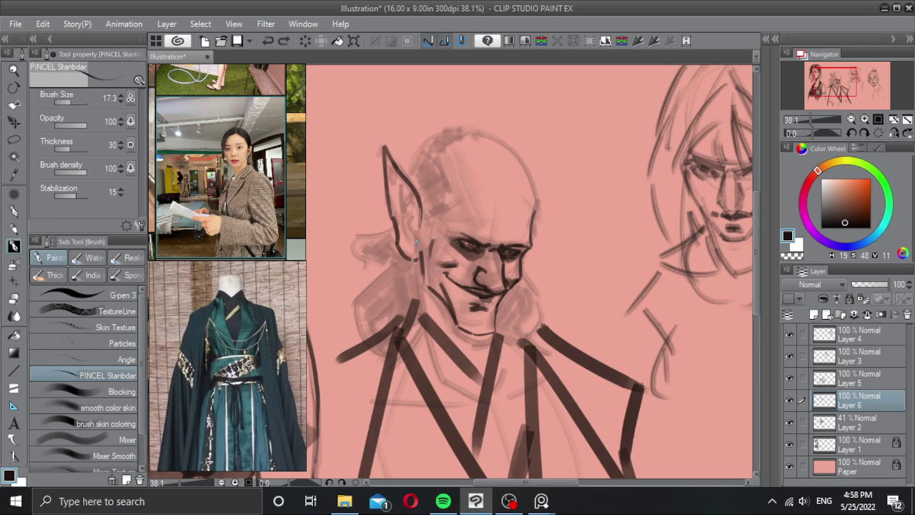
# Step: Draw the ear's inner folds and rim and shade its hollows, redoing and trimming strokes as needed
pyautogui.moveTo(395, 172)
pyautogui.mouseDown()
pyautogui.moveTo(412, 215)
pyautogui.moveTo(409, 208)
pyautogui.moveTo(408, 238)
pyautogui.mouseUp()
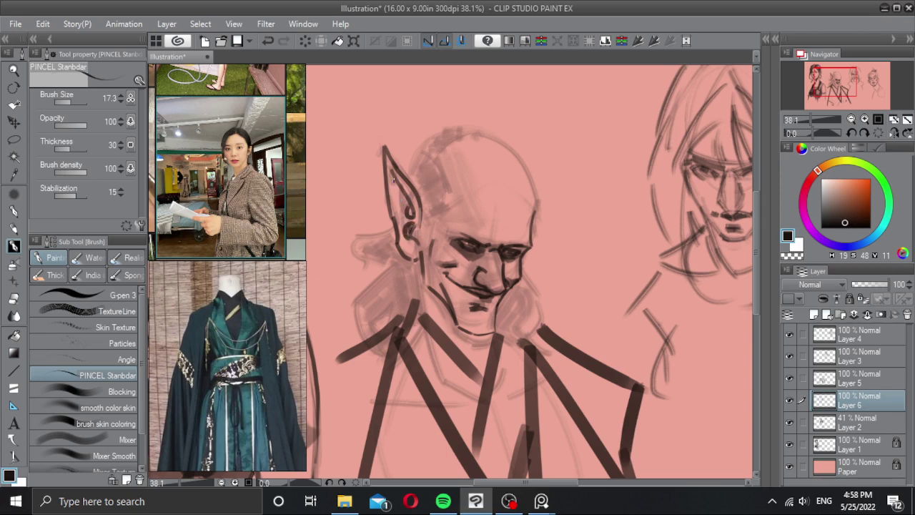
pyautogui.moveTo(393, 179); pyautogui.dragTo(398, 223)
pyautogui.hotkey('ctrl', 'z')
pyautogui.hotkey('ctrl', 'z')
pyautogui.moveTo(392, 171); pyautogui.dragTo(399, 255)
pyautogui.moveTo(397, 185)
pyautogui.mouseDown()
pyautogui.moveTo(411, 216)
pyautogui.moveTo(407, 206)
pyautogui.mouseUp()
pyautogui.hotkey('ctrl', 'z')
pyautogui.hotkey('ctrl', 'z')
pyautogui.press('c')
pyautogui.hotkey('ctrl', 'z')
pyautogui.press('c')
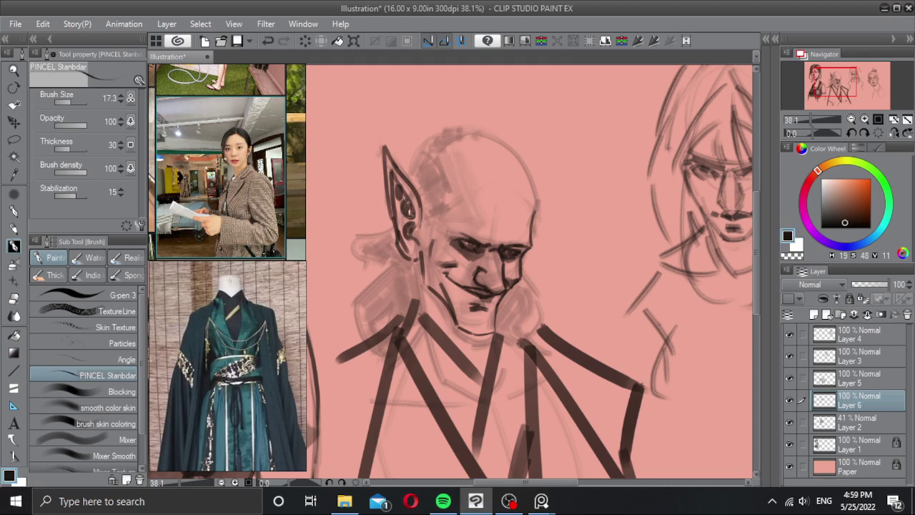
pyautogui.scroll(-3, 427, 238)
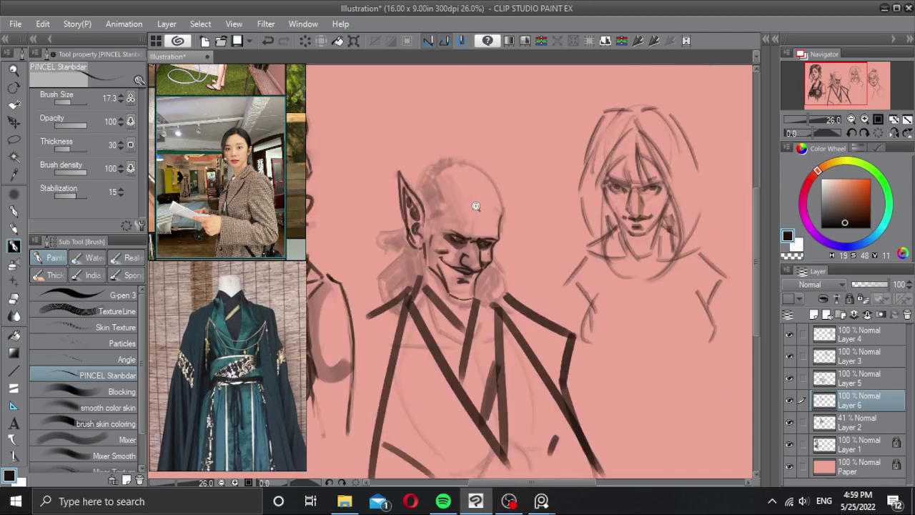
pyautogui.scroll(2, 476, 221)
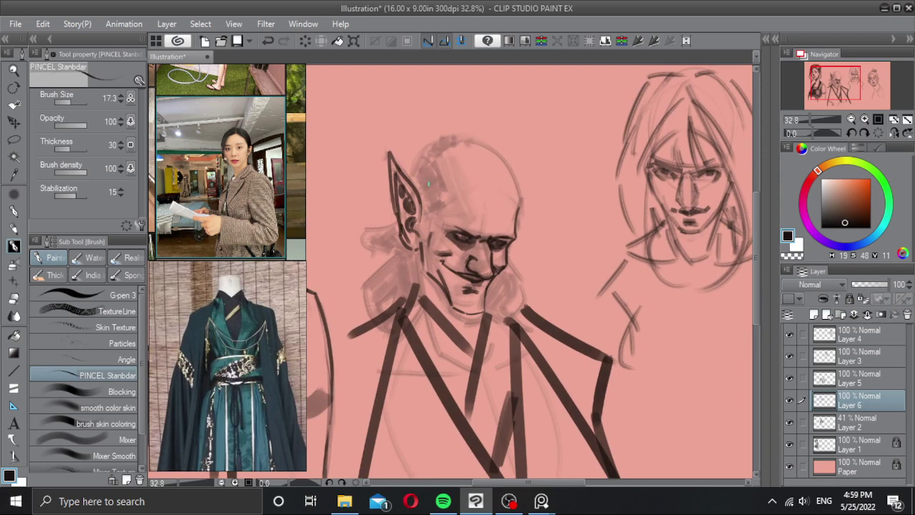
# Step: Lasso the elf's pointed ear, adjust its shape with a perspective transform, apply it and deselect
pyautogui.press('m')
pyautogui.moveTo(375, 159)
pyautogui.mouseDown()
pyautogui.moveTo(377, 152)
pyautogui.moveTo(433, 211)
pyautogui.moveTo(381, 215)
pyautogui.moveTo(379, 164)
pyautogui.mouseUp()
pyautogui.press('ctrl')
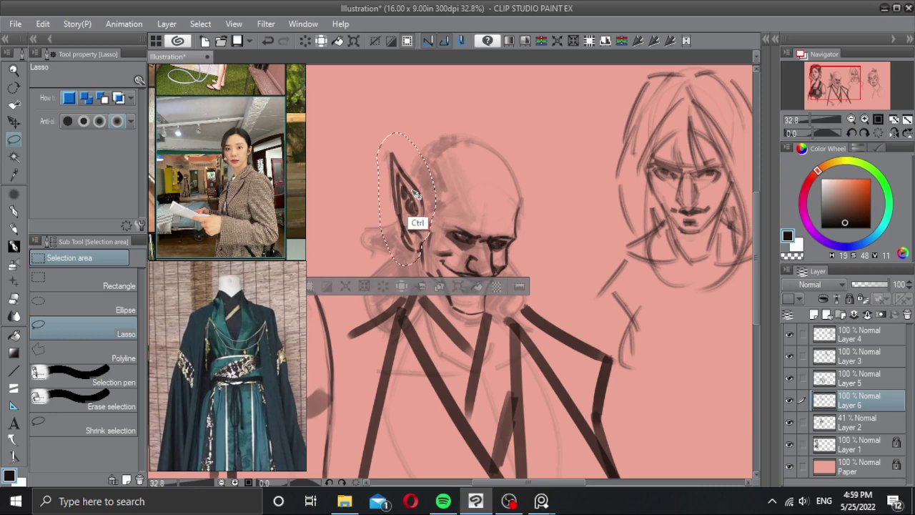
pyautogui.hotkey('ctrl', 't')
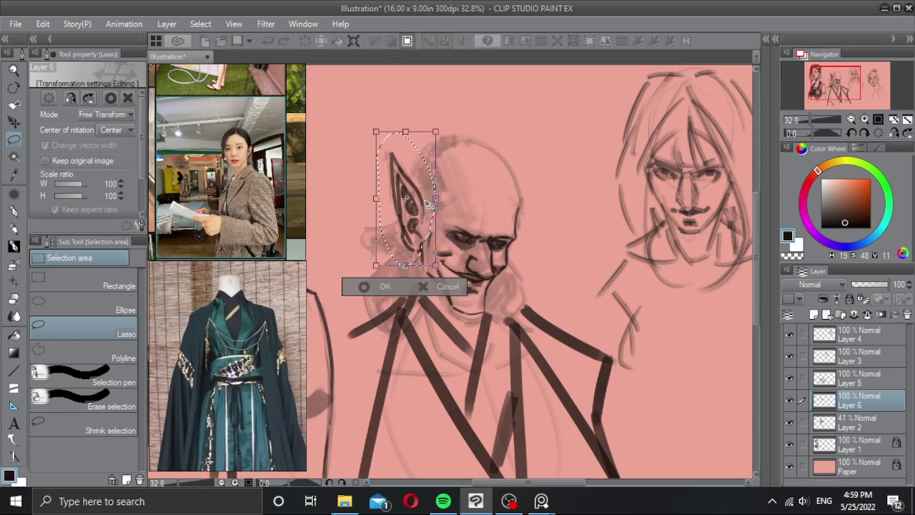
pyautogui.rightClick(432, 204)
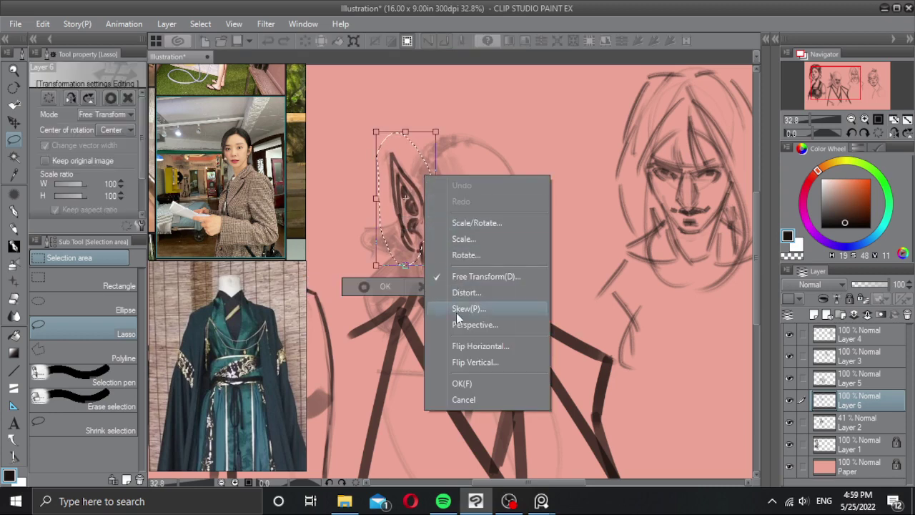
pyautogui.click(477, 326)
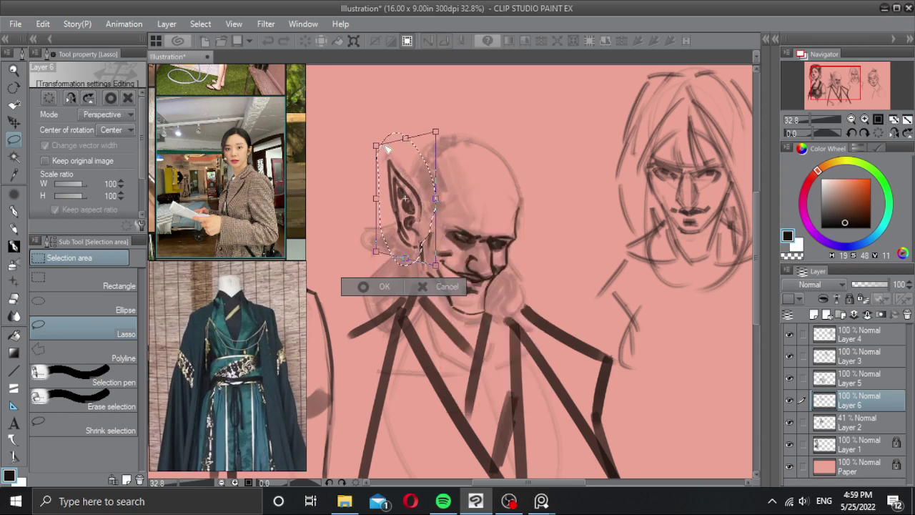
pyautogui.hotkey('ctrl', 'z')
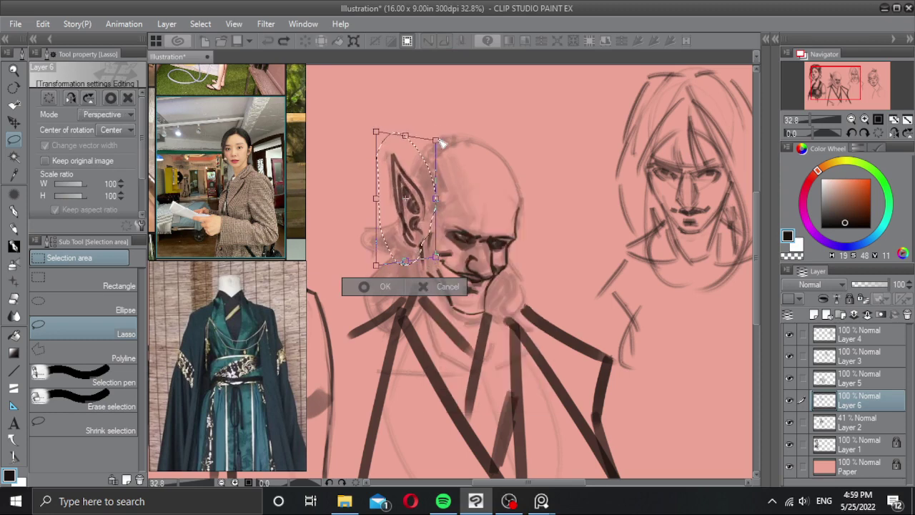
pyautogui.hotkey('ctrl', 'z')
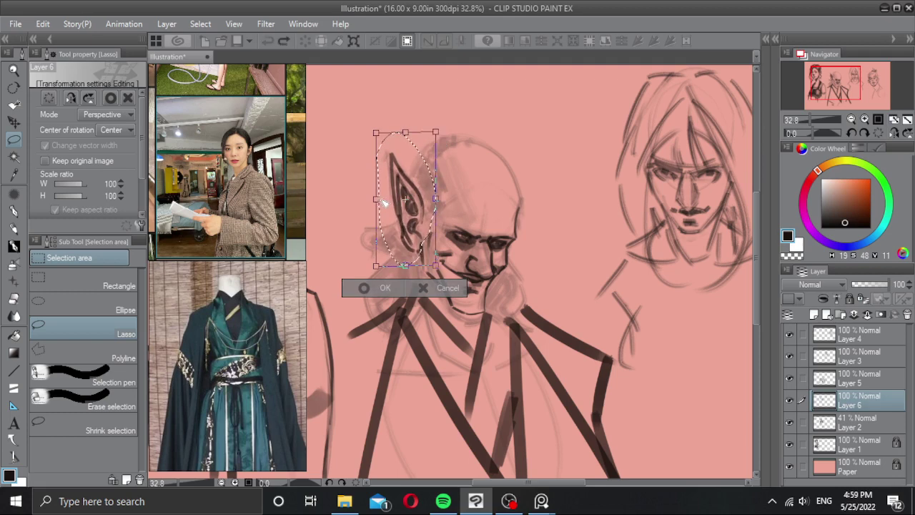
pyautogui.moveTo(383, 203); pyautogui.dragTo(381, 200)
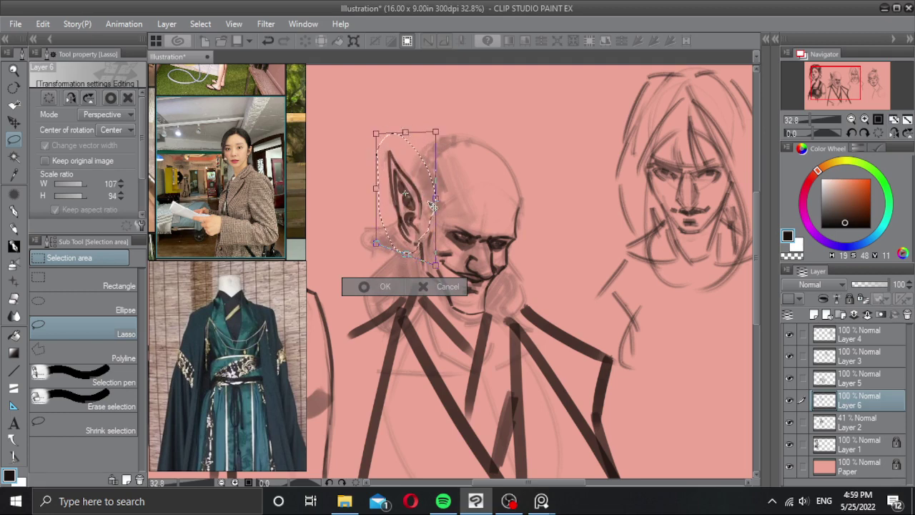
pyautogui.moveTo(436, 266); pyautogui.dragTo(436, 272)
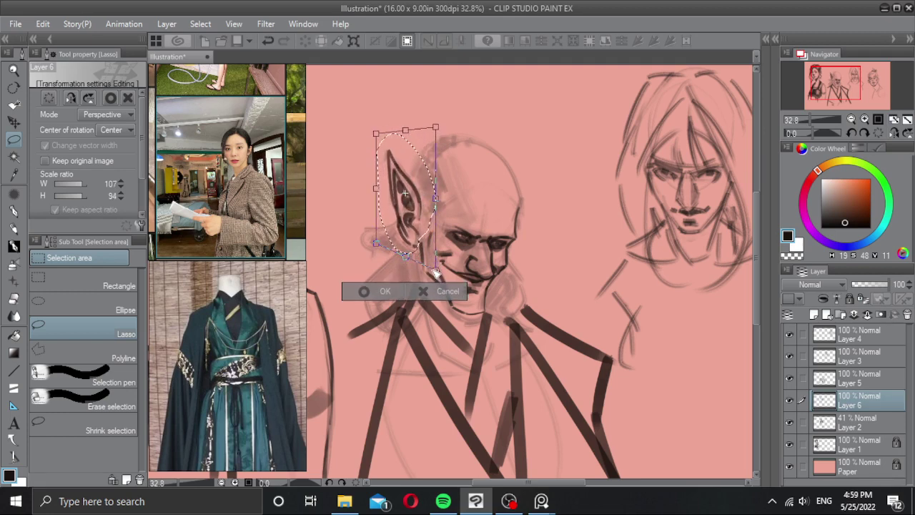
pyautogui.moveTo(421, 226); pyautogui.dragTo(424, 244)
pyautogui.click(390, 301)
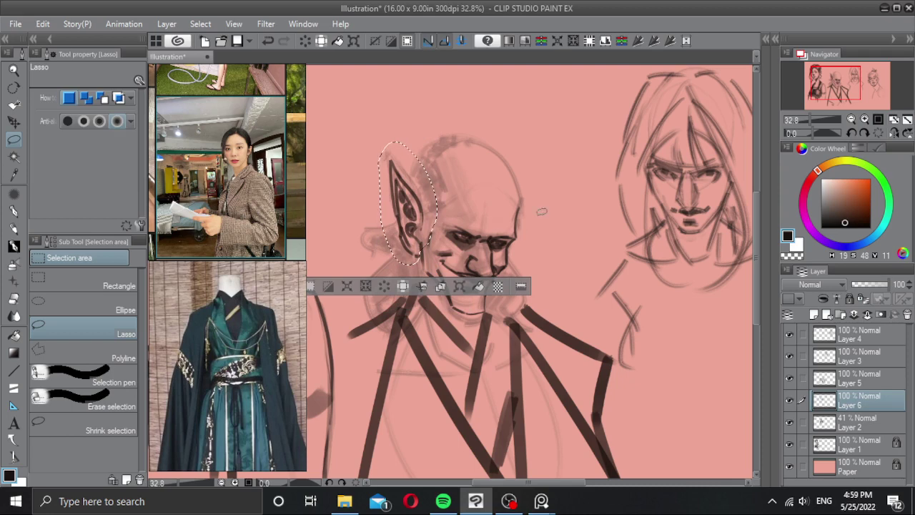
pyautogui.hotkey('ctrl', 'd')
pyautogui.press('b')
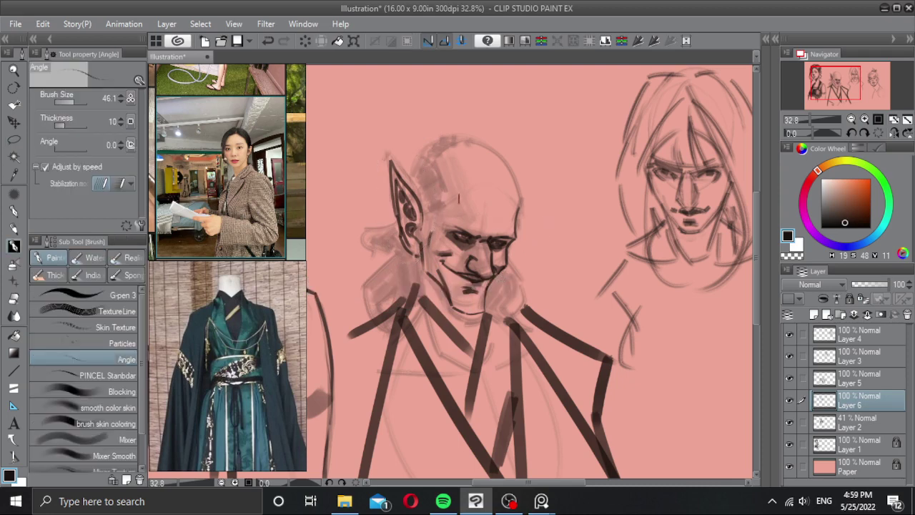
pyautogui.moveTo(443, 208); pyautogui.dragTo(447, 233)
pyautogui.press(']')
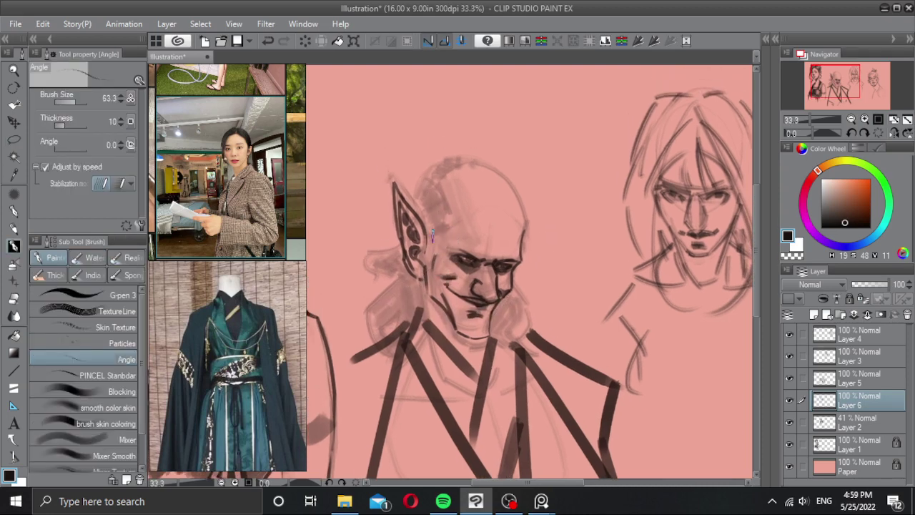
pyautogui.hotkey('ctrl', 'z')
pyautogui.moveTo(438, 238); pyautogui.dragTo(441, 236)
# Step: Draw the temple hairline and the curve over the bald crown with the PINCEL Standbar brush
pyautogui.click(82, 375)
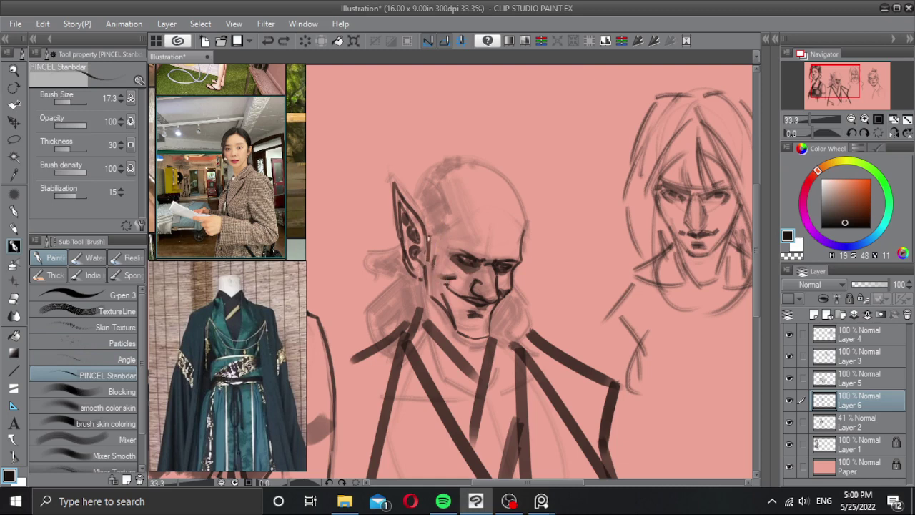
pyautogui.moveTo(429, 237)
pyautogui.mouseDown()
pyautogui.moveTo(431, 258)
pyautogui.moveTo(446, 229)
pyautogui.mouseUp()
pyautogui.hotkey('ctrl', 'z')
pyautogui.moveTo(444, 181); pyautogui.dragTo(448, 226)
pyautogui.moveTo(446, 184)
pyautogui.mouseDown()
pyautogui.moveTo(483, 172)
pyautogui.moveTo(463, 168)
pyautogui.moveTo(498, 174)
pyautogui.moveTo(527, 229)
pyautogui.mouseUp()
pyautogui.hotkey('ctrl', 'z')
pyautogui.hotkey('ctrl', 'z')
pyautogui.moveTo(495, 173); pyautogui.dragTo(529, 230)
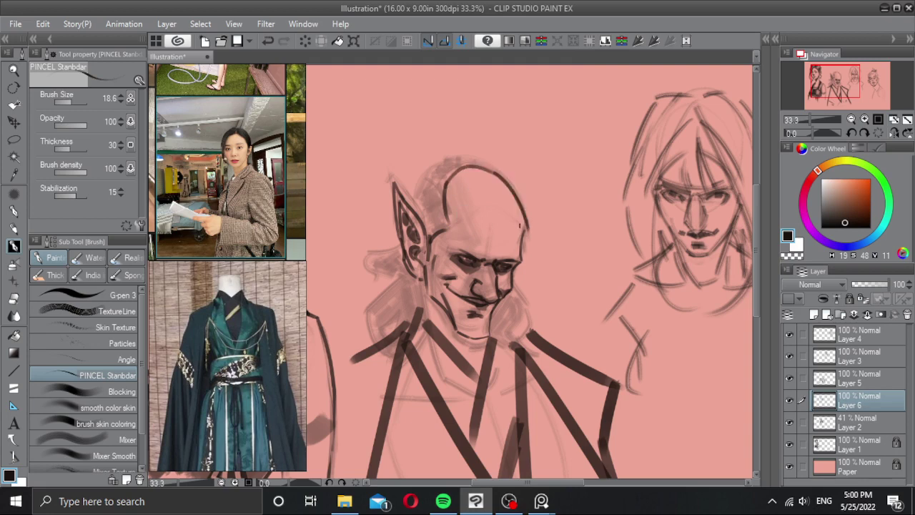
# Step: Rework the forehead's outer curve down toward the brow with an 18.6 brush, undoing unwanted strokes
pyautogui.hotkey('ctrl', 'z')
pyautogui.moveTo(496, 172); pyautogui.dragTo(522, 224)
pyautogui.hotkey('ctrl', 'z')
pyautogui.moveTo(508, 183); pyautogui.dragTo(524, 233)
pyautogui.hotkey('ctrl', 'z')
pyautogui.moveTo(496, 173); pyautogui.dragTo(524, 218)
pyautogui.hotkey('ctrl', 'z')
pyautogui.moveTo(494, 172)
pyautogui.mouseDown()
pyautogui.moveTo(526, 214)
pyautogui.moveTo(523, 238)
pyautogui.mouseUp()
pyautogui.hotkey('ctrl', 'z')
pyautogui.hotkey('ctrl', 'z')
pyautogui.hotkey('ctrl', 'z')
pyautogui.hotkey('ctrl', 'z')
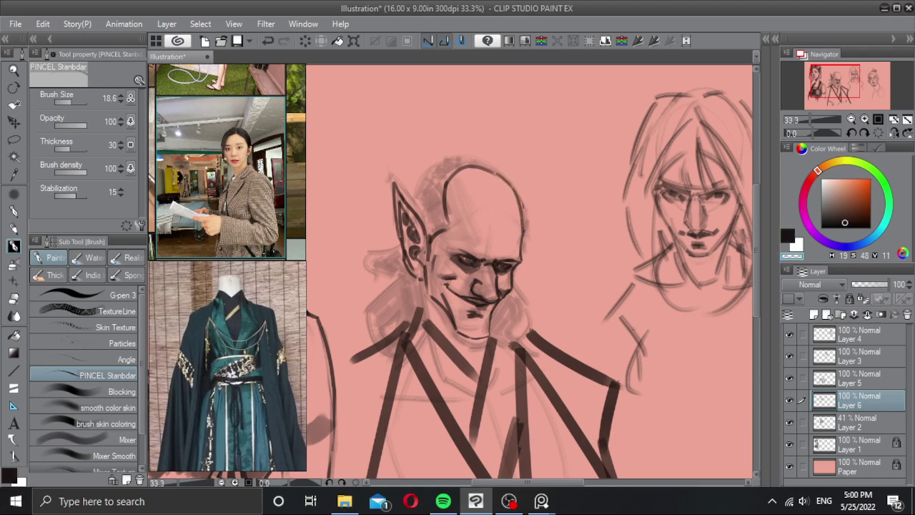
# Step: Trim the crown and forehead outline with transparent color, adjusting the brush size and returning to the dark color
pyautogui.moveTo(464, 186)
pyautogui.mouseDown()
pyautogui.moveTo(458, 181)
pyautogui.moveTo(471, 176)
pyautogui.moveTo(498, 186)
pyautogui.moveTo(472, 168)
pyautogui.moveTo(520, 203)
pyautogui.mouseUp()
pyautogui.press(']')
pyautogui.press(']')
pyautogui.press(']')
pyautogui.press(']')
pyautogui.press(']')
pyautogui.press(']')
pyautogui.press(']')
pyautogui.press(']')
pyautogui.press(']')
pyautogui.hotkey('ctrl', 'z')
pyautogui.press('c')
pyautogui.press('c')
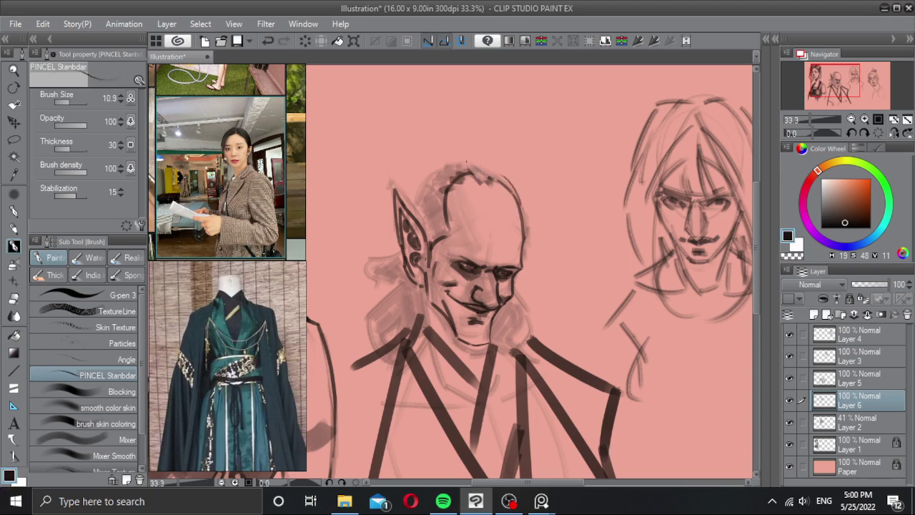
# Step: Sketch the swept-back hair contour from the ear over the crown, undoing unwanted strokes
pyautogui.moveTo(428, 181)
pyautogui.mouseDown()
pyautogui.moveTo(415, 216)
pyautogui.moveTo(427, 175)
pyautogui.moveTo(486, 158)
pyautogui.moveTo(492, 172)
pyautogui.mouseUp()
pyautogui.hotkey('ctrl', 'z')
pyautogui.hotkey('ctrl', 'z')
pyautogui.moveTo(416, 210)
pyautogui.mouseDown()
pyautogui.moveTo(457, 178)
pyautogui.moveTo(436, 176)
pyautogui.moveTo(456, 189)
pyautogui.moveTo(464, 174)
pyautogui.moveTo(498, 183)
pyautogui.moveTo(435, 209)
pyautogui.moveTo(424, 189)
pyautogui.moveTo(458, 169)
pyautogui.moveTo(472, 162)
pyautogui.moveTo(495, 177)
pyautogui.moveTo(457, 164)
pyautogui.moveTo(505, 179)
pyautogui.mouseUp()
pyautogui.hotkey('ctrl', 'z')
pyautogui.hotkey('ctrl', 'z')
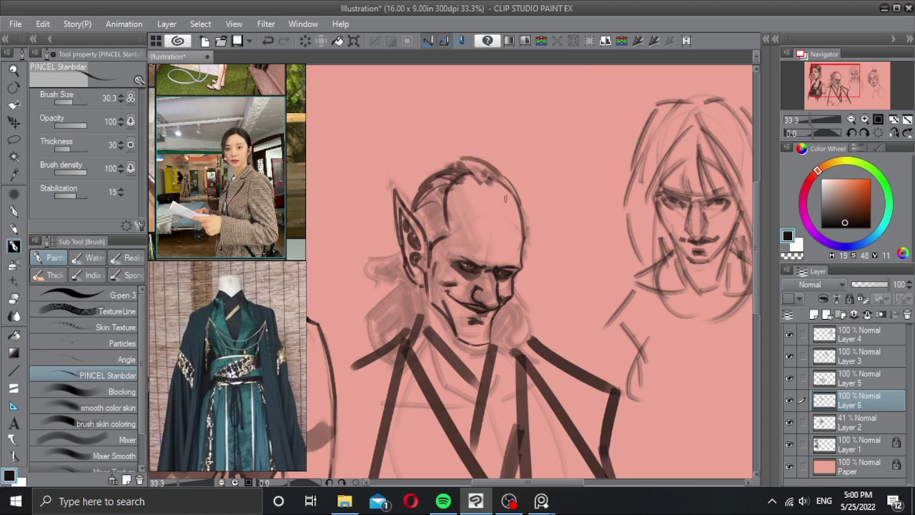
# Step: Try outlining the hair behind the ear with curved strokes using a 31.1 brush
pyautogui.scroll(-2, 505, 199)
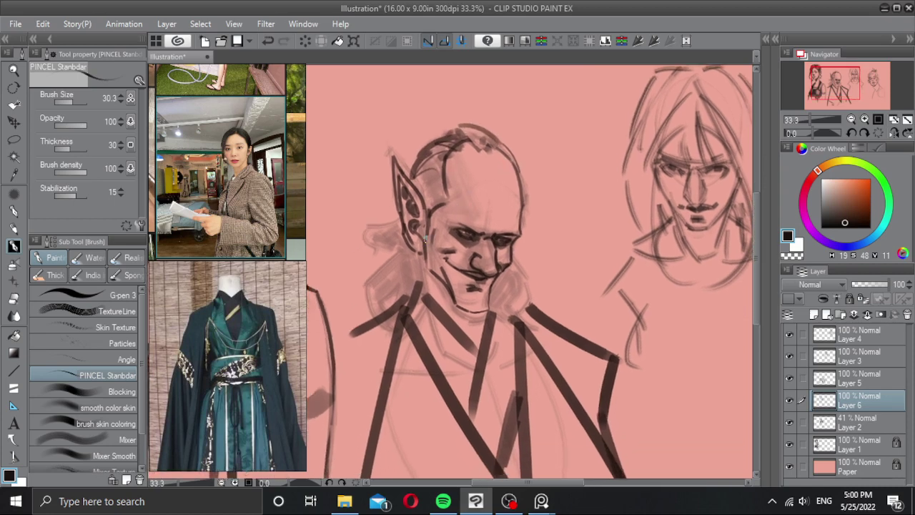
pyautogui.moveTo(417, 258)
pyautogui.mouseDown()
pyautogui.moveTo(393, 229)
pyautogui.moveTo(354, 259)
pyautogui.mouseUp()
pyautogui.hotkey('ctrl', 'z')
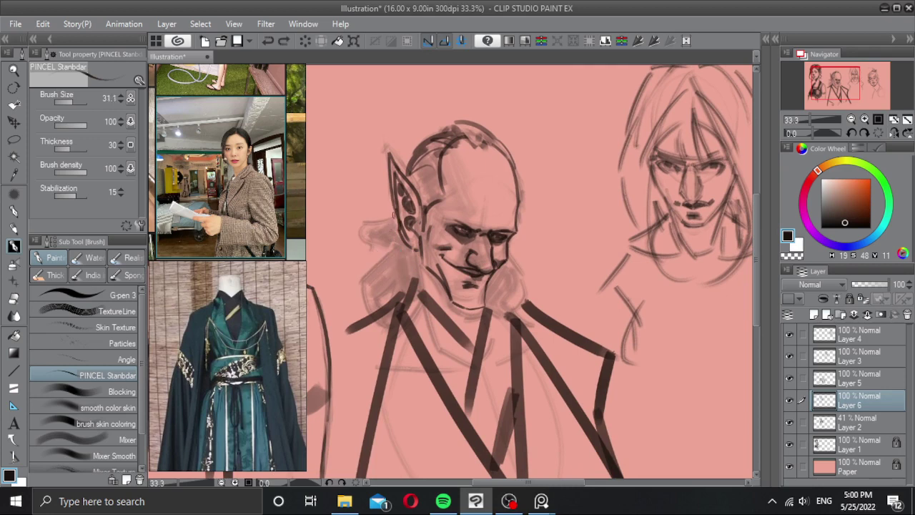
pyautogui.moveTo(392, 213)
pyautogui.mouseDown()
pyautogui.moveTo(370, 205)
pyautogui.moveTo(357, 266)
pyautogui.mouseUp()
pyautogui.hotkey('ctrl', 'z')
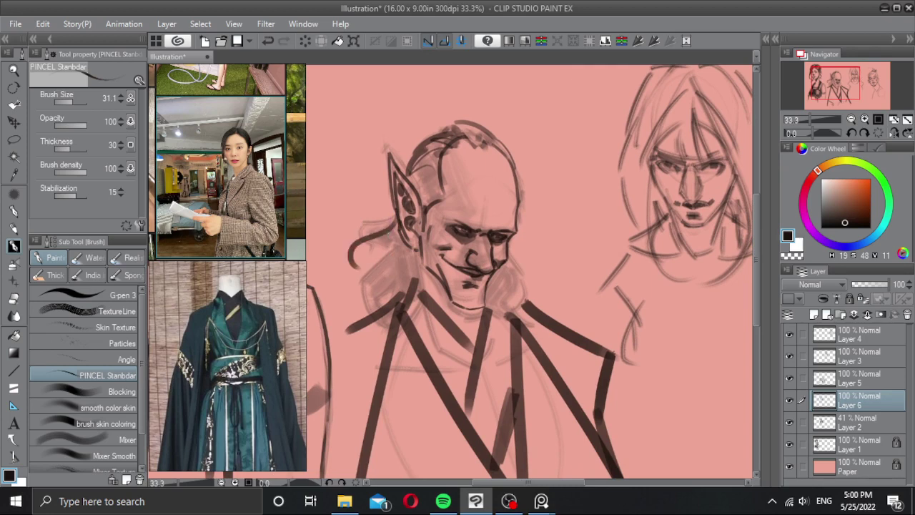
pyautogui.hotkey('ctrl', 'z')
# Step: Outline the wavy hair behind the ear and on the far side of the face, redoing strokes as needed
pyautogui.moveTo(398, 221)
pyautogui.mouseDown()
pyautogui.moveTo(352, 233)
pyautogui.moveTo(365, 266)
pyautogui.moveTo(368, 259)
pyautogui.moveTo(348, 281)
pyautogui.mouseUp()
pyautogui.moveTo(349, 281)
pyautogui.mouseDown()
pyautogui.moveTo(381, 294)
pyautogui.moveTo(377, 309)
pyautogui.mouseUp()
pyautogui.hotkey('ctrl', 'z')
pyautogui.hotkey('ctrl', 'z')
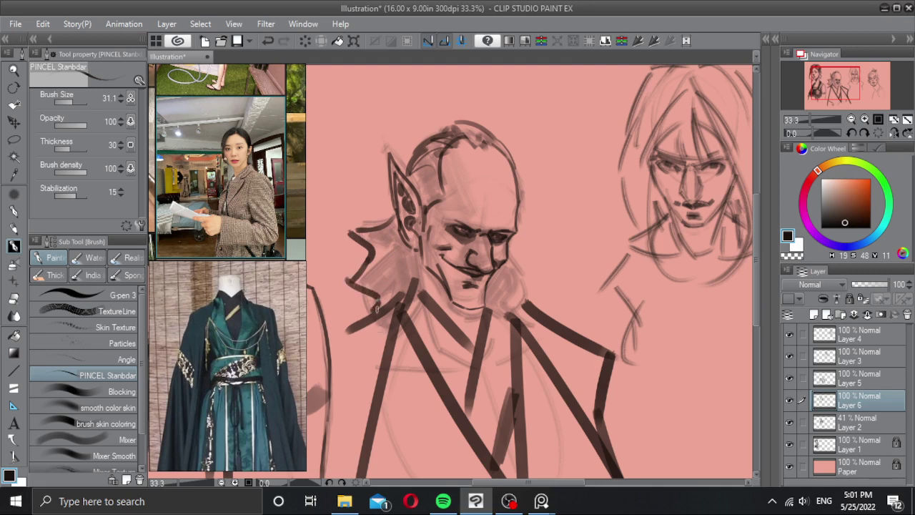
pyautogui.hotkey('ctrl', 'z')
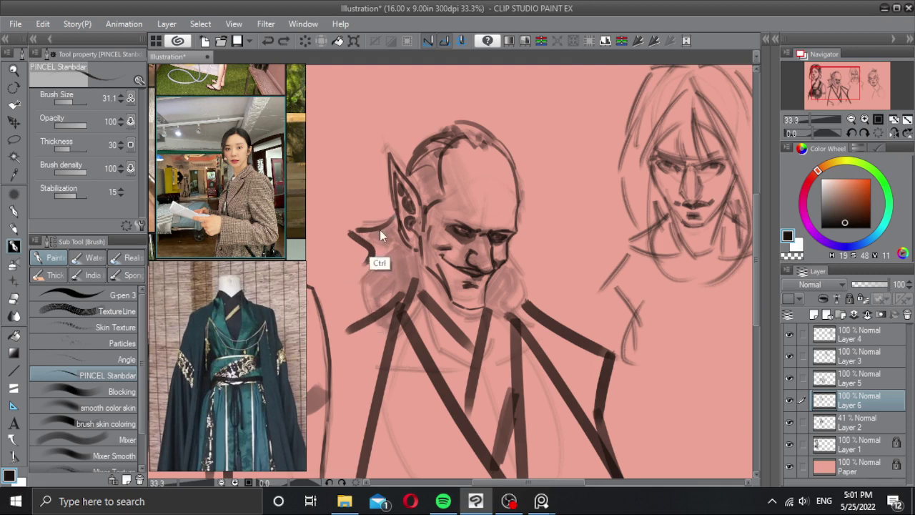
pyautogui.hotkey('ctrl', 'z')
pyautogui.moveTo(358, 227)
pyautogui.mouseDown()
pyautogui.moveTo(365, 247)
pyautogui.moveTo(342, 274)
pyautogui.moveTo(379, 306)
pyautogui.mouseUp()
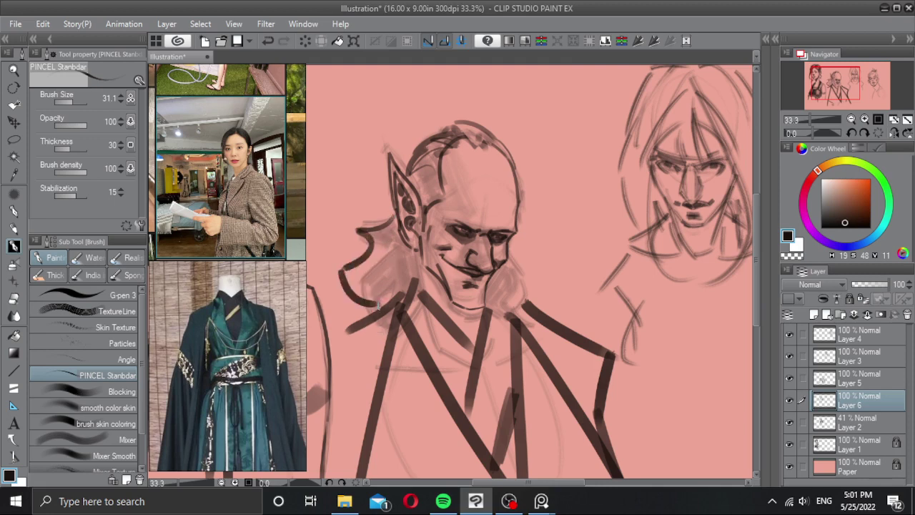
pyautogui.moveTo(512, 245)
pyautogui.mouseDown()
pyautogui.moveTo(550, 277)
pyautogui.moveTo(530, 297)
pyautogui.moveTo(541, 305)
pyautogui.mouseUp()
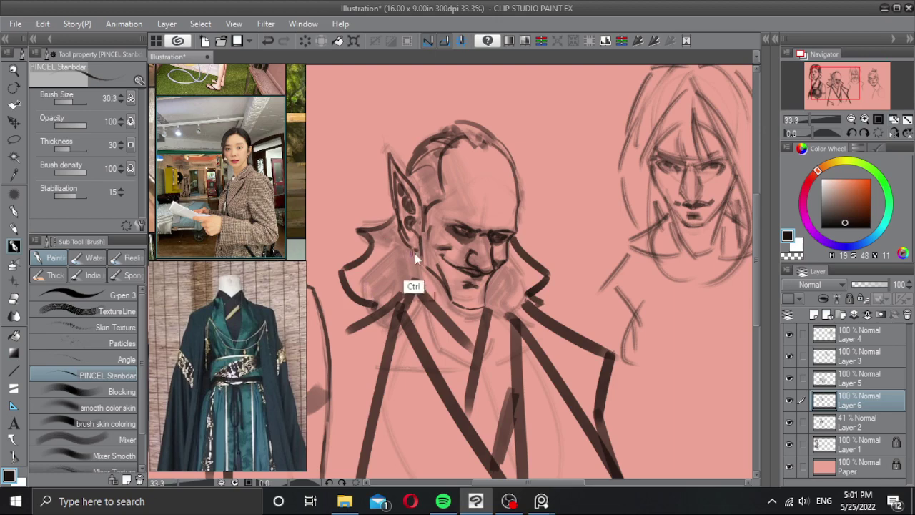
# Step: Add inner hair strands behind the jaw and on the far side of the face with a 37.4 brush
pyautogui.moveTo(415, 254); pyautogui.dragTo(442, 251)
pyautogui.scroll(1, 430, 262)
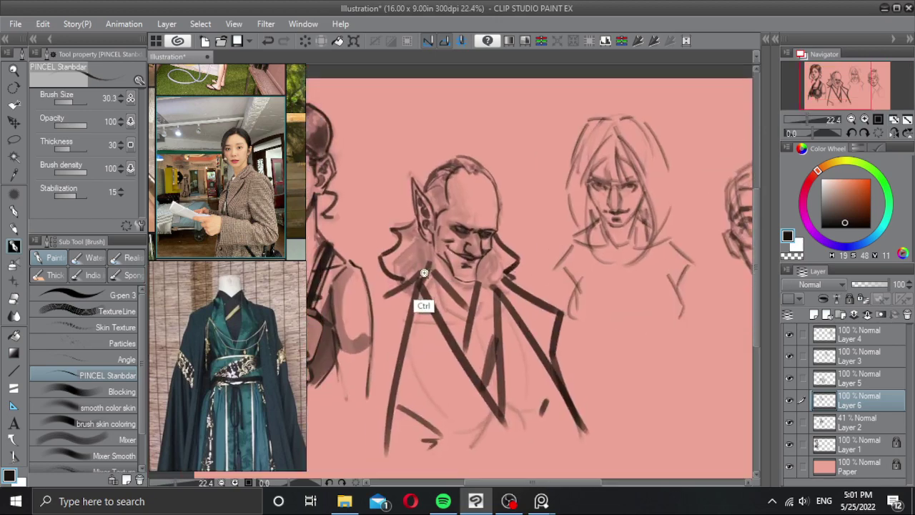
pyautogui.scroll(2, 432, 270)
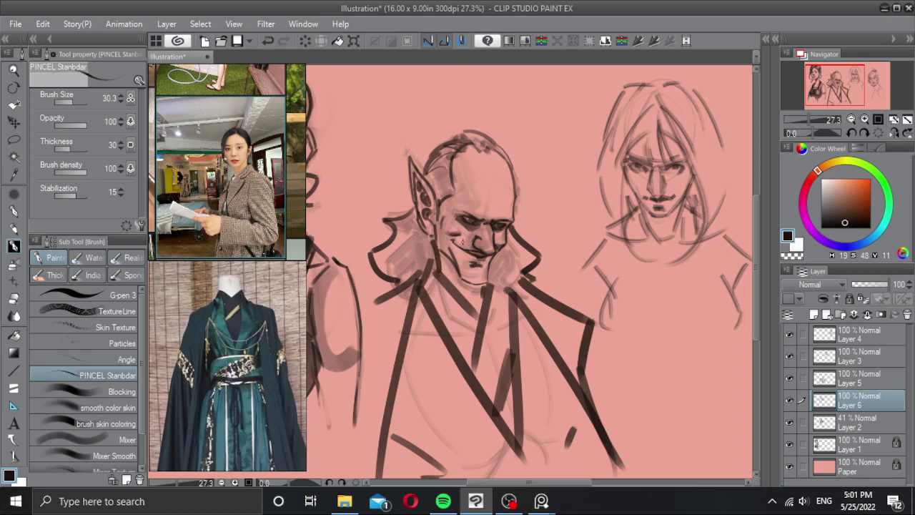
pyautogui.press(']')
pyautogui.moveTo(427, 236); pyautogui.dragTo(424, 265)
pyautogui.moveTo(418, 230); pyautogui.dragTo(373, 294)
pyautogui.hotkey('ctrl', 'z')
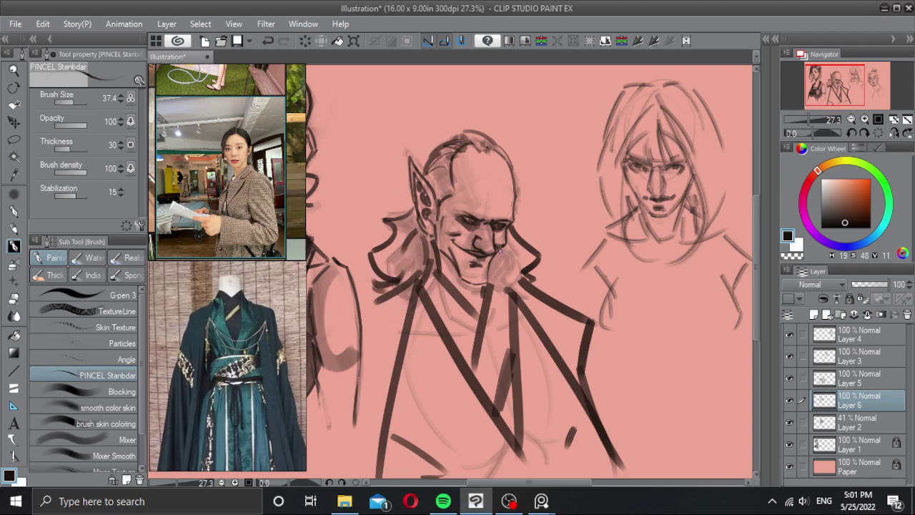
pyautogui.moveTo(511, 257); pyautogui.dragTo(536, 286)
# Step: Shade the hair masses behind the ear and beside the chin with a 68.2 brush
pyautogui.press(']')
pyautogui.press(']')
pyautogui.press(']')
pyautogui.press(']')
pyautogui.moveTo(417, 233)
pyautogui.mouseDown()
pyautogui.moveTo(412, 271)
pyautogui.moveTo(431, 259)
pyautogui.moveTo(434, 273)
pyautogui.moveTo(415, 223)
pyautogui.moveTo(426, 220)
pyautogui.mouseUp()
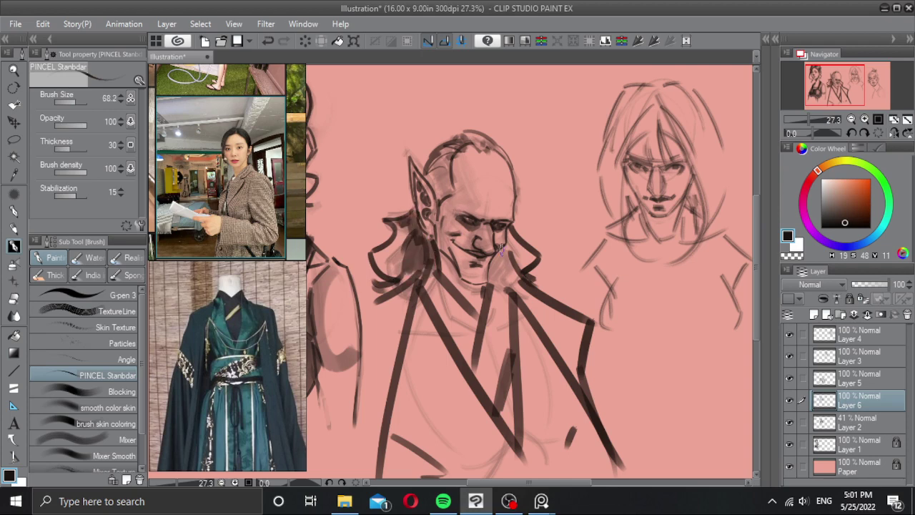
pyautogui.moveTo(378, 262); pyautogui.dragTo(392, 220)
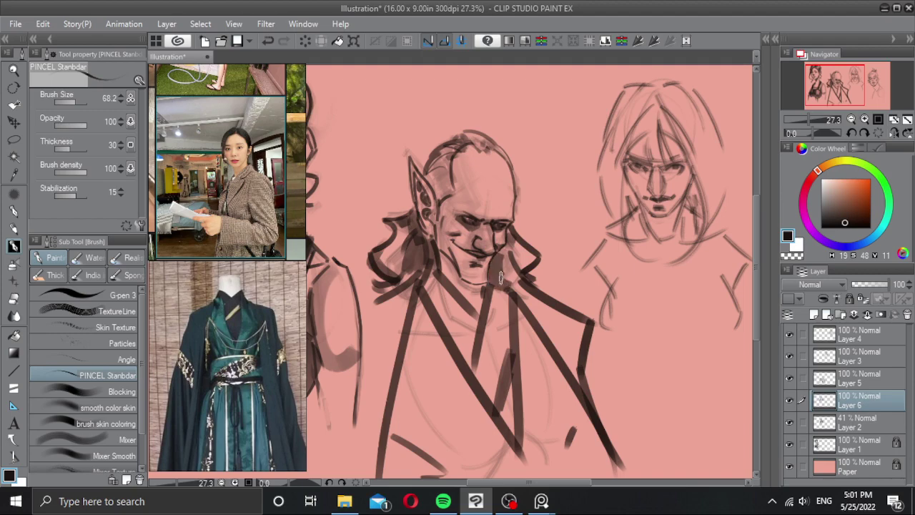
# Step: Darken both inner collar edges of the robe below the neck with the 68.2 brush
pyautogui.scroll(-2, 501, 272)
pyautogui.scroll(1, 474, 266)
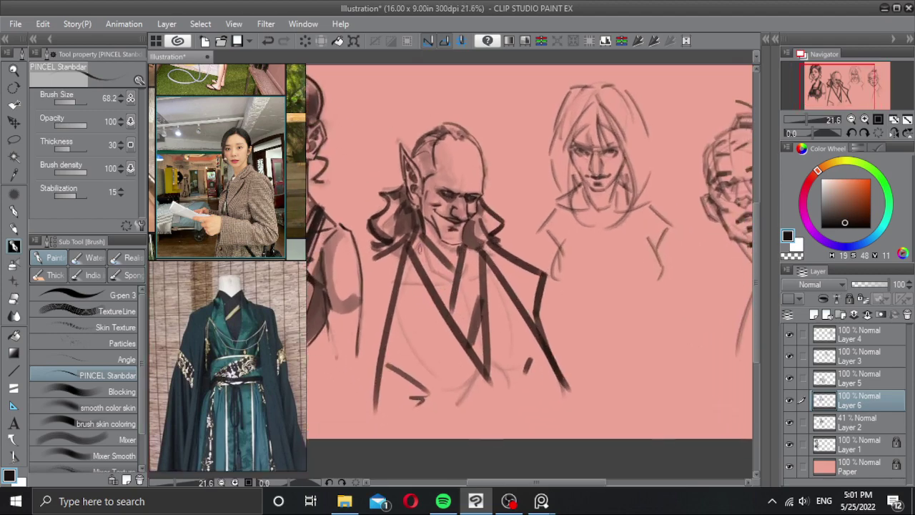
pyautogui.moveTo(414, 241); pyautogui.dragTo(444, 303)
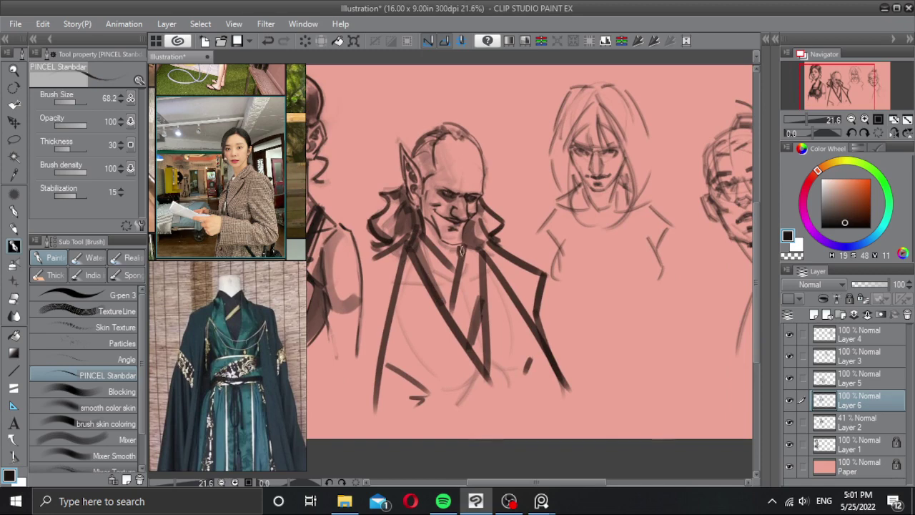
pyautogui.moveTo(463, 250); pyautogui.dragTo(449, 308)
# Step: Add a new layer, shade the neck under the chin, and trim the shadow with transparent color
pyautogui.scroll(1, 449, 248)
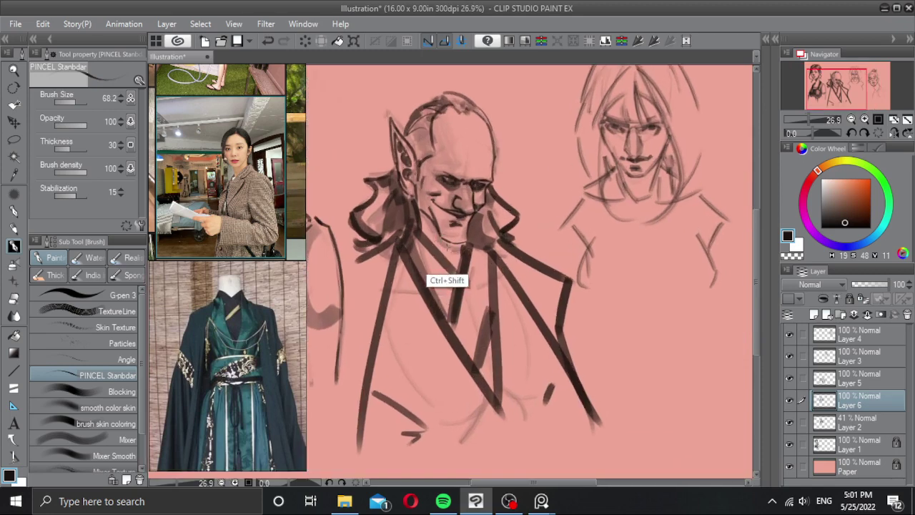
pyautogui.hotkey('ctrl', 'shift', 'n')
pyautogui.moveTo(420, 227)
pyautogui.mouseDown()
pyautogui.moveTo(456, 269)
pyautogui.moveTo(447, 220)
pyautogui.moveTo(456, 230)
pyautogui.mouseUp()
pyautogui.press('c')
pyautogui.moveTo(438, 213); pyautogui.dragTo(454, 240)
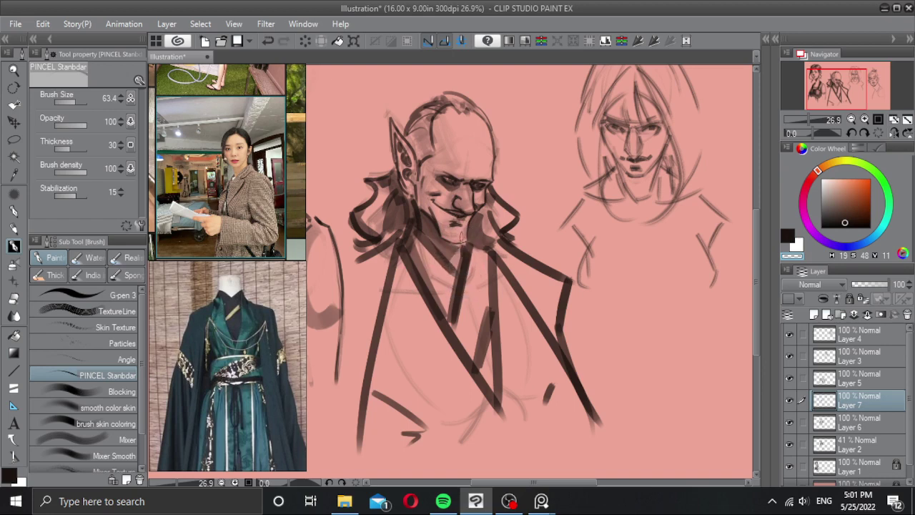
pyautogui.press('c')
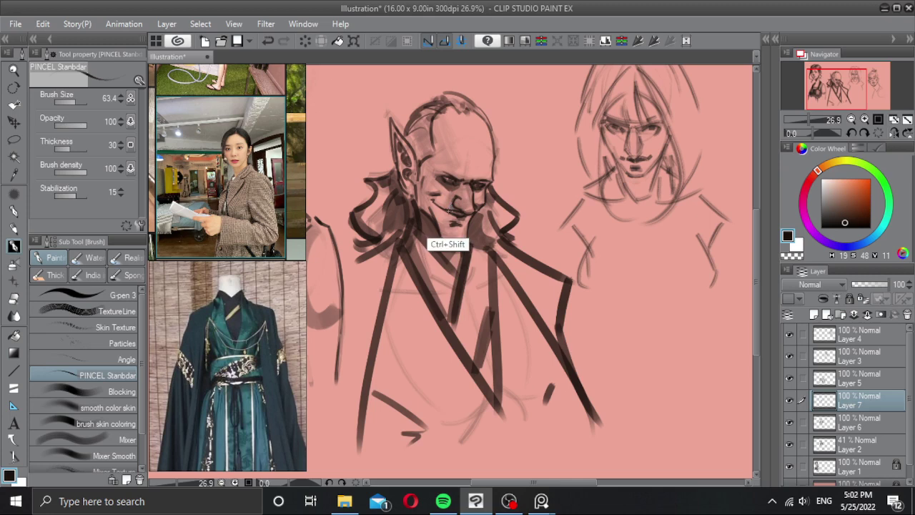
# Step: Add a new layer and try out shading and transparent-color trims on the forehead of the elf-eared character
pyautogui.hotkey('ctrl', 'shift', 'n')
pyautogui.moveTo(440, 149); pyautogui.dragTo(444, 149)
pyautogui.moveTo(439, 109)
pyautogui.mouseDown()
pyautogui.moveTo(414, 175)
pyautogui.moveTo(432, 135)
pyautogui.moveTo(421, 170)
pyautogui.moveTo(448, 240)
pyautogui.moveTo(441, 221)
pyautogui.mouseUp()
pyautogui.press('c')
pyautogui.moveTo(447, 144)
pyautogui.mouseDown()
pyautogui.moveTo(439, 155)
pyautogui.moveTo(454, 178)
pyautogui.moveTo(448, 150)
pyautogui.mouseUp()
pyautogui.hotkey('ctrl', 'z')
pyautogui.hotkey('ctrl', 'z')
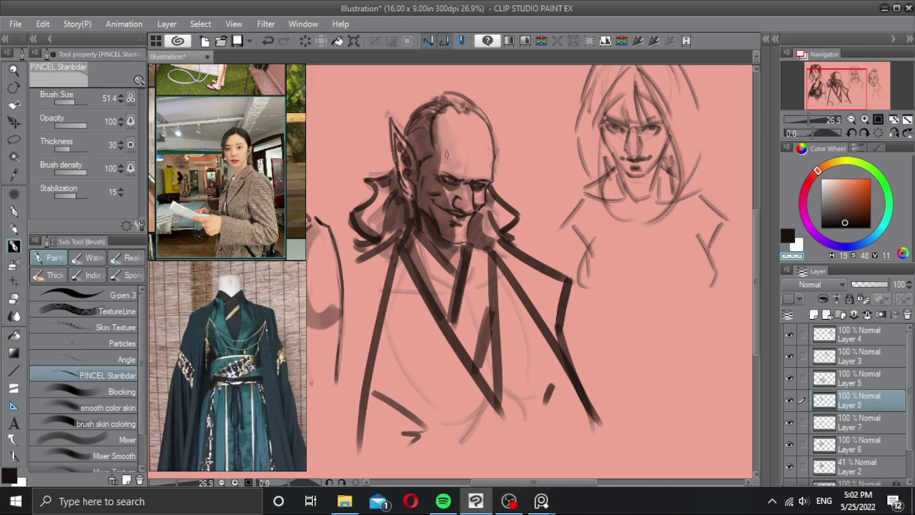
pyautogui.scroll(2, 446, 157)
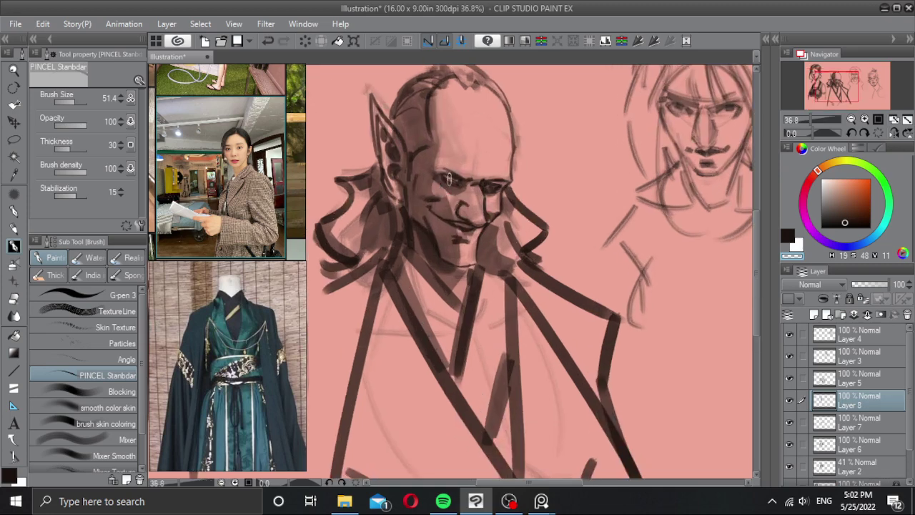
pyautogui.hotkey('ctrl', 'z')
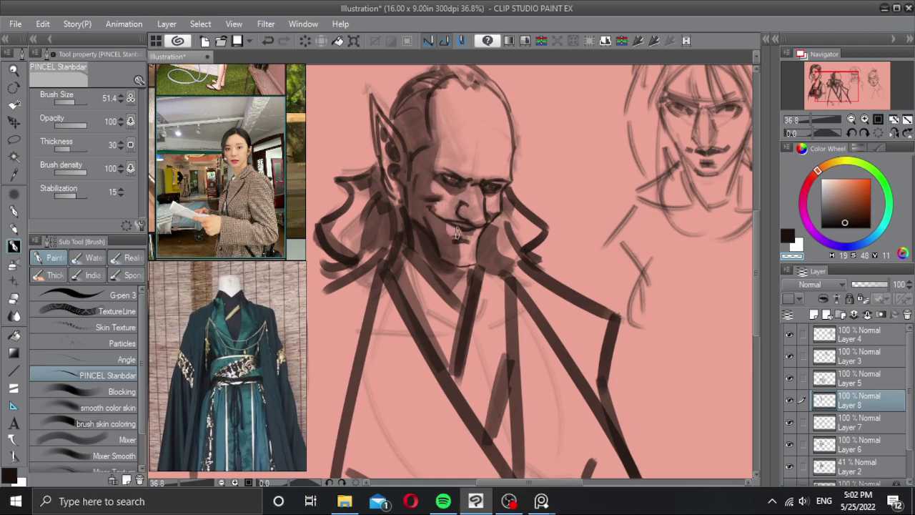
# Step: Refine the shadow on the cheek beside the mouth with a 29.9 transparent-color brush, undoing the last stroke
pyautogui.press('ctrl')
pyautogui.moveTo(448, 216); pyautogui.dragTo(438, 216)
pyautogui.moveTo(436, 215); pyautogui.dragTo(453, 257)
pyautogui.hotkey('ctrl', 'z')
pyautogui.scroll(-3, 478, 242)
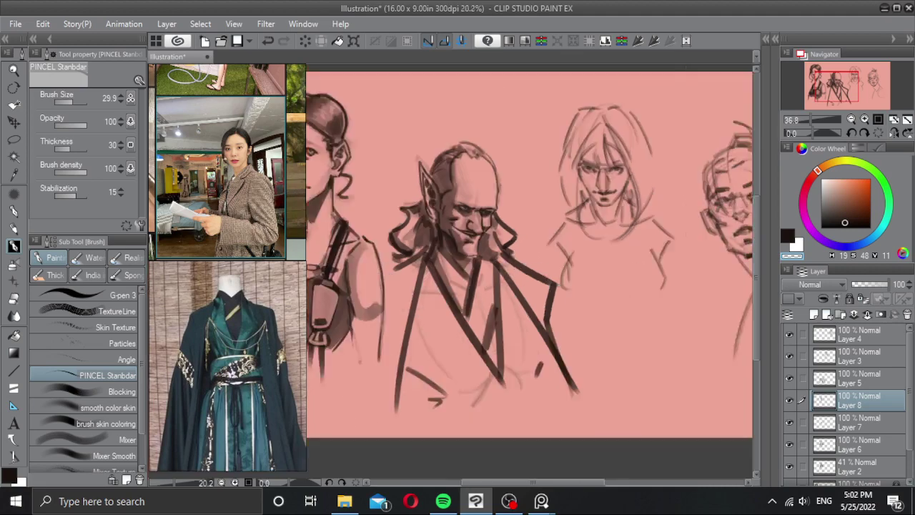
# Step: Shade the side of the nose with a 30.5 brush and refine its edges with a 14.6 brush in transparent color
pyautogui.scroll(3, 480, 236)
pyautogui.press('c')
pyautogui.press(']')
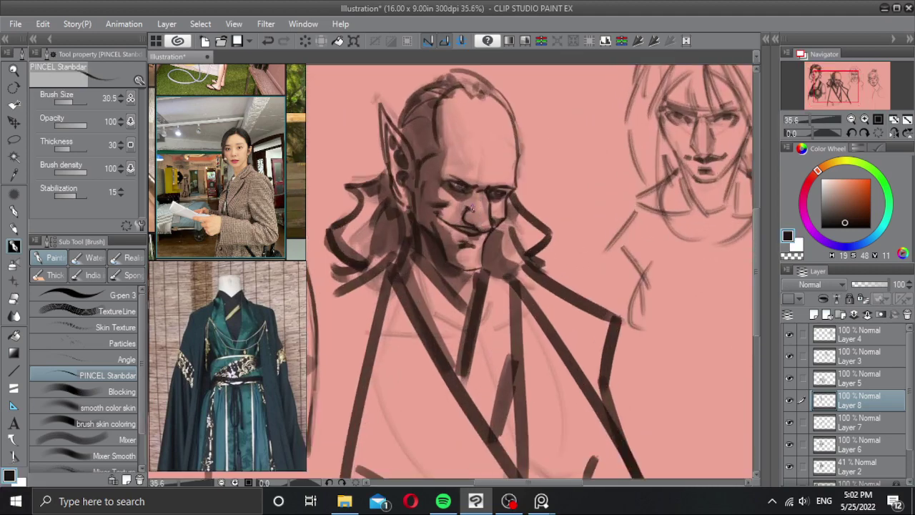
pyautogui.moveTo(464, 211); pyautogui.dragTo(470, 214)
pyautogui.keyDown('alt'); pyautogui.click(470, 206); pyautogui.keyUp('alt')
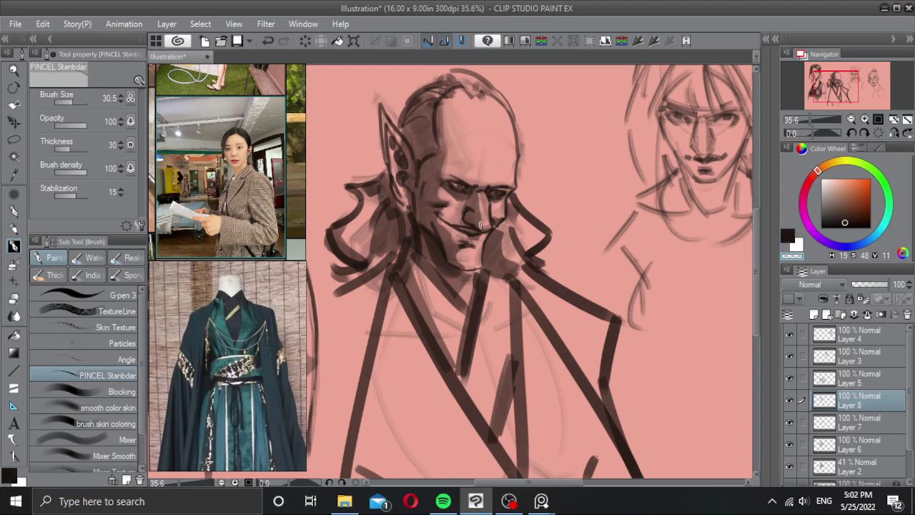
pyautogui.keyDown('alt'); pyautogui.click(482, 221); pyautogui.keyUp('alt')
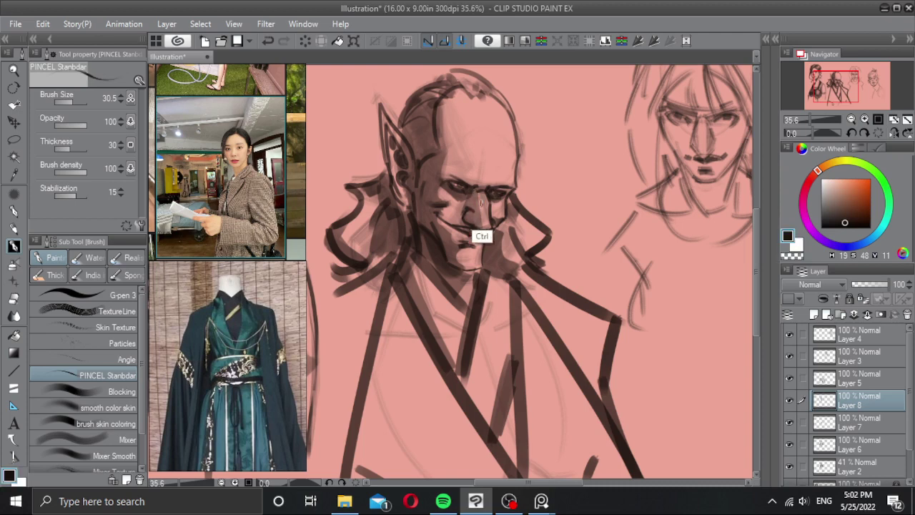
pyautogui.press('[')
pyautogui.keyDown('alt'); pyautogui.click(481, 210); pyautogui.keyUp('alt')
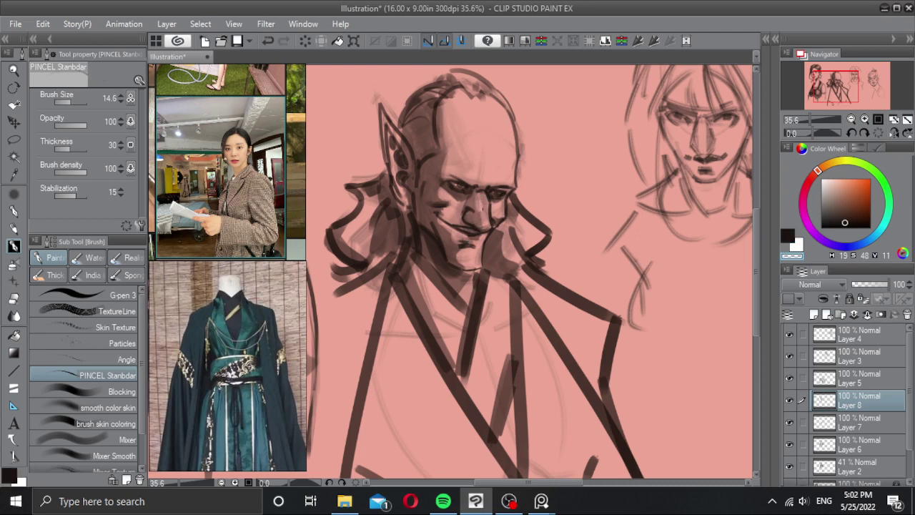
pyautogui.scroll(1, 478, 215)
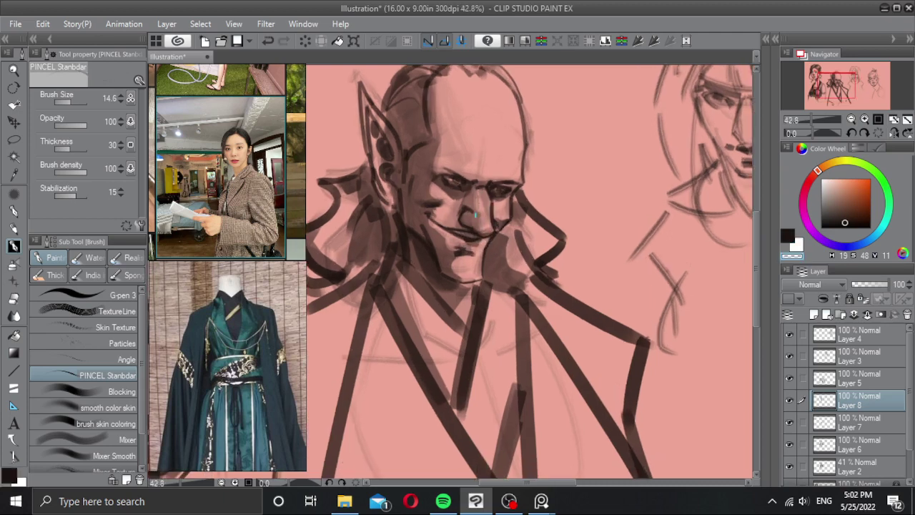
pyautogui.hotkey('ctrl', 'z')
# Step: Rework the lower edge of the chin with a 32.0 brush, replacing the previous stroke
pyautogui.scroll(2, 489, 215)
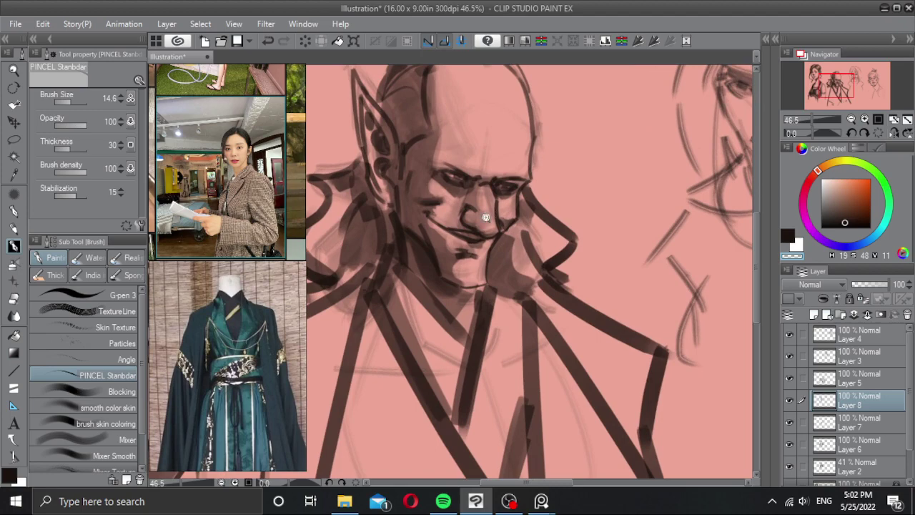
pyautogui.scroll(-4, 486, 217)
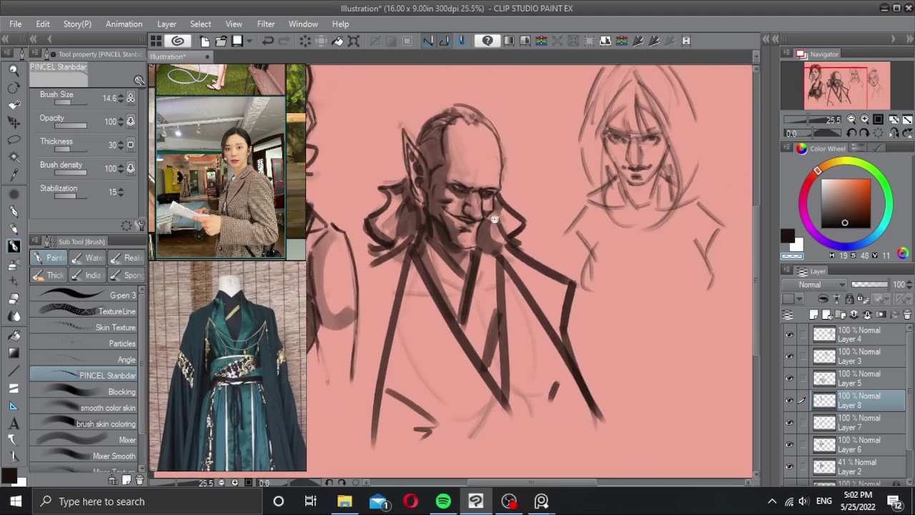
pyautogui.scroll(-1, 494, 219)
pyautogui.scroll(-2, 490, 221)
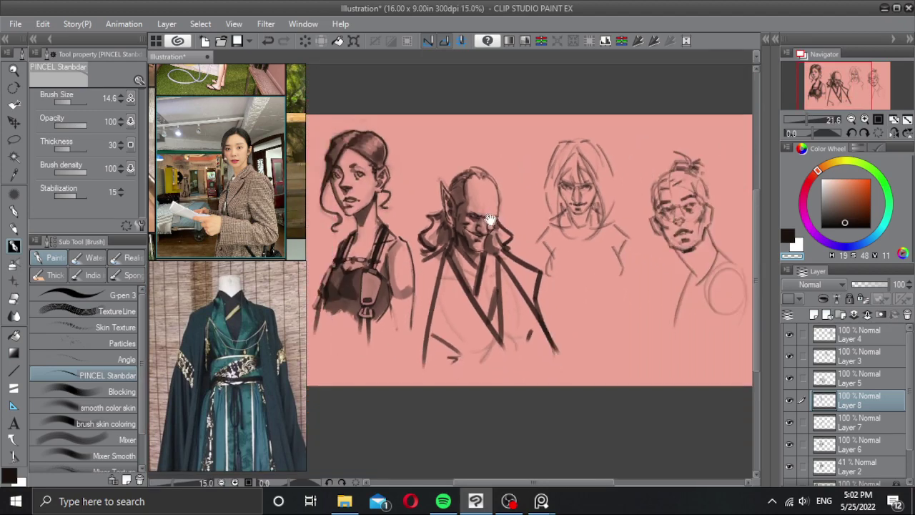
pyautogui.moveTo(490, 220); pyautogui.dragTo(501, 227)
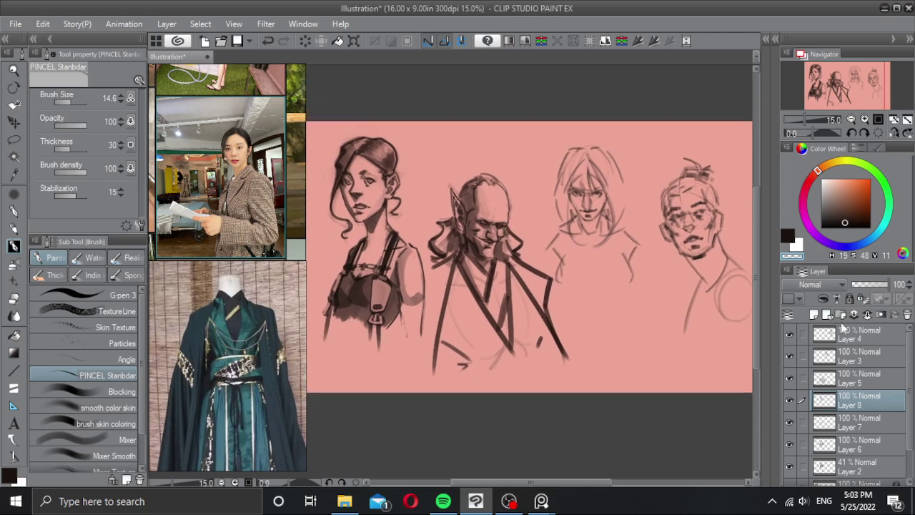
pyautogui.scroll(5, 493, 264)
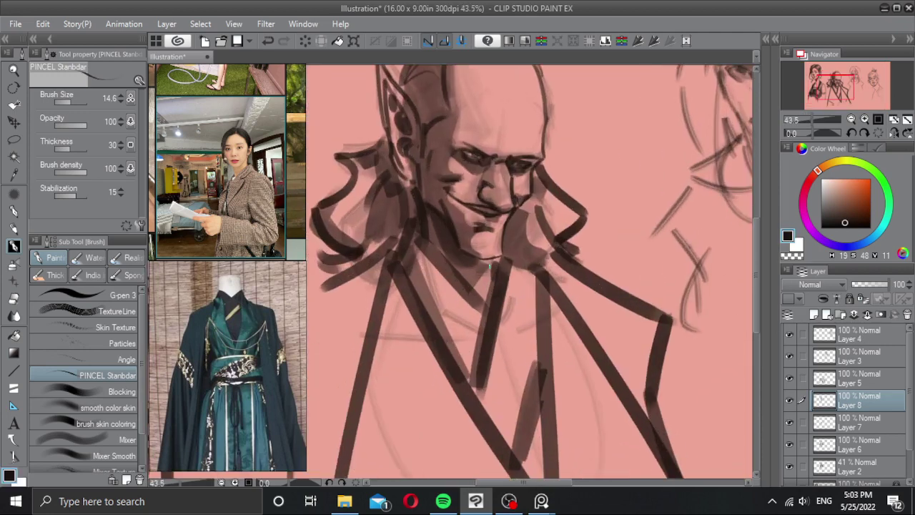
pyautogui.hotkey('ctrl', 'z')
pyautogui.press(']')
pyautogui.moveTo(492, 261)
pyautogui.mouseDown()
pyautogui.moveTo(478, 261)
pyautogui.moveTo(501, 258)
pyautogui.mouseUp()
pyautogui.scroll(-2, 530, 261)
pyautogui.scroll(-1, 530, 262)
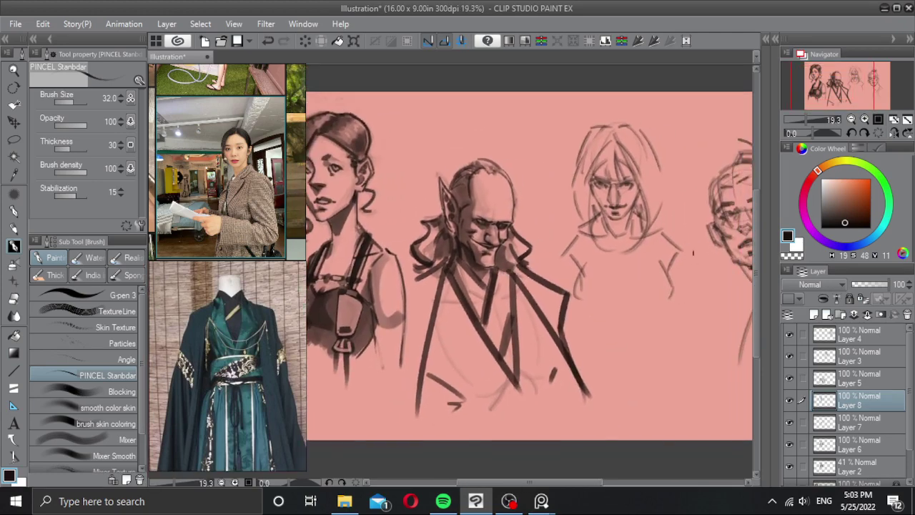
# Step: Touch up the edge under the chin with a sampled mid-brown and a 16.7 brush
pyautogui.scroll(3, 462, 306)
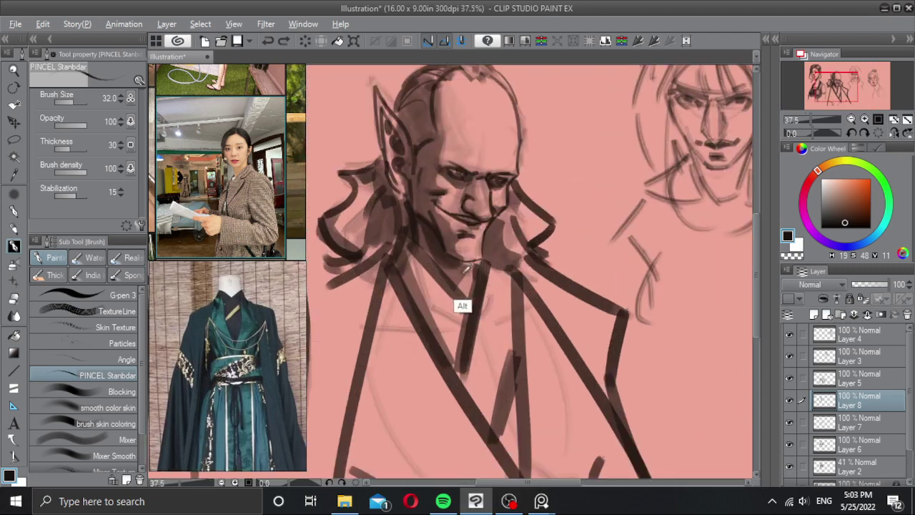
pyautogui.keyDown('alt'); pyautogui.click(462, 269); pyautogui.keyUp('alt')
pyautogui.hotkey('ctrl', 'z')
pyautogui.moveTo(482, 262); pyautogui.dragTo(478, 262)
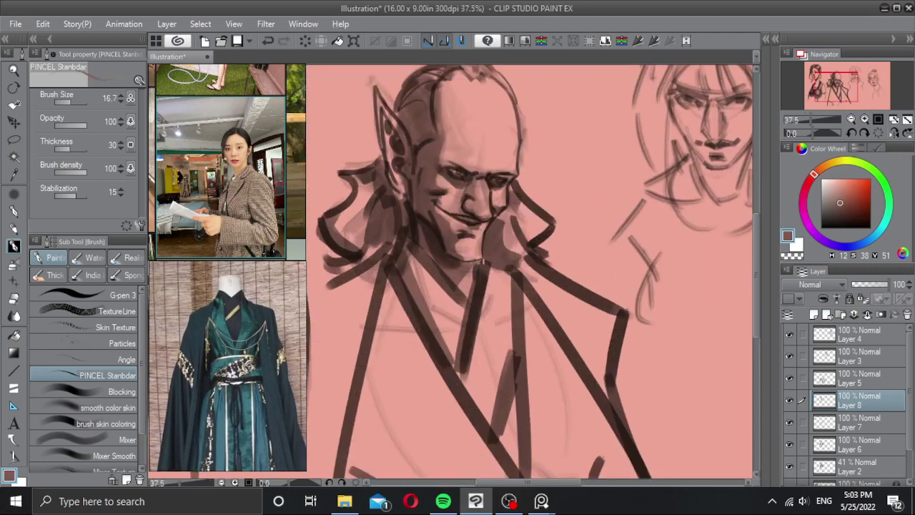
pyautogui.scroll(-4, 488, 275)
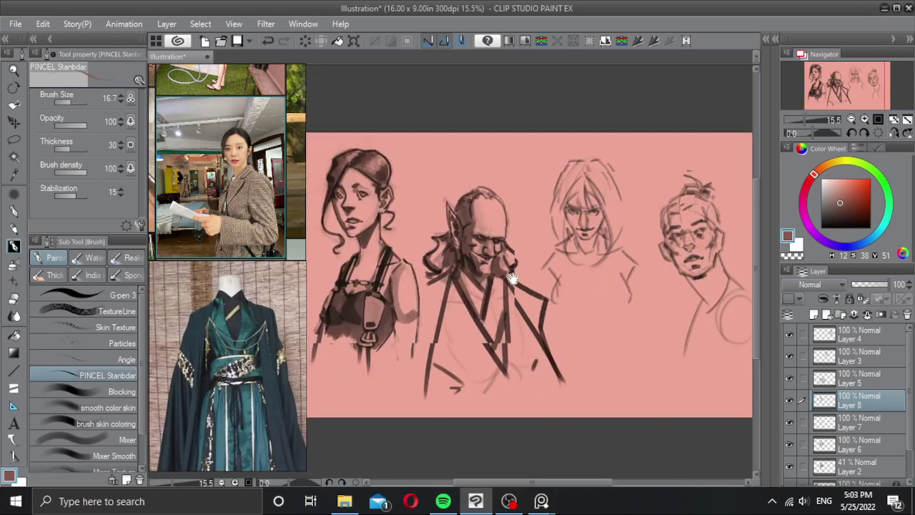
# Step: Merge Layers 8, 7 and 6 down into Layer 2, checking Layer 6's content by toggling its visibility
pyautogui.click(869, 315)
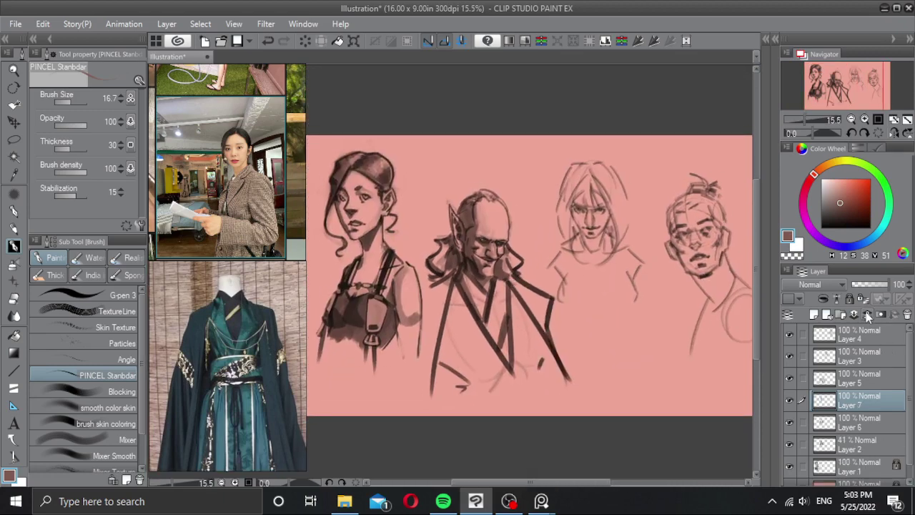
pyautogui.click(867, 316)
pyautogui.click(790, 400)
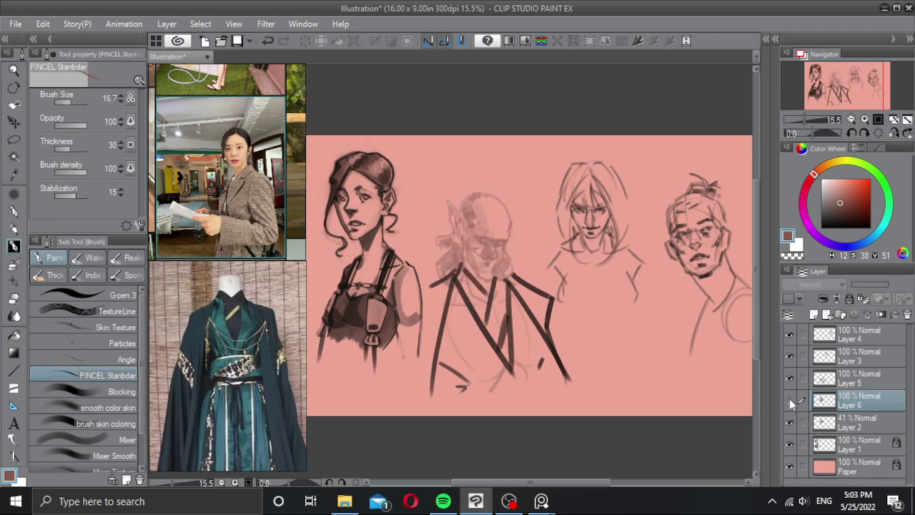
pyautogui.click(790, 400)
pyautogui.click(868, 315)
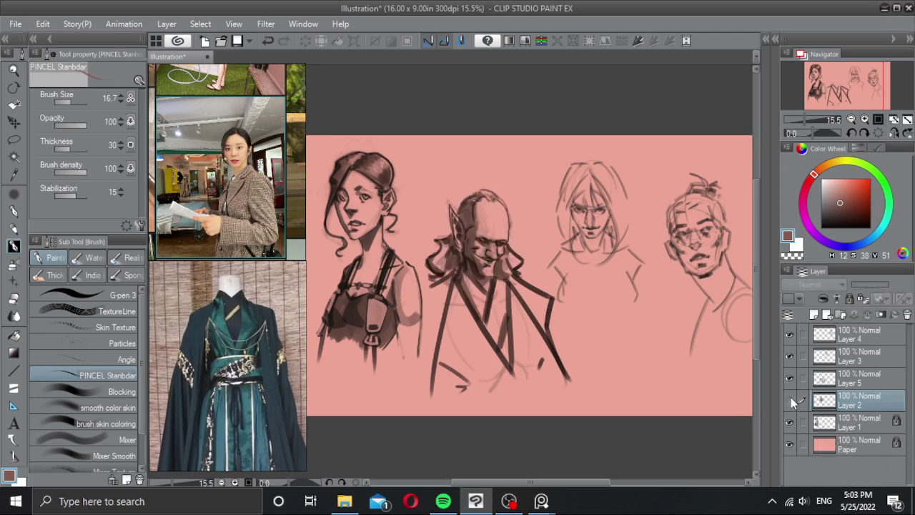
# Step: Check the contents of Layers 2 and 5 by toggling visibility, and merge Layer 5 down into Layer 2
pyautogui.click(791, 397)
pyautogui.click(791, 398)
pyautogui.click(790, 378)
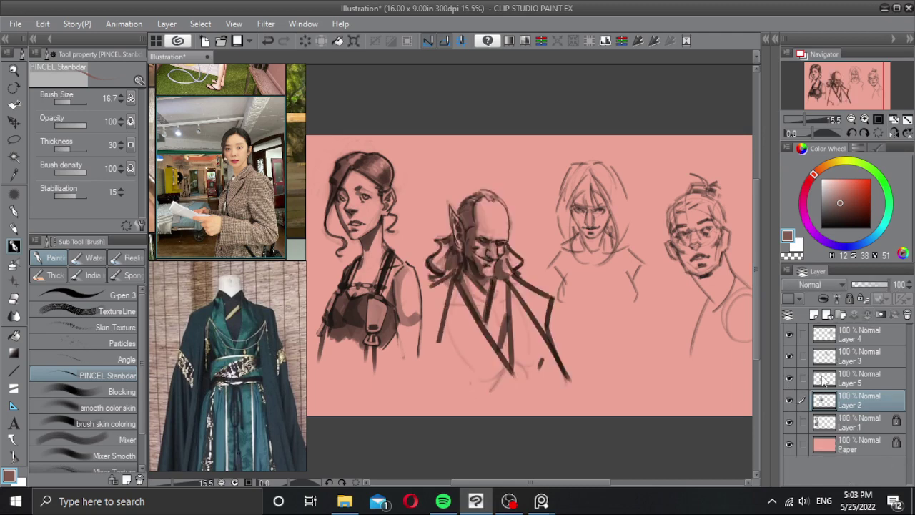
pyautogui.click(859, 377)
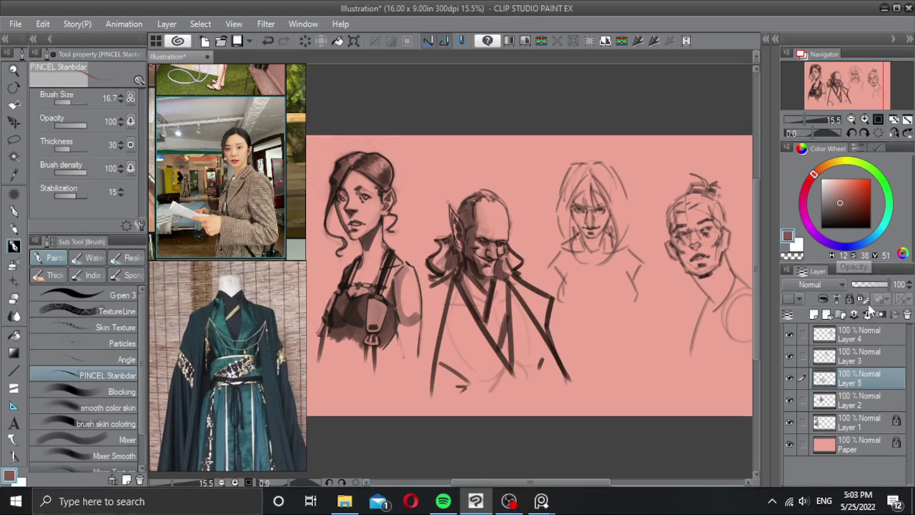
pyautogui.click(868, 316)
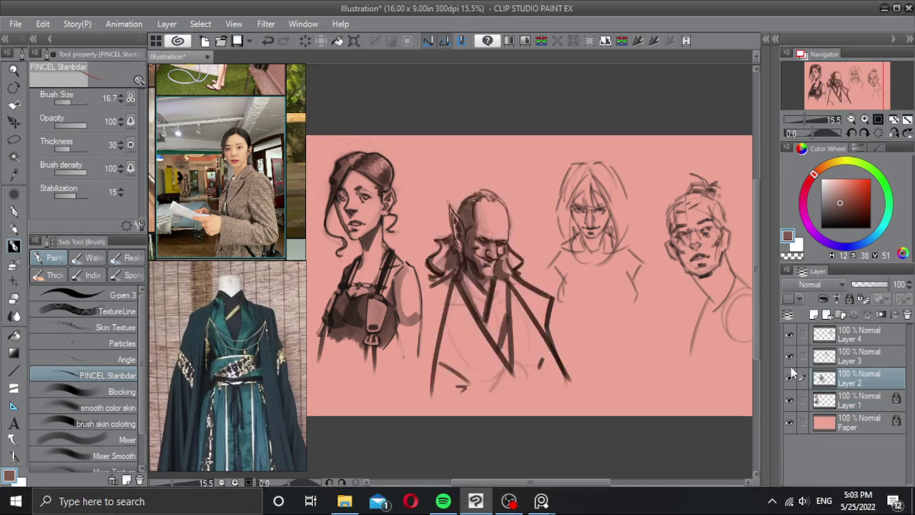
# Step: Unlock Layer 1 and make Layer 2 the active layer
pyautogui.scroll(-1, 565, 302)
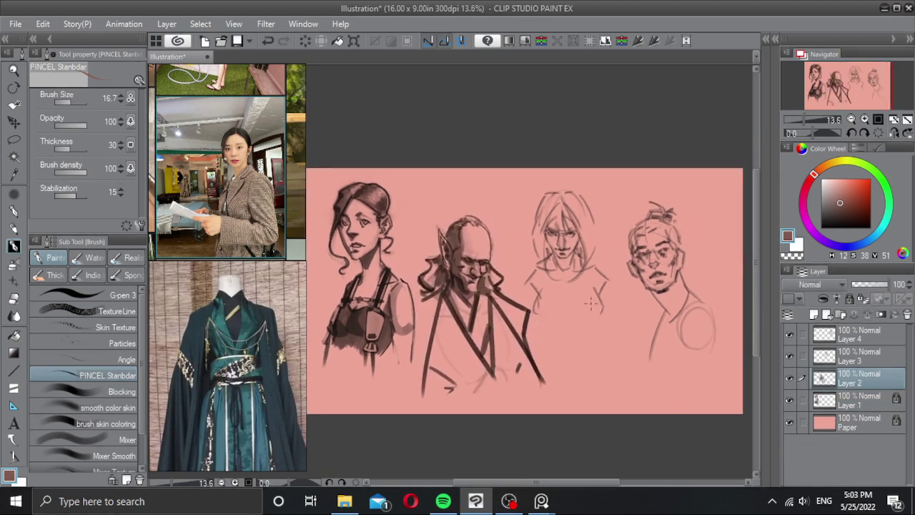
pyautogui.moveTo(746, 345); pyautogui.dragTo(772, 349)
pyautogui.click(833, 399)
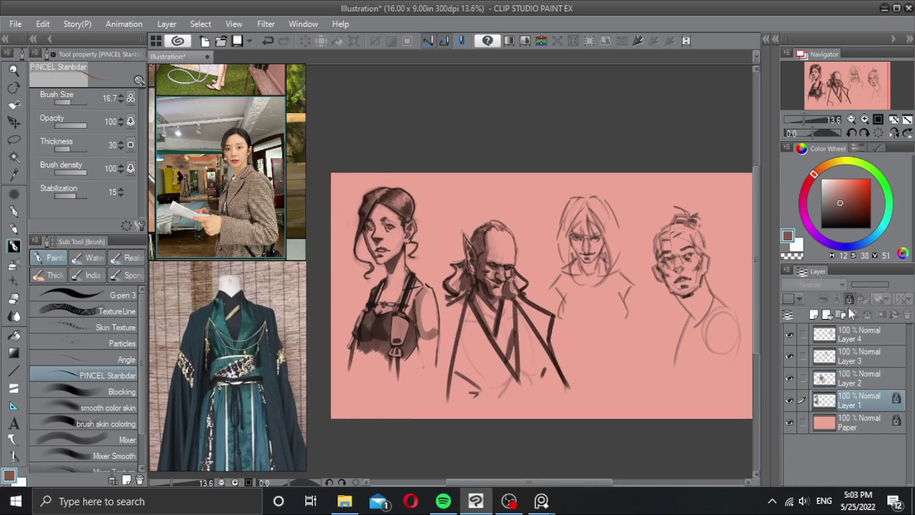
pyautogui.moveTo(461, 317); pyautogui.dragTo(444, 319)
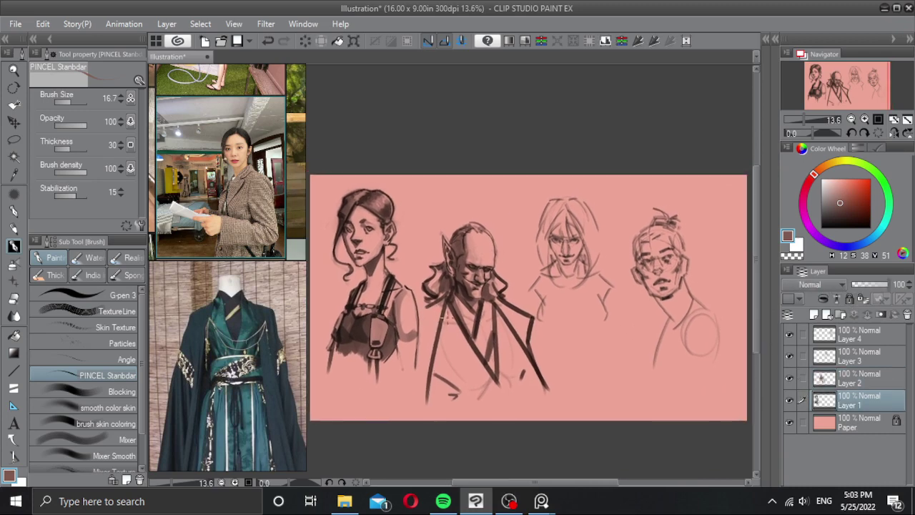
pyautogui.click(826, 379)
pyautogui.moveTo(467, 279)
pyautogui.mouseDown()
pyautogui.moveTo(476, 274)
pyautogui.moveTo(487, 294)
pyautogui.mouseUp()
pyautogui.scroll(-1, 523, 283)
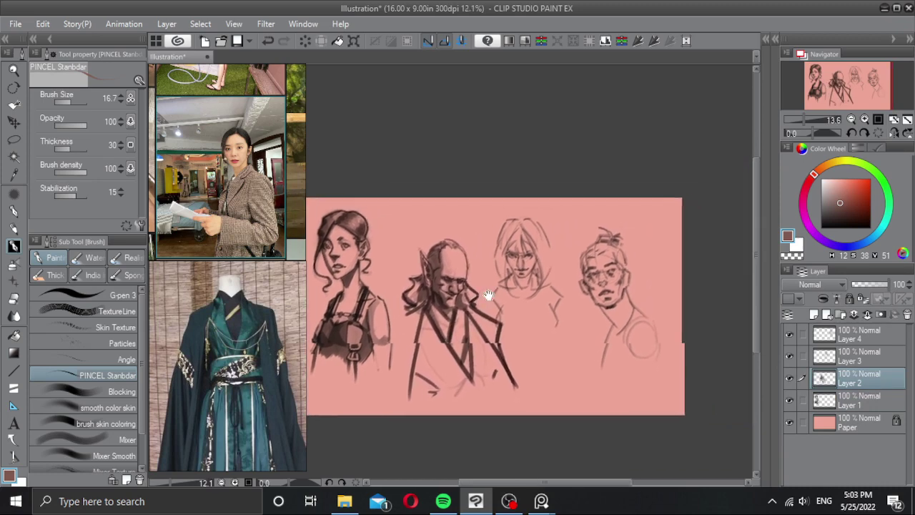
# Step: Extend the canvas beyond the fourth portrait to a width of 17.77 in, keeping the height at 9.00 in
pyautogui.click(686, 41)
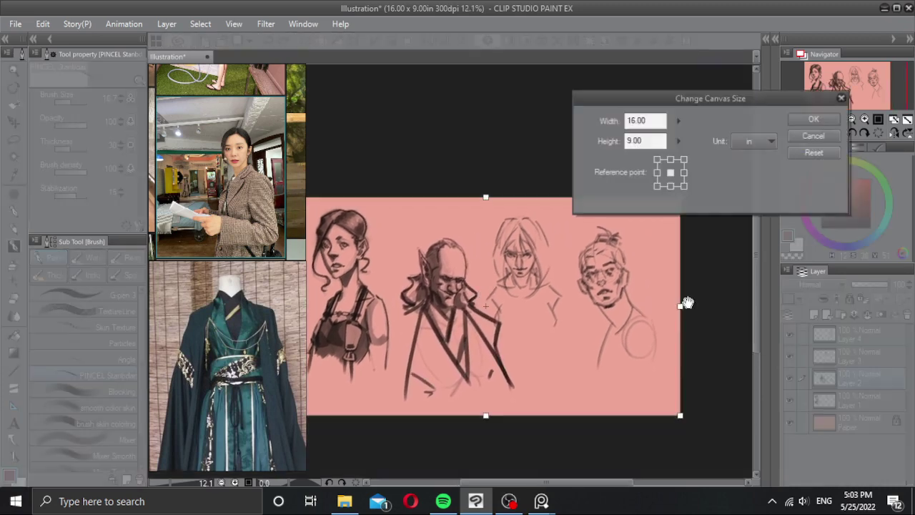
pyautogui.moveTo(683, 306); pyautogui.dragTo(731, 281)
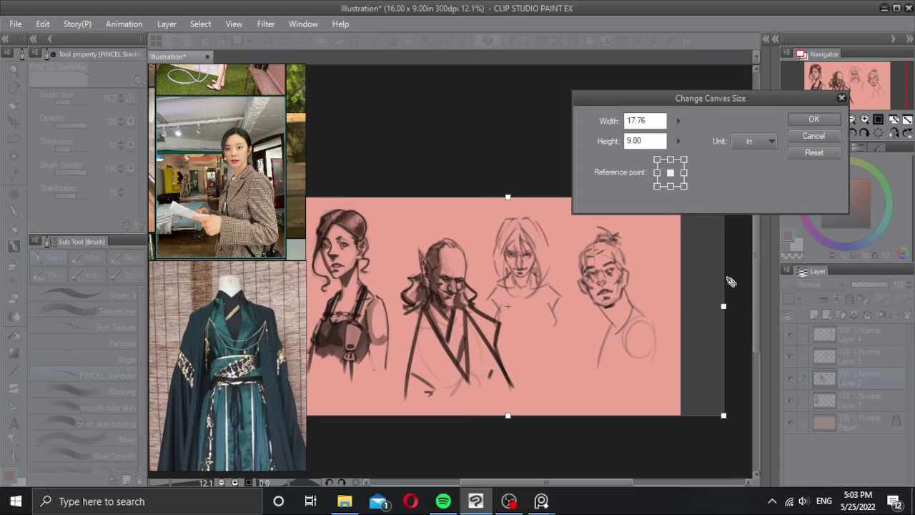
pyautogui.click(813, 135)
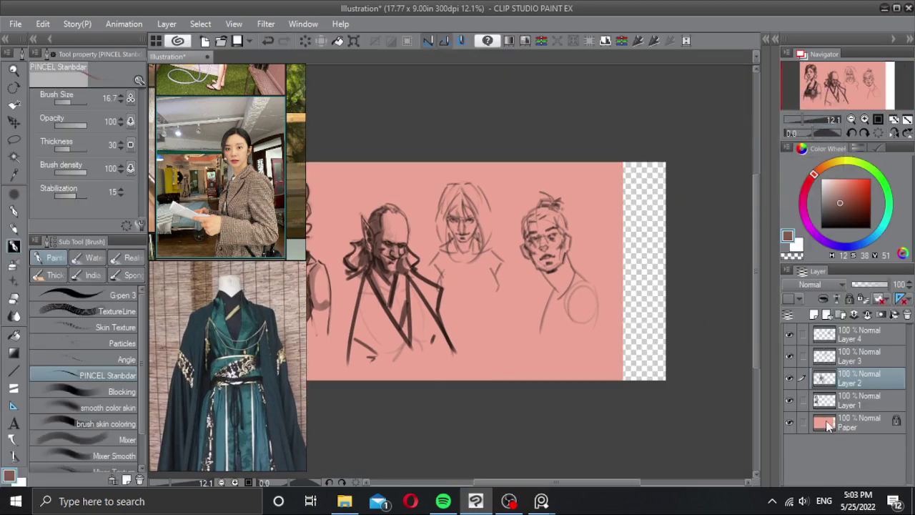
# Step: Unlock the Paper layer, fill the whole canvas with the sampled background pink, and clear the selection
pyautogui.click(828, 424)
pyautogui.hotkey('ctrl', 'a')
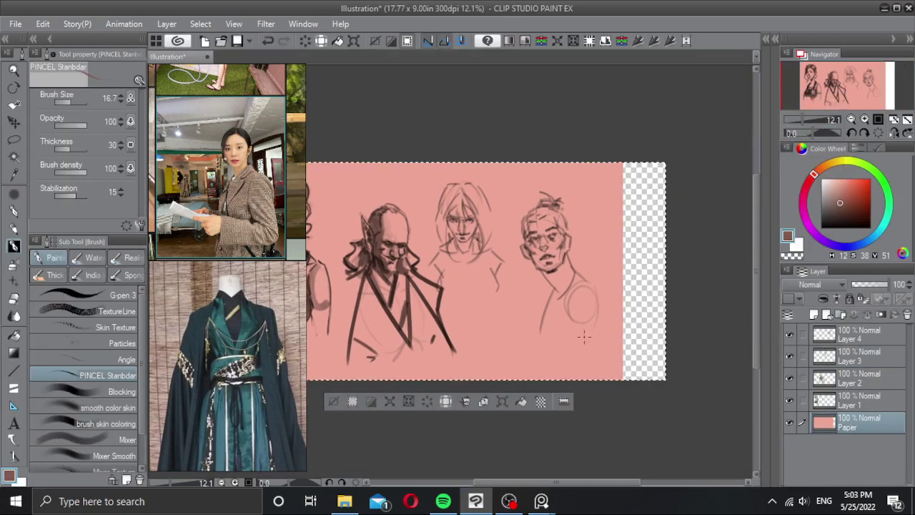
pyautogui.click(521, 402)
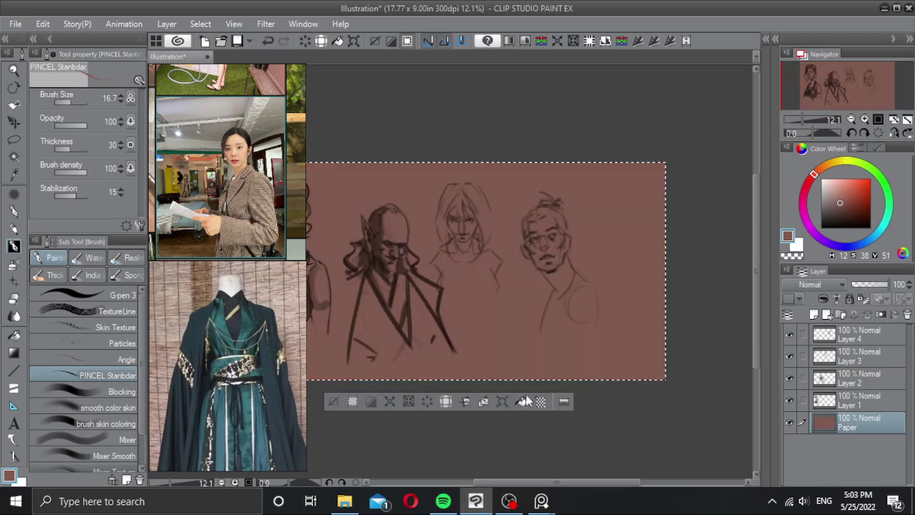
pyautogui.hotkey('ctrl', 'z')
pyautogui.keyDown('alt'); pyautogui.click(527, 303); pyautogui.keyUp('alt')
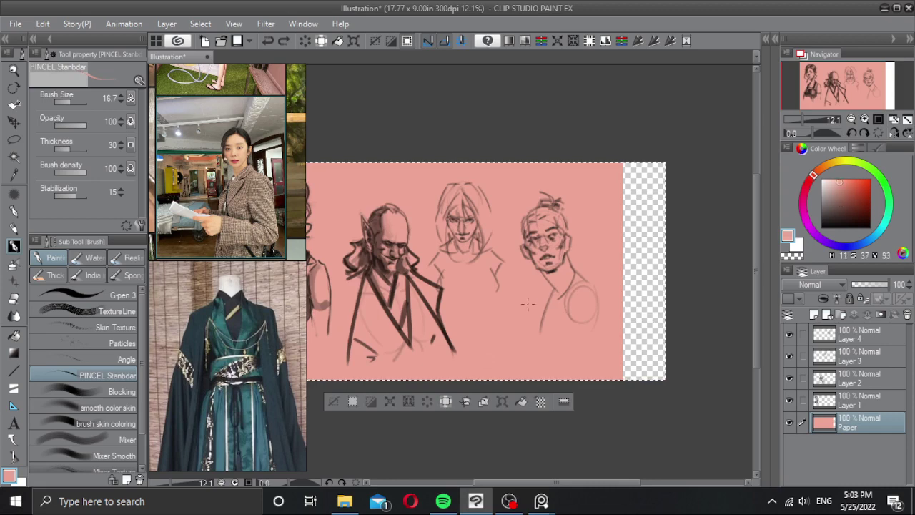
pyautogui.click(521, 402)
pyautogui.moveTo(506, 337); pyautogui.dragTo(562, 342)
pyautogui.click(388, 407)
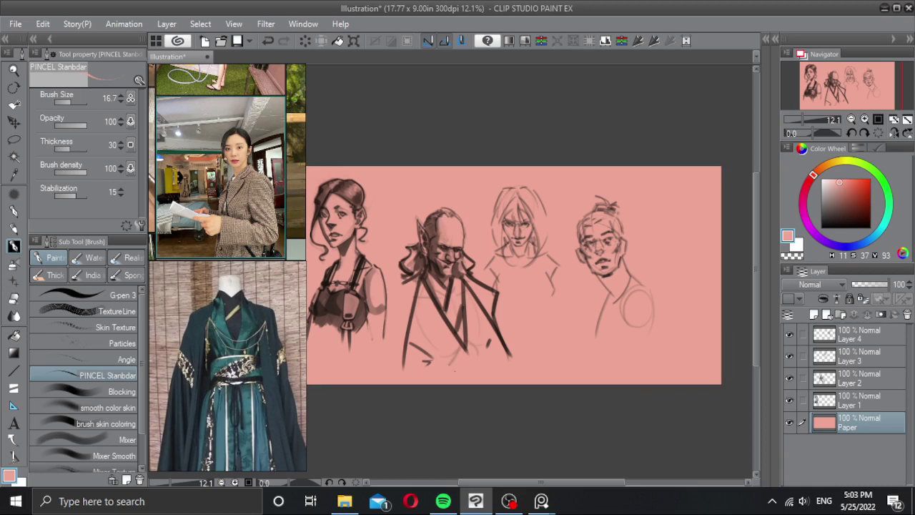
# Step: Lock Layer 2 and Layer 1 to protect the two finished portraits
pyautogui.click(838, 400)
pyautogui.click(842, 383)
pyautogui.click(848, 360)
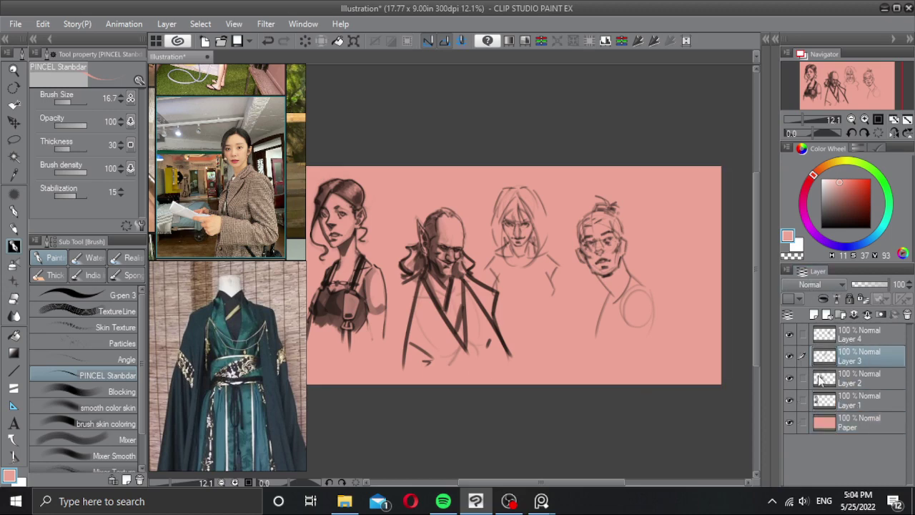
pyautogui.click(819, 379)
pyautogui.click(849, 299)
pyautogui.click(848, 401)
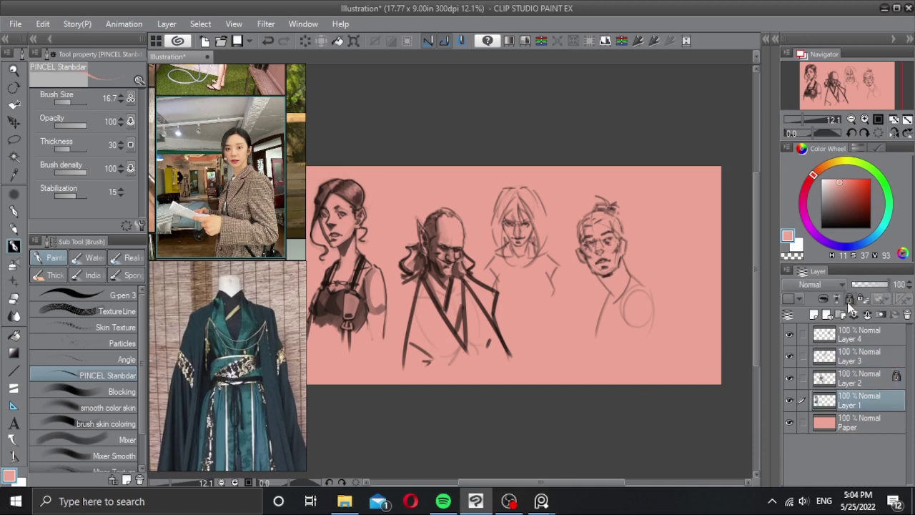
pyautogui.click(850, 299)
# Step: Shift the third and fourth portrait sketches to the right to spread the figures across the widened canvas
pyautogui.click(848, 356)
pyautogui.hscroll(1, 558, 253)
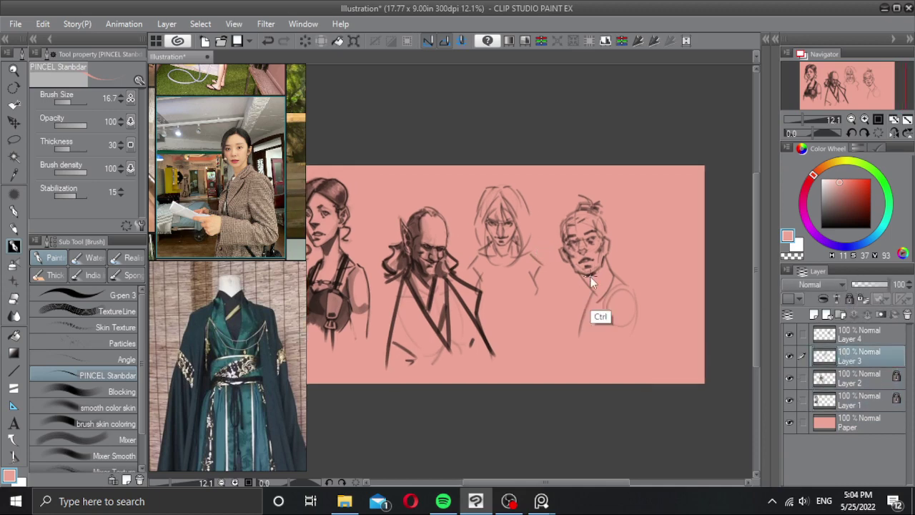
pyautogui.keyDown('ctrl'); pyautogui.click(593, 275); pyautogui.keyUp('ctrl')
pyautogui.moveTo(593, 274); pyautogui.dragTo(639, 273)
pyautogui.keyDown('ctrl'); pyautogui.click(537, 267); pyautogui.keyUp('ctrl')
pyautogui.moveTo(504, 239); pyautogui.dragTo(542, 236)
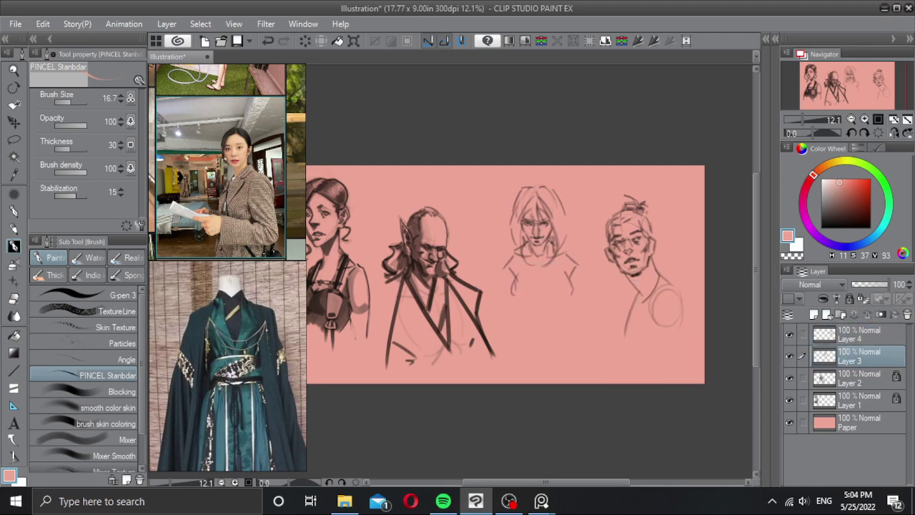
pyautogui.moveTo(486, 255); pyautogui.dragTo(540, 258)
# Step: Lower the opacity of Layer 3, the long-haired third portrait's sketch, to 54%
pyautogui.scroll(3, 541, 258)
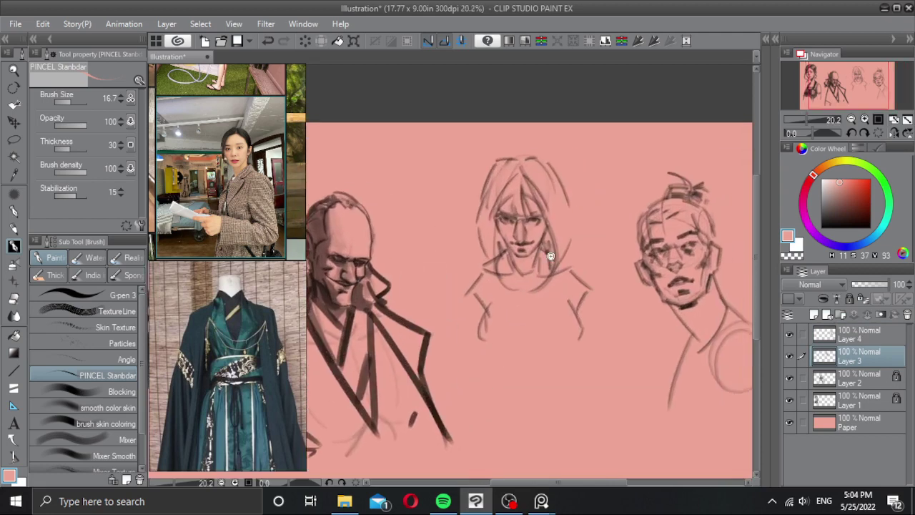
pyautogui.scroll(2, 594, 252)
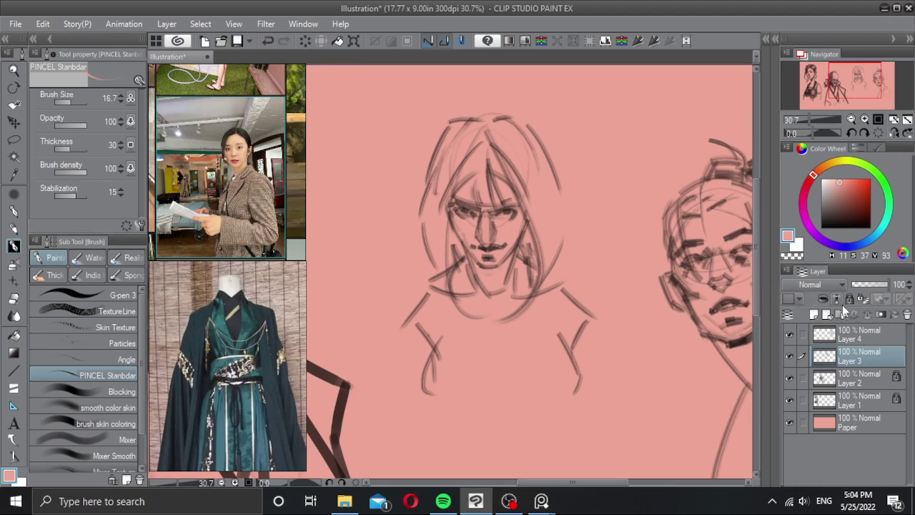
pyautogui.moveTo(874, 285); pyautogui.dragTo(881, 286)
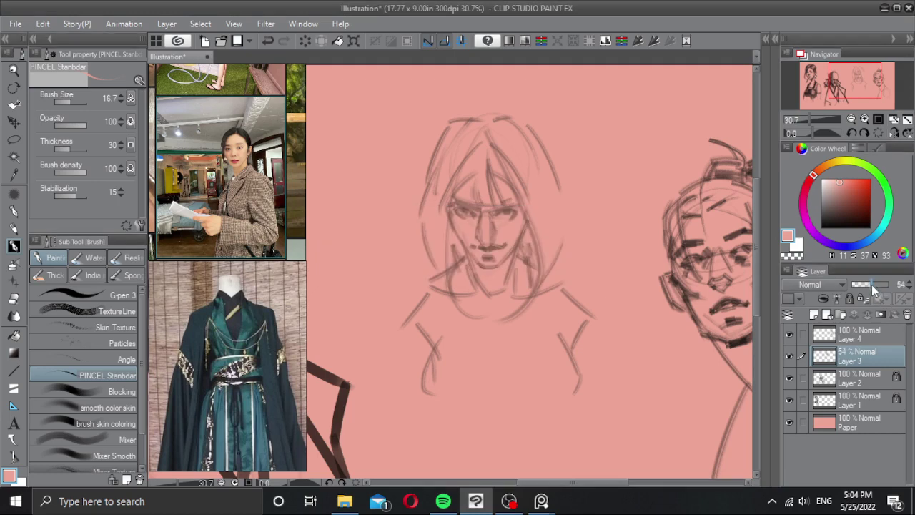
# Step: Lasso the nose and mouth area of the third portrait's sketch, adjust its placement, and clear the selection
pyautogui.press('m')
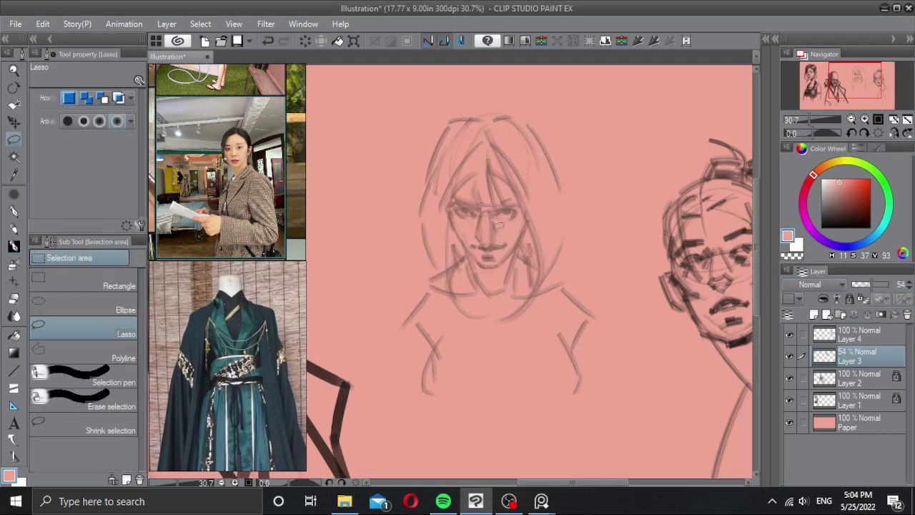
pyautogui.scroll(2, 491, 244)
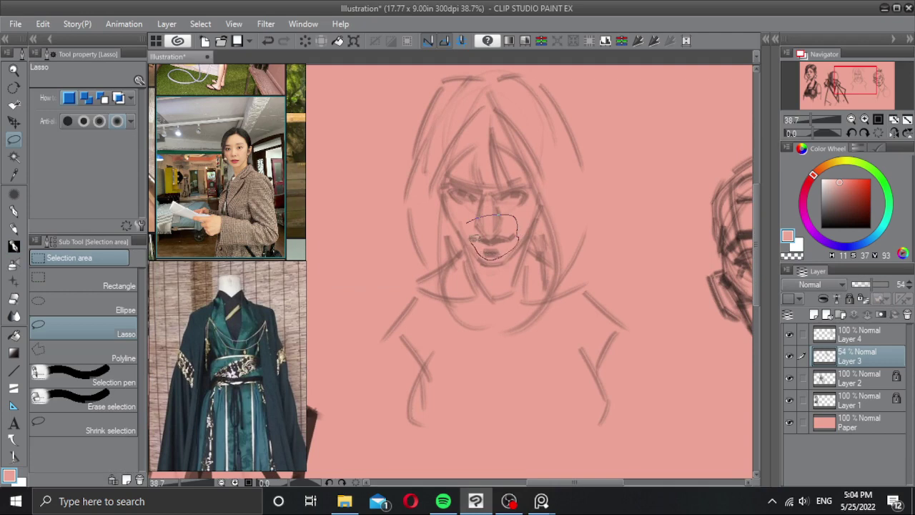
pyautogui.moveTo(473, 239); pyautogui.dragTo(469, 228)
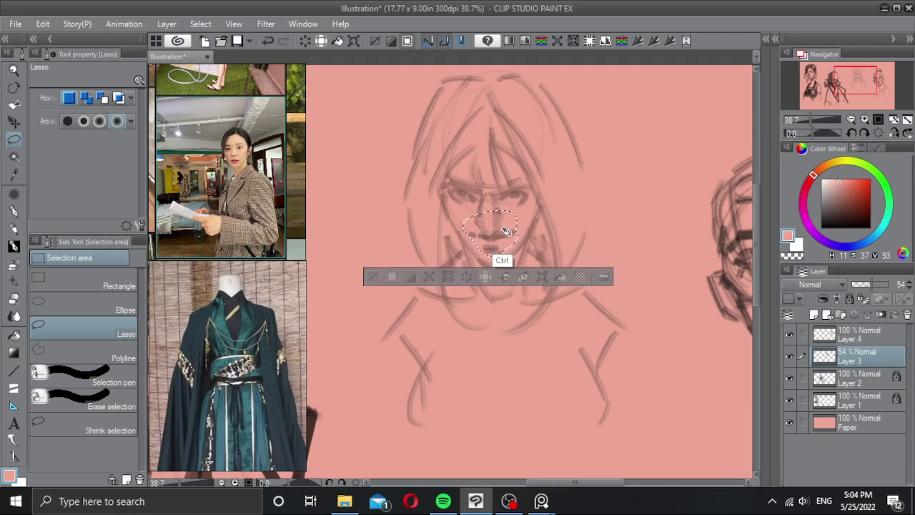
pyautogui.hotkey('ctrl', 'd')
pyautogui.scroll(-2, 541, 230)
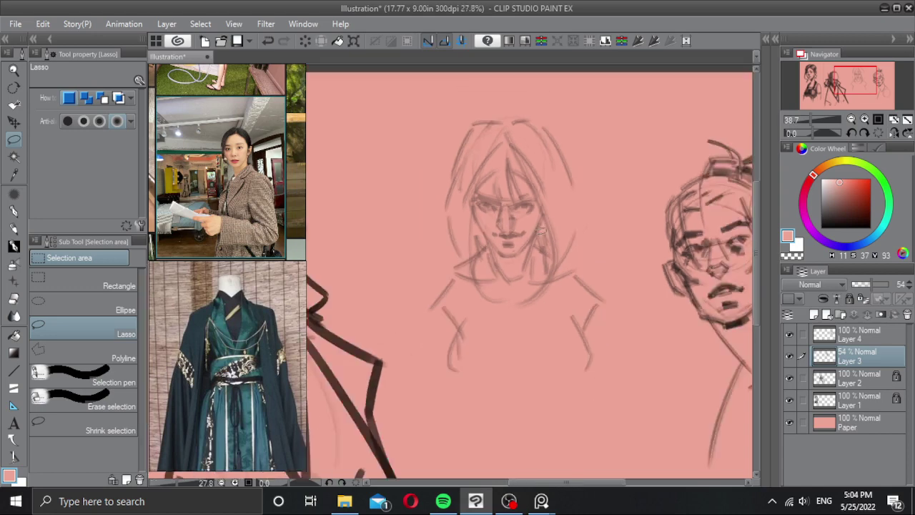
pyautogui.scroll(3, 542, 231)
pyautogui.moveTo(526, 263)
pyautogui.mouseDown()
pyautogui.moveTo(517, 226)
pyautogui.moveTo(480, 266)
pyautogui.moveTo(525, 265)
pyautogui.moveTo(524, 234)
pyautogui.moveTo(520, 241)
pyautogui.mouseUp()
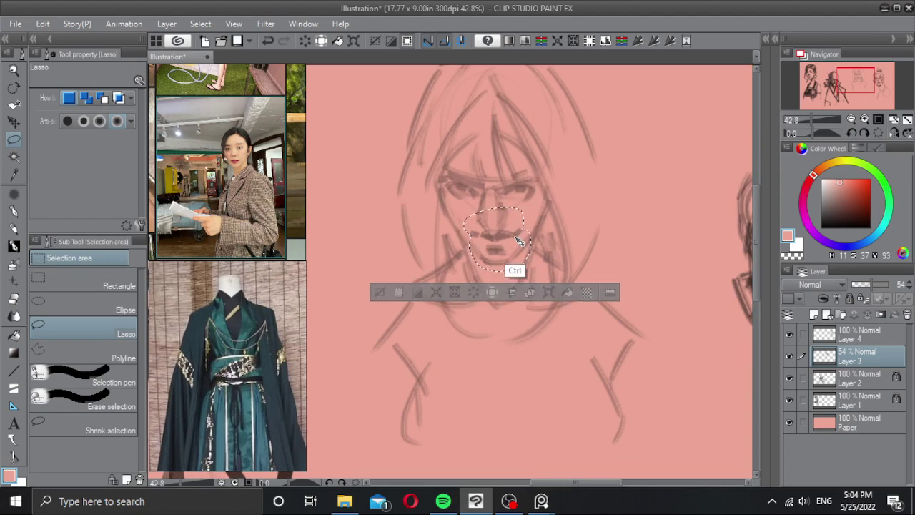
pyautogui.hotkey('ctrl', 'd')
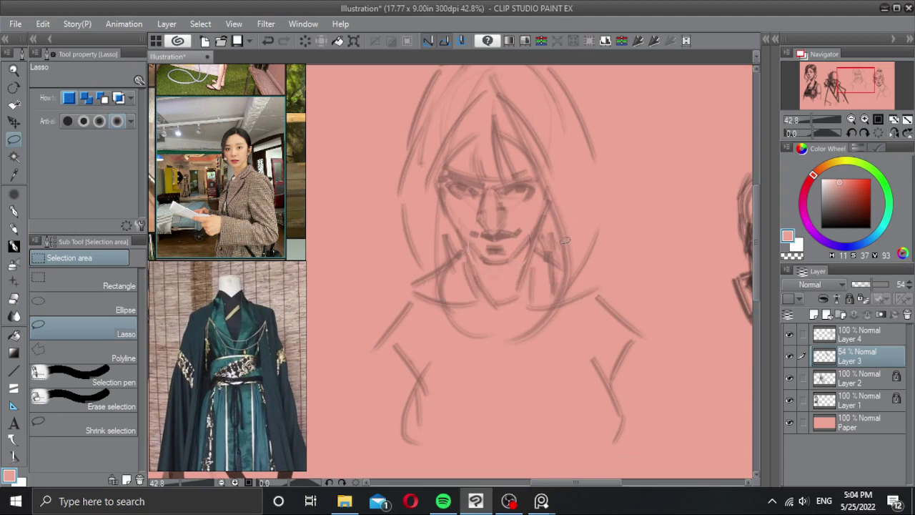
# Step: Add a new layer above Layer 3 and set the brush colour to dark brown, H 16, S 59, V 16, starting from the robe's sampled linework
pyautogui.press('h')
pyautogui.hscroll(-3, 578, 207)
pyautogui.scroll(-3, 550, 254)
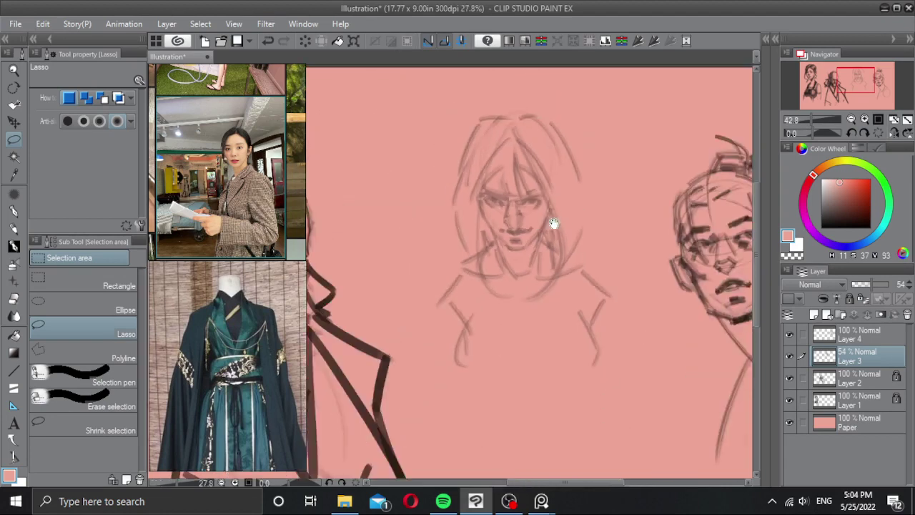
pyautogui.click(814, 316)
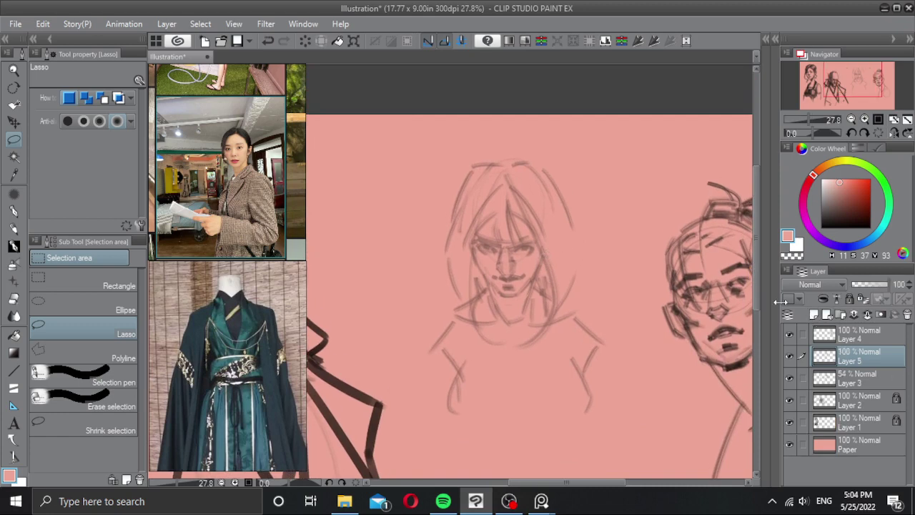
pyautogui.press('b')
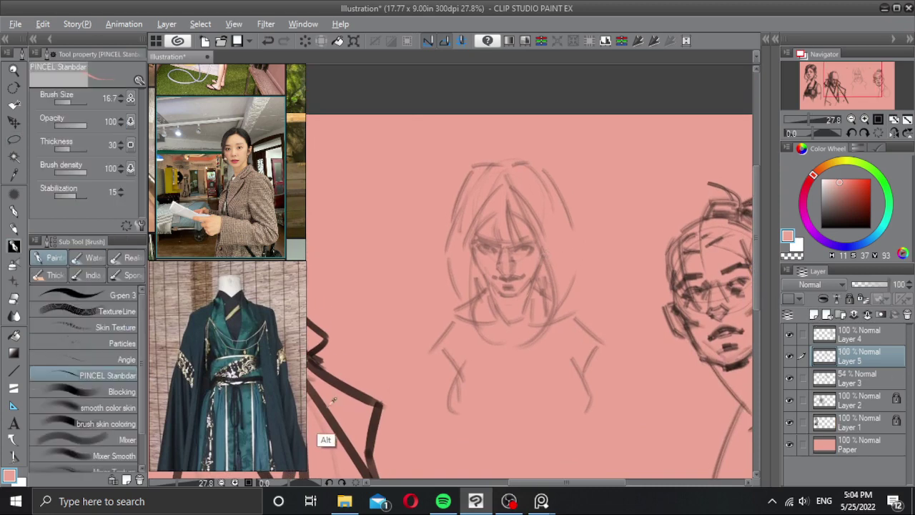
pyautogui.keyDown('alt'); pyautogui.click(329, 397); pyautogui.keyUp('alt')
pyautogui.keyDown('alt'); pyautogui.click(377, 394); pyautogui.keyUp('alt')
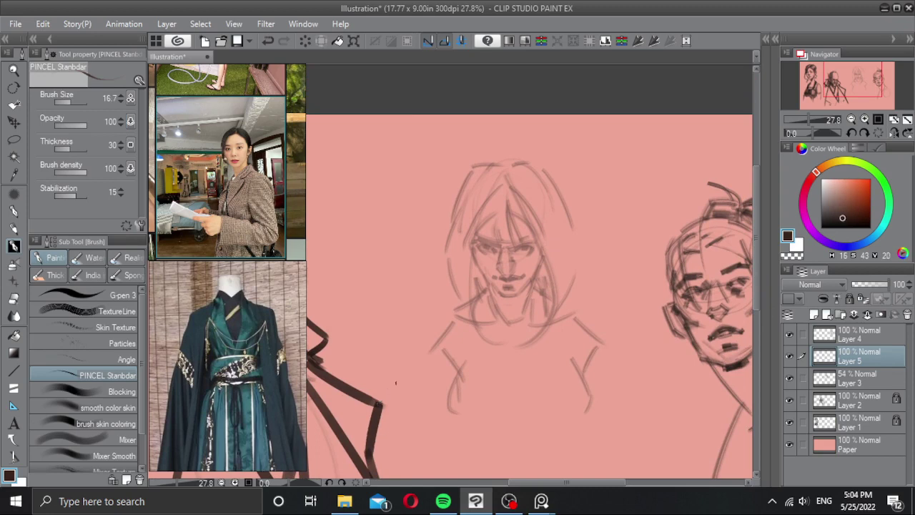
pyautogui.click(850, 220)
# Step: Search the reference board's sketch inspiration, pose and hairstyle collections for a photo suited to the third portrait
pyautogui.scroll(-5, 199, 159)
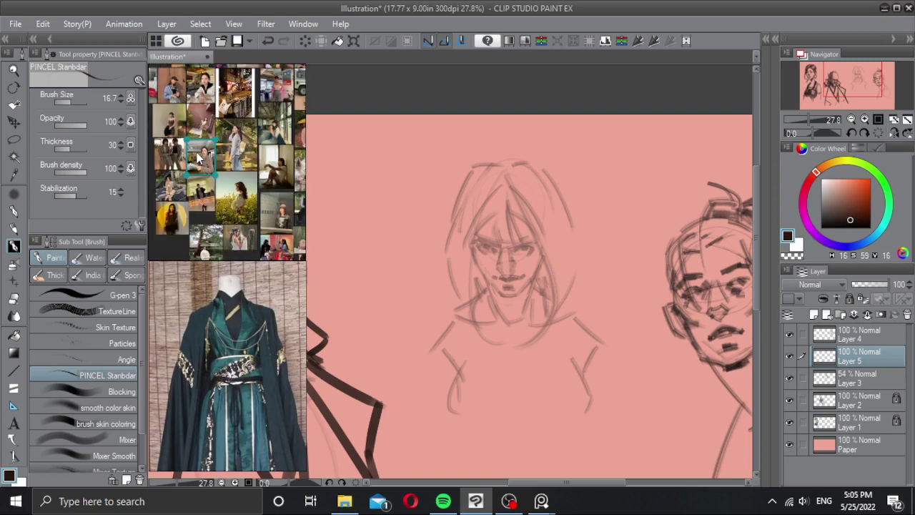
pyautogui.scroll(-2, 217, 161)
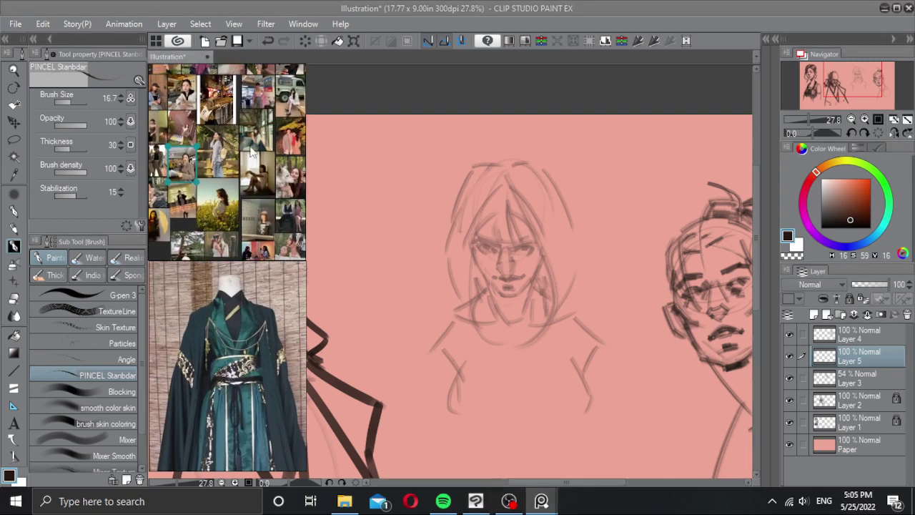
pyautogui.scroll(-4, 250, 152)
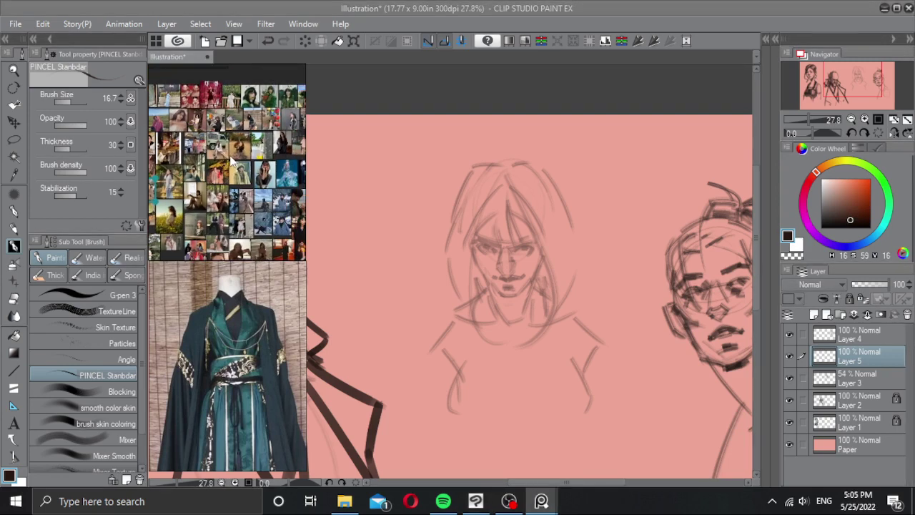
pyautogui.scroll(-3, 233, 163)
pyautogui.scroll(3, 239, 157)
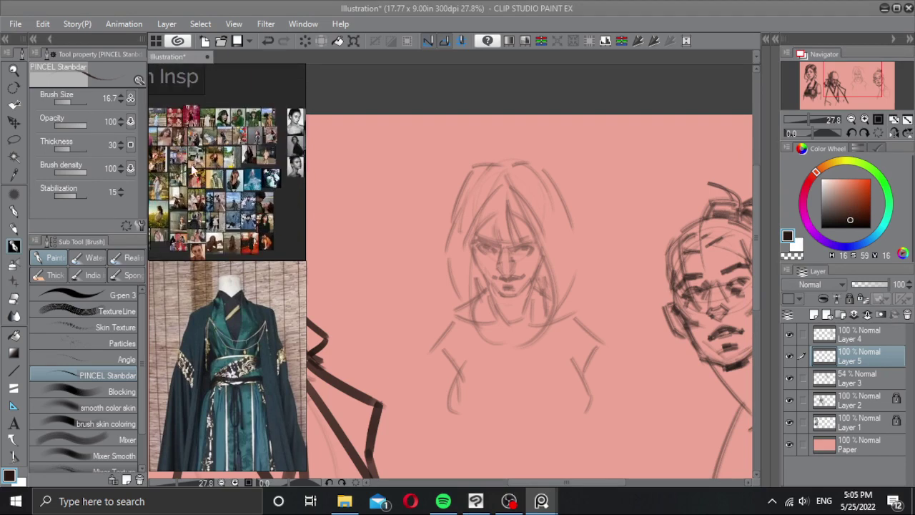
pyautogui.moveTo(192, 165)
pyautogui.mouseDown()
pyautogui.moveTo(232, 175)
pyautogui.moveTo(281, 160)
pyautogui.moveTo(261, 168)
pyautogui.mouseUp()
pyautogui.scroll(-1, 263, 179)
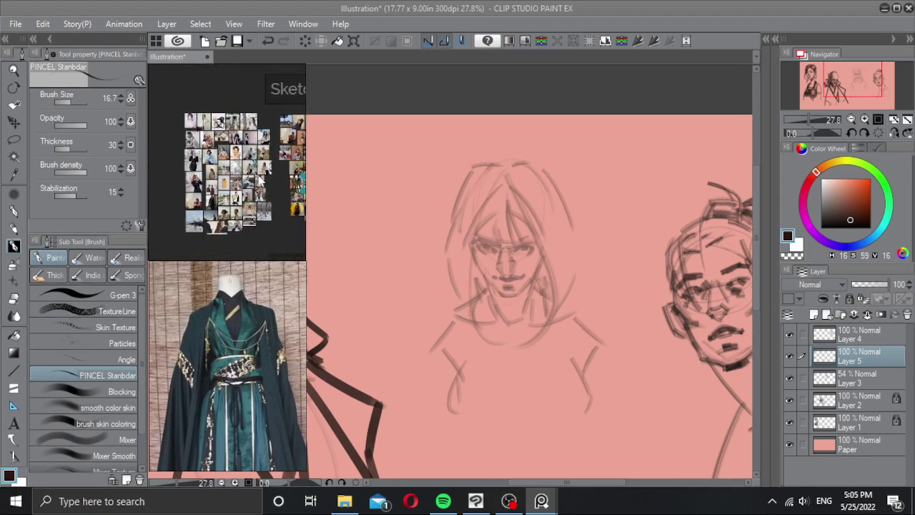
pyautogui.moveTo(271, 199)
pyautogui.mouseDown()
pyautogui.moveTo(232, 146)
pyautogui.moveTo(247, 173)
pyautogui.moveTo(206, 83)
pyautogui.mouseUp()
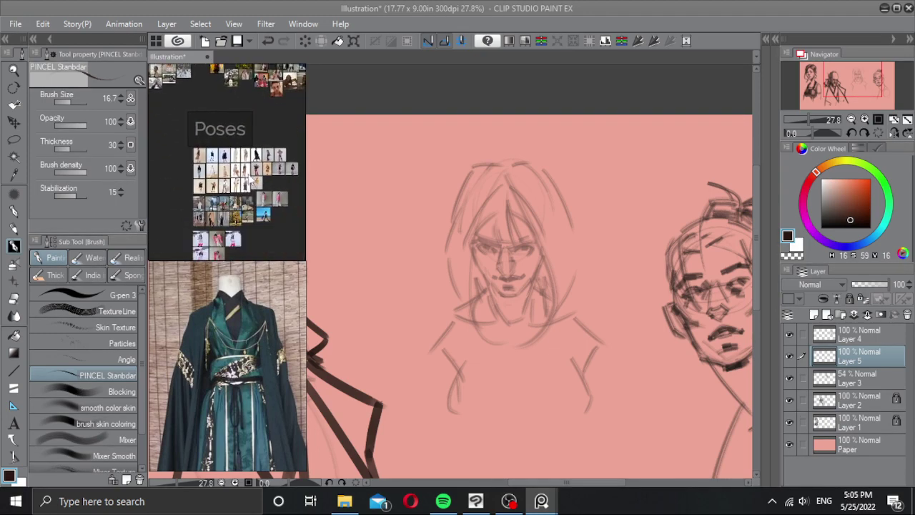
pyautogui.scroll(-2, 249, 173)
pyautogui.moveTo(261, 125); pyautogui.dragTo(172, 297)
pyautogui.moveTo(251, 163)
pyautogui.mouseDown()
pyautogui.moveTo(210, 160)
pyautogui.moveTo(284, 184)
pyautogui.mouseUp()
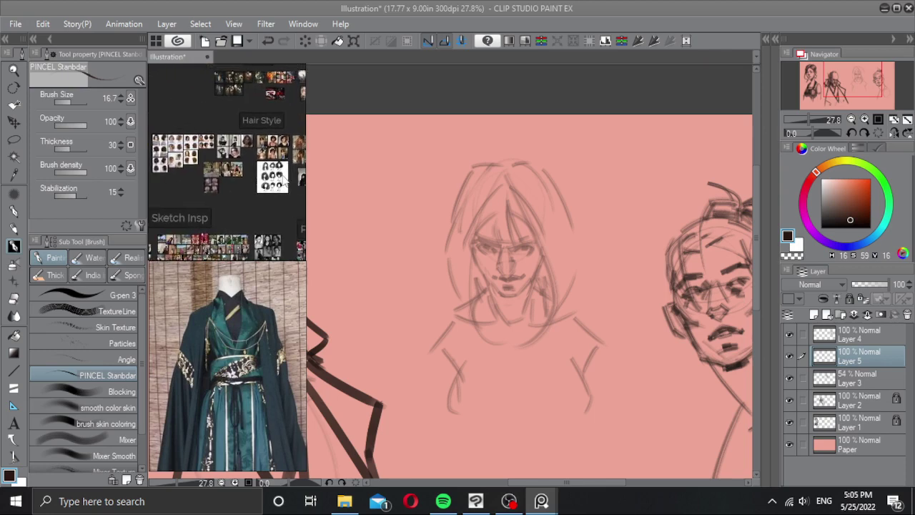
# Step: Bring up the reference photo of the woman with bobbed hair and a black halter top, framing her head and shoulders
pyautogui.doubleClick(238, 169)
pyautogui.scroll(2, 226, 152)
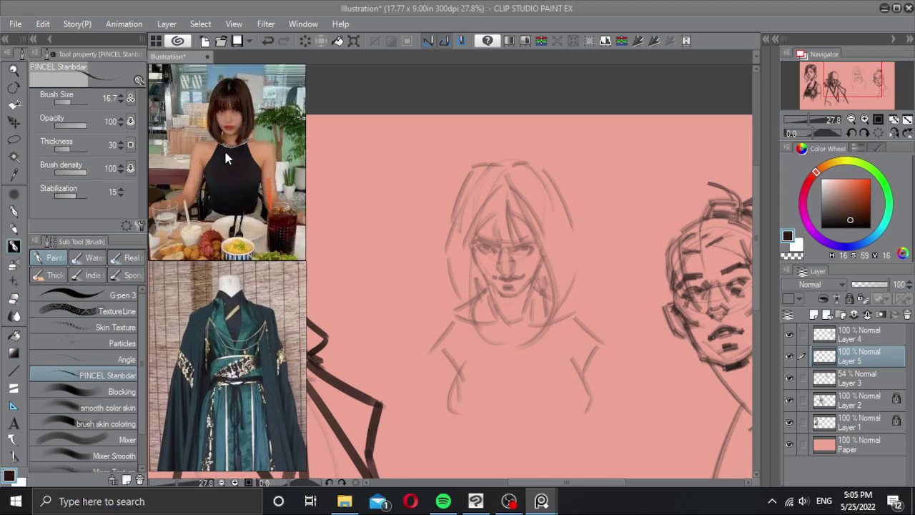
pyautogui.scroll(3, 224, 180)
pyautogui.moveTo(226, 152); pyautogui.dragTo(210, 221)
pyautogui.scroll(-1, 215, 229)
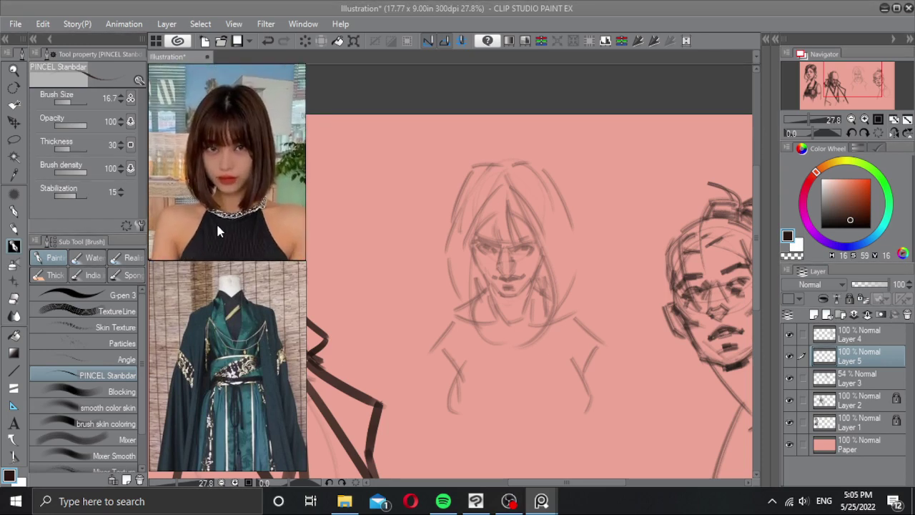
# Step: Ink the left contour of the third portrait's face from the temple down to the chin on Layer 5 with a 15.5 brush
pyautogui.scroll(4, 519, 238)
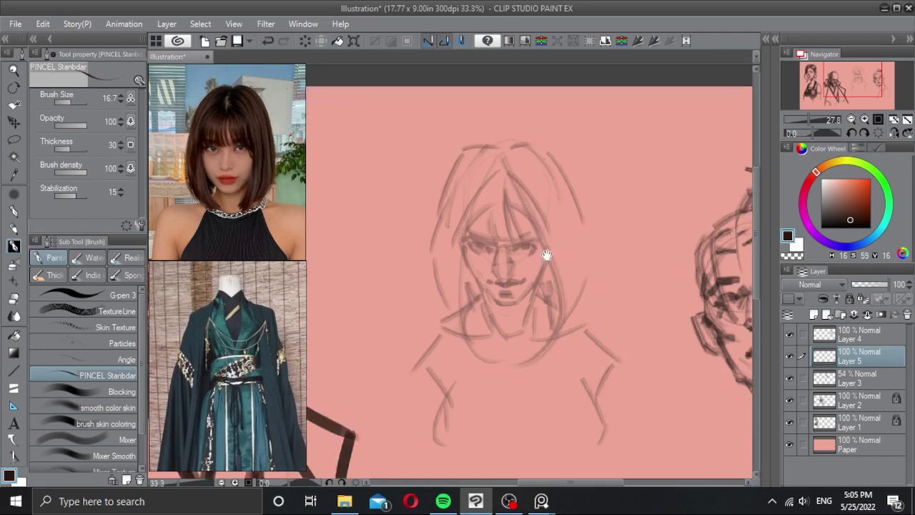
pyautogui.moveTo(504, 239); pyautogui.dragTo(532, 233)
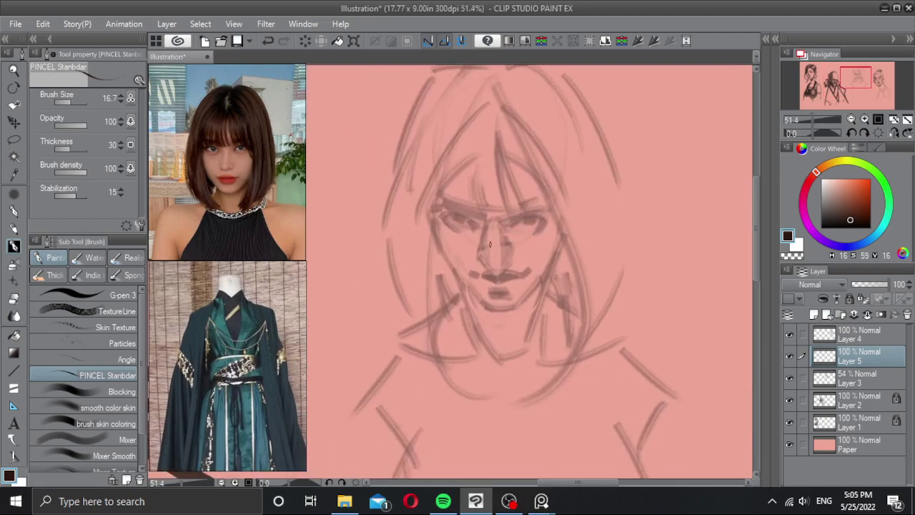
pyautogui.moveTo(432, 214); pyautogui.dragTo(452, 268)
pyautogui.hotkey('ctrl', 'z')
pyautogui.hotkey('ctrl', 'z')
pyautogui.moveTo(433, 220)
pyautogui.mouseDown()
pyautogui.moveTo(453, 280)
pyautogui.moveTo(457, 272)
pyautogui.moveTo(486, 309)
pyautogui.mouseUp()
pyautogui.hotkey('ctrl', 'z')
pyautogui.hotkey('ctrl', 'z')
pyautogui.moveTo(444, 262); pyautogui.dragTo(486, 307)
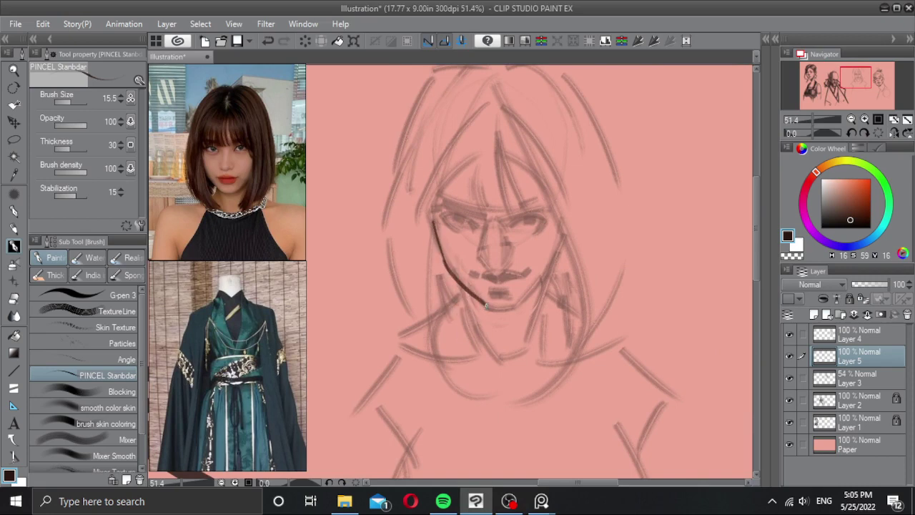
# Step: Ink the underside of the chin and the right jawline up to the cheek, redoing strokes until the face outline closes cleanly
pyautogui.hotkey('ctrl', 'z')
pyautogui.moveTo(513, 310); pyautogui.dragTo(525, 299)
pyautogui.hotkey('ctrl', 'z')
pyautogui.moveTo(515, 309); pyautogui.dragTo(541, 281)
pyautogui.hotkey('ctrl', 'z')
pyautogui.hotkey('ctrl', 'z')
pyautogui.moveTo(561, 243); pyautogui.dragTo(549, 270)
pyautogui.hotkey('ctrl', 'z')
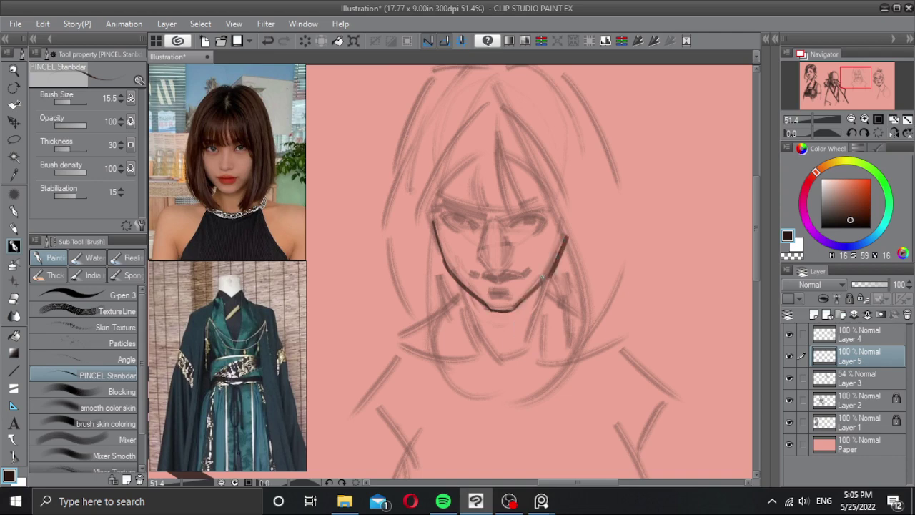
pyautogui.hotkey('ctrl', 'z')
pyautogui.moveTo(563, 240); pyautogui.dragTo(553, 265)
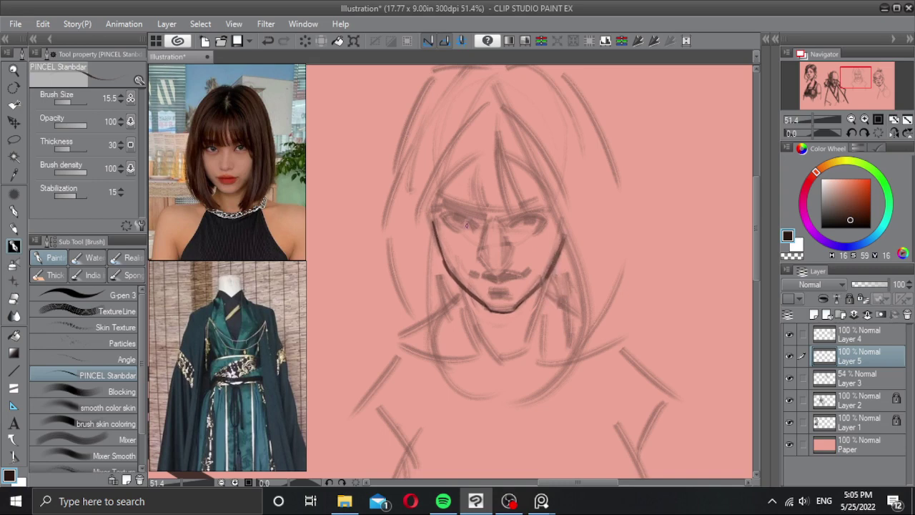
# Step: Draw the nose as an angular line from the inner brow down the bridge and around the tip
pyautogui.moveTo(479, 214)
pyautogui.mouseDown()
pyautogui.moveTo(486, 235)
pyautogui.moveTo(482, 223)
pyautogui.mouseUp()
pyautogui.hotkey('ctrl', 'z')
pyautogui.hotkey('ctrl', 'z')
pyautogui.hotkey('ctrl', 'z')
pyautogui.moveTo(481, 256)
pyautogui.mouseDown()
pyautogui.moveTo(497, 277)
pyautogui.moveTo(515, 255)
pyautogui.mouseUp()
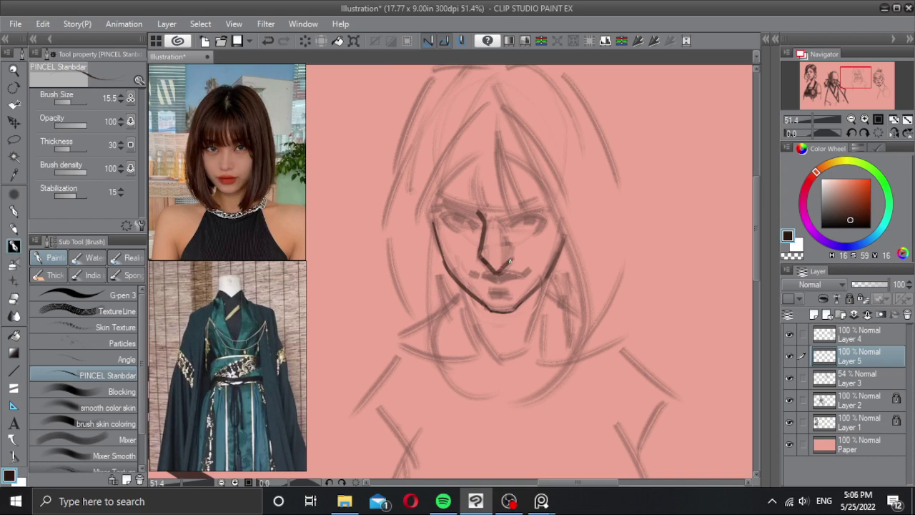
pyautogui.hotkey('ctrl', 'z')
# Step: Draw the slanted, frowning eyebrows and mark the inner corner of the right eye beside the nose bridge
pyautogui.moveTo(476, 213); pyautogui.dragTo(511, 223)
pyautogui.moveTo(444, 203)
pyautogui.mouseDown()
pyautogui.moveTo(472, 216)
pyautogui.moveTo(547, 203)
pyautogui.moveTo(560, 215)
pyautogui.moveTo(513, 241)
pyautogui.moveTo(478, 241)
pyautogui.mouseUp()
pyautogui.hotkey('ctrl', 'z')
pyautogui.hotkey('ctrl', 'z')
pyautogui.hotkey('ctrl', 'z')
pyautogui.hotkey('ctrl', 'z')
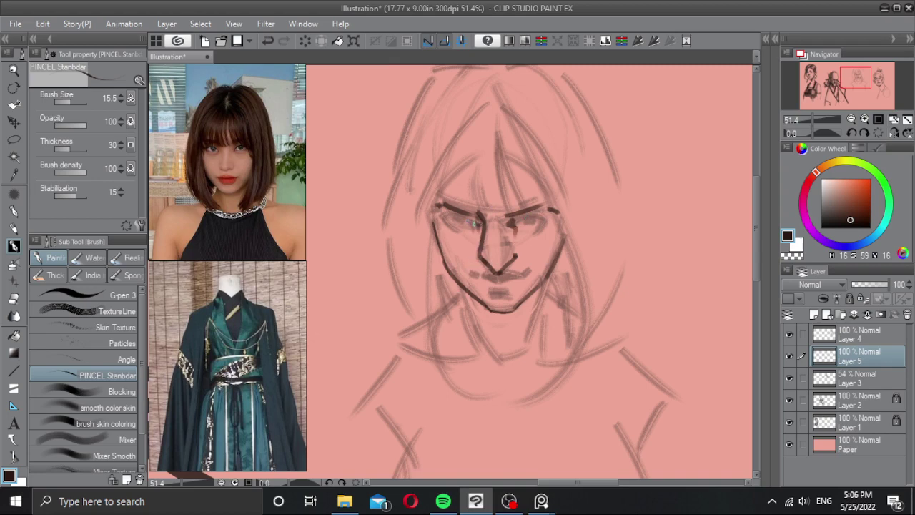
# Step: Draw the dark upper eyelids of both eyes beneath the eyebrows
pyautogui.moveTo(444, 214)
pyautogui.mouseDown()
pyautogui.moveTo(487, 226)
pyautogui.moveTo(519, 212)
pyautogui.moveTo(540, 221)
pyautogui.moveTo(521, 224)
pyautogui.moveTo(556, 215)
pyautogui.mouseUp()
pyautogui.hotkey('ctrl', 'z')
pyautogui.moveTo(443, 218); pyautogui.dragTo(468, 228)
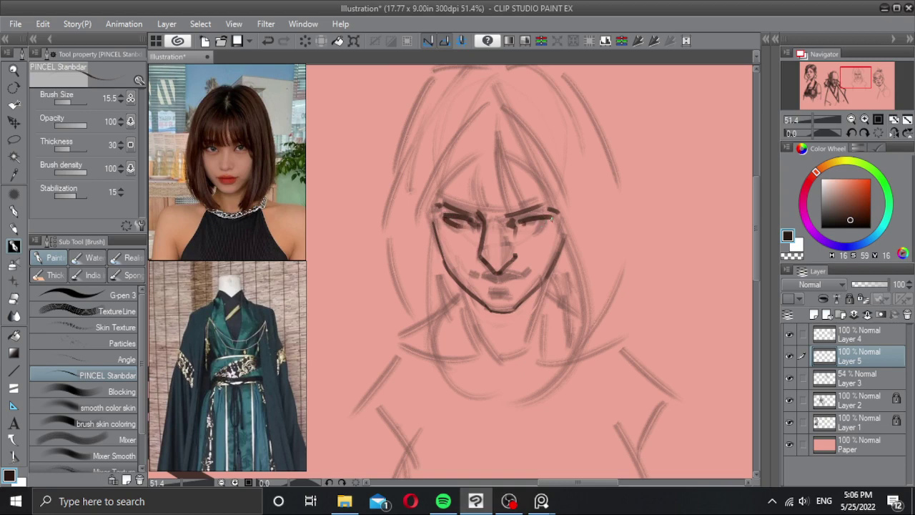
# Step: Refine the lower lids and irises of both eyes with the brush size set to 11.3
pyautogui.moveTo(552, 219); pyautogui.dragTo(523, 229)
pyautogui.hotkey('ctrl', 'z')
pyautogui.hotkey('ctrl', 'z')
pyautogui.press(']')
pyautogui.moveTo(461, 228)
pyautogui.mouseDown()
pyautogui.moveTo(476, 229)
pyautogui.moveTo(461, 228)
pyautogui.mouseUp()
pyautogui.hotkey('ctrl', 'z')
pyautogui.moveTo(522, 228)
pyautogui.mouseDown()
pyautogui.moveTo(544, 225)
pyautogui.moveTo(467, 226)
pyautogui.mouseUp()
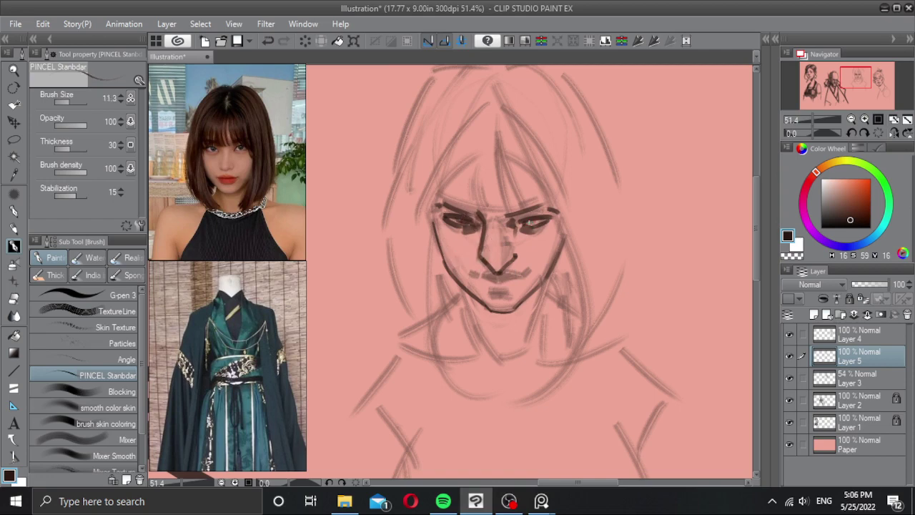
# Step: Darken the shadows of both eyes and mark the frown folds at the inner ends of the eyebrows with brush size 15.2
pyautogui.moveTo(528, 223)
pyautogui.mouseDown()
pyautogui.moveTo(538, 221)
pyautogui.moveTo(492, 226)
pyautogui.moveTo(472, 240)
pyautogui.mouseUp()
pyautogui.moveTo(485, 245); pyautogui.dragTo(469, 243)
pyautogui.moveTo(527, 239); pyautogui.dragTo(525, 241)
pyautogui.hotkey('ctrl', 'z')
pyautogui.hotkey('ctrl', 'z')
pyautogui.moveTo(484, 210); pyautogui.dragTo(481, 221)
pyautogui.keyDown('alt'); pyautogui.click(481, 210); pyautogui.keyUp('alt')
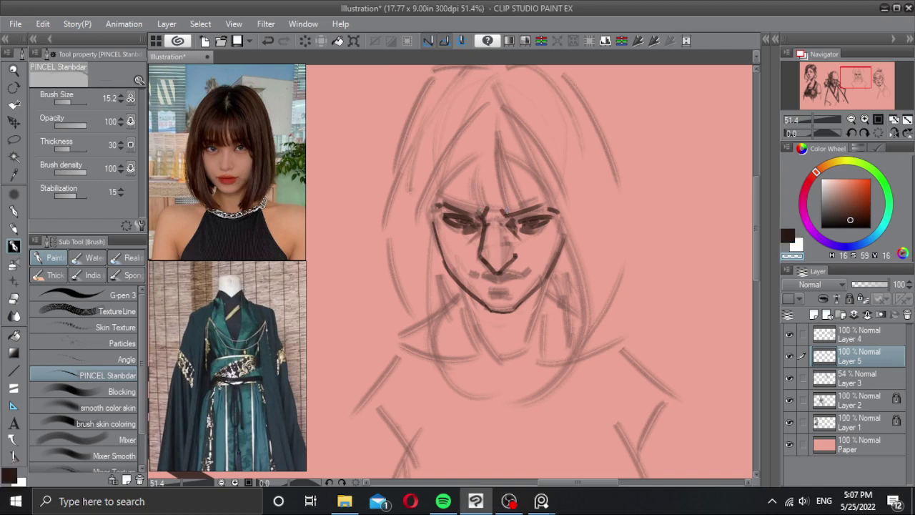
pyautogui.press('c')
pyautogui.moveTo(472, 212); pyautogui.dragTo(476, 218)
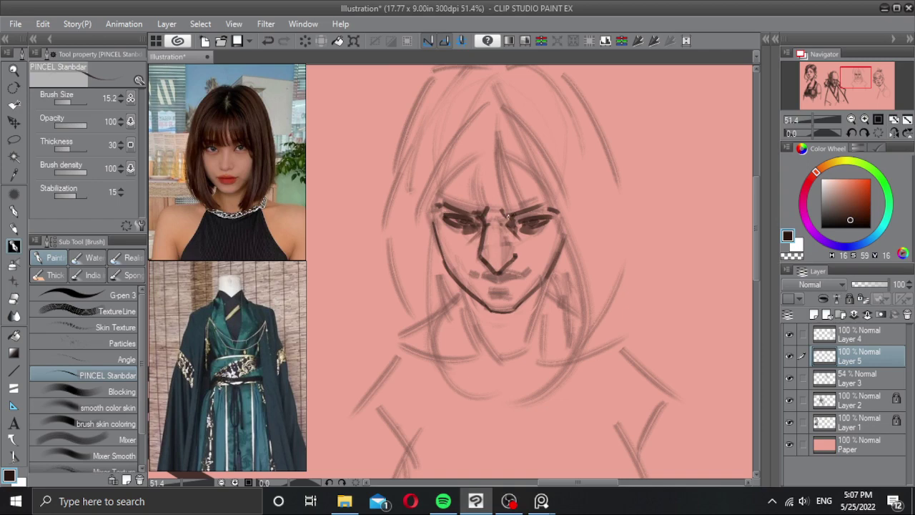
# Step: Draw the smiling mouth line below the nose out to both corners with the brush size set to 12.2
pyautogui.keyDown('ctrl'); pyautogui.keyDown('alt'); pyautogui.moveTo(491, 271); pyautogui.dragTo(472, 272); pyautogui.keyUp('alt'); pyautogui.keyUp('ctrl')
pyautogui.hotkey('ctrl', 'z')
pyautogui.moveTo(483, 274); pyautogui.dragTo(525, 273)
pyautogui.hotkey('ctrl', 'z')
pyautogui.hotkey('ctrl', 'z')
pyautogui.hotkey('ctrl', 'z')
pyautogui.moveTo(459, 218); pyautogui.dragTo(472, 221)
pyautogui.hotkey('ctrl', 'z')
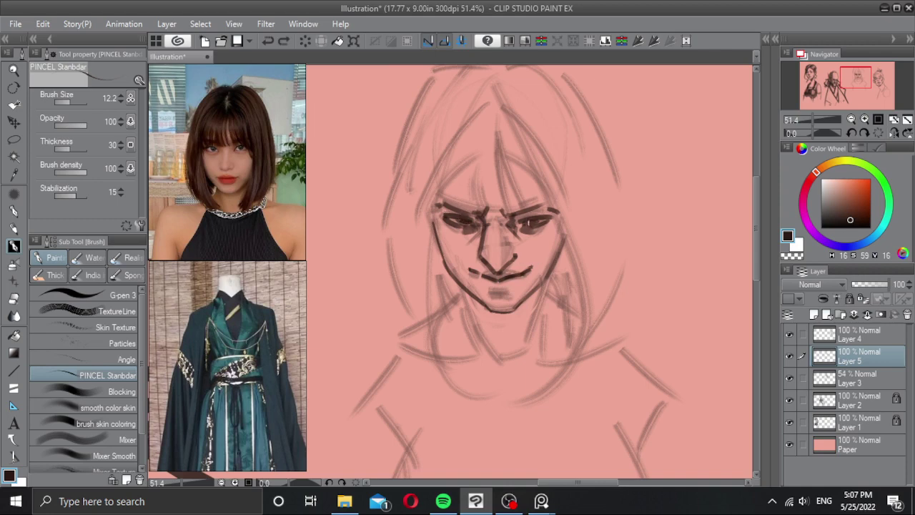
# Step: Touch up the iris of the right eye and mirror the canvas to check the face's symmetry
pyautogui.moveTo(542, 215); pyautogui.dragTo(529, 222)
pyautogui.press('h')
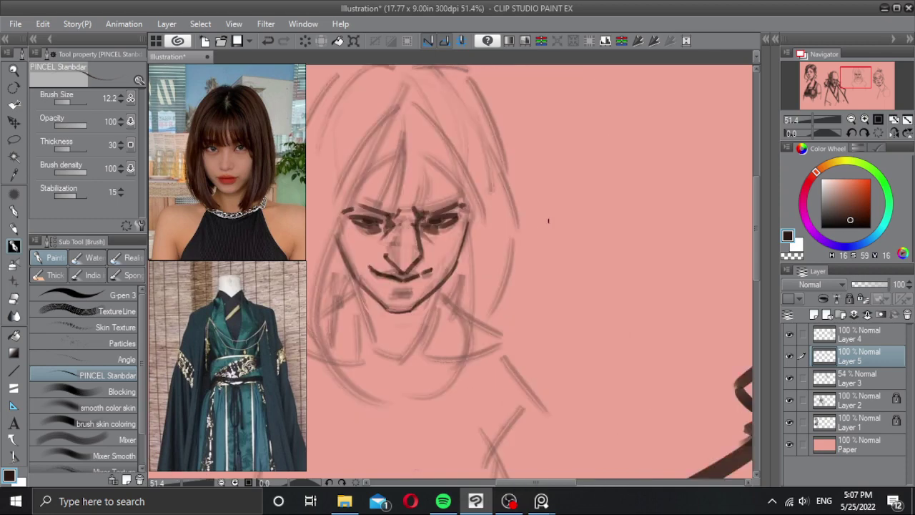
pyautogui.hscroll(-3, 531, 224)
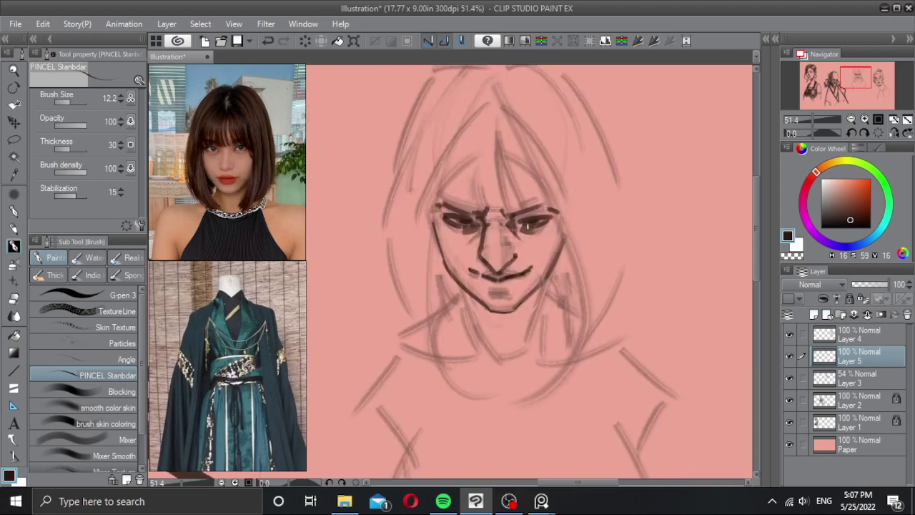
pyautogui.press('h')
pyautogui.moveTo(453, 266); pyautogui.dragTo(457, 227)
pyautogui.scroll(3, 487, 231)
pyautogui.press('c')
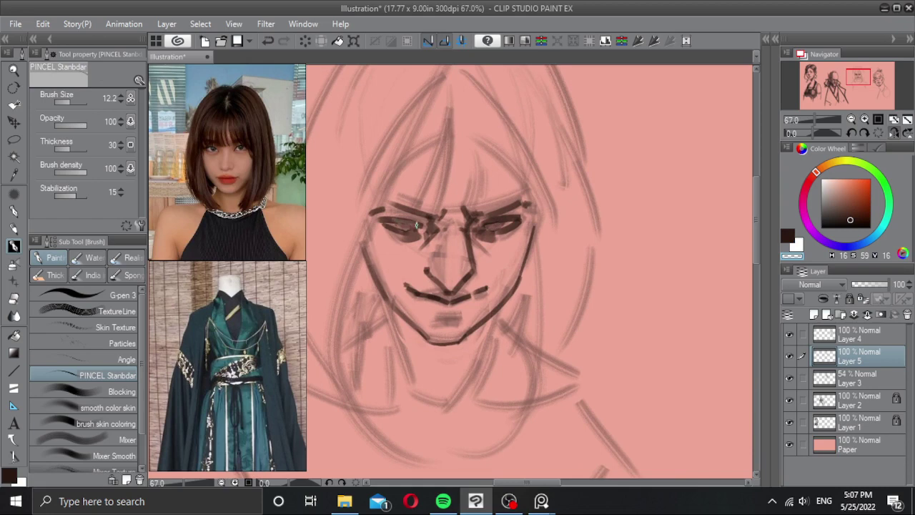
# Step: Refine the eyelid edges and darken the irises of both eyes in the mirrored view
pyautogui.press('c')
pyautogui.moveTo(377, 219)
pyautogui.mouseDown()
pyautogui.moveTo(425, 229)
pyautogui.moveTo(527, 218)
pyautogui.mouseUp()
pyautogui.hotkey('ctrl', 'z')
pyautogui.hotkey('ctrl', 'z')
pyautogui.keyDown('alt'); pyautogui.click(505, 220); pyautogui.keyUp('alt')
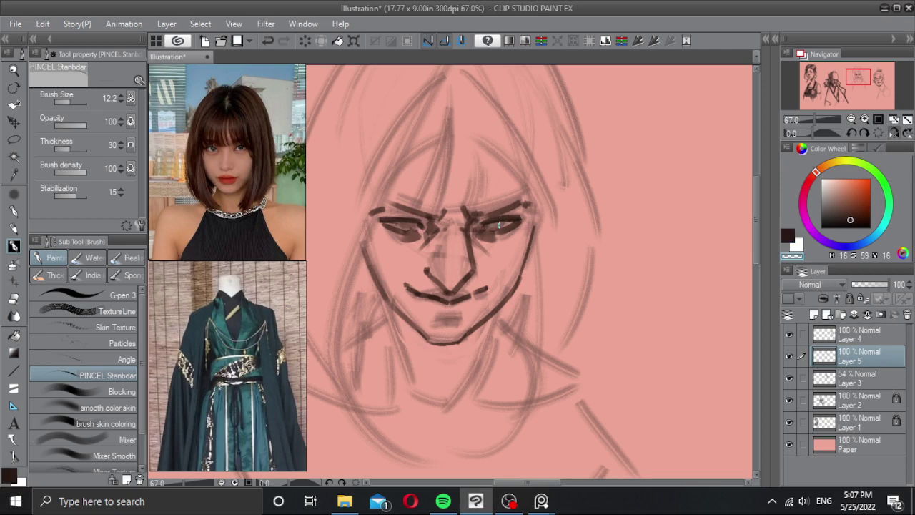
pyautogui.keyDown('alt'); pyautogui.click(416, 226); pyautogui.keyUp('alt')
pyautogui.moveTo(394, 220)
pyautogui.mouseDown()
pyautogui.moveTo(449, 216)
pyautogui.moveTo(410, 225)
pyautogui.mouseUp()
pyautogui.keyDown('alt'); pyautogui.click(401, 232); pyautogui.keyUp('alt')
pyautogui.moveTo(494, 226); pyautogui.dragTo(508, 223)
pyautogui.hotkey('ctrl', 'z')
pyautogui.hotkey('ctrl', 'z')
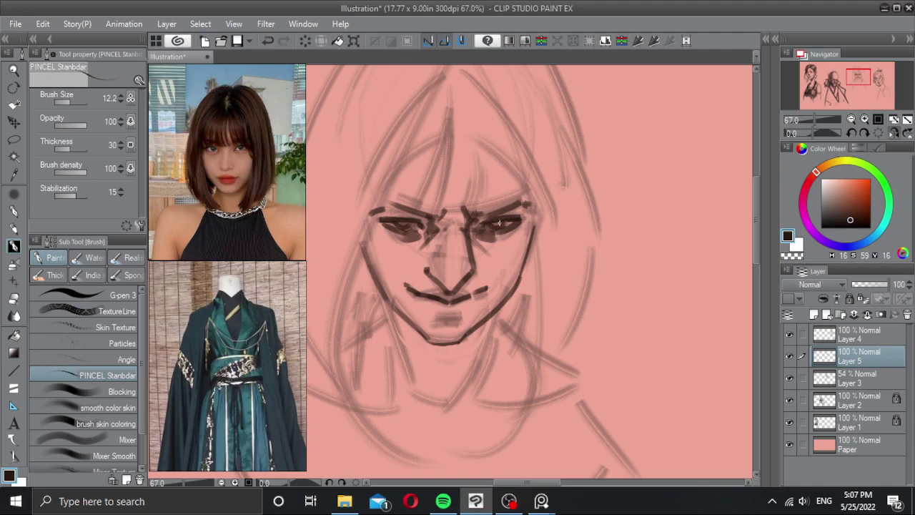
pyautogui.keyDown('alt'); pyautogui.click(505, 224); pyautogui.keyUp('alt')
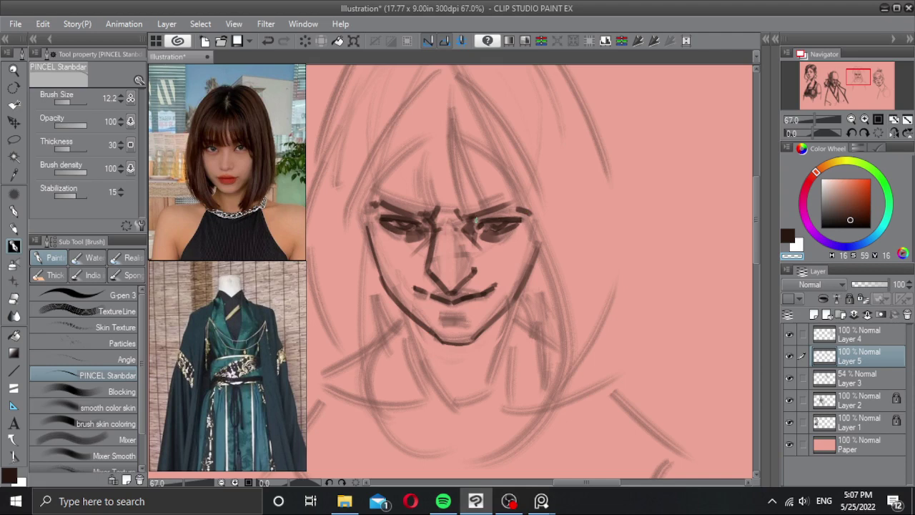
# Step: Clean up the inner eye areas and the side of the nose with small corrective strokes in the unmirrored view
pyautogui.moveTo(452, 217); pyautogui.dragTo(444, 253)
pyautogui.hotkey('ctrl', 'z')
pyautogui.press('c')
pyautogui.moveTo(406, 220); pyautogui.dragTo(410, 227)
pyautogui.moveTo(488, 247)
pyautogui.mouseDown()
pyautogui.moveTo(497, 236)
pyautogui.moveTo(483, 254)
pyautogui.mouseUp()
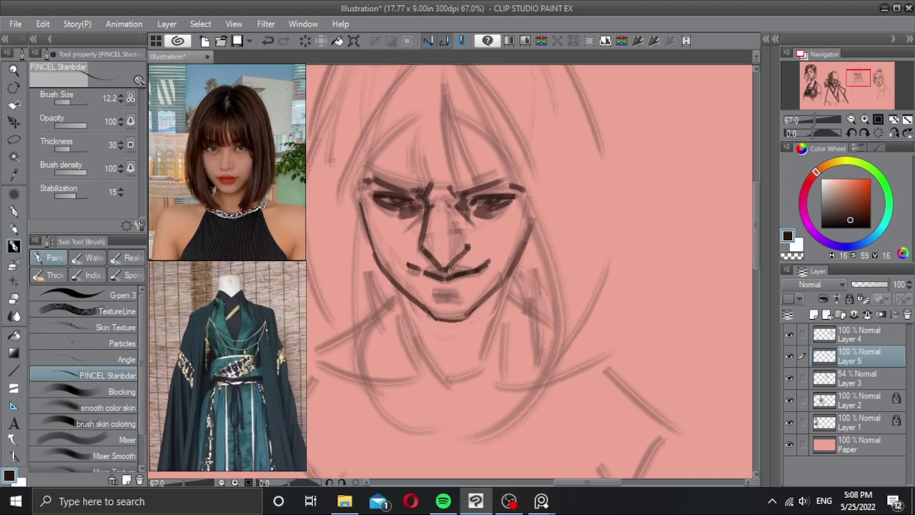
# Step: Add a new layer and fill in the dark upper lip with brush size 15.9
pyautogui.hotkey('ctrl', 'shift', 'n')
pyautogui.moveTo(438, 279)
pyautogui.keyDown('ctrl'); pyautogui.keyDown('alt'); pyautogui.mouseDown()
pyautogui.moveTo(449, 279)
pyautogui.moveTo(432, 272)
pyautogui.moveTo(440, 265)
pyautogui.mouseUp(); pyautogui.keyUp('alt'); pyautogui.keyUp('ctrl')
pyautogui.press('c')
pyautogui.moveTo(434, 264); pyautogui.dragTo(447, 264)
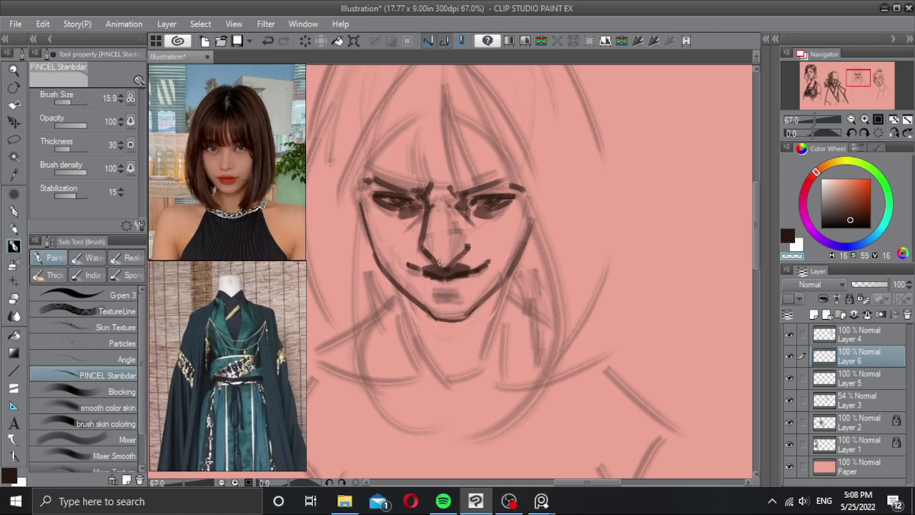
# Step: Shade the lower lip in a softer tone on another new layer with brush size 23.3
pyautogui.keyDown('alt'); pyautogui.click(466, 271); pyautogui.keyUp('alt')
pyautogui.moveTo(461, 271)
pyautogui.mouseDown()
pyautogui.moveTo(478, 270)
pyautogui.moveTo(442, 302)
pyautogui.moveTo(455, 301)
pyautogui.moveTo(433, 279)
pyautogui.moveTo(441, 283)
pyautogui.moveTo(442, 270)
pyautogui.moveTo(451, 273)
pyautogui.moveTo(435, 274)
pyautogui.moveTo(445, 279)
pyautogui.mouseUp()
pyautogui.hotkey('ctrl', 'z')
pyautogui.hotkey('ctrl', 'z')
pyautogui.hotkey('ctrl', 'shift', 'n')
pyautogui.hotkey('ctrl', 'z')
pyautogui.keyDown('alt'); pyautogui.click(447, 270); pyautogui.keyUp('alt')
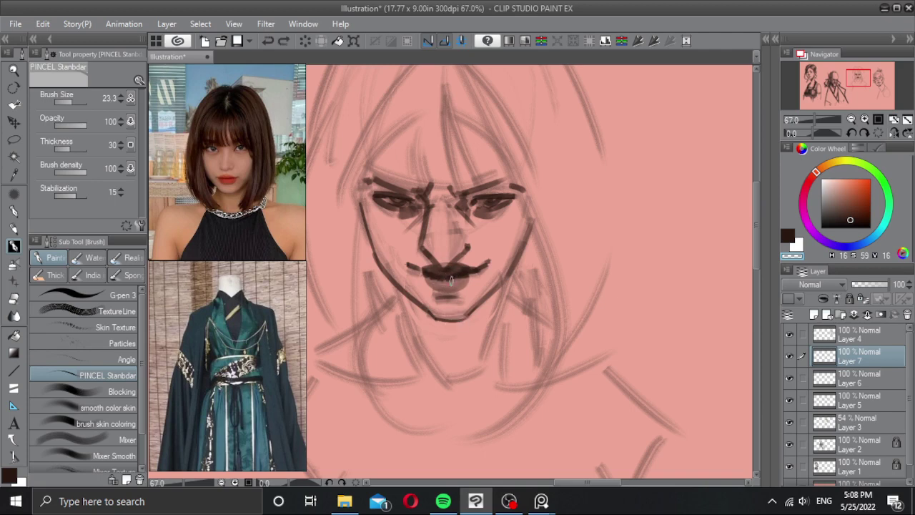
# Step: Check the lips at different zoom levels, reduce the brush size to 16.7 and merge Layer 7 into Layer 6
pyautogui.scroll(-3, 483, 270)
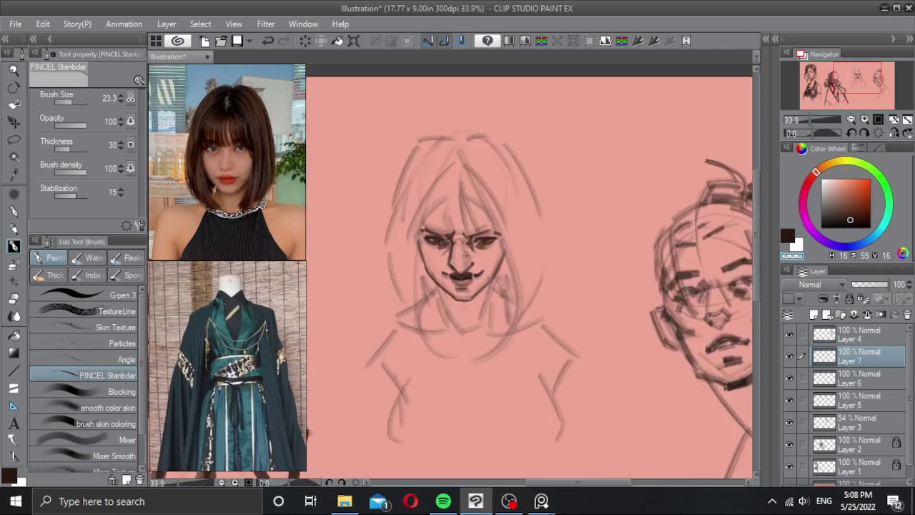
pyautogui.scroll(3, 484, 270)
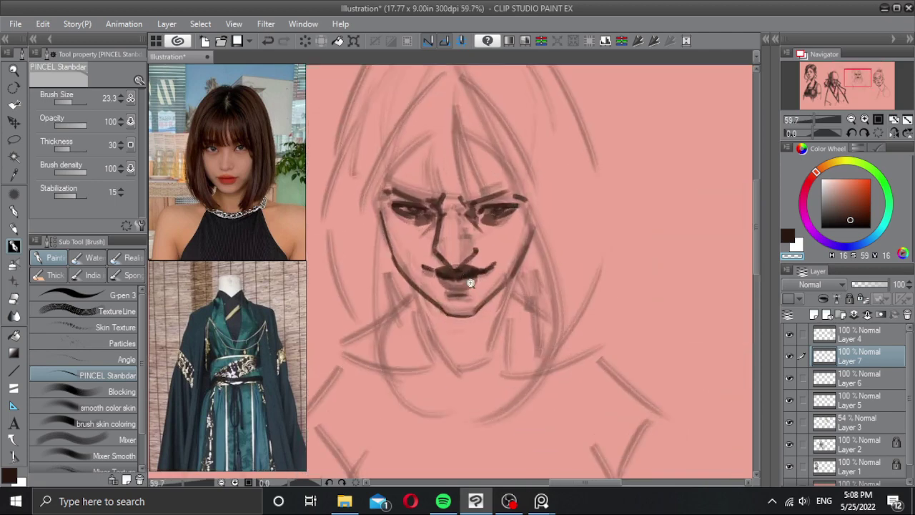
pyautogui.scroll(-2, 483, 271)
pyautogui.scroll(-1, 511, 271)
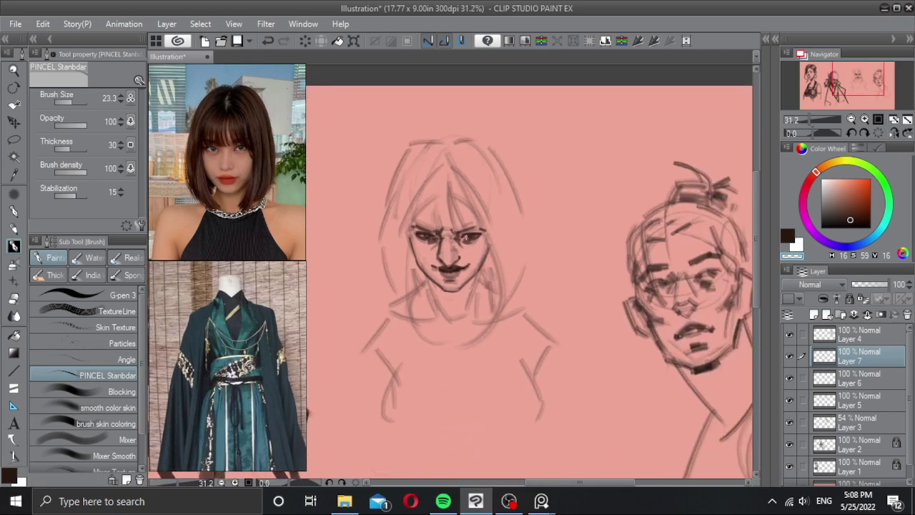
pyautogui.scroll(3, 454, 275)
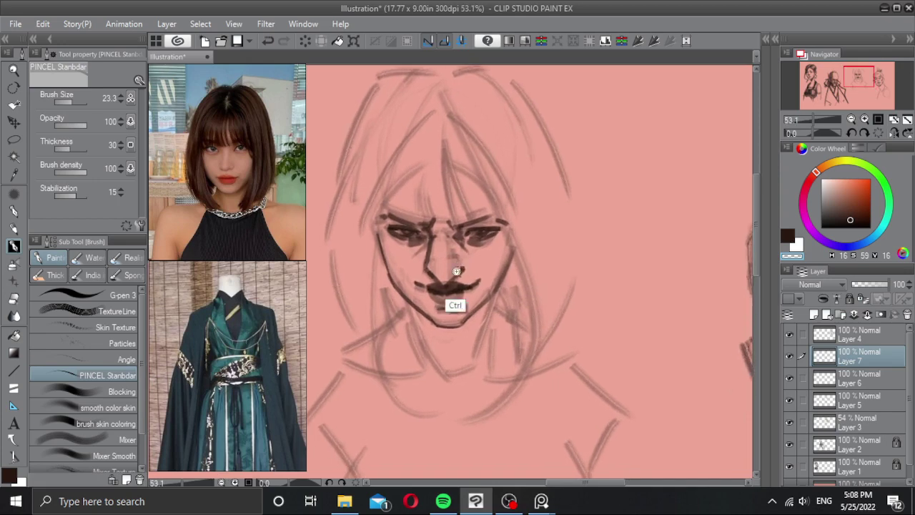
pyautogui.moveTo(457, 272); pyautogui.dragTo(482, 276)
pyautogui.press('c')
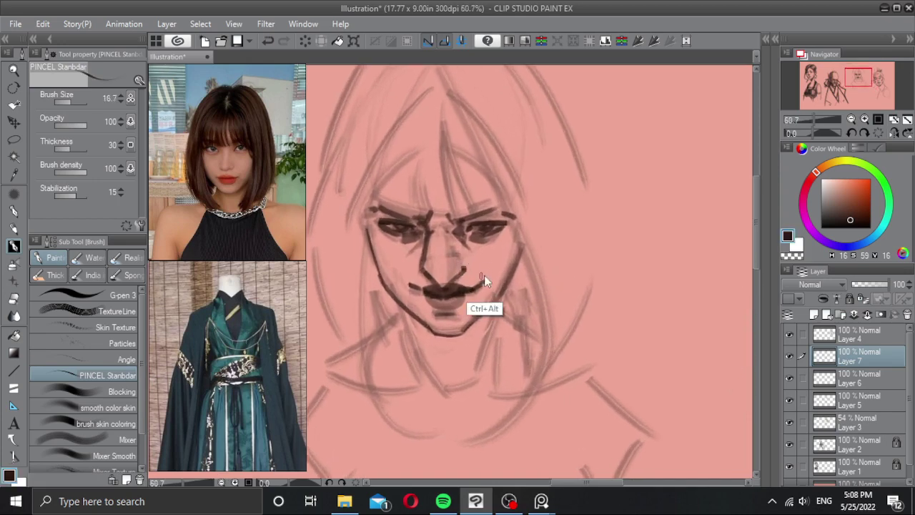
pyautogui.click(867, 315)
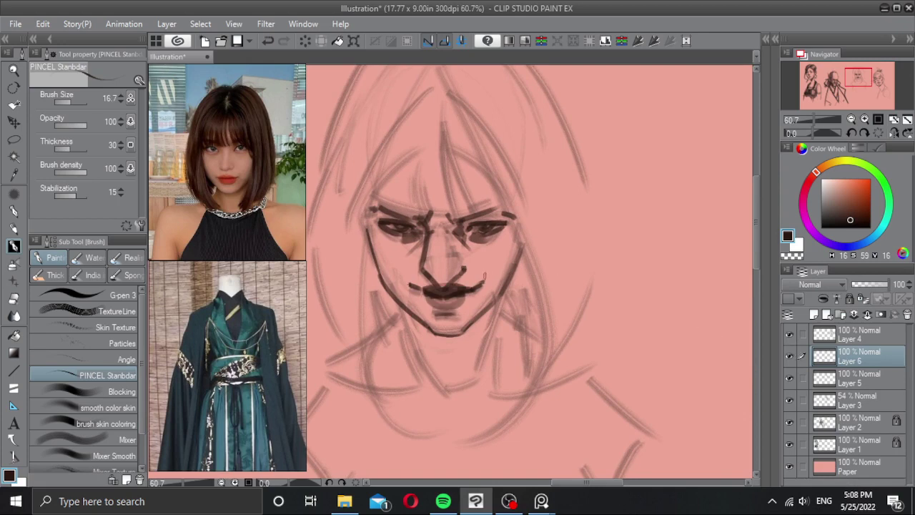
# Step: Accent both corners of the mouth with short dark strokes
pyautogui.moveTo(480, 282); pyautogui.dragTo(489, 282)
pyautogui.hotkey('ctrl', 'z')
pyautogui.moveTo(413, 287)
pyautogui.mouseDown()
pyautogui.moveTo(391, 281)
pyautogui.moveTo(412, 288)
pyautogui.mouseUp()
pyautogui.hotkey('ctrl', 'z')
pyautogui.hotkey('ctrl', 'z')
pyautogui.hotkey('ctrl', 'z')
# Step: Deepen the shading around both eyes and the brow bridge with the brush enlarged to 38.2
pyautogui.moveTo(417, 214); pyautogui.dragTo(455, 218)
pyautogui.press('c')
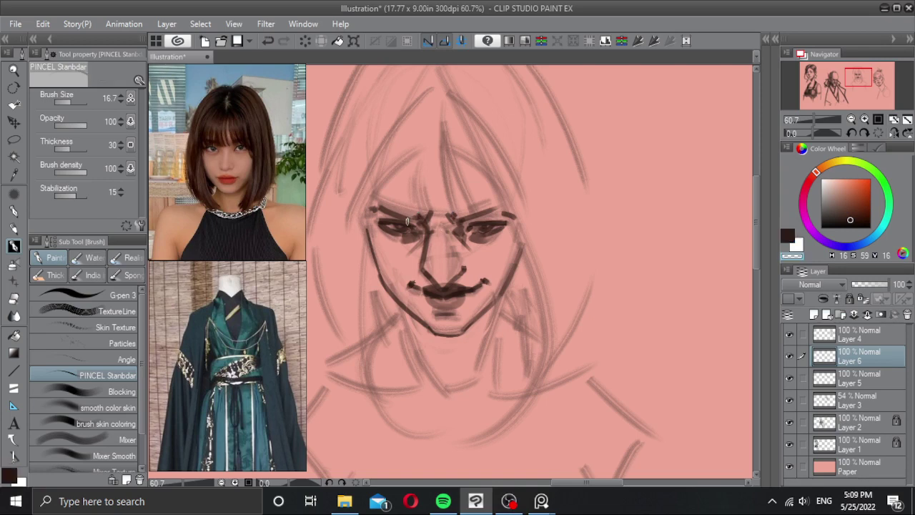
pyautogui.press(']')
pyautogui.press(']')
pyautogui.press('c')
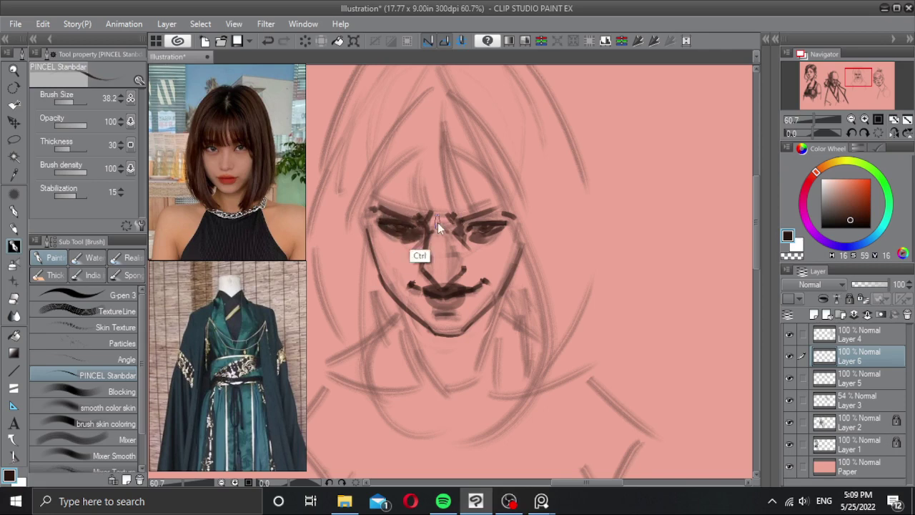
pyautogui.moveTo(400, 233)
pyautogui.mouseDown()
pyautogui.moveTo(452, 218)
pyautogui.moveTo(479, 237)
pyautogui.moveTo(497, 228)
pyautogui.moveTo(476, 224)
pyautogui.moveTo(498, 220)
pyautogui.moveTo(428, 228)
pyautogui.mouseUp()
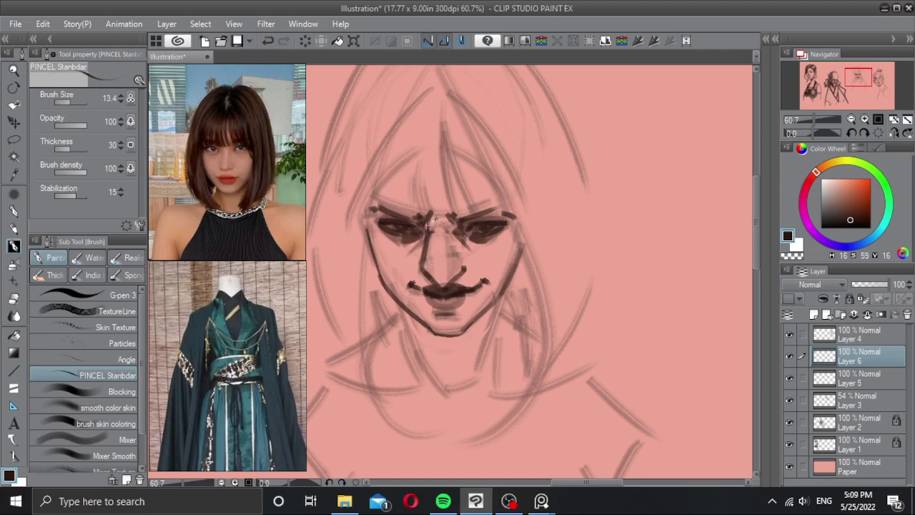
# Step: Merge Layer 6 into Layer 5 and toggle the merged layer's visibility to check the linework
pyautogui.press('c')
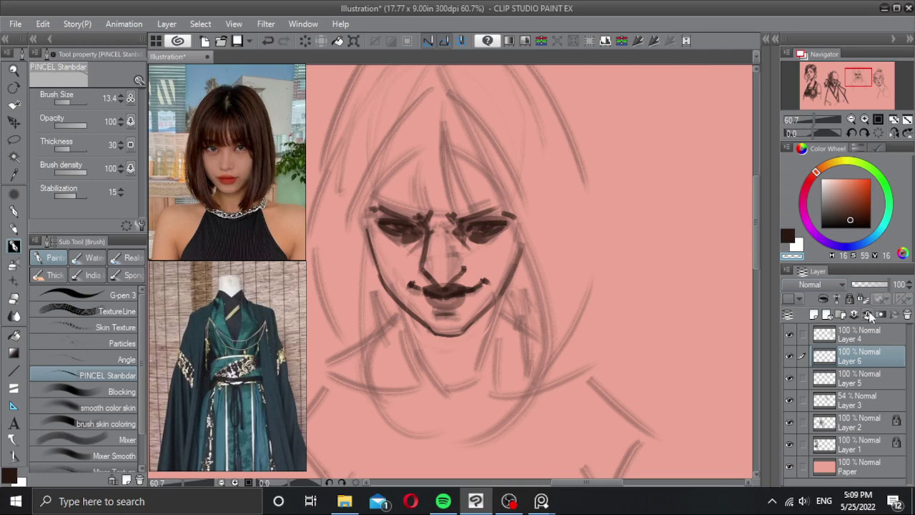
pyautogui.click(868, 315)
pyautogui.click(789, 353)
pyautogui.click(791, 354)
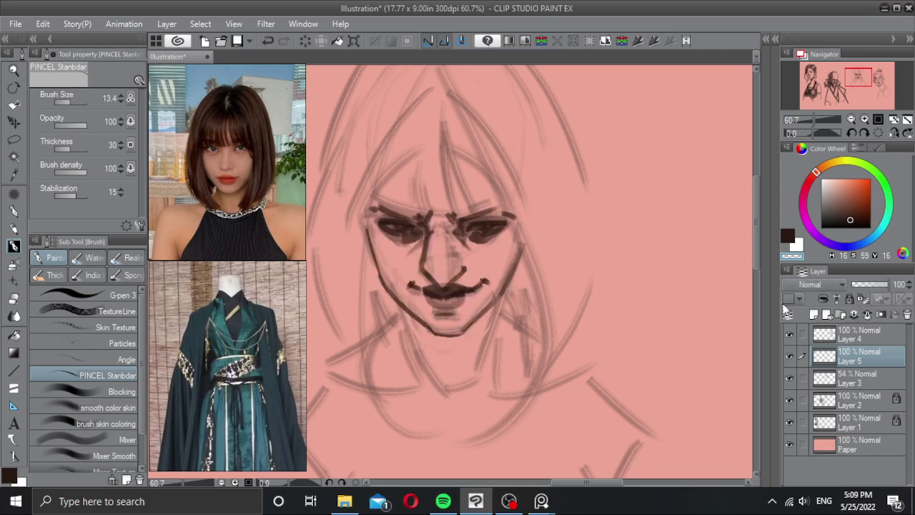
# Step: Rework the irises and lower eye shadows of both eyes with the brush size set to 13.0
pyautogui.moveTo(410, 239)
pyautogui.keyDown('ctrl'); pyautogui.keyDown('alt'); pyautogui.mouseDown()
pyautogui.moveTo(403, 230)
pyautogui.moveTo(417, 229)
pyautogui.mouseUp(); pyautogui.keyUp('alt'); pyautogui.keyUp('ctrl')
pyautogui.hotkey('ctrl', 'z')
pyautogui.moveTo(496, 227); pyautogui.dragTo(483, 228)
pyautogui.hotkey('ctrl', 'z')
pyautogui.moveTo(408, 232); pyautogui.dragTo(466, 226)
pyautogui.hotkey('ctrl', 'z')
pyautogui.moveTo(394, 227); pyautogui.dragTo(400, 229)
pyautogui.scroll(-4, 495, 234)
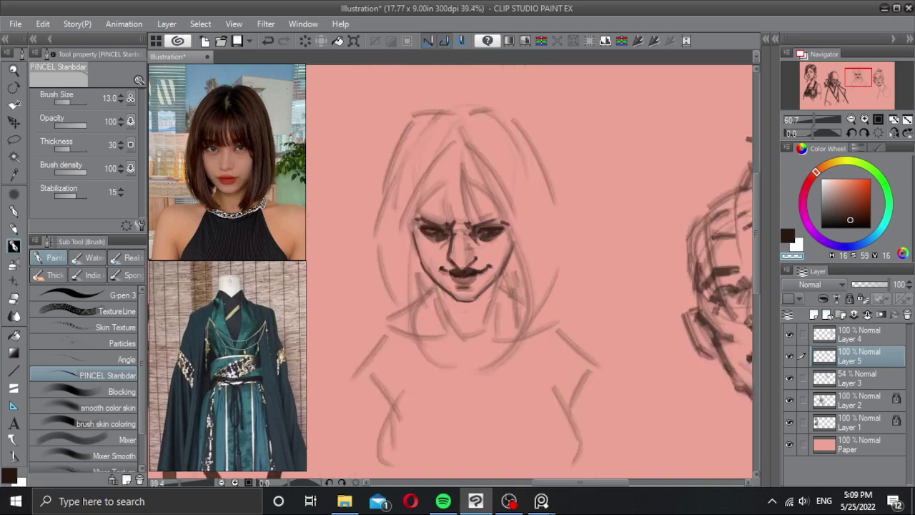
pyautogui.scroll(2, 500, 250)
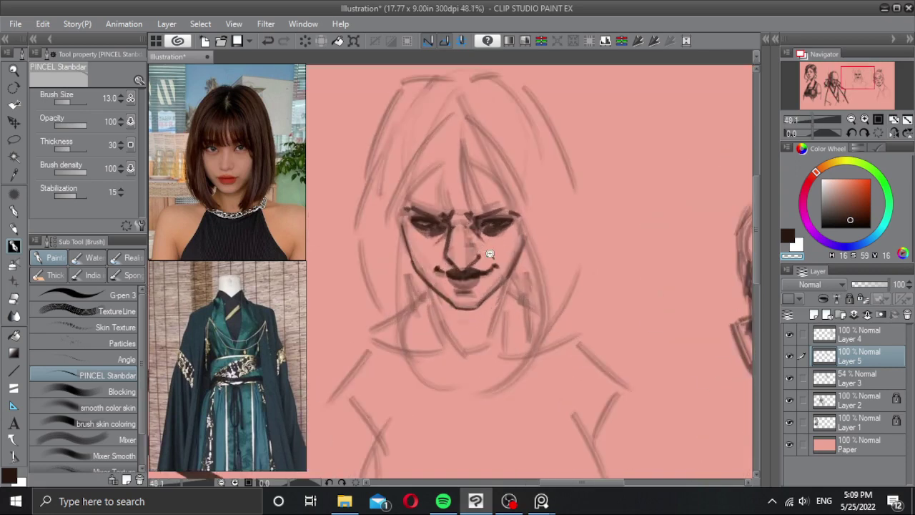
pyautogui.scroll(1, 472, 250)
# Step: Add a new layer, shade the nose from bridge to tip and cut back its lit side with brush size 19.9
pyautogui.hotkey('ctrl', 'shift', 'n')
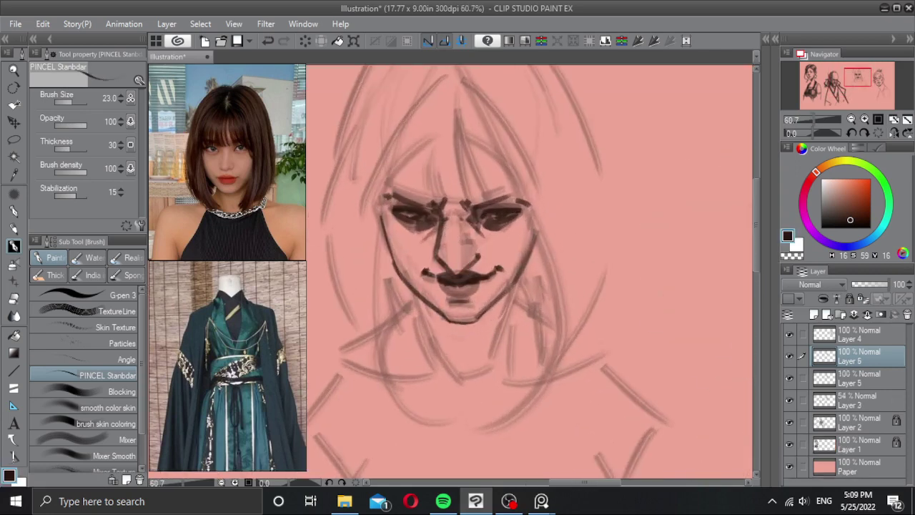
pyautogui.moveTo(446, 212); pyautogui.dragTo(451, 270)
pyautogui.hotkey('ctrl', 'z')
pyautogui.press(']')
pyautogui.press(']')
pyautogui.press(']')
pyautogui.press(']')
pyautogui.press(']')
pyautogui.moveTo(446, 212)
pyautogui.mouseDown()
pyautogui.moveTo(451, 256)
pyautogui.moveTo(459, 242)
pyautogui.moveTo(463, 251)
pyautogui.moveTo(463, 239)
pyautogui.moveTo(442, 252)
pyautogui.moveTo(452, 221)
pyautogui.moveTo(451, 261)
pyautogui.moveTo(457, 223)
pyautogui.mouseUp()
pyautogui.press('c')
pyautogui.hotkey('ctrl', 'z')
pyautogui.hotkey('ctrl', 'z')
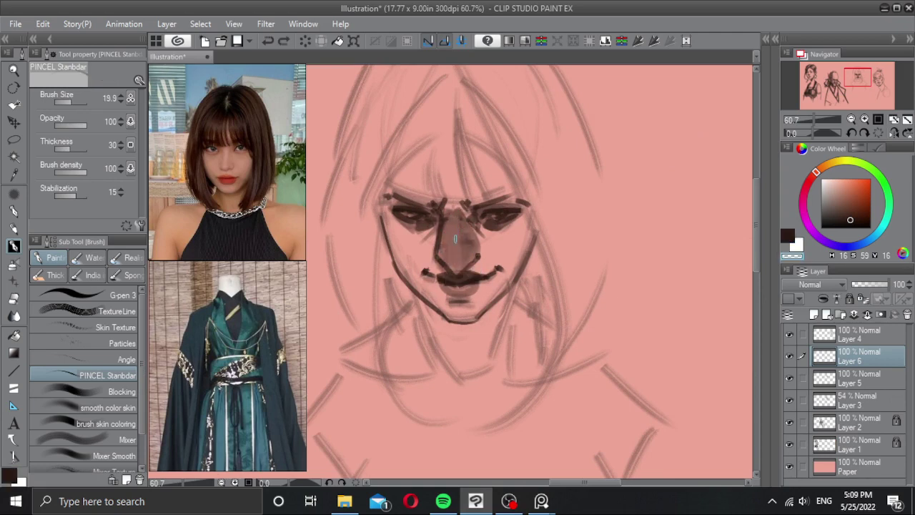
pyautogui.moveTo(455, 256); pyautogui.dragTo(452, 254)
pyautogui.moveTo(457, 206); pyautogui.dragTo(451, 254)
pyautogui.moveTo(451, 218)
pyautogui.mouseDown()
pyautogui.moveTo(450, 259)
pyautogui.moveTo(459, 233)
pyautogui.moveTo(462, 257)
pyautogui.moveTo(453, 234)
pyautogui.mouseUp()
# Step: Lower the nose shading layer's opacity to 59% and merge it into Layer 5
pyautogui.moveTo(889, 285); pyautogui.dragTo(872, 285)
pyautogui.scroll(-4, 496, 265)
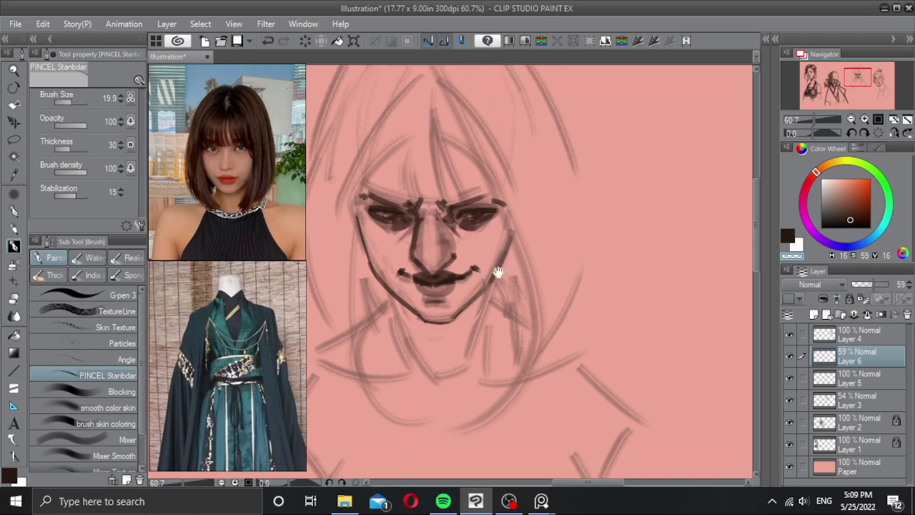
pyautogui.scroll(1, 483, 285)
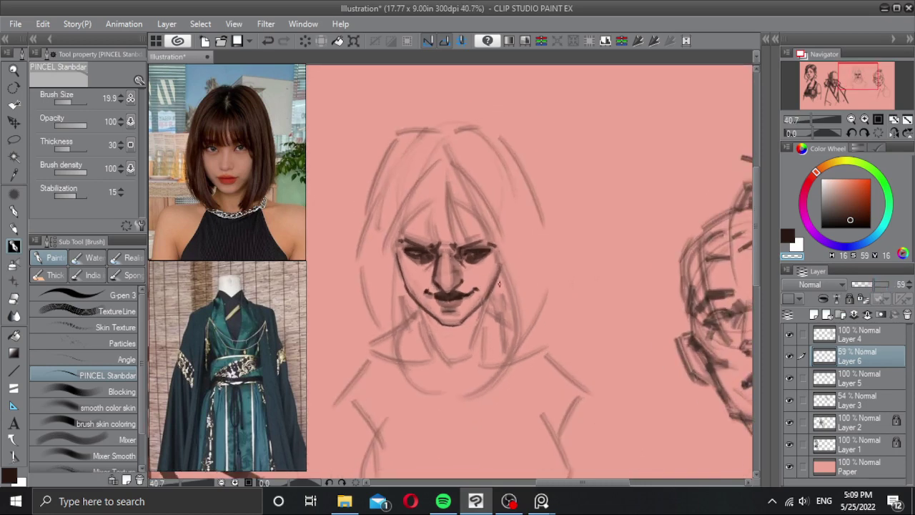
pyautogui.scroll(3, 469, 286)
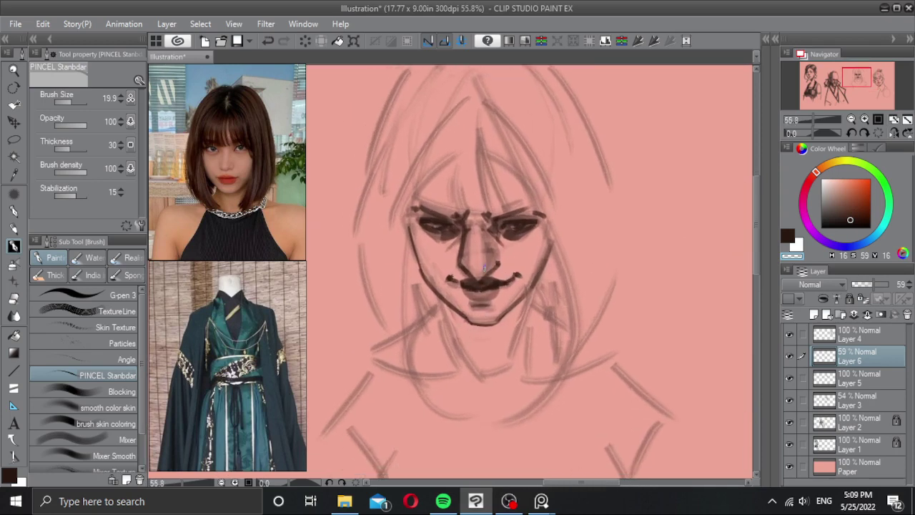
pyautogui.click(867, 315)
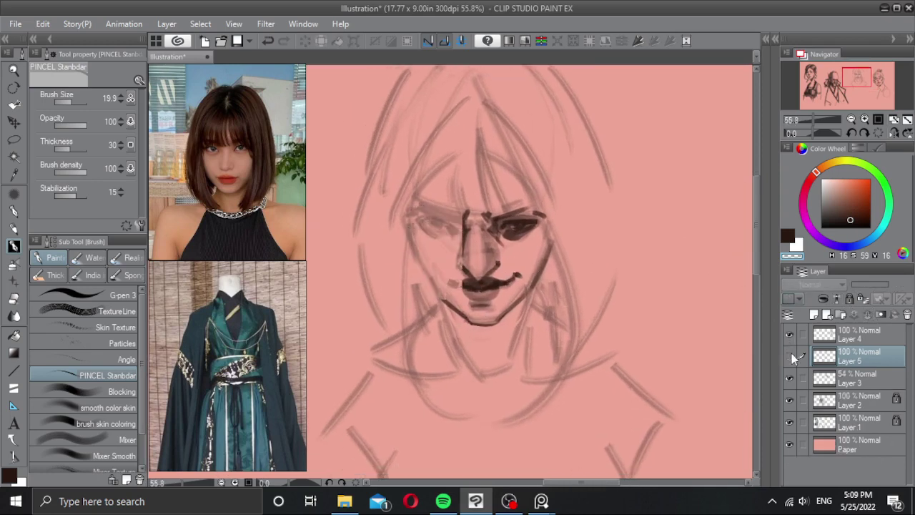
# Step: Retouch the corners of the mouth, alternating drawing and erasing strokes at brush size 19.9
pyautogui.press('c')
pyautogui.scroll(2, 439, 273)
pyautogui.moveTo(437, 273)
pyautogui.mouseDown()
pyautogui.moveTo(445, 273)
pyautogui.moveTo(431, 280)
pyautogui.mouseUp()
pyautogui.hotkey('ctrl', 'z')
pyautogui.press('c')
pyautogui.press('c')
pyautogui.hotkey('ctrl', 'z')
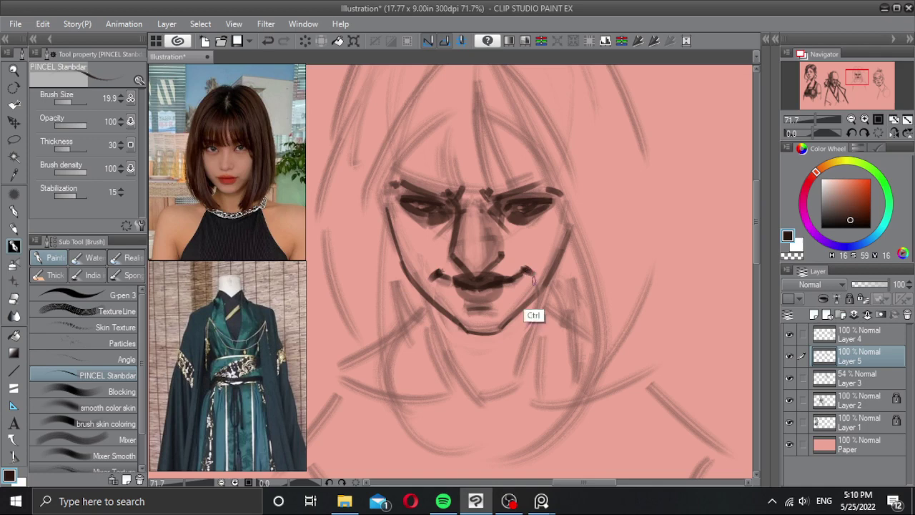
# Step: Compare the inked face with the underlying sketch by toggling Layer 5's visibility
pyautogui.scroll(-5, 531, 313)
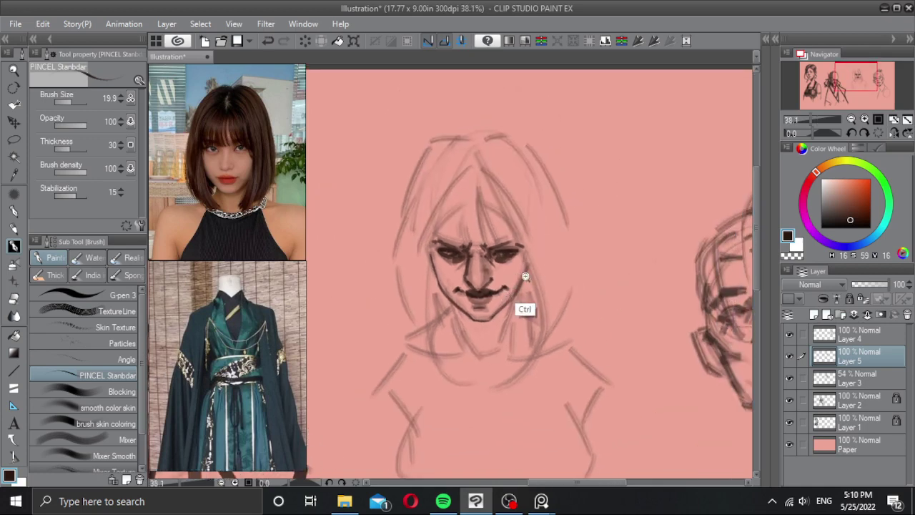
pyautogui.scroll(-2, 519, 284)
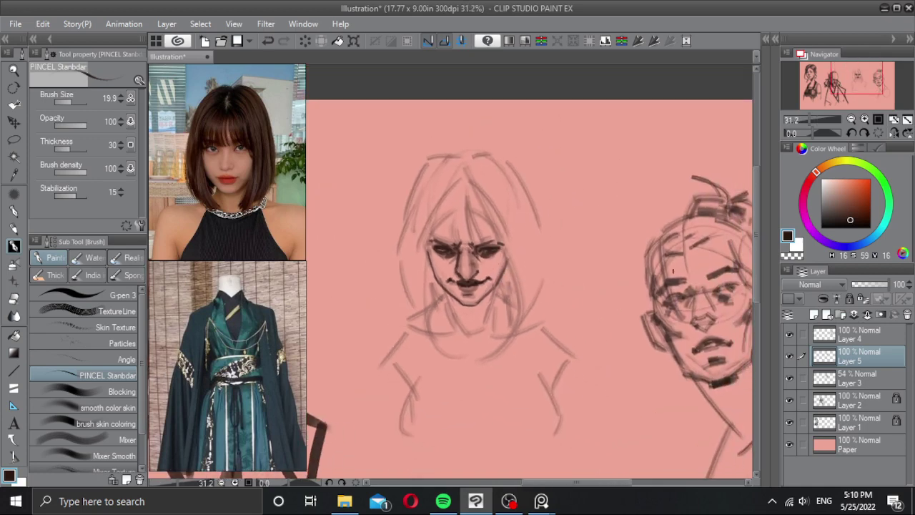
pyautogui.click(789, 355)
pyautogui.click(790, 355)
pyautogui.click(792, 355)
pyautogui.click(792, 356)
pyautogui.scroll(2, 447, 273)
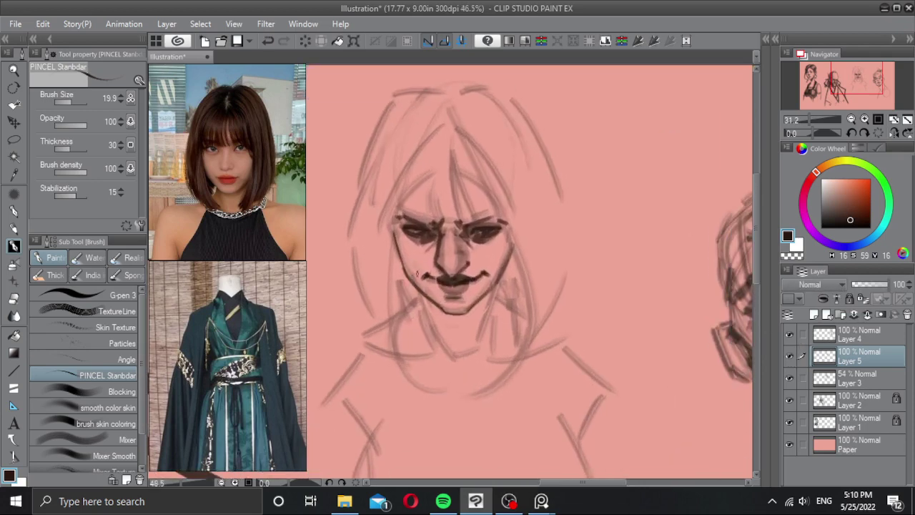
pyautogui.moveTo(393, 238); pyautogui.dragTo(432, 300)
pyautogui.hotkey('ctrl', 'z')
pyautogui.moveTo(390, 233); pyautogui.dragTo(425, 292)
pyautogui.hotkey('ctrl', 'z')
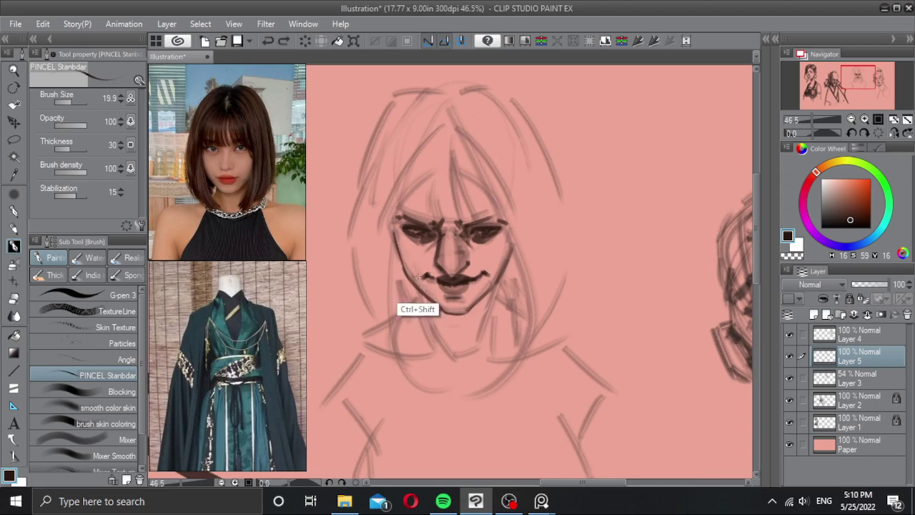
pyautogui.click(790, 356)
pyautogui.click(790, 356)
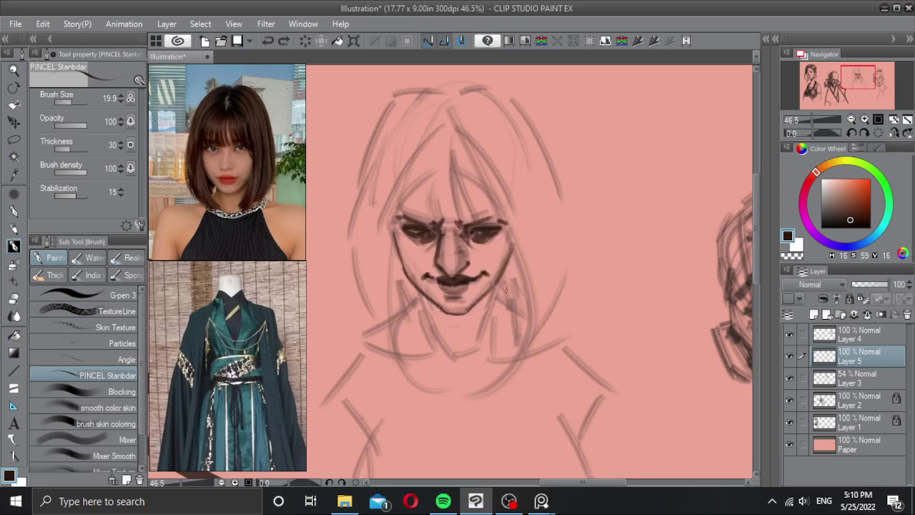
# Step: Add a new layer and shade the cheek and jaw on the viewer's left side of the face with brush size 39.7
pyautogui.hotkey('ctrl', 'shift', 'n')
pyautogui.moveTo(393, 237); pyautogui.dragTo(434, 306)
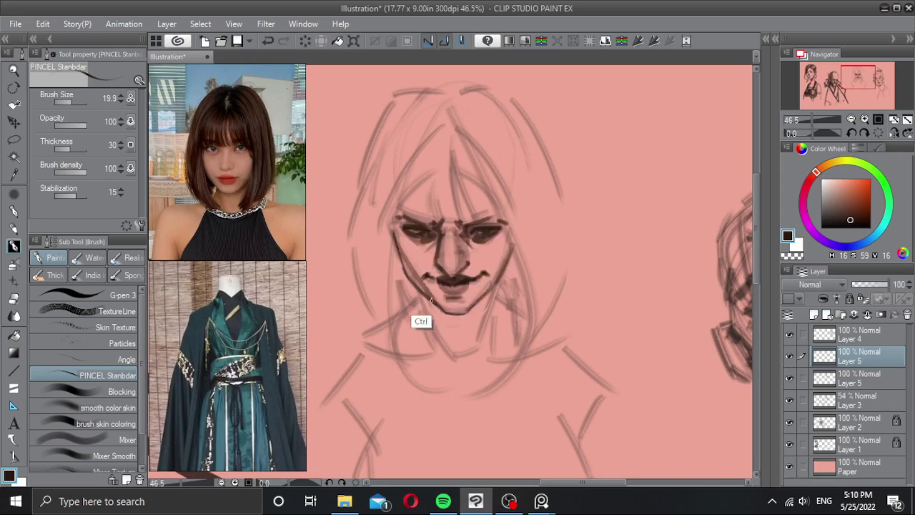
pyautogui.hotkey('ctrl', 'z')
pyautogui.press(']')
pyautogui.press(']')
pyautogui.moveTo(389, 232)
pyautogui.mouseDown()
pyautogui.moveTo(441, 307)
pyautogui.moveTo(433, 308)
pyautogui.moveTo(391, 237)
pyautogui.moveTo(468, 231)
pyautogui.moveTo(505, 268)
pyautogui.moveTo(510, 258)
pyautogui.moveTo(487, 262)
pyautogui.moveTo(394, 252)
pyautogui.mouseUp()
pyautogui.hotkey('ctrl', 'z')
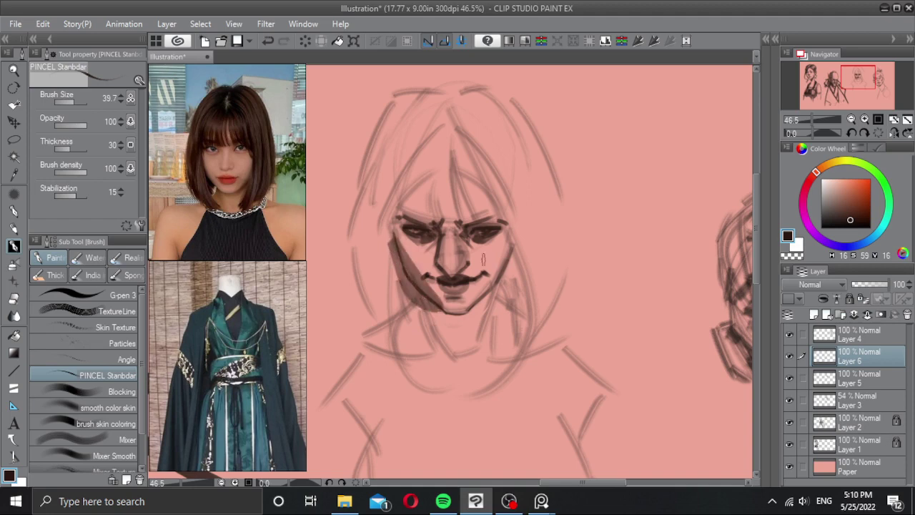
# Step: Shade the opposite cheek and jaw down to the chin to match the first side
pyautogui.moveTo(519, 242)
pyautogui.mouseDown()
pyautogui.moveTo(494, 282)
pyautogui.moveTo(445, 274)
pyautogui.moveTo(414, 291)
pyautogui.moveTo(466, 288)
pyautogui.moveTo(449, 308)
pyautogui.mouseUp()
pyautogui.hotkey('ctrl', 'z')
pyautogui.press('c')
pyautogui.hotkey('ctrl', 'z')
pyautogui.hotkey('ctrl', 'z')
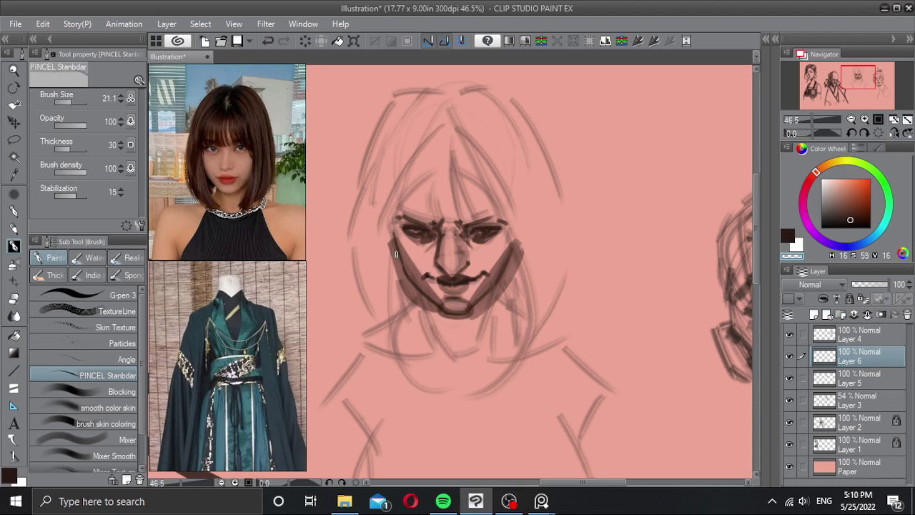
# Step: Erase the shading that spills outside the jawline and over the chin with brush size 21.1
pyautogui.moveTo(390, 240); pyautogui.dragTo(404, 295)
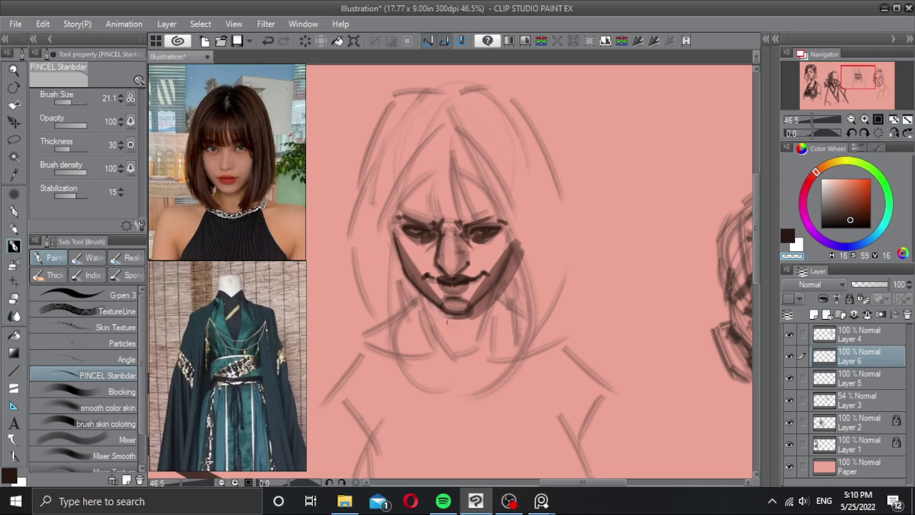
pyautogui.moveTo(447, 318)
pyautogui.mouseDown()
pyautogui.moveTo(497, 298)
pyautogui.moveTo(481, 310)
pyautogui.moveTo(500, 293)
pyautogui.mouseUp()
pyautogui.moveTo(521, 243); pyautogui.dragTo(496, 298)
pyautogui.moveTo(507, 285)
pyautogui.mouseDown()
pyautogui.moveTo(514, 252)
pyautogui.moveTo(520, 263)
pyautogui.mouseUp()
pyautogui.scroll(1, 463, 297)
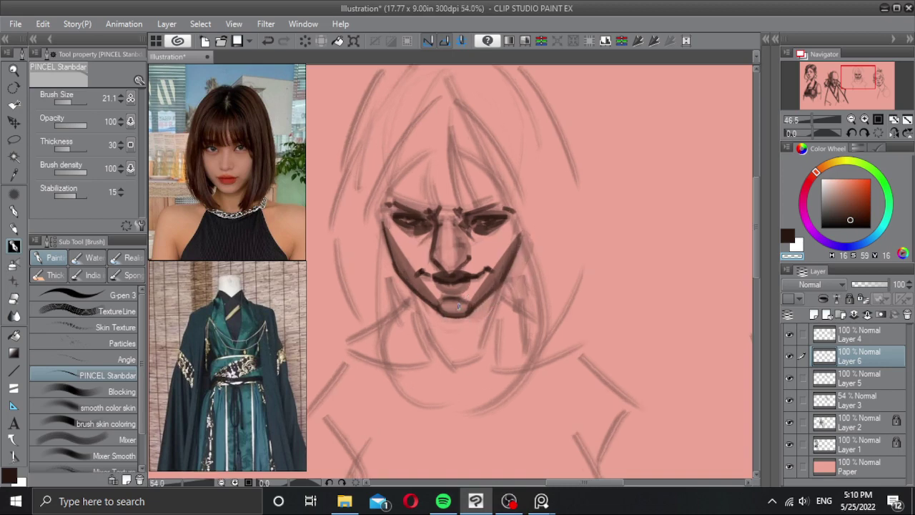
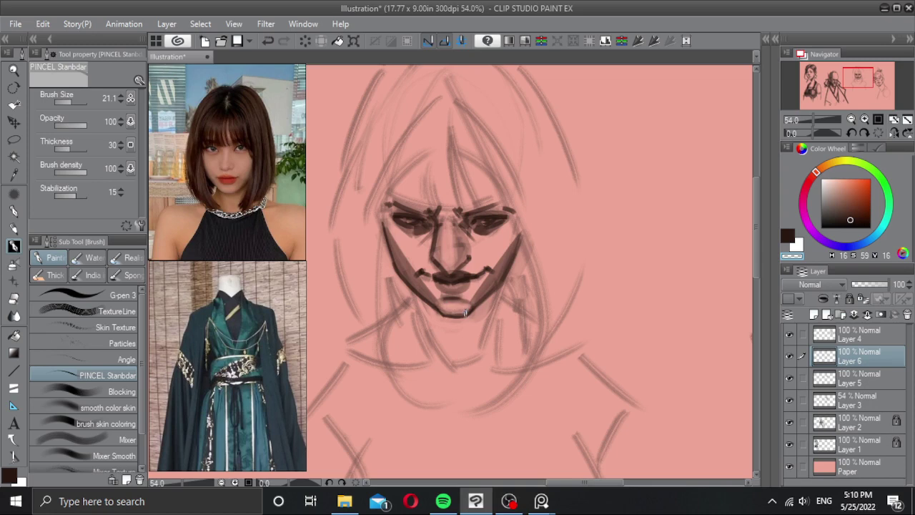
# Step: Retouch the shading around the mouth and cheeks, alternating erasing and drawing strokes, raising the brush size to 23.4
pyautogui.press('c')
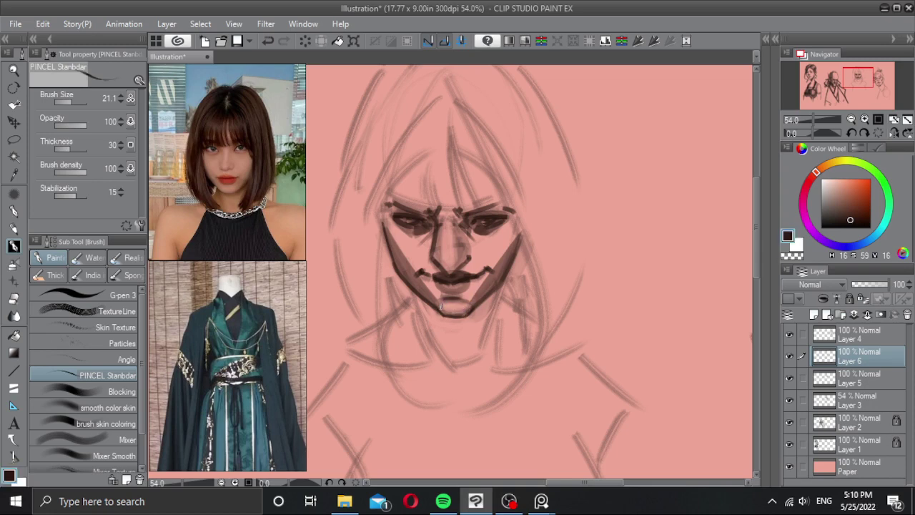
pyautogui.keyDown('alt'); pyautogui.click(450, 284); pyautogui.keyUp('alt')
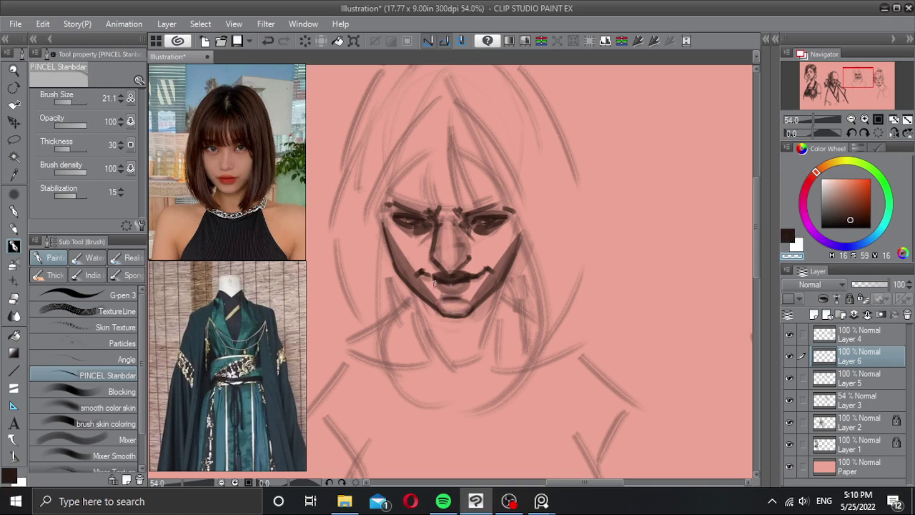
pyautogui.moveTo(442, 293)
pyautogui.mouseDown()
pyautogui.moveTo(439, 299)
pyautogui.moveTo(465, 298)
pyautogui.moveTo(482, 275)
pyautogui.moveTo(434, 236)
pyautogui.moveTo(410, 239)
pyautogui.mouseUp()
pyautogui.hotkey('ctrl', 'z')
pyautogui.press('c')
pyautogui.press(']')
pyautogui.hotkey('ctrl', 'z')
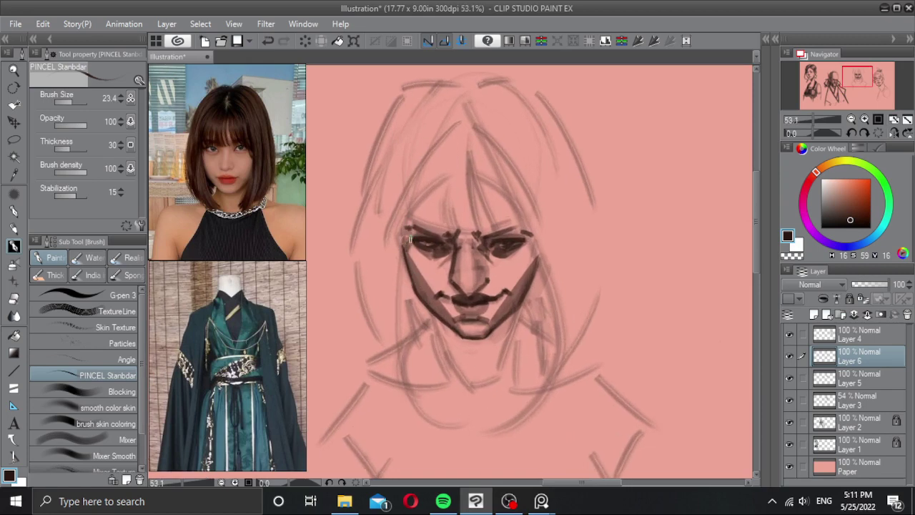
# Step: Compare the face with and without its jaw shading by toggling Layer 6's visibility
pyautogui.scroll(-3, 532, 247)
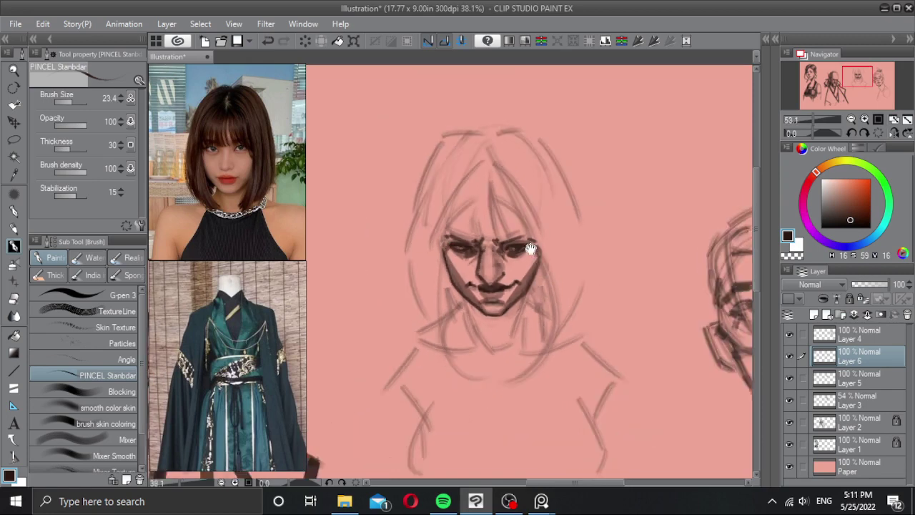
pyautogui.moveTo(517, 241)
pyautogui.mouseDown()
pyautogui.moveTo(523, 249)
pyautogui.moveTo(489, 254)
pyautogui.mouseUp()
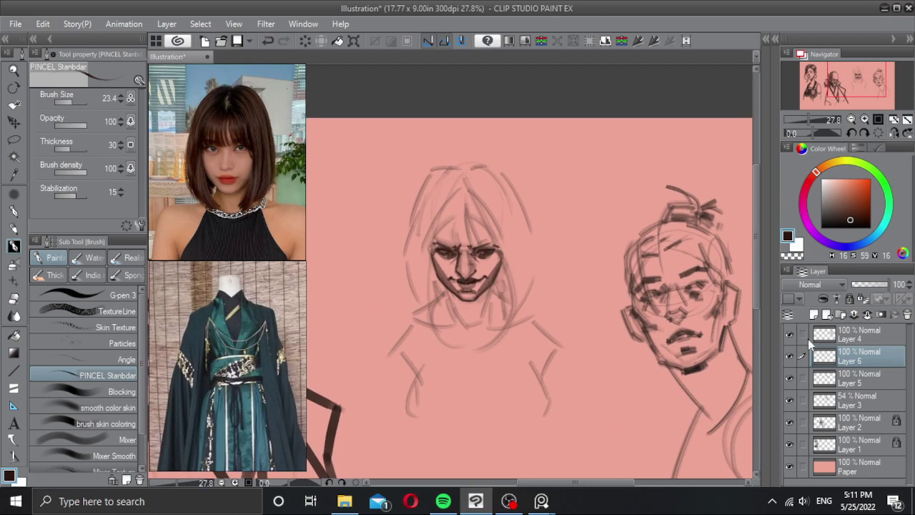
pyautogui.click(790, 355)
pyautogui.click(790, 355)
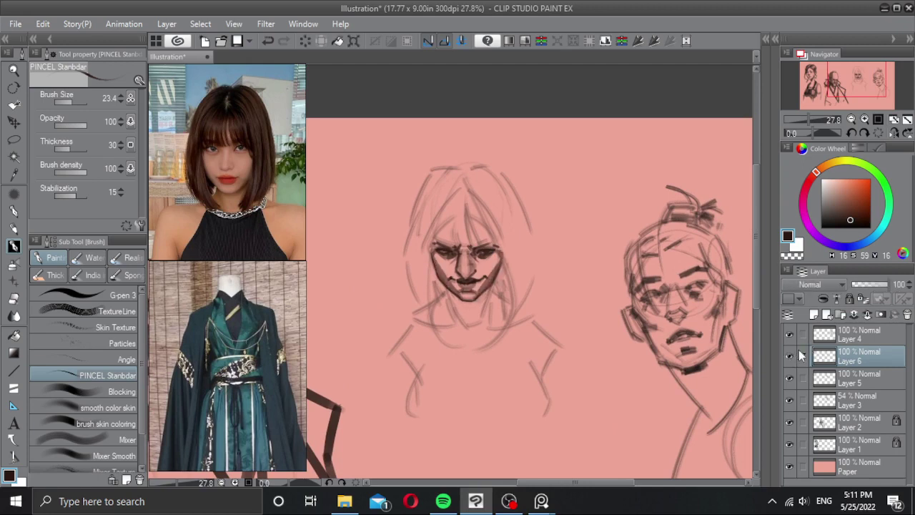
# Step: Add a new layer and ink the parting and the outer hair contour on the viewer's left side with brush size 20.8
pyautogui.click(815, 316)
pyautogui.moveTo(472, 234); pyautogui.dragTo(460, 236)
pyautogui.press('[')
pyautogui.press('[')
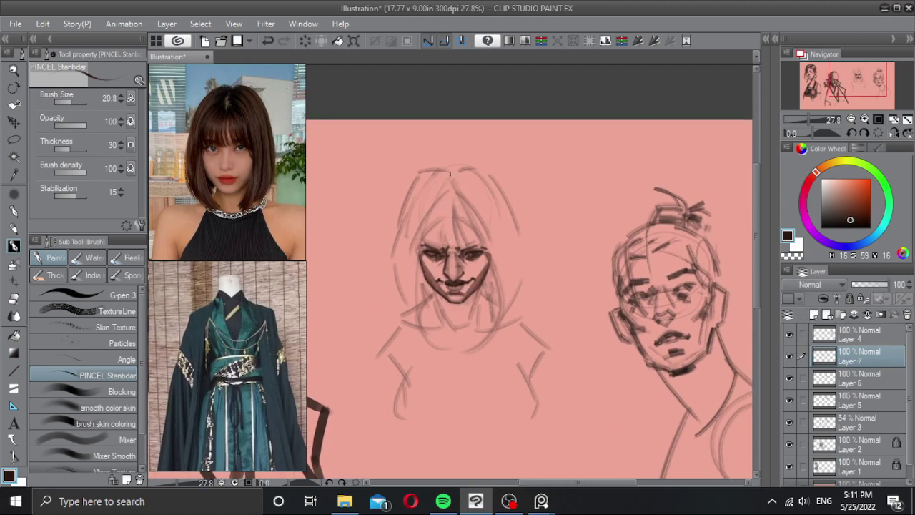
pyautogui.moveTo(451, 174)
pyautogui.mouseDown()
pyautogui.moveTo(432, 170)
pyautogui.moveTo(383, 261)
pyautogui.mouseUp()
pyautogui.hotkey('ctrl', 'z')
pyautogui.hotkey('ctrl', 'z')
pyautogui.moveTo(430, 168)
pyautogui.mouseDown()
pyautogui.moveTo(388, 252)
pyautogui.moveTo(417, 312)
pyautogui.mouseUp()
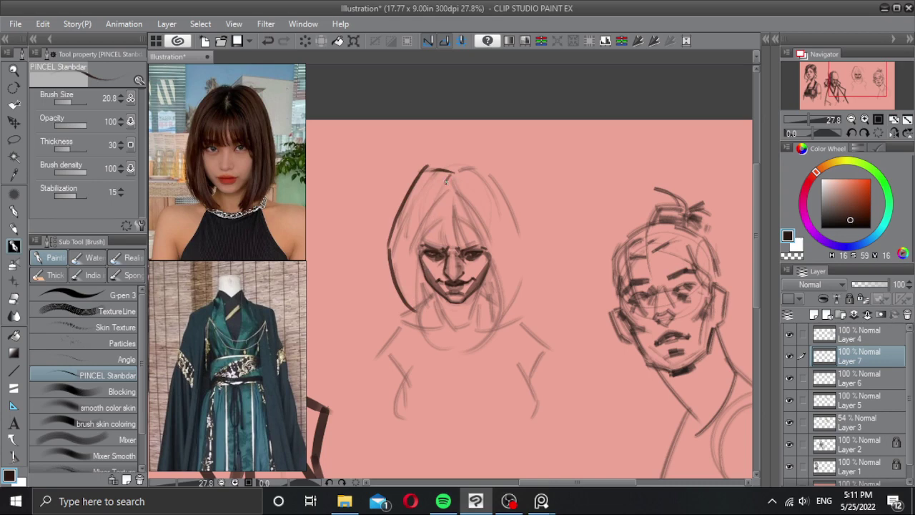
# Step: Ink the long inner hair strand running from the forehead past the cheek to the neck
pyautogui.moveTo(448, 197)
pyautogui.mouseDown()
pyautogui.moveTo(434, 217)
pyautogui.moveTo(420, 282)
pyautogui.mouseUp()
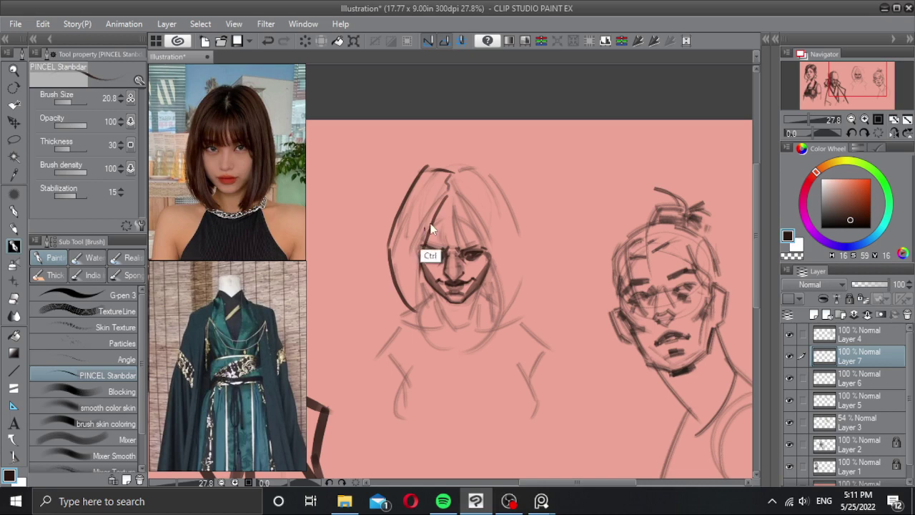
pyautogui.hotkey('ctrl', 'z')
pyautogui.moveTo(445, 198); pyautogui.dragTo(432, 322)
pyautogui.hotkey('ctrl', 'z')
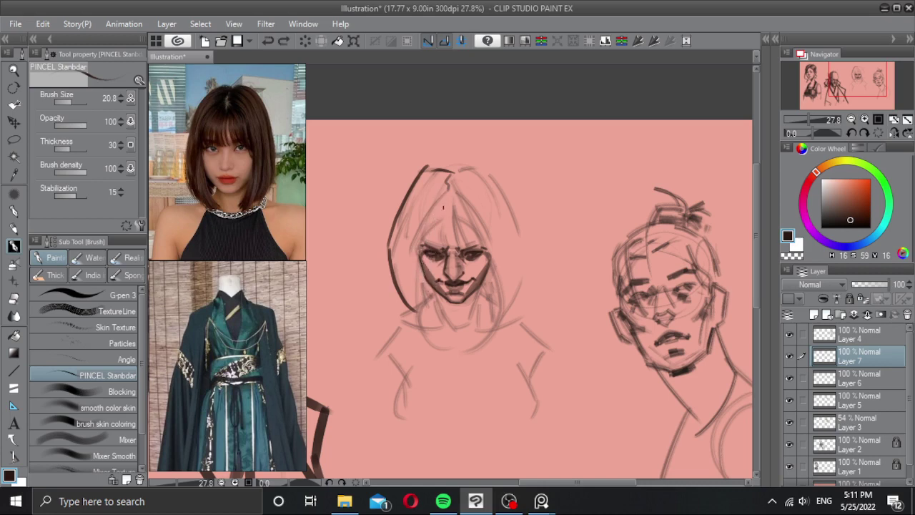
pyautogui.moveTo(442, 203); pyautogui.dragTo(432, 319)
pyautogui.hotkey('ctrl', 'z')
pyautogui.moveTo(447, 214); pyautogui.dragTo(443, 334)
# Step: Add a tapering lock inside the outer hair contour, running down to the hair ends above the shoulder
pyautogui.moveTo(408, 281); pyautogui.dragTo(423, 326)
pyautogui.hotkey('ctrl', 'z')
pyautogui.moveTo(409, 248); pyautogui.dragTo(428, 321)
pyautogui.hotkey('ctrl', 'z')
pyautogui.moveTo(422, 246); pyautogui.dragTo(402, 328)
pyautogui.hotkey('ctrl', 'z')
pyautogui.moveTo(422, 246); pyautogui.dragTo(405, 330)
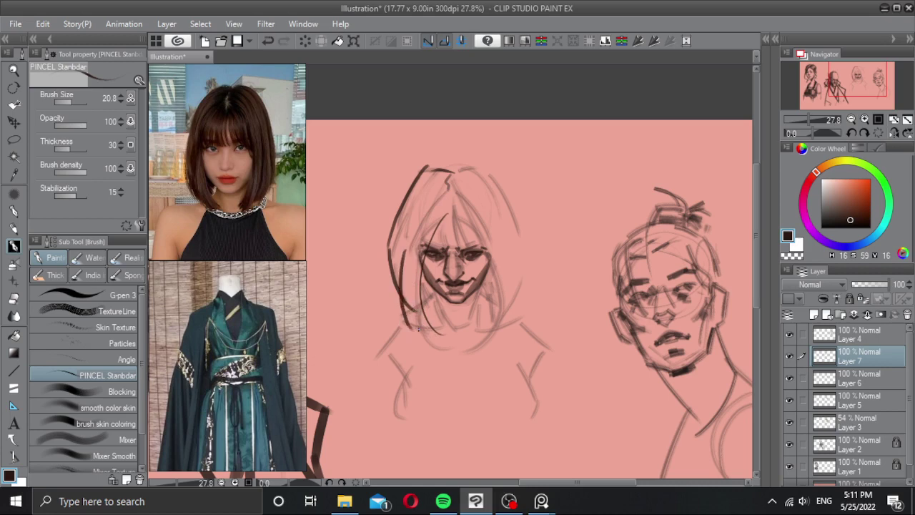
# Step: Draw and clean up the pointed hair tips between the outer lock and the inner face strand
pyautogui.moveTo(415, 292); pyautogui.dragTo(416, 324)
pyautogui.hotkey('ctrl', 'z')
pyautogui.moveTo(413, 290)
pyautogui.mouseDown()
pyautogui.moveTo(428, 333)
pyautogui.moveTo(445, 325)
pyautogui.mouseUp()
pyautogui.hotkey('ctrl', 'z')
pyautogui.press('c')
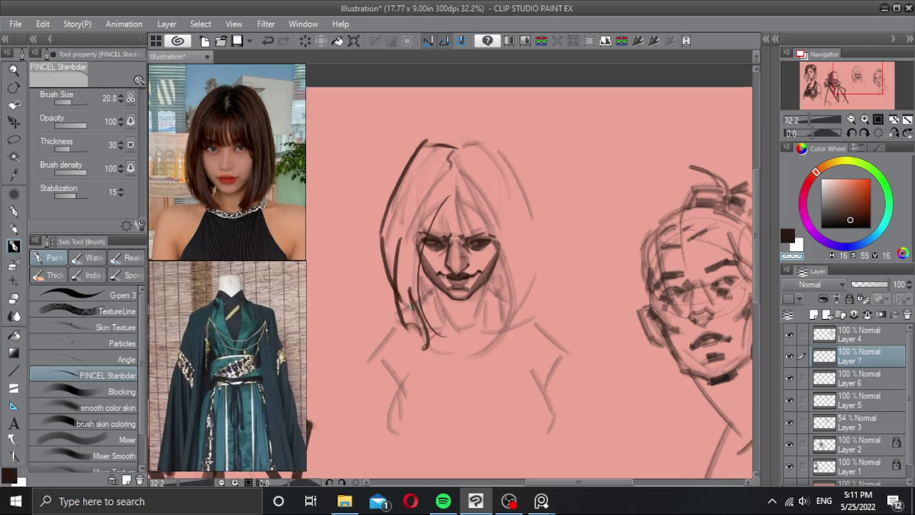
pyautogui.press('c')
pyautogui.moveTo(395, 223); pyautogui.dragTo(409, 239)
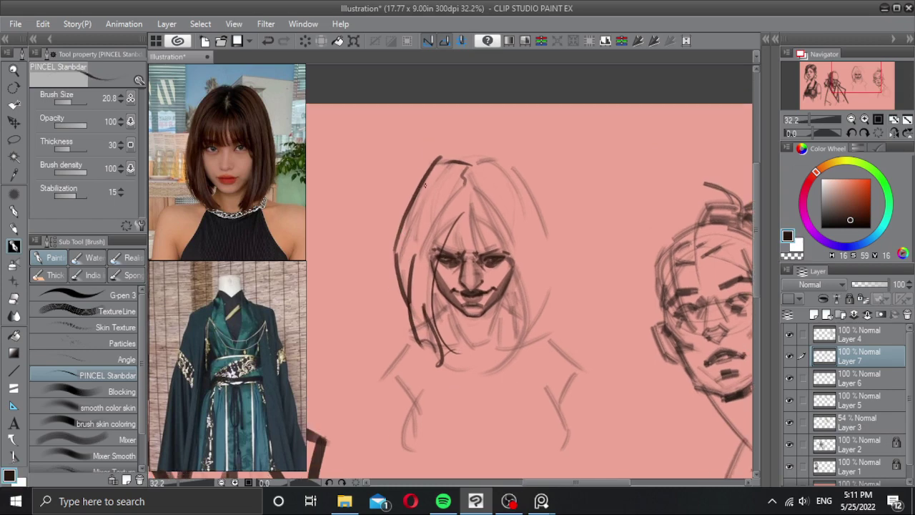
# Step: Draw loose flyaway strands sweeping from the parting out past the hair contour on the viewer's left
pyautogui.moveTo(426, 185); pyautogui.dragTo(372, 277)
pyautogui.hotkey('ctrl', 'z')
pyautogui.moveTo(444, 168)
pyautogui.mouseDown()
pyautogui.moveTo(389, 277)
pyautogui.moveTo(380, 227)
pyautogui.moveTo(375, 243)
pyautogui.mouseUp()
pyautogui.hotkey('ctrl', 'z')
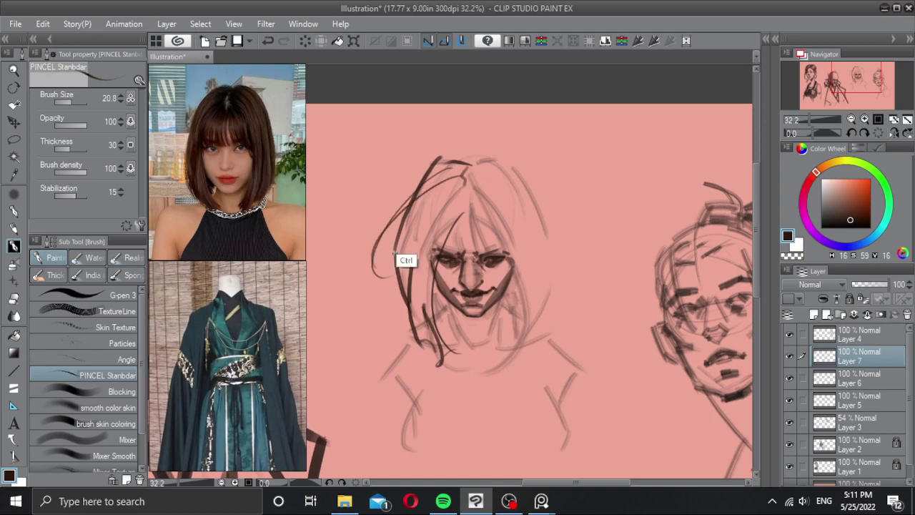
pyautogui.hotkey('ctrl', 'z')
pyautogui.moveTo(454, 177); pyautogui.dragTo(378, 273)
pyautogui.hotkey('ctrl', 'z')
pyautogui.moveTo(454, 186)
pyautogui.mouseDown()
pyautogui.moveTo(379, 281)
pyautogui.moveTo(390, 281)
pyautogui.mouseUp()
pyautogui.hotkey('ctrl', 'z')
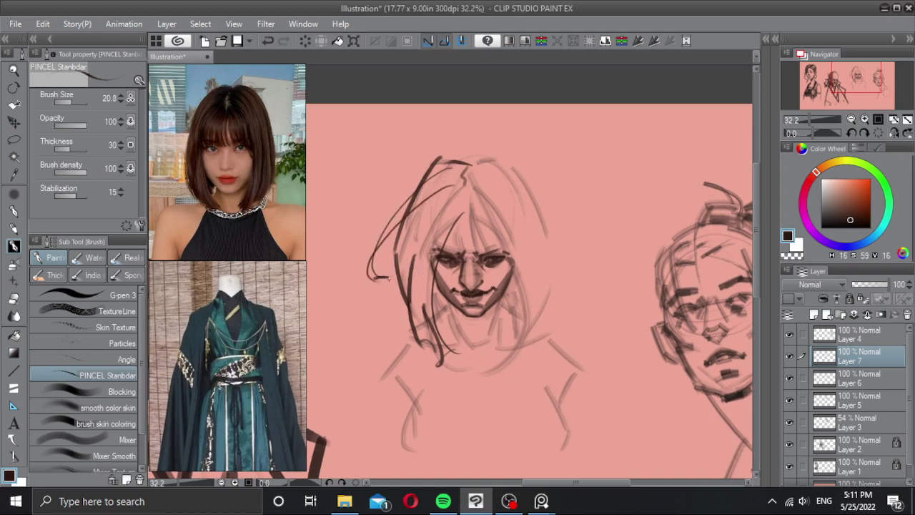
# Step: Tidy the flyaway strands and ink the top of the hair on the other side of the parting
pyautogui.moveTo(485, 221); pyautogui.dragTo(472, 219)
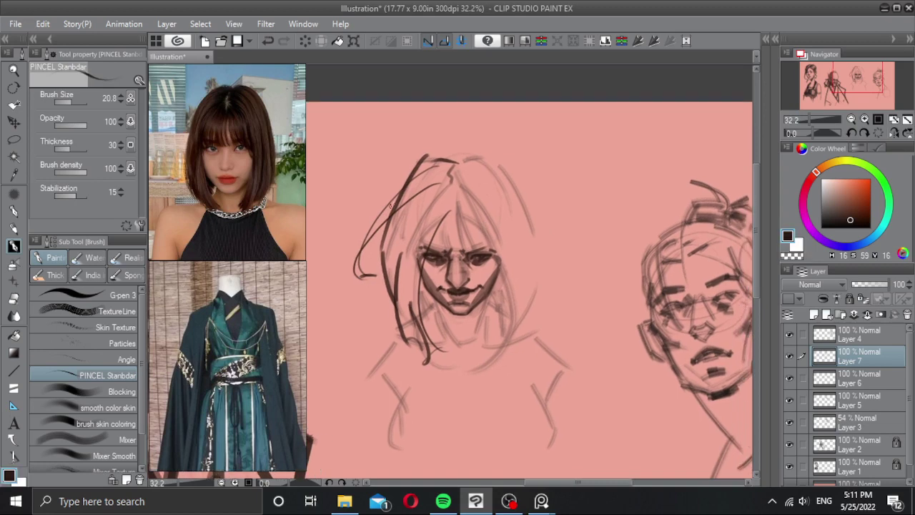
pyautogui.moveTo(410, 188); pyautogui.dragTo(390, 207)
pyautogui.hotkey('ctrl', 'z')
pyautogui.press('c')
pyautogui.press('c')
pyautogui.moveTo(461, 162); pyautogui.dragTo(480, 155)
# Step: Ink a long fringe strand falling from the forehead across the face and continuing beside the chin
pyautogui.moveTo(499, 220)
pyautogui.mouseDown()
pyautogui.moveTo(498, 202)
pyautogui.moveTo(447, 231)
pyautogui.moveTo(447, 214)
pyautogui.moveTo(469, 291)
pyautogui.mouseUp()
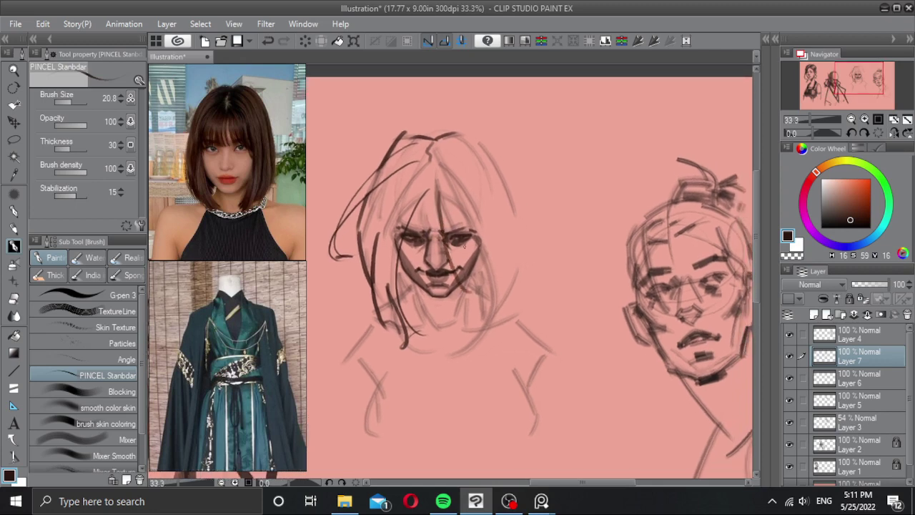
pyautogui.hotkey('ctrl', 'z')
pyautogui.moveTo(433, 190); pyautogui.dragTo(477, 309)
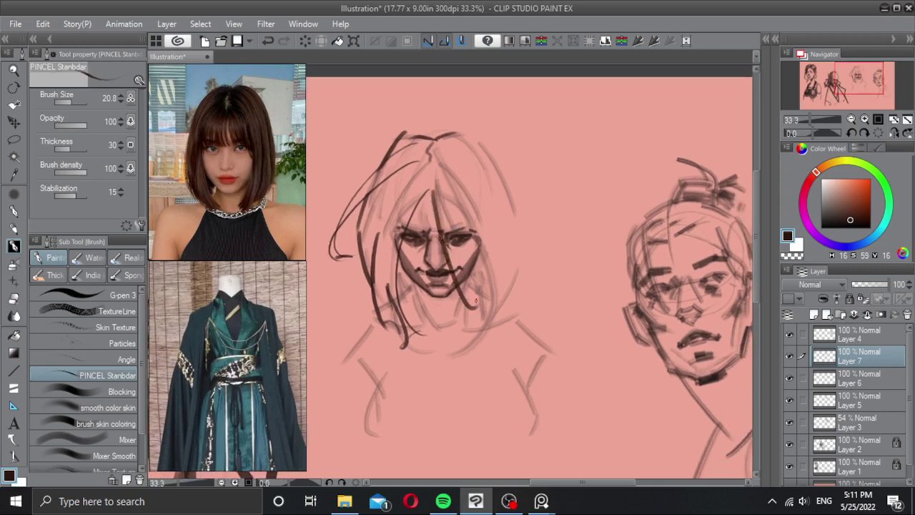
pyautogui.hotkey('ctrl', 'z')
pyautogui.moveTo(431, 190); pyautogui.dragTo(485, 313)
pyautogui.hotkey('ctrl', 'z')
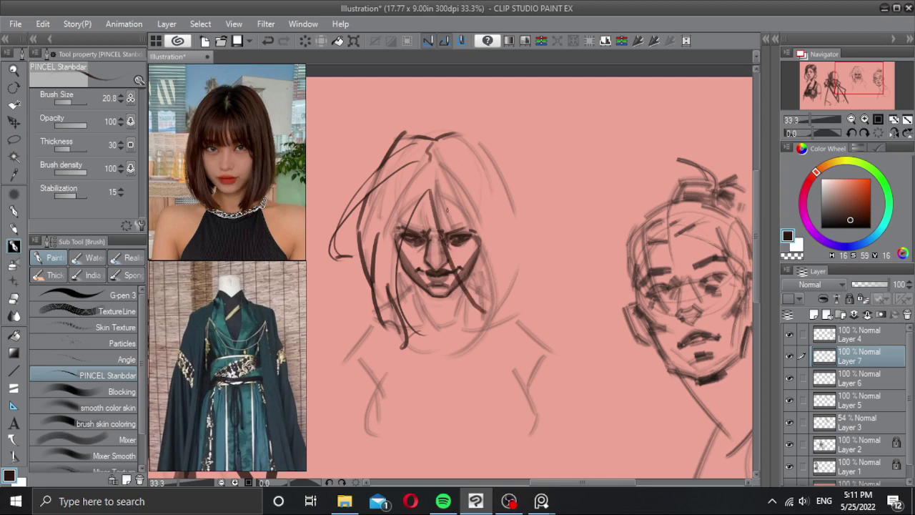
# Step: Ink the central fringe strands from the parting down to the brows
pyautogui.moveTo(430, 163); pyautogui.dragTo(433, 214)
pyautogui.hotkey('ctrl', 'z')
pyautogui.moveTo(430, 162); pyautogui.dragTo(434, 210)
pyautogui.moveTo(429, 172); pyautogui.dragTo(416, 249)
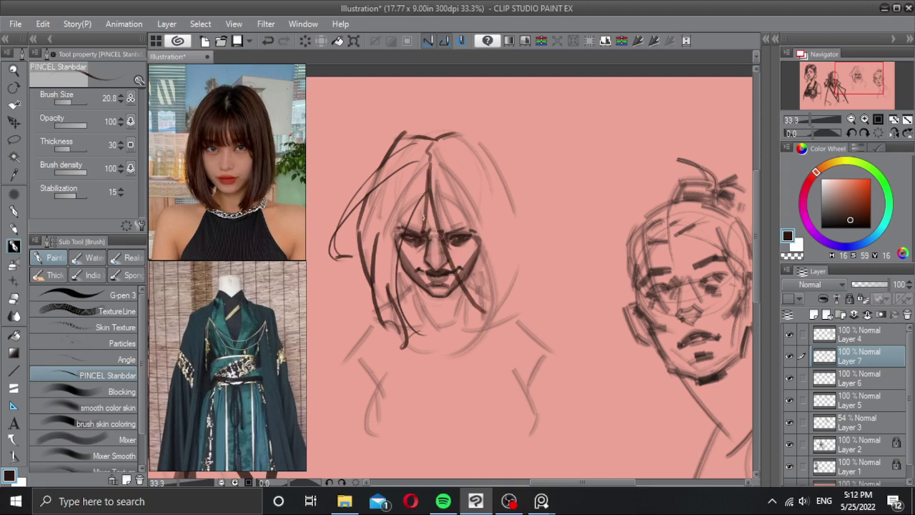
pyautogui.hotkey('ctrl', 'z')
pyautogui.moveTo(433, 180); pyautogui.dragTo(419, 256)
pyautogui.hotkey('ctrl', 'z')
pyautogui.moveTo(429, 171); pyautogui.dragTo(435, 223)
# Step: Ink the long strand framing the viewer's right side of the face, curving from the forehead down to the neck
pyautogui.moveTo(443, 183)
pyautogui.mouseDown()
pyautogui.moveTo(483, 323)
pyautogui.moveTo(472, 350)
pyautogui.mouseUp()
pyautogui.hotkey('ctrl', 'z')
pyautogui.hotkey('ctrl', 'z')
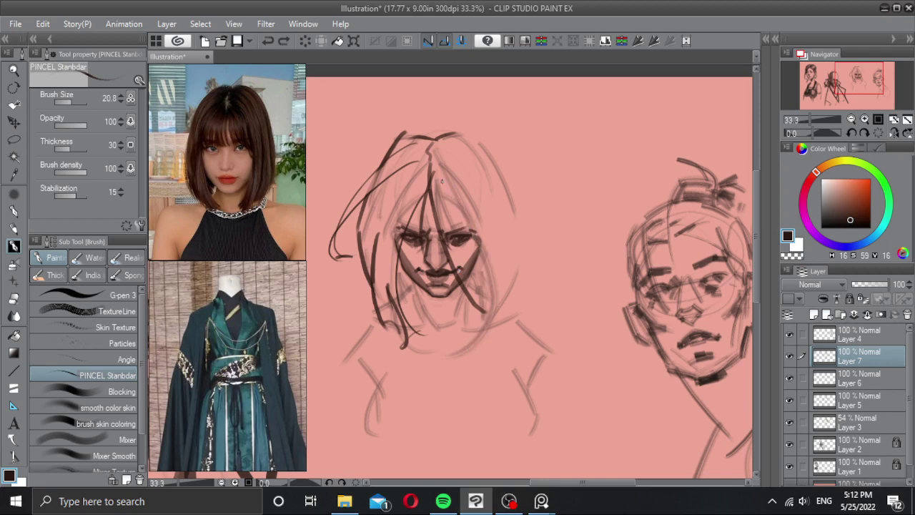
pyautogui.moveTo(441, 179)
pyautogui.mouseDown()
pyautogui.moveTo(471, 358)
pyautogui.moveTo(516, 272)
pyautogui.mouseUp()
pyautogui.hotkey('ctrl', 'z')
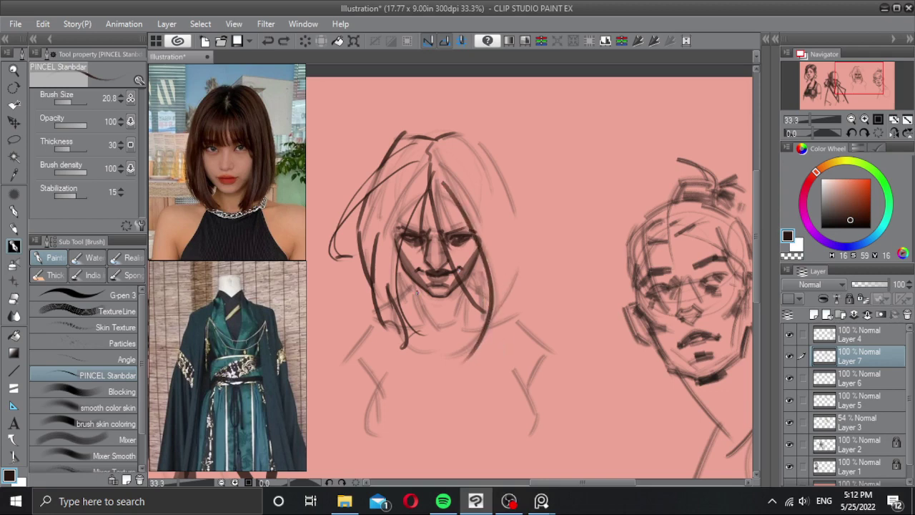
# Step: Fill dark hair shadows between the face-framing strands and both sides of the jaw
pyautogui.moveTo(407, 278); pyautogui.dragTo(404, 294)
pyautogui.hotkey('ctrl', 'z')
pyautogui.moveTo(402, 258); pyautogui.dragTo(399, 291)
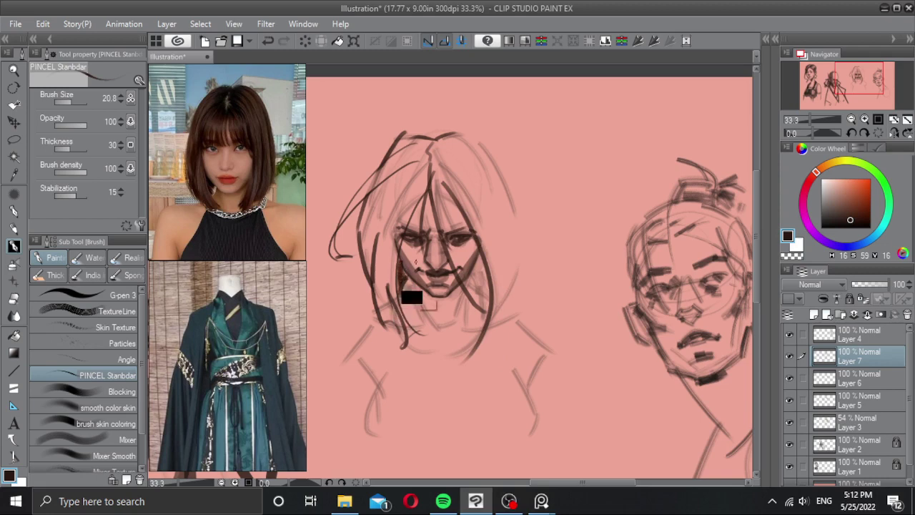
pyautogui.hotkey('ctrl', 'z')
pyautogui.moveTo(402, 257); pyautogui.dragTo(399, 289)
pyautogui.moveTo(476, 269)
pyautogui.mouseDown()
pyautogui.moveTo(486, 288)
pyautogui.moveTo(480, 253)
pyautogui.mouseUp()
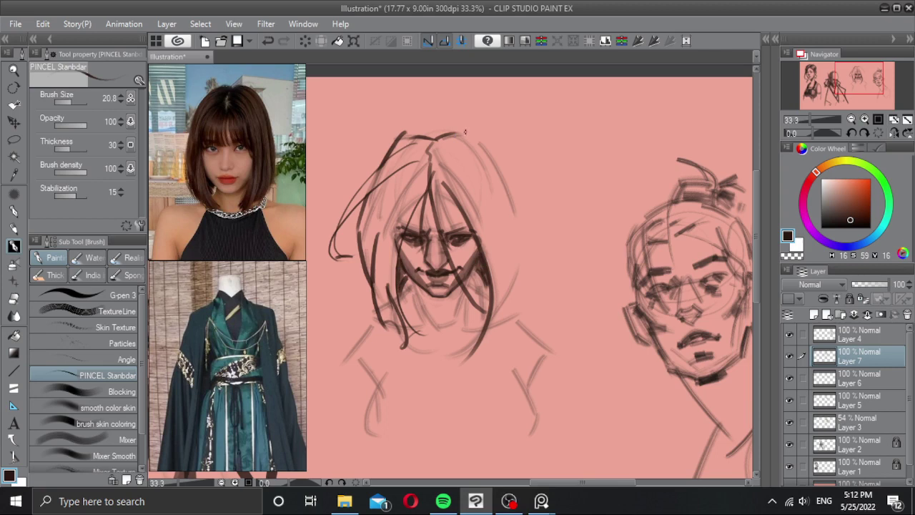
# Step: Ink the outer hair contour on the viewer's right side from the crown down to cheek level
pyautogui.moveTo(464, 131); pyautogui.dragTo(513, 202)
pyautogui.hotkey('ctrl', 'z')
pyautogui.moveTo(466, 131)
pyautogui.mouseDown()
pyautogui.moveTo(510, 206)
pyautogui.moveTo(488, 332)
pyautogui.mouseUp()
pyautogui.hotkey('ctrl', 'z')
pyautogui.moveTo(513, 282); pyautogui.dragTo(488, 324)
pyautogui.hotkey('ctrl', 'z')
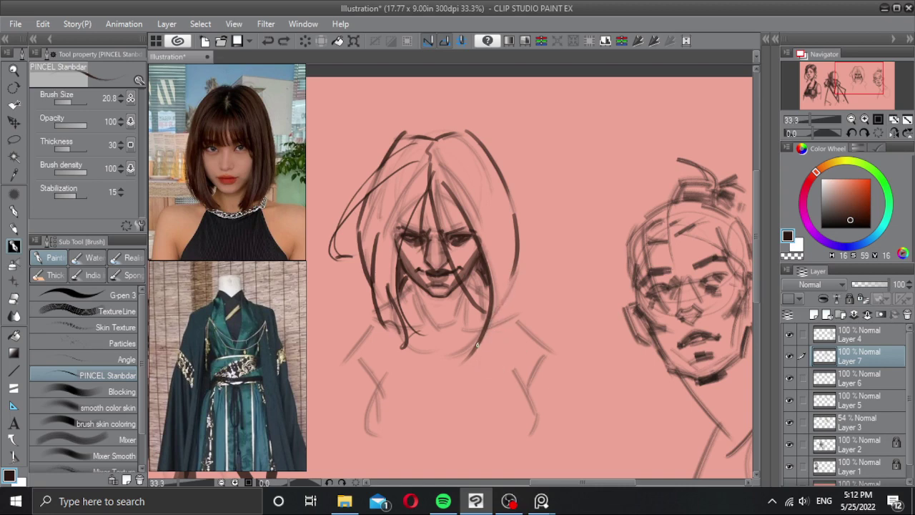
# Step: Reinforce the tip of the face-framing strand on the viewer's right, tapering it from the neck down to the shoulder
pyautogui.moveTo(512, 277); pyautogui.dragTo(477, 350)
pyautogui.moveTo(513, 276)
pyautogui.mouseDown()
pyautogui.moveTo(513, 297)
pyautogui.moveTo(472, 356)
pyautogui.moveTo(502, 301)
pyautogui.mouseUp()
pyautogui.press('c')
pyautogui.hotkey('ctrl', 'z')
pyautogui.hotkey('ctrl', 'z')
pyautogui.press('c')
pyautogui.moveTo(514, 241); pyautogui.dragTo(505, 318)
pyautogui.hotkey('ctrl', 'z')
pyautogui.moveTo(513, 246); pyautogui.dragTo(503, 321)
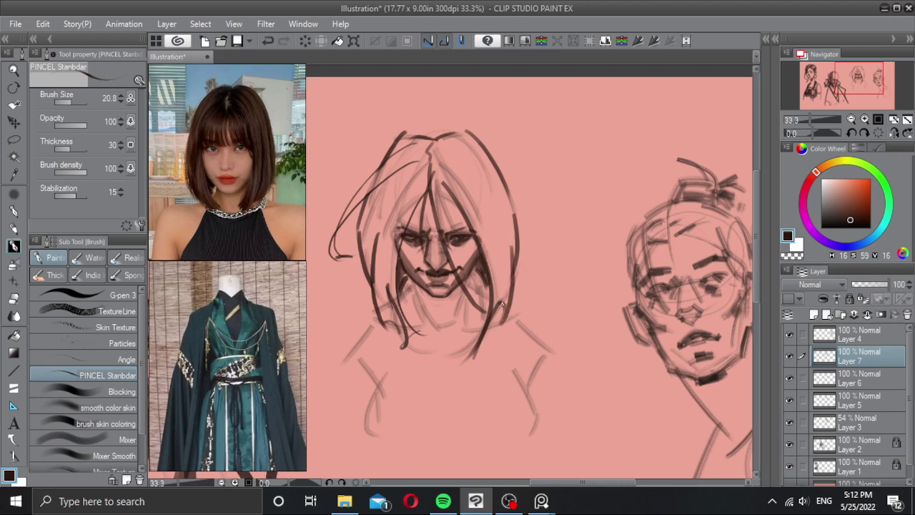
pyautogui.hotkey('ctrl', 'z')
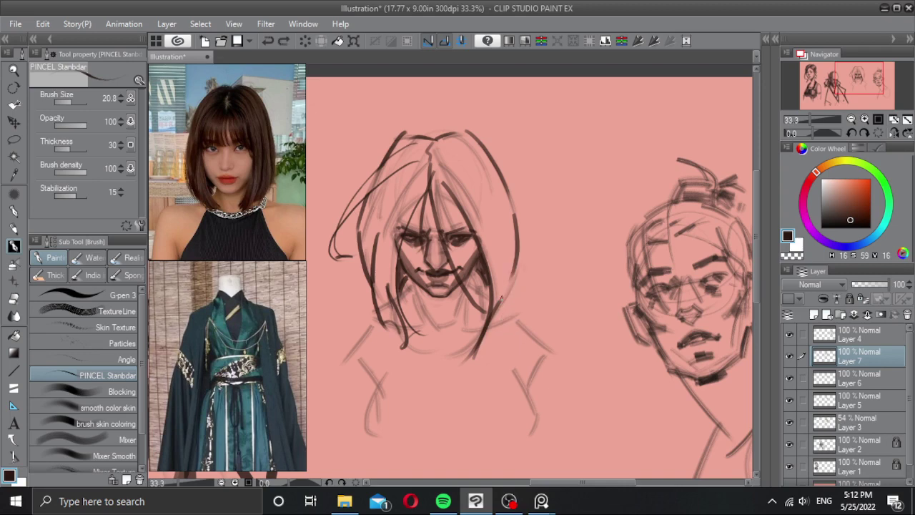
# Step: Try to ink an outward flick at the lower end of the outer hair contour on the viewer's right
pyautogui.moveTo(515, 264); pyautogui.dragTo(505, 303)
pyautogui.hotkey('ctrl', 'z')
pyautogui.moveTo(516, 259); pyautogui.dragTo(524, 291)
pyautogui.moveTo(368, 275); pyautogui.dragTo(358, 288)
pyautogui.hotkey('ctrl', 'z')
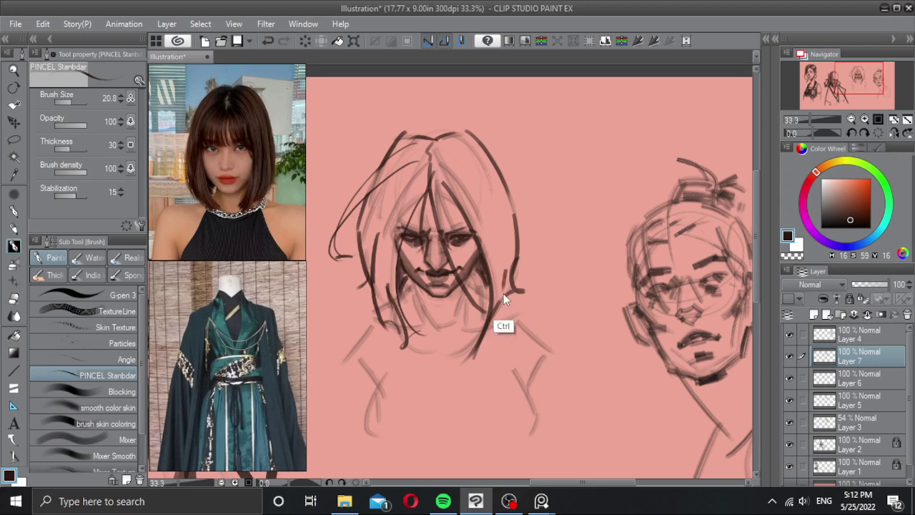
# Step: Ink the long inner strand on the viewer's right from forehead level down to the shoulder
pyautogui.moveTo(486, 183); pyautogui.dragTo(506, 259)
pyautogui.hotkey('ctrl', 'z')
pyautogui.moveTo(489, 183); pyautogui.dragTo(505, 250)
pyautogui.hotkey('ctrl', 'z')
pyautogui.hotkey('ctrl', 'z')
pyautogui.hotkey('ctrl', 'z')
pyautogui.hotkey('ctrl', 'z')
pyautogui.moveTo(490, 185); pyautogui.dragTo(507, 325)
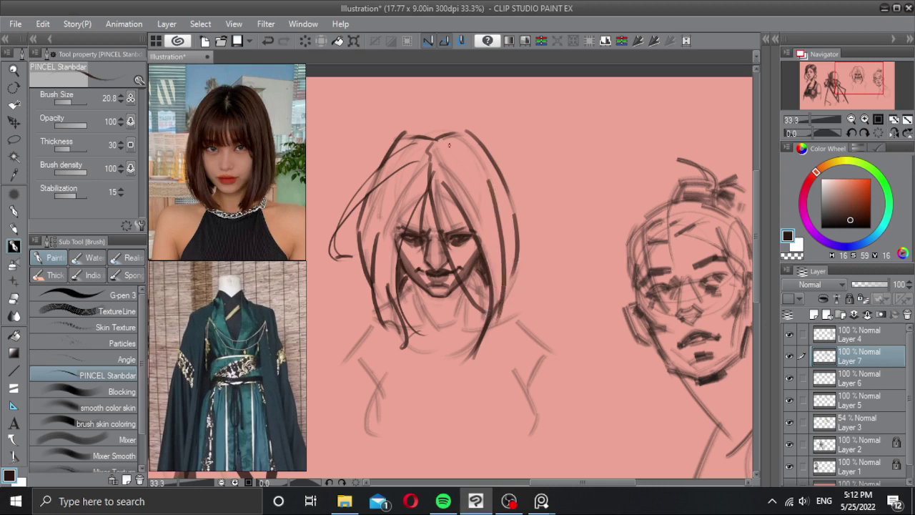
# Step: Ink a thin strand from near the crown down to cheek level on the viewer's right, inside the outer hair contour
pyautogui.moveTo(449, 146)
pyautogui.mouseDown()
pyautogui.moveTo(487, 205)
pyautogui.moveTo(512, 300)
pyautogui.moveTo(490, 182)
pyautogui.moveTo(505, 273)
pyautogui.mouseUp()
pyautogui.hotkey('ctrl', 'z')
pyautogui.press('c')
pyautogui.press('c')
pyautogui.moveTo(468, 168); pyautogui.dragTo(506, 266)
pyautogui.press('c')
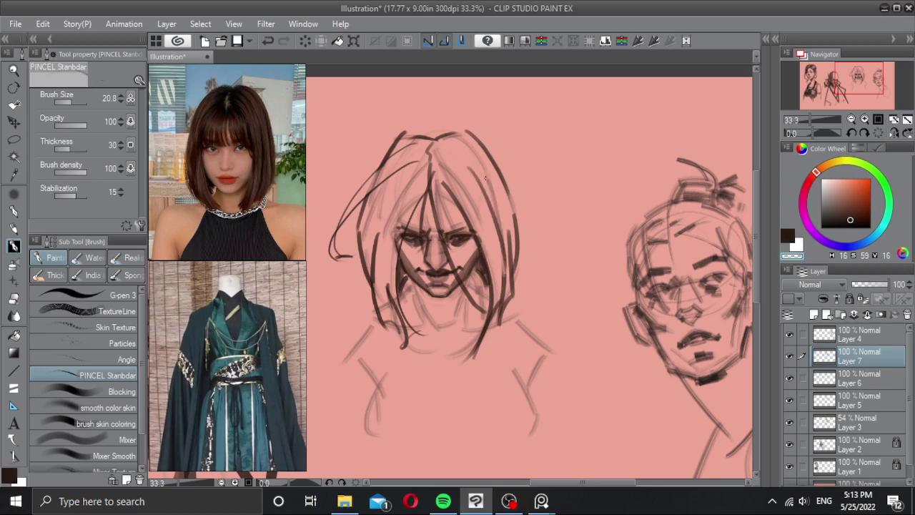
pyautogui.moveTo(500, 229)
pyautogui.mouseDown()
pyautogui.moveTo(489, 182)
pyautogui.moveTo(496, 265)
pyautogui.mouseUp()
pyautogui.press('c')
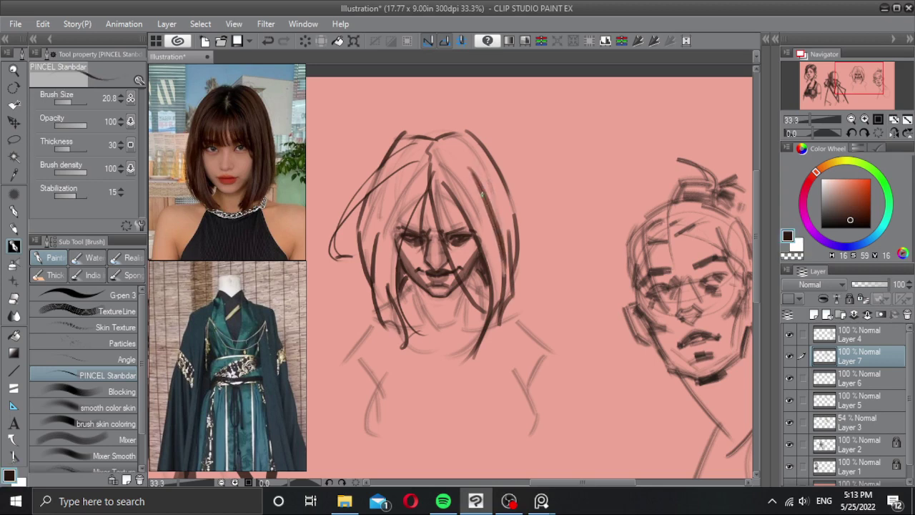
pyautogui.hotkey('ctrl', 'z')
pyautogui.moveTo(469, 166); pyautogui.dragTo(502, 249)
# Step: Shade the hair parting and crown with dark strokes on a new layer, erasing small areas to shape the shadow
pyautogui.press(']')
pyautogui.moveTo(440, 146); pyautogui.dragTo(464, 136)
pyautogui.hotkey('ctrl', 'z')
pyautogui.hotkey('ctrl', 'shift', 'n')
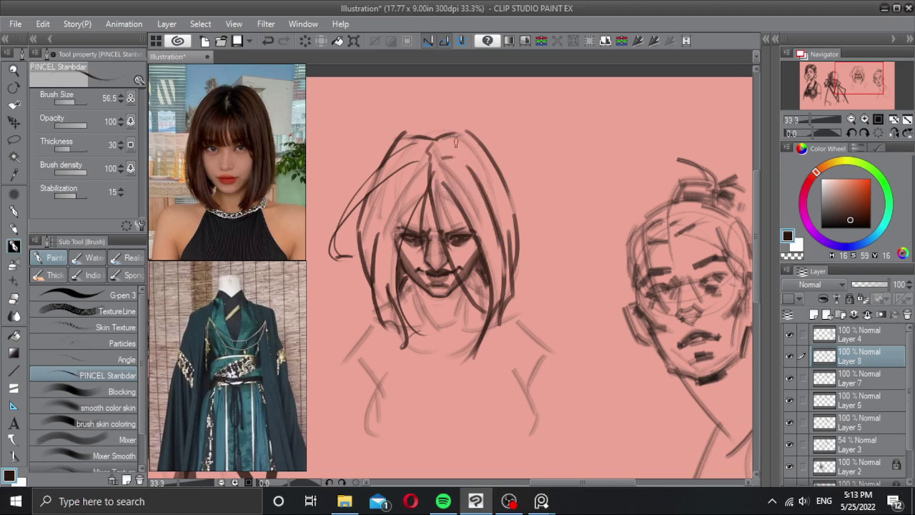
pyautogui.press(']')
pyautogui.moveTo(425, 143)
pyautogui.mouseDown()
pyautogui.moveTo(450, 134)
pyautogui.moveTo(431, 150)
pyautogui.moveTo(445, 145)
pyautogui.moveTo(422, 183)
pyautogui.moveTo(439, 178)
pyautogui.moveTo(407, 137)
pyautogui.moveTo(403, 151)
pyautogui.moveTo(415, 158)
pyautogui.moveTo(415, 192)
pyautogui.mouseUp()
pyautogui.press('c')
pyautogui.hotkey('ctrl', 'z')
pyautogui.press('[')
pyautogui.moveTo(431, 133)
pyautogui.mouseDown()
pyautogui.moveTo(469, 122)
pyautogui.moveTo(467, 145)
pyautogui.moveTo(451, 150)
pyautogui.moveTo(450, 179)
pyautogui.moveTo(450, 137)
pyautogui.moveTo(448, 183)
pyautogui.mouseUp()
pyautogui.press('c')
pyautogui.moveTo(423, 148)
pyautogui.mouseDown()
pyautogui.moveTo(415, 154)
pyautogui.moveTo(417, 196)
pyautogui.moveTo(427, 153)
pyautogui.moveTo(429, 173)
pyautogui.mouseUp()
pyautogui.press('c')
pyautogui.hotkey('ctrl', 'z')
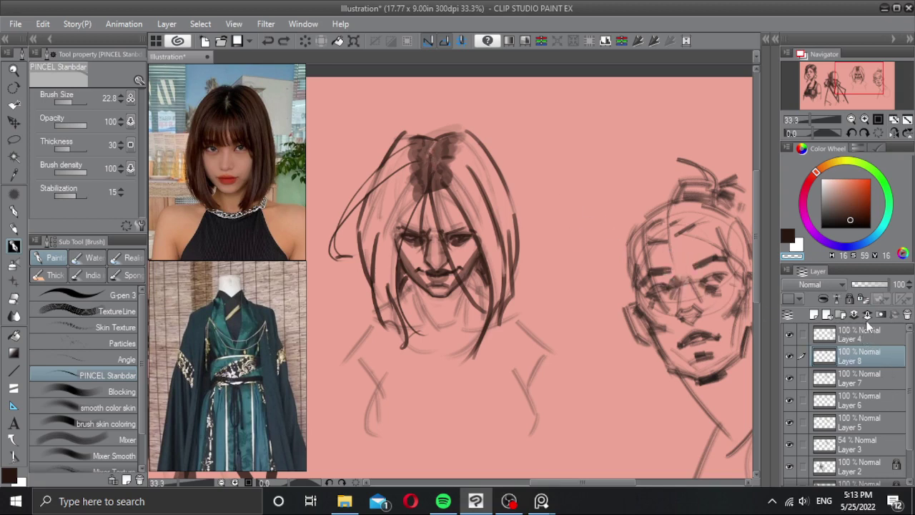
# Step: Merge the crown shading and the portrait's other layers down into Layer 5, checking the face layer's visibility
pyautogui.hotkey('ctrl', 'e')
pyautogui.hotkey('ctrl', 'e')
pyautogui.click(792, 354)
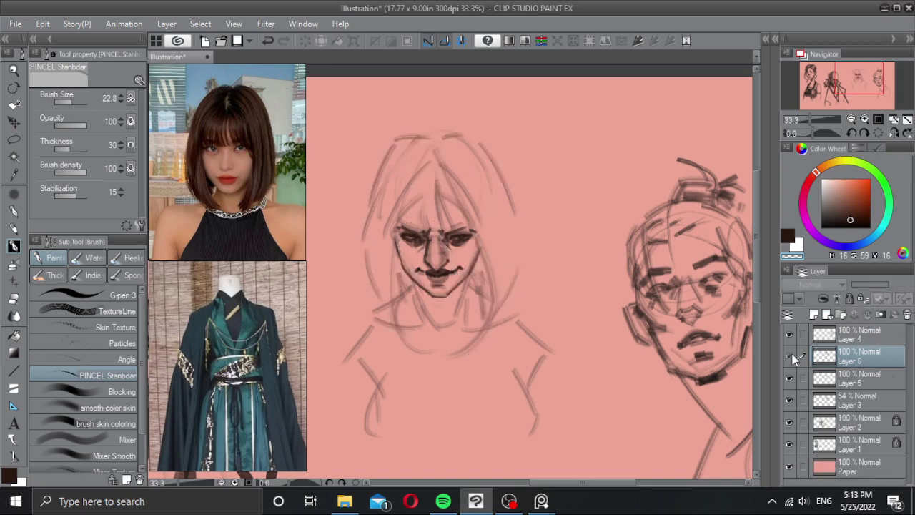
pyautogui.click(792, 354)
pyautogui.click(867, 316)
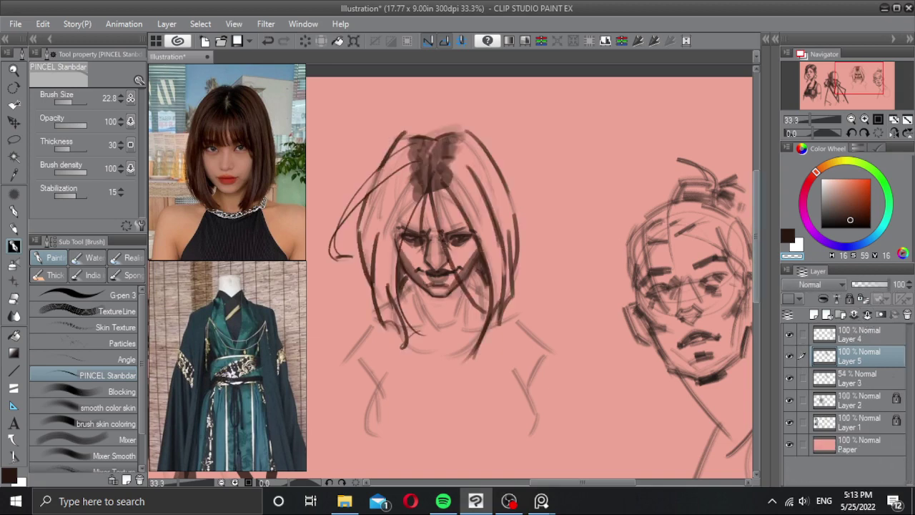
pyautogui.scroll(2, 450, 155)
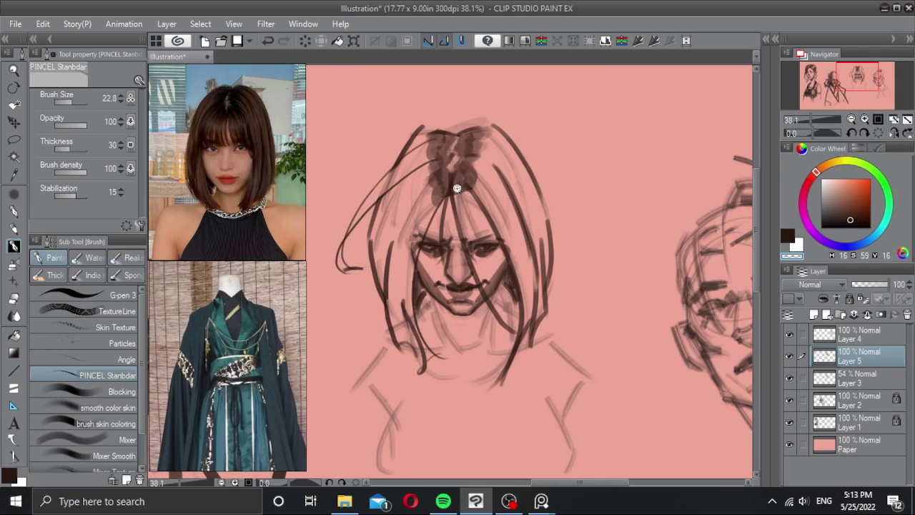
pyautogui.moveTo(459, 187); pyautogui.dragTo(462, 155)
pyautogui.moveTo(447, 208); pyautogui.dragTo(458, 160)
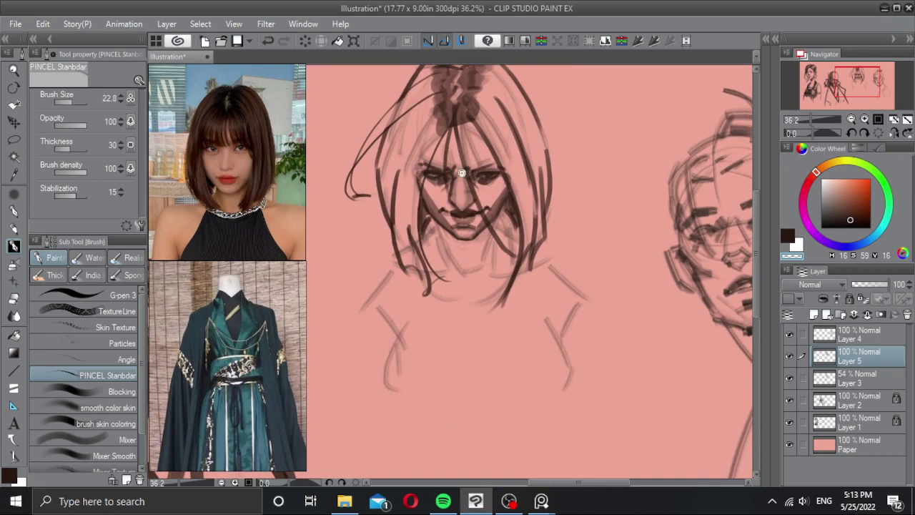
pyautogui.scroll(-5, 461, 172)
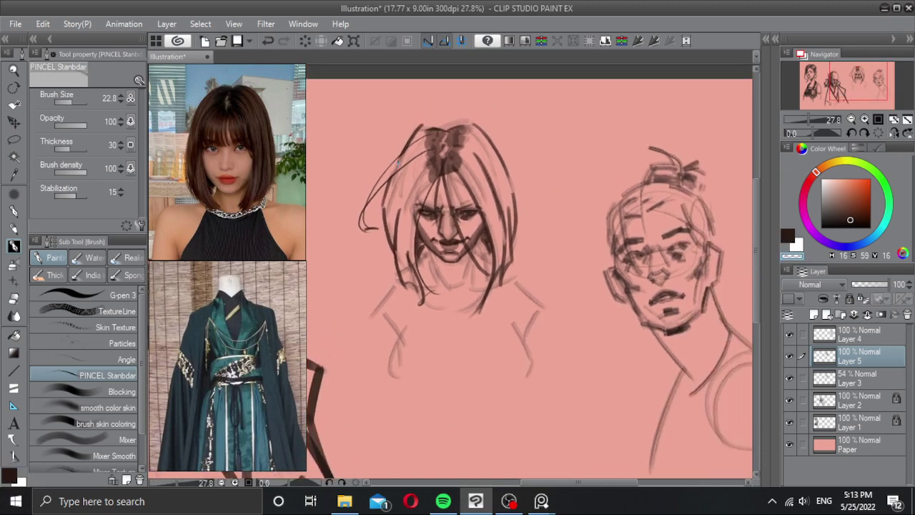
pyautogui.moveTo(457, 187); pyautogui.dragTo(454, 147)
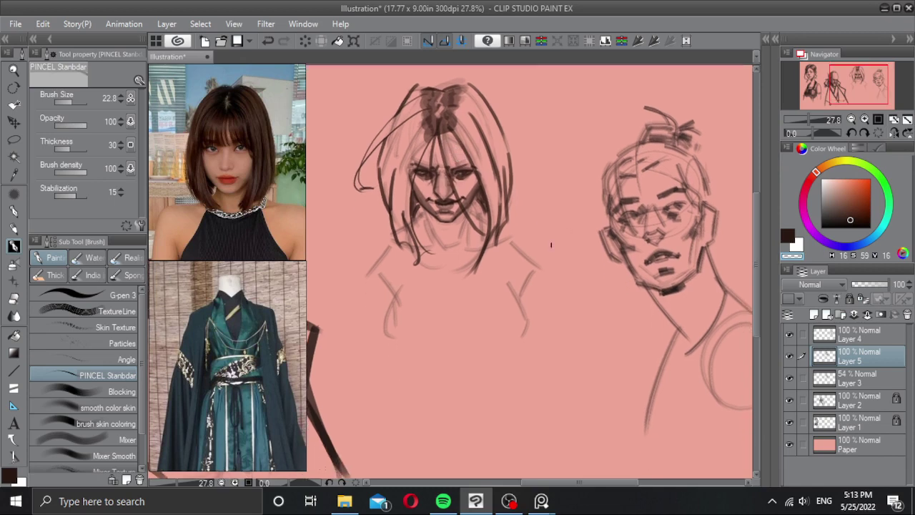
# Step: Browse the costume reference board and enlarge the image of the black biomechanical armoured figure as the clothing reference
pyautogui.scroll(-4, 257, 247)
pyautogui.scroll(-6, 236, 357)
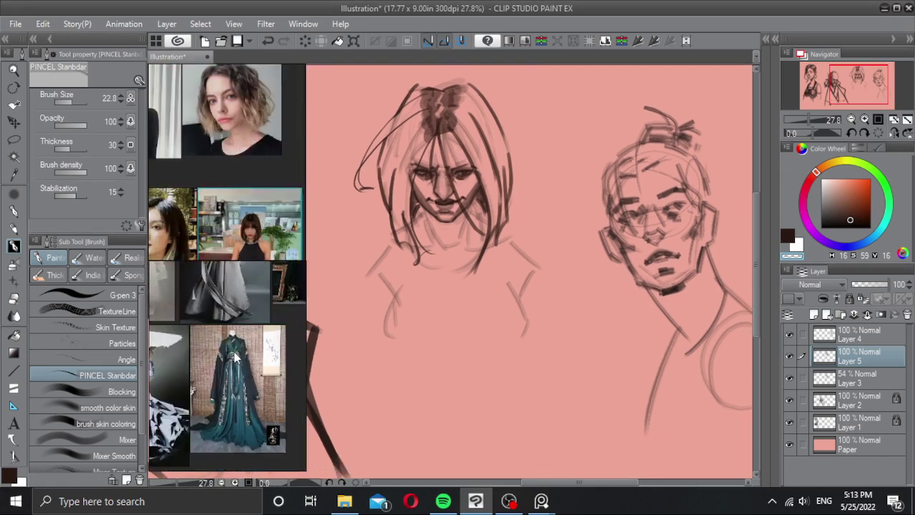
pyautogui.scroll(3, 250, 226)
pyautogui.doubleClick(253, 233)
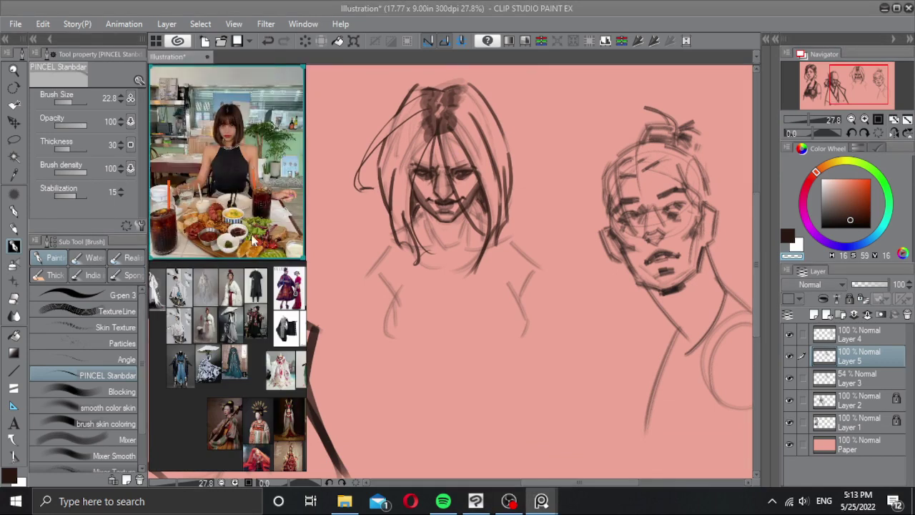
pyautogui.scroll(-3, 231, 302)
pyautogui.scroll(-3, 233, 357)
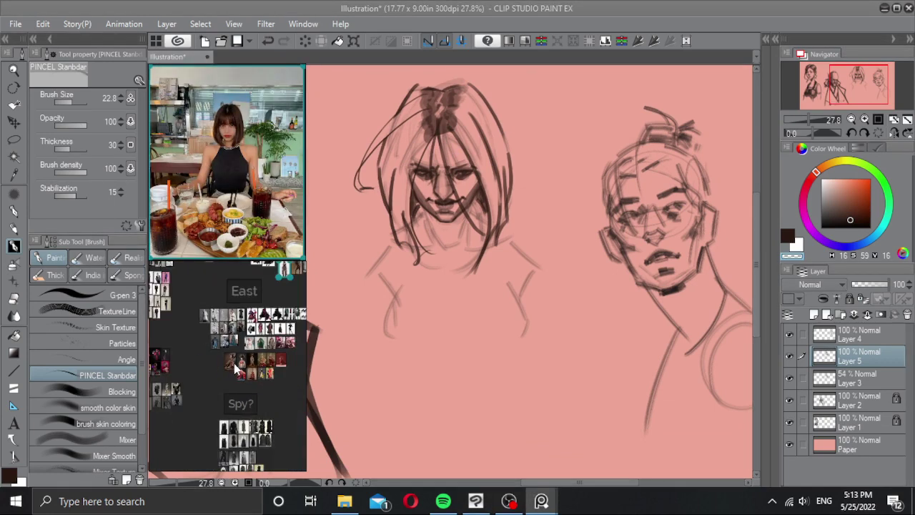
pyautogui.moveTo(232, 367); pyautogui.dragTo(284, 334)
pyautogui.scroll(4, 233, 377)
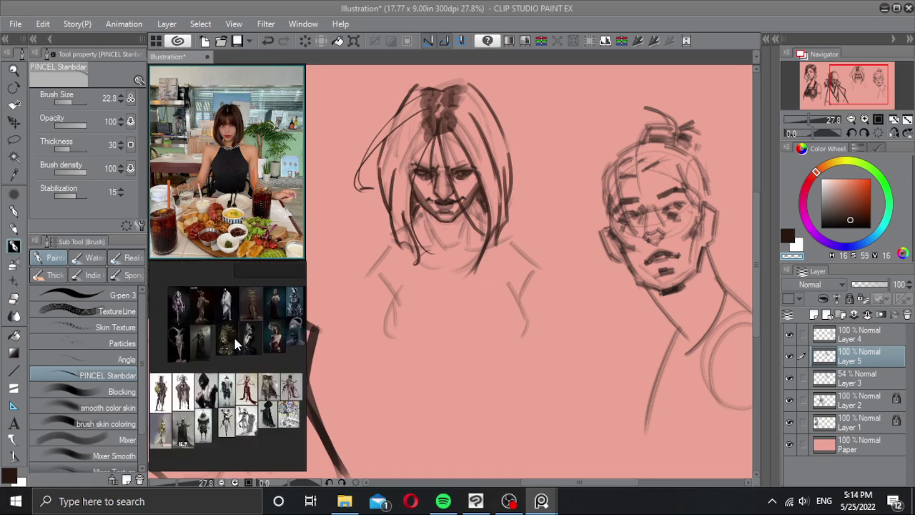
pyautogui.moveTo(228, 353); pyautogui.dragTo(203, 360)
pyautogui.scroll(4, 238, 336)
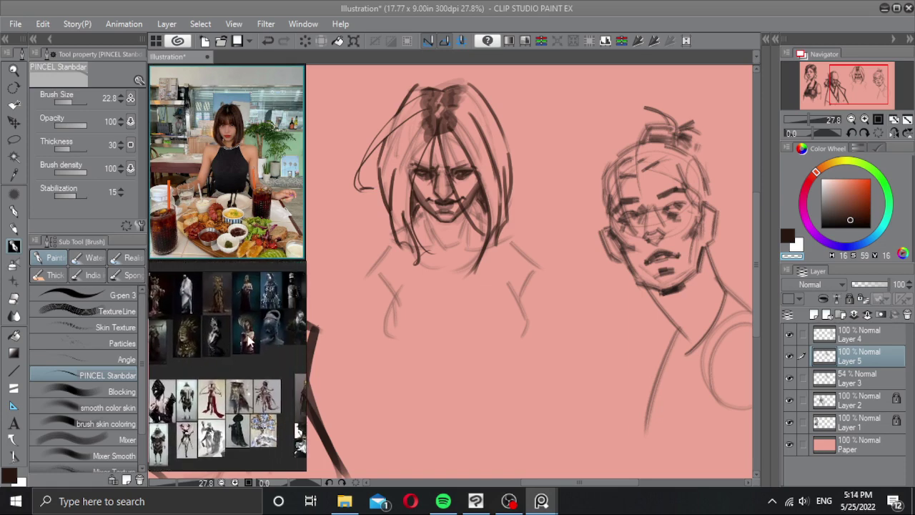
pyautogui.scroll(4, 246, 284)
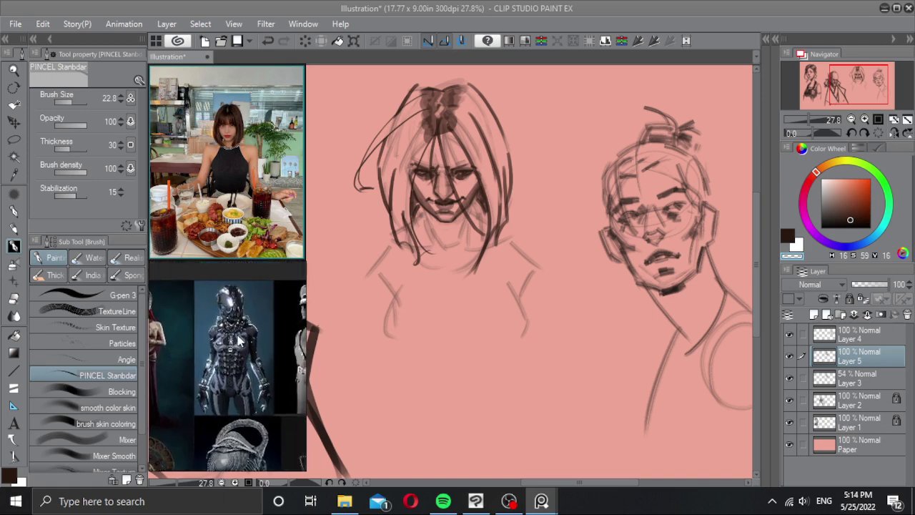
pyautogui.moveTo(238, 334); pyautogui.dragTo(243, 358)
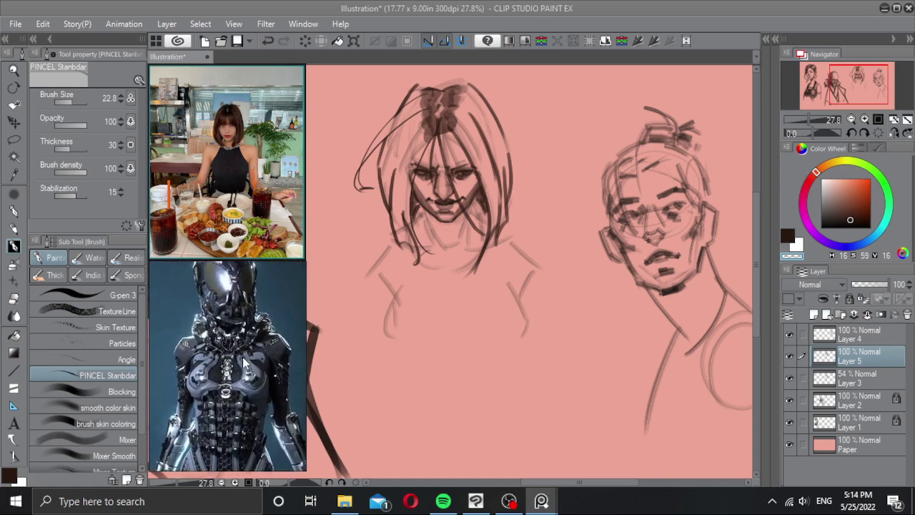
# Step: Add a new layer above Layer 5 and block in dark collar shapes around the long-haired woman's neck at brush size 92.4
pyautogui.click(792, 355)
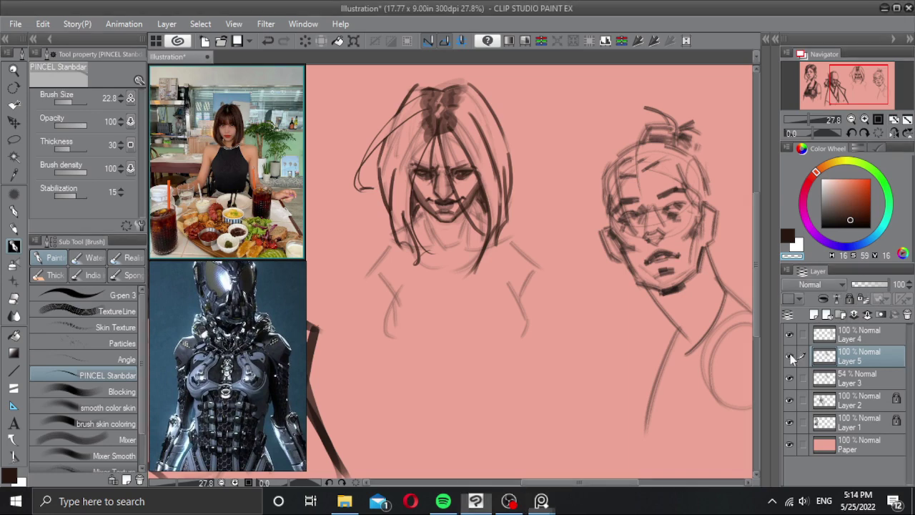
pyautogui.click(813, 315)
pyautogui.moveTo(460, 259); pyautogui.dragTo(444, 255)
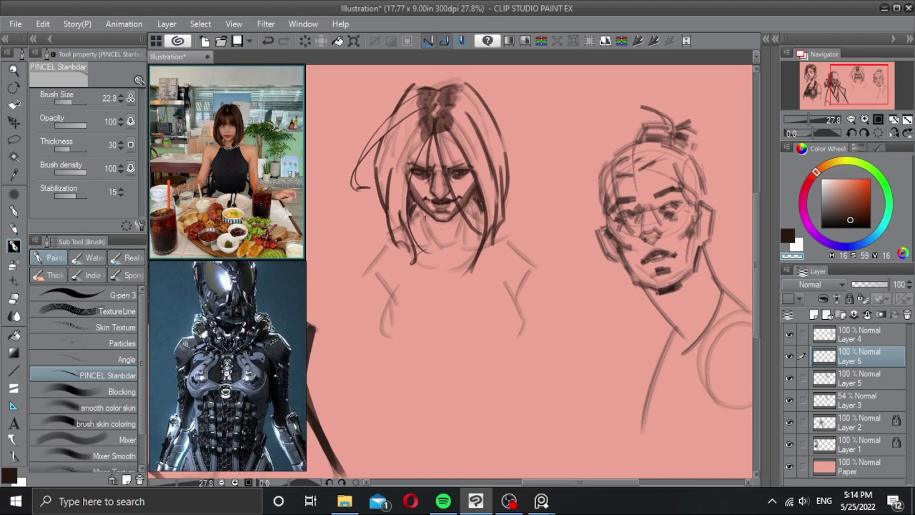
pyautogui.press('c')
pyautogui.moveTo(416, 234)
pyautogui.mouseDown()
pyautogui.moveTo(410, 207)
pyautogui.moveTo(408, 232)
pyautogui.moveTo(415, 224)
pyautogui.moveTo(438, 241)
pyautogui.moveTo(437, 260)
pyautogui.moveTo(421, 248)
pyautogui.moveTo(437, 243)
pyautogui.moveTo(442, 273)
pyautogui.moveTo(451, 239)
pyautogui.moveTo(478, 236)
pyautogui.moveTo(480, 255)
pyautogui.moveTo(493, 230)
pyautogui.mouseUp()
pyautogui.press('[')
pyautogui.press('c')
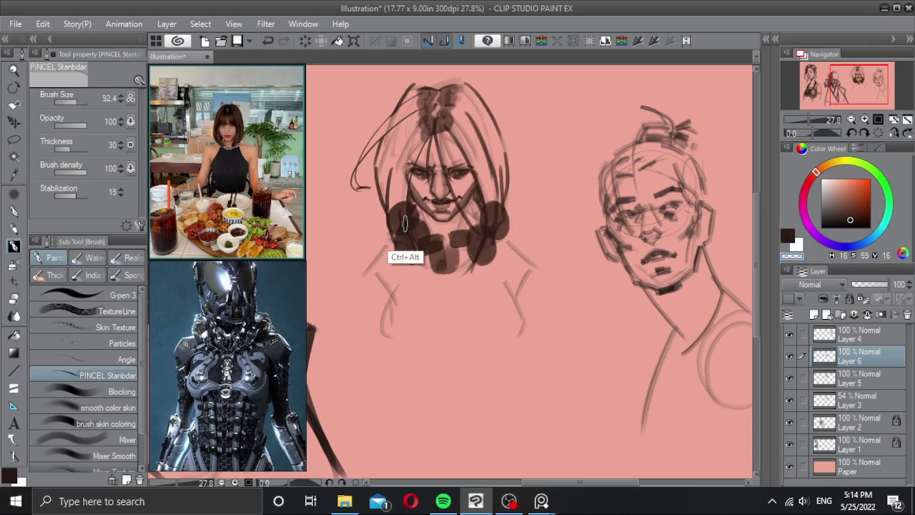
# Step: Refine the edges of the neck shading beside the hair at brush size 43.2, keeping the layer at 100% opacity
pyautogui.moveTo(408, 222)
pyautogui.mouseDown()
pyautogui.moveTo(393, 198)
pyautogui.moveTo(395, 227)
pyautogui.mouseUp()
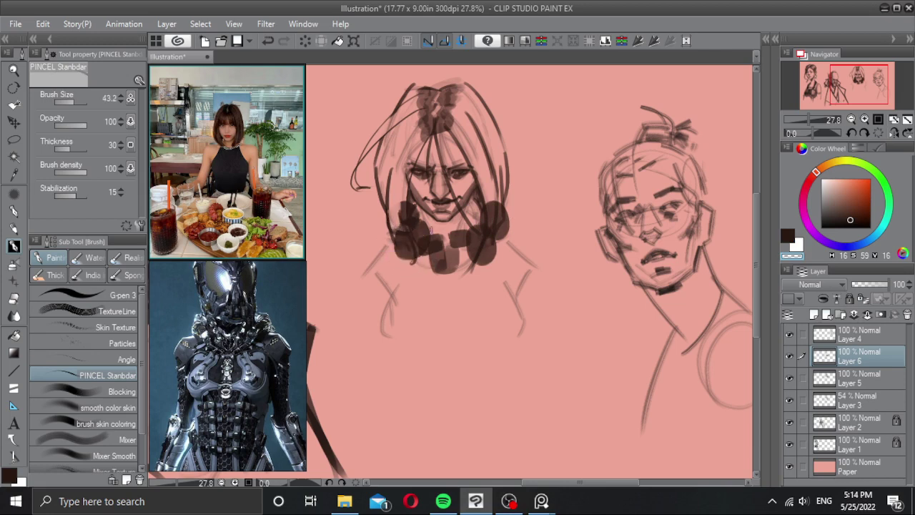
pyautogui.click(877, 284)
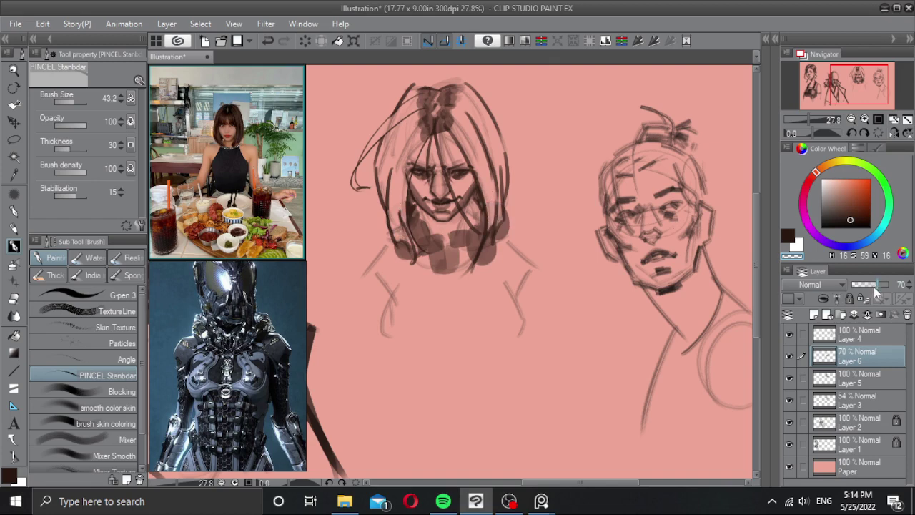
pyautogui.moveTo(885, 284); pyautogui.dragTo(902, 285)
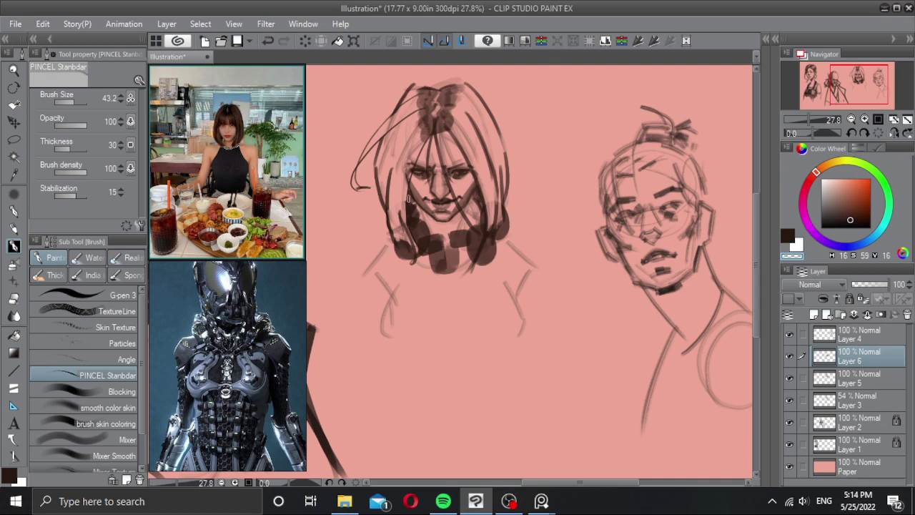
pyautogui.moveTo(406, 191); pyautogui.dragTo(403, 230)
pyautogui.press('c')
pyautogui.press('c')
pyautogui.press('c')
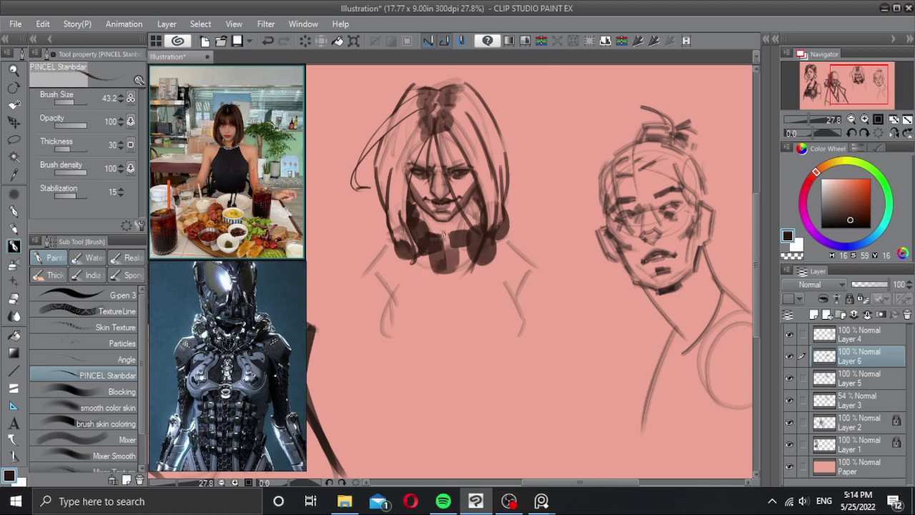
# Step: Darken the inner collar folds below the chin and sketch a V-shaped collar point beneath them
pyautogui.hotkey('ctrl', 'z')
pyautogui.moveTo(443, 234)
pyautogui.mouseDown()
pyautogui.moveTo(446, 261)
pyautogui.moveTo(457, 231)
pyautogui.moveTo(469, 230)
pyautogui.mouseUp()
pyautogui.hotkey('ctrl', 'z')
pyautogui.moveTo(416, 230)
pyautogui.mouseDown()
pyautogui.moveTo(439, 294)
pyautogui.moveTo(457, 284)
pyautogui.moveTo(466, 254)
pyautogui.mouseUp()
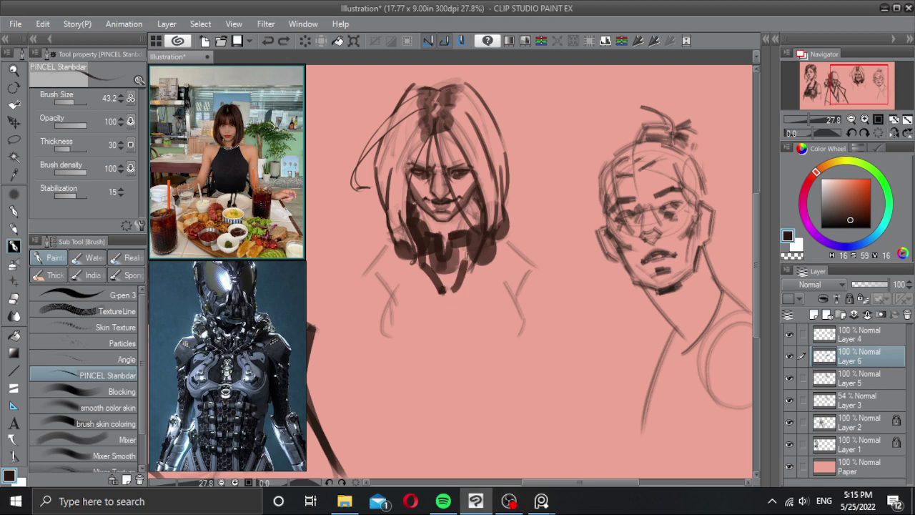
# Step: Redraw the right side of the V-shaped collar and extend it up into a raised outer collar edge beside the hair
pyautogui.hotkey('ctrl', 'z')
pyautogui.hotkey('ctrl', 'z')
pyautogui.moveTo(452, 289)
pyautogui.mouseDown()
pyautogui.moveTo(470, 258)
pyautogui.moveTo(473, 278)
pyautogui.moveTo(499, 256)
pyautogui.mouseUp()
pyautogui.hotkey('ctrl', 'z')
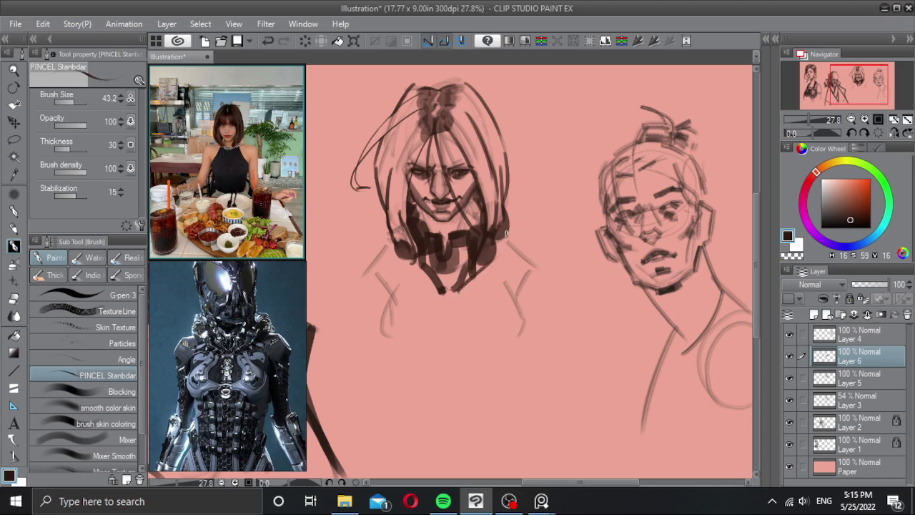
pyautogui.moveTo(459, 291)
pyautogui.mouseDown()
pyautogui.moveTo(502, 252)
pyautogui.moveTo(493, 266)
pyautogui.moveTo(499, 243)
pyautogui.moveTo(523, 223)
pyautogui.moveTo(502, 226)
pyautogui.moveTo(474, 253)
pyautogui.moveTo(475, 241)
pyautogui.moveTo(519, 211)
pyautogui.moveTo(502, 213)
pyautogui.moveTo(522, 222)
pyautogui.moveTo(518, 255)
pyautogui.mouseUp()
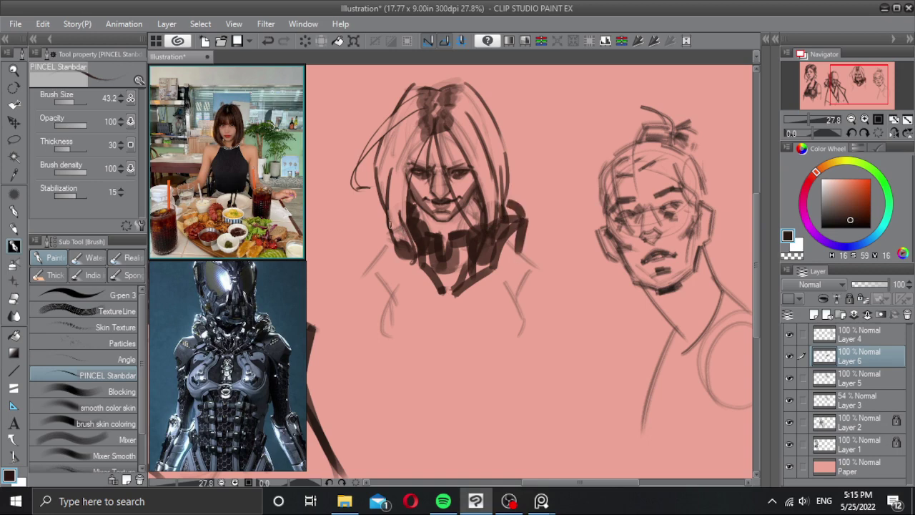
# Step: Draw the matching left collar edge and its lower line to the V point, then reduce the brush size to 38.6
pyautogui.moveTo(382, 224); pyautogui.dragTo(395, 253)
pyautogui.moveTo(441, 289); pyautogui.dragTo(401, 262)
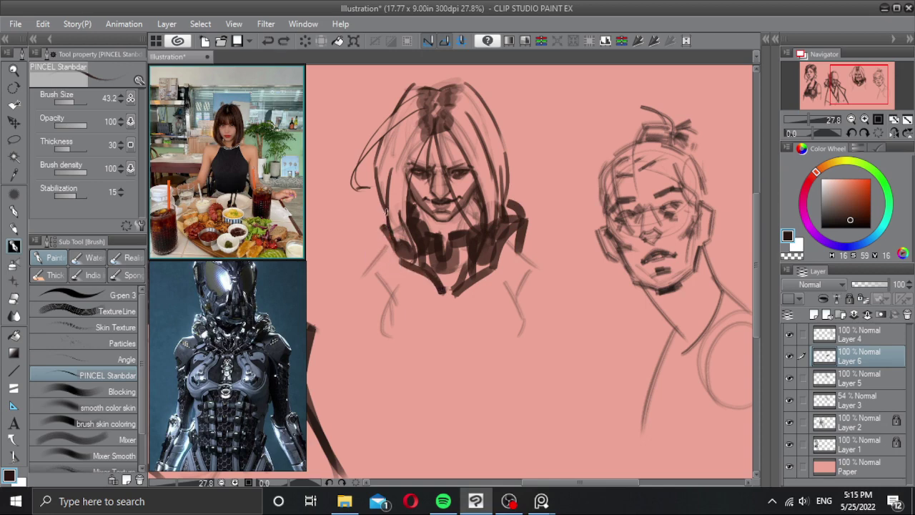
pyautogui.moveTo(383, 210); pyautogui.dragTo(384, 259)
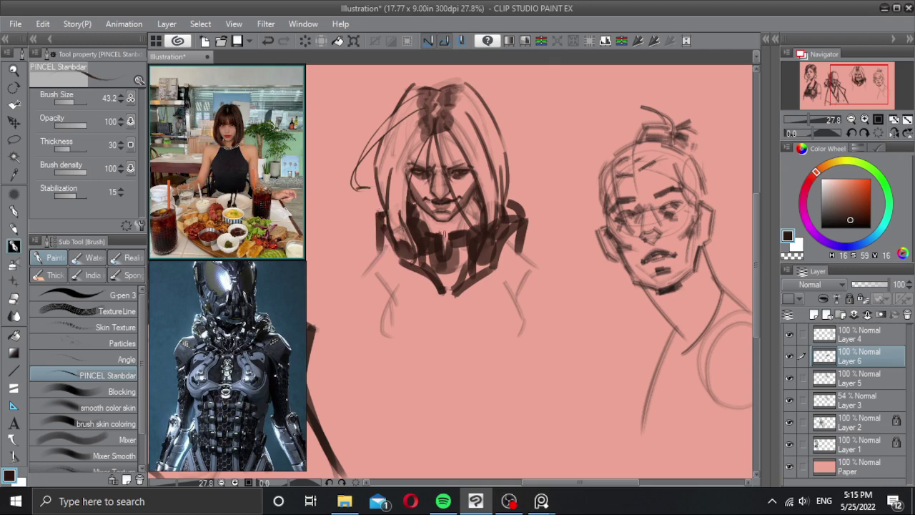
pyautogui.press('c')
pyautogui.moveTo(502, 253); pyautogui.dragTo(499, 253)
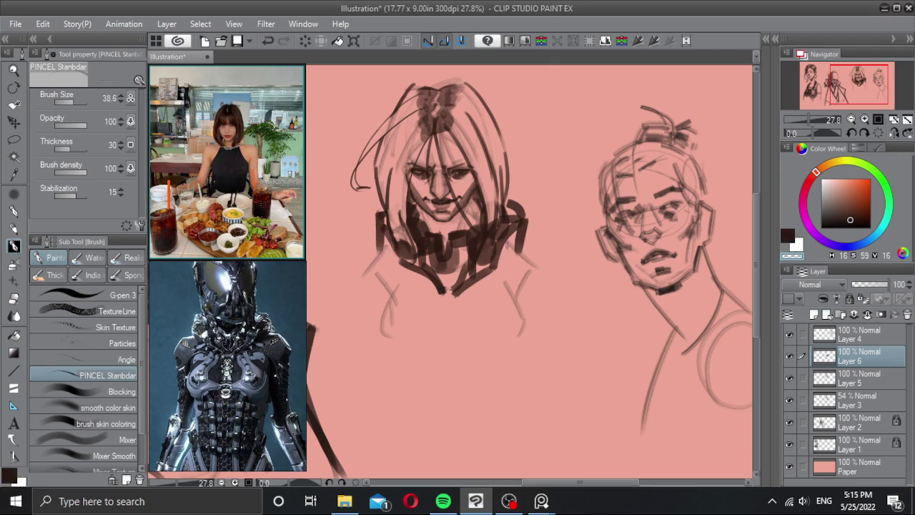
pyautogui.moveTo(411, 275); pyautogui.dragTo(423, 264)
pyautogui.press('c')
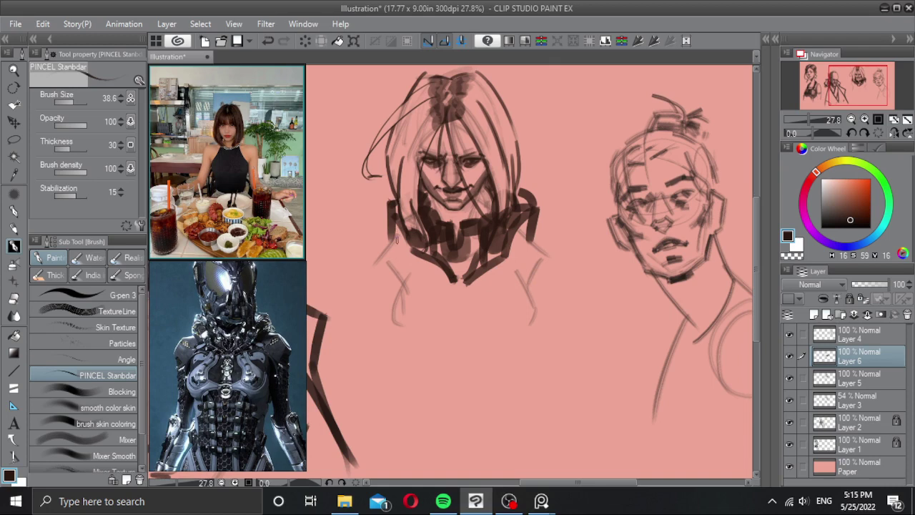
# Step: Sketch the angular outer shoulder contours extending from both sides of the raised collar
pyautogui.moveTo(391, 236)
pyautogui.mouseDown()
pyautogui.moveTo(360, 251)
pyautogui.moveTo(375, 250)
pyautogui.moveTo(372, 241)
pyautogui.moveTo(359, 270)
pyautogui.moveTo(369, 295)
pyautogui.mouseUp()
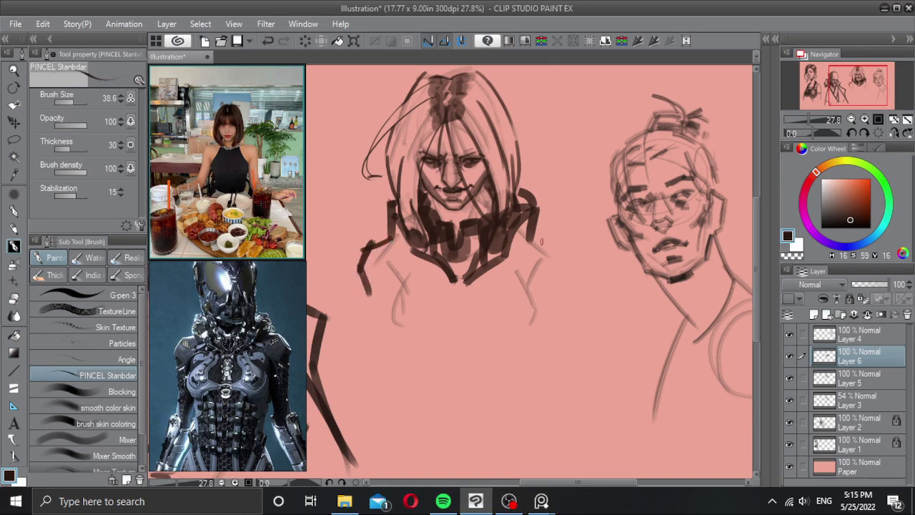
pyautogui.moveTo(533, 233)
pyautogui.mouseDown()
pyautogui.moveTo(559, 248)
pyautogui.moveTo(571, 285)
pyautogui.mouseUp()
pyautogui.keyDown('alt'); pyautogui.click(367, 248); pyautogui.keyUp('alt')
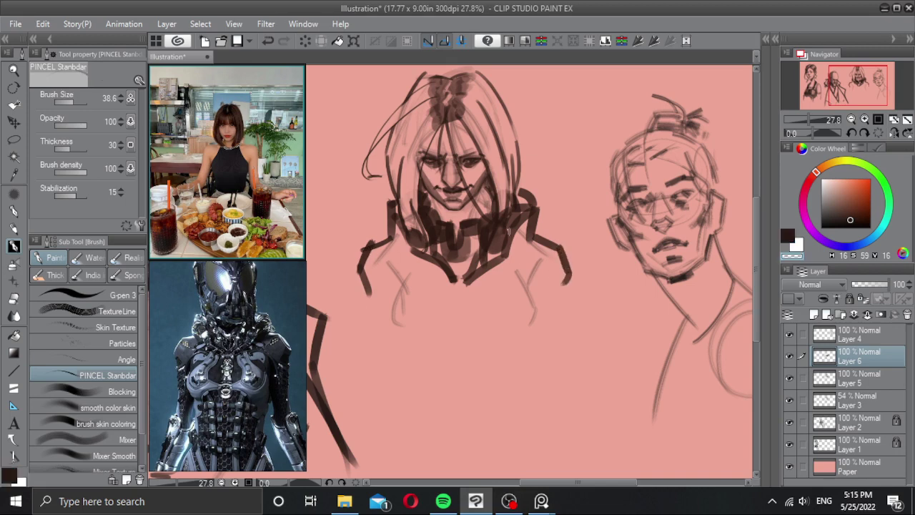
# Step: Add shaded oval plates on the outer edges of both armoured shoulders
pyautogui.press('c')
pyautogui.moveTo(559, 250)
pyautogui.mouseDown()
pyautogui.moveTo(571, 282)
pyautogui.moveTo(564, 261)
pyautogui.mouseUp()
pyautogui.press('c')
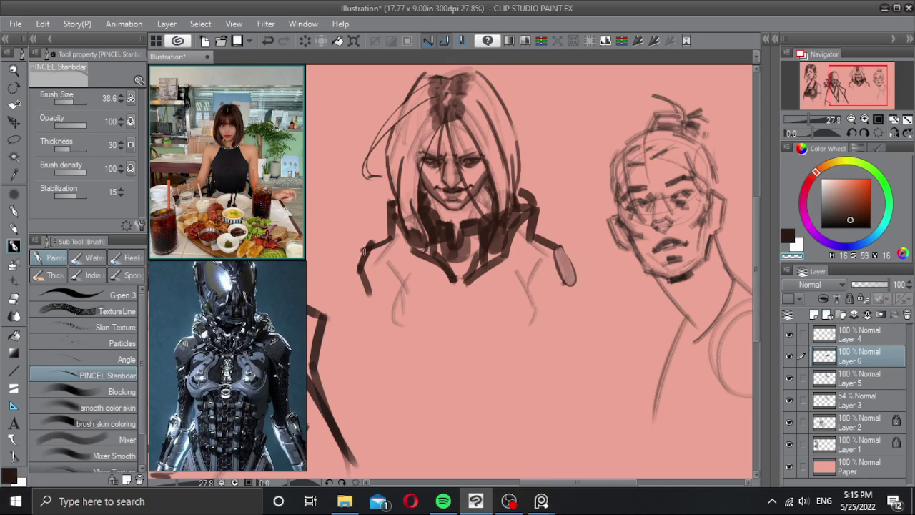
pyautogui.moveTo(369, 246); pyautogui.dragTo(360, 270)
pyautogui.press('c')
pyautogui.hotkey('ctrl', 'z')
pyautogui.press('c')
# Step: Draw the curved inner shoulder-armour contours from the upper chest down toward both arms
pyautogui.keyDown('alt'); pyautogui.click(400, 267); pyautogui.keyUp('alt')
pyautogui.moveTo(419, 262)
pyautogui.mouseDown()
pyautogui.moveTo(398, 268)
pyautogui.moveTo(410, 261)
pyautogui.moveTo(383, 305)
pyautogui.mouseUp()
pyautogui.hotkey('ctrl', 'z')
pyautogui.moveTo(394, 270)
pyautogui.mouseDown()
pyautogui.moveTo(381, 306)
pyautogui.moveTo(369, 307)
pyautogui.mouseUp()
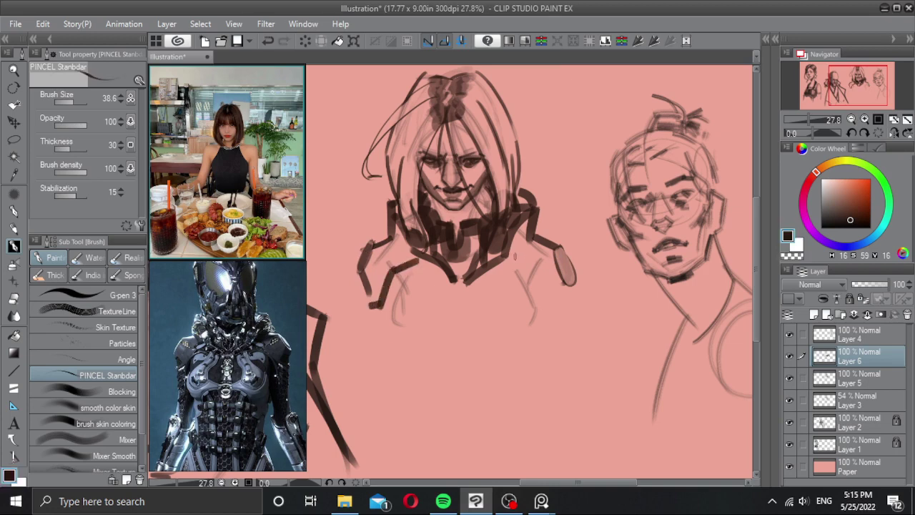
pyautogui.moveTo(515, 256); pyautogui.dragTo(567, 305)
pyautogui.hotkey('ctrl', 'z')
pyautogui.hotkey('ctrl', 'z')
pyautogui.hotkey('ctrl', 'z')
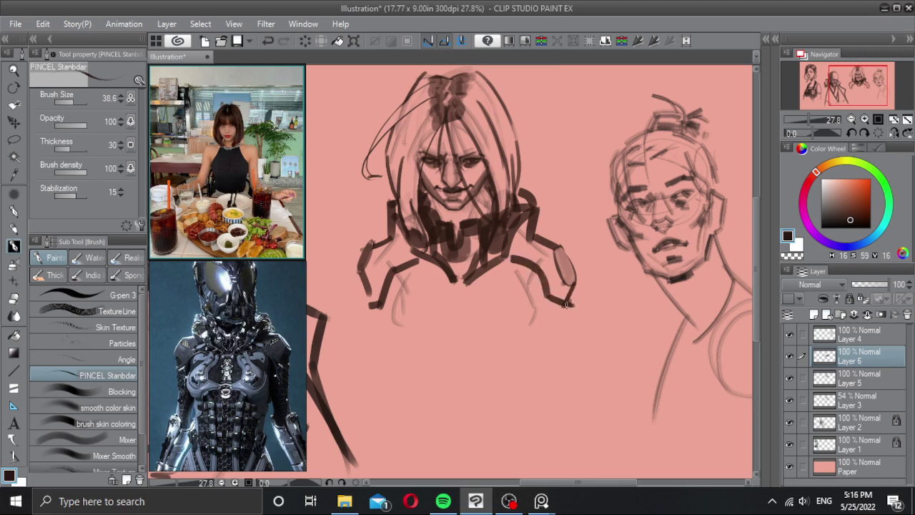
pyautogui.moveTo(430, 264); pyautogui.dragTo(421, 290)
pyautogui.hotkey('ctrl', 'z')
# Step: Outline the sides and lower edge of the chest armour with broken curved strokes
pyautogui.scroll(-1, 412, 304)
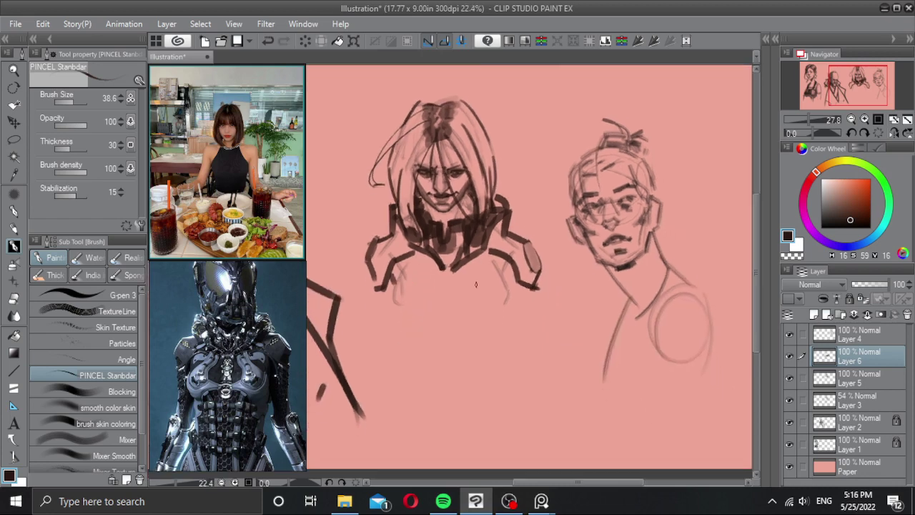
pyautogui.moveTo(395, 281)
pyautogui.mouseDown()
pyautogui.moveTo(387, 300)
pyautogui.moveTo(420, 326)
pyautogui.moveTo(486, 327)
pyautogui.moveTo(478, 325)
pyautogui.mouseUp()
pyautogui.hotkey('ctrl', 'z')
pyautogui.moveTo(510, 290)
pyautogui.mouseDown()
pyautogui.moveTo(520, 311)
pyautogui.moveTo(501, 332)
pyautogui.mouseUp()
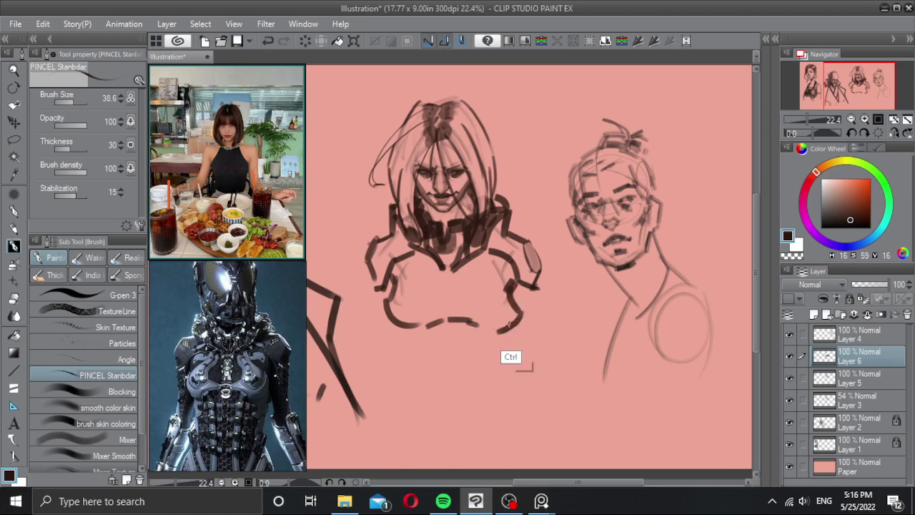
pyautogui.hotkey('ctrl', 'z')
pyautogui.hotkey('ctrl', 'z')
pyautogui.moveTo(511, 286)
pyautogui.mouseDown()
pyautogui.moveTo(519, 300)
pyautogui.moveTo(499, 329)
pyautogui.moveTo(521, 319)
pyautogui.moveTo(507, 327)
pyautogui.moveTo(520, 318)
pyautogui.moveTo(515, 307)
pyautogui.mouseUp()
pyautogui.hotkey('ctrl', 'z')
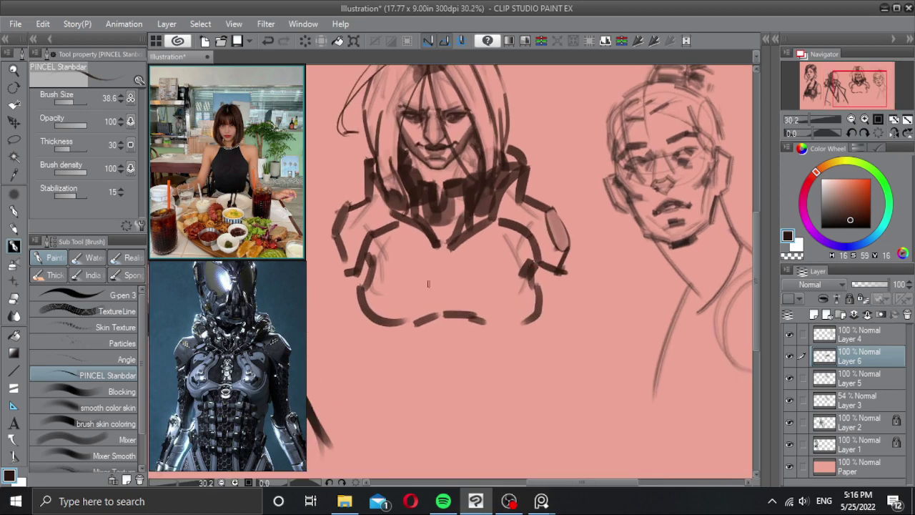
# Step: Draw a second broken contour inside the chest armour's lower edge and compare the sketch with Layer 6 hidden and shown
pyautogui.moveTo(379, 256)
pyautogui.mouseDown()
pyautogui.moveTo(373, 290)
pyautogui.moveTo(402, 308)
pyautogui.moveTo(428, 289)
pyautogui.moveTo(462, 289)
pyautogui.moveTo(495, 309)
pyautogui.moveTo(528, 289)
pyautogui.mouseUp()
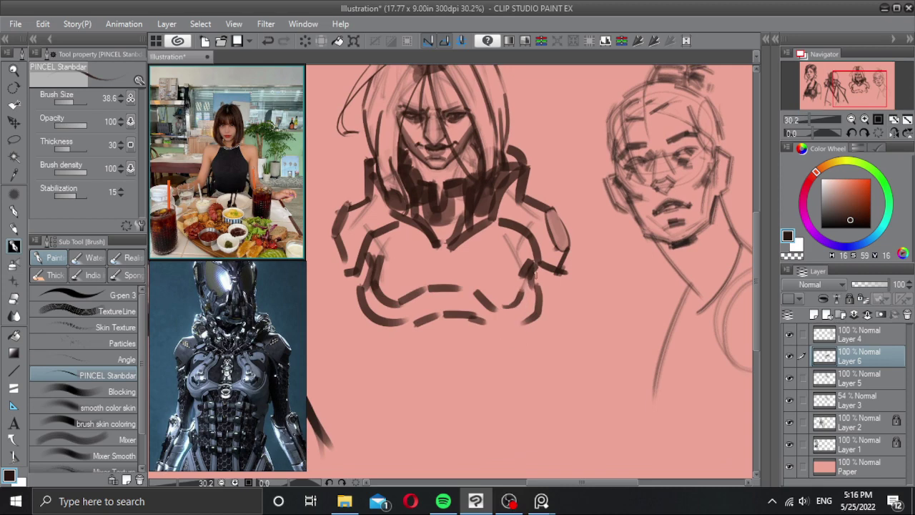
pyautogui.scroll(-2, 535, 277)
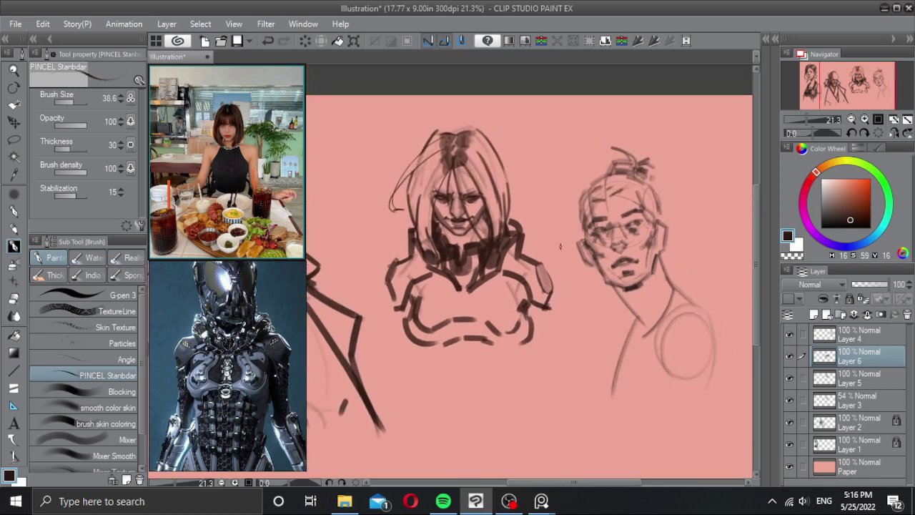
pyautogui.scroll(2, 476, 227)
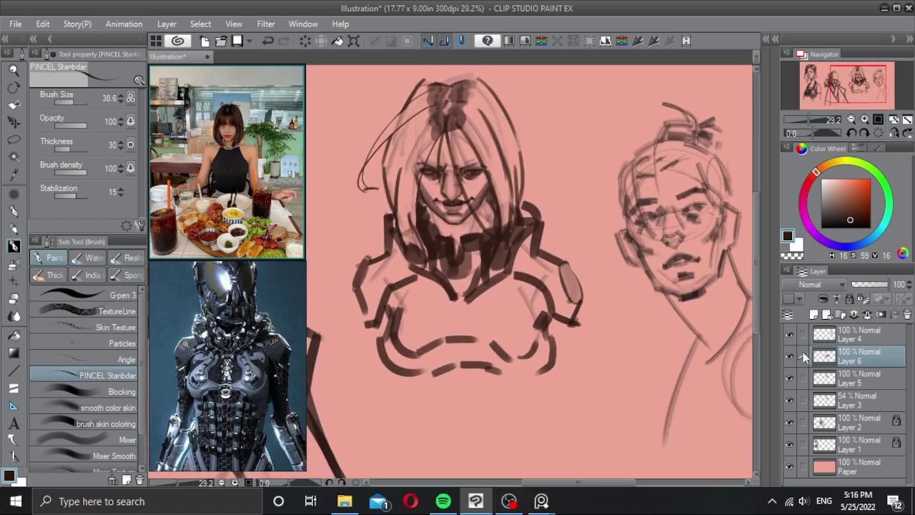
pyautogui.click(790, 356)
pyautogui.click(790, 355)
# Step: Refine the high collar's front and outer edge by cutting thin seams and highlights with transparent colour at brush size 14.7
pyautogui.scroll(2, 435, 262)
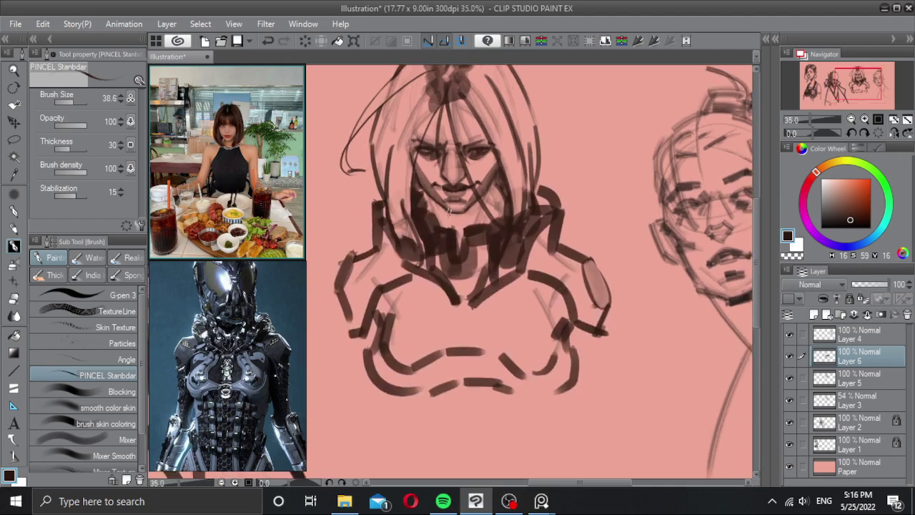
pyautogui.moveTo(445, 214); pyautogui.dragTo(428, 209)
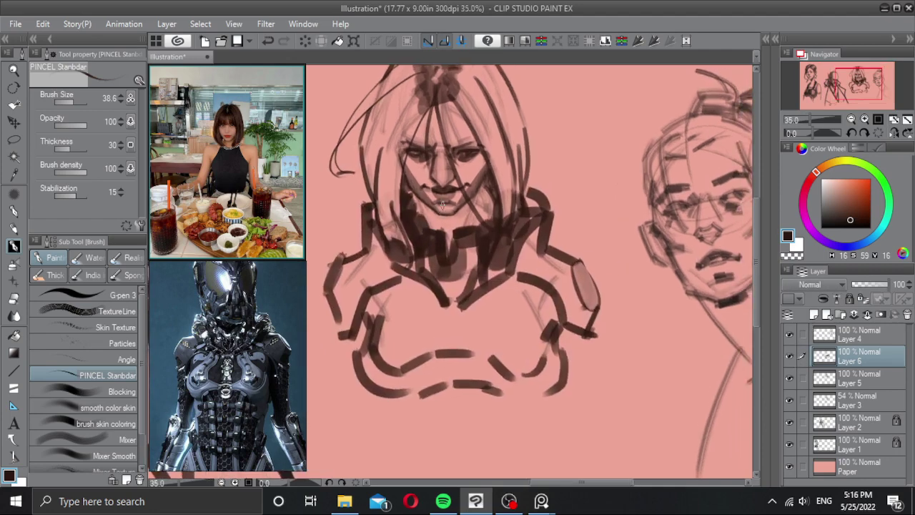
pyautogui.press('c')
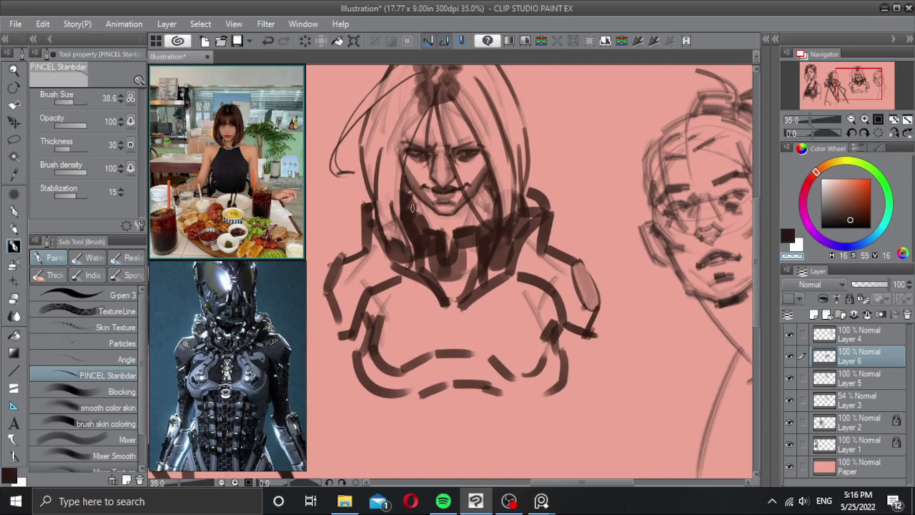
pyautogui.moveTo(413, 210); pyautogui.dragTo(424, 222)
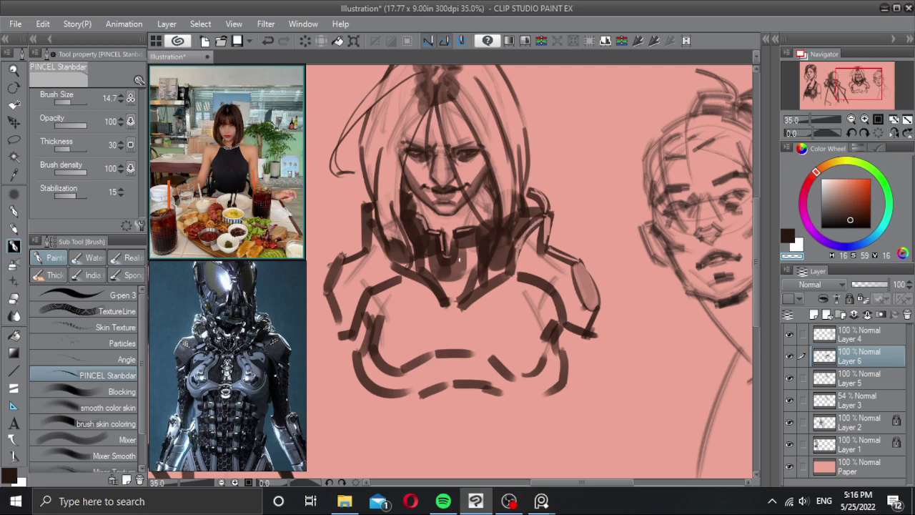
pyautogui.press('c')
# Step: Enlarge the armour reference and carve a light strip into the neckline's right lapel with transparent colour at brush size 43.2
pyautogui.click(274, 333)
pyautogui.scroll(3, 274, 333)
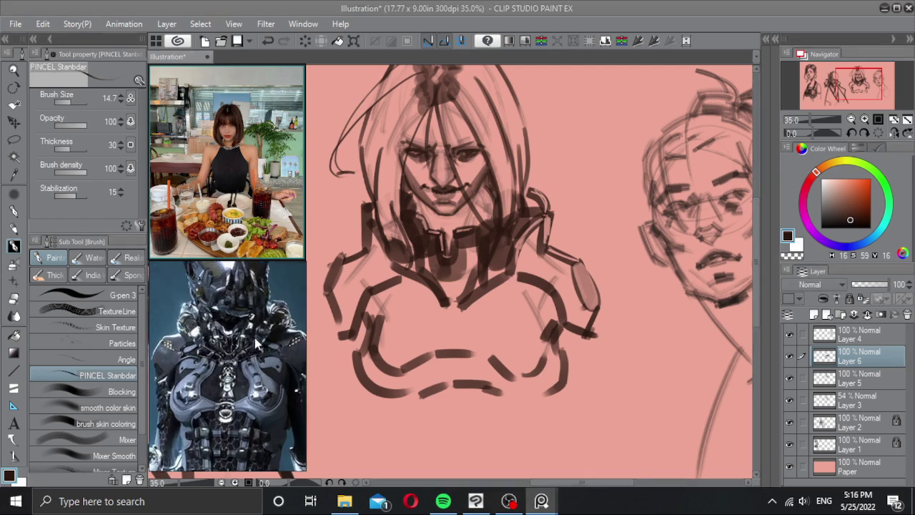
pyautogui.click(481, 257)
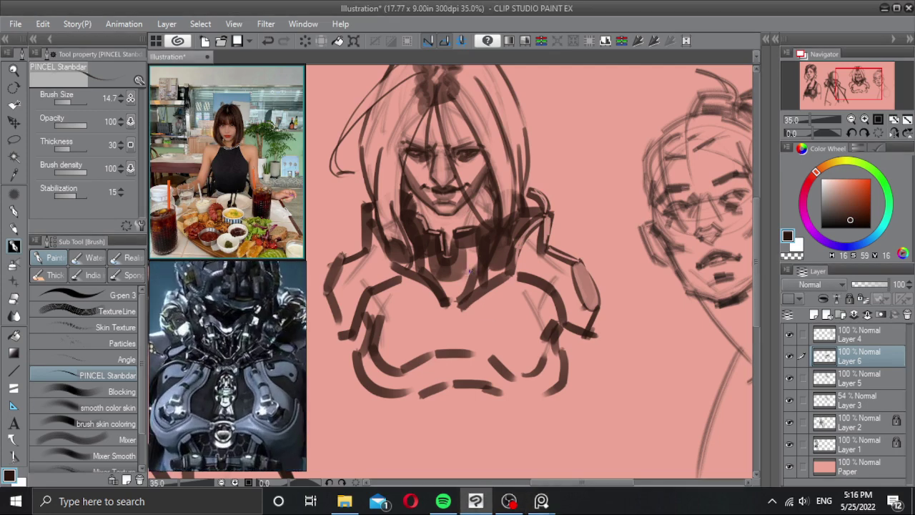
pyautogui.press(']')
pyautogui.moveTo(463, 295); pyautogui.dragTo(475, 261)
pyautogui.hotkey('ctrl', 'z')
pyautogui.press('c')
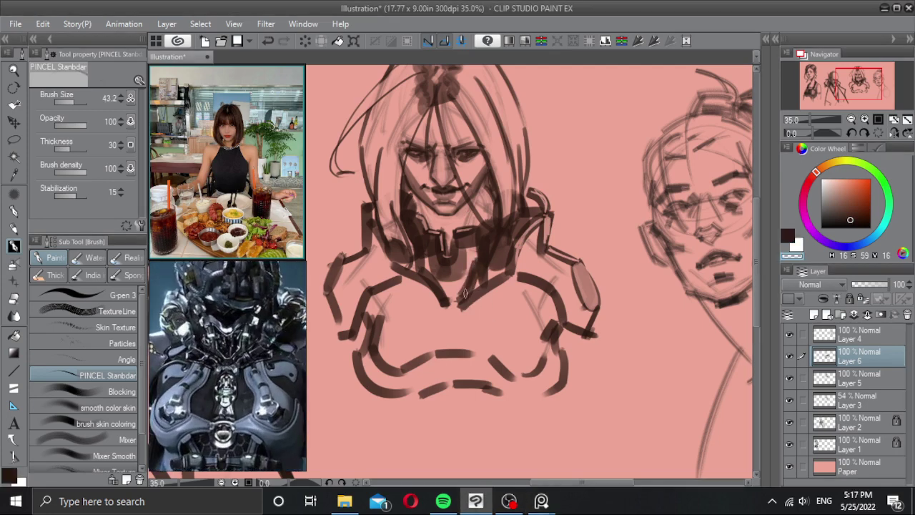
pyautogui.moveTo(464, 293); pyautogui.dragTo(497, 235)
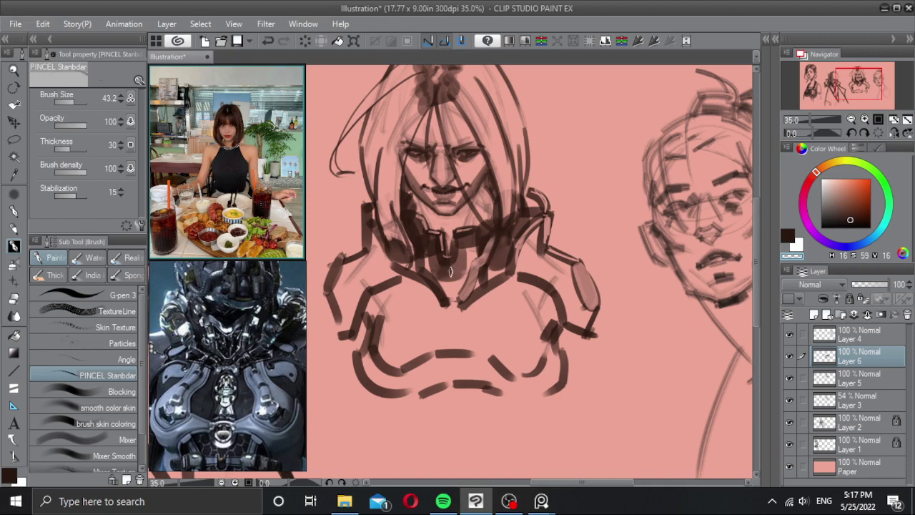
# Step: Carve a narrow light strip into the neckline's left lapel with transparent colour at brush size 26.4 and touch up the collar
pyautogui.press('c')
pyautogui.moveTo(442, 296)
pyautogui.mouseDown()
pyautogui.moveTo(422, 257)
pyautogui.moveTo(445, 302)
pyautogui.mouseUp()
pyautogui.hotkey('ctrl', 'z')
pyautogui.press('c')
pyautogui.press('[')
pyautogui.hotkey('ctrl', 'z')
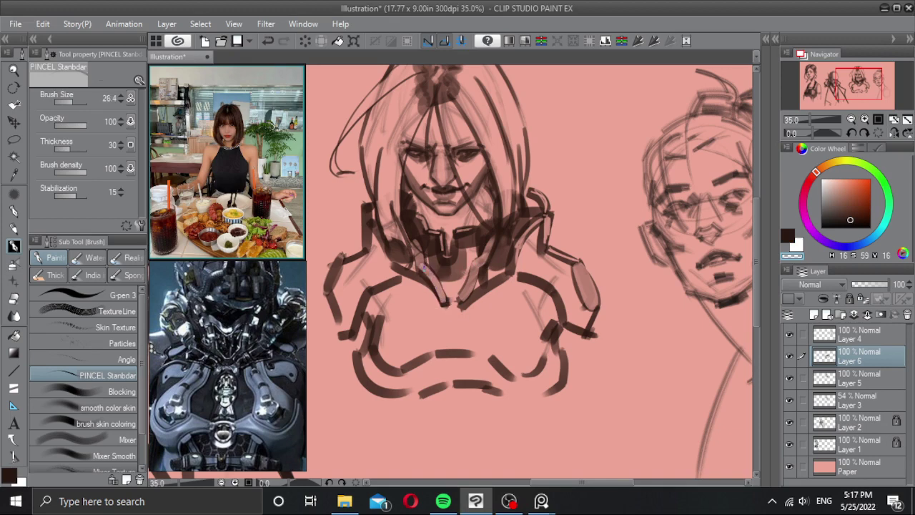
pyautogui.moveTo(422, 265); pyautogui.dragTo(442, 301)
pyautogui.press('c')
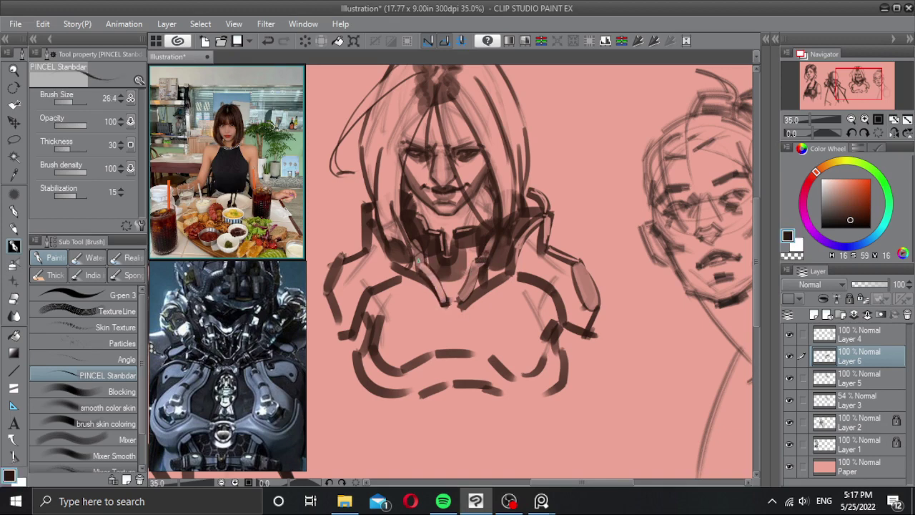
pyautogui.moveTo(471, 258); pyautogui.dragTo(441, 264)
# Step: Draw two diverging lines from the neckline point down the chest to separate the central panel from the chest plates
pyautogui.keyDown('alt'); pyautogui.click(430, 261); pyautogui.keyUp('alt')
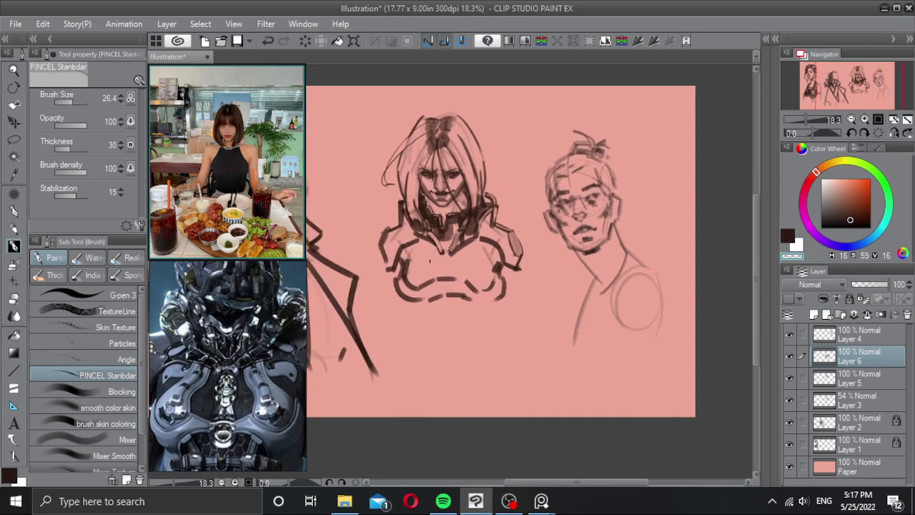
pyautogui.keyDown('alt'); pyautogui.click(429, 260); pyautogui.keyUp('alt')
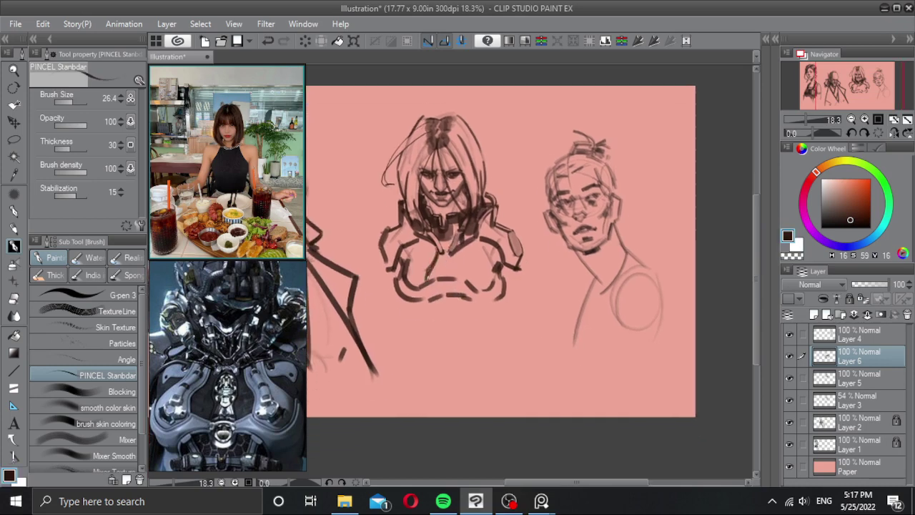
pyautogui.moveTo(460, 251); pyautogui.dragTo(474, 273)
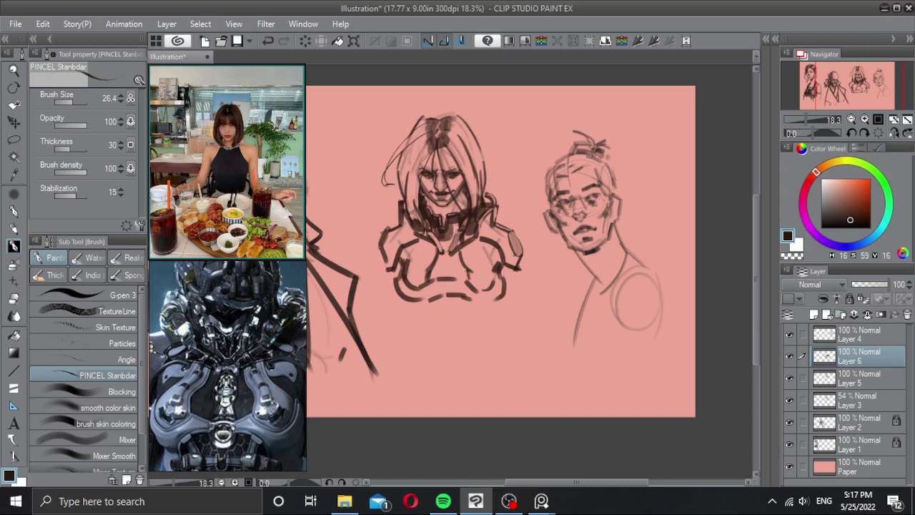
# Step: Fill the band between the two lower chest-armour contours with a mid-tone at brush size 127.5
pyautogui.press(']')
pyautogui.moveTo(406, 261)
pyautogui.mouseDown()
pyautogui.moveTo(415, 286)
pyautogui.moveTo(443, 276)
pyautogui.moveTo(454, 289)
pyautogui.moveTo(422, 298)
pyautogui.moveTo(442, 284)
pyautogui.moveTo(479, 299)
pyautogui.moveTo(502, 282)
pyautogui.mouseUp()
pyautogui.hotkey('ctrl', 'z')
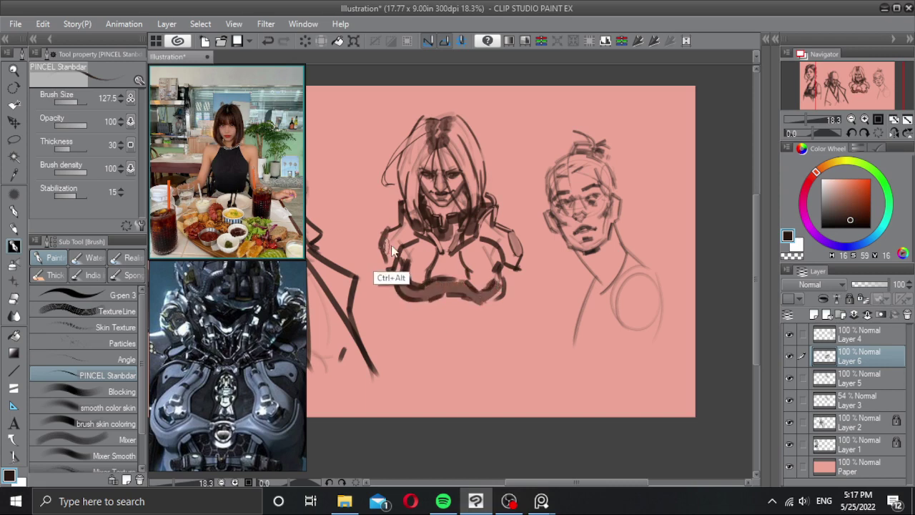
# Step: Shade the left shoulder plate and collar side at brush size 102.7, and tone the edges of the central chest panel
pyautogui.moveTo(391, 251); pyautogui.dragTo(388, 250)
pyautogui.moveTo(394, 229); pyautogui.dragTo(391, 267)
pyautogui.moveTo(401, 211); pyautogui.dragTo(410, 236)
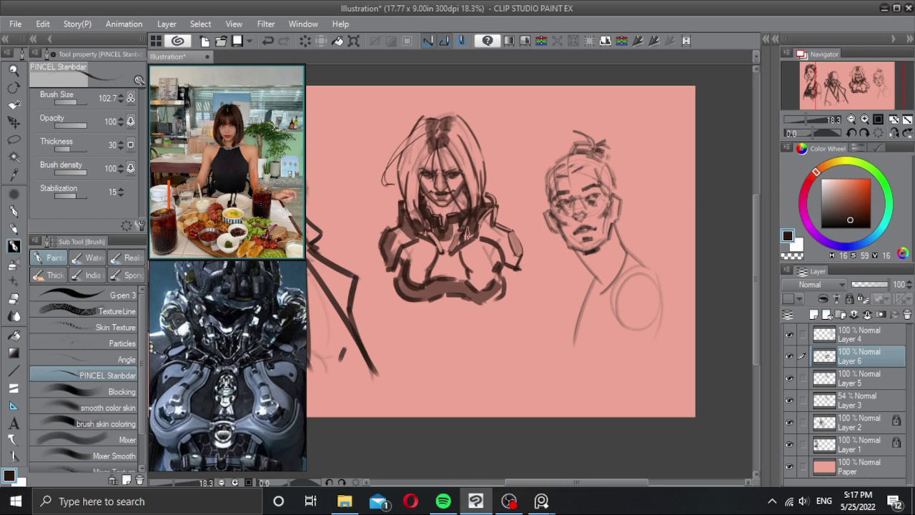
pyautogui.moveTo(485, 243)
pyautogui.mouseDown()
pyautogui.moveTo(500, 264)
pyautogui.moveTo(449, 244)
pyautogui.moveTo(469, 287)
pyautogui.mouseUp()
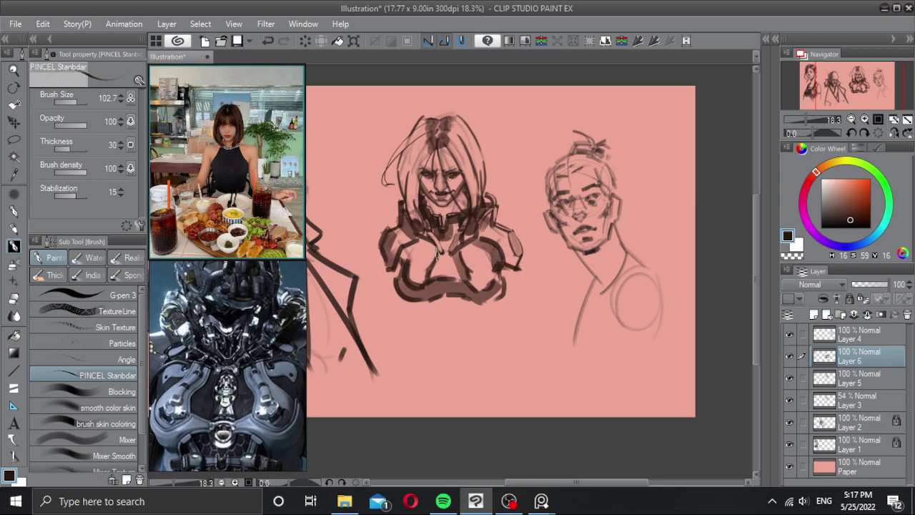
pyautogui.moveTo(439, 249); pyautogui.dragTo(428, 279)
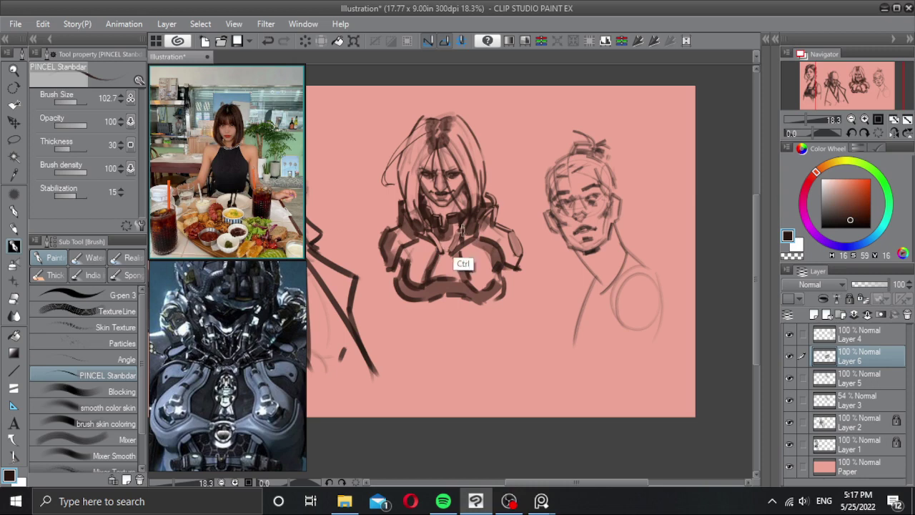
# Step: Compare the sketch with Layer 6 hidden and shown, and add a new layer above it
pyautogui.scroll(-1, 449, 236)
pyautogui.scroll(2, 470, 266)
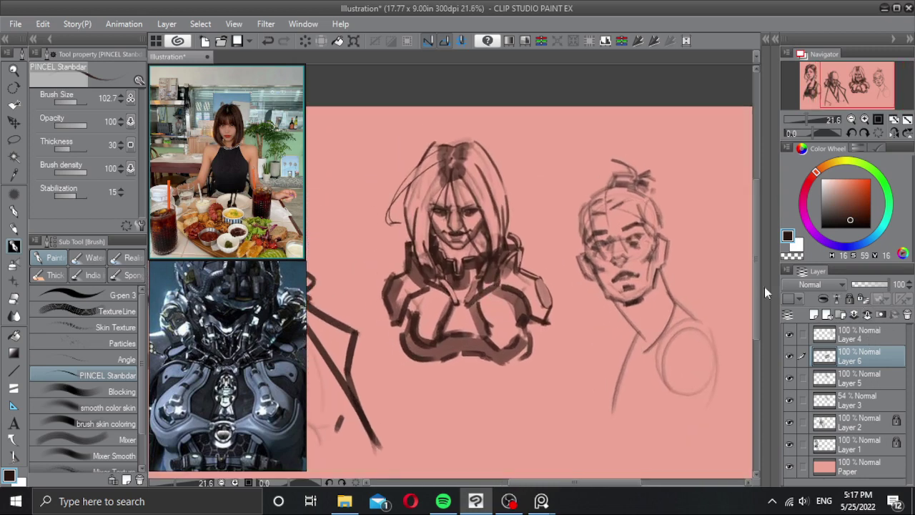
pyautogui.click(790, 355)
pyautogui.click(789, 356)
pyautogui.click(812, 315)
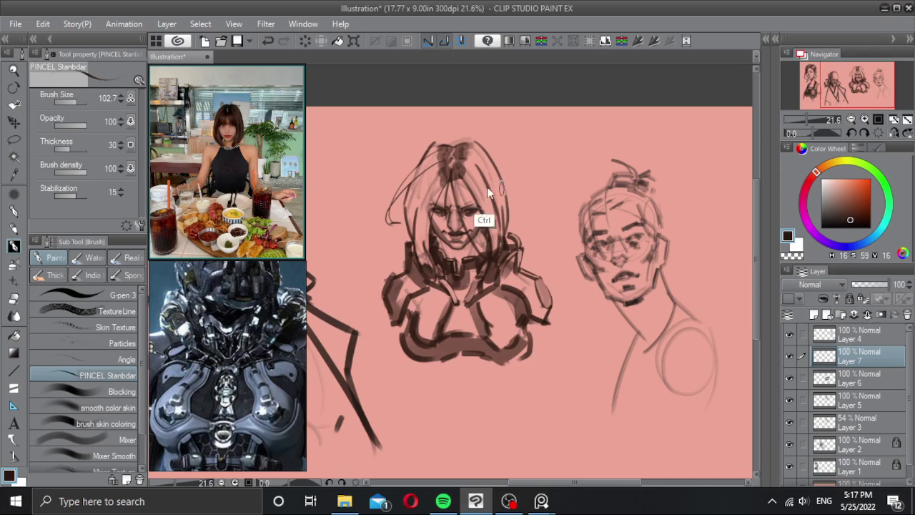
# Step: Shade the left side of the woman's hair from the crown down to the collar with a broad brush
pyautogui.scroll(2, 485, 218)
pyautogui.press('c')
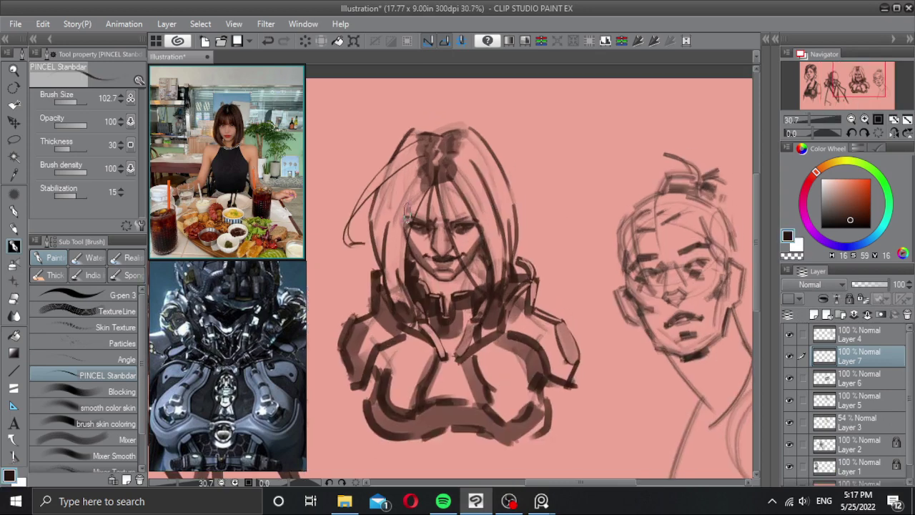
pyautogui.moveTo(400, 233); pyautogui.dragTo(408, 233)
pyautogui.moveTo(406, 304)
pyautogui.mouseDown()
pyautogui.moveTo(388, 264)
pyautogui.moveTo(393, 194)
pyautogui.moveTo(390, 264)
pyautogui.mouseUp()
pyautogui.moveTo(421, 161); pyautogui.dragTo(390, 304)
pyautogui.moveTo(414, 140)
pyautogui.mouseDown()
pyautogui.moveTo(386, 235)
pyautogui.moveTo(424, 135)
pyautogui.moveTo(405, 166)
pyautogui.mouseUp()
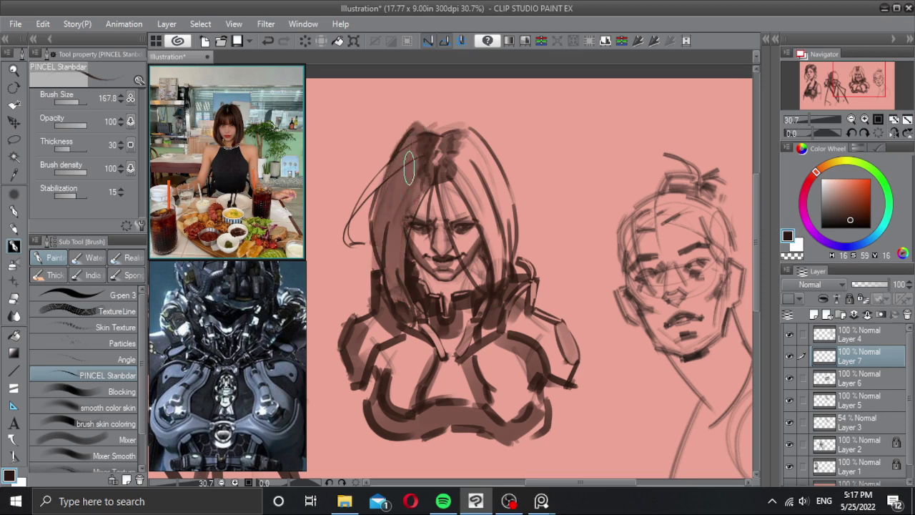
# Step: Fill the loose outer hair strand with the brown sampled from the shaded hair at brush size 70.2
pyautogui.moveTo(402, 211)
pyautogui.mouseDown()
pyautogui.moveTo(377, 197)
pyautogui.moveTo(350, 206)
pyautogui.mouseUp()
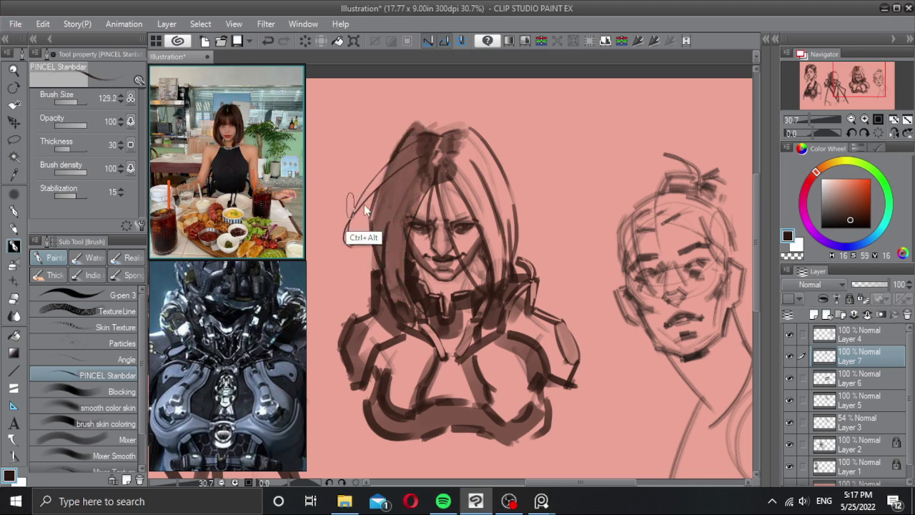
pyautogui.keyDown('alt'); pyautogui.click(399, 157); pyautogui.keyUp('alt')
pyautogui.moveTo(395, 158)
pyautogui.mouseDown()
pyautogui.moveTo(368, 191)
pyautogui.moveTo(375, 183)
pyautogui.moveTo(347, 243)
pyautogui.mouseUp()
pyautogui.moveTo(372, 186); pyautogui.dragTo(348, 238)
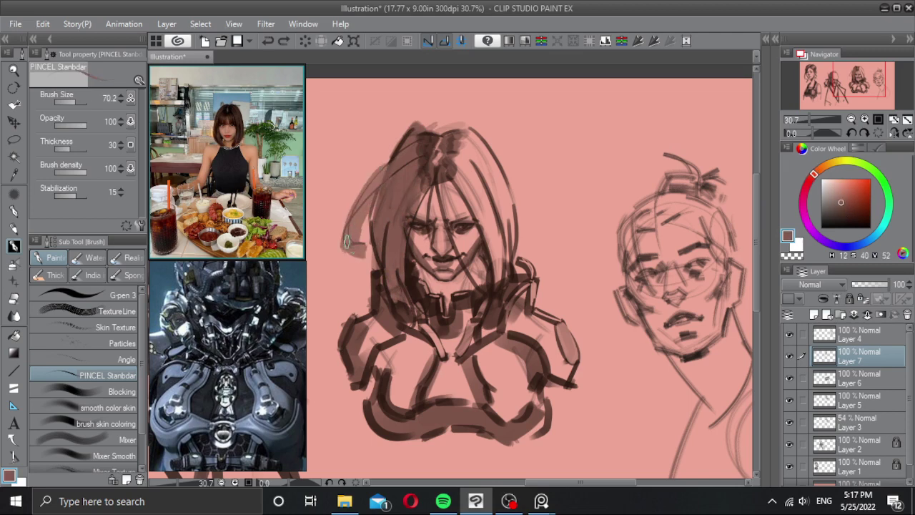
# Step: Fill the right side of the hair with the sampled brown from the parting down to the shoulder
pyautogui.moveTo(449, 160); pyautogui.dragTo(493, 225)
pyautogui.moveTo(455, 178); pyautogui.dragTo(497, 247)
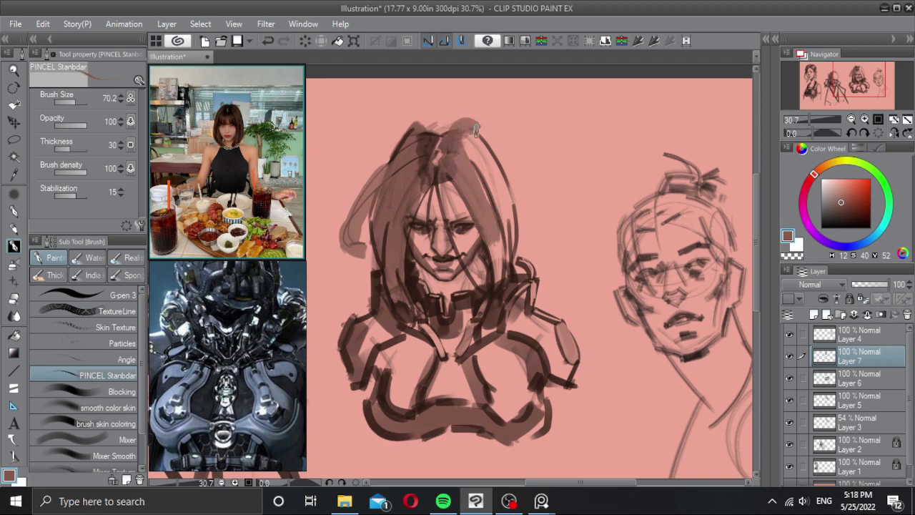
pyautogui.moveTo(463, 123)
pyautogui.mouseDown()
pyautogui.moveTo(489, 179)
pyautogui.moveTo(504, 284)
pyautogui.mouseUp()
pyautogui.moveTo(489, 197); pyautogui.dragTo(505, 295)
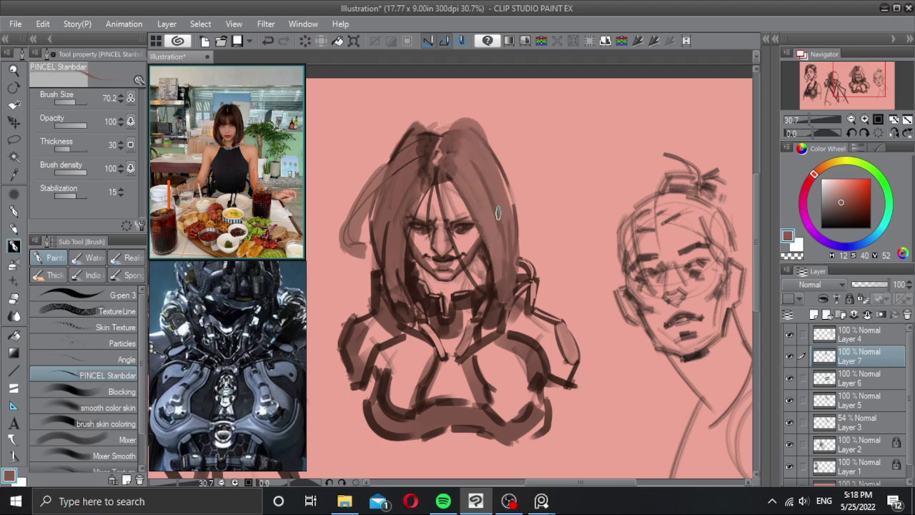
pyautogui.moveTo(502, 171); pyautogui.dragTo(523, 244)
# Step: Try the Multiply blending mode on Layer 7, undo it, and clear the layer's hair shading
pyautogui.click(816, 285)
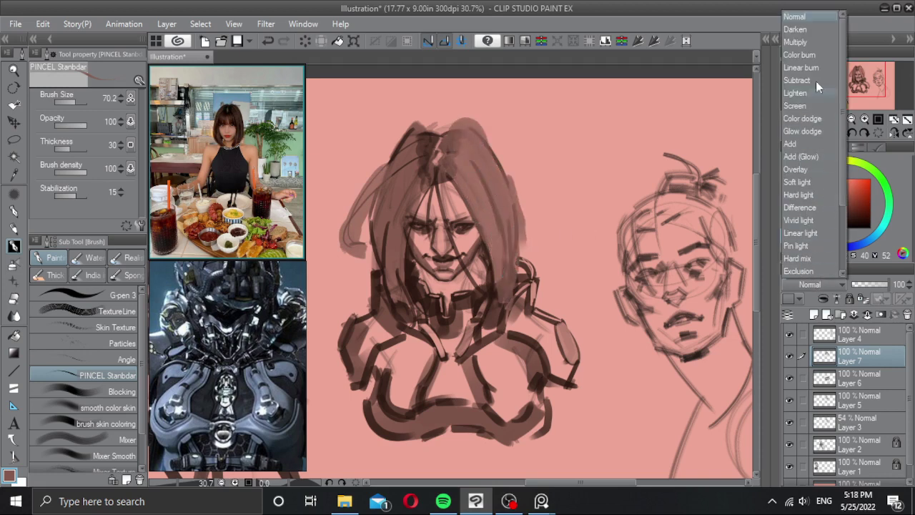
pyautogui.click(811, 42)
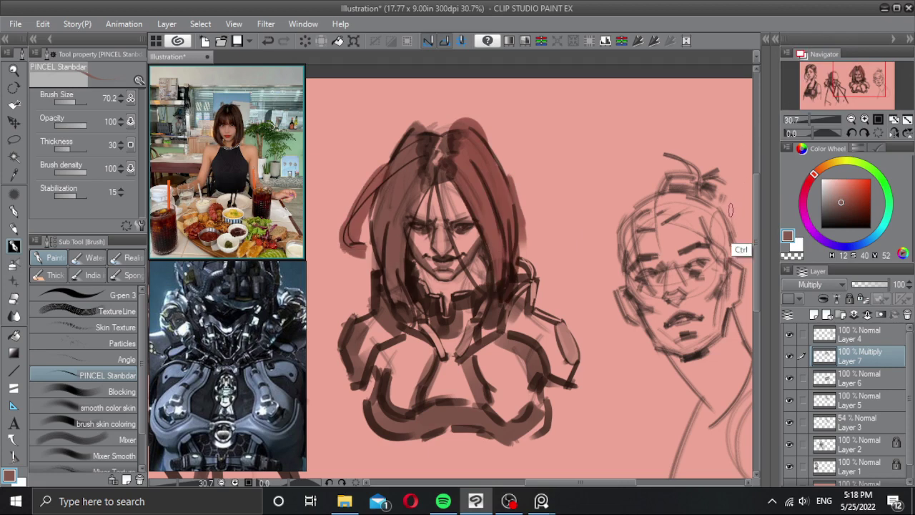
pyautogui.hotkey('ctrl', 'z')
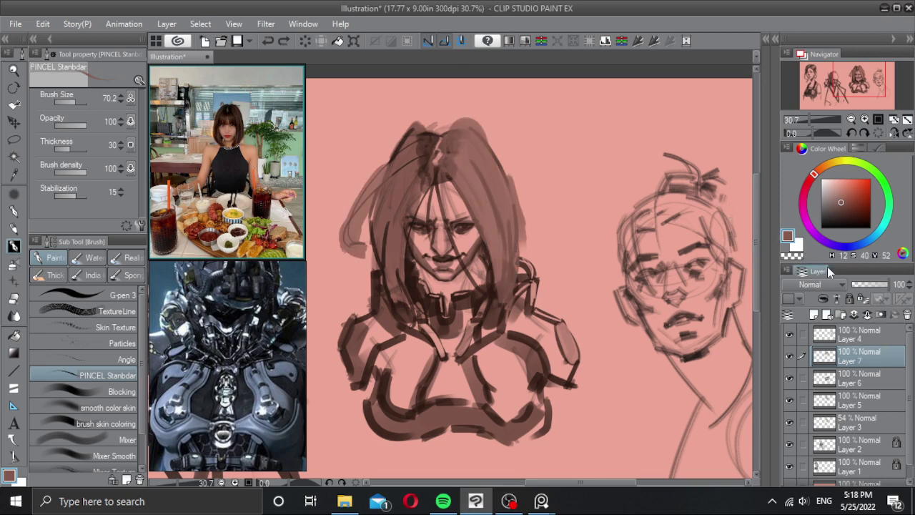
pyautogui.press('Delete')
# Step: Block in the whole hair mass on Layer 7 with a sampled dark brown, using a broad brush up to size 259
pyautogui.moveTo(375, 186); pyautogui.dragTo(363, 193)
pyautogui.moveTo(349, 235); pyautogui.dragTo(345, 235)
pyautogui.moveTo(348, 228); pyautogui.dragTo(349, 241)
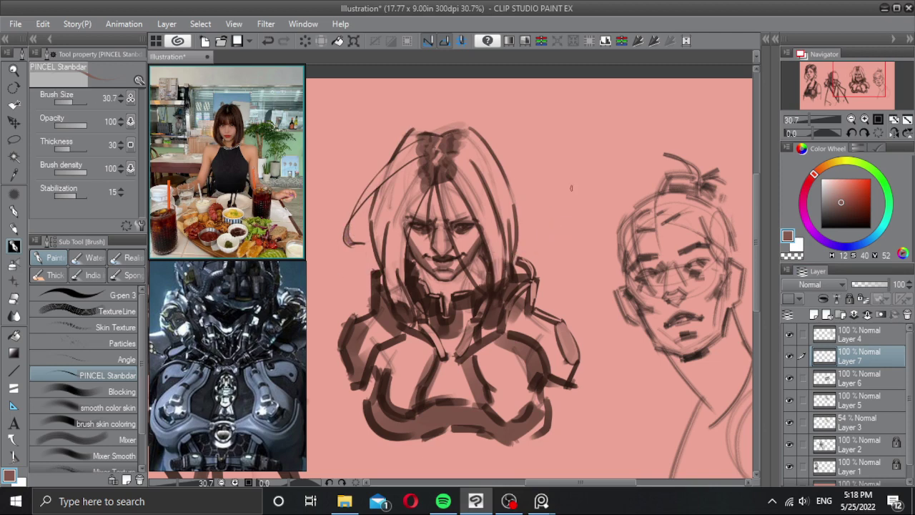
pyautogui.keyDown('alt'); pyautogui.click(469, 342); pyautogui.keyUp('alt')
pyautogui.moveTo(379, 229); pyautogui.dragTo(384, 218)
pyautogui.moveTo(341, 258)
pyautogui.mouseDown()
pyautogui.moveTo(363, 195)
pyautogui.moveTo(405, 143)
pyautogui.moveTo(389, 183)
pyautogui.moveTo(380, 290)
pyautogui.moveTo(388, 312)
pyautogui.moveTo(427, 185)
pyautogui.mouseUp()
pyautogui.moveTo(457, 156)
pyautogui.mouseDown()
pyautogui.moveTo(515, 262)
pyautogui.moveTo(513, 285)
pyautogui.moveTo(508, 221)
pyautogui.moveTo(478, 129)
pyautogui.mouseUp()
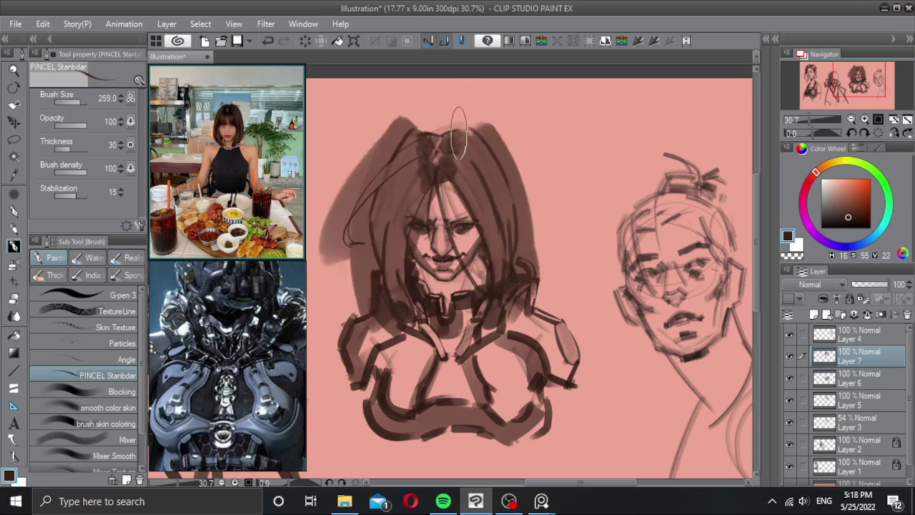
# Step: Erase the excess fill outside the loose strand and along the hair's upper left edge with transparent colour
pyautogui.press('c')
pyautogui.moveTo(415, 136)
pyautogui.mouseDown()
pyautogui.moveTo(378, 134)
pyautogui.moveTo(392, 127)
pyautogui.moveTo(370, 165)
pyautogui.mouseUp()
pyautogui.press('[')
pyautogui.press('[')
pyautogui.press('[')
pyautogui.moveTo(368, 166)
pyautogui.mouseDown()
pyautogui.moveTo(395, 149)
pyautogui.moveTo(371, 170)
pyautogui.mouseUp()
pyautogui.moveTo(396, 142)
pyautogui.mouseDown()
pyautogui.moveTo(359, 182)
pyautogui.moveTo(368, 179)
pyautogui.mouseUp()
pyautogui.moveTo(412, 147)
pyautogui.mouseDown()
pyautogui.moveTo(386, 160)
pyautogui.moveTo(348, 231)
pyautogui.mouseUp()
pyautogui.moveTo(372, 187); pyautogui.dragTo(349, 233)
pyautogui.moveTo(385, 173); pyautogui.dragTo(352, 231)
pyautogui.moveTo(392, 169); pyautogui.dragTo(366, 191)
# Step: Clean away the remaining fill beneath the loose strand and beside the left collar with a smaller transparent brush
pyautogui.press('[')
pyautogui.press('[')
pyautogui.press('[')
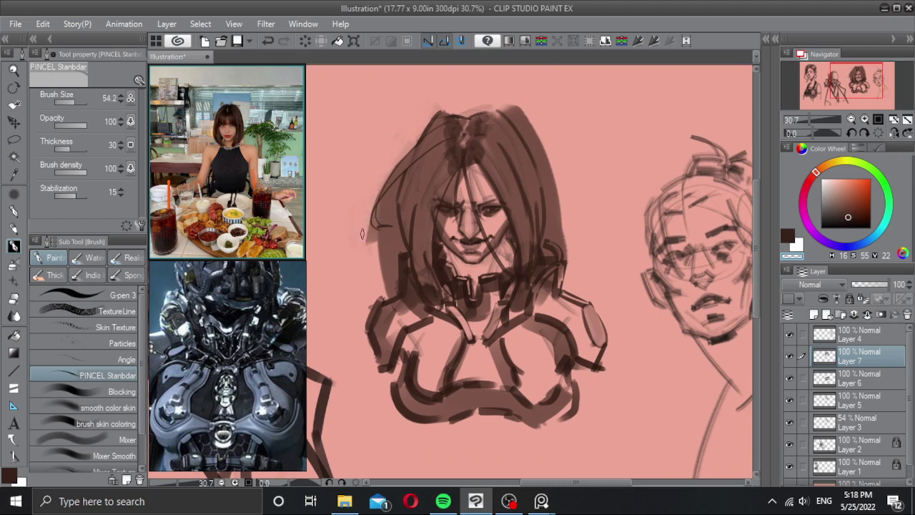
pyautogui.moveTo(362, 234)
pyautogui.mouseDown()
pyautogui.moveTo(392, 229)
pyautogui.moveTo(386, 218)
pyautogui.moveTo(401, 178)
pyautogui.moveTo(386, 220)
pyautogui.mouseUp()
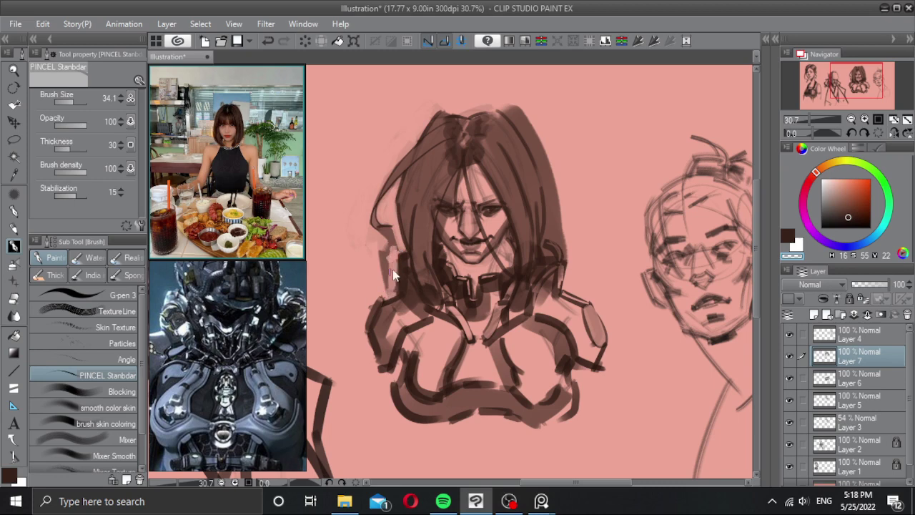
pyautogui.moveTo(393, 272); pyautogui.dragTo(394, 272)
pyautogui.moveTo(393, 249); pyautogui.dragTo(380, 232)
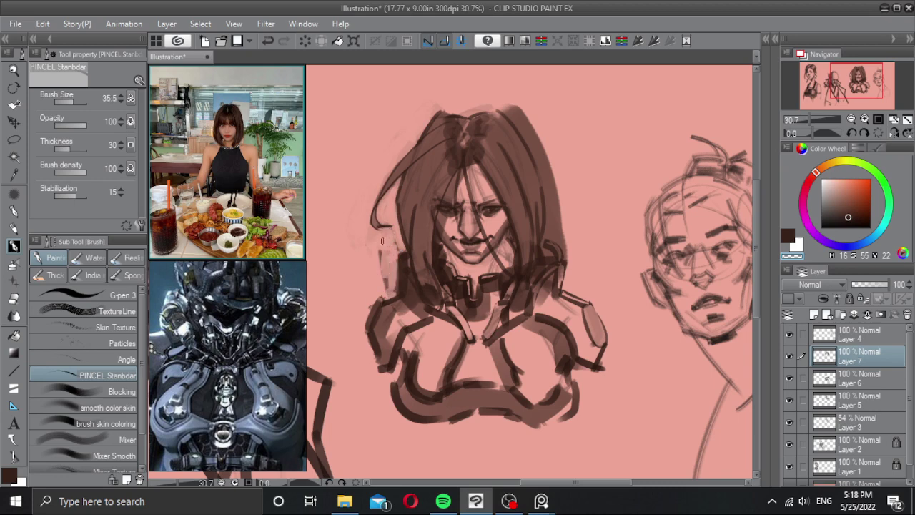
pyautogui.moveTo(382, 291); pyautogui.dragTo(387, 292)
pyautogui.moveTo(385, 259)
pyautogui.mouseDown()
pyautogui.moveTo(388, 285)
pyautogui.moveTo(395, 279)
pyautogui.mouseUp()
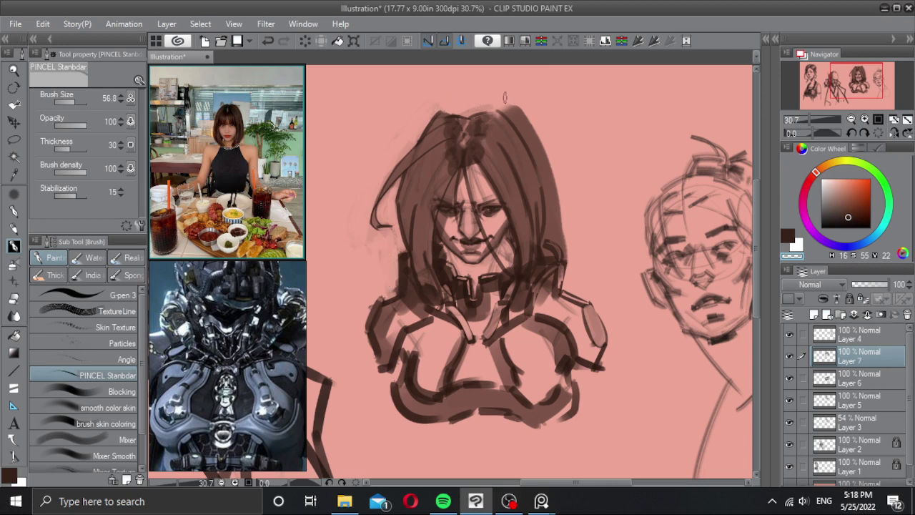
# Step: Erase the excess hair fill along the woman's right-hand hair edge with transparent colour and lower Layer 7's opacity to 77%
pyautogui.moveTo(505, 98); pyautogui.dragTo(474, 109)
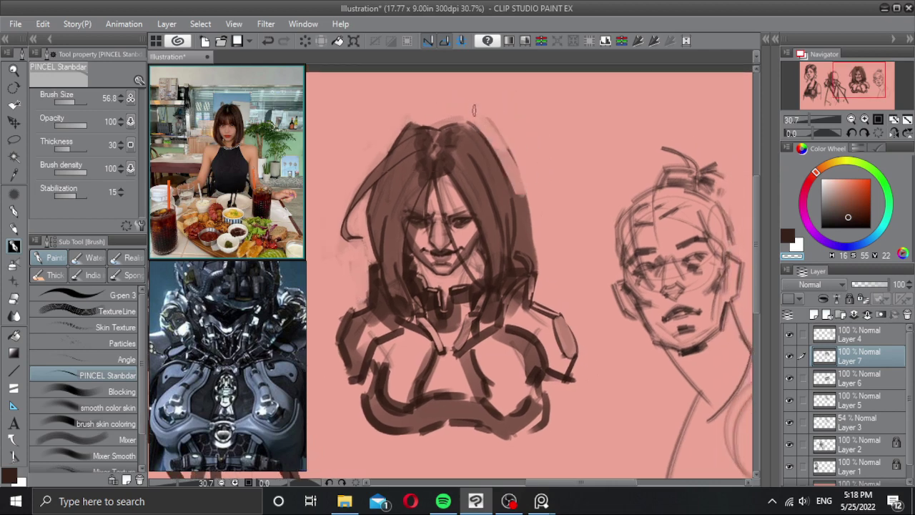
pyautogui.moveTo(500, 141)
pyautogui.mouseDown()
pyautogui.moveTo(523, 225)
pyautogui.moveTo(517, 168)
pyautogui.mouseUp()
pyautogui.moveTo(520, 201); pyautogui.dragTo(519, 244)
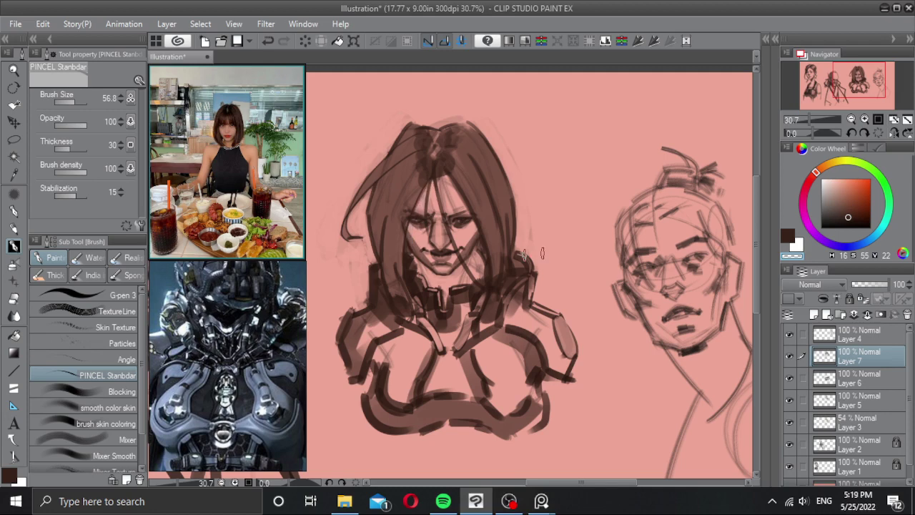
pyautogui.click(880, 284)
pyautogui.press('c')
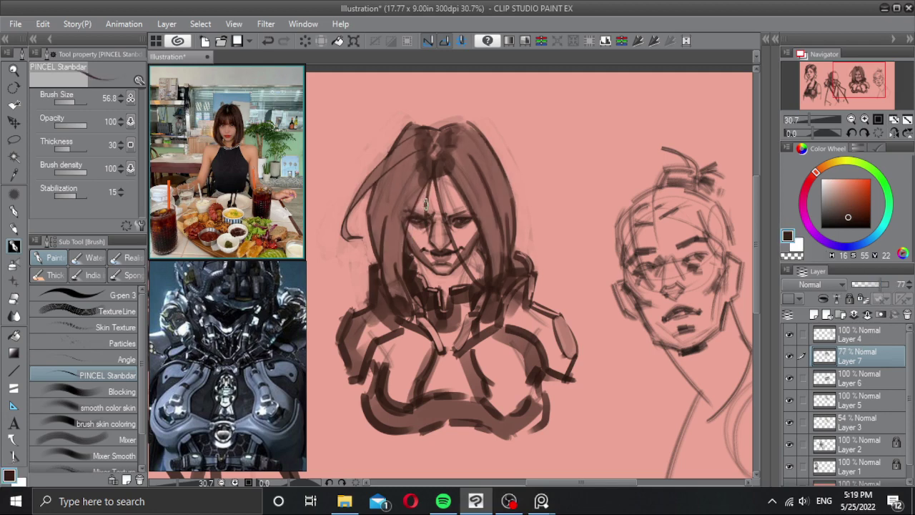
pyautogui.moveTo(455, 196); pyautogui.dragTo(485, 283)
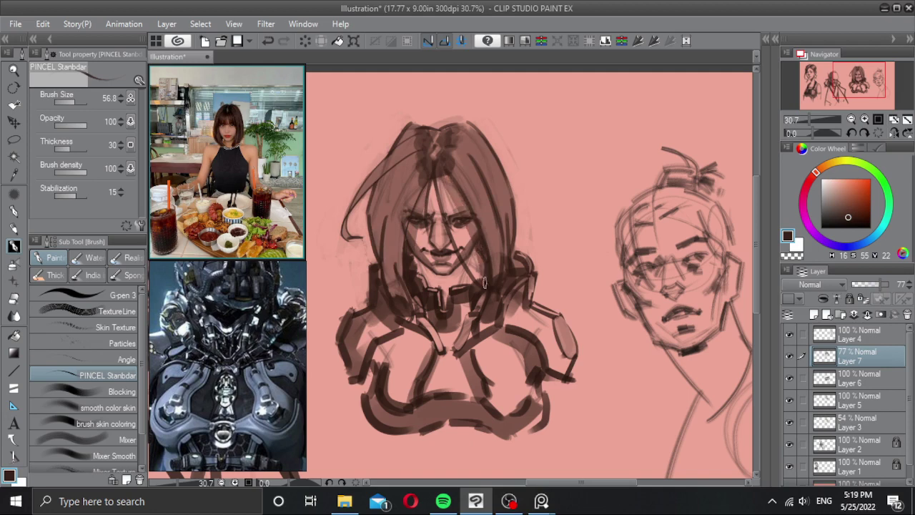
pyautogui.hotkey('ctrl', 'z')
pyautogui.moveTo(445, 169)
pyautogui.mouseDown()
pyautogui.moveTo(492, 280)
pyautogui.moveTo(477, 274)
pyautogui.mouseUp()
pyautogui.hotkey('ctrl', 'z')
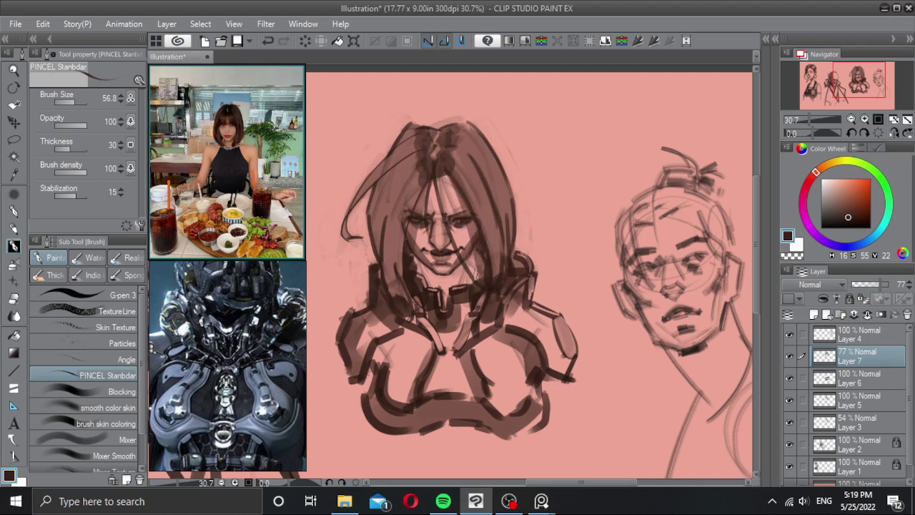
pyautogui.moveTo(415, 261)
pyautogui.mouseDown()
pyautogui.moveTo(446, 292)
pyautogui.moveTo(468, 262)
pyautogui.moveTo(457, 289)
pyautogui.mouseUp()
pyautogui.hotkey('ctrl', 'z')
# Step: Add small dark shading strokes around the long-haired woman's nose, mouth and chin on Layer 7, reducing the brush to size 26.6
pyautogui.keyDown('ctrl'); pyautogui.click(453, 269); pyautogui.keyUp('ctrl')
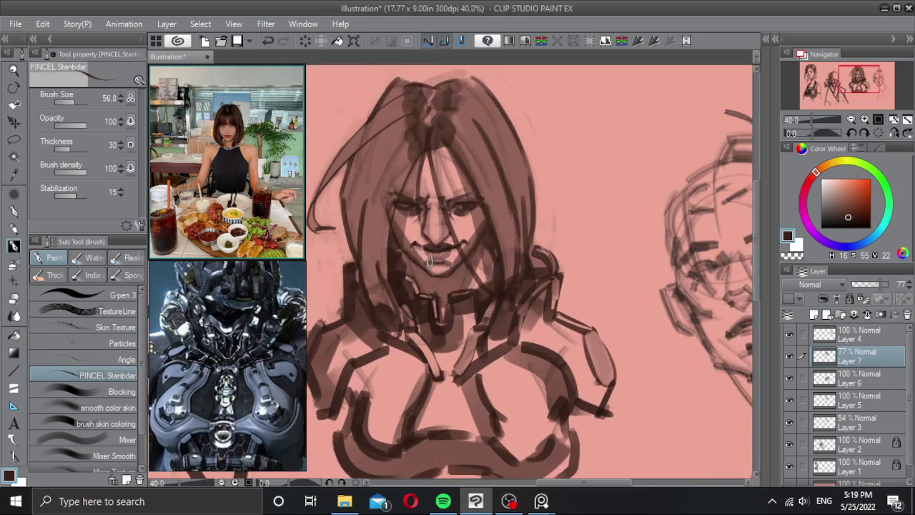
pyautogui.moveTo(414, 265)
pyautogui.mouseDown()
pyautogui.moveTo(430, 279)
pyautogui.moveTo(420, 276)
pyautogui.mouseUp()
pyautogui.moveTo(430, 233); pyautogui.dragTo(435, 247)
pyautogui.press('[')
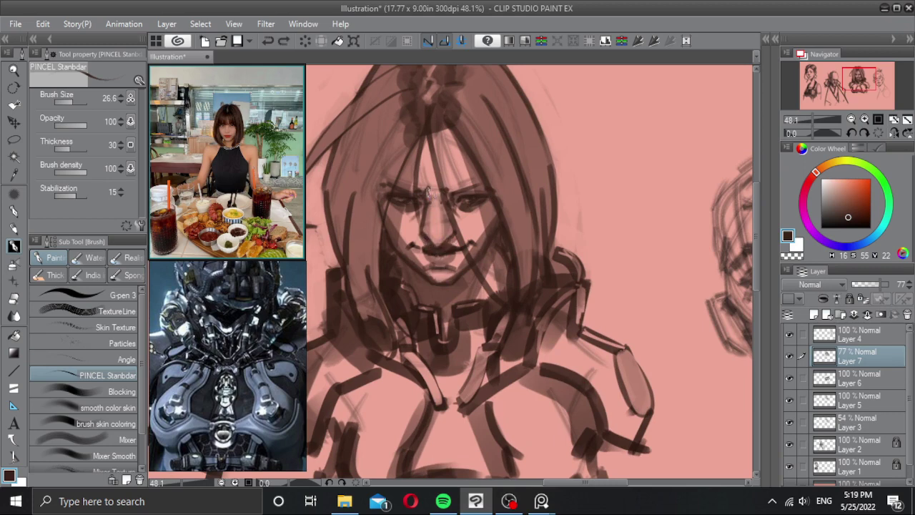
pyautogui.scroll(-4, 437, 197)
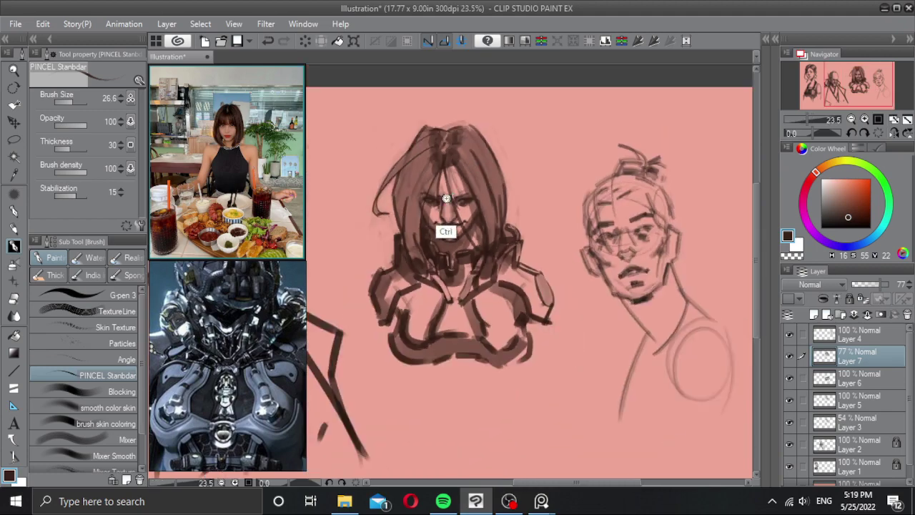
pyautogui.scroll(2, 457, 161)
pyautogui.moveTo(440, 161)
pyautogui.mouseDown()
pyautogui.moveTo(463, 165)
pyautogui.moveTo(452, 174)
pyautogui.mouseUp()
pyautogui.hotkey('ctrl', 'z')
pyautogui.moveTo(473, 196)
pyautogui.mouseDown()
pyautogui.moveTo(458, 220)
pyautogui.moveTo(460, 207)
pyautogui.mouseUp()
# Step: Carve lighter highlights into the crown and sides of the hair, alternating transparent colour and dark brown with progressively smaller brush sizes
pyautogui.keyDown('ctrl'); pyautogui.click(459, 226); pyautogui.keyUp('ctrl')
pyautogui.press('c')
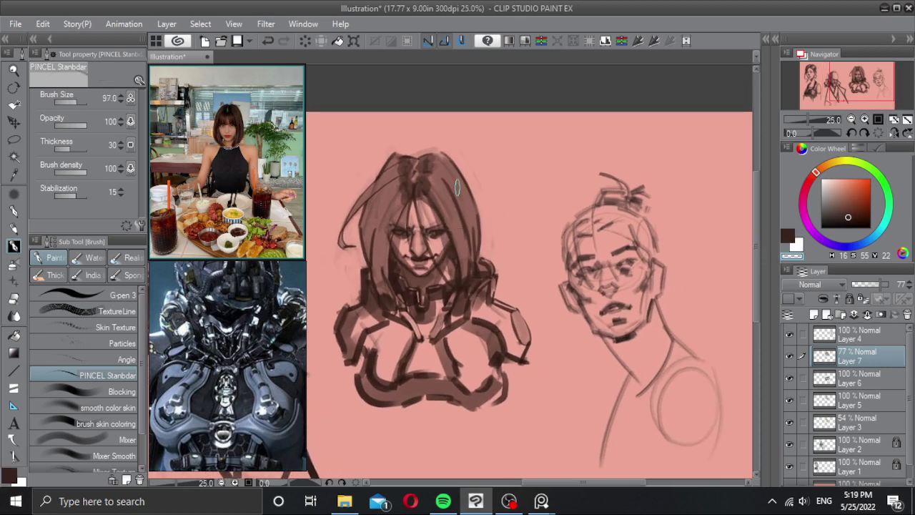
pyautogui.moveTo(448, 176)
pyautogui.mouseDown()
pyautogui.moveTo(467, 208)
pyautogui.moveTo(463, 193)
pyautogui.moveTo(452, 201)
pyautogui.mouseUp()
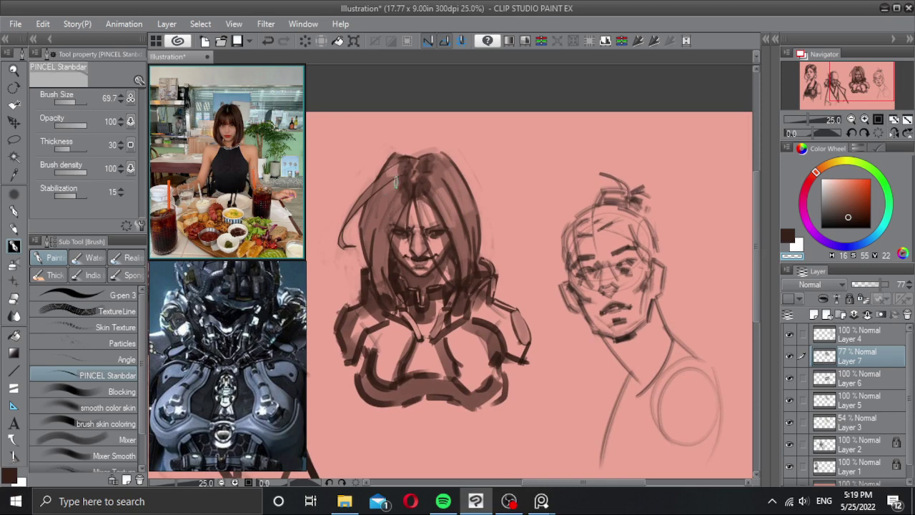
pyautogui.press('c')
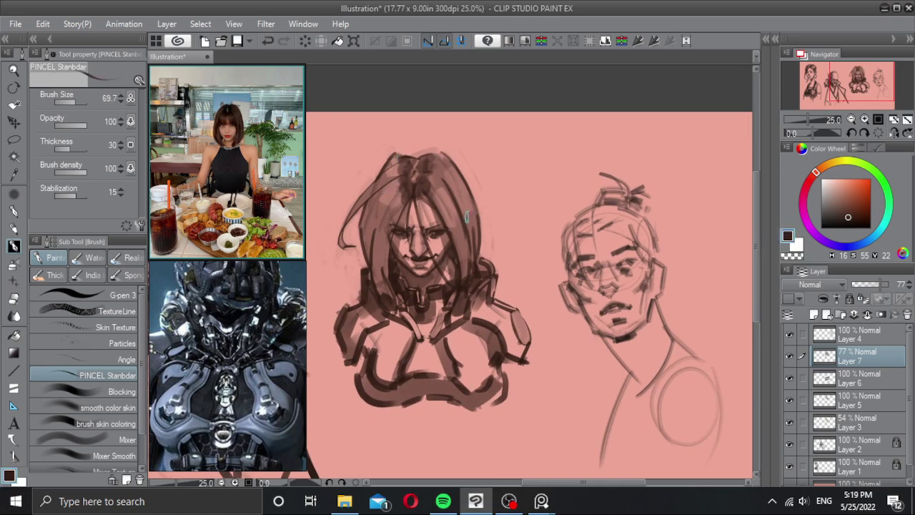
pyautogui.moveTo(467, 211); pyautogui.dragTo(473, 239)
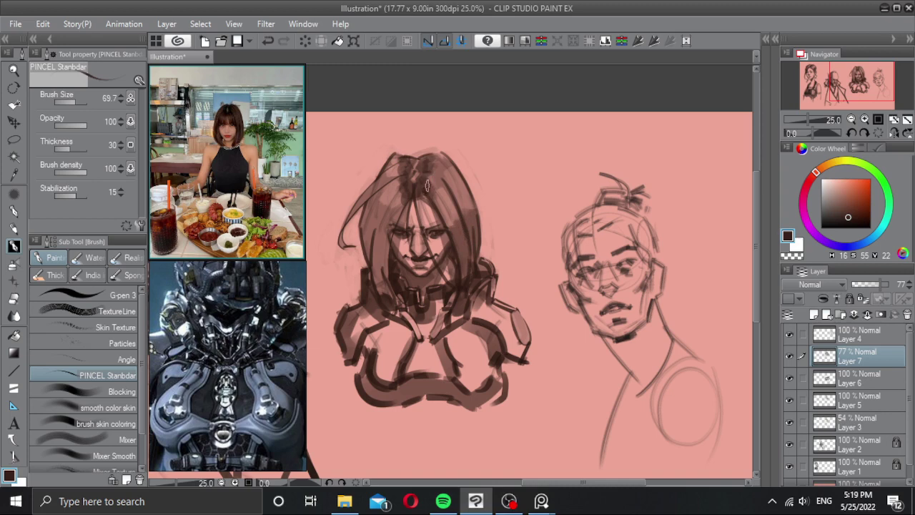
pyautogui.moveTo(428, 190); pyautogui.dragTo(444, 159)
pyautogui.moveTo(373, 202)
pyautogui.mouseDown()
pyautogui.moveTo(366, 236)
pyautogui.moveTo(382, 281)
pyautogui.mouseUp()
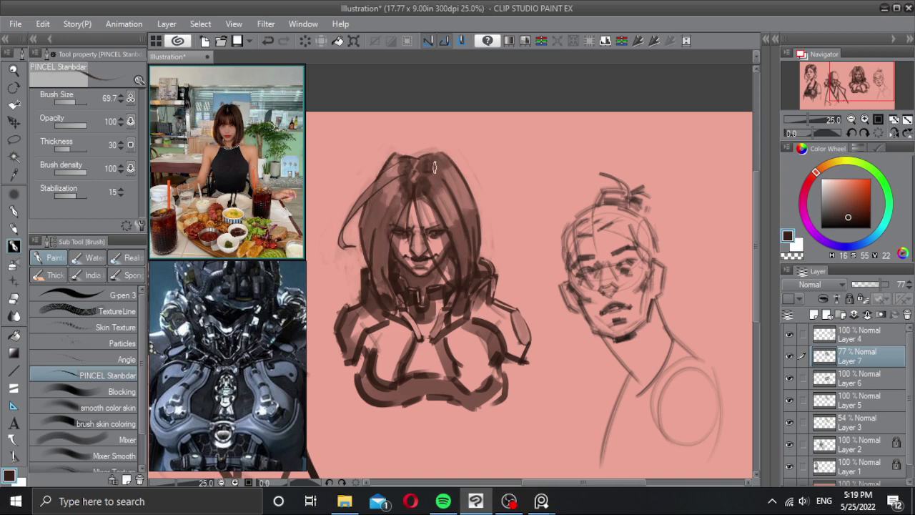
pyautogui.scroll(2, 433, 191)
pyautogui.moveTo(435, 201); pyautogui.dragTo(425, 202)
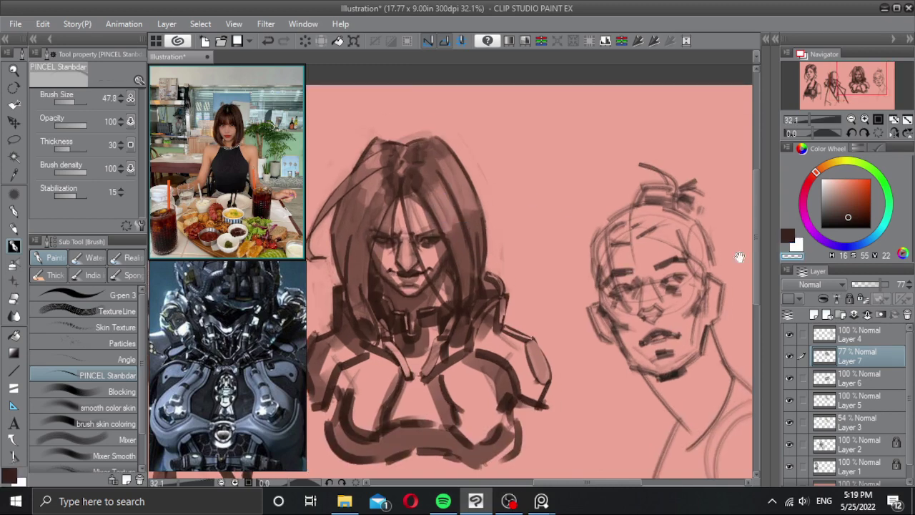
# Step: Merge Layers 7 and 6 down into Layer 5 and lower Layer 3's opacity to 16%
pyautogui.click(868, 316)
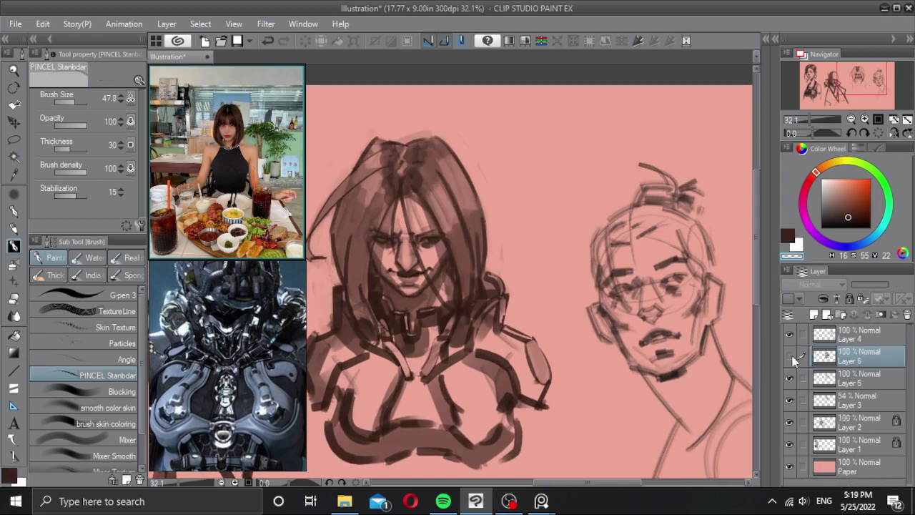
pyautogui.click(869, 315)
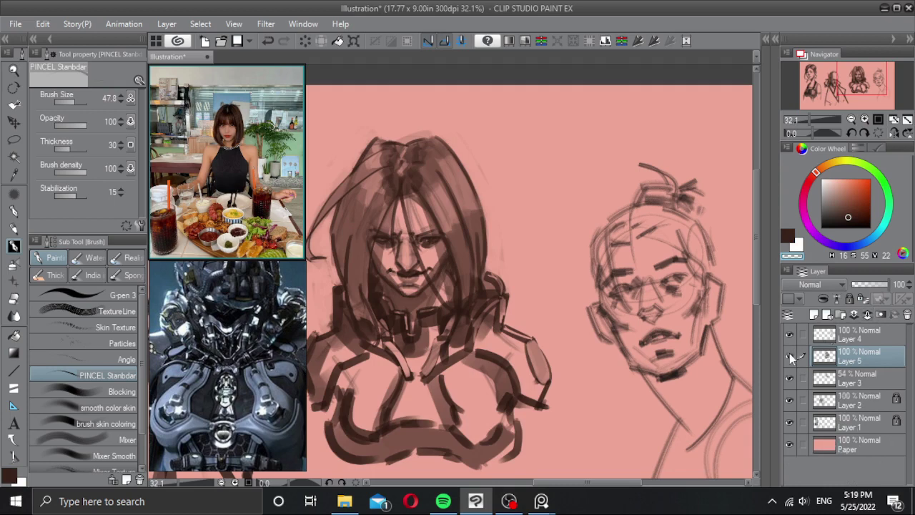
pyautogui.click(858, 379)
pyautogui.click(861, 284)
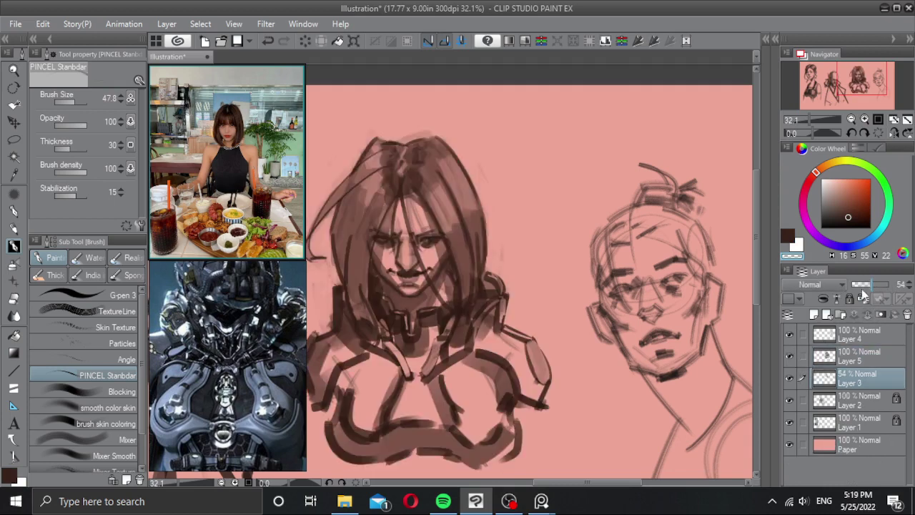
pyautogui.moveTo(860, 285); pyautogui.dragTo(856, 285)
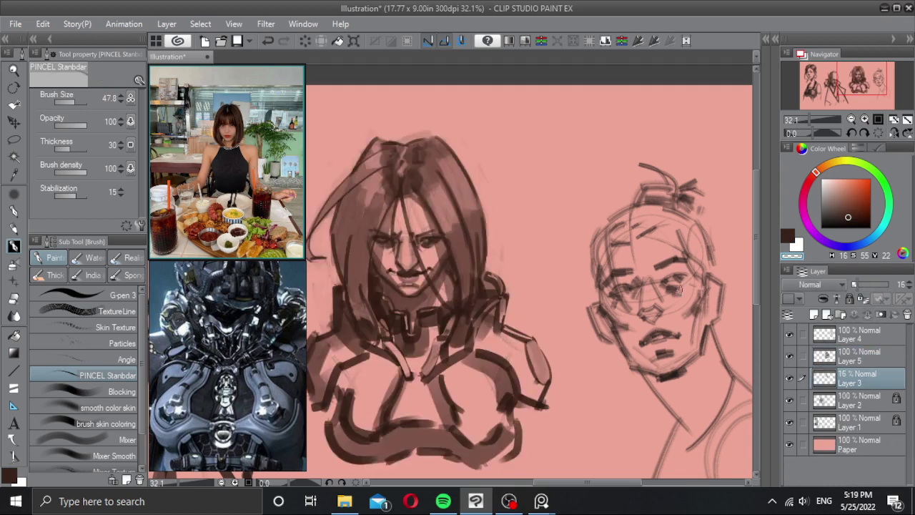
# Step: Merge Layer 5 down into Layer 3
pyautogui.moveTo(485, 281); pyautogui.dragTo(537, 272)
pyautogui.click(825, 354)
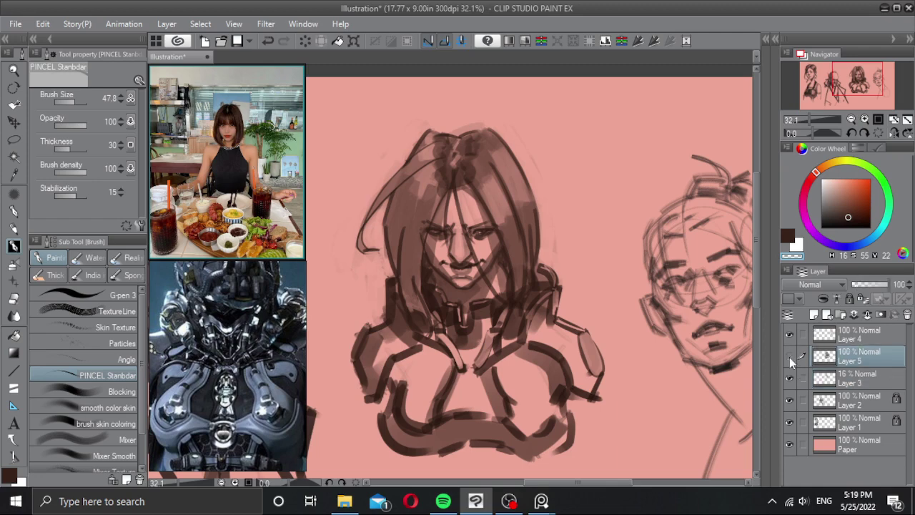
pyautogui.click(869, 315)
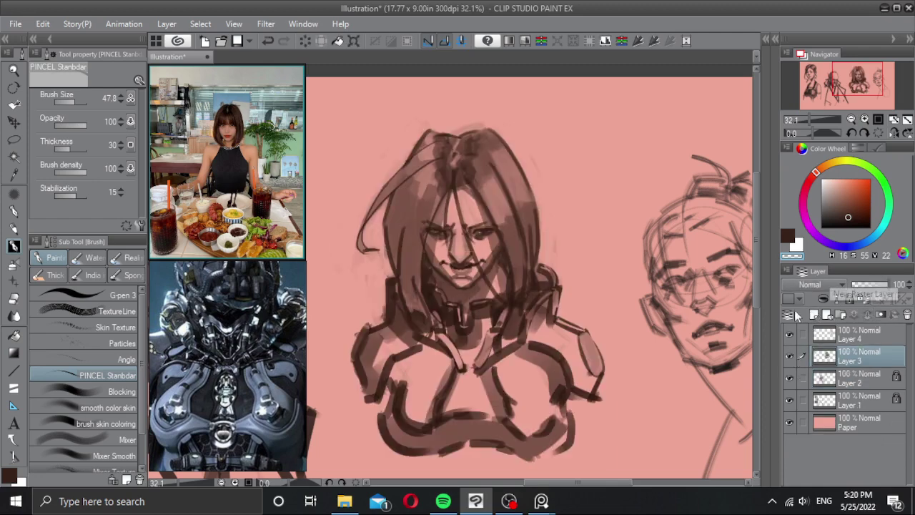
# Step: Draw thin strands through the right side of the hair on Layer 3 with the brush at size 18
pyautogui.moveTo(503, 192); pyautogui.dragTo(486, 198)
pyautogui.press('c')
pyautogui.press('[')
pyautogui.press('[')
pyautogui.press('[')
pyautogui.press('[')
pyautogui.press('[')
pyautogui.press('[')
pyautogui.press('[')
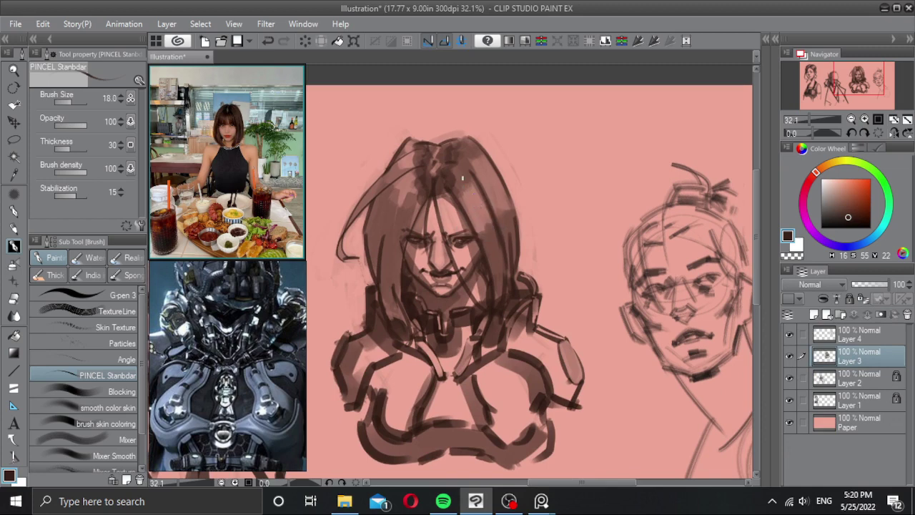
pyautogui.moveTo(466, 182); pyautogui.dragTo(500, 283)
pyautogui.hotkey('ctrl', 'z')
pyautogui.press('c')
pyautogui.press('c')
pyautogui.moveTo(463, 180); pyautogui.dragTo(497, 240)
pyautogui.press('c')
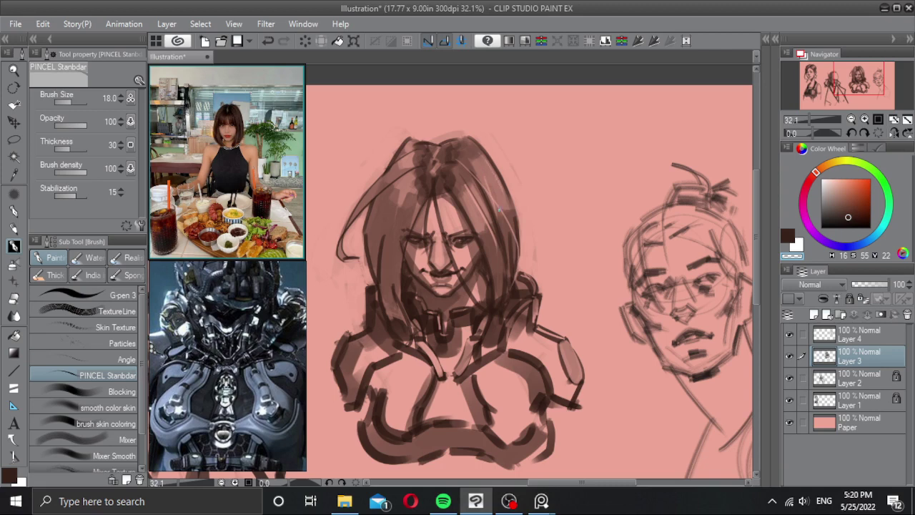
# Step: Erase light highlights into the right side of the hair and around the parting with transparent colour, using a brush up to size 59.1
pyautogui.hotkey('ctrl', 'z')
pyautogui.moveTo(489, 202); pyautogui.dragTo(497, 202)
pyautogui.hotkey('ctrl', 'z')
pyautogui.moveTo(487, 167); pyautogui.dragTo(498, 194)
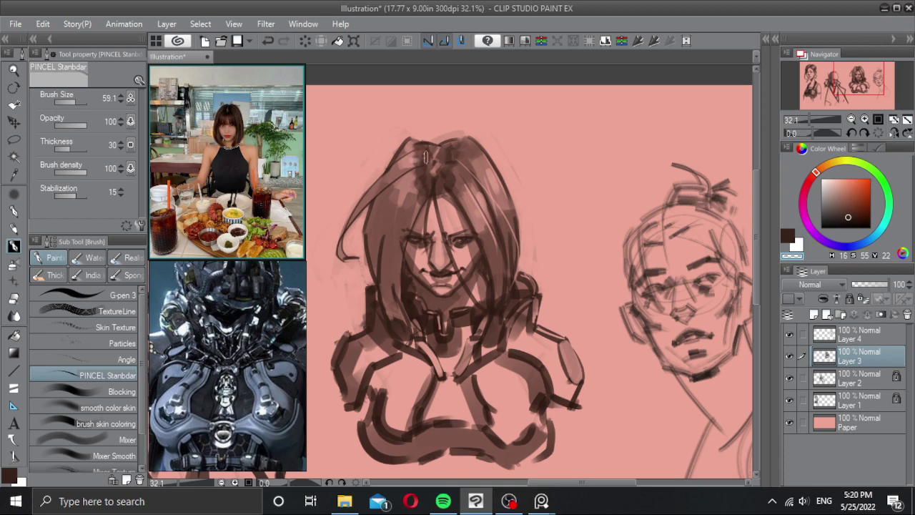
pyautogui.moveTo(437, 147); pyautogui.dragTo(422, 201)
pyautogui.moveTo(431, 143)
pyautogui.mouseDown()
pyautogui.moveTo(425, 182)
pyautogui.moveTo(436, 195)
pyautogui.moveTo(472, 188)
pyautogui.mouseUp()
pyautogui.scroll(-3, 445, 196)
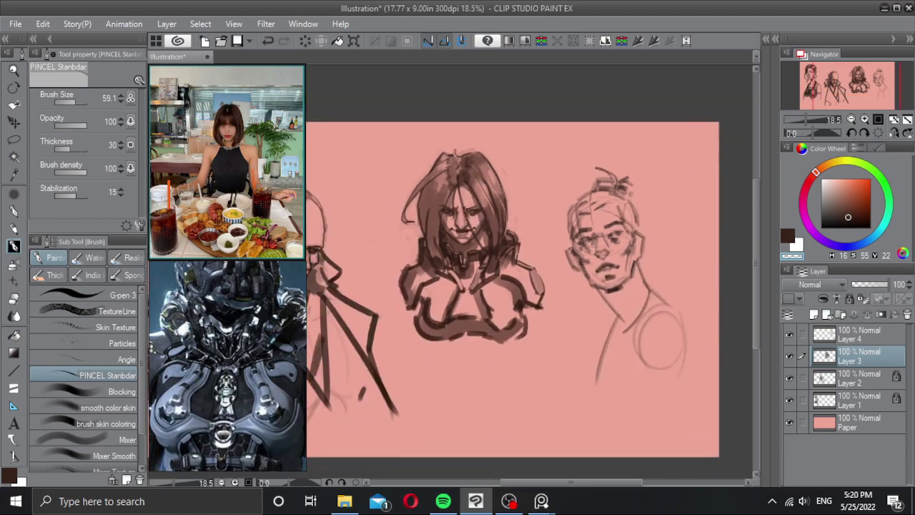
pyautogui.scroll(1, 470, 186)
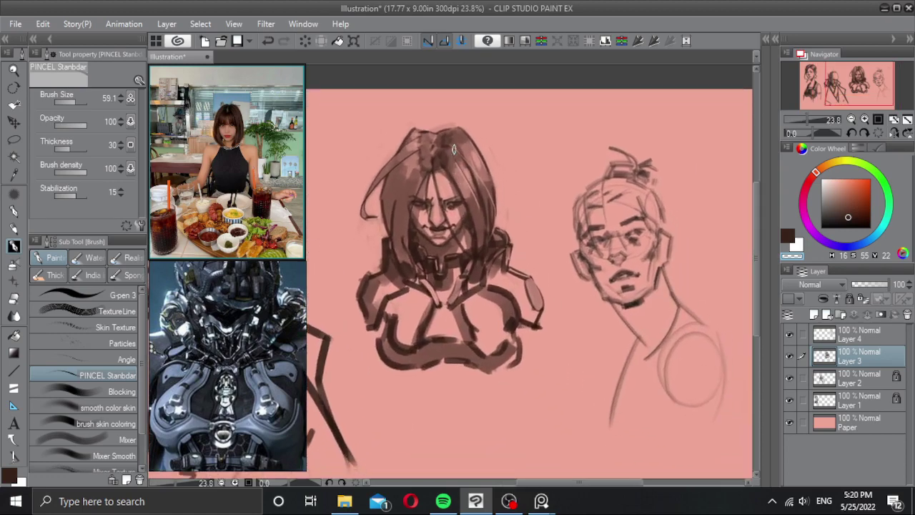
pyautogui.moveTo(469, 185)
pyautogui.mouseDown()
pyautogui.moveTo(398, 187)
pyautogui.moveTo(382, 229)
pyautogui.moveTo(398, 268)
pyautogui.mouseUp()
pyautogui.hotkey('ctrl', 'z')
pyautogui.hotkey('ctrl', 'z')
pyautogui.moveTo(393, 190); pyautogui.dragTo(402, 273)
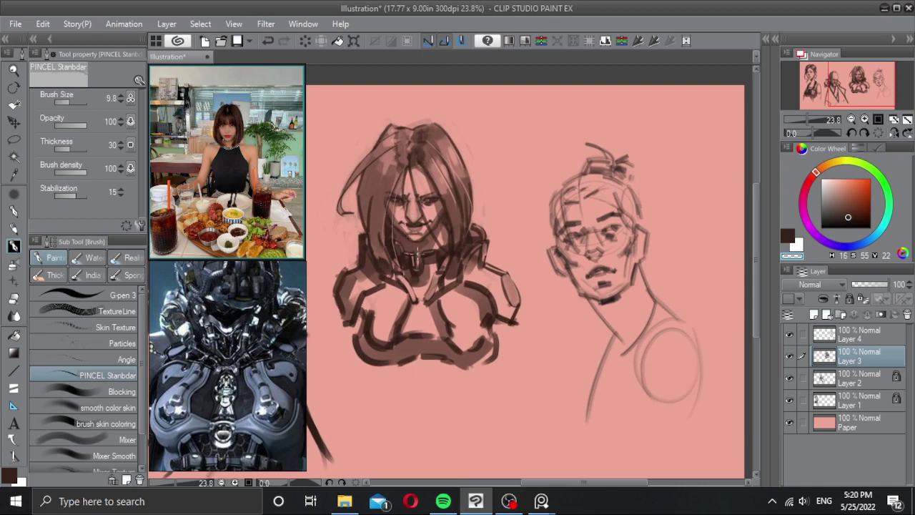
pyautogui.hotkey('ctrl', 'z')
pyautogui.press('c')
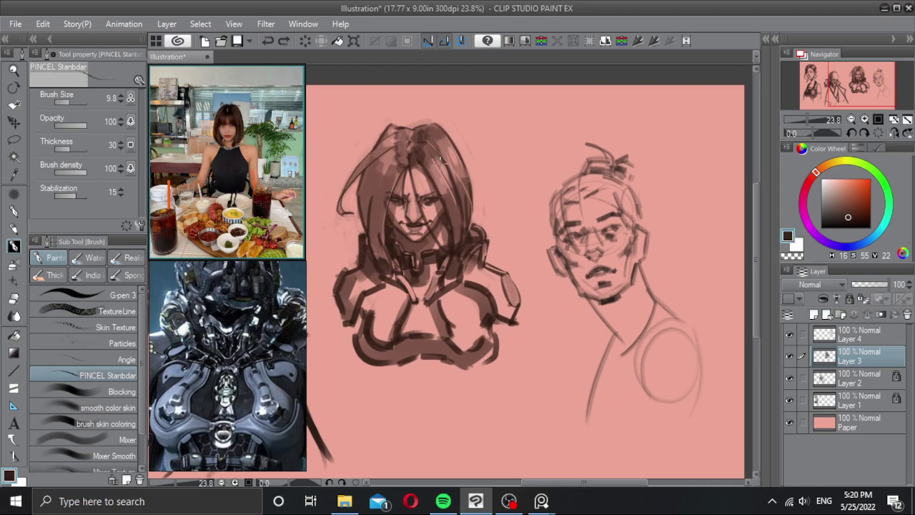
# Step: Lock Layer 3 and create a new raster layer directly above Layer 1
pyautogui.hotkey('ctrl', '-')
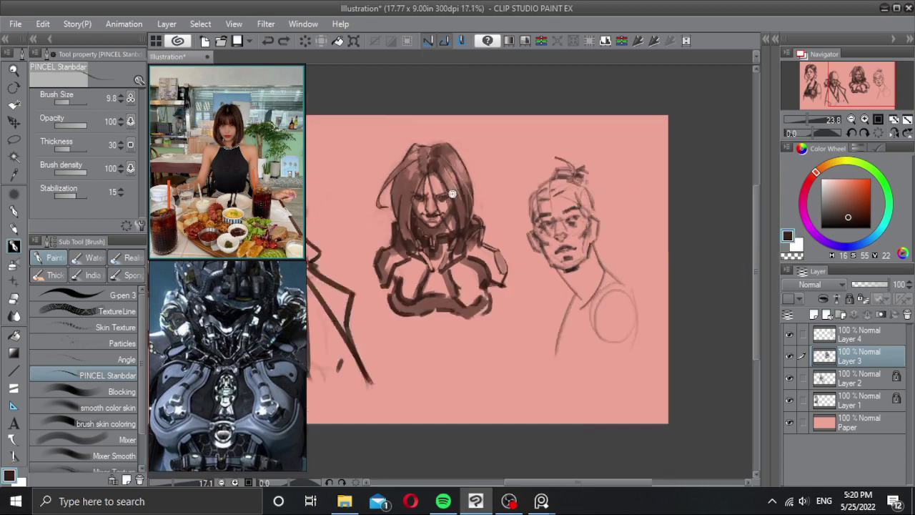
pyautogui.moveTo(457, 233)
pyautogui.mouseDown()
pyautogui.moveTo(488, 245)
pyautogui.moveTo(482, 249)
pyautogui.moveTo(500, 266)
pyautogui.mouseUp()
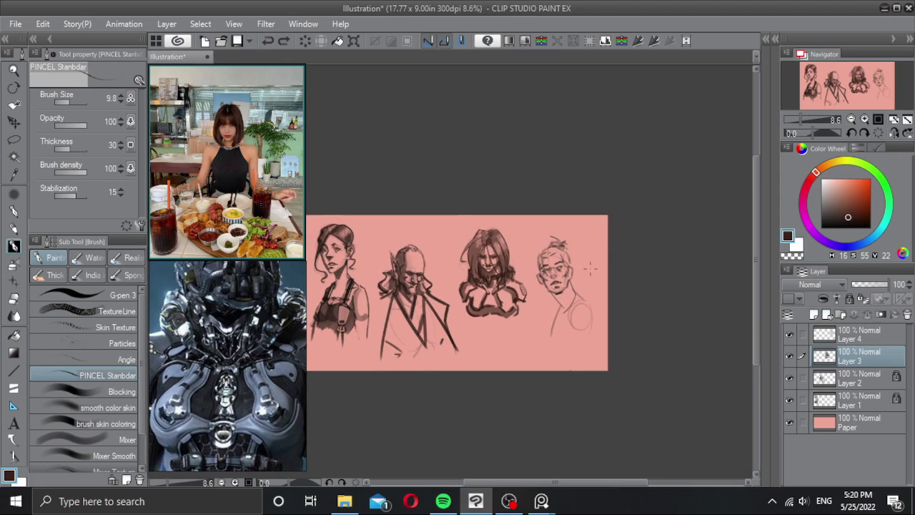
pyautogui.moveTo(508, 272); pyautogui.dragTo(542, 273)
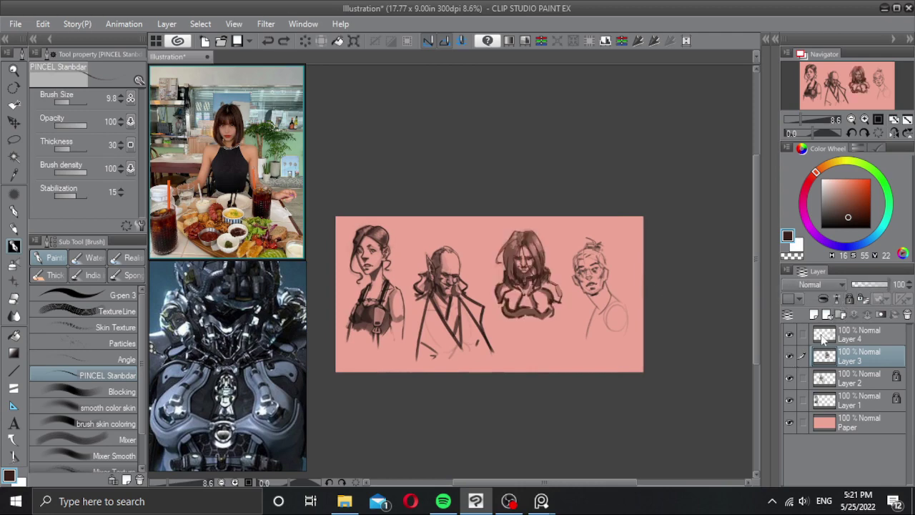
pyautogui.click(850, 300)
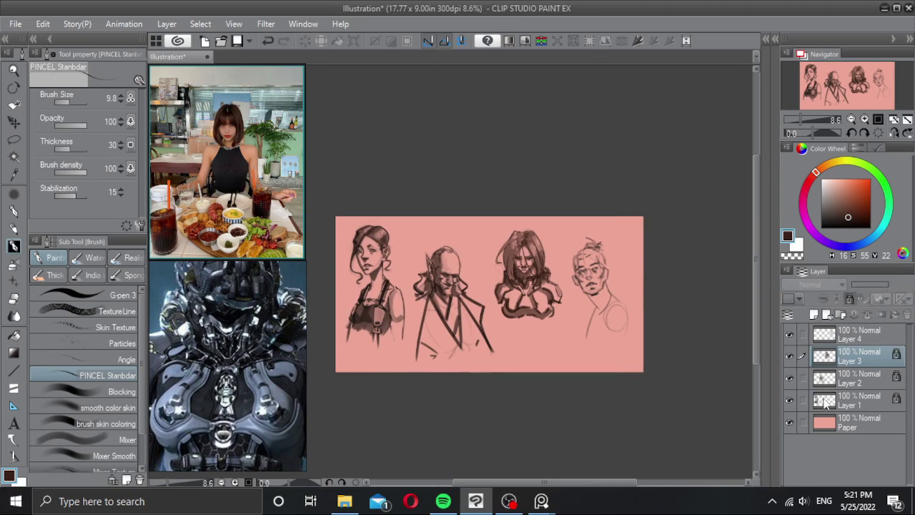
pyautogui.click(826, 403)
pyautogui.click(815, 316)
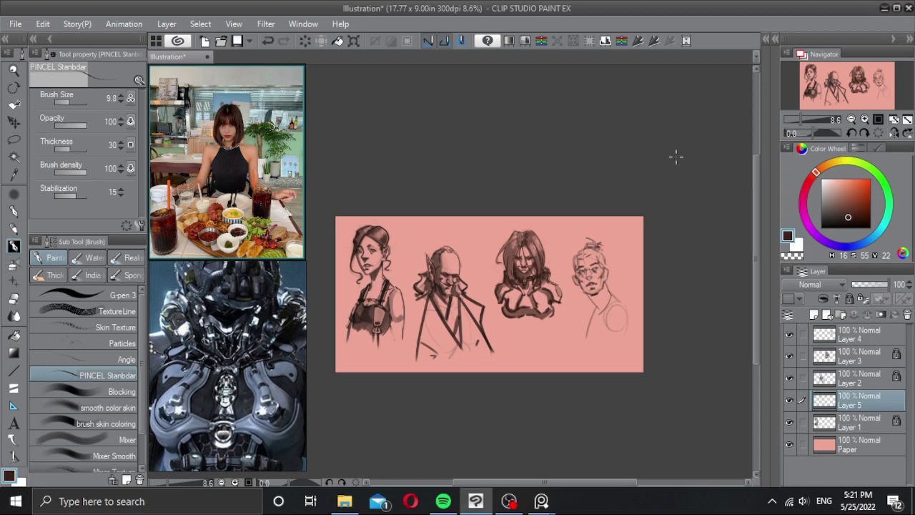
# Step: Frame the reference photo closely on the woman's face and move the new Layer 5 directly above Layer 3
pyautogui.scroll(-5, 224, 167)
pyautogui.scroll(2, 224, 167)
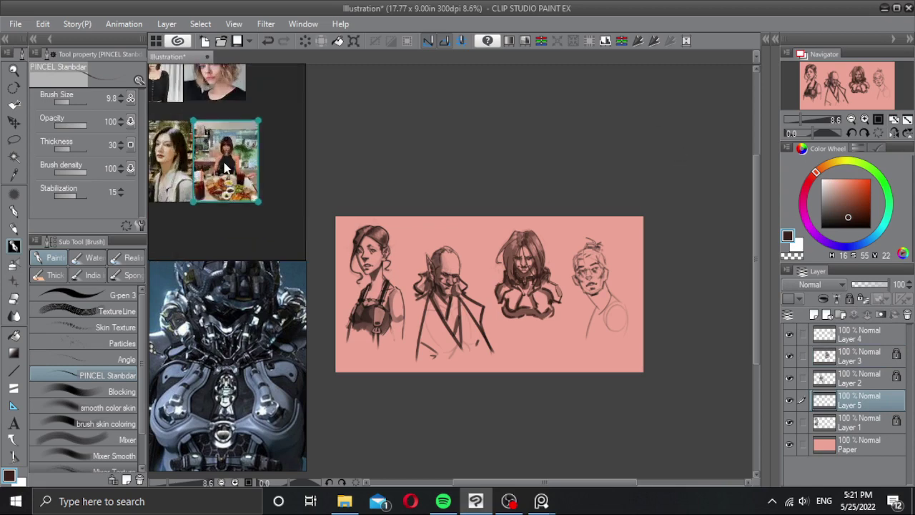
pyautogui.scroll(6, 224, 167)
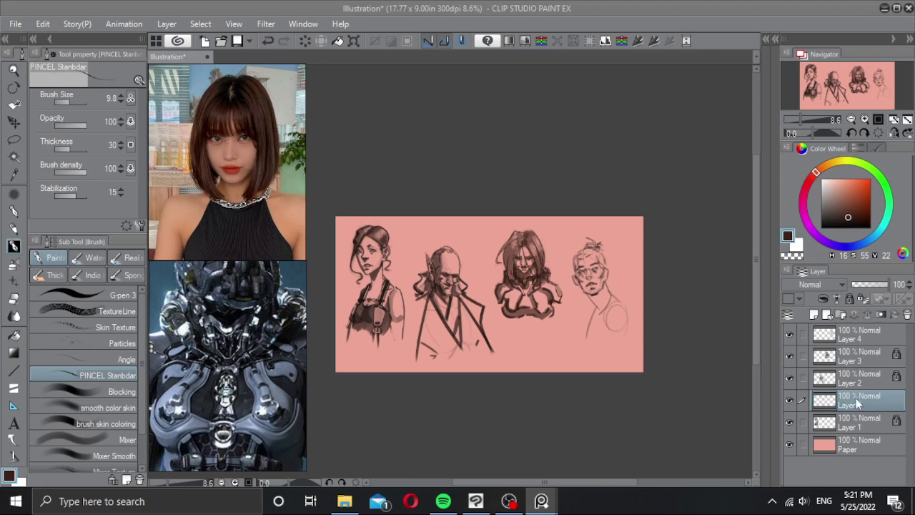
pyautogui.moveTo(858, 404); pyautogui.dragTo(854, 349)
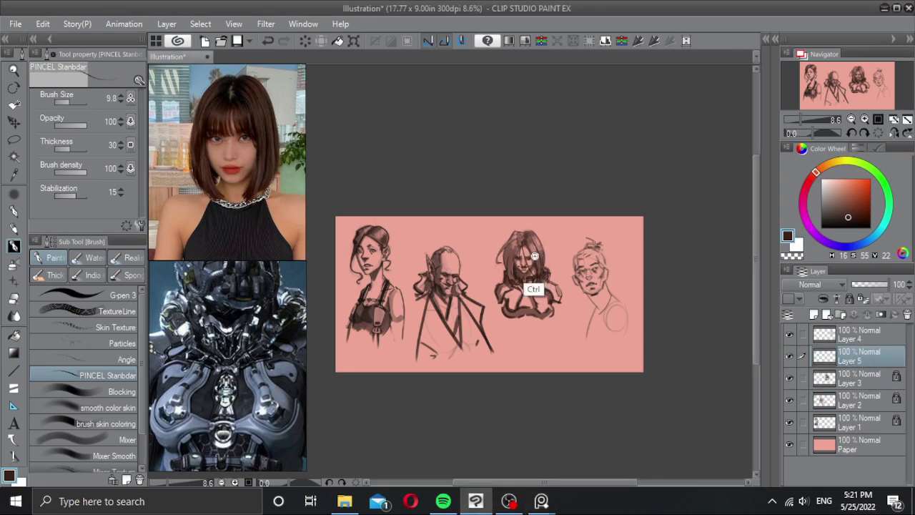
# Step: Choose a pale skin tone at H 17, S 21, V 100 and paint highlights along the long-haired woman's nose on Layer 5
pyautogui.scroll(3, 534, 256)
pyautogui.scroll(3, 500, 246)
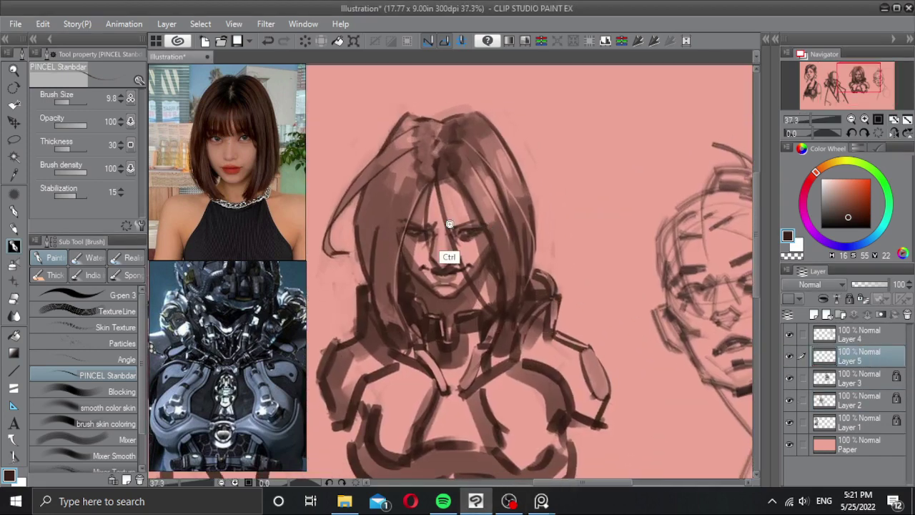
pyautogui.scroll(2, 449, 225)
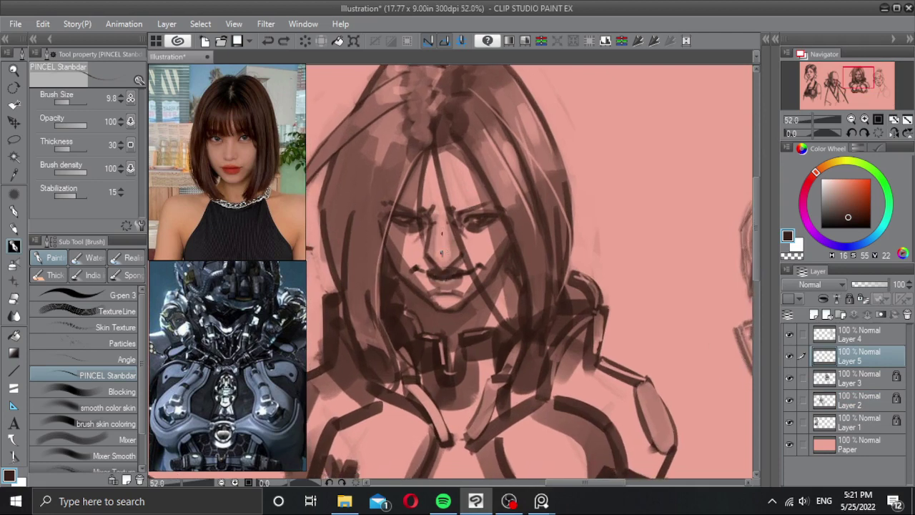
pyautogui.press('x')
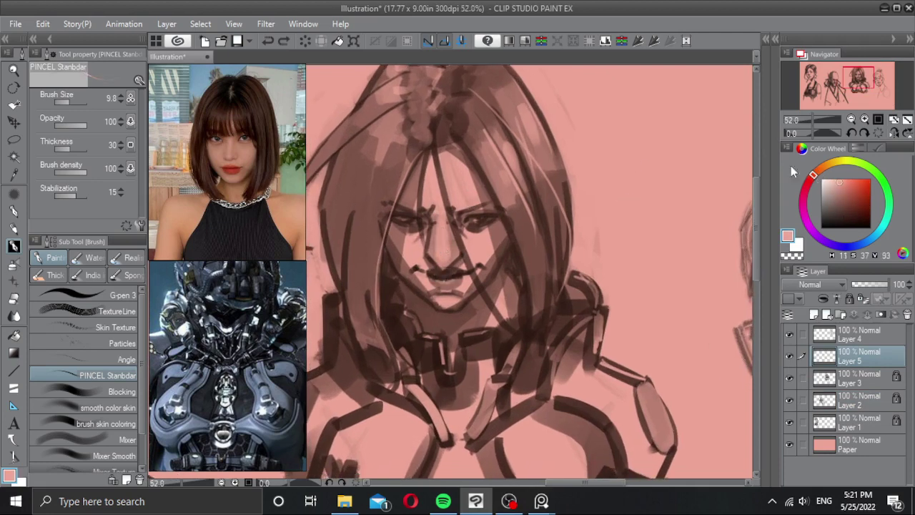
pyautogui.moveTo(838, 173); pyautogui.dragTo(807, 184)
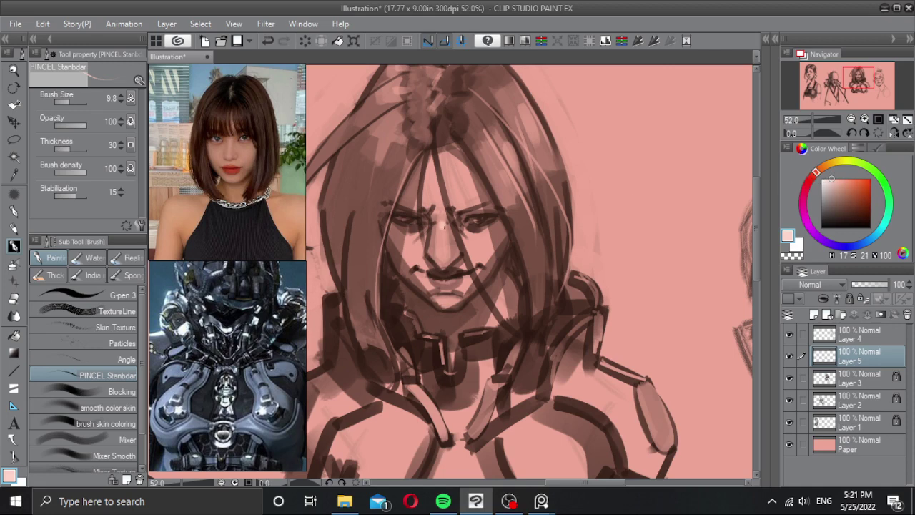
pyautogui.press(']')
pyautogui.moveTo(442, 222); pyautogui.dragTo(444, 267)
pyautogui.hotkey('ctrl', 'z')
pyautogui.moveTo(442, 220)
pyautogui.mouseDown()
pyautogui.moveTo(439, 254)
pyautogui.moveTo(448, 252)
pyautogui.moveTo(433, 251)
pyautogui.mouseUp()
pyautogui.hotkey('ctrl', 'z')
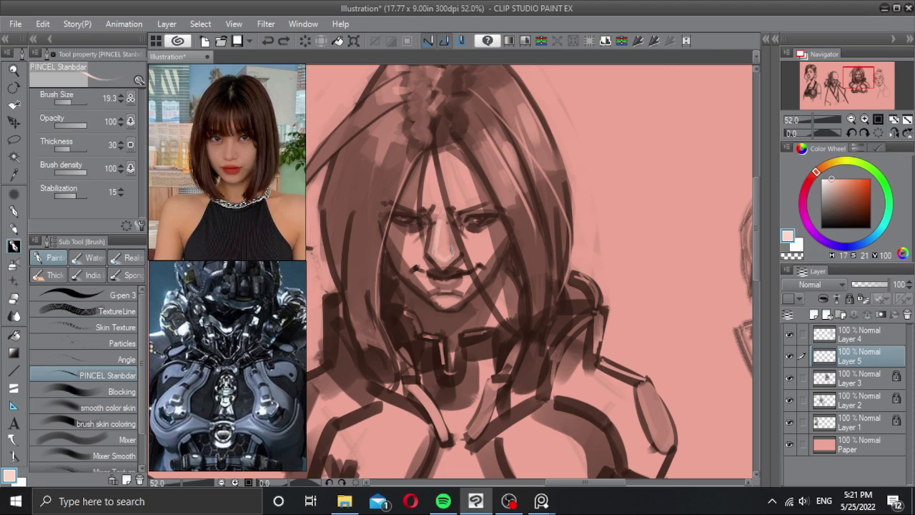
pyautogui.moveTo(438, 241)
pyautogui.mouseDown()
pyautogui.moveTo(444, 255)
pyautogui.moveTo(478, 237)
pyautogui.mouseUp()
pyautogui.hotkey('ctrl', 'z')
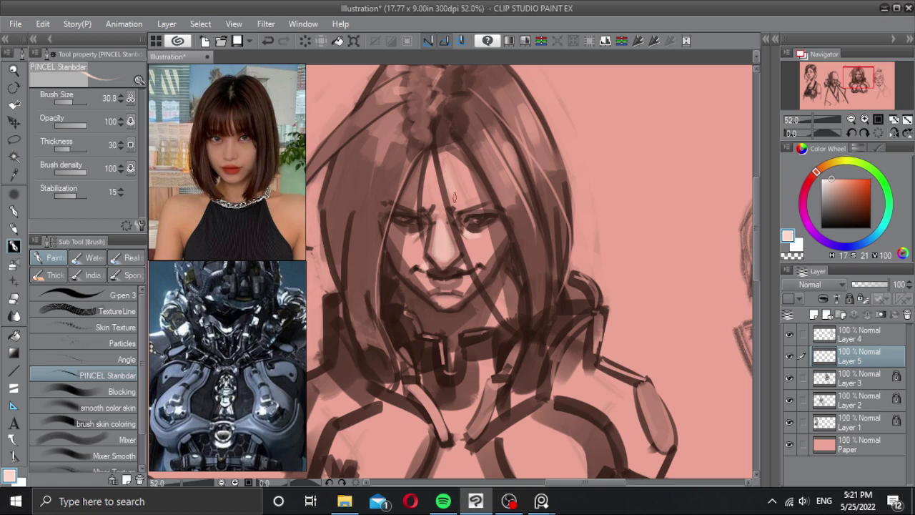
# Step: Add pale highlights to the woman's forehead, around her eyes and on her lower face, reducing the brush to size 11.6
pyautogui.moveTo(449, 170)
pyautogui.mouseDown()
pyautogui.moveTo(429, 188)
pyautogui.moveTo(430, 177)
pyautogui.moveTo(433, 197)
pyautogui.moveTo(433, 170)
pyautogui.mouseUp()
pyautogui.moveTo(470, 219)
pyautogui.mouseDown()
pyautogui.moveTo(494, 207)
pyautogui.moveTo(477, 220)
pyautogui.mouseUp()
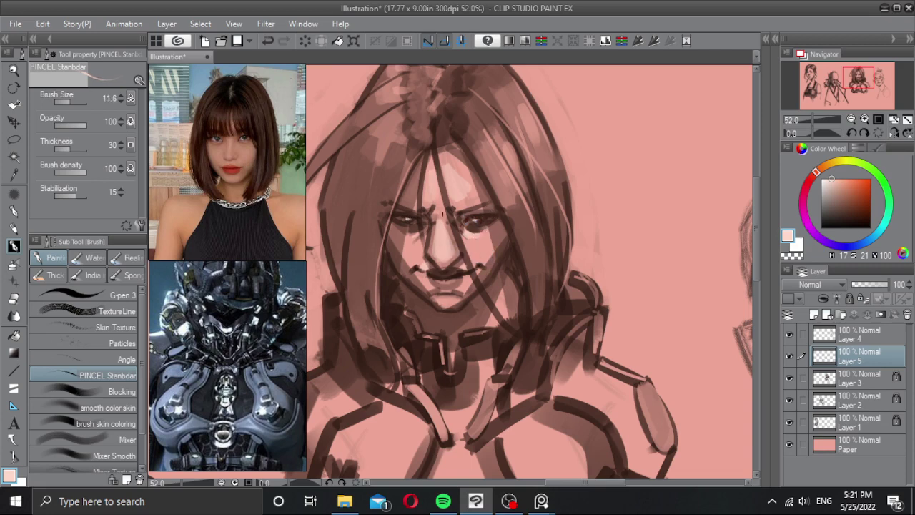
pyautogui.moveTo(480, 242)
pyautogui.mouseDown()
pyautogui.moveTo(466, 256)
pyautogui.moveTo(475, 260)
pyautogui.moveTo(470, 252)
pyautogui.mouseUp()
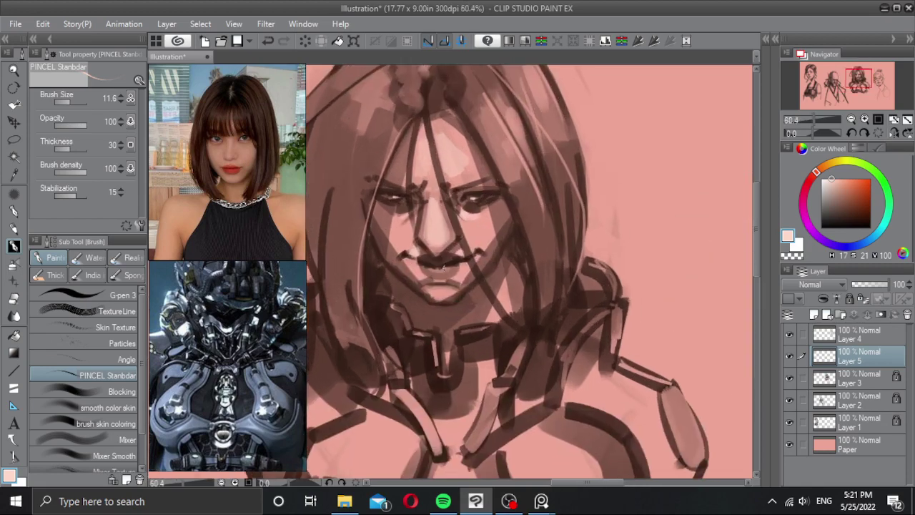
pyautogui.hotkey('ctrl', 'z')
pyautogui.moveTo(493, 283); pyautogui.dragTo(447, 279)
pyautogui.moveTo(498, 261)
pyautogui.mouseDown()
pyautogui.moveTo(478, 236)
pyautogui.moveTo(497, 245)
pyautogui.mouseUp()
pyautogui.scroll(1, 498, 244)
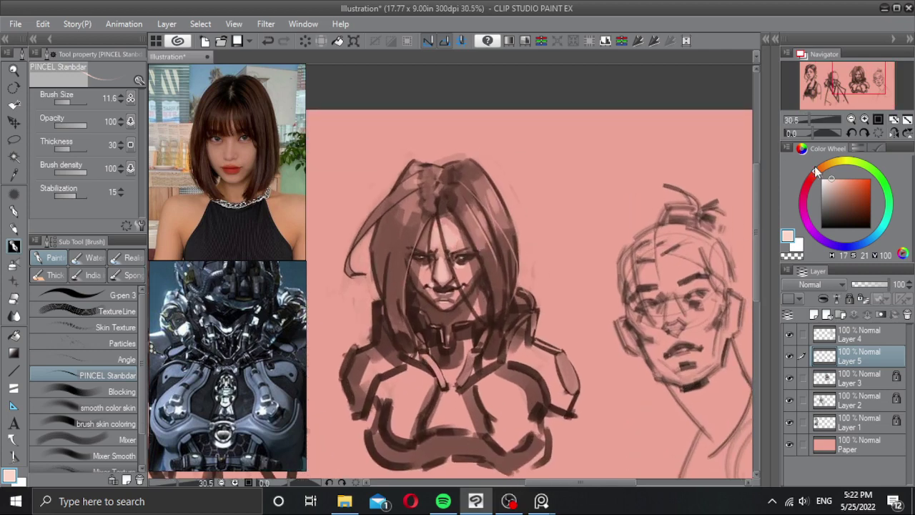
# Step: Shift the highlight colour to H 22, S 26, V 100 and try a light stroke beside the pointed-eared man's eye
pyautogui.click(821, 172)
pyautogui.click(837, 177)
pyautogui.moveTo(479, 227); pyautogui.dragTo(459, 226)
pyautogui.moveTo(484, 225); pyautogui.dragTo(538, 227)
pyautogui.moveTo(465, 246); pyautogui.dragTo(512, 230)
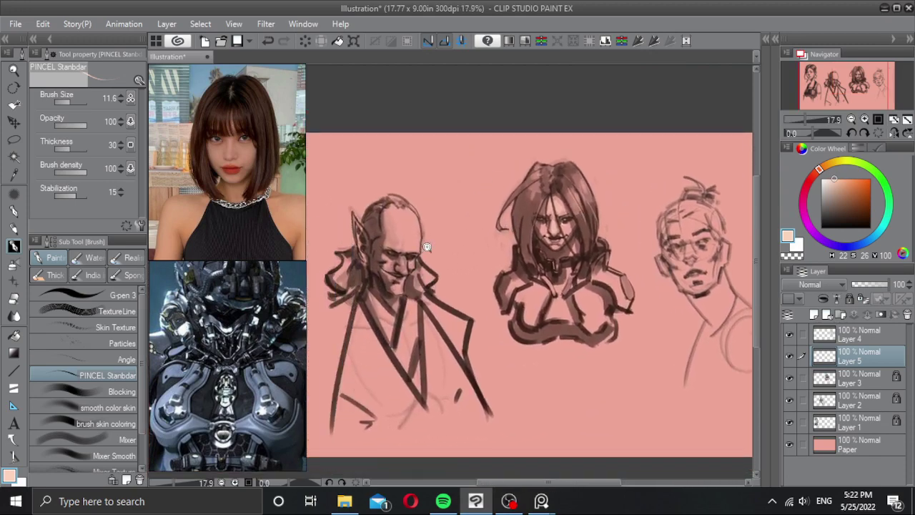
pyautogui.scroll(3, 427, 247)
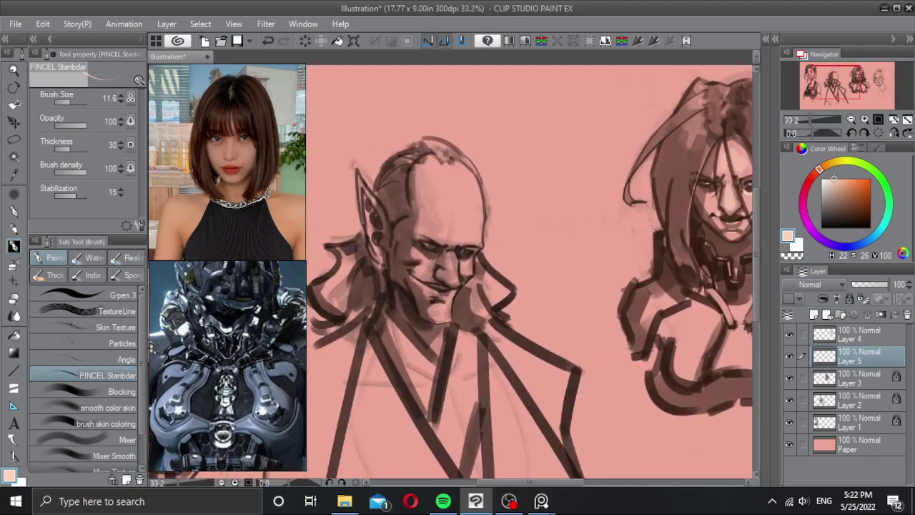
pyautogui.scroll(3, 427, 247)
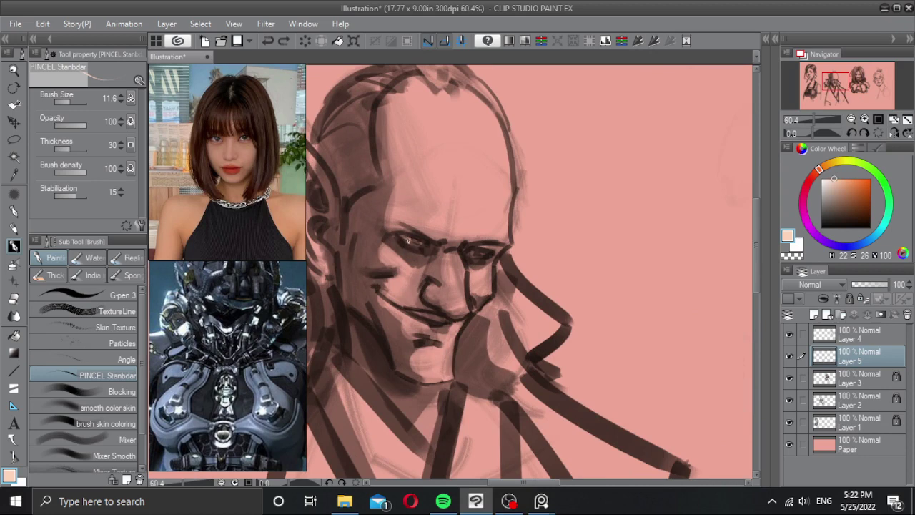
pyautogui.moveTo(408, 240); pyautogui.dragTo(420, 243)
pyautogui.hotkey('ctrl', 'z')
pyautogui.scroll(-2, 450, 221)
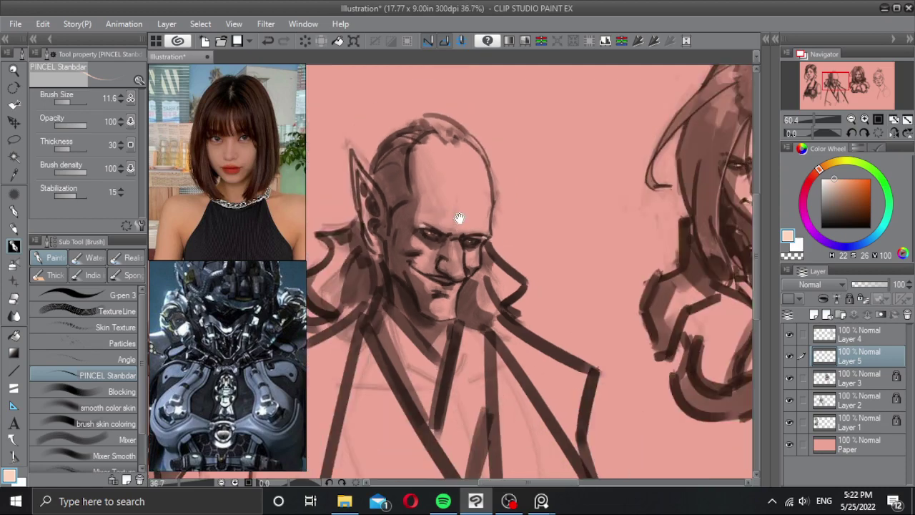
# Step: Paint light highlights on the man's nose, cheek and chin with the brush at size 22.2
pyautogui.moveTo(460, 219)
pyautogui.mouseDown()
pyautogui.moveTo(438, 235)
pyautogui.moveTo(445, 227)
pyautogui.moveTo(447, 238)
pyautogui.mouseUp()
pyautogui.scroll(1, 435, 269)
pyautogui.hotkey('ctrl', 'z')
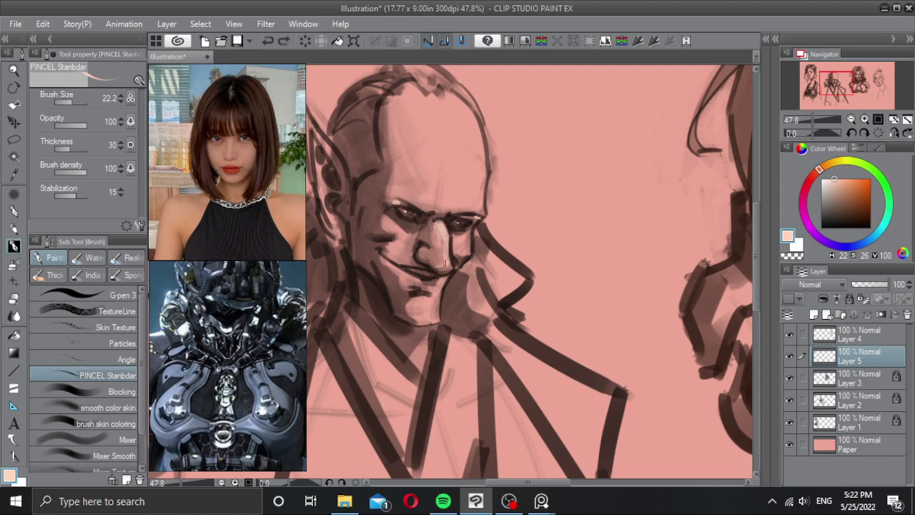
pyautogui.moveTo(433, 248); pyautogui.dragTo(429, 253)
pyautogui.hotkey('ctrl', 'z')
pyautogui.moveTo(387, 247)
pyautogui.mouseDown()
pyautogui.moveTo(411, 262)
pyautogui.moveTo(390, 255)
pyautogui.moveTo(406, 252)
pyautogui.moveTo(387, 264)
pyautogui.mouseUp()
pyautogui.hotkey('ctrl', 'z')
pyautogui.hotkey('ctrl', 'z')
pyautogui.moveTo(412, 297)
pyautogui.mouseDown()
pyautogui.moveTo(421, 301)
pyautogui.moveTo(410, 305)
pyautogui.mouseUp()
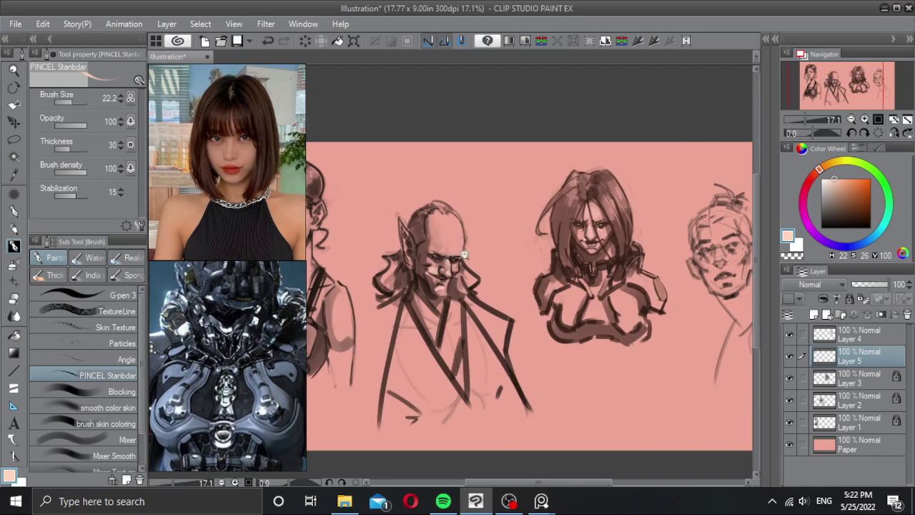
# Step: Lighten the man's forehead softly with the smooth color skin brush at size 263.4
pyautogui.scroll(4, 466, 255)
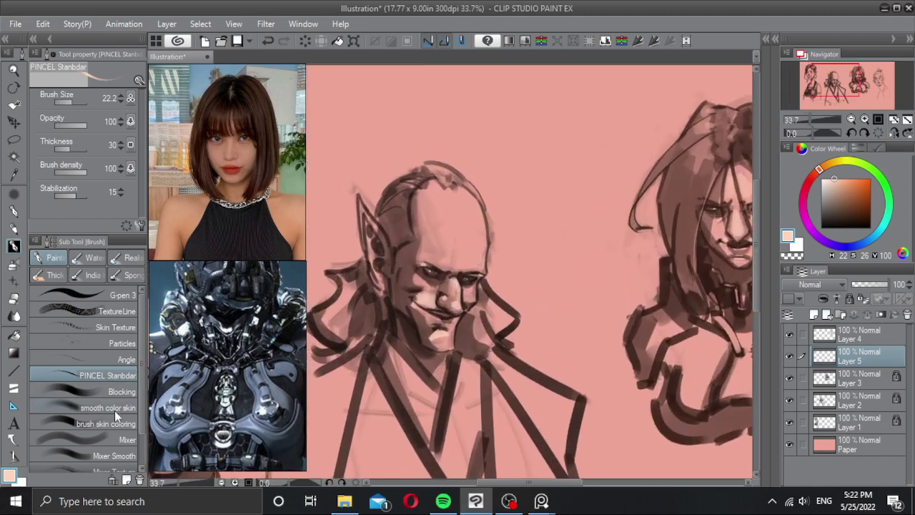
pyautogui.click(115, 412)
pyautogui.moveTo(434, 213)
pyautogui.mouseDown()
pyautogui.moveTo(458, 212)
pyautogui.moveTo(444, 187)
pyautogui.moveTo(476, 222)
pyautogui.moveTo(450, 236)
pyautogui.moveTo(463, 213)
pyautogui.moveTo(469, 221)
pyautogui.moveTo(444, 212)
pyautogui.moveTo(479, 222)
pyautogui.mouseUp()
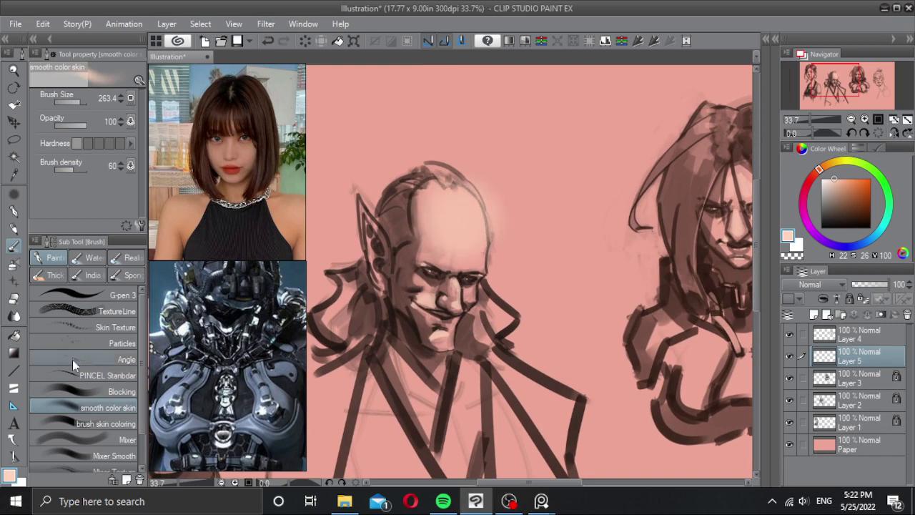
# Step: Erase the glow spilling past the edge of the man's forehead using the PINCEL Stanbdar brush with transparent colour
pyautogui.click(100, 375)
pyautogui.keyDown('alt'); pyautogui.click(420, 204); pyautogui.keyUp('alt')
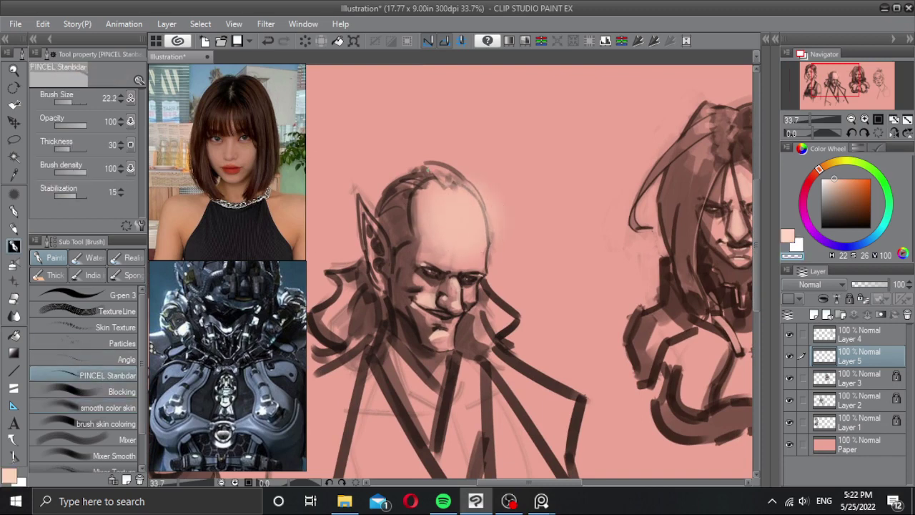
pyautogui.moveTo(458, 169)
pyautogui.mouseDown()
pyautogui.moveTo(485, 187)
pyautogui.moveTo(492, 207)
pyautogui.moveTo(477, 173)
pyautogui.moveTo(496, 257)
pyautogui.mouseUp()
pyautogui.moveTo(495, 207); pyautogui.dragTo(495, 239)
# Step: Return to the pale skin colour and paint broad highlights on the man's forehead, reducing the brush to size 75.5
pyautogui.press('c')
pyautogui.press('[')
pyautogui.press('[')
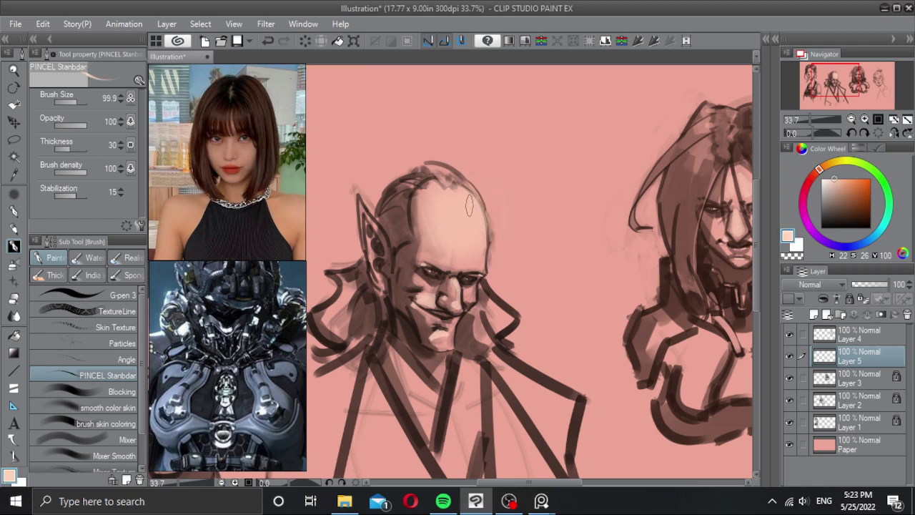
pyautogui.hotkey('ctrl', 'z')
pyautogui.moveTo(468, 202)
pyautogui.mouseDown()
pyautogui.moveTo(471, 241)
pyautogui.moveTo(476, 217)
pyautogui.mouseUp()
pyautogui.hotkey('ctrl', 'z')
pyautogui.scroll(-1, 478, 254)
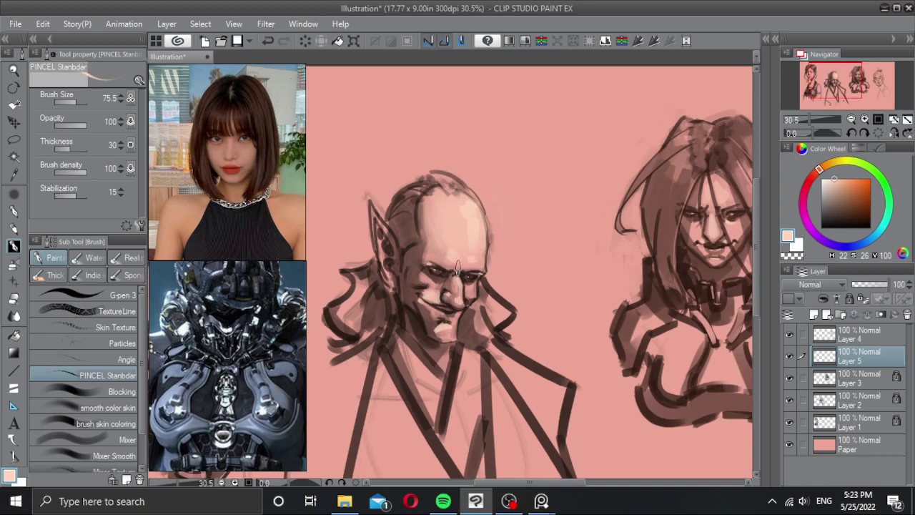
pyautogui.moveTo(478, 275); pyautogui.dragTo(503, 269)
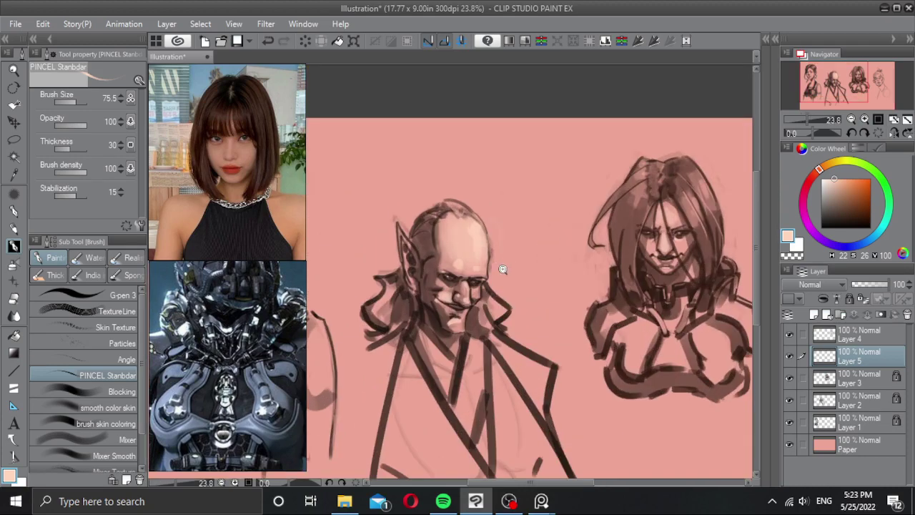
pyautogui.scroll(1, 503, 269)
# Step: Adjust Layer 5's highlights with Hue/Saturation/Luminosity, setting hue to -11 and saturation to -6
pyautogui.click(117, 407)
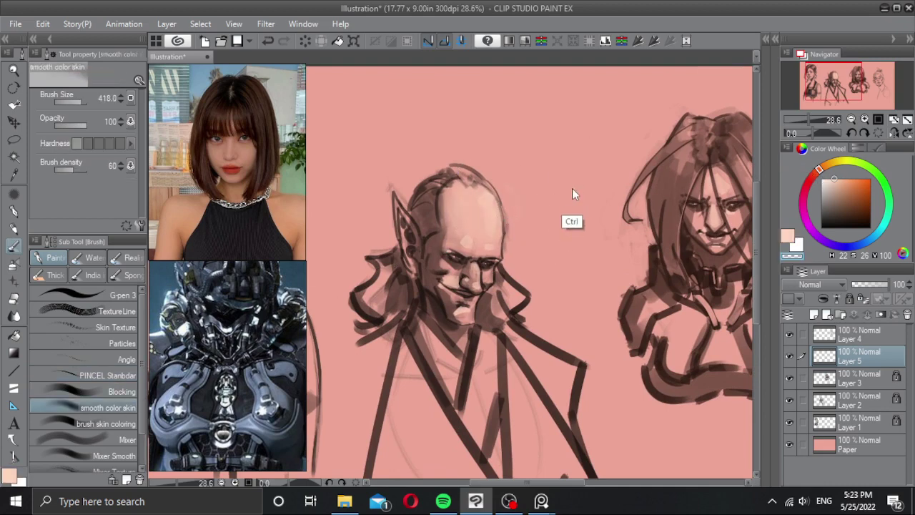
pyautogui.hotkey('ctrl', 'u')
pyautogui.click(720, 276)
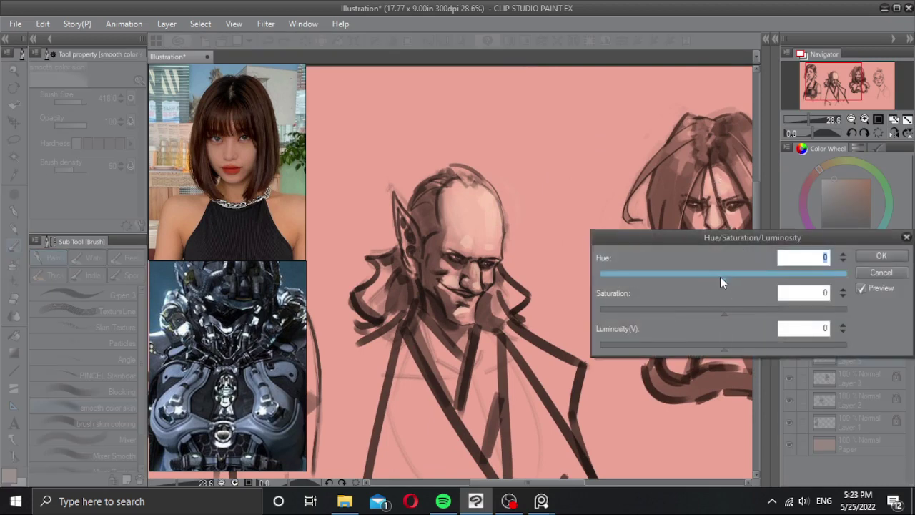
pyautogui.click(714, 276)
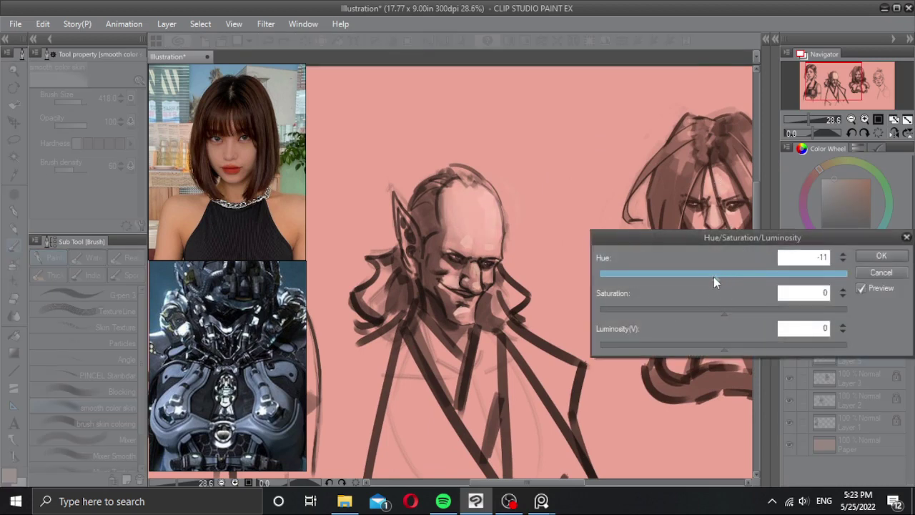
pyautogui.moveTo(730, 312); pyautogui.dragTo(716, 312)
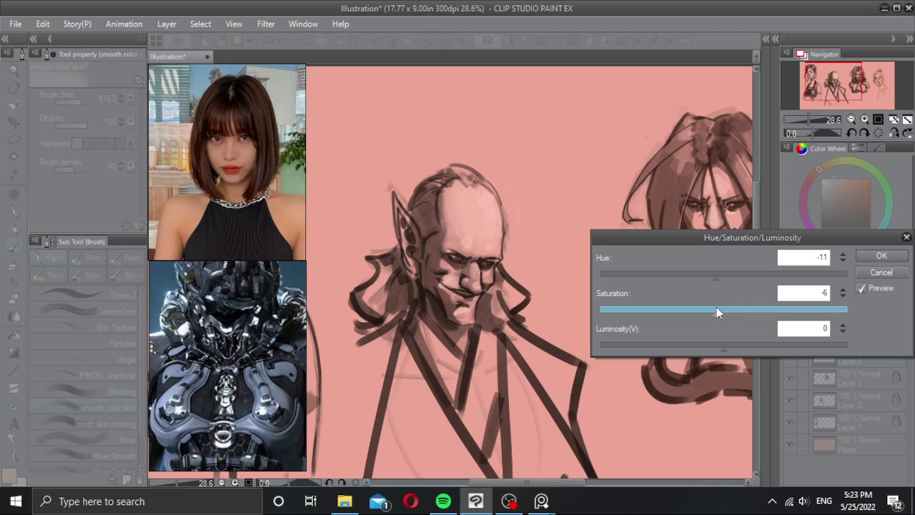
pyautogui.click(868, 257)
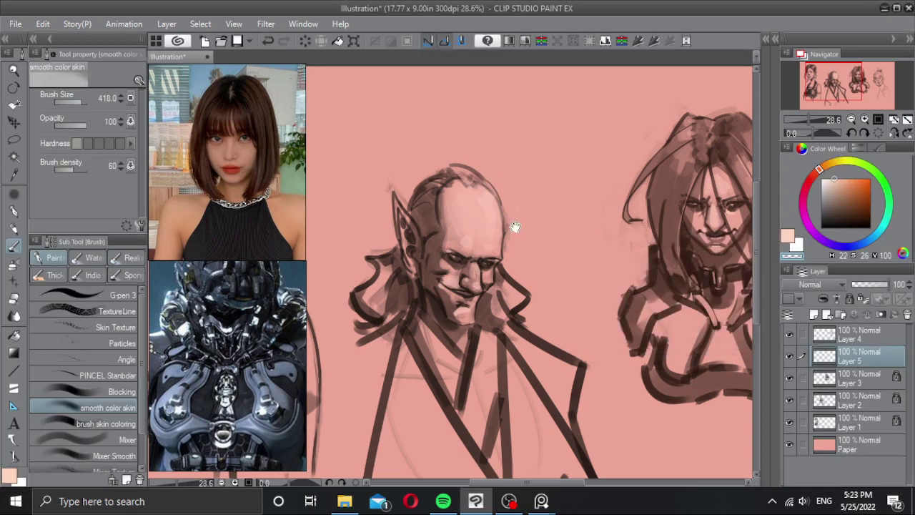
# Step: Add small bright highlights to the man's forehead and nose with PINCEL Stanbdar, reducing the brush from size 37.4 to 23.1
pyautogui.moveTo(505, 229)
pyautogui.mouseDown()
pyautogui.moveTo(477, 228)
pyautogui.moveTo(498, 235)
pyautogui.mouseUp()
pyautogui.scroll(1, 483, 230)
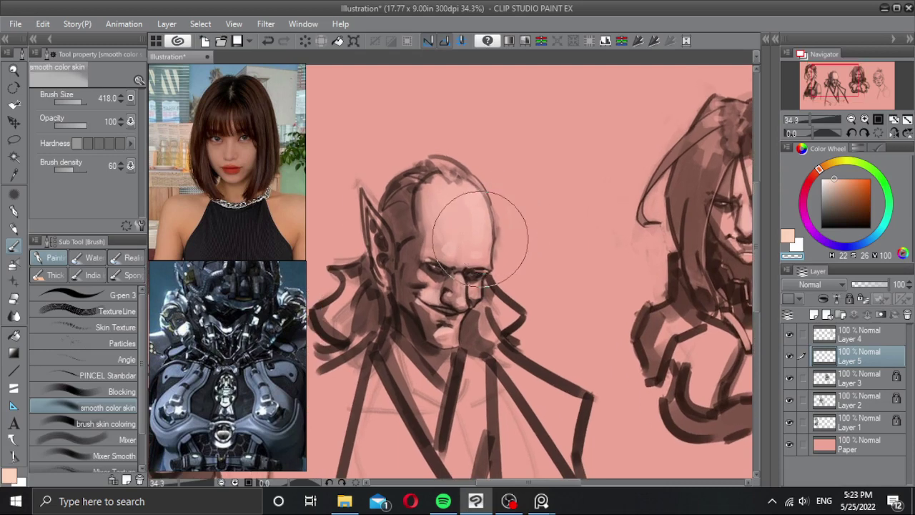
pyautogui.click(111, 375)
pyautogui.moveTo(477, 211); pyautogui.dragTo(467, 206)
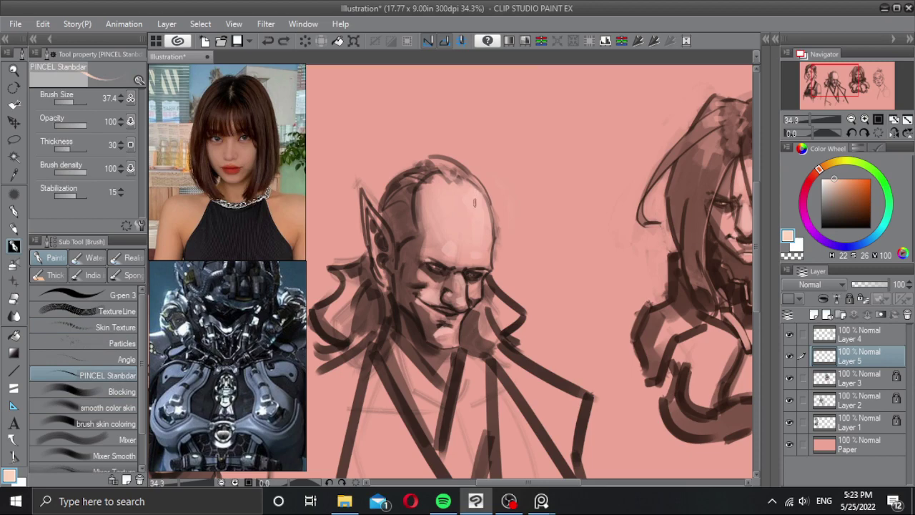
pyautogui.scroll(-4, 473, 256)
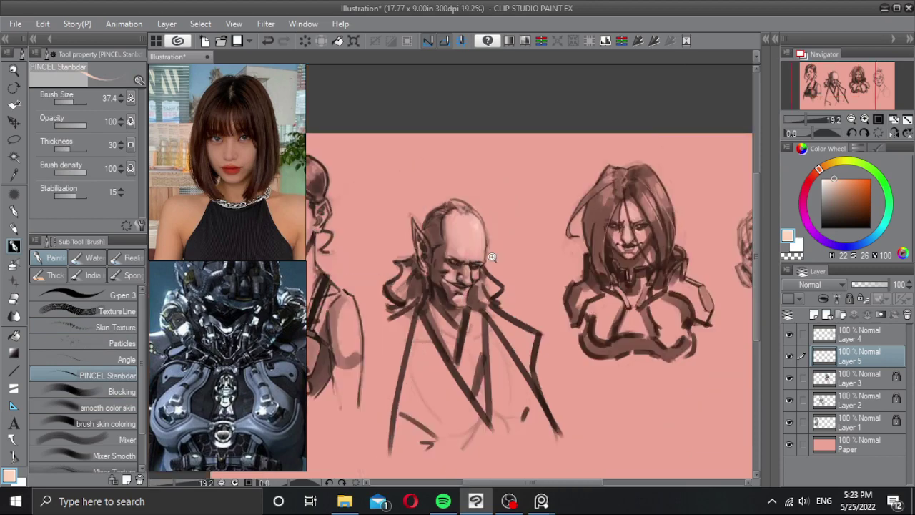
pyautogui.scroll(5, 488, 257)
pyautogui.moveTo(472, 299); pyautogui.dragTo(465, 294)
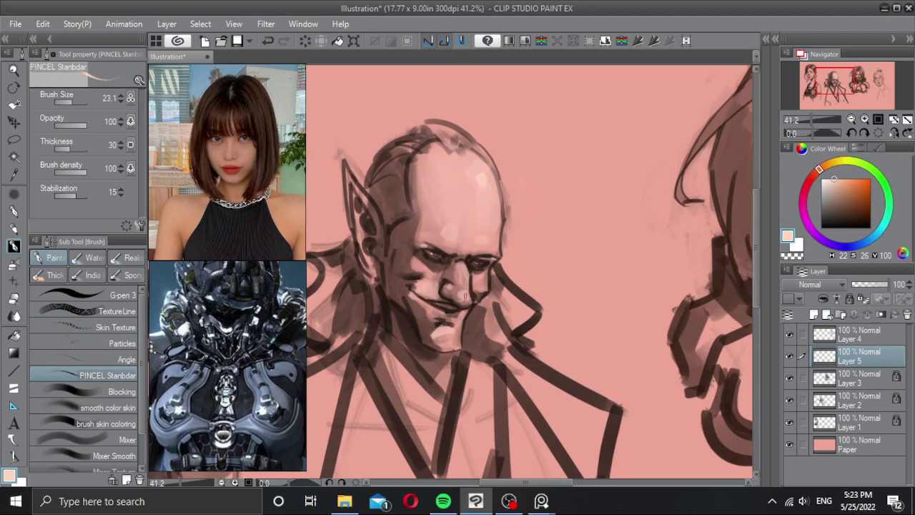
# Step: Paint fine highlights around the man's mouth with the brush at size 8.7
pyautogui.scroll(-4, 478, 311)
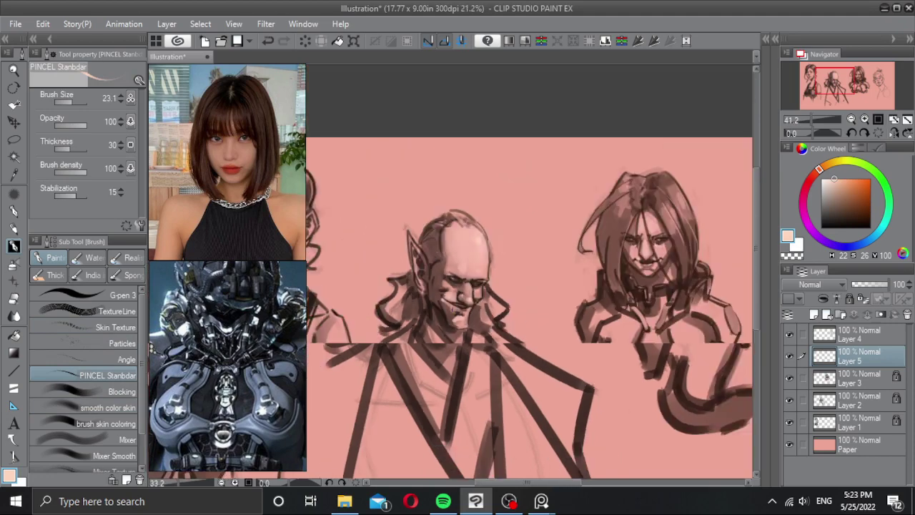
pyautogui.scroll(3, 474, 299)
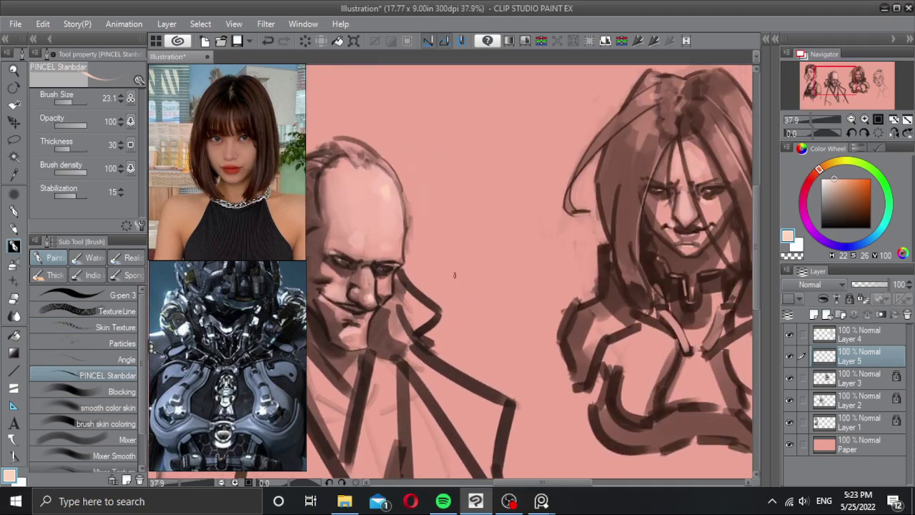
pyautogui.scroll(2, 366, 335)
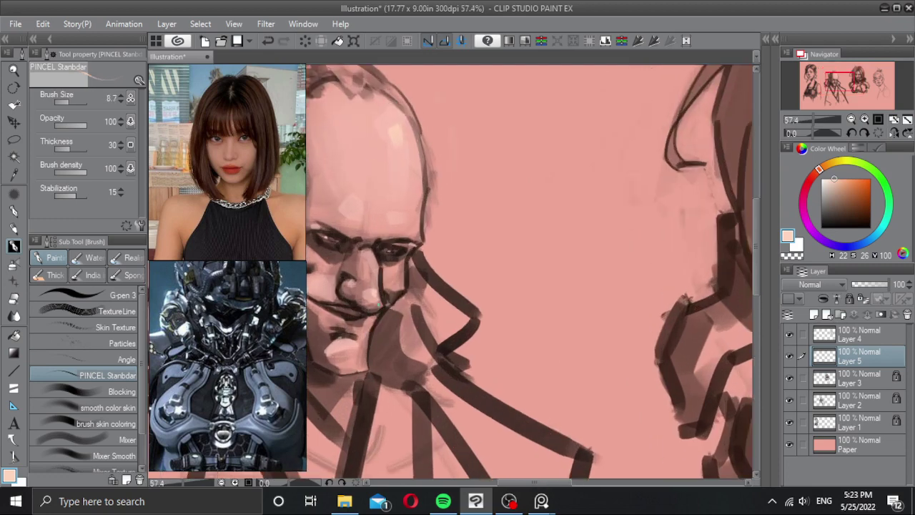
pyautogui.moveTo(379, 306); pyautogui.dragTo(389, 275)
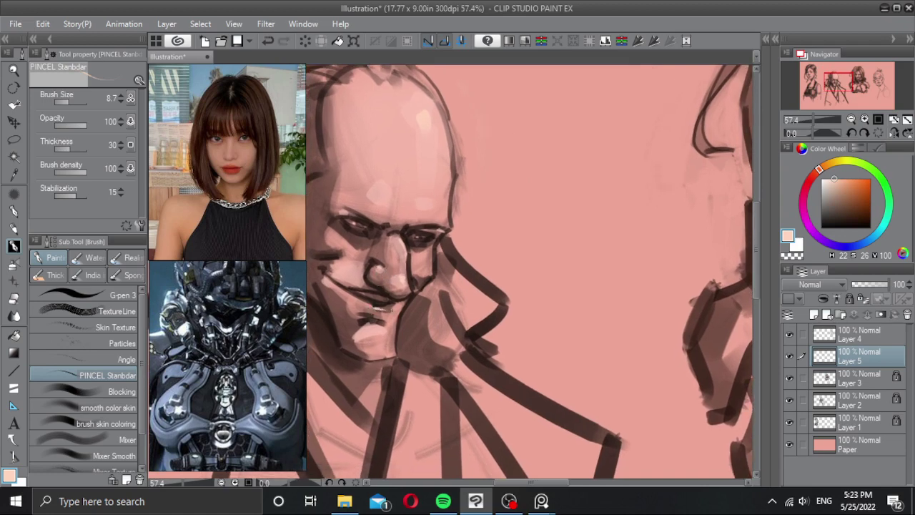
pyautogui.scroll(-4, 428, 271)
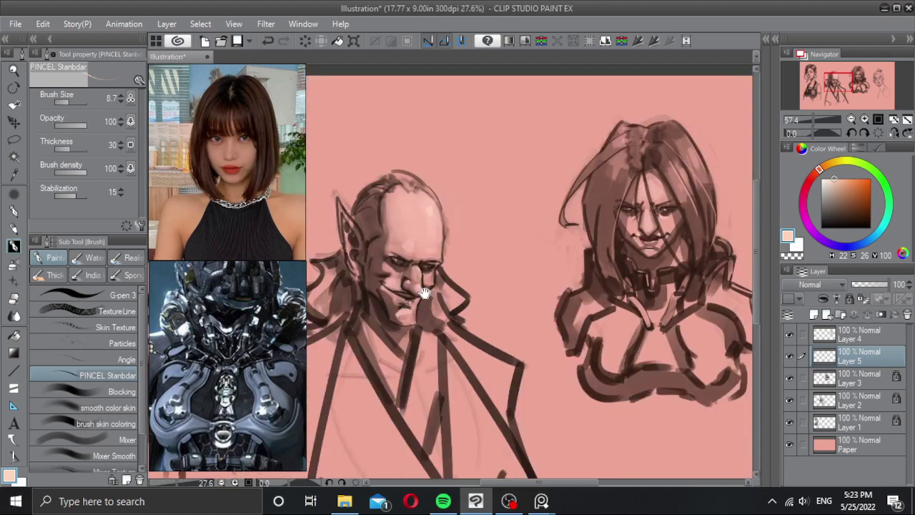
# Step: Try small pale highlights on the long-haired woman's nose with the brush at size 8.7
pyautogui.moveTo(367, 297); pyautogui.dragTo(320, 326)
pyautogui.scroll(3, 491, 274)
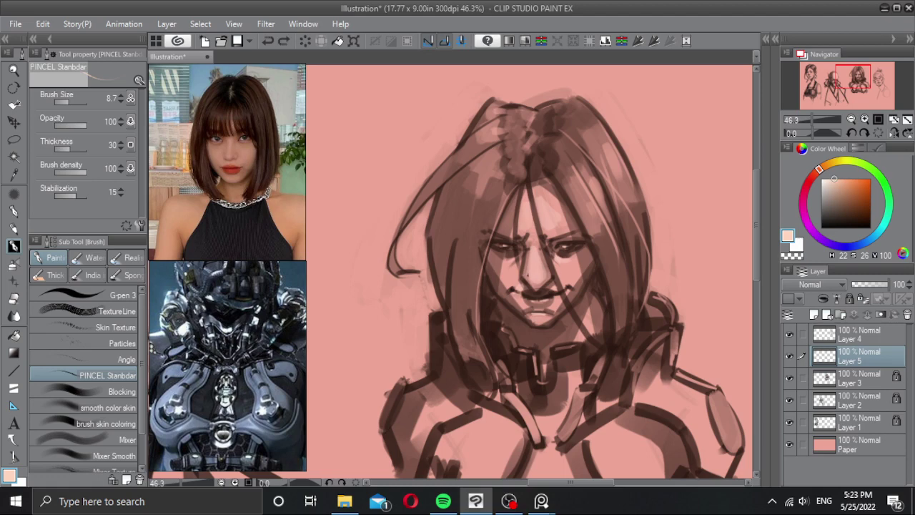
pyautogui.hotkey('ctrl', 'z')
pyautogui.moveTo(526, 264); pyautogui.dragTo(524, 271)
pyautogui.hotkey('ctrl', 'z')
# Step: Add a pale highlight beside the eye of the woman with the swept-back hair, enlarging the brush to size 20.5
pyautogui.scroll(-5, 552, 321)
pyautogui.moveTo(547, 326); pyautogui.dragTo(567, 301)
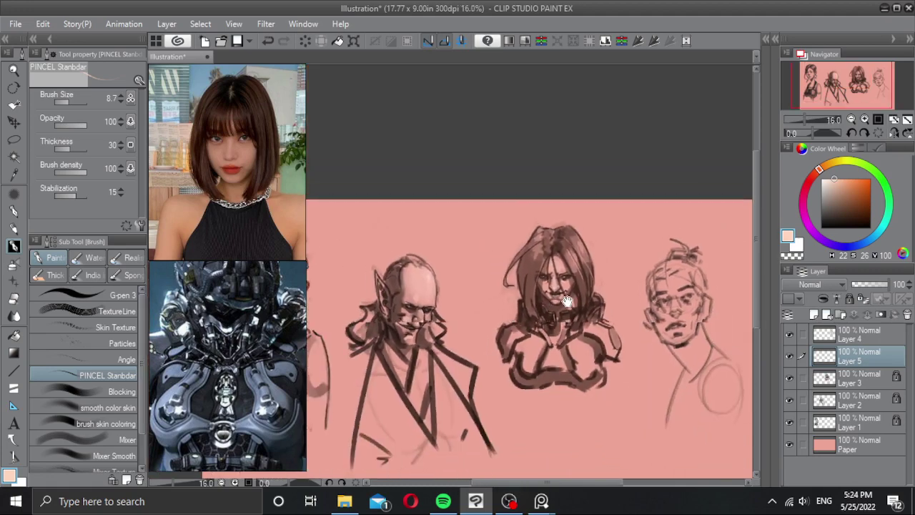
pyautogui.moveTo(429, 314); pyautogui.dragTo(547, 301)
pyautogui.scroll(3, 394, 255)
pyautogui.moveTo(417, 252)
pyautogui.mouseDown()
pyautogui.moveTo(456, 254)
pyautogui.moveTo(503, 236)
pyautogui.mouseUp()
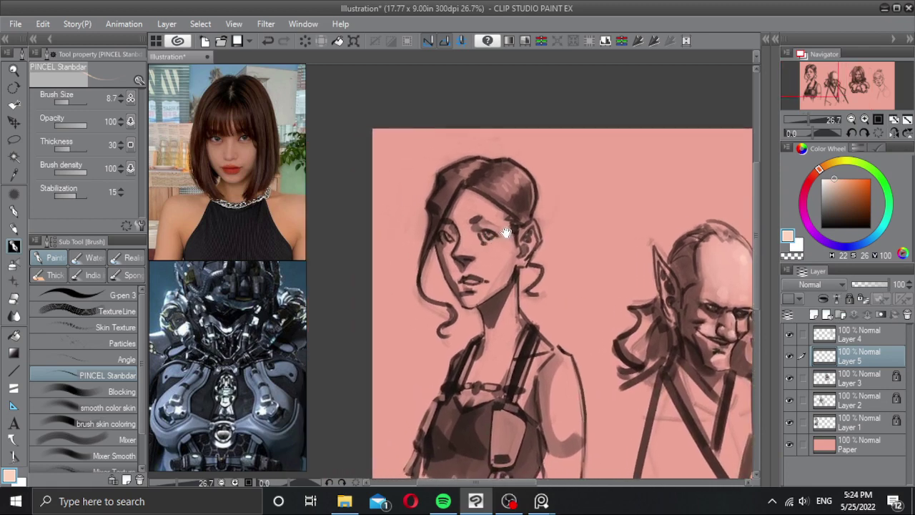
pyautogui.scroll(4, 506, 233)
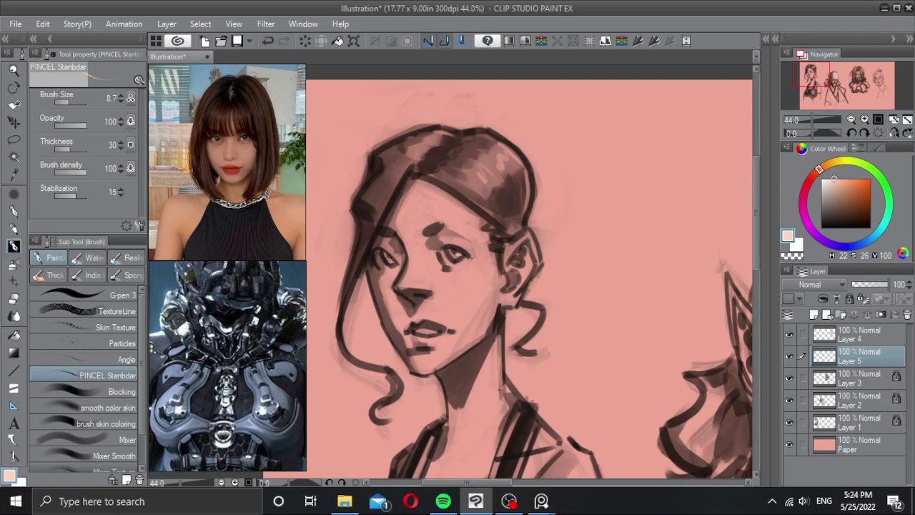
pyautogui.moveTo(460, 249)
pyautogui.mouseDown()
pyautogui.moveTo(468, 244)
pyautogui.moveTo(462, 254)
pyautogui.mouseUp()
pyautogui.moveTo(403, 270); pyautogui.dragTo(394, 270)
pyautogui.hotkey('ctrl', 'z')
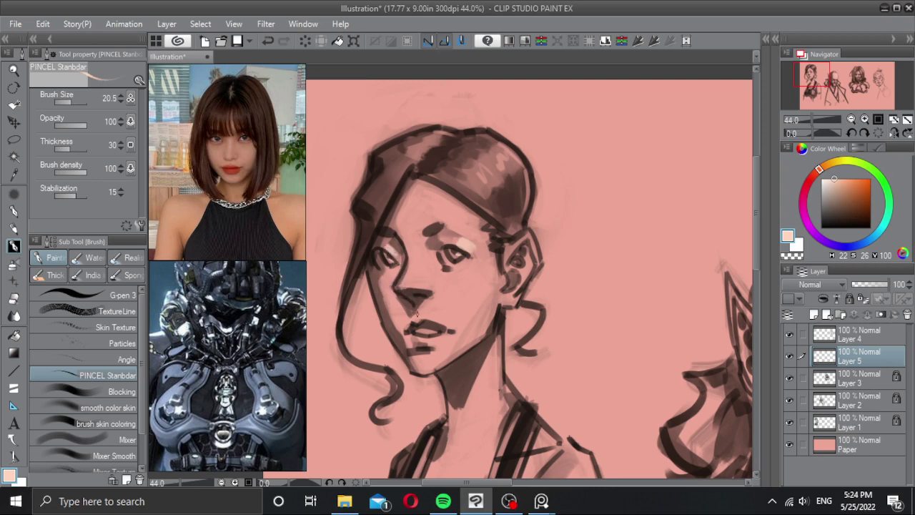
# Step: Paint a pale highlight between the woman's nose and upper lip, shaping its edges with the transparent colour
pyautogui.moveTo(429, 300); pyautogui.dragTo(451, 324)
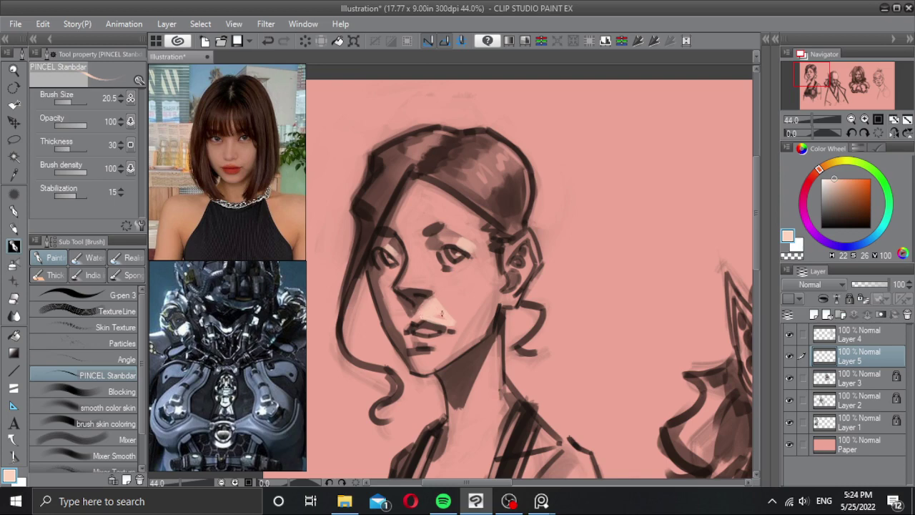
pyautogui.press('c')
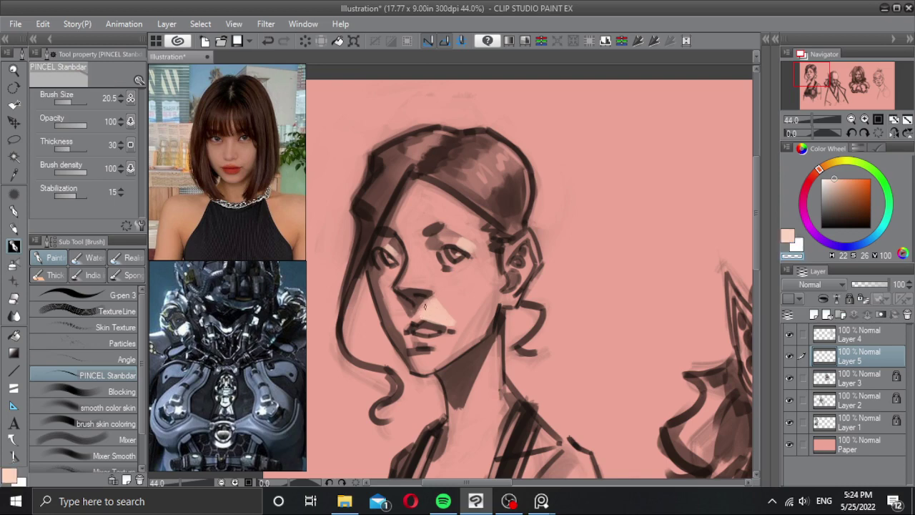
pyautogui.press('c')
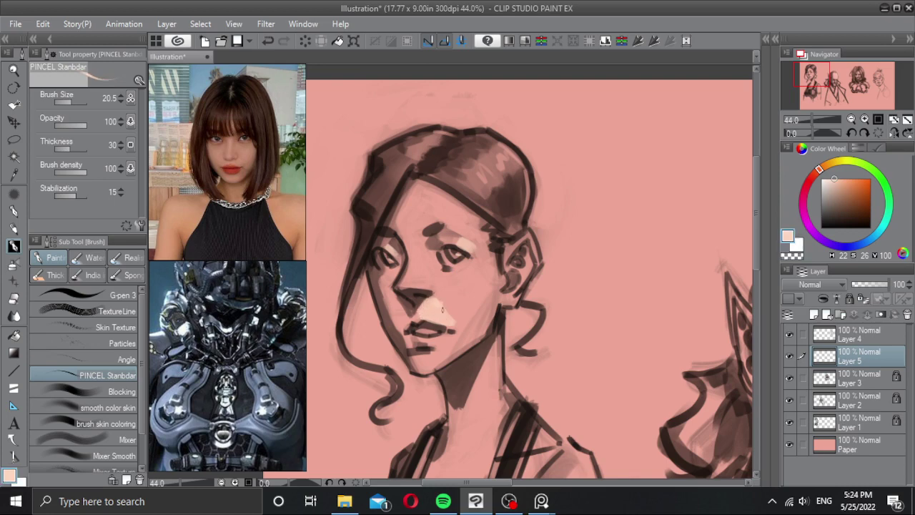
pyautogui.press('c')
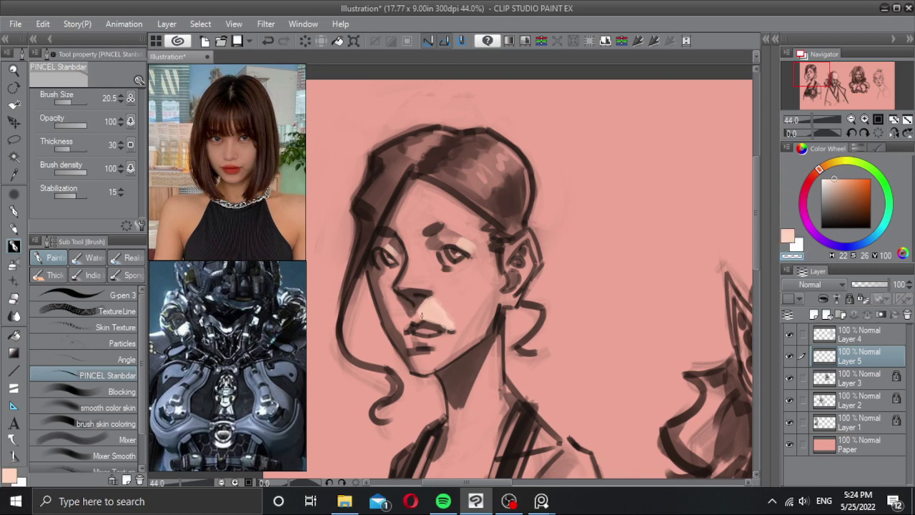
pyautogui.press('c')
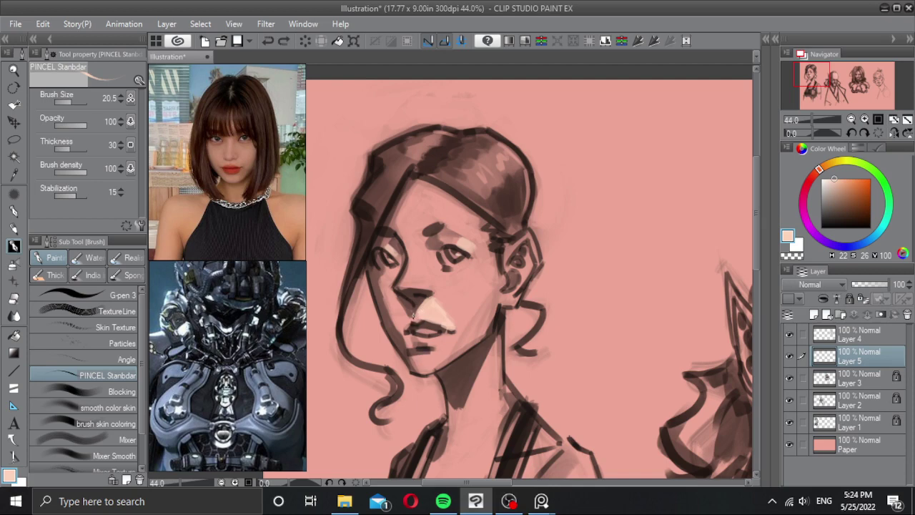
pyautogui.press('c')
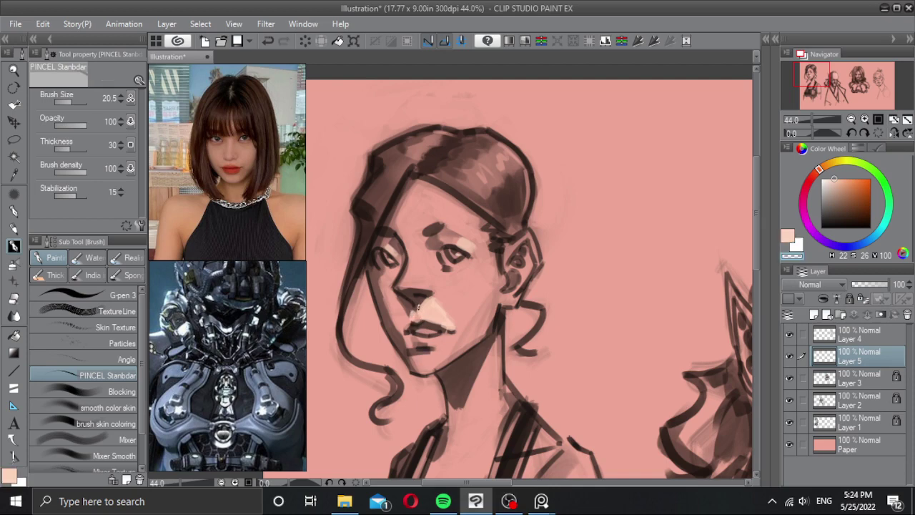
# Step: Soften the face highlights with the transparent brush at size 129.0 and try pale strokes around the mouth at size 35.4
pyautogui.scroll(-6, 446, 318)
pyautogui.moveTo(413, 316)
pyautogui.mouseDown()
pyautogui.moveTo(408, 325)
pyautogui.moveTo(442, 301)
pyautogui.moveTo(427, 326)
pyautogui.moveTo(450, 329)
pyautogui.mouseUp()
pyautogui.scroll(5, 448, 319)
pyautogui.press('c')
pyautogui.press('c')
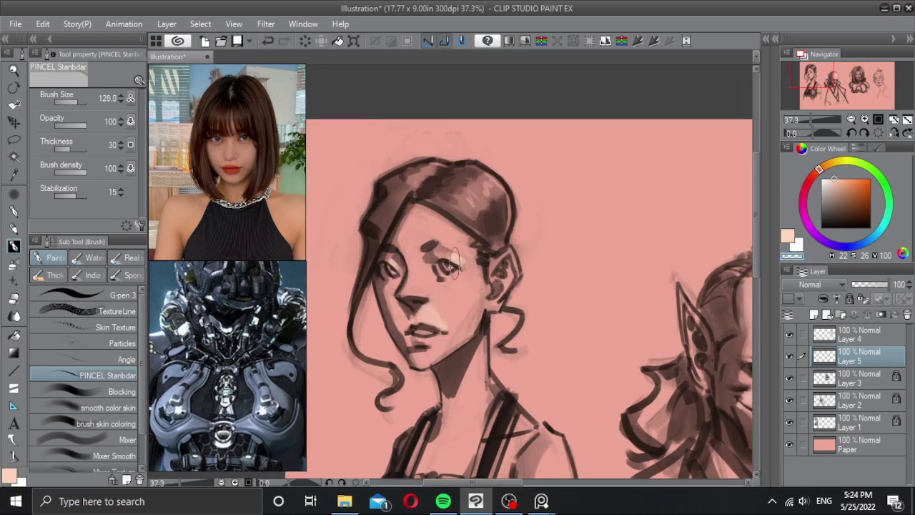
pyautogui.press('c')
pyautogui.moveTo(446, 309); pyautogui.dragTo(437, 311)
pyautogui.moveTo(425, 349); pyautogui.dragTo(424, 354)
pyautogui.hotkey('ctrl', 'z')
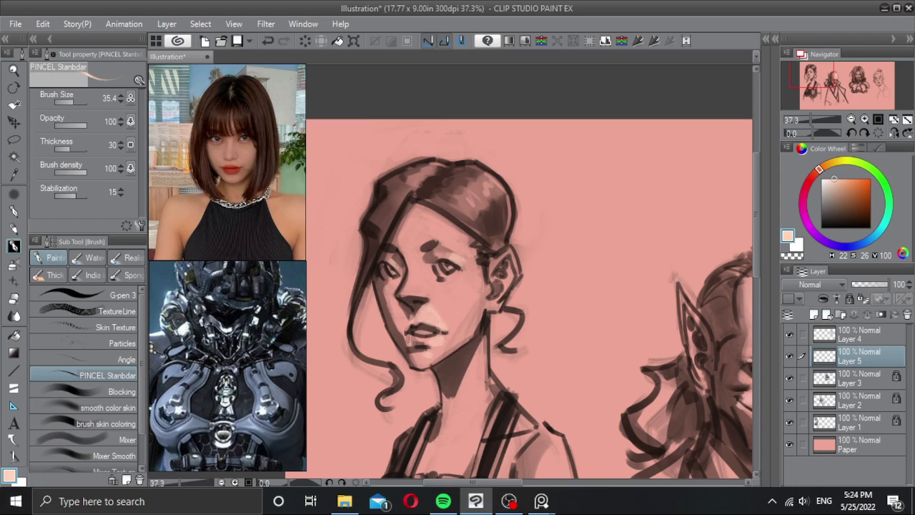
# Step: Paint broader pale highlights on the woman's cheek and forehead, reducing the brush from size 76.1 to 41.5
pyautogui.moveTo(457, 315); pyautogui.dragTo(435, 320)
pyautogui.moveTo(440, 285); pyautogui.dragTo(446, 285)
pyautogui.moveTo(447, 276); pyautogui.dragTo(434, 290)
pyautogui.hotkey('ctrl', 'z')
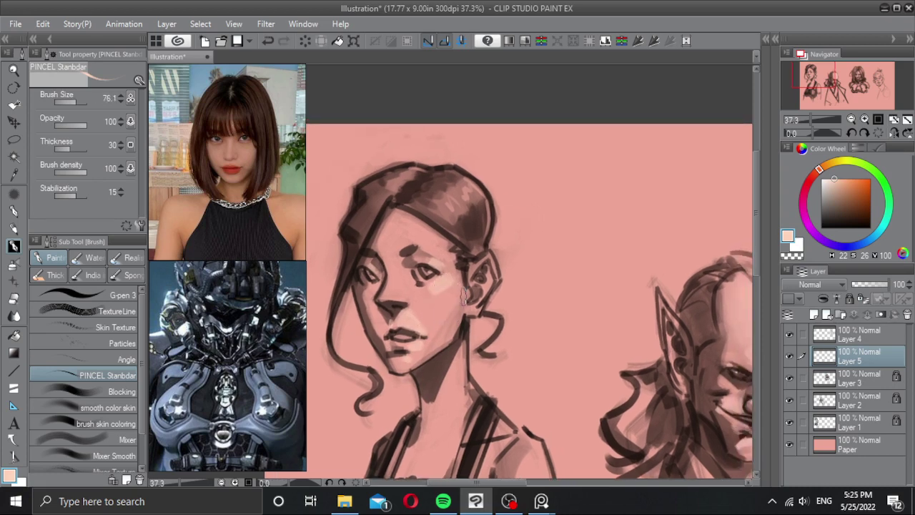
pyautogui.moveTo(462, 293)
pyautogui.mouseDown()
pyautogui.moveTo(456, 279)
pyautogui.moveTo(461, 297)
pyautogui.mouseUp()
pyautogui.hotkey('ctrl', 'z')
pyautogui.moveTo(432, 231)
pyautogui.mouseDown()
pyautogui.moveTo(453, 240)
pyautogui.moveTo(465, 219)
pyautogui.moveTo(471, 228)
pyautogui.moveTo(436, 234)
pyautogui.moveTo(454, 265)
pyautogui.mouseUp()
pyautogui.scroll(3, 453, 265)
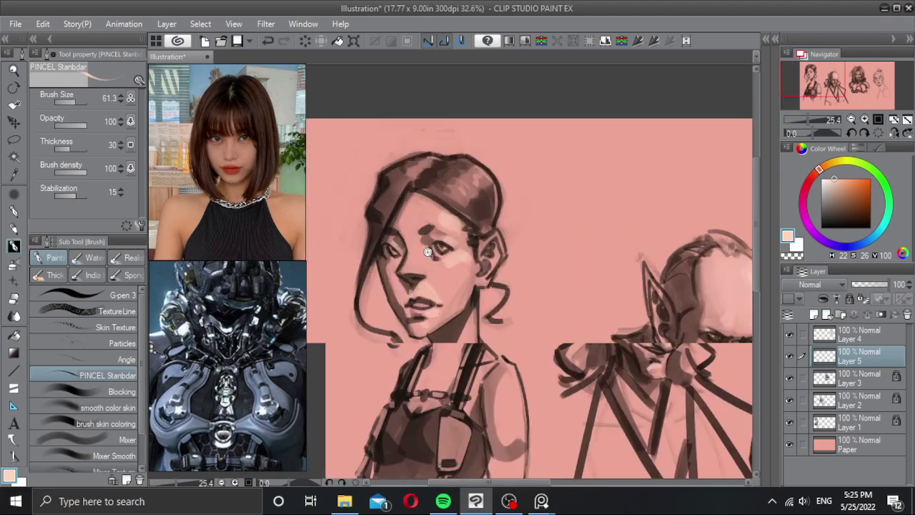
pyautogui.press('[')
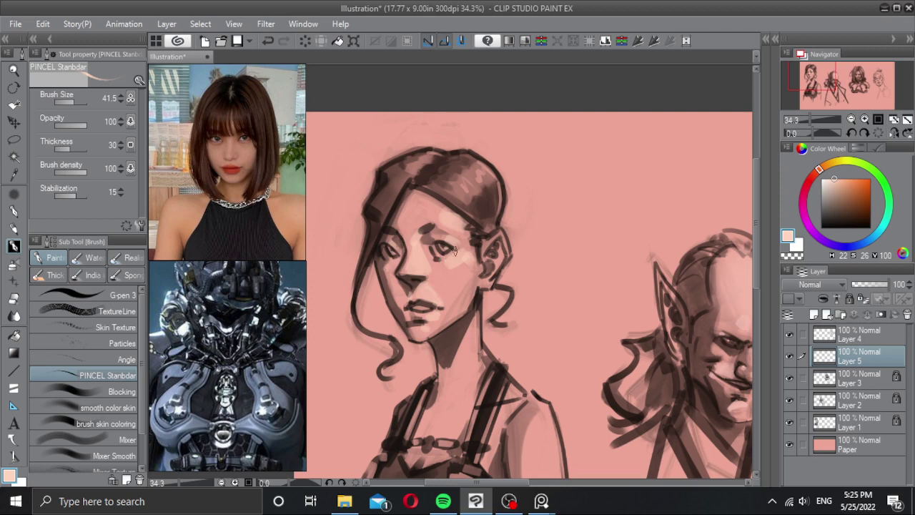
# Step: Lock Layer 5's transparent pixels and tint the woman's highlights pinker at hue 10 with smooth color skin, reducing it to size 159.2
pyautogui.click(863, 297)
pyautogui.moveTo(815, 167); pyautogui.dragTo(813, 173)
pyautogui.click(123, 408)
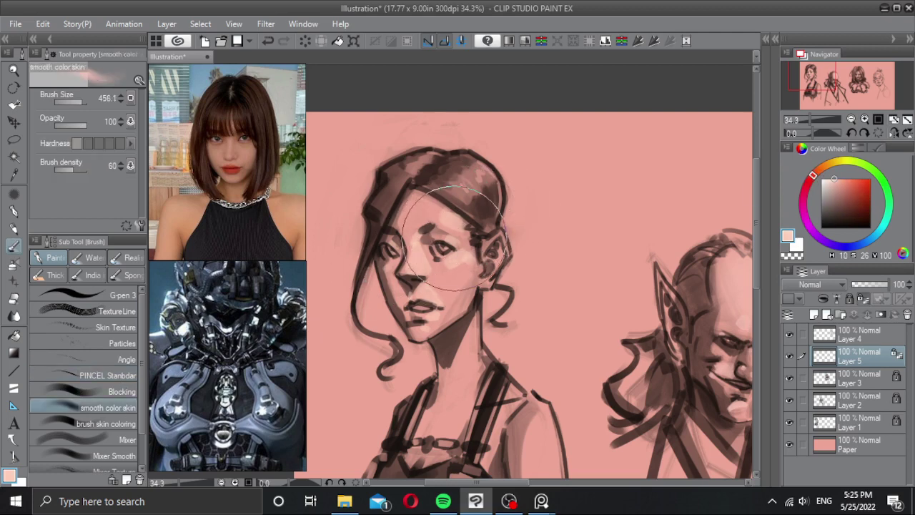
pyautogui.press('[')
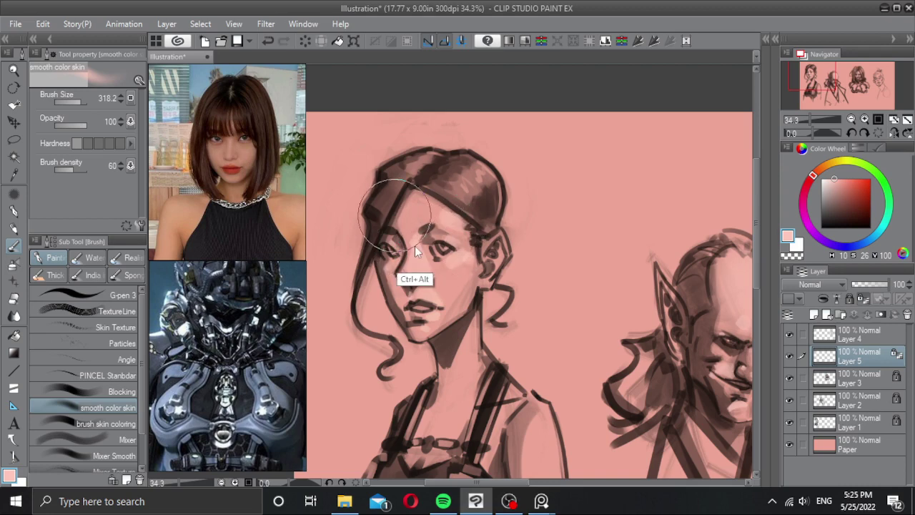
pyautogui.moveTo(402, 218); pyautogui.dragTo(395, 221)
pyautogui.moveTo(447, 264); pyautogui.dragTo(443, 301)
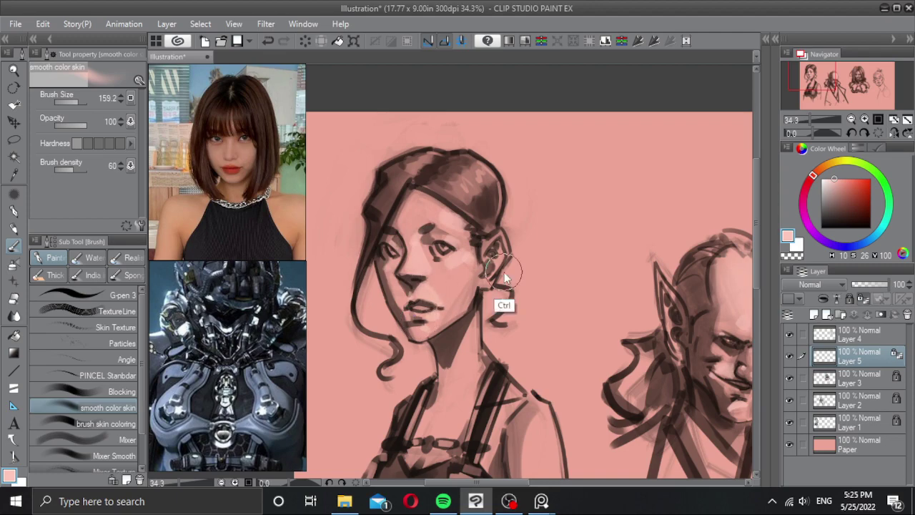
pyautogui.moveTo(507, 273); pyautogui.dragTo(523, 259)
pyautogui.moveTo(524, 259); pyautogui.dragTo(507, 273)
pyautogui.scroll(2, 506, 273)
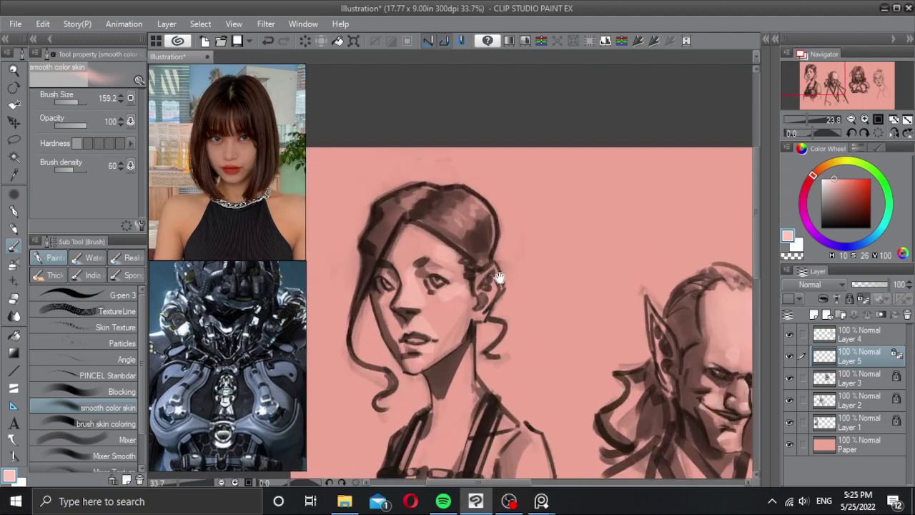
# Step: Sample the facial skin, choose a paler greyish pink, and brighten the woman's forehead and cheek highlights, enlarging the brush to size 228.9
pyautogui.keyDown('alt'); pyautogui.click(478, 286); pyautogui.keyUp('alt')
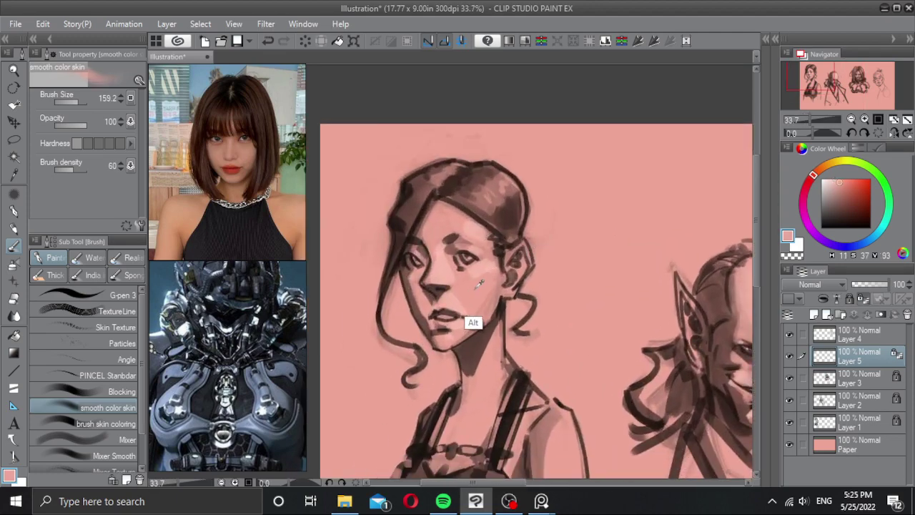
pyautogui.keyDown('alt'); pyautogui.click(484, 268); pyautogui.keyUp('alt')
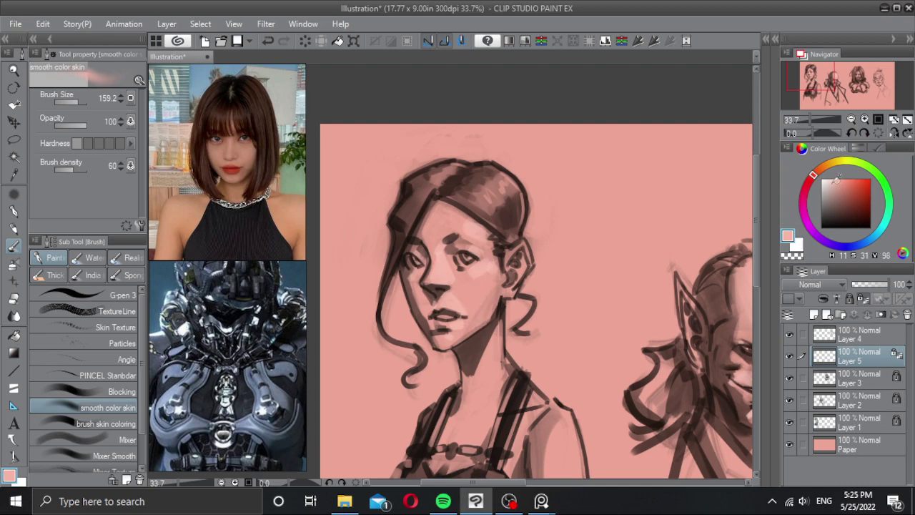
pyautogui.moveTo(831, 184); pyautogui.dragTo(830, 182)
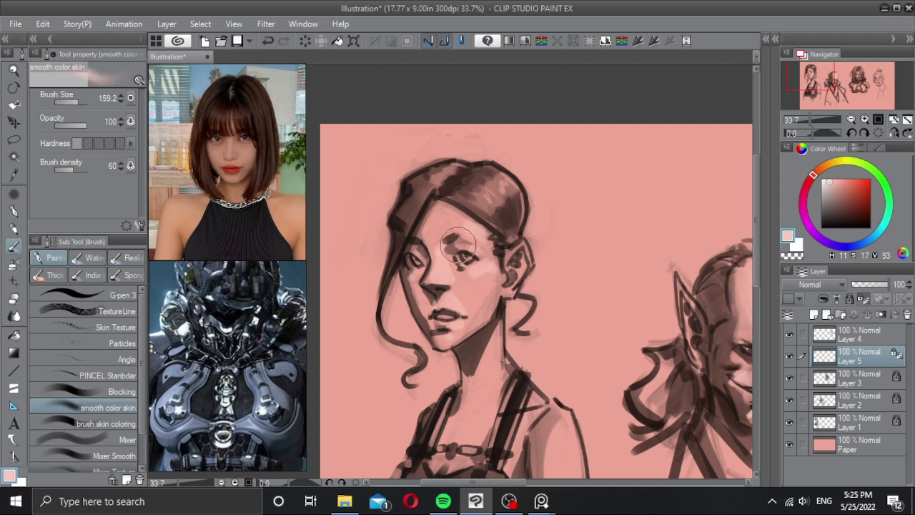
pyautogui.moveTo(458, 244); pyautogui.dragTo(469, 219)
pyautogui.press(']')
pyautogui.press(']')
pyautogui.moveTo(507, 231)
pyautogui.mouseDown()
pyautogui.moveTo(470, 213)
pyautogui.moveTo(502, 223)
pyautogui.mouseUp()
pyautogui.moveTo(525, 257)
pyautogui.mouseDown()
pyautogui.moveTo(510, 251)
pyautogui.moveTo(543, 258)
pyautogui.moveTo(530, 252)
pyautogui.mouseUp()
pyautogui.scroll(4, 508, 289)
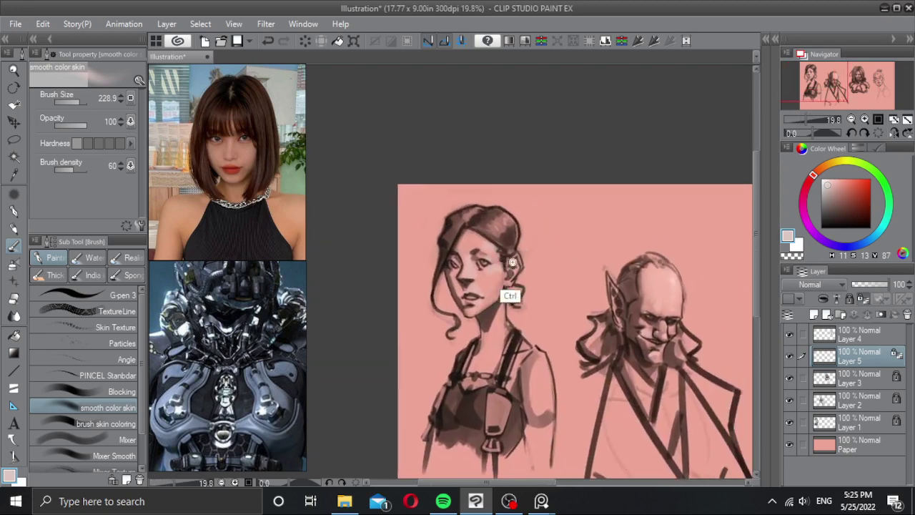
pyautogui.moveTo(470, 280); pyautogui.dragTo(489, 270)
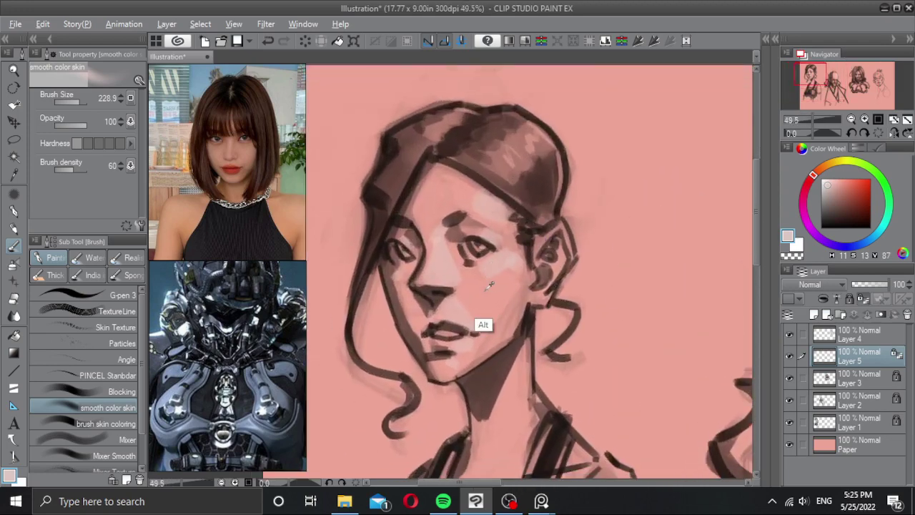
# Step: Unlock Layer 5's transparent pixels, sample a dark brown, and switch to PINCEL Stanbdar after test strokes on the cheek
pyautogui.keyDown('alt'); pyautogui.click(492, 291); pyautogui.keyUp('alt')
pyautogui.keyDown('alt'); pyautogui.click(406, 311); pyautogui.keyUp('alt')
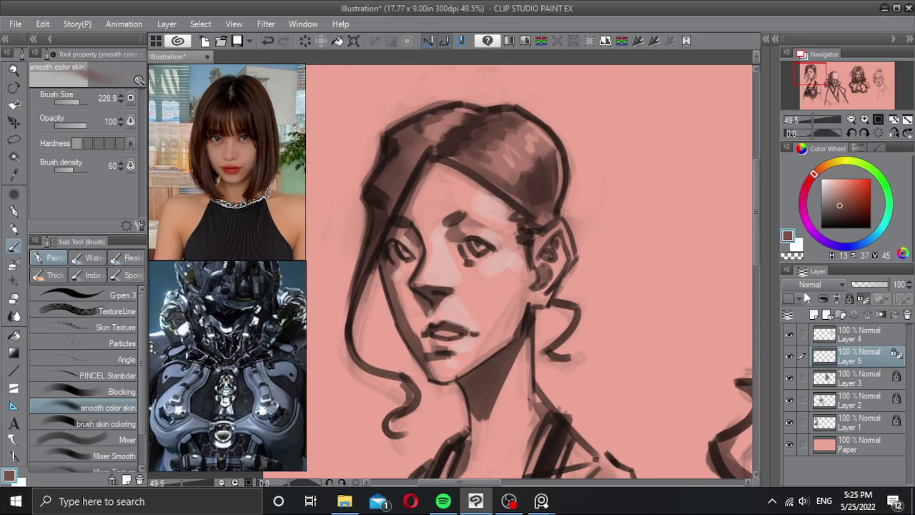
pyautogui.click(863, 299)
pyautogui.moveTo(503, 269)
pyautogui.mouseDown()
pyautogui.moveTo(495, 239)
pyautogui.moveTo(489, 284)
pyautogui.mouseUp()
pyautogui.hotkey('ctrl', 'z')
pyautogui.click(479, 271)
pyautogui.hotkey('ctrl', 'z')
pyautogui.click(100, 376)
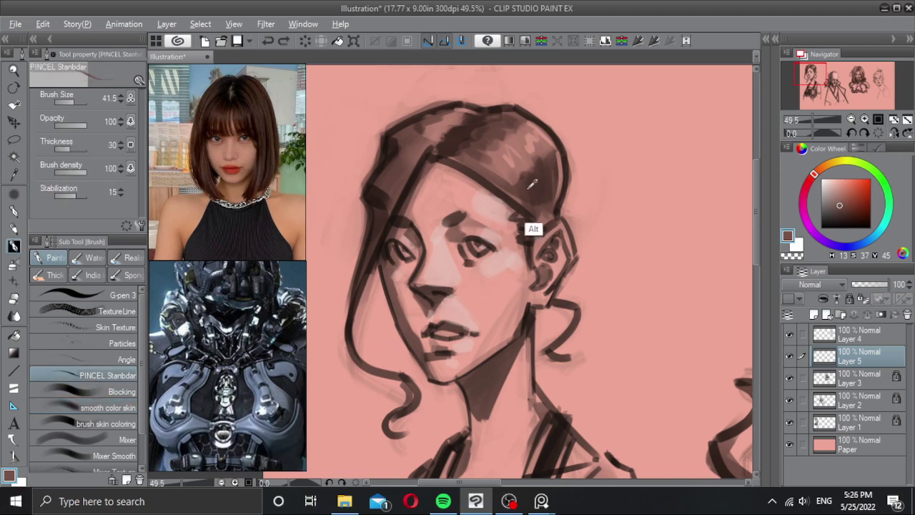
# Step: Paint dark brown accents along the woman's nose bridge and the jaw below her ear, reducing the brush to size 31.6
pyautogui.moveTo(485, 258); pyautogui.dragTo(490, 282)
pyautogui.hotkey('ctrl', 'z')
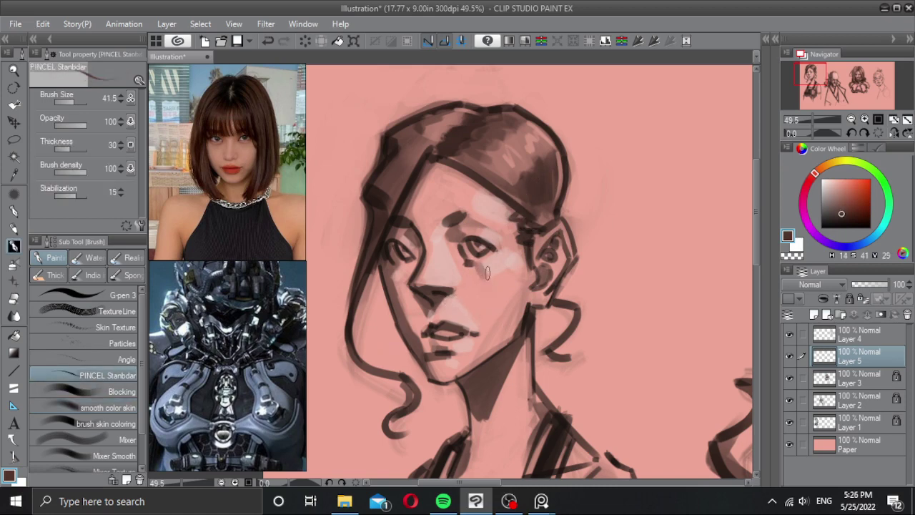
pyautogui.hotkey('ctrl', 'z')
pyautogui.moveTo(434, 235); pyautogui.dragTo(415, 281)
pyautogui.moveTo(438, 241); pyautogui.dragTo(428, 275)
pyautogui.moveTo(518, 292)
pyautogui.mouseDown()
pyautogui.moveTo(423, 291)
pyautogui.moveTo(558, 293)
pyautogui.moveTo(514, 293)
pyautogui.mouseUp()
pyautogui.moveTo(528, 293)
pyautogui.mouseDown()
pyautogui.moveTo(494, 297)
pyautogui.moveTo(542, 295)
pyautogui.mouseUp()
pyautogui.moveTo(494, 292); pyautogui.dragTo(519, 285)
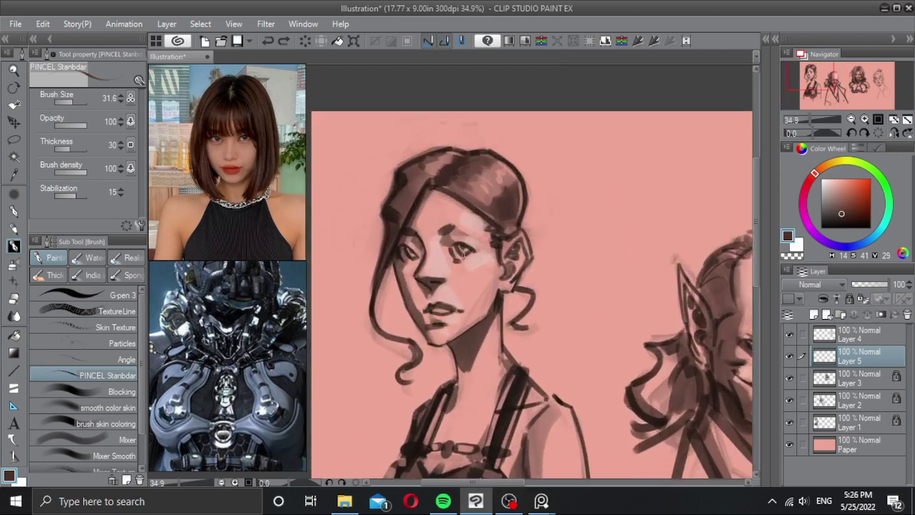
# Step: Tone down the highlight beside the woman's eye with the Blocking brush in transparent colour at size 119.1
pyautogui.click(96, 408)
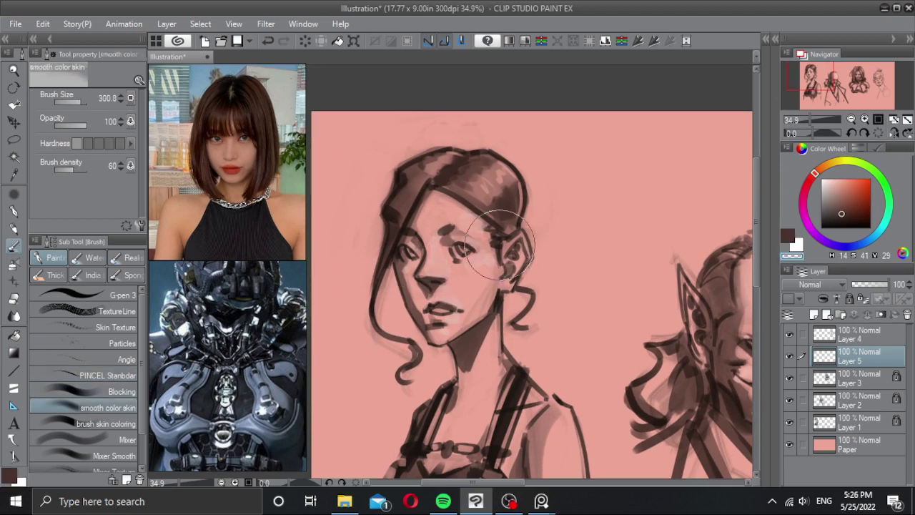
pyautogui.click(122, 392)
pyautogui.scroll(1, 493, 246)
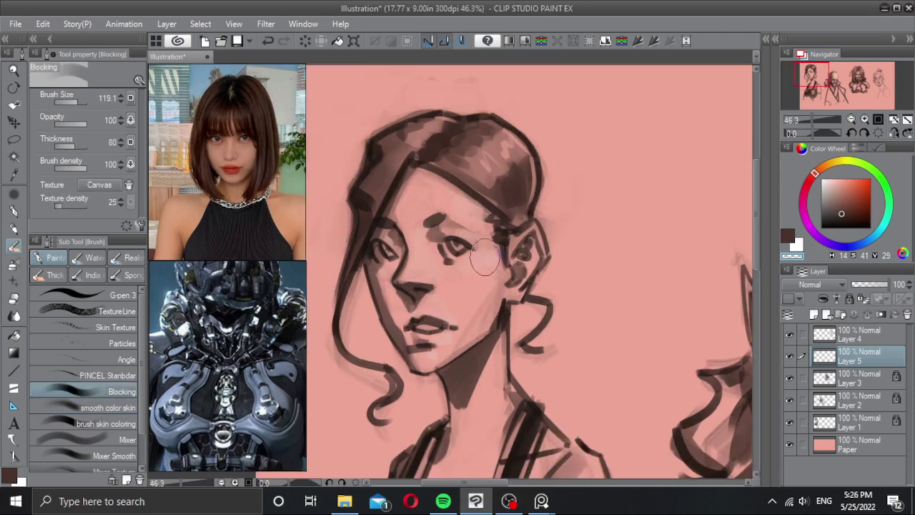
pyautogui.moveTo(571, 272); pyautogui.dragTo(513, 253)
# Step: Sample a pale skin tone and paint highlights on the woman's cheek and nose with the Blocking brush, enlarging it to size 33.8
pyautogui.keyDown('alt'); pyautogui.click(735, 285); pyautogui.keyUp('alt')
pyautogui.moveTo(430, 232)
pyautogui.mouseDown()
pyautogui.moveTo(414, 233)
pyautogui.moveTo(458, 240)
pyautogui.mouseUp()
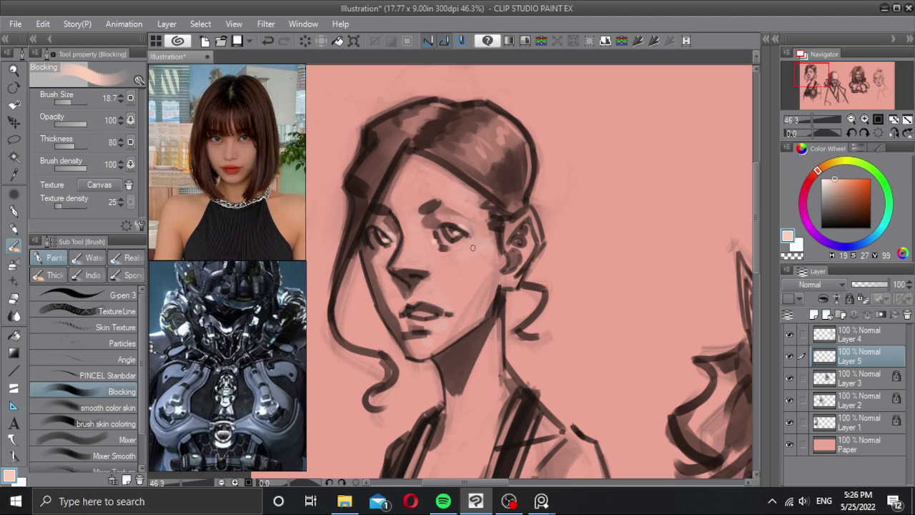
pyautogui.moveTo(473, 248)
pyautogui.mouseDown()
pyautogui.moveTo(449, 255)
pyautogui.moveTo(474, 232)
pyautogui.moveTo(430, 260)
pyautogui.moveTo(498, 265)
pyautogui.moveTo(427, 258)
pyautogui.mouseUp()
pyautogui.hotkey('ctrl', 'z')
pyautogui.scroll(-3, 460, 275)
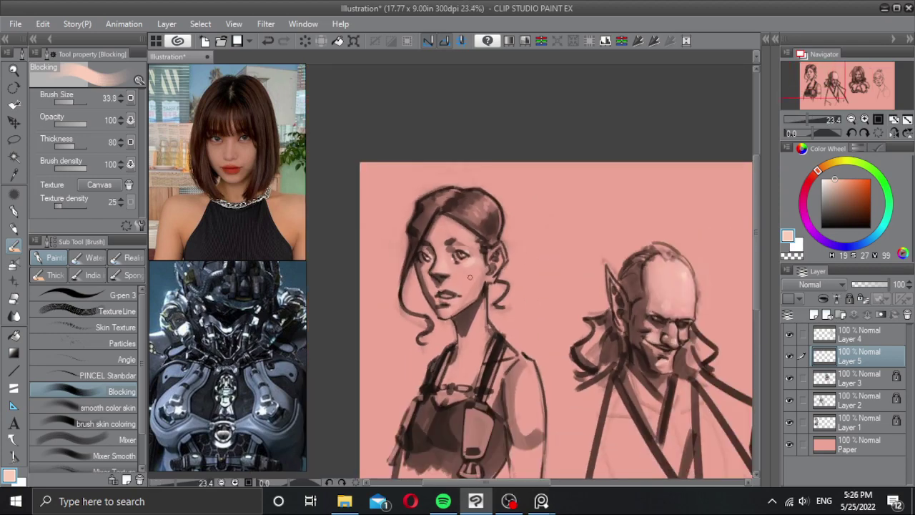
pyautogui.scroll(2, 462, 257)
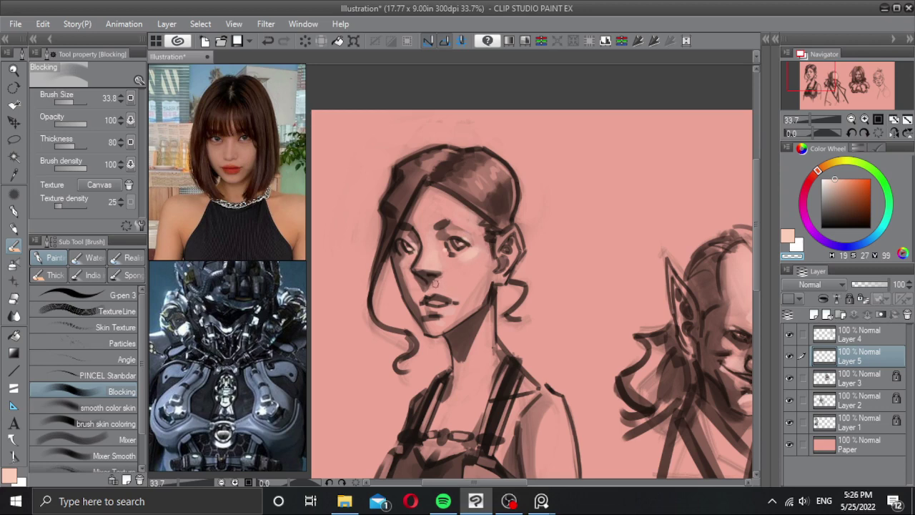
pyautogui.press('c')
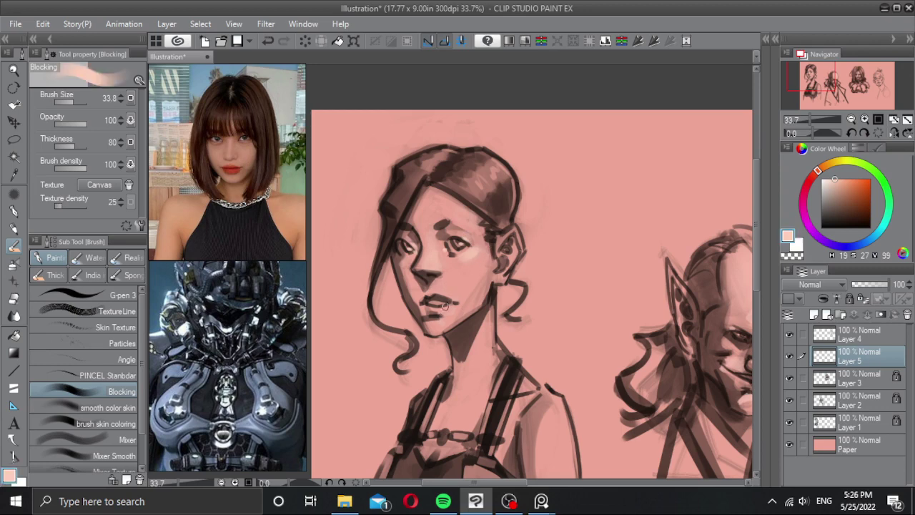
# Step: Paint fine pale highlights around the woman's mouth with the brush reduced to size 9.7
pyautogui.scroll(2, 445, 307)
pyautogui.moveTo(450, 301); pyautogui.dragTo(461, 302)
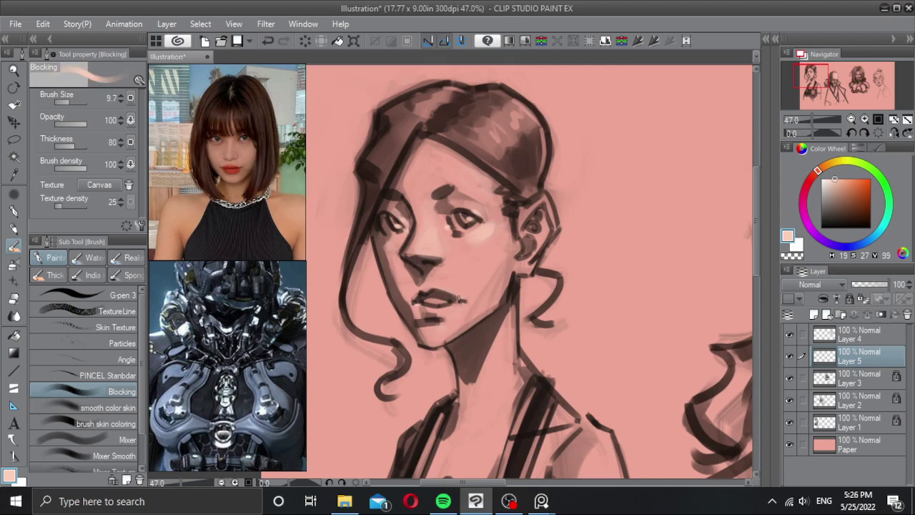
pyautogui.scroll(-3, 460, 301)
pyautogui.moveTo(470, 282); pyautogui.dragTo(466, 309)
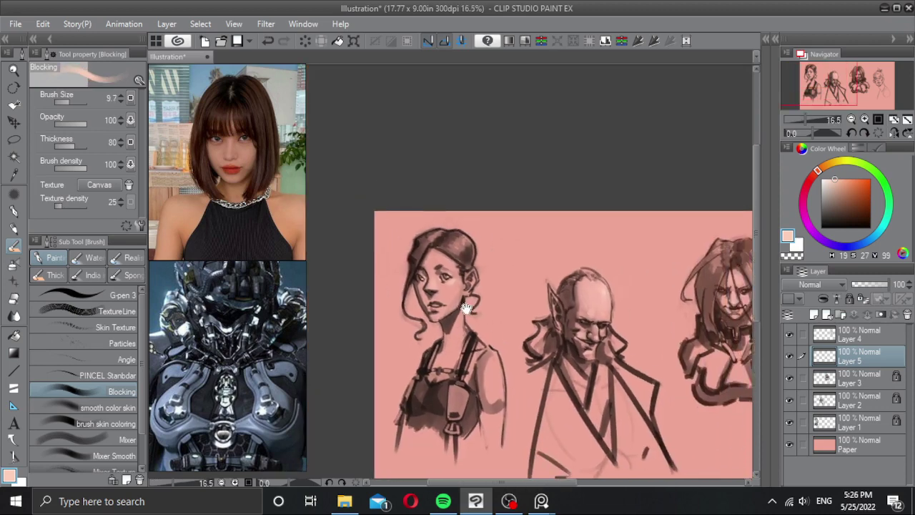
pyautogui.scroll(-1, 458, 303)
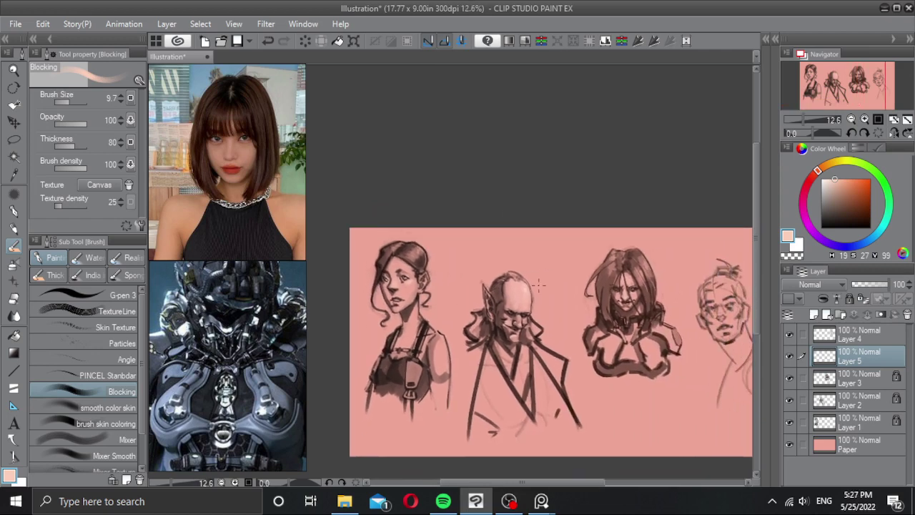
pyautogui.moveTo(539, 284)
pyautogui.mouseDown()
pyautogui.moveTo(503, 260)
pyautogui.moveTo(493, 236)
pyautogui.mouseUp()
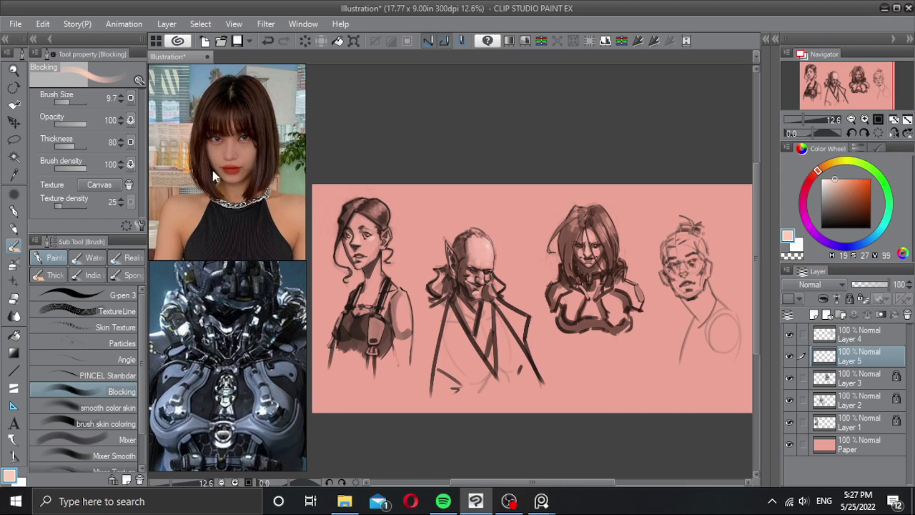
# Step: Switch to the reference board and examine the RPG and East costume image groups
pyautogui.click(222, 327)
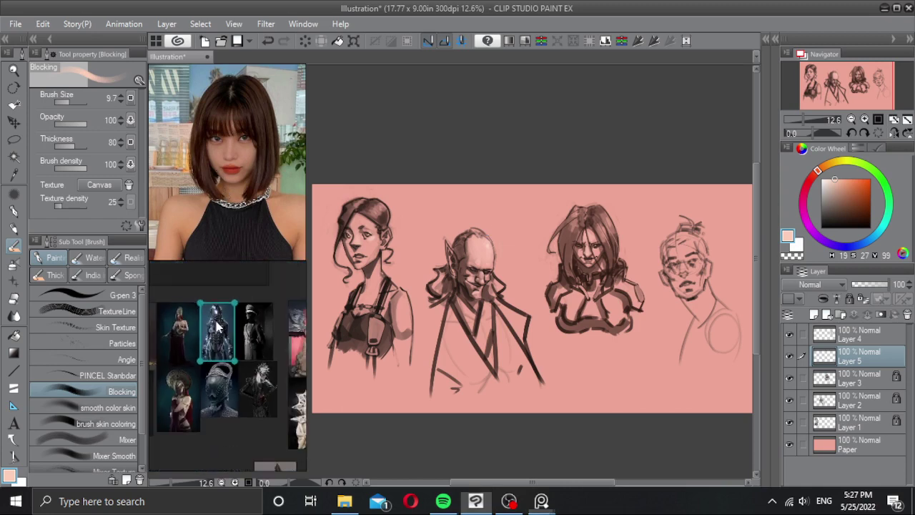
pyautogui.scroll(-2, 238, 357)
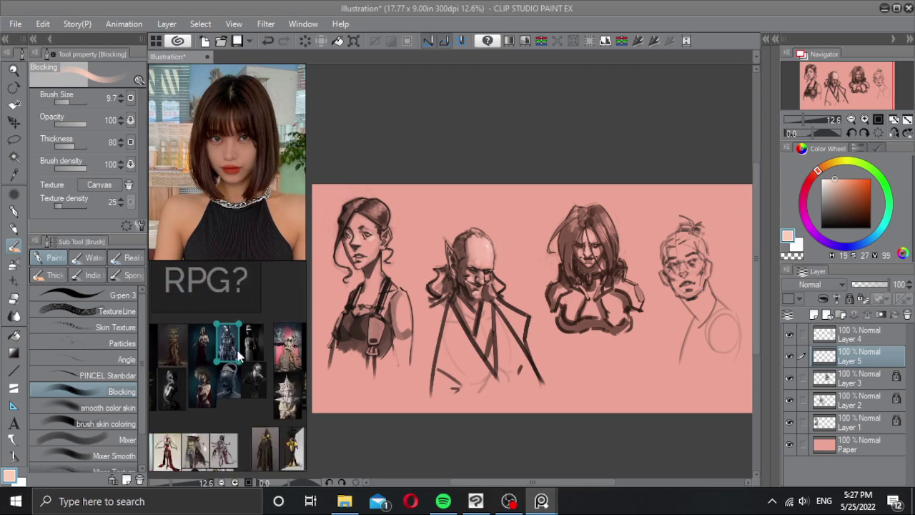
pyautogui.scroll(-3, 230, 183)
pyautogui.scroll(-2, 229, 188)
pyautogui.scroll(-2, 226, 403)
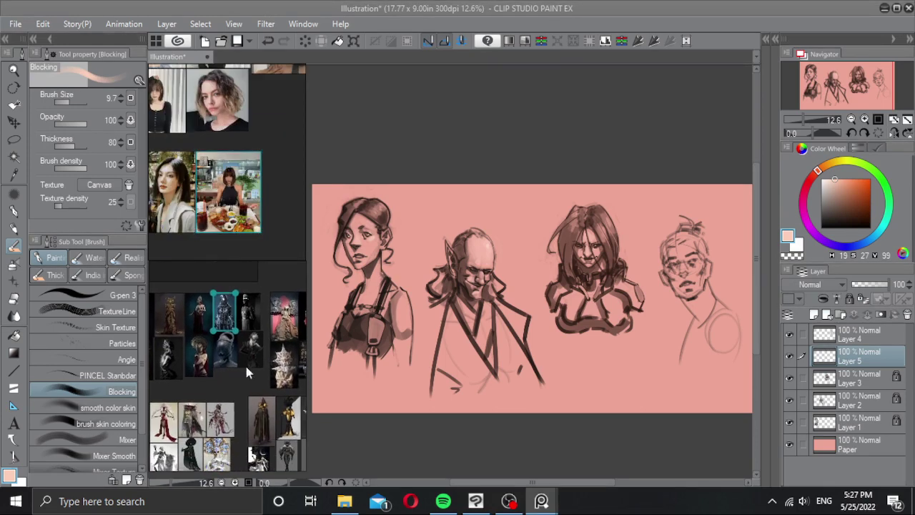
pyautogui.scroll(-3, 226, 403)
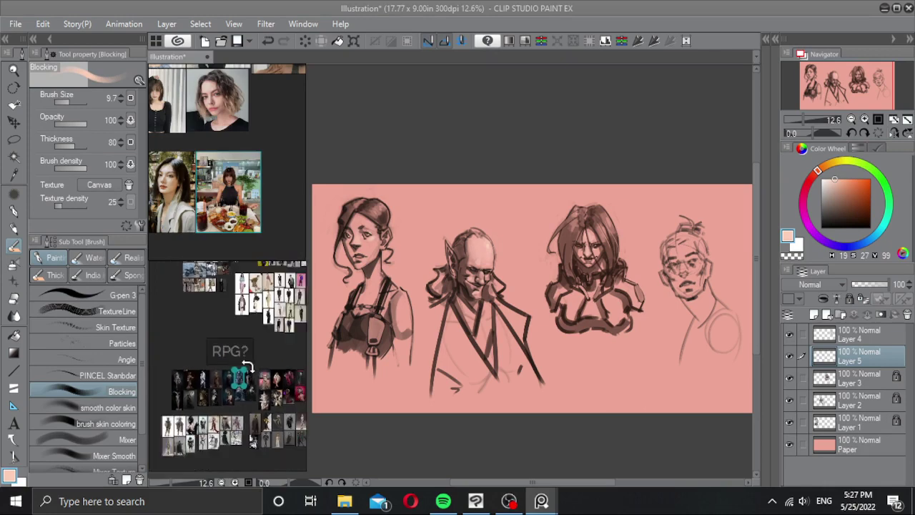
pyautogui.scroll(5, 245, 398)
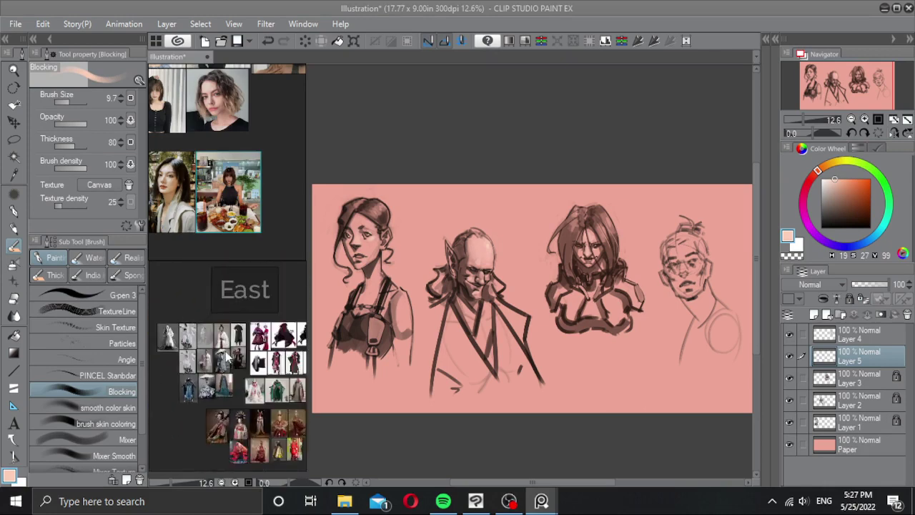
pyautogui.scroll(2, 229, 363)
pyautogui.scroll(2, 243, 361)
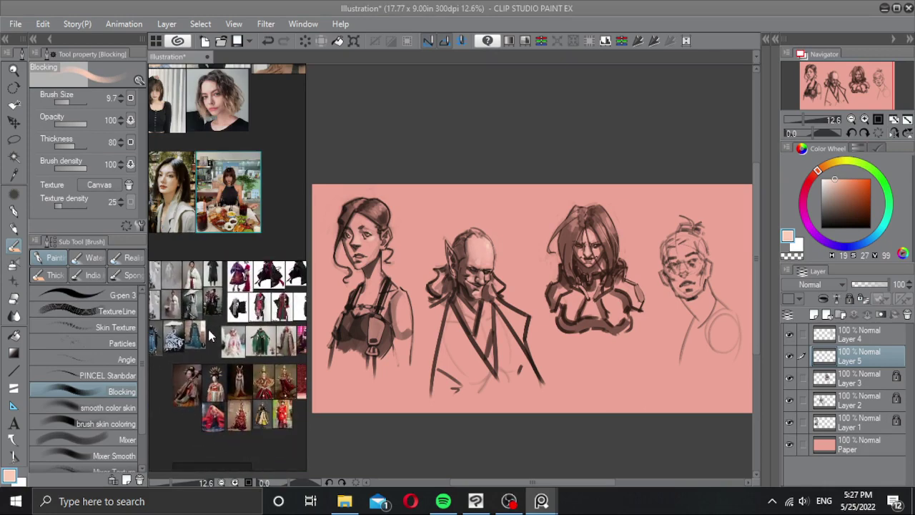
pyautogui.moveTo(247, 367); pyautogui.dragTo(212, 355)
pyautogui.scroll(-1, 264, 325)
# Step: Examine the long coat, cloak and layered outfit photos on the reference board for a costume idea
pyautogui.moveTo(269, 302); pyautogui.dragTo(196, 425)
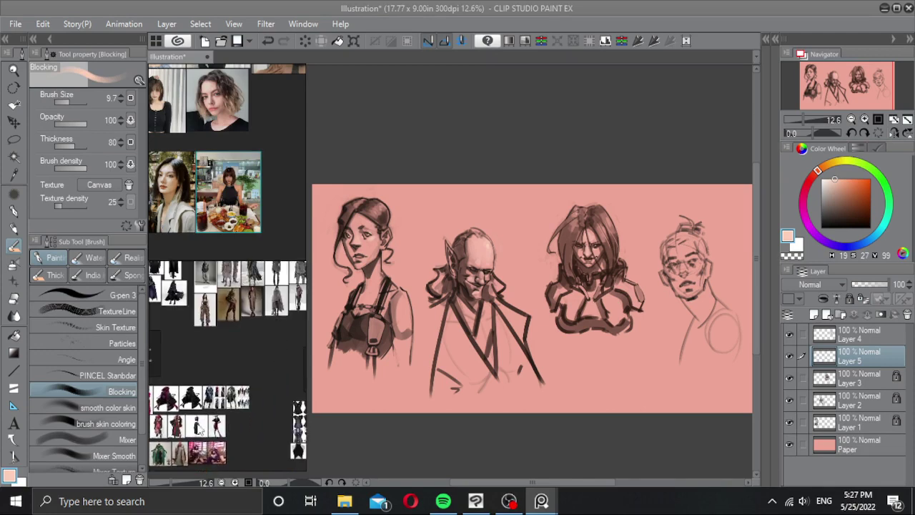
pyautogui.moveTo(248, 368); pyautogui.dragTo(238, 369)
pyautogui.scroll(4, 239, 373)
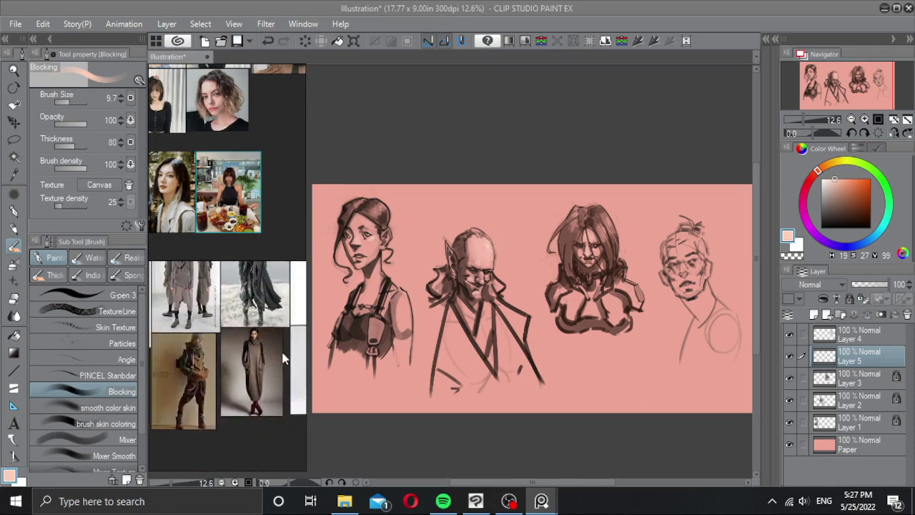
pyautogui.scroll(-5, 236, 369)
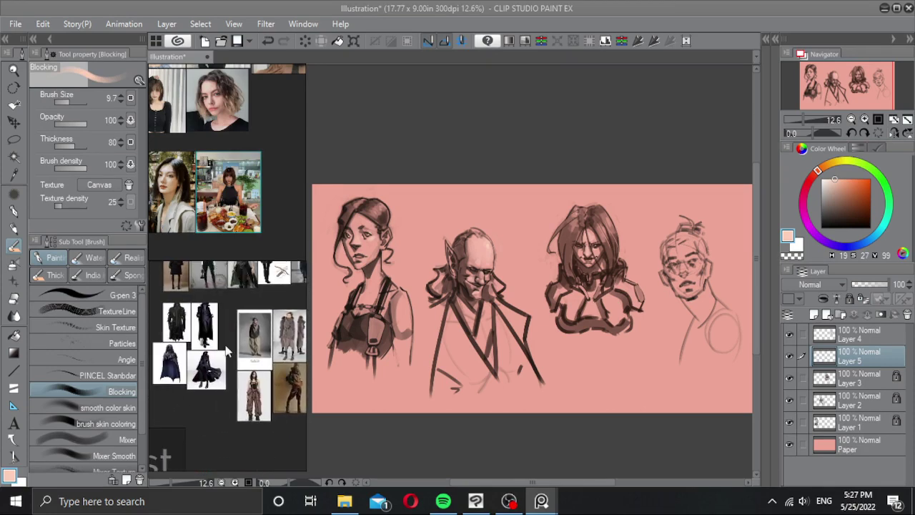
pyautogui.scroll(2, 196, 391)
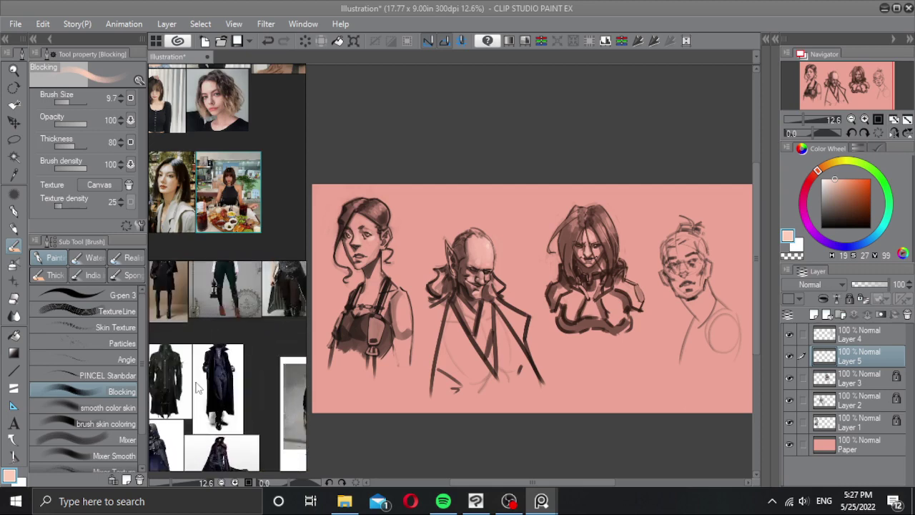
pyautogui.scroll(3, 198, 387)
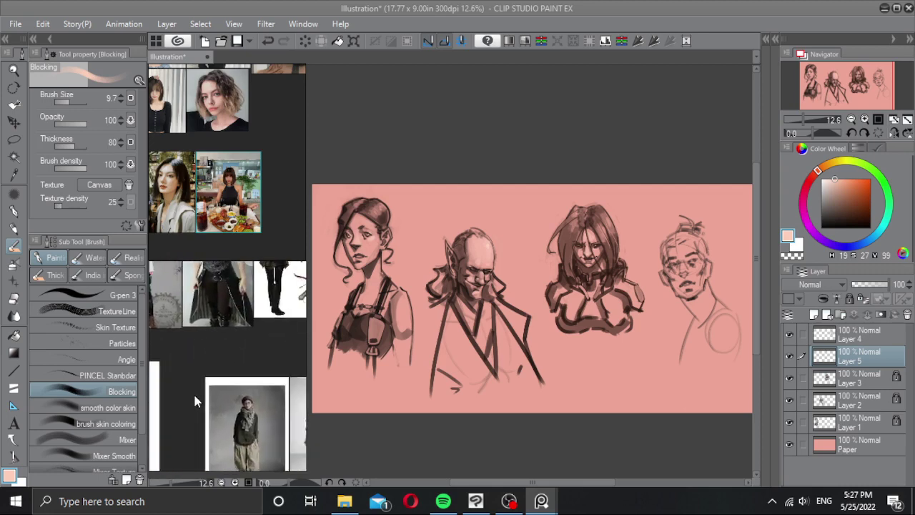
pyautogui.scroll(-4, 195, 402)
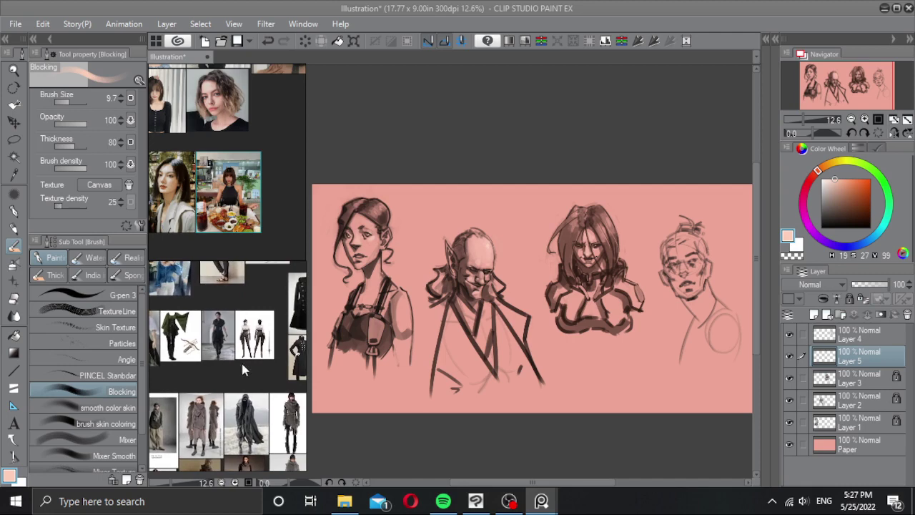
pyautogui.moveTo(242, 363); pyautogui.dragTo(202, 361)
pyautogui.moveTo(254, 397); pyautogui.dragTo(224, 417)
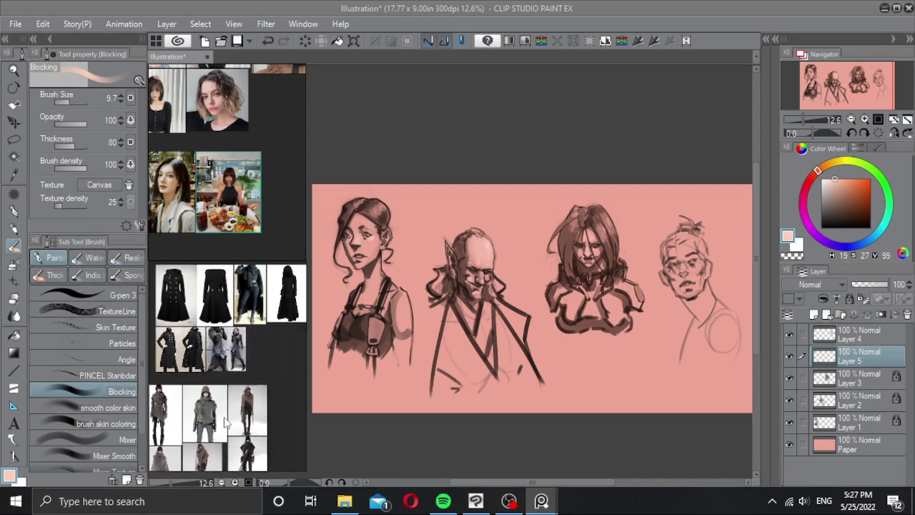
pyautogui.scroll(-5, 225, 421)
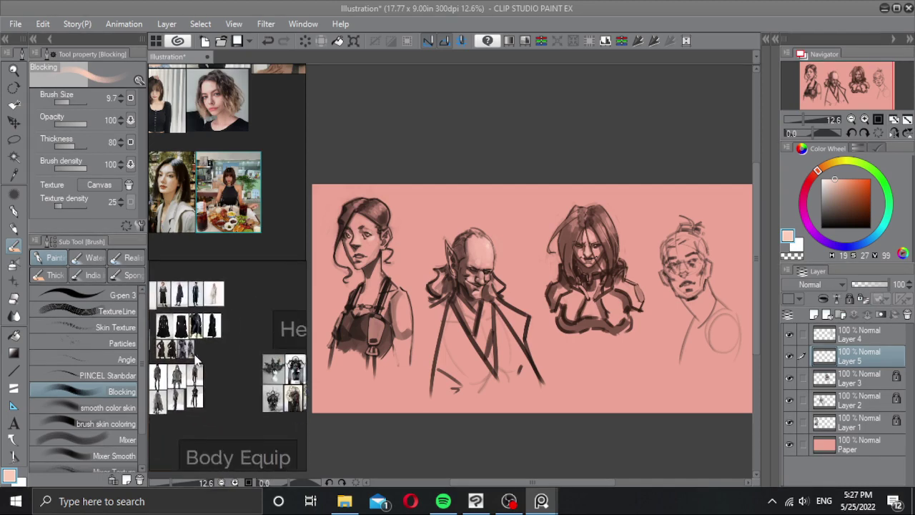
pyautogui.scroll(3, 236, 379)
pyautogui.scroll(4, 263, 354)
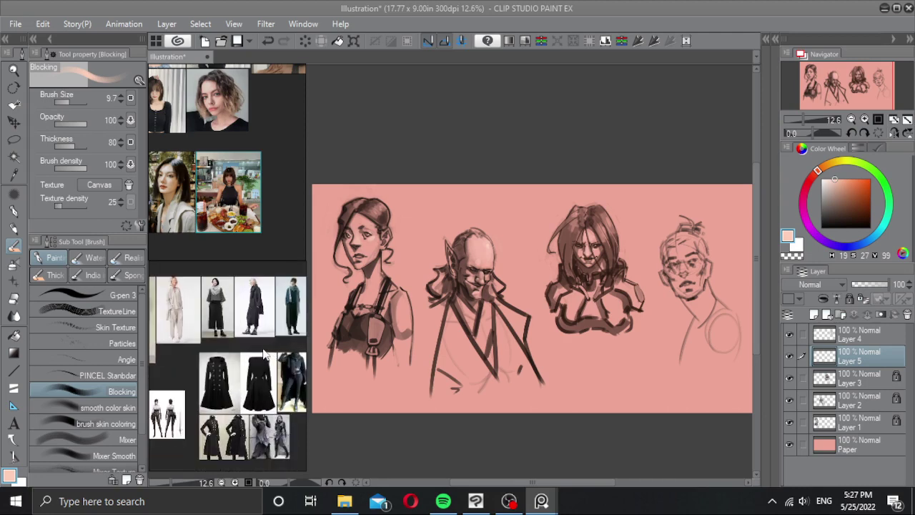
# Step: Frame the reference view on the photo of the blonde woman in the beige zip-neck pullover
pyautogui.moveTo(263, 350); pyautogui.dragTo(225, 358)
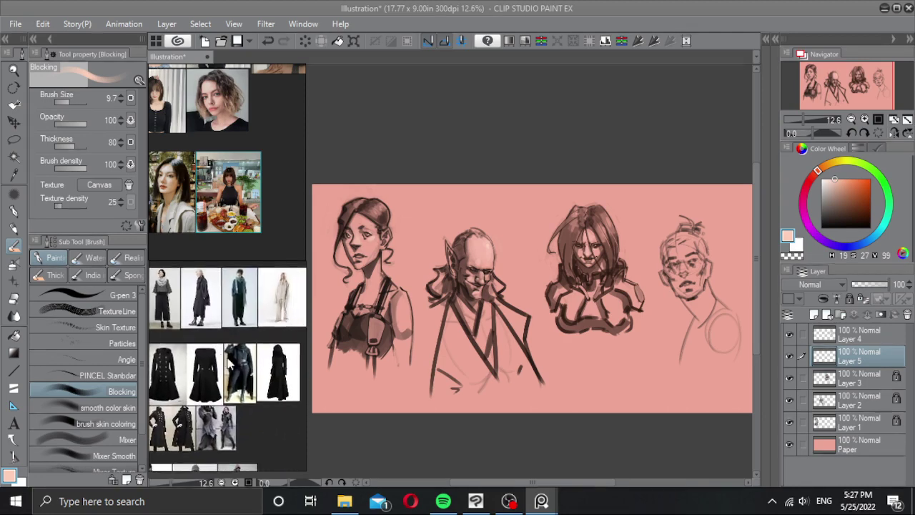
pyautogui.doubleClick(235, 303)
pyautogui.moveTo(240, 303); pyautogui.dragTo(173, 291)
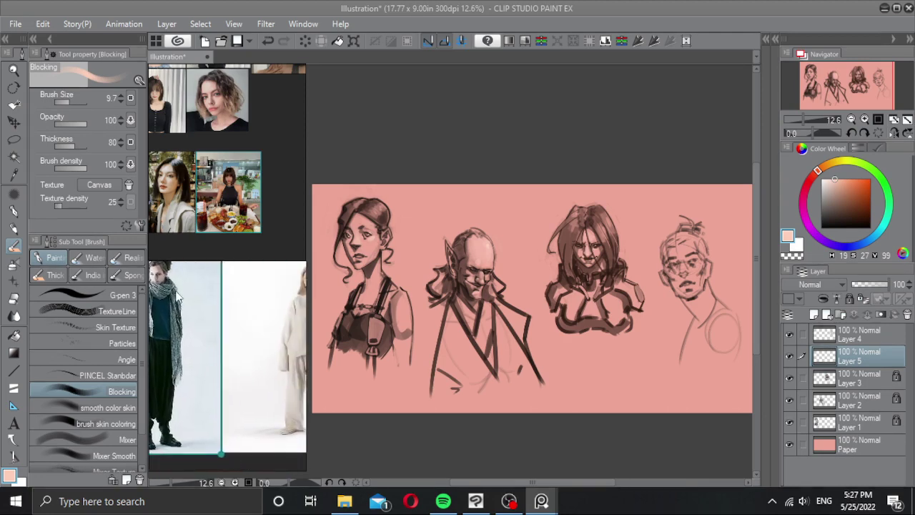
pyautogui.moveTo(269, 338); pyautogui.dragTo(202, 377)
pyautogui.scroll(3, 226, 336)
pyautogui.scroll(-1, 193, 406)
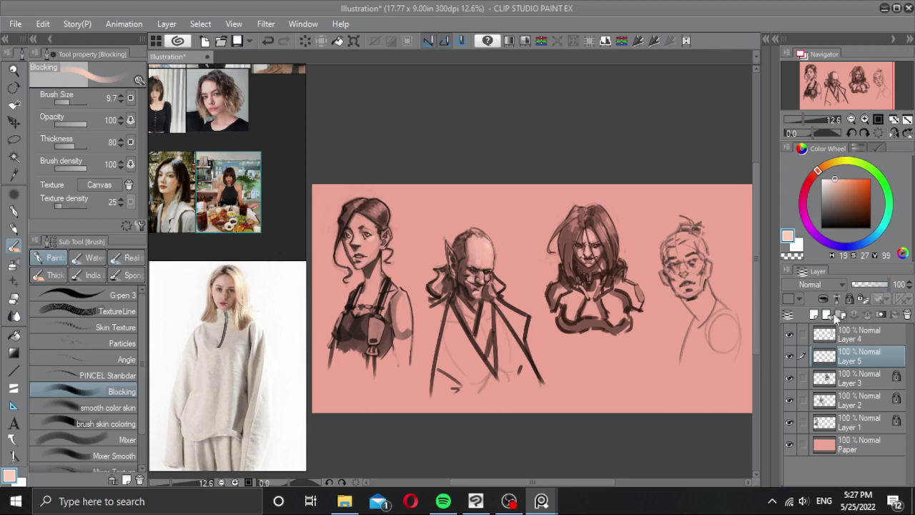
# Step: Return to the illustration, move Layer 5 above Layer 4, and make Layer 4 with the topknot figure's sketch active
pyautogui.moveTo(850, 359); pyautogui.dragTo(854, 329)
pyautogui.click(854, 360)
pyautogui.moveTo(630, 308); pyautogui.dragTo(486, 309)
pyautogui.scroll(3, 580, 284)
pyautogui.moveTo(562, 292)
pyautogui.mouseDown()
pyautogui.moveTo(515, 296)
pyautogui.moveTo(514, 275)
pyautogui.mouseUp()
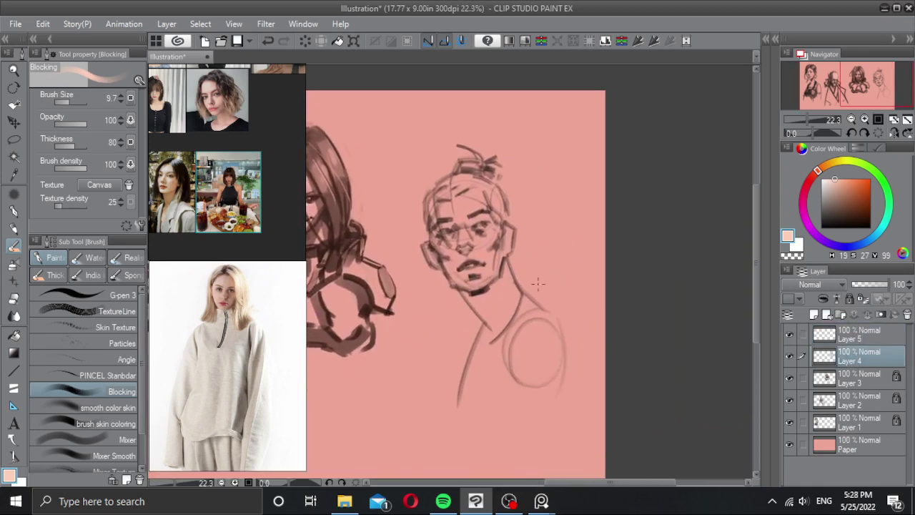
# Step: Fade Layer 4 to 39% opacity and add a new layer directly above it
pyautogui.click(870, 285)
pyautogui.moveTo(869, 285); pyautogui.dragTo(865, 285)
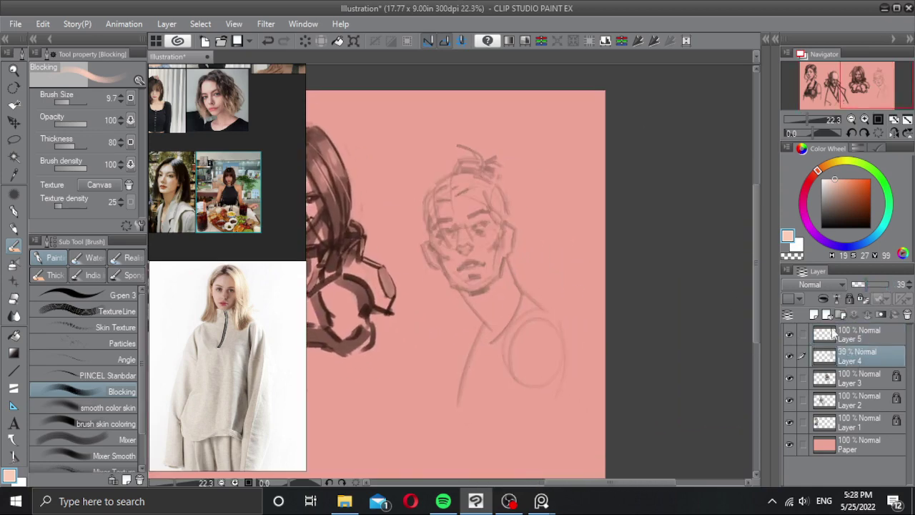
pyautogui.click(814, 314)
pyautogui.scroll(2, 466, 246)
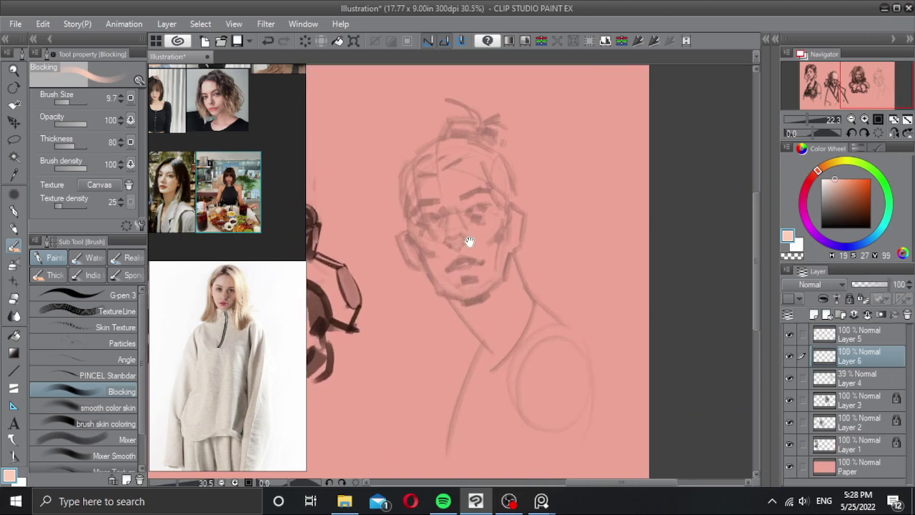
# Step: Set up the PINCEL Stanbdar brush at size 19.4 with a near-black brown based on a tone sampled from the neighbouring figure
pyautogui.click(92, 376)
pyautogui.moveTo(326, 296); pyautogui.dragTo(358, 297)
pyautogui.keyDown('alt'); pyautogui.click(335, 345); pyautogui.keyUp('alt')
pyautogui.moveTo(463, 251); pyautogui.dragTo(419, 252)
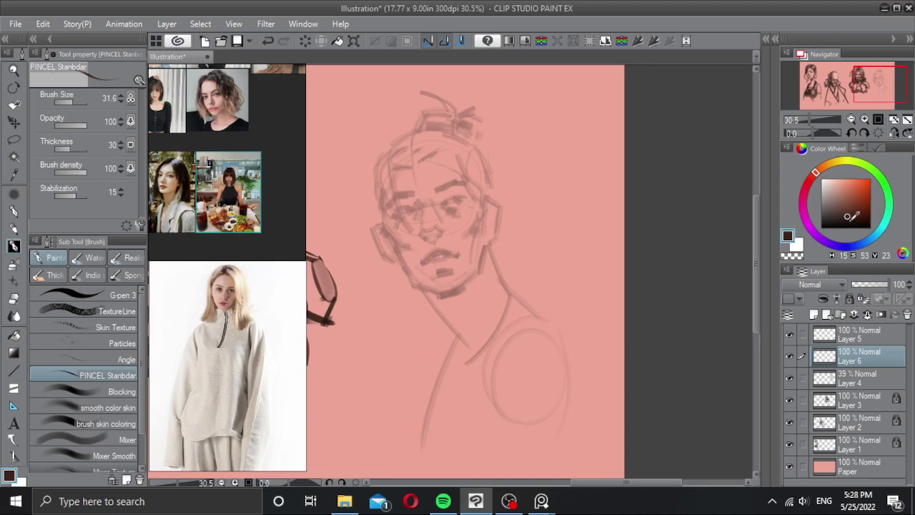
pyautogui.moveTo(850, 220); pyautogui.dragTo(843, 222)
pyautogui.click(817, 172)
pyautogui.moveTo(516, 234); pyautogui.dragTo(507, 233)
# Step: Draw dark slanted lines for both eyes over the faded topknot head sketch, undoing unwanted strokes
pyautogui.moveTo(389, 230)
pyautogui.mouseDown()
pyautogui.moveTo(395, 205)
pyautogui.moveTo(409, 203)
pyautogui.moveTo(395, 205)
pyautogui.moveTo(468, 190)
pyautogui.mouseUp()
pyautogui.hotkey('ctrl', 'z')
pyautogui.hotkey('ctrl', 'z')
pyautogui.hotkey('ctrl', 'z')
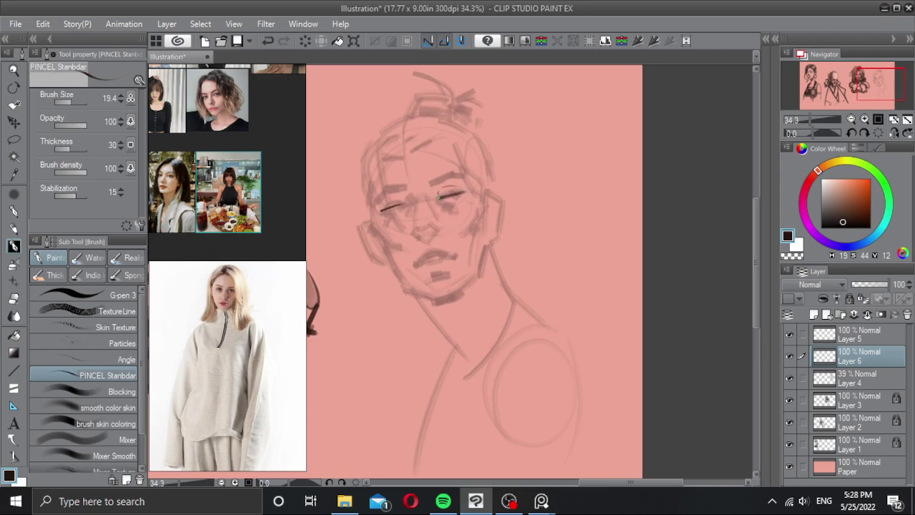
pyautogui.scroll(1, 404, 205)
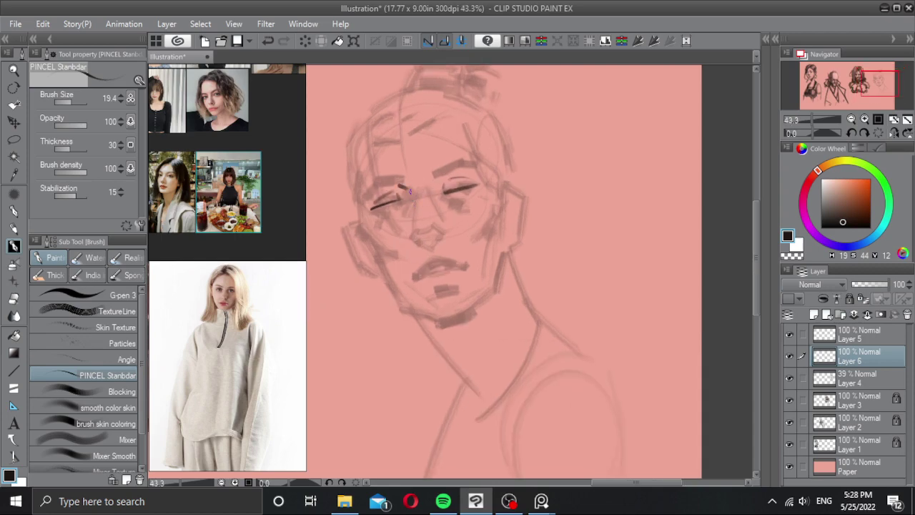
# Step: Draw the nose bridge line from the inner brow down to the nose tip, redoing the stroke as needed
pyautogui.moveTo(401, 186); pyautogui.dragTo(414, 228)
pyautogui.hotkey('ctrl', 'z')
pyautogui.moveTo(406, 190)
pyautogui.mouseDown()
pyautogui.moveTo(408, 236)
pyautogui.moveTo(429, 242)
pyautogui.mouseUp()
pyautogui.hotkey('ctrl', 'z')
pyautogui.hotkey('ctrl', 'z')
# Step: Try to block in the underside of the nose as a dark shape with the brush at size 23.6
pyautogui.press(']')
pyautogui.moveTo(423, 244)
pyautogui.mouseDown()
pyautogui.moveTo(425, 233)
pyautogui.moveTo(438, 238)
pyautogui.mouseUp()
pyautogui.press('[')
pyautogui.scroll(-2, 465, 224)
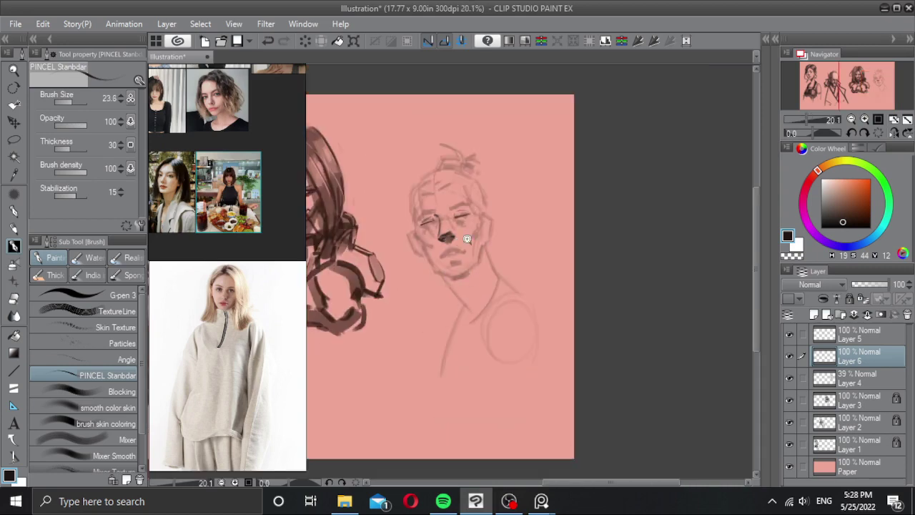
pyautogui.scroll(3, 461, 229)
# Step: Undo the dark strokes filling the underside of the nose
pyautogui.hotkey('ctrl', 'z')
pyautogui.hotkey('ctrl', 'z')
pyautogui.hotkey('ctrl', 'z')
pyautogui.hotkey('ctrl', 'z')
pyautogui.hotkey('ctrl', 'z')
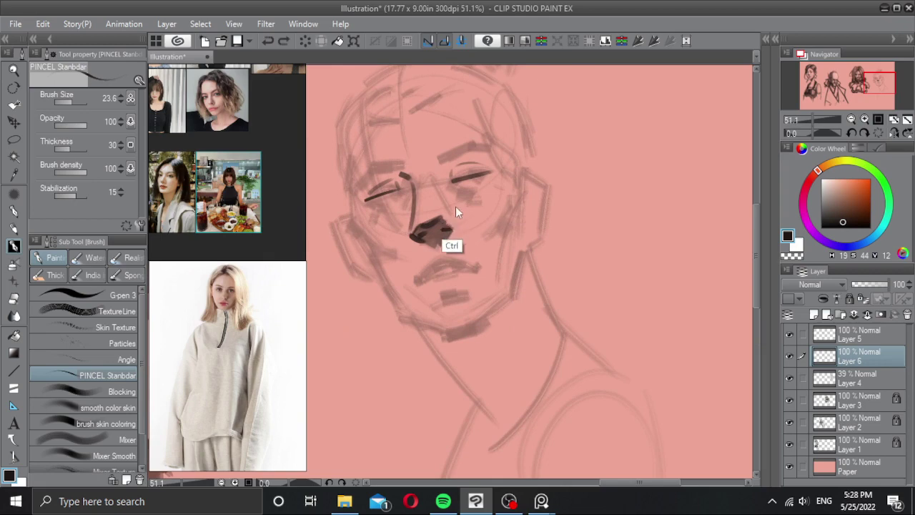
pyautogui.hotkey('ctrl', 'z')
pyautogui.hotkey('ctrl', 'z')
pyautogui.hotkey('ctrl', 'z')
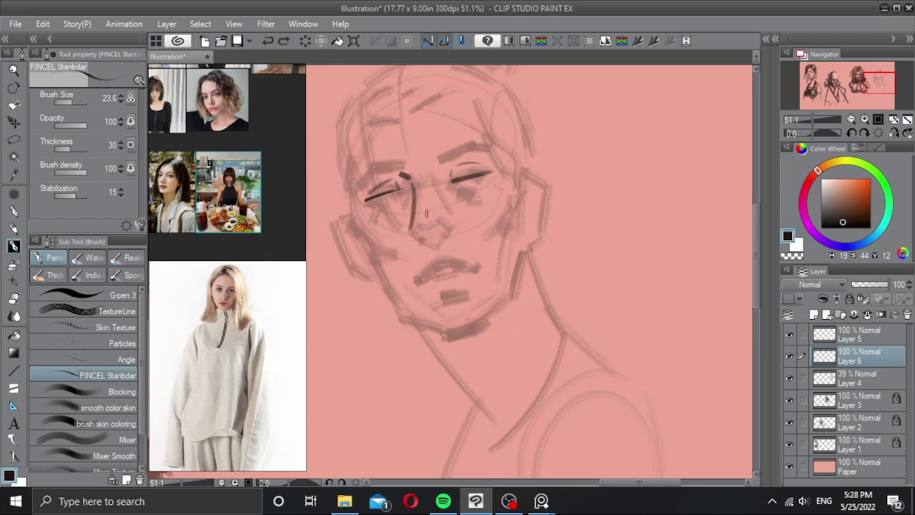
# Step: Redraw the nose bridge line and outline the nose tip and nostrils with the brush at size 9.7
pyautogui.press('[')
pyautogui.press('[')
pyautogui.press('[')
pyautogui.moveTo(412, 179); pyautogui.dragTo(420, 226)
pyautogui.hotkey('ctrl', 'z')
pyautogui.hotkey('ctrl', 'z')
pyautogui.moveTo(428, 241); pyautogui.dragTo(438, 243)
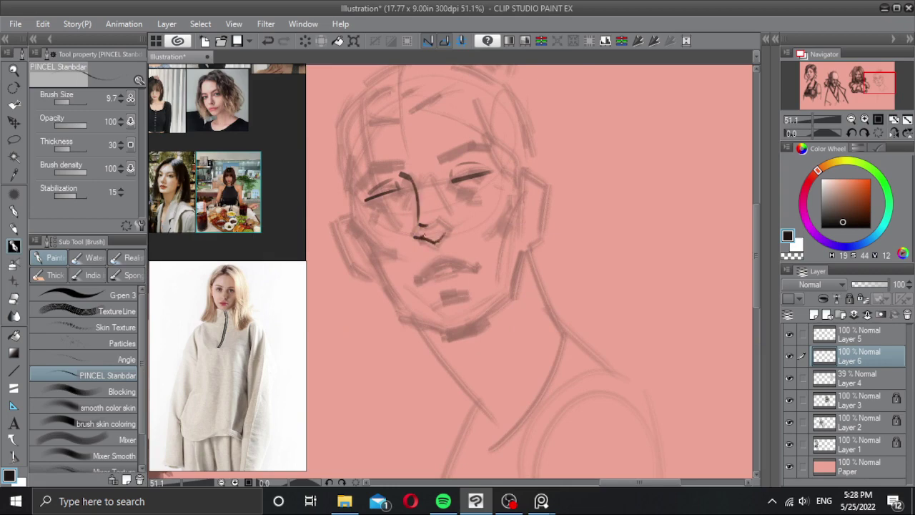
pyautogui.hotkey('ctrl', 'z')
pyautogui.moveTo(419, 239); pyautogui.dragTo(427, 233)
pyautogui.hotkey('ctrl', 'z')
pyautogui.keyDown('alt'); pyautogui.click(443, 230); pyautogui.keyUp('alt')
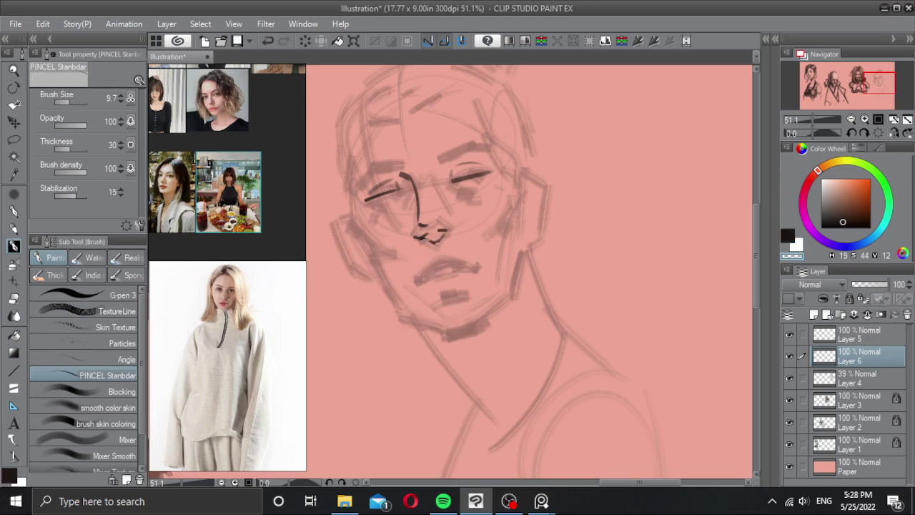
# Step: Fill the underside of the nose as a small dark shape with the brush at size 15.7
pyautogui.moveTo(420, 243)
pyautogui.mouseDown()
pyautogui.moveTo(432, 223)
pyautogui.moveTo(421, 229)
pyautogui.moveTo(439, 218)
pyautogui.moveTo(432, 243)
pyautogui.moveTo(419, 231)
pyautogui.moveTo(436, 246)
pyautogui.moveTo(443, 231)
pyautogui.mouseUp()
pyautogui.keyDown('alt'); pyautogui.click(440, 226); pyautogui.keyUp('alt')
pyautogui.hotkey('ctrl', 'z')
pyautogui.press('c')
pyautogui.keyDown('alt'); pyautogui.click(447, 230); pyautogui.keyUp('alt')
pyautogui.hotkey('ctrl', 'z')
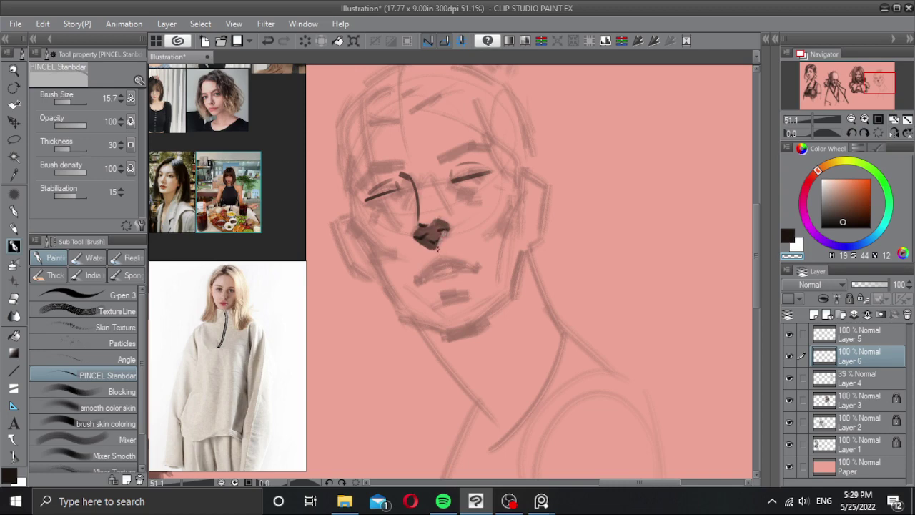
pyautogui.hotkey('ctrl', 'z')
# Step: Draw the lids and irises of both eyes with thick dark strokes along the lower lids
pyautogui.moveTo(459, 251)
pyautogui.mouseDown()
pyautogui.moveTo(422, 216)
pyautogui.moveTo(404, 219)
pyautogui.mouseUp()
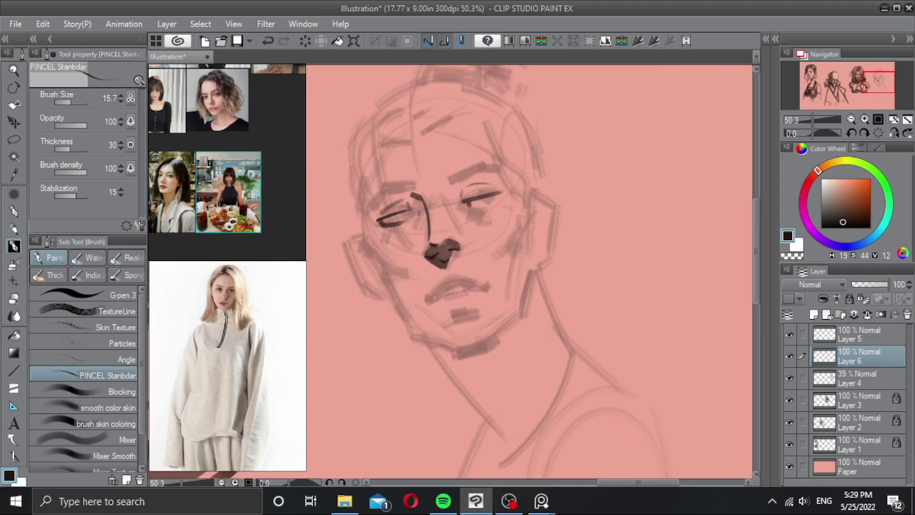
pyautogui.hotkey('ctrl', 'z')
pyautogui.moveTo(383, 228); pyautogui.dragTo(406, 224)
pyautogui.moveTo(470, 208); pyautogui.dragTo(492, 207)
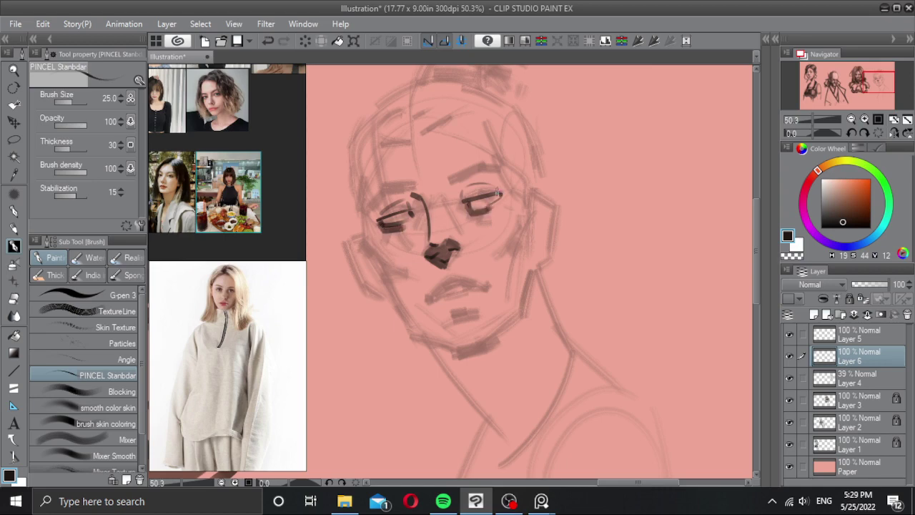
pyautogui.hotkey('ctrl', 'alt')
pyautogui.hotkey('ctrl', 'z')
pyautogui.hotkey('ctrl', 'z')
pyautogui.moveTo(398, 213); pyautogui.dragTo(409, 212)
pyautogui.moveTo(484, 202); pyautogui.dragTo(499, 198)
# Step: Draw thick angled eyebrows above both eyes, undoing stray strokes
pyautogui.moveTo(390, 204); pyautogui.dragTo(407, 191)
pyautogui.hotkey('ctrl', 'z')
pyautogui.moveTo(371, 214)
pyautogui.mouseDown()
pyautogui.moveTo(380, 198)
pyautogui.moveTo(388, 205)
pyautogui.moveTo(415, 191)
pyautogui.mouseUp()
pyautogui.moveTo(503, 169)
pyautogui.mouseDown()
pyautogui.moveTo(457, 180)
pyautogui.moveTo(500, 175)
pyautogui.moveTo(469, 198)
pyautogui.moveTo(485, 195)
pyautogui.moveTo(469, 213)
pyautogui.moveTo(369, 199)
pyautogui.mouseUp()
pyautogui.hotkey('ctrl', 'z')
# Step: Draw the left face contour from the temple down to the cheekbone
pyautogui.moveTo(367, 185)
pyautogui.mouseDown()
pyautogui.moveTo(371, 217)
pyautogui.moveTo(391, 233)
pyautogui.moveTo(412, 286)
pyautogui.mouseUp()
pyautogui.hotkey('ctrl', 'z')
pyautogui.hotkey('ctrl', 'z')
pyautogui.hotkey('ctrl', 'z')
# Step: Draw the left jawline from the cheek down to the chin, redoing strokes until they follow the faded sketch
pyautogui.moveTo(378, 226); pyautogui.dragTo(412, 294)
pyautogui.hotkey('ctrl', 'z')
pyautogui.moveTo(377, 229)
pyautogui.mouseDown()
pyautogui.moveTo(418, 293)
pyautogui.moveTo(450, 303)
pyautogui.moveTo(481, 292)
pyautogui.moveTo(452, 304)
pyautogui.moveTo(476, 298)
pyautogui.moveTo(500, 265)
pyautogui.mouseUp()
pyautogui.hotkey('ctrl', 'z')
pyautogui.hotkey('ctrl', 'z')
pyautogui.hotkey('ctrl', 'z')
pyautogui.hotkey('ctrl', 'z')
pyautogui.moveTo(443, 303)
pyautogui.mouseDown()
pyautogui.moveTo(458, 304)
pyautogui.moveTo(494, 272)
pyautogui.mouseUp()
pyautogui.hotkey('ctrl', 'z')
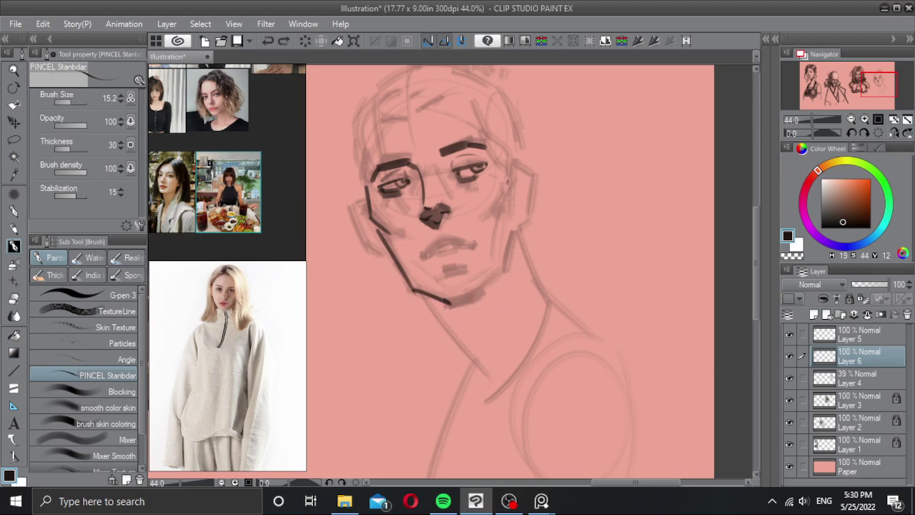
# Step: Draw the right side of the face with angular strokes from the temple through the jaw corner to the chin
pyautogui.moveTo(505, 169); pyautogui.dragTo(514, 193)
pyautogui.moveTo(497, 245)
pyautogui.mouseDown()
pyautogui.moveTo(493, 282)
pyautogui.moveTo(457, 303)
pyautogui.moveTo(484, 296)
pyautogui.moveTo(509, 255)
pyautogui.mouseUp()
pyautogui.hotkey('ctrl', 'z')
pyautogui.hotkey('ctrl', 'z')
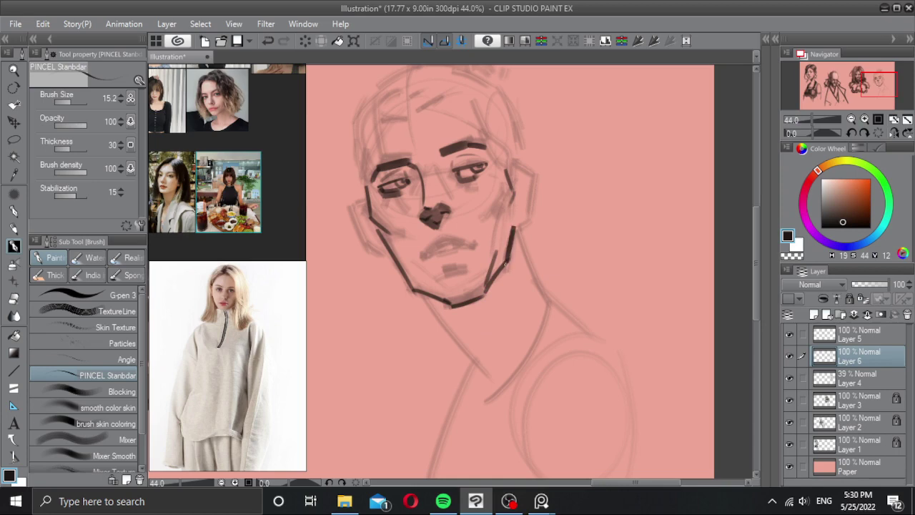
pyautogui.moveTo(515, 231)
pyautogui.mouseDown()
pyautogui.moveTo(512, 264)
pyautogui.moveTo(487, 279)
pyautogui.mouseUp()
pyautogui.hotkey('ctrl', 'z')
pyautogui.hotkey('ctrl', 'z')
# Step: Mirror the canvas view and erase the temple-to-cheek contour on the side away from the nose bridge line
pyautogui.moveTo(456, 227)
pyautogui.mouseDown()
pyautogui.moveTo(459, 245)
pyautogui.moveTo(493, 233)
pyautogui.mouseUp()
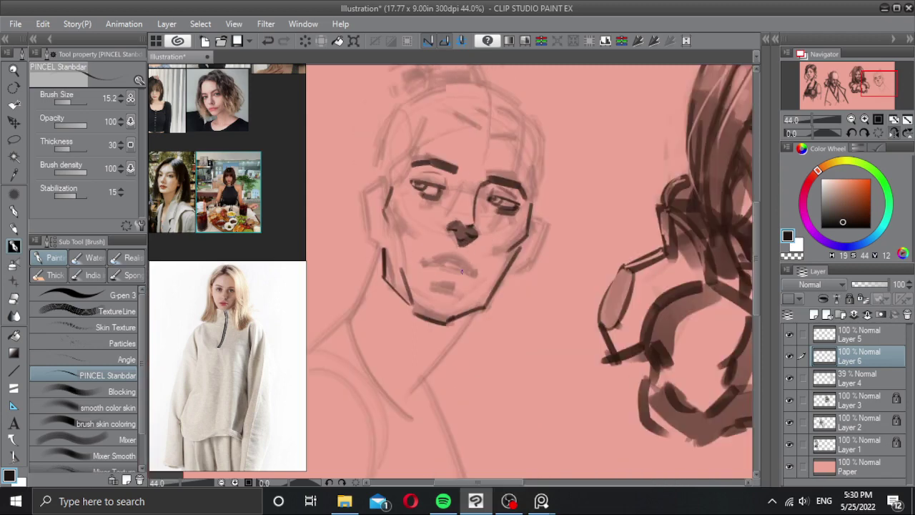
pyautogui.moveTo(468, 272); pyautogui.dragTo(478, 271)
pyautogui.moveTo(468, 271); pyautogui.dragTo(490, 271)
pyautogui.press('c')
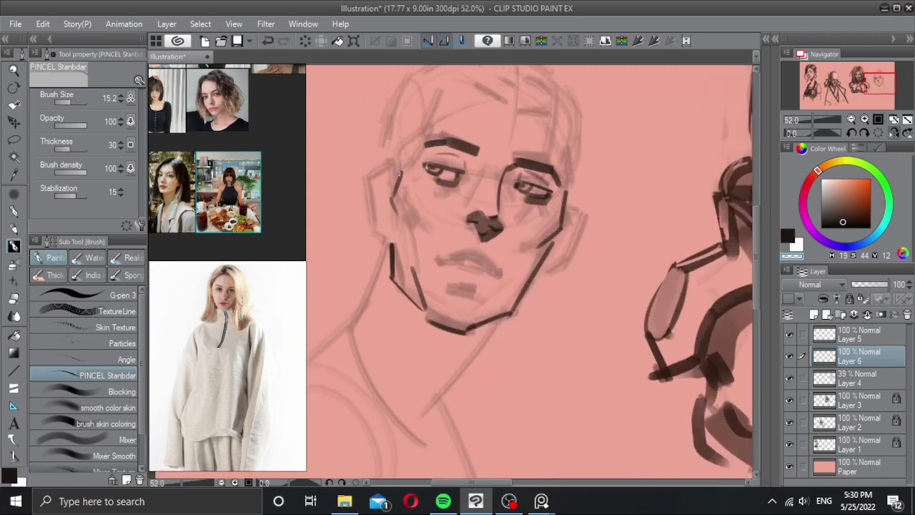
pyautogui.moveTo(395, 209); pyautogui.dragTo(399, 170)
# Step: Lasso each eye area in turn and nudge it to correct its placement on the face
pyautogui.press('m')
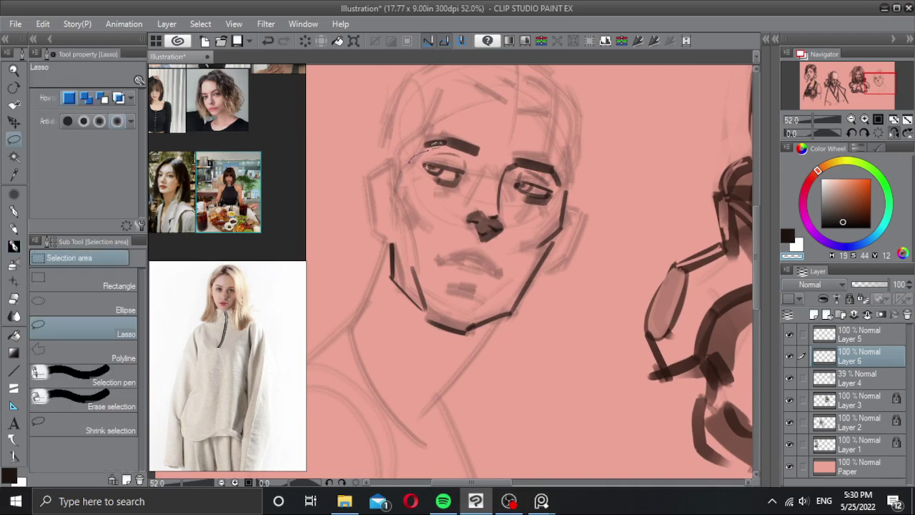
pyautogui.moveTo(437, 143)
pyautogui.mouseDown()
pyautogui.moveTo(467, 193)
pyautogui.moveTo(420, 172)
pyautogui.moveTo(454, 171)
pyautogui.mouseUp()
pyautogui.hotkey('ctrl', 'd')
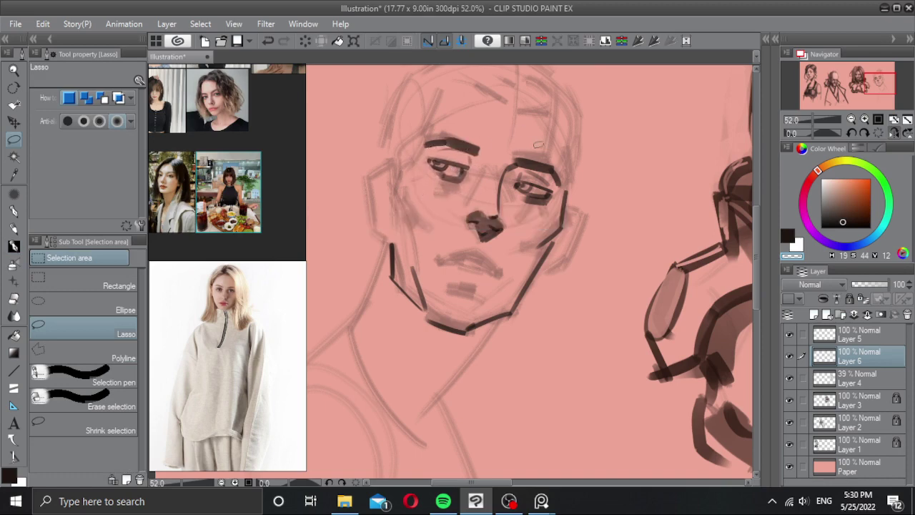
pyautogui.moveTo(510, 167)
pyautogui.mouseDown()
pyautogui.moveTo(579, 148)
pyautogui.moveTo(574, 183)
pyautogui.moveTo(543, 213)
pyautogui.moveTo(514, 205)
pyautogui.moveTo(511, 190)
pyautogui.moveTo(545, 196)
pyautogui.mouseUp()
pyautogui.hotkey('ctrl', 'd')
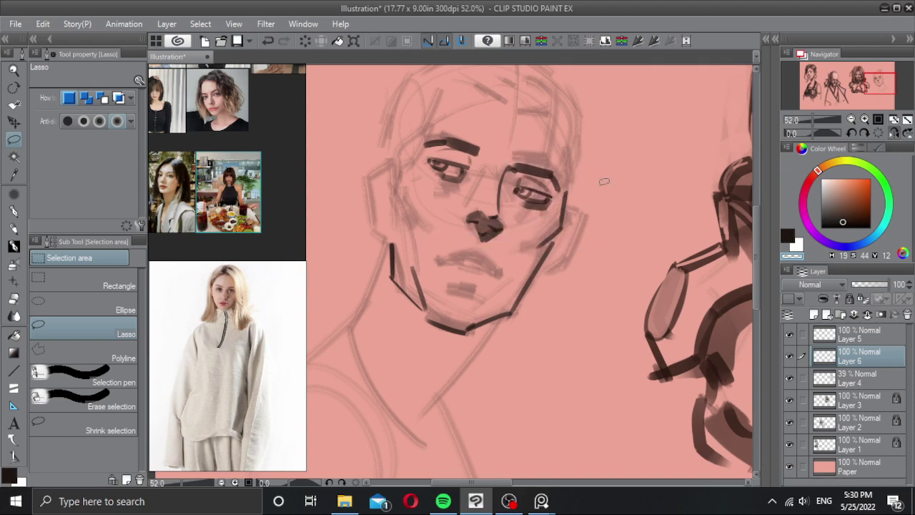
# Step: Lasso and shift the eyebrow away from the nose bridge line, checking the face in both mirrored and normal view
pyautogui.moveTo(412, 132)
pyautogui.mouseDown()
pyautogui.moveTo(479, 153)
pyautogui.moveTo(426, 152)
pyautogui.moveTo(409, 132)
pyautogui.mouseUp()
pyautogui.moveTo(469, 143); pyautogui.dragTo(472, 140)
pyautogui.hotkey('ctrl', 'd')
pyautogui.press('h')
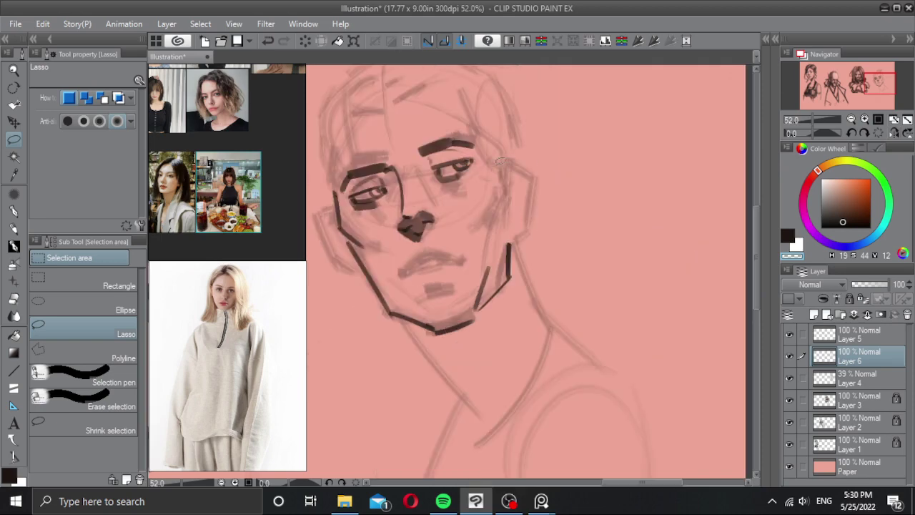
pyautogui.press('h')
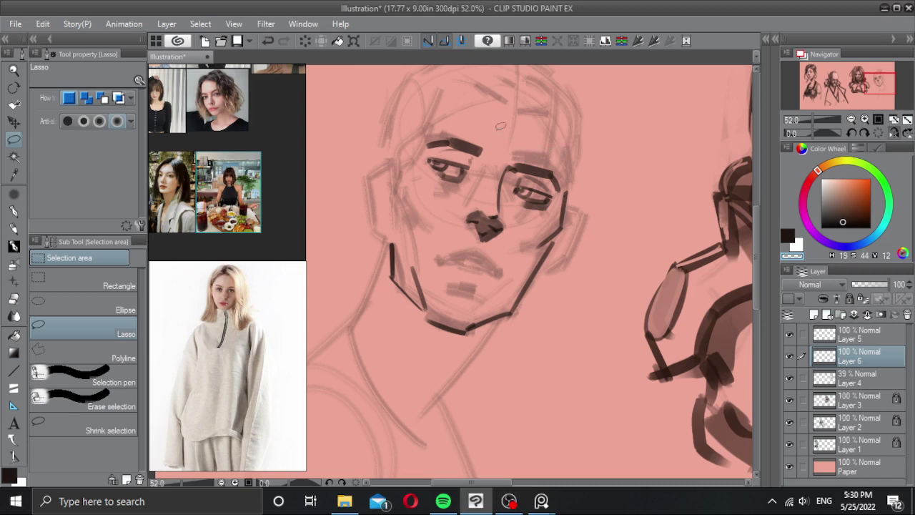
# Step: Lasso the same eyebrow and widen it to about 106% with a free transform
pyautogui.moveTo(432, 121)
pyautogui.mouseDown()
pyautogui.moveTo(481, 158)
pyautogui.moveTo(417, 136)
pyautogui.moveTo(406, 142)
pyautogui.mouseUp()
pyautogui.hotkey('ctrl', 'shift', 't')
pyautogui.moveTo(522, 121); pyautogui.dragTo(482, 144)
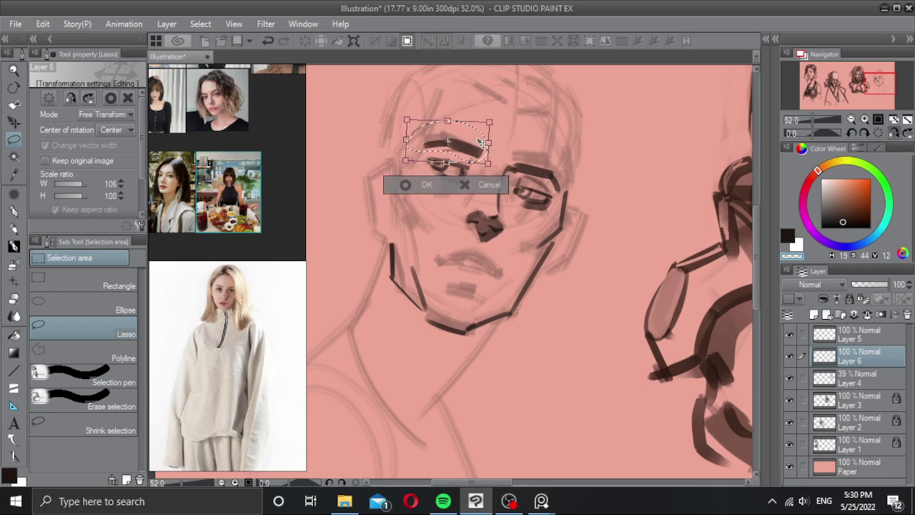
pyautogui.click(428, 185)
pyautogui.hotkey('ctrl', 'd')
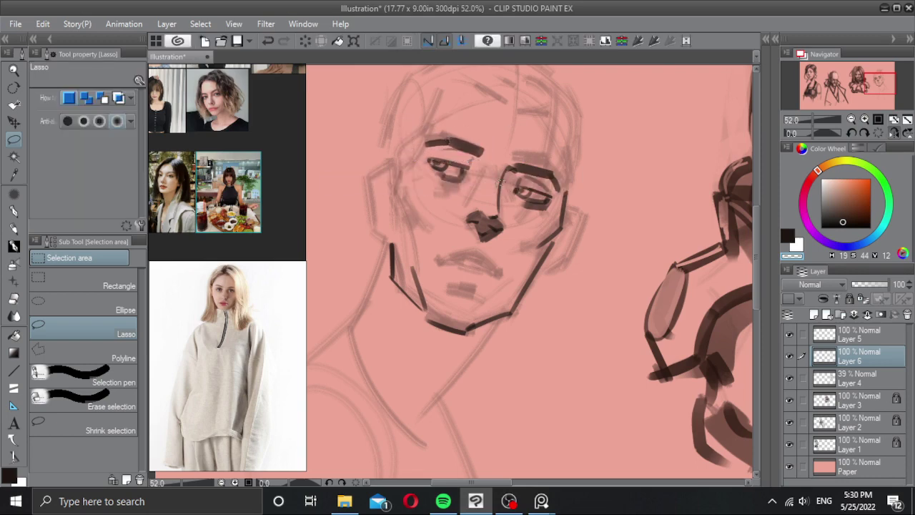
# Step: Extend the jaw contour upward towards the ear with the brush at size 15.2
pyautogui.press('b')
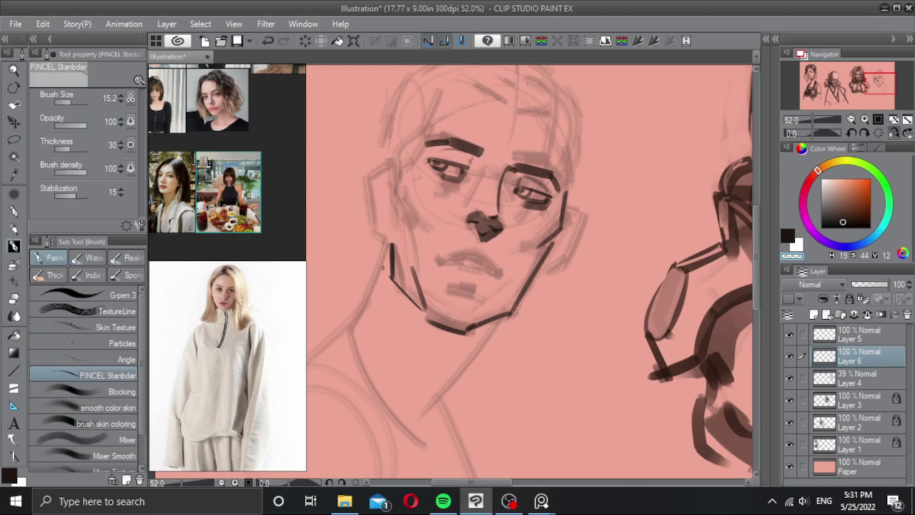
pyautogui.press('c')
pyautogui.moveTo(393, 220); pyautogui.dragTo(392, 275)
pyautogui.hotkey('ctrl', 'z')
pyautogui.moveTo(393, 225); pyautogui.dragTo(390, 256)
pyautogui.hotkey('ctrl', 'z')
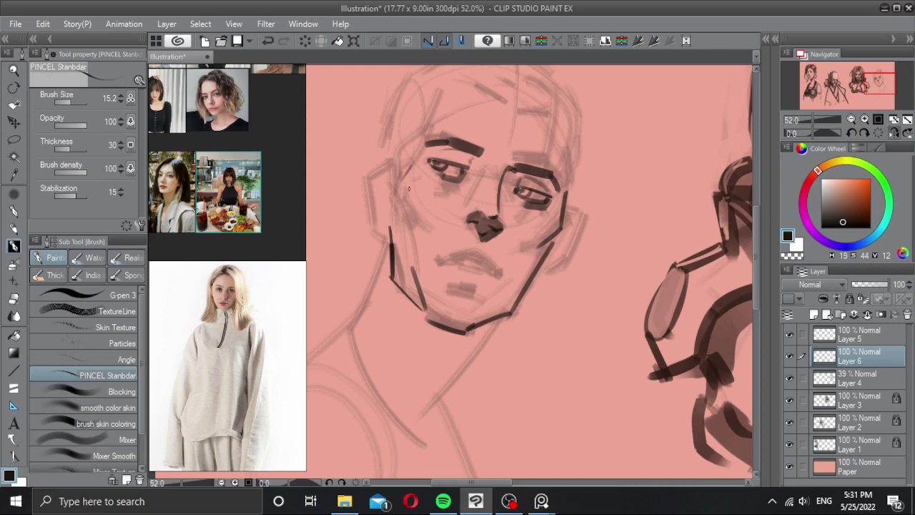
# Step: Erase the extra inner jaw line and clean up the corners of the chin outline
pyautogui.moveTo(411, 267); pyautogui.dragTo(421, 300)
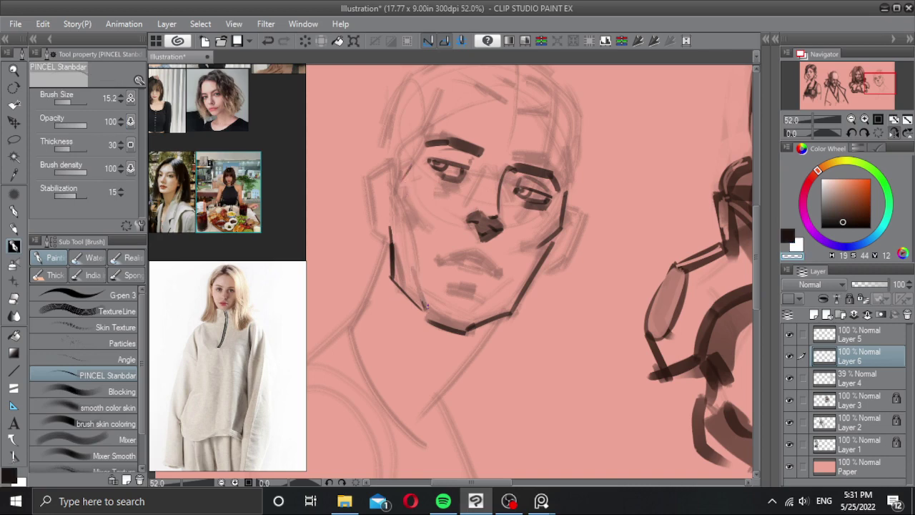
pyautogui.keyDown('alt'); pyautogui.click(481, 322); pyautogui.keyUp('alt')
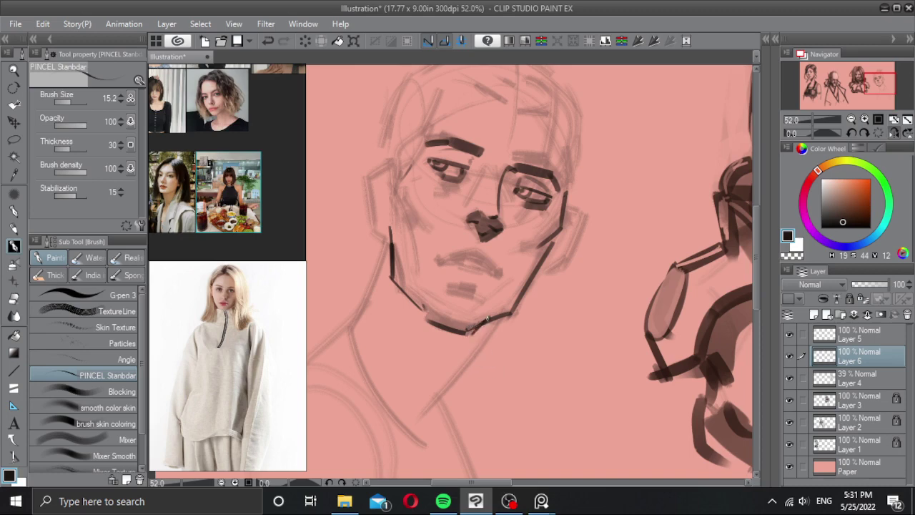
pyautogui.keyDown('alt'); pyautogui.click(470, 330); pyautogui.keyUp('alt')
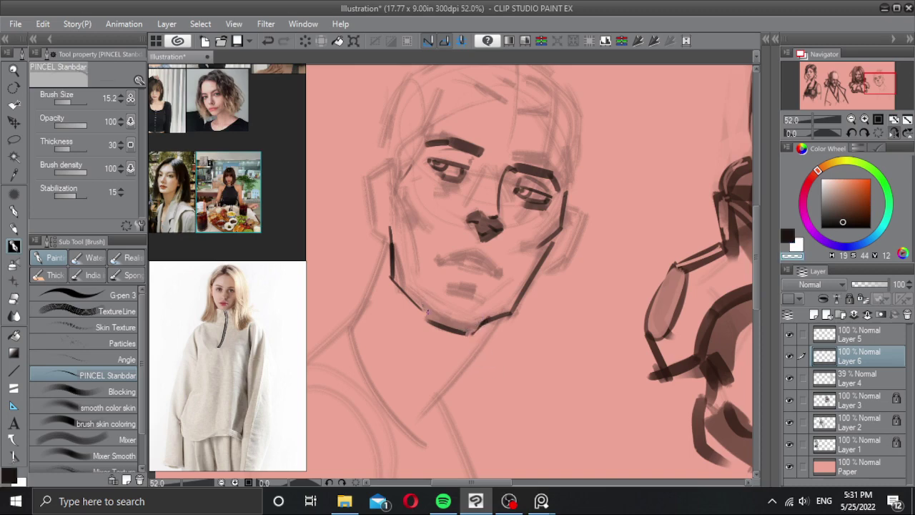
pyautogui.press('h')
pyautogui.moveTo(479, 247); pyautogui.dragTo(502, 255)
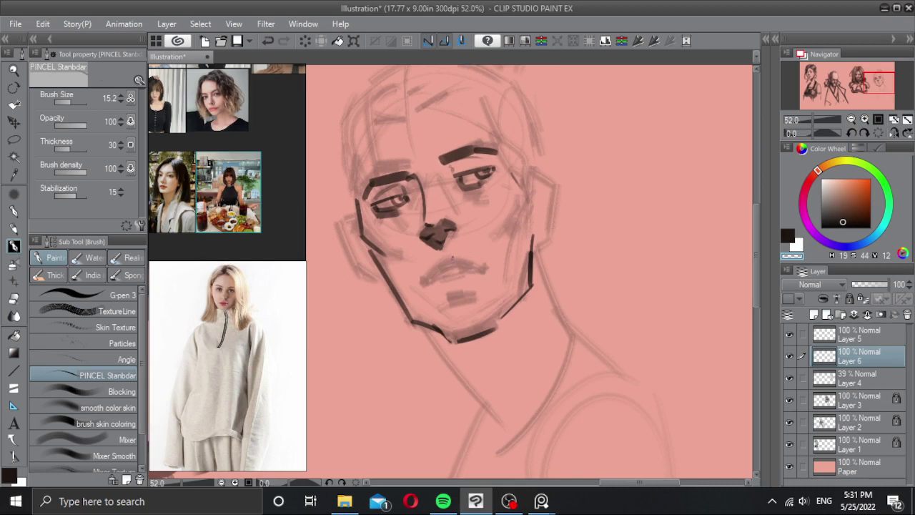
# Step: Draw the slanted mouth line and the angular upper lip outline above it with the brush at size 15.2
pyautogui.press('c')
pyautogui.moveTo(427, 283); pyautogui.dragTo(476, 263)
pyautogui.hotkey('ctrl', 'z')
pyautogui.moveTo(430, 283); pyautogui.dragTo(482, 263)
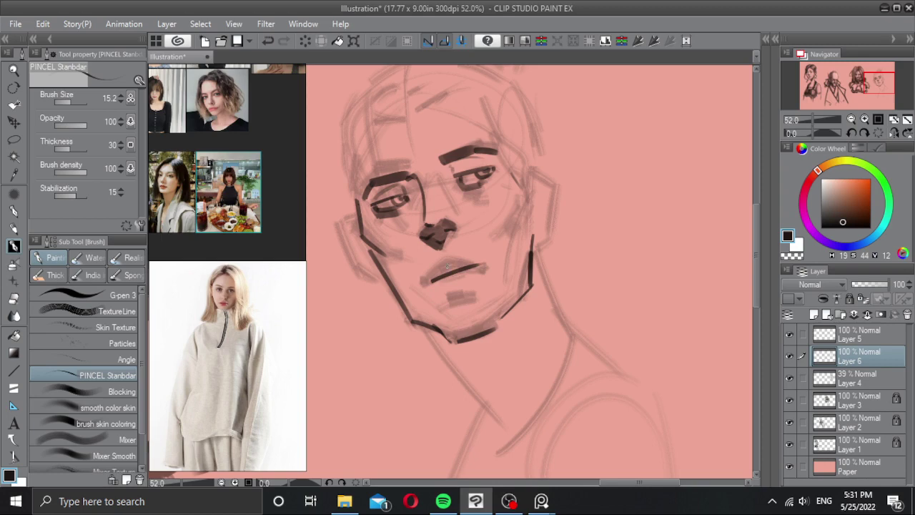
pyautogui.hotkey('ctrl', 'z')
pyautogui.moveTo(430, 284)
pyautogui.mouseDown()
pyautogui.moveTo(485, 263)
pyautogui.moveTo(460, 260)
pyautogui.moveTo(477, 265)
pyautogui.moveTo(438, 279)
pyautogui.mouseUp()
pyautogui.hotkey('ctrl', 'z')
pyautogui.press('c')
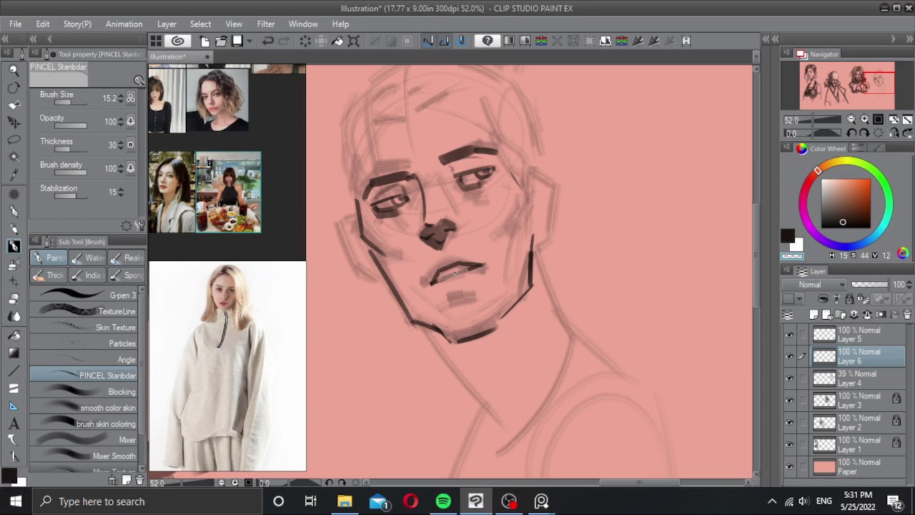
pyautogui.press('c')
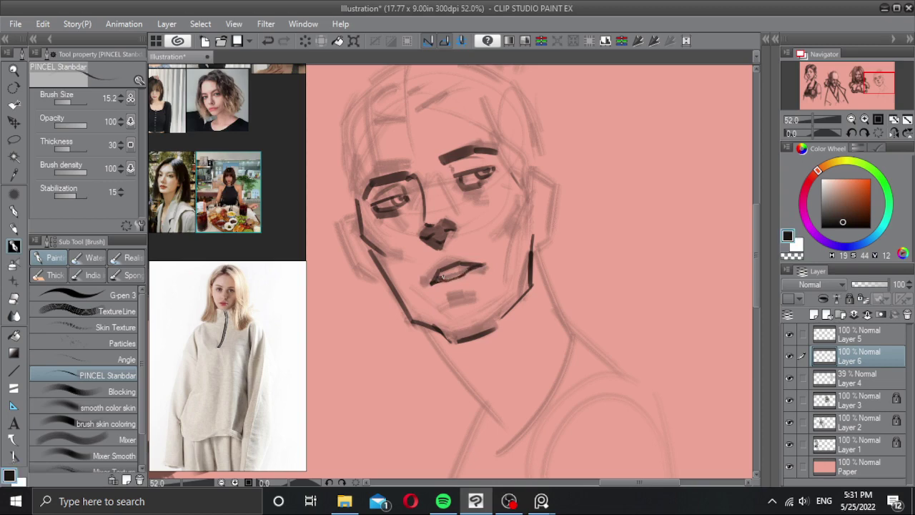
pyautogui.moveTo(441, 279)
pyautogui.mouseDown()
pyautogui.moveTo(474, 268)
pyautogui.moveTo(435, 274)
pyautogui.moveTo(429, 285)
pyautogui.moveTo(457, 258)
pyautogui.moveTo(480, 263)
pyautogui.mouseUp()
pyautogui.hotkey('ctrl', 'z')
# Step: Add a dark shadow stroke below the lower lip and thicken the mouth outline with the brush at size 21.9
pyautogui.press(']')
pyautogui.press(']')
pyautogui.moveTo(445, 299)
pyautogui.mouseDown()
pyautogui.moveTo(463, 289)
pyautogui.moveTo(487, 295)
pyautogui.mouseUp()
pyautogui.hotkey('ctrl', 'z')
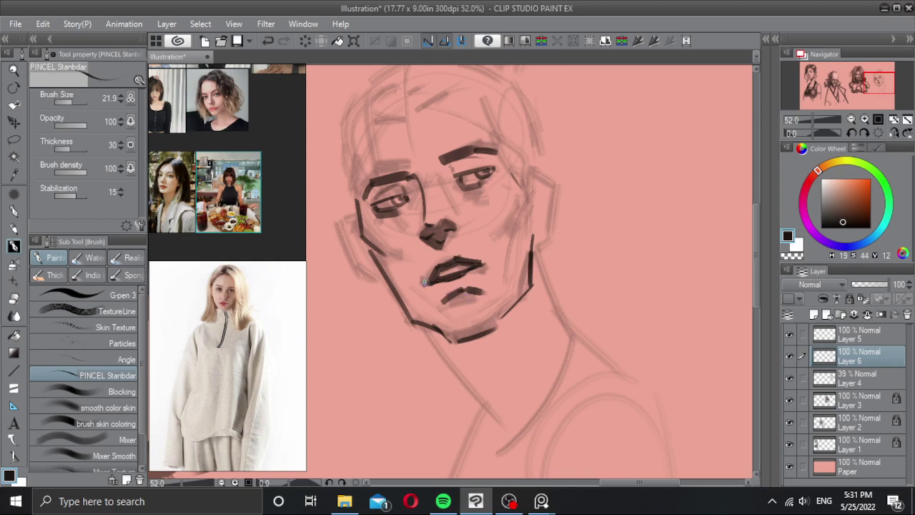
pyautogui.moveTo(425, 283); pyautogui.dragTo(424, 280)
# Step: Shade wedge-shaped planes from under both eyes across the cheeks, continuing down the right cheek, with the brush at size 38.1
pyautogui.moveTo(363, 235)
pyautogui.mouseDown()
pyautogui.moveTo(393, 255)
pyautogui.moveTo(366, 238)
pyautogui.moveTo(392, 233)
pyautogui.moveTo(379, 249)
pyautogui.moveTo(397, 252)
pyautogui.moveTo(363, 234)
pyautogui.moveTo(384, 251)
pyautogui.moveTo(393, 213)
pyautogui.moveTo(372, 250)
pyautogui.mouseUp()
pyautogui.hotkey('ctrl', 'z')
pyautogui.hotkey('ctrl', 'z')
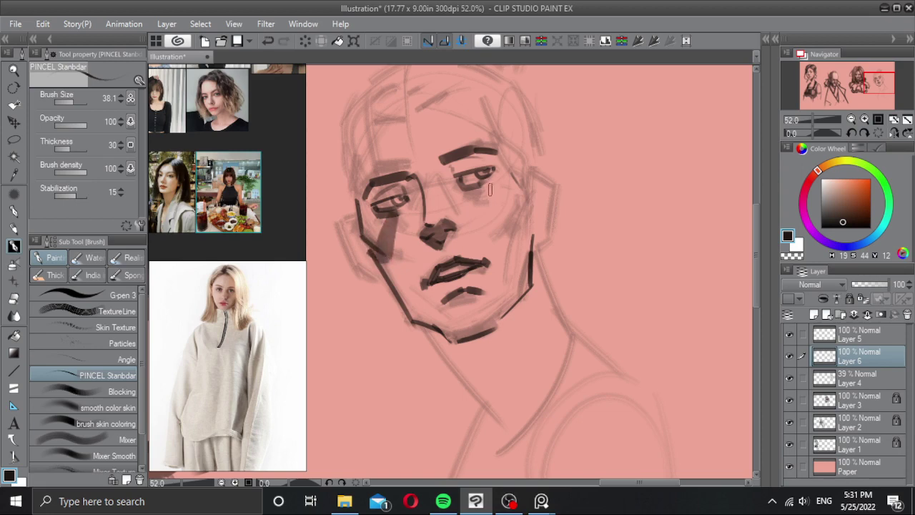
pyautogui.moveTo(490, 189)
pyautogui.mouseDown()
pyautogui.moveTo(513, 208)
pyautogui.moveTo(496, 222)
pyautogui.moveTo(508, 213)
pyautogui.mouseUp()
pyautogui.hotkey('ctrl', 'z')
pyautogui.scroll(-4, 528, 211)
pyautogui.scroll(3, 518, 201)
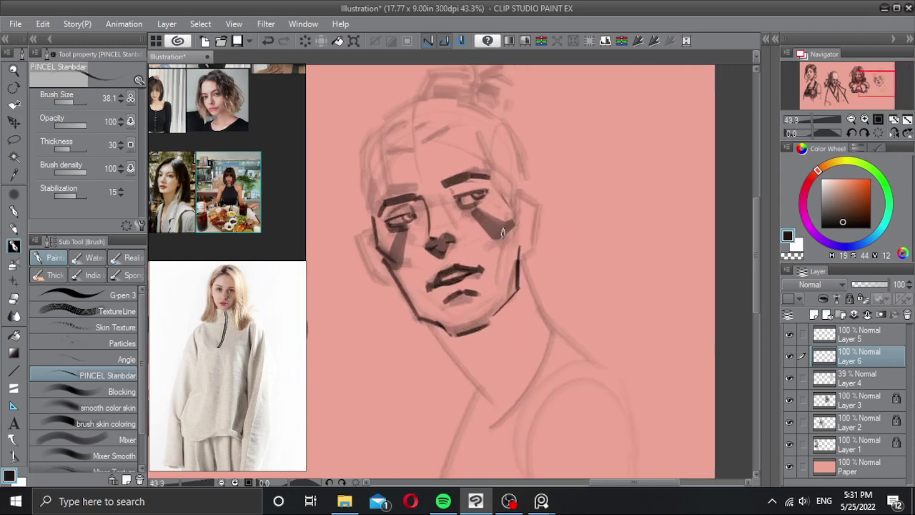
pyautogui.moveTo(506, 236); pyautogui.dragTo(502, 281)
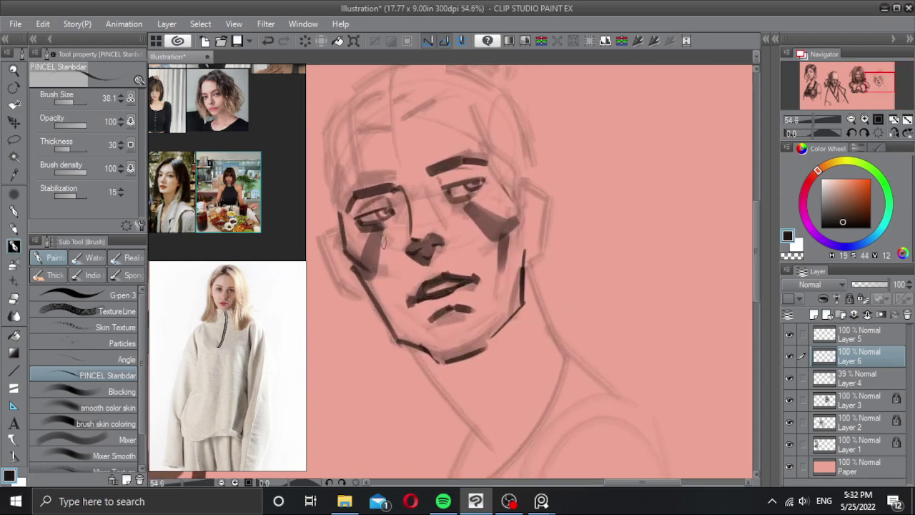
# Step: Trim the left cheek shadow to a narrower shape with transparent strokes at brush size 23.0
pyautogui.press('c')
pyautogui.press(']')
pyautogui.press('[')
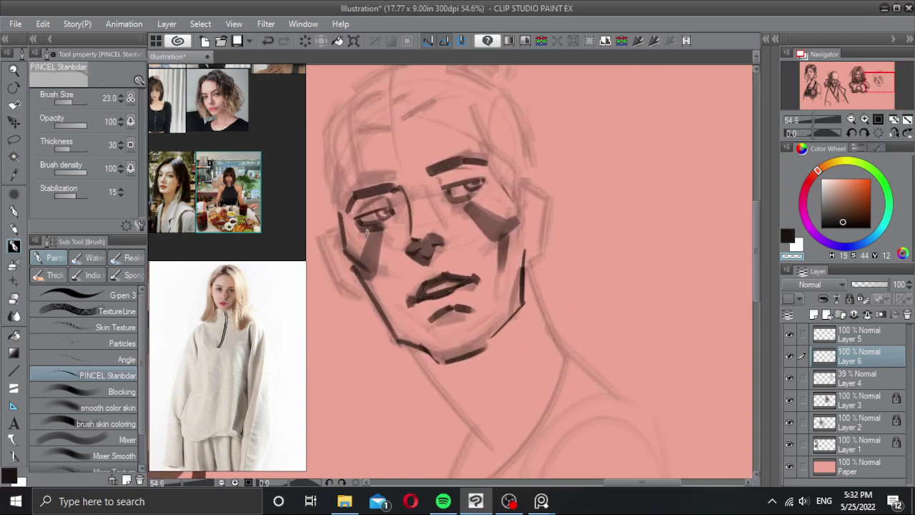
pyautogui.moveTo(367, 232); pyautogui.dragTo(359, 255)
pyautogui.hotkey('ctrl', 'z')
pyautogui.moveTo(375, 243); pyautogui.dragTo(366, 251)
pyautogui.moveTo(361, 245)
pyautogui.mouseDown()
pyautogui.moveTo(379, 244)
pyautogui.moveTo(369, 258)
pyautogui.mouseUp()
pyautogui.press('c')
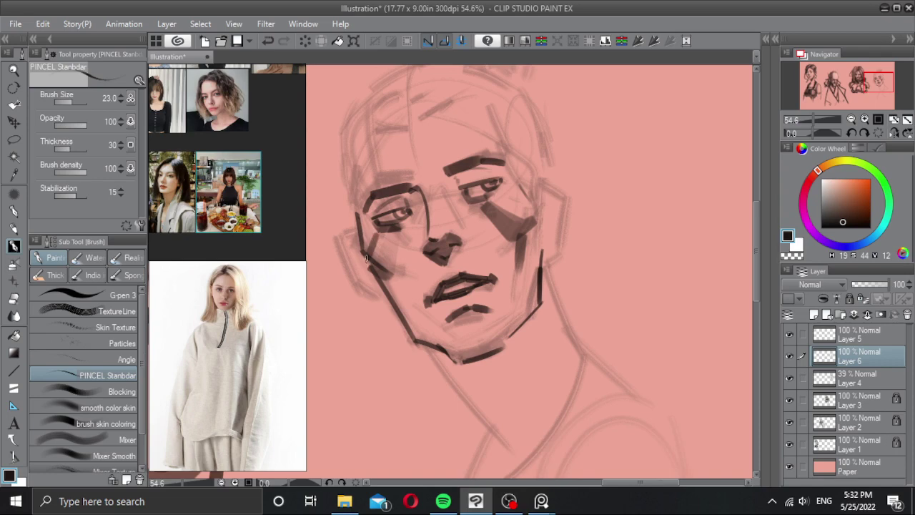
# Step: Shade the left eye socket and outer cheek plane and the right eye's inner corner with the brush at size 28.9
pyautogui.hotkey('ctrl', 'z')
pyautogui.moveTo(373, 220)
pyautogui.mouseDown()
pyautogui.moveTo(388, 269)
pyautogui.moveTo(372, 259)
pyautogui.moveTo(364, 215)
pyautogui.moveTo(363, 231)
pyautogui.moveTo(373, 204)
pyautogui.moveTo(400, 195)
pyautogui.moveTo(413, 211)
pyautogui.moveTo(421, 204)
pyautogui.moveTo(428, 236)
pyautogui.mouseUp()
pyautogui.hotkey('ctrl', 'z')
pyautogui.press(']')
pyautogui.hotkey('ctrl', 'z')
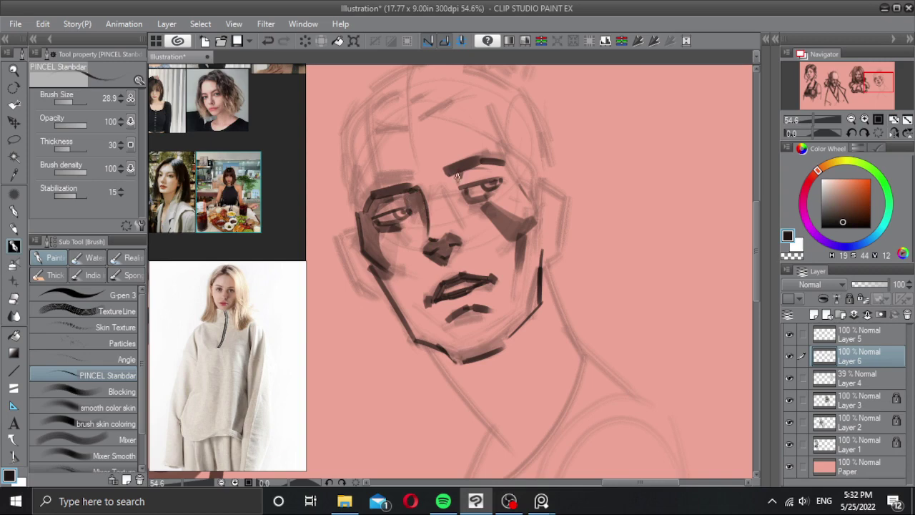
pyautogui.moveTo(458, 175)
pyautogui.mouseDown()
pyautogui.moveTo(465, 198)
pyautogui.moveTo(454, 171)
pyautogui.moveTo(453, 193)
pyautogui.moveTo(481, 204)
pyautogui.mouseUp()
pyautogui.scroll(-3, 481, 204)
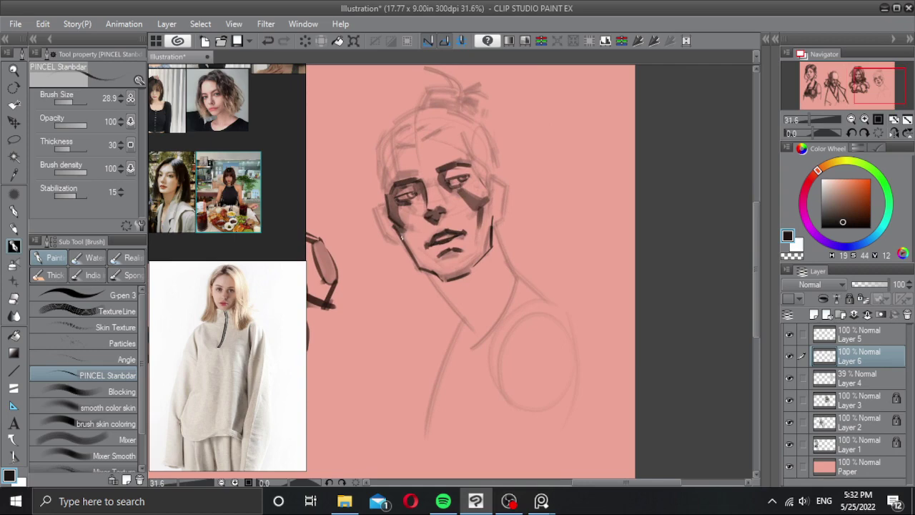
# Step: Shade the left jaw plane from the cheek to the chin and trim its edge with transparent strokes at size 76.8
pyautogui.moveTo(402, 236)
pyautogui.mouseDown()
pyautogui.moveTo(445, 277)
pyautogui.moveTo(427, 274)
pyautogui.moveTo(400, 231)
pyautogui.moveTo(415, 286)
pyautogui.moveTo(434, 284)
pyautogui.moveTo(443, 296)
pyautogui.mouseUp()
pyautogui.hotkey('ctrl', 'z')
pyautogui.hotkey('ctrl', 'z')
pyautogui.press('c')
pyautogui.scroll(2, 434, 274)
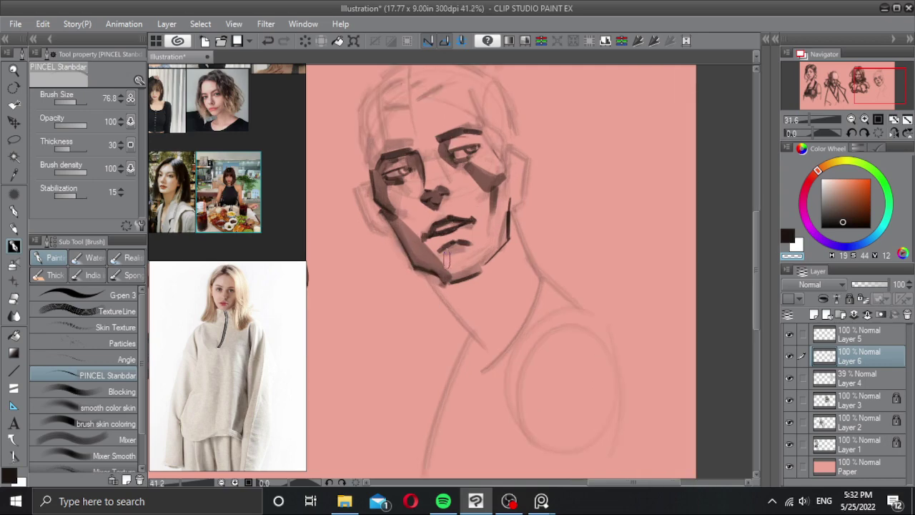
pyautogui.moveTo(444, 251); pyautogui.dragTo(438, 251)
# Step: Thicken the dark shadow below the lower lip with the brush at size 62.6
pyautogui.moveTo(437, 259)
pyautogui.mouseDown()
pyautogui.moveTo(459, 250)
pyautogui.moveTo(453, 240)
pyautogui.moveTo(471, 248)
pyautogui.mouseUp()
pyautogui.hotkey('ctrl', 'z')
pyautogui.press('c')
pyautogui.hotkey('ctrl', 'z')
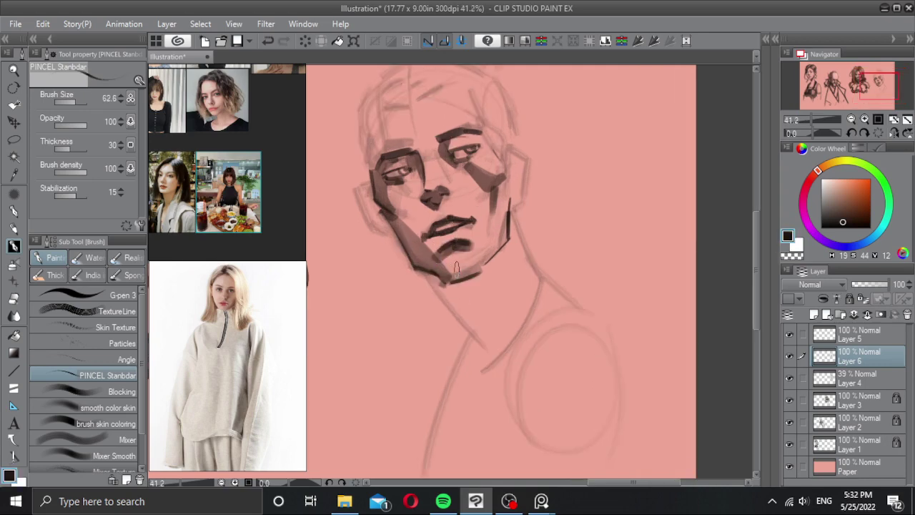
pyautogui.moveTo(445, 282)
pyautogui.mouseDown()
pyautogui.moveTo(481, 271)
pyautogui.moveTo(470, 287)
pyautogui.mouseUp()
pyautogui.hotkey('ctrl', 'z')
pyautogui.press('c')
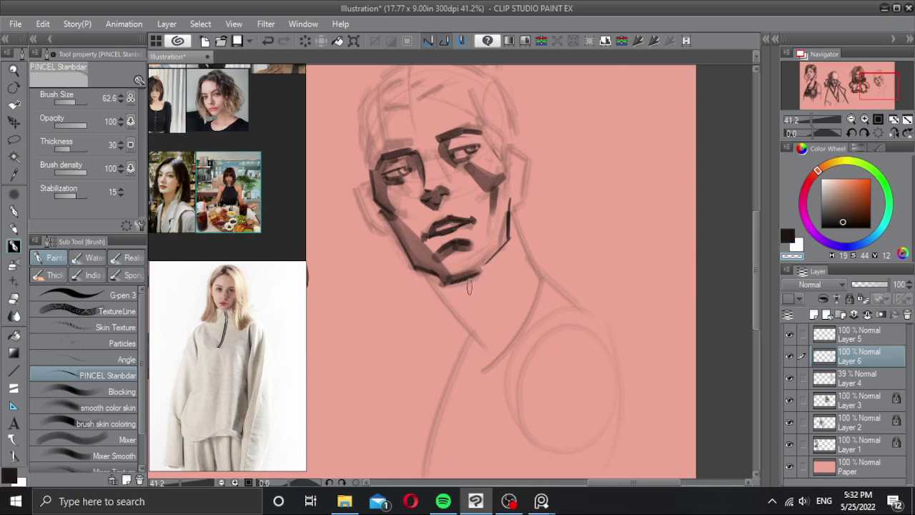
pyautogui.scroll(2, 430, 193)
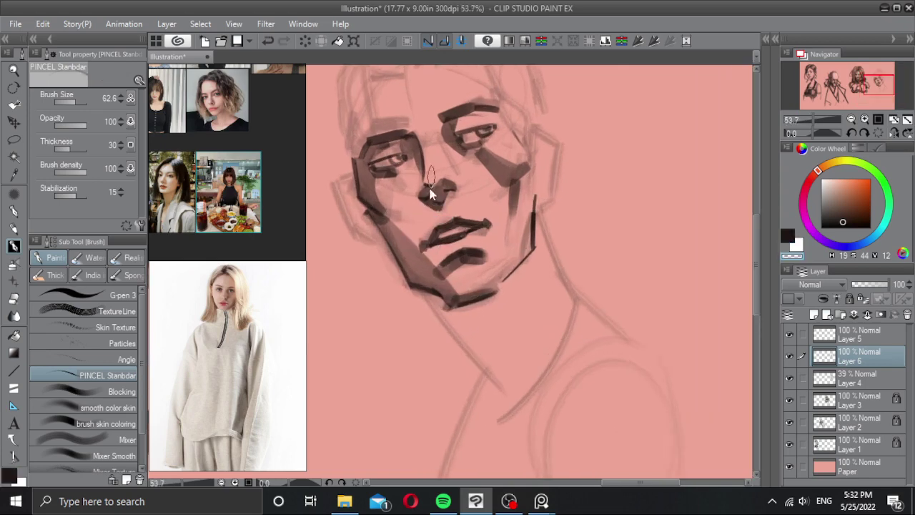
pyautogui.moveTo(423, 165)
pyautogui.mouseDown()
pyautogui.moveTo(438, 191)
pyautogui.moveTo(438, 161)
pyautogui.moveTo(431, 155)
pyautogui.moveTo(451, 195)
pyautogui.moveTo(441, 197)
pyautogui.moveTo(429, 159)
pyautogui.moveTo(435, 203)
pyautogui.moveTo(462, 193)
pyautogui.moveTo(474, 234)
pyautogui.moveTo(435, 217)
pyautogui.mouseUp()
pyautogui.press('c')
pyautogui.hotkey('ctrl', 'z')
pyautogui.press('c')
pyautogui.press('m')
pyautogui.moveTo(465, 227)
pyautogui.mouseDown()
pyautogui.moveTo(446, 237)
pyautogui.moveTo(467, 221)
pyautogui.mouseUp()
pyautogui.hotkey('ctrl', 'd')
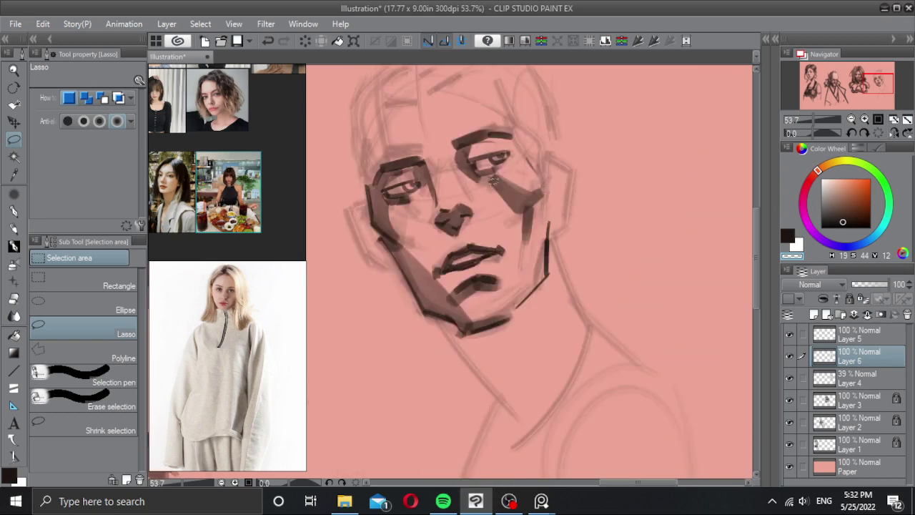
# Step: Lighten the shadow on the right cheek below the eye with transparent strokes at brush size 35.4
pyautogui.press('b')
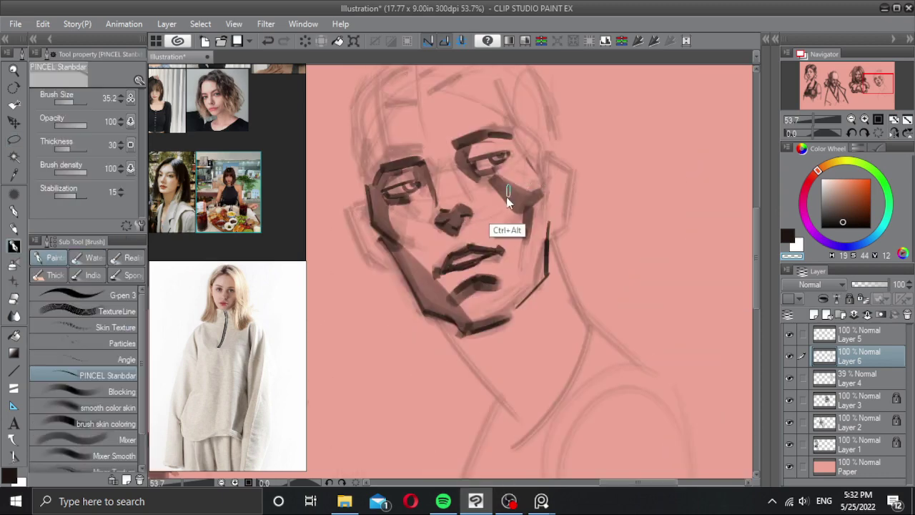
pyautogui.moveTo(490, 190)
pyautogui.mouseDown()
pyautogui.moveTo(510, 176)
pyautogui.moveTo(492, 206)
pyautogui.moveTo(524, 191)
pyautogui.moveTo(516, 214)
pyautogui.moveTo(540, 188)
pyautogui.mouseUp()
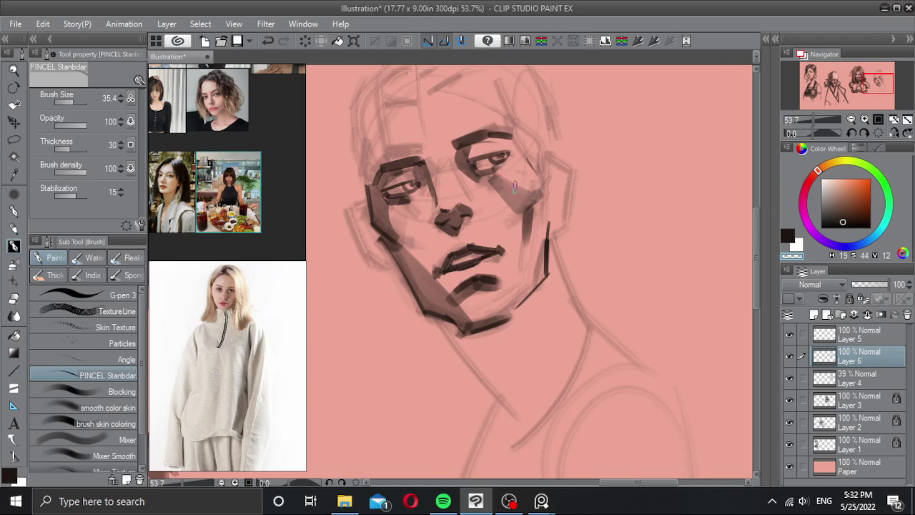
pyautogui.press('[')
pyautogui.press('c')
pyautogui.scroll(-2, 443, 191)
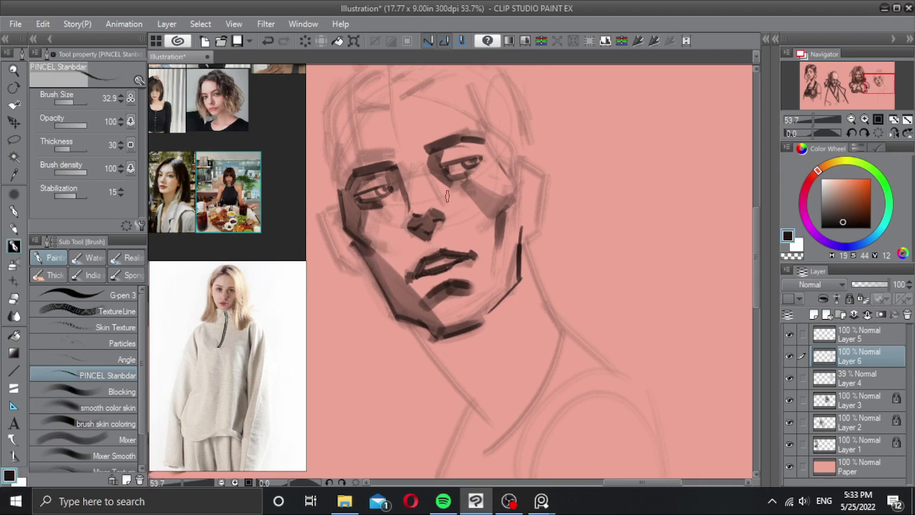
pyautogui.scroll(-1, 443, 190)
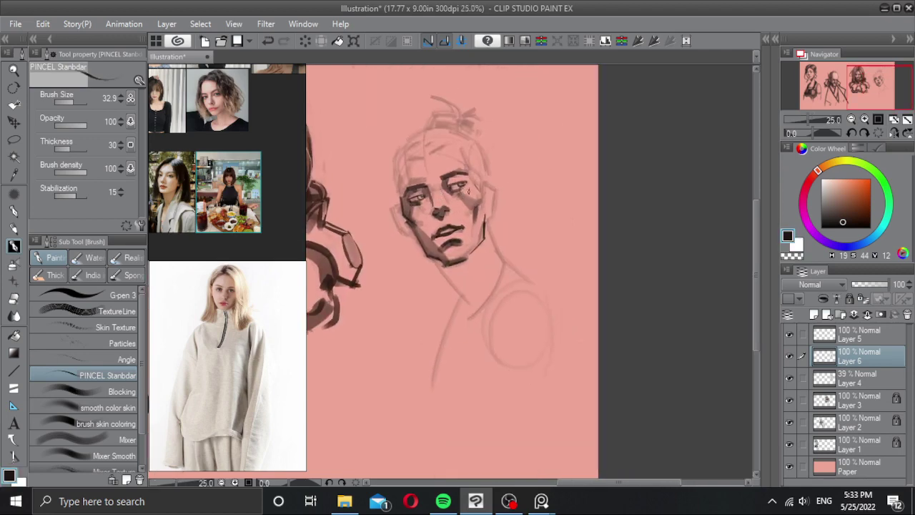
pyautogui.hotkey('ctrl', 't')
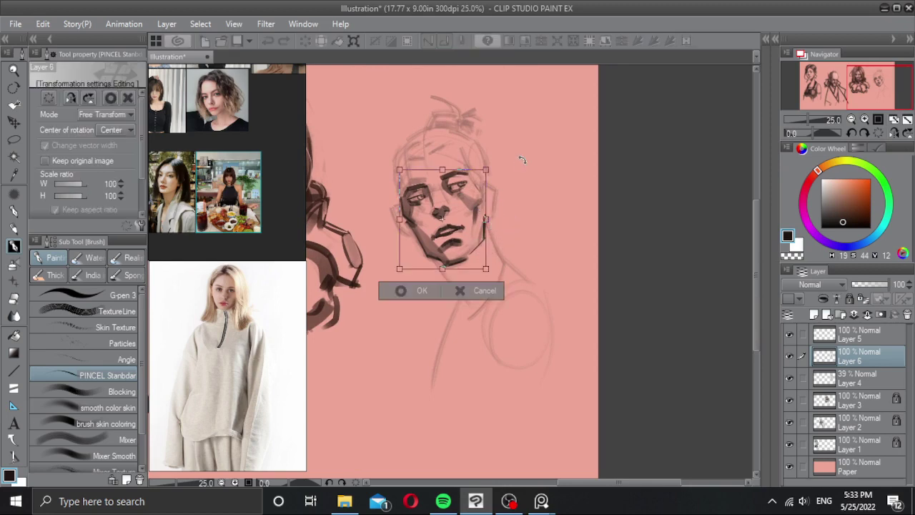
pyautogui.hotkey('ctrl', 'z')
pyautogui.moveTo(522, 191); pyautogui.dragTo(522, 185)
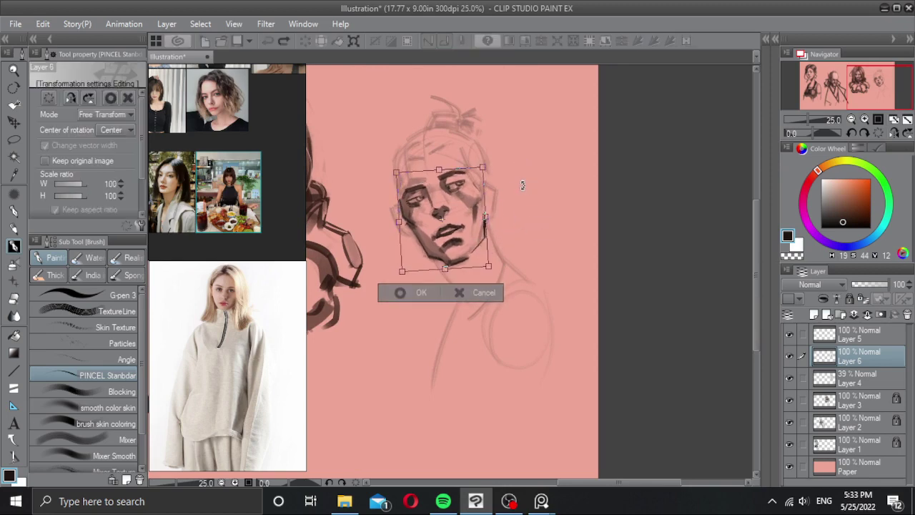
pyautogui.moveTo(474, 226); pyautogui.dragTo(475, 227)
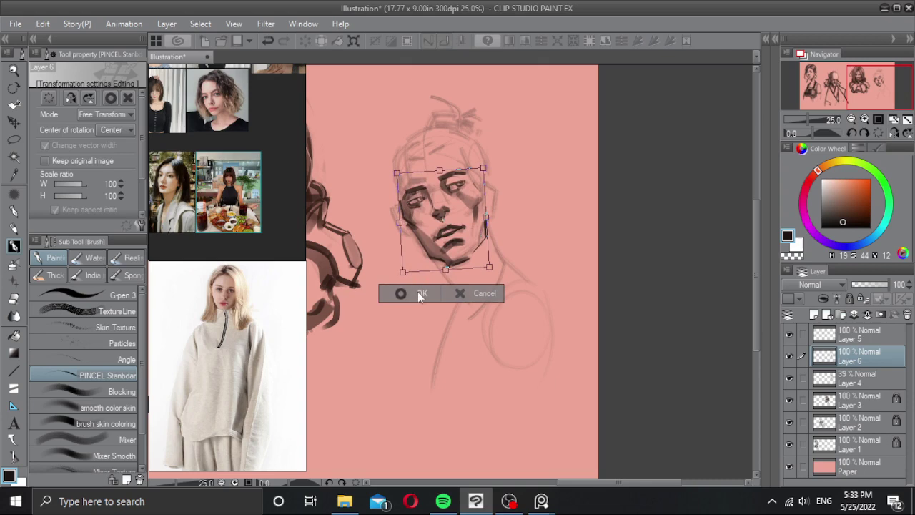
pyautogui.click(419, 293)
pyautogui.scroll(1, 458, 258)
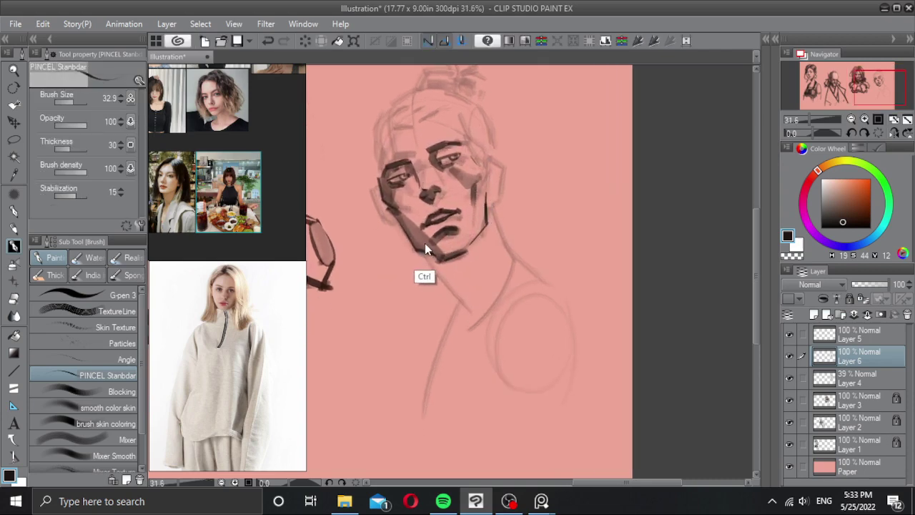
pyautogui.moveTo(421, 250); pyautogui.dragTo(443, 261)
pyautogui.hotkey('ctrl', 'z')
pyautogui.hotkey('ctrl', 'z')
pyautogui.hotkey('ctrl', 'z')
pyautogui.hotkey('ctrl', 'z')
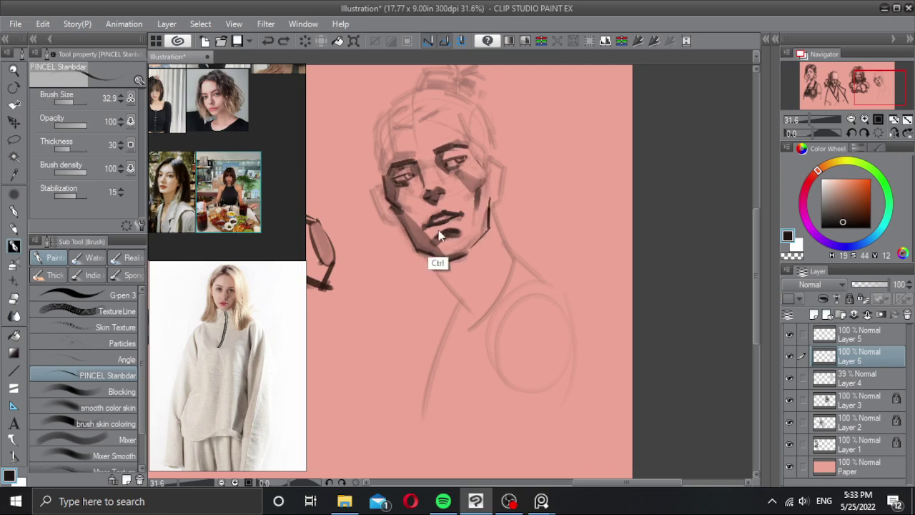
pyautogui.hotkey('ctrl', 'z')
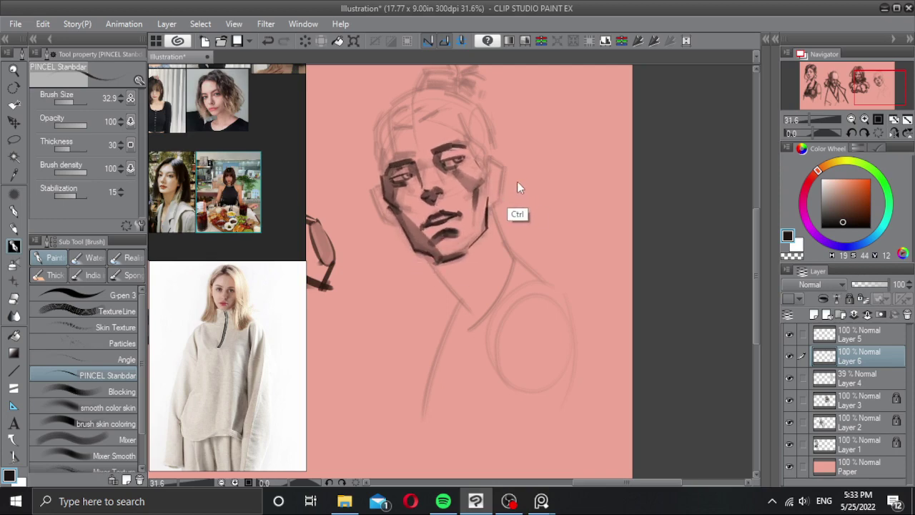
# Step: Rotate the whole face drawing slightly clockwise with Free Transform and apply it
pyautogui.hotkey('ctrl', 't')
pyautogui.moveTo(533, 156); pyautogui.dragTo(535, 157)
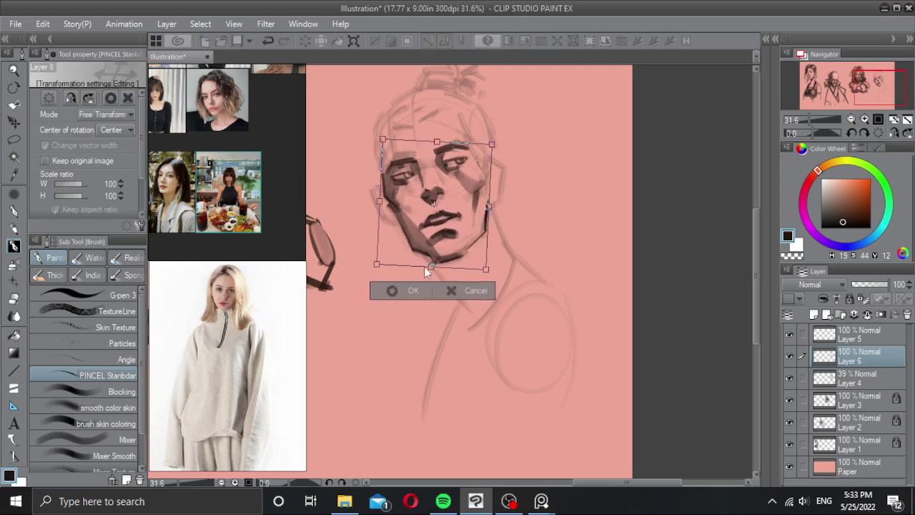
pyautogui.click(413, 290)
# Step: Outline the right ear over the faded sketch with dark strokes at brush size 28.6, including its inner fold
pyautogui.moveTo(461, 164)
pyautogui.mouseDown()
pyautogui.moveTo(460, 183)
pyautogui.moveTo(494, 174)
pyautogui.moveTo(512, 182)
pyautogui.mouseUp()
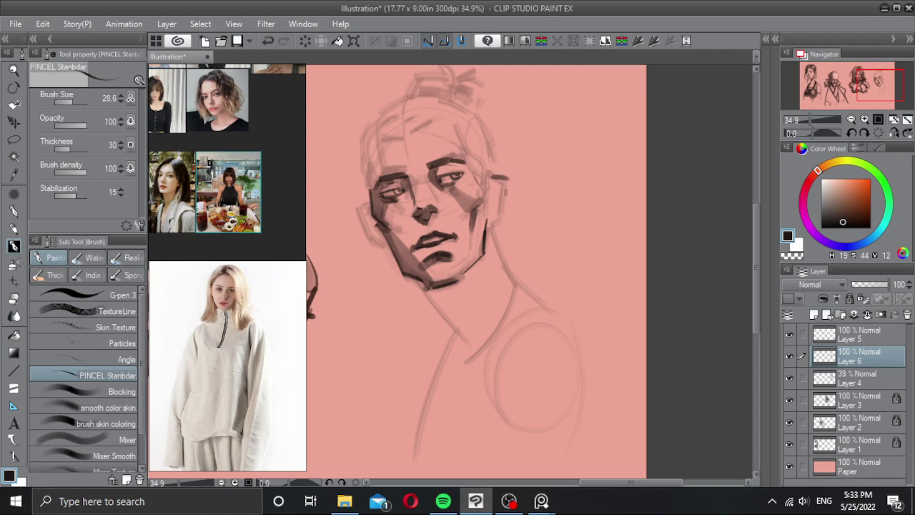
pyautogui.moveTo(507, 185); pyautogui.dragTo(510, 218)
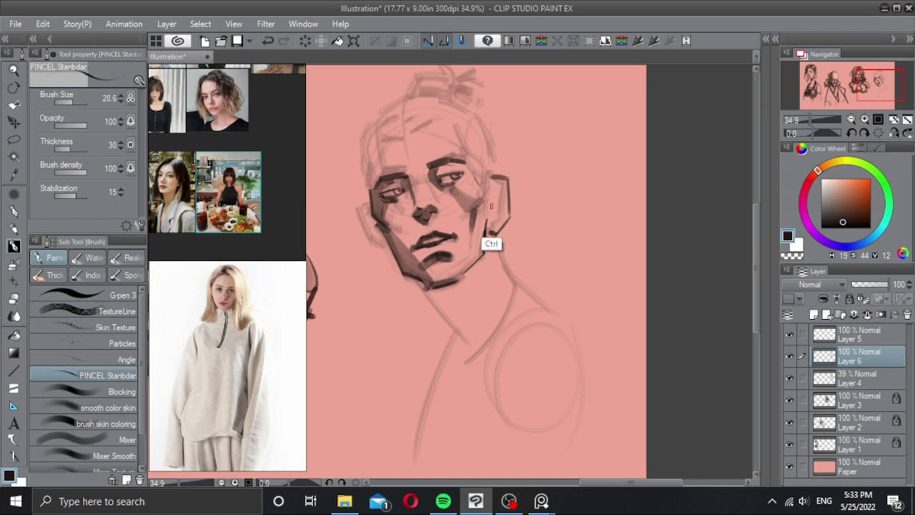
pyautogui.moveTo(491, 221); pyautogui.dragTo(498, 188)
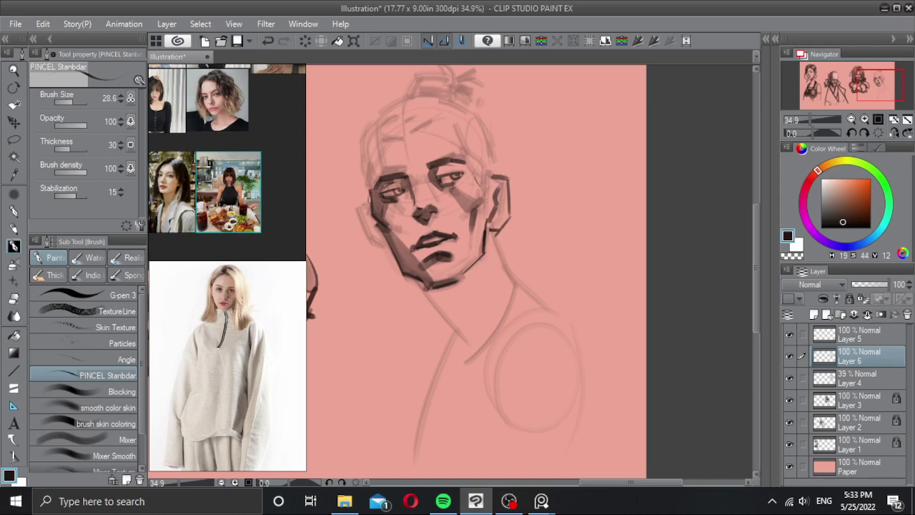
# Step: Outline the left ear over the faded sketch and fill it with shadow
pyautogui.moveTo(370, 200)
pyautogui.mouseDown()
pyautogui.moveTo(359, 210)
pyautogui.moveTo(382, 245)
pyautogui.mouseUp()
pyautogui.hotkey('ctrl', 'z')
pyautogui.moveTo(358, 207); pyautogui.dragTo(371, 244)
pyautogui.hotkey('ctrl', 'z')
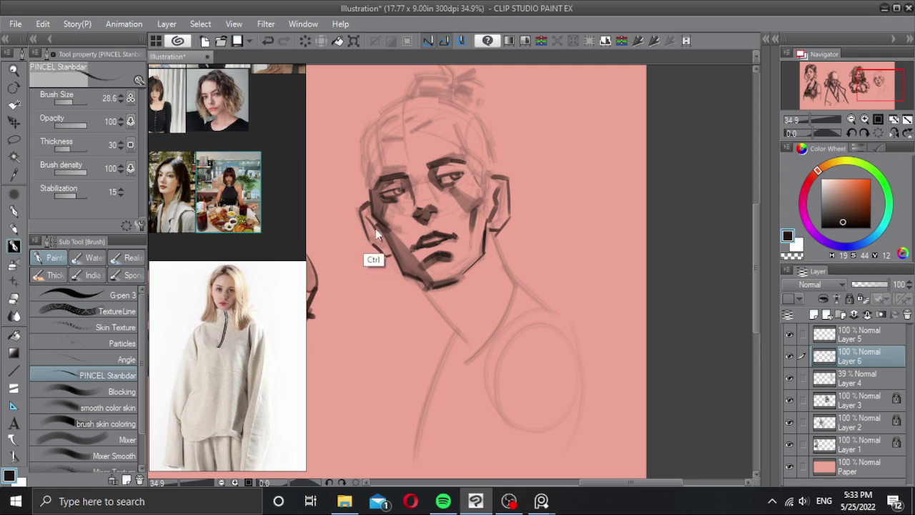
pyautogui.moveTo(368, 216)
pyautogui.mouseDown()
pyautogui.moveTo(379, 239)
pyautogui.moveTo(385, 227)
pyautogui.moveTo(384, 250)
pyautogui.moveTo(364, 209)
pyautogui.moveTo(380, 239)
pyautogui.moveTo(367, 221)
pyautogui.mouseUp()
pyautogui.hotkey('ctrl', 'z')
# Step: Shade the inner part of the right ear beside the jaw with the brush at size 44.4
pyautogui.press('[')
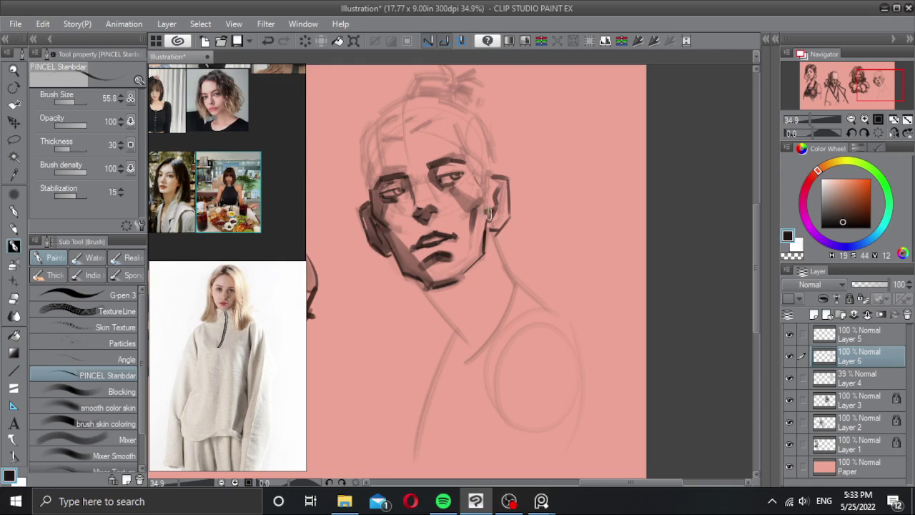
pyautogui.moveTo(489, 214); pyautogui.dragTo(496, 227)
pyautogui.press('[')
pyautogui.moveTo(501, 192); pyautogui.dragTo(497, 219)
# Step: Add a new layer above the face layer and draw the high collar's upper edge across the neck at size 29.3
pyautogui.scroll(-4, 415, 161)
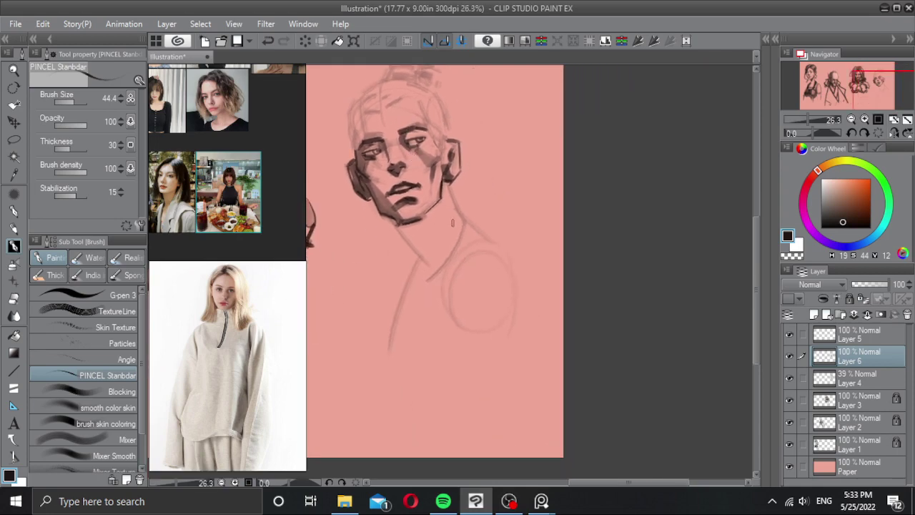
pyautogui.moveTo(452, 223); pyautogui.dragTo(469, 213)
pyautogui.hotkey('ctrl', 'z')
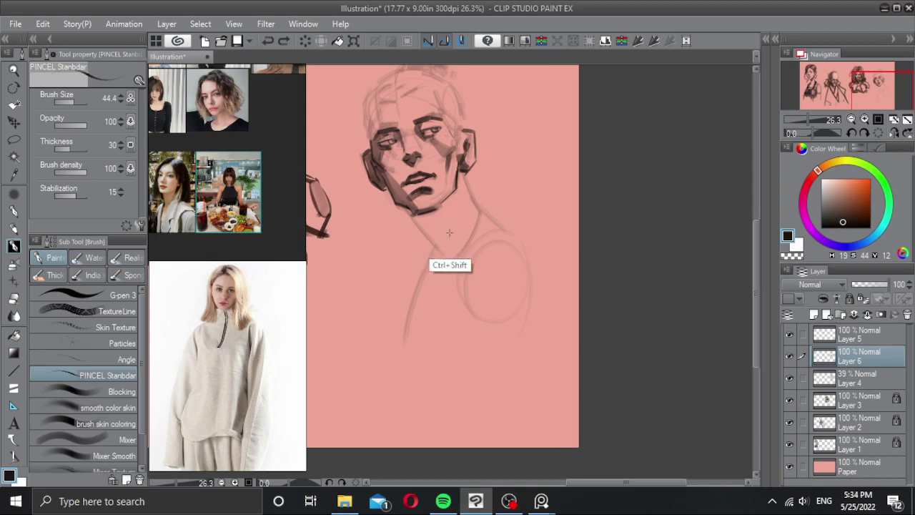
pyautogui.hotkey('ctrl', 'shift', 'n')
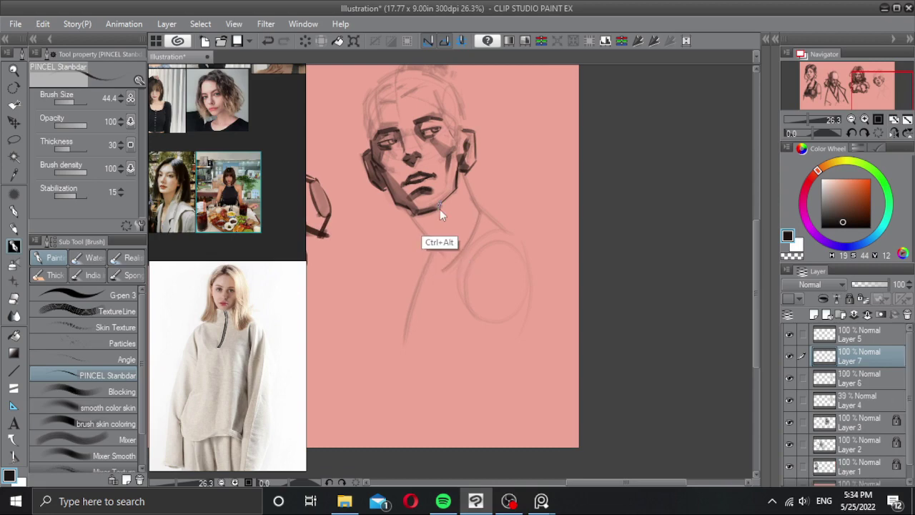
pyautogui.moveTo(440, 209)
pyautogui.keyDown('ctrl'); pyautogui.keyDown('alt'); pyautogui.mouseDown()
pyautogui.moveTo(458, 193)
pyautogui.moveTo(399, 216)
pyautogui.mouseUp(); pyautogui.keyUp('alt'); pyautogui.keyUp('ctrl')
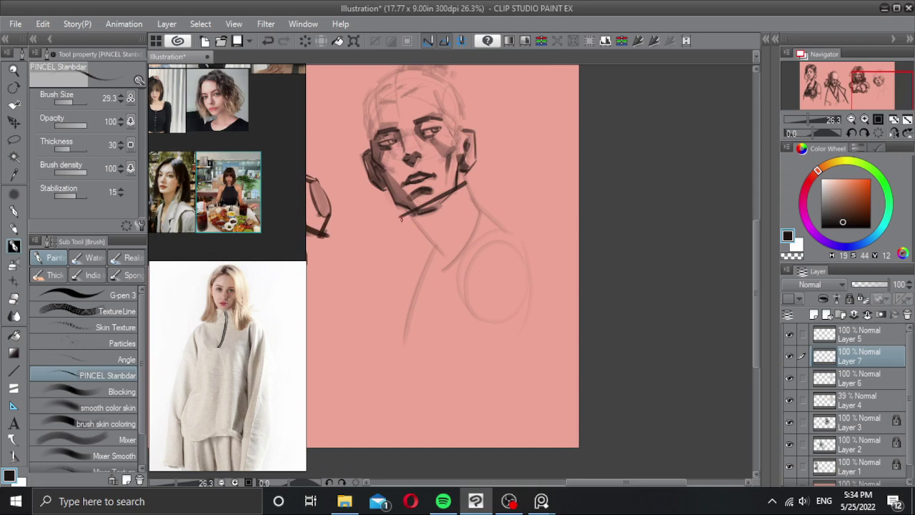
# Step: Outline the collar's front flap and draw thick strokes for the seam and front opening below it at size 54.0
pyautogui.moveTo(401, 216)
pyautogui.mouseDown()
pyautogui.moveTo(389, 248)
pyautogui.moveTo(470, 229)
pyautogui.mouseUp()
pyautogui.hotkey('ctrl', 'z')
pyautogui.hotkey('ctrl', 'z')
pyautogui.moveTo(390, 248)
pyautogui.mouseDown()
pyautogui.moveTo(424, 244)
pyautogui.moveTo(418, 250)
pyautogui.moveTo(433, 235)
pyautogui.moveTo(420, 282)
pyautogui.mouseUp()
pyautogui.hotkey('ctrl', 'z')
pyautogui.hotkey('ctrl', 'z')
pyautogui.hotkey('ctrl', 'z')
pyautogui.hotkey('ctrl', 'z')
pyautogui.press(']')
pyautogui.moveTo(432, 238)
pyautogui.mouseDown()
pyautogui.moveTo(461, 234)
pyautogui.moveTo(424, 241)
pyautogui.mouseUp()
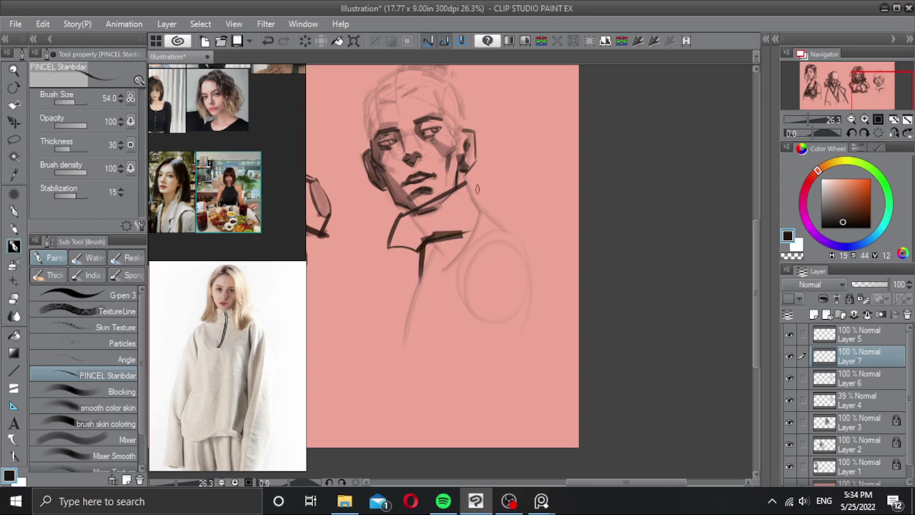
# Step: Outline the back of the collar, the right shoulder slope and the outer sleeve at brush size 24.3
pyautogui.press('[')
pyautogui.press('[')
pyautogui.moveTo(463, 170)
pyautogui.mouseDown()
pyautogui.moveTo(502, 236)
pyautogui.moveTo(483, 218)
pyautogui.moveTo(509, 246)
pyautogui.mouseUp()
pyautogui.hotkey('ctrl', 'z')
pyautogui.press('space')
pyautogui.moveTo(467, 200)
pyautogui.mouseDown()
pyautogui.moveTo(509, 233)
pyautogui.moveTo(494, 370)
pyautogui.moveTo(505, 357)
pyautogui.mouseUp()
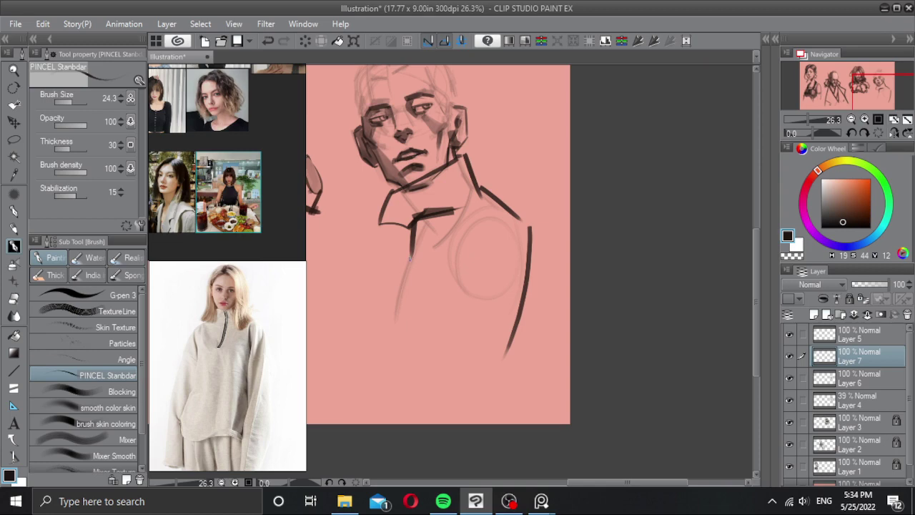
# Step: Draw the garment's front edge down the chest with a short fold where it changes direction
pyautogui.moveTo(401, 271); pyautogui.dragTo(382, 333)
pyautogui.moveTo(448, 241); pyautogui.dragTo(446, 279)
pyautogui.hotkey('ctrl', 'z')
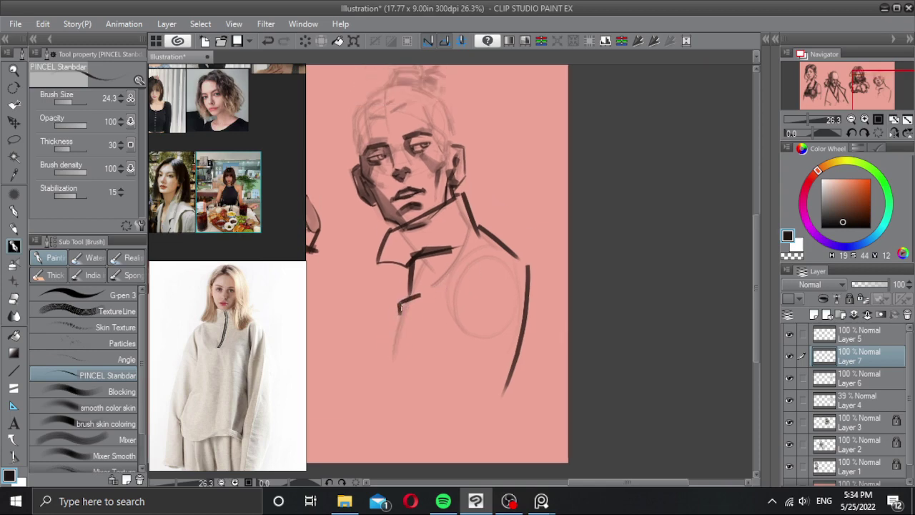
pyautogui.moveTo(401, 306); pyautogui.dragTo(389, 364)
# Step: Thicken the collar flap's lower edge and the chest's front edge with the brush at size 50.3
pyautogui.press(']')
pyautogui.press(']')
pyautogui.press(']')
pyautogui.moveTo(381, 260)
pyautogui.mouseDown()
pyautogui.moveTo(405, 263)
pyautogui.moveTo(411, 284)
pyautogui.moveTo(413, 272)
pyautogui.moveTo(390, 360)
pyautogui.mouseUp()
pyautogui.hotkey('ctrl', 'z')
pyautogui.hotkey('ctrl', 'z')
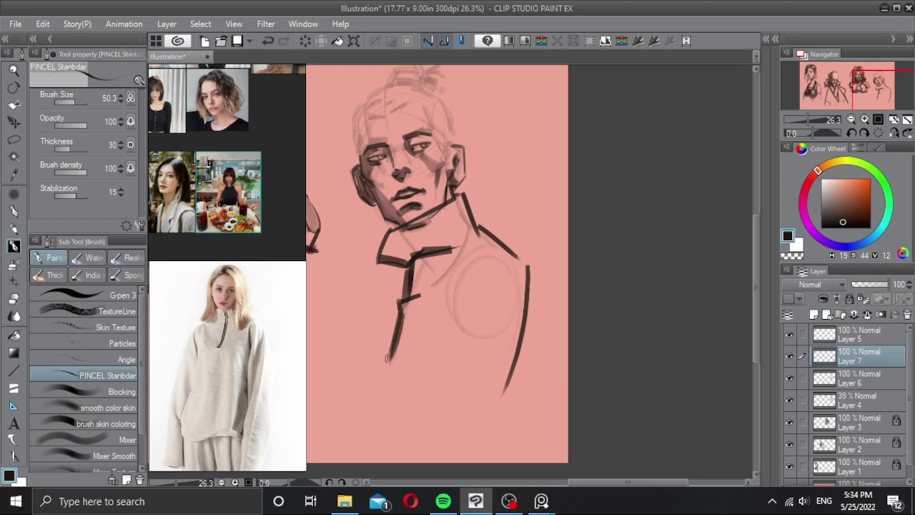
# Step: Carve small zigzag highlights into the collar flap's lower edge and the front edge with transparent strokes at size 17.5
pyautogui.moveTo(399, 245)
pyautogui.mouseDown()
pyautogui.moveTo(413, 263)
pyautogui.moveTo(410, 294)
pyautogui.moveTo(396, 263)
pyautogui.mouseUp()
pyautogui.press('c')
pyautogui.hotkey('ctrl', 'z')
pyautogui.press('c')
pyautogui.press('c')
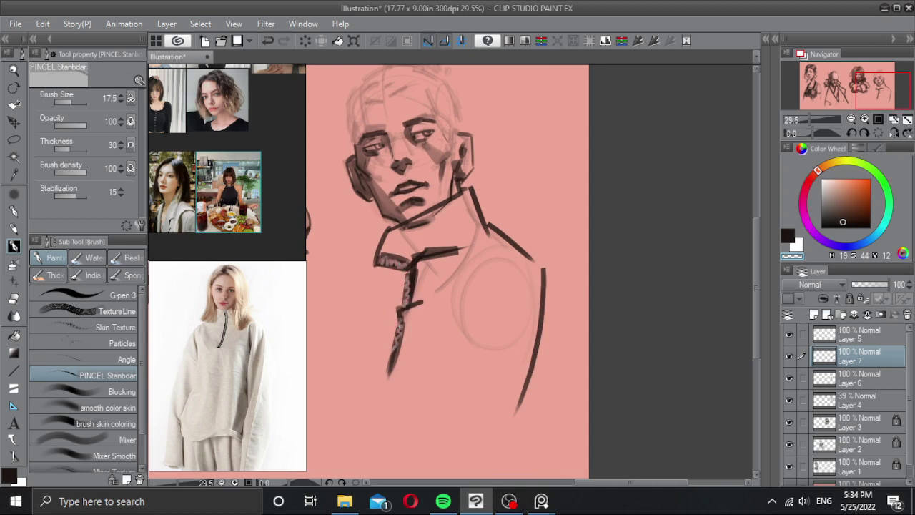
pyautogui.moveTo(446, 266); pyautogui.dragTo(481, 265)
# Step: Draw the sleeve's inner line from the shoulder to the hem and a straighter outer sleeve line
pyautogui.press('c')
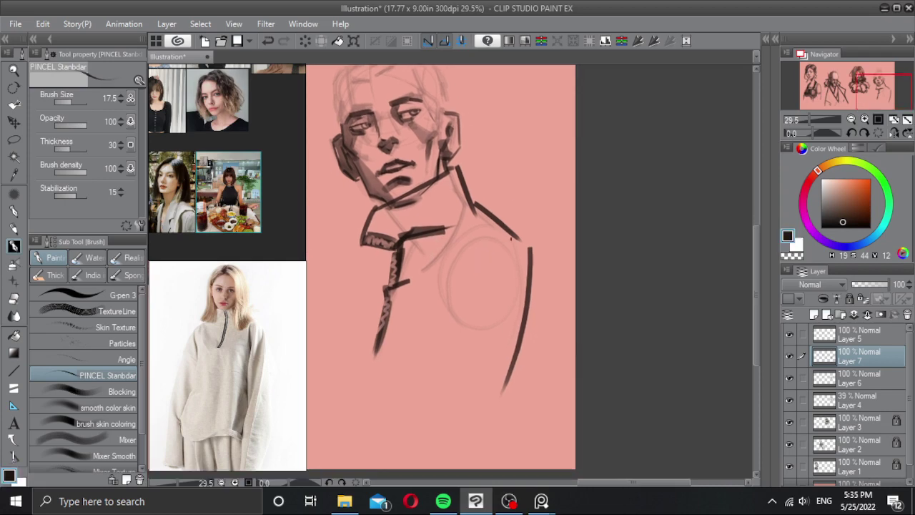
pyautogui.scroll(-2, 461, 272)
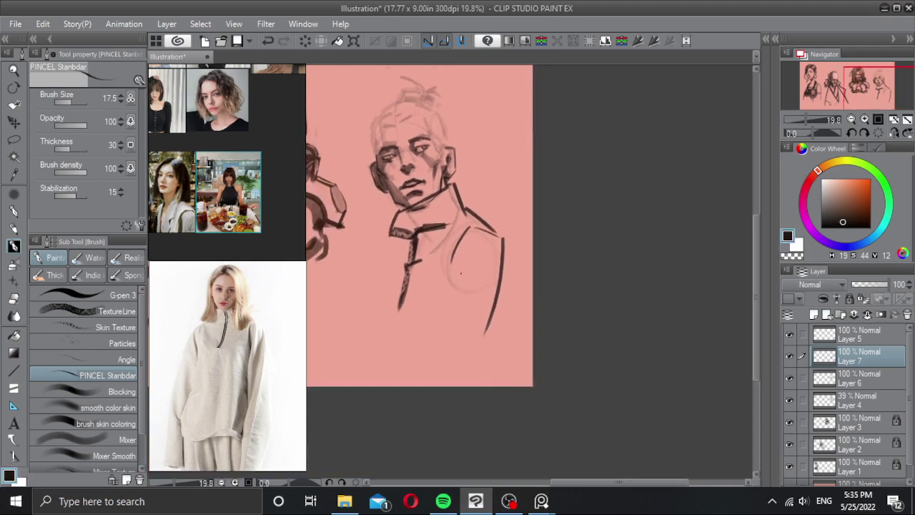
pyautogui.moveTo(452, 263); pyautogui.dragTo(459, 360)
pyautogui.moveTo(502, 261)
pyautogui.mouseDown()
pyautogui.moveTo(506, 343)
pyautogui.moveTo(490, 302)
pyautogui.mouseUp()
# Step: Thin the old curved outer sleeve line with transparent strokes at brush size 136.6
pyautogui.press('c')
pyautogui.moveTo(492, 300); pyautogui.dragTo(487, 329)
pyautogui.moveTo(498, 271); pyautogui.dragTo(490, 329)
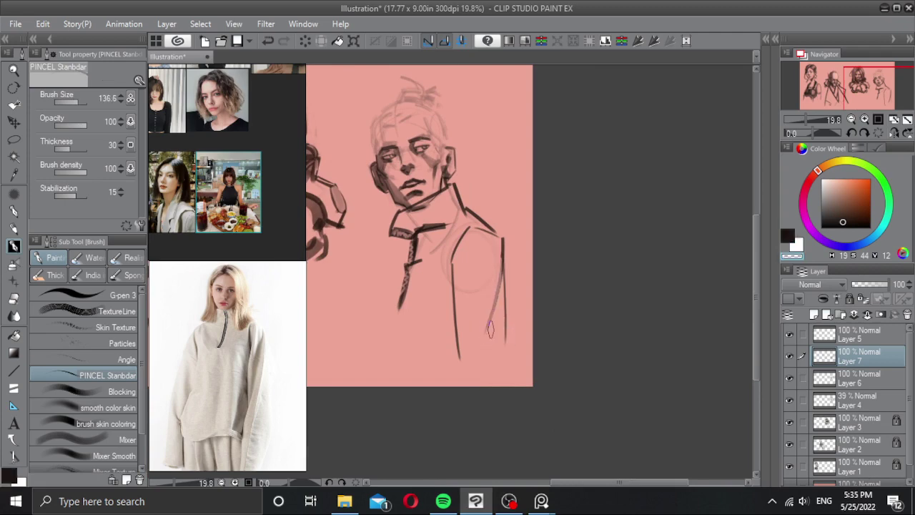
# Step: Block in a thick shadow band across the shoulder top and down the inner sleeve at brush size 88.5
pyautogui.press('c')
pyautogui.press('[')
pyautogui.moveTo(478, 222)
pyautogui.mouseDown()
pyautogui.moveTo(448, 262)
pyautogui.moveTo(467, 229)
pyautogui.moveTo(495, 236)
pyautogui.moveTo(470, 241)
pyautogui.mouseUp()
pyautogui.hotkey('ctrl', 'z')
pyautogui.press('c')
pyautogui.press('c')
pyautogui.press('[')
pyautogui.moveTo(471, 239); pyautogui.dragTo(447, 326)
pyautogui.hotkey('ctrl', 'z')
pyautogui.press('c')
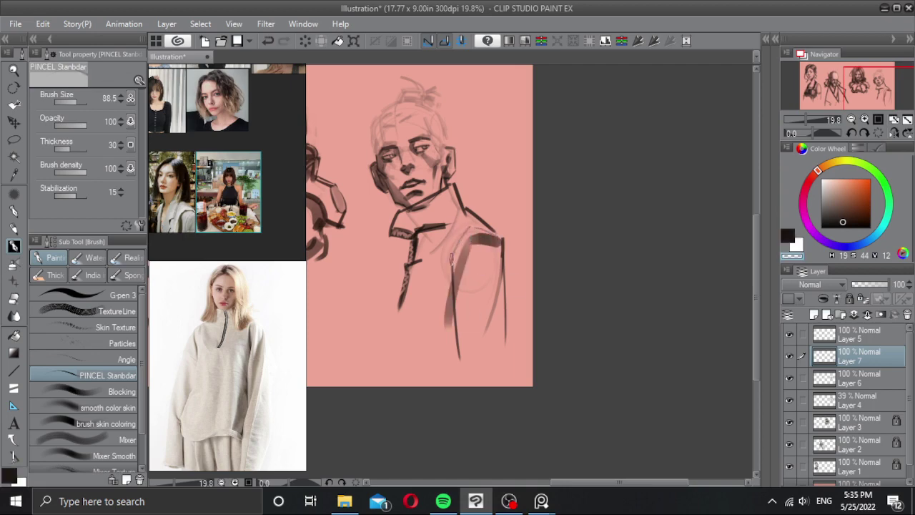
# Step: Trim the band beside the inner sleeve line and block in an angular fold at its lower end at size 87.7
pyautogui.moveTo(453, 255); pyautogui.dragTo(453, 278)
pyautogui.keyDown('ctrl'); pyautogui.keyDown('alt'); pyautogui.click(456, 284); pyautogui.keyUp('alt'); pyautogui.keyUp('ctrl')
pyautogui.moveTo(452, 339)
pyautogui.mouseDown()
pyautogui.moveTo(452, 271)
pyautogui.moveTo(453, 358)
pyautogui.mouseUp()
pyautogui.press('c')
pyautogui.moveTo(453, 359)
pyautogui.mouseDown()
pyautogui.moveTo(433, 321)
pyautogui.moveTo(433, 360)
pyautogui.mouseUp()
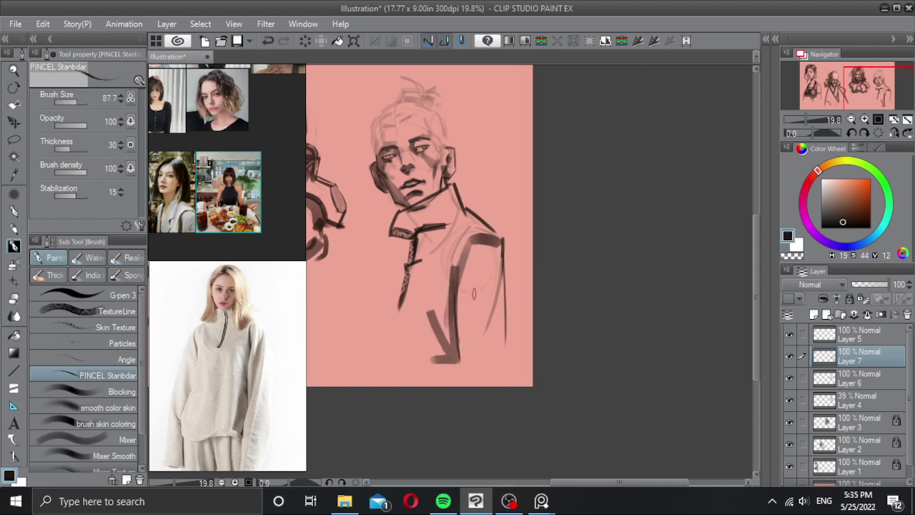
# Step: Darken the inner sleeve edge from shoulder to hem and add a diagonal fold on the lower sleeve at size 66.0
pyautogui.moveTo(474, 294); pyautogui.dragTo(467, 280)
pyautogui.moveTo(474, 243)
pyautogui.mouseDown()
pyautogui.moveTo(469, 362)
pyautogui.moveTo(461, 292)
pyautogui.moveTo(469, 364)
pyautogui.mouseUp()
pyautogui.hotkey('ctrl', 'z')
pyautogui.moveTo(459, 322); pyautogui.dragTo(464, 364)
pyautogui.moveTo(458, 313); pyautogui.dragTo(462, 362)
pyautogui.hotkey('ctrl', 'z')
pyautogui.moveTo(466, 239); pyautogui.dragTo(464, 366)
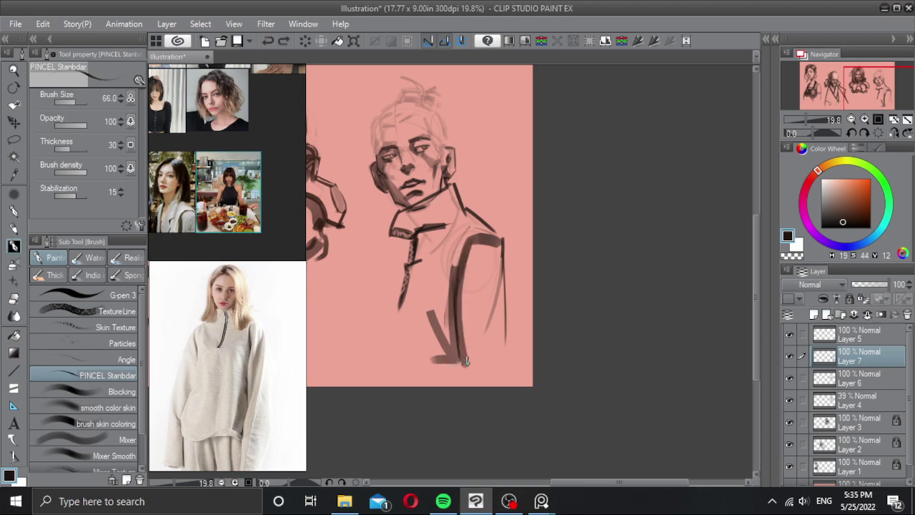
pyautogui.moveTo(494, 314); pyautogui.dragTo(472, 366)
# Step: Shade the garment beside the lower front edge on the chest with the brush at size 66.0
pyautogui.moveTo(422, 235); pyautogui.dragTo(405, 315)
pyautogui.moveTo(412, 270); pyautogui.dragTo(402, 329)
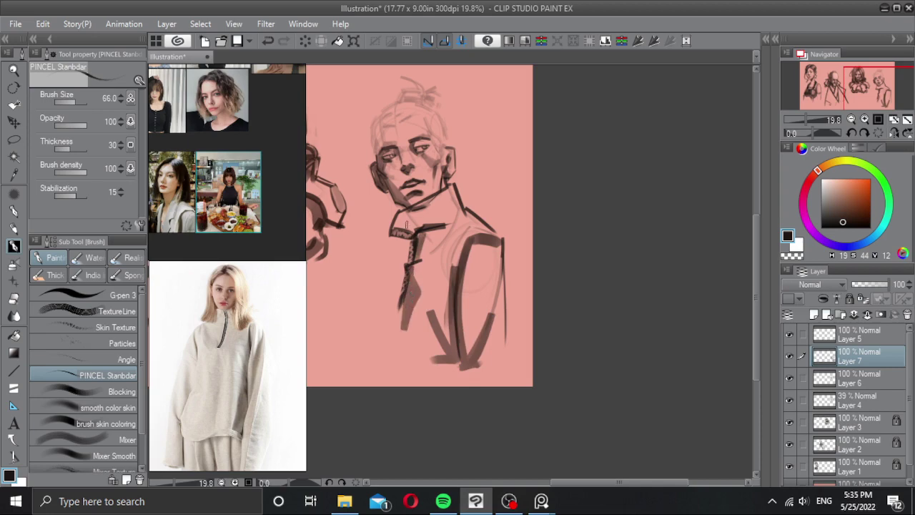
# Step: Shade the underside of the high collar along its lower edge with the brush at size 66.0
pyautogui.moveTo(398, 226)
pyautogui.mouseDown()
pyautogui.moveTo(417, 235)
pyautogui.moveTo(448, 222)
pyautogui.moveTo(409, 226)
pyautogui.moveTo(463, 217)
pyautogui.mouseUp()
pyautogui.hotkey('ctrl', 'z')
pyautogui.hotkey('ctrl', 'z')
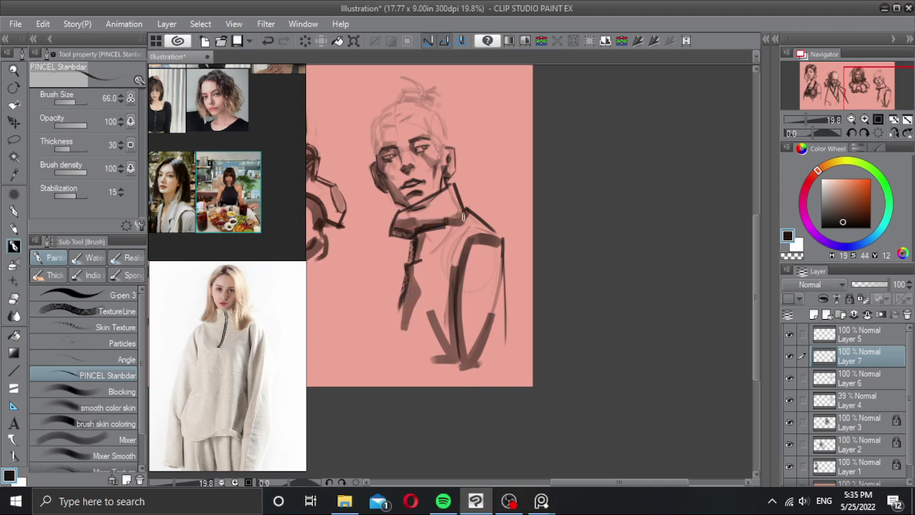
# Step: Outline the open front flap below the collar and the far diagonal shoulder line at brush size 50.1
pyautogui.moveTo(463, 253)
pyautogui.mouseDown()
pyautogui.moveTo(438, 250)
pyautogui.moveTo(467, 236)
pyautogui.moveTo(454, 197)
pyautogui.moveTo(475, 187)
pyautogui.mouseUp()
pyautogui.press('h')
pyautogui.press('[')
pyautogui.press('[')
pyautogui.press('[')
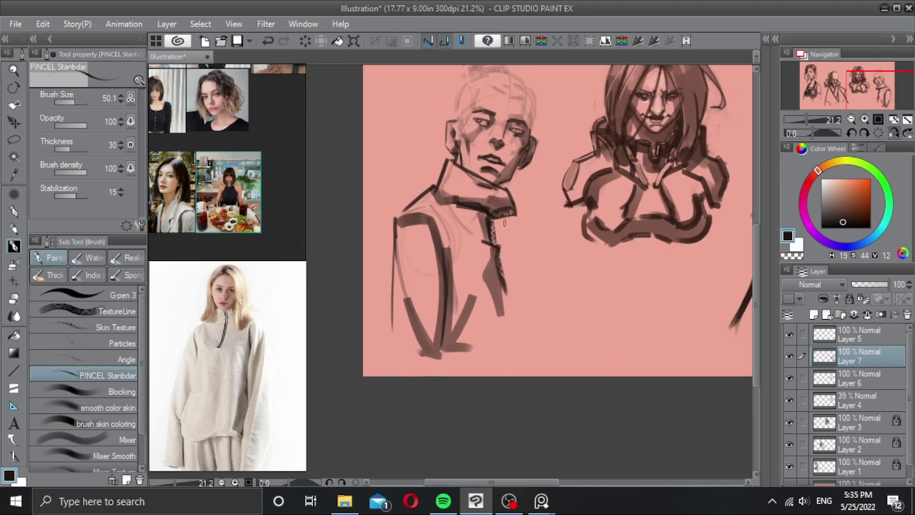
pyautogui.moveTo(495, 217)
pyautogui.mouseDown()
pyautogui.moveTo(514, 244)
pyautogui.moveTo(542, 244)
pyautogui.moveTo(518, 272)
pyautogui.moveTo(595, 306)
pyautogui.mouseUp()
pyautogui.hotkey('ctrl', 'z')
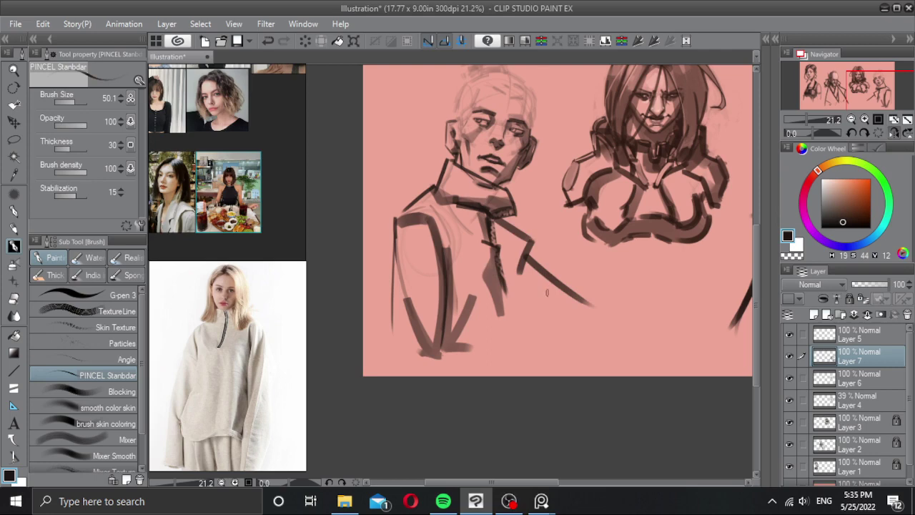
# Step: Block in dark angular folds at the lower end of the open flap beside the zipper at size 77.2
pyautogui.press('h')
pyautogui.moveTo(491, 285); pyautogui.dragTo(565, 267)
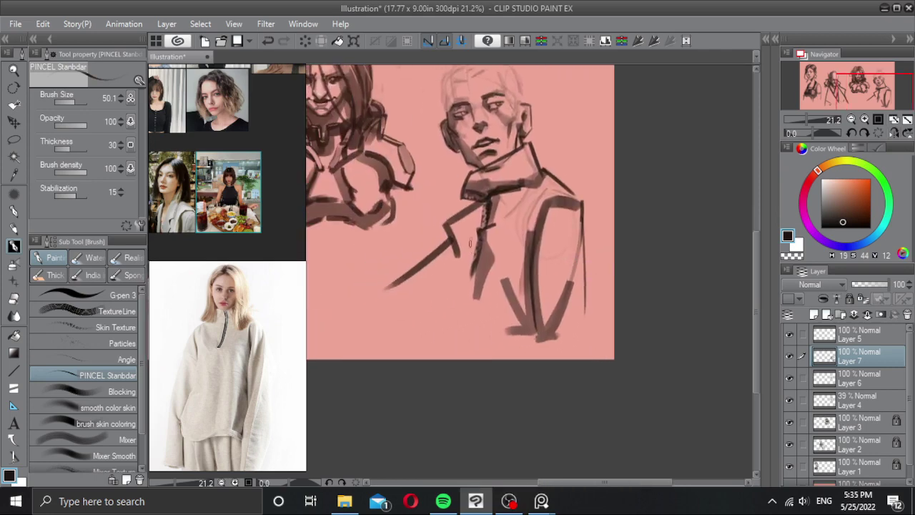
pyautogui.moveTo(451, 253); pyautogui.dragTo(473, 270)
pyautogui.hotkey('ctrl', 'z')
pyautogui.hotkey('ctrl', 'z')
pyautogui.press('c')
pyautogui.hotkey('ctrl', 'z')
pyautogui.hotkey('ctrl', 'z')
pyautogui.press('c')
pyautogui.moveTo(466, 234)
pyautogui.mouseDown()
pyautogui.moveTo(472, 261)
pyautogui.moveTo(449, 251)
pyautogui.moveTo(482, 255)
pyautogui.mouseUp()
pyautogui.press('c')
pyautogui.keyDown('alt'); pyautogui.click(472, 267); pyautogui.keyUp('alt')
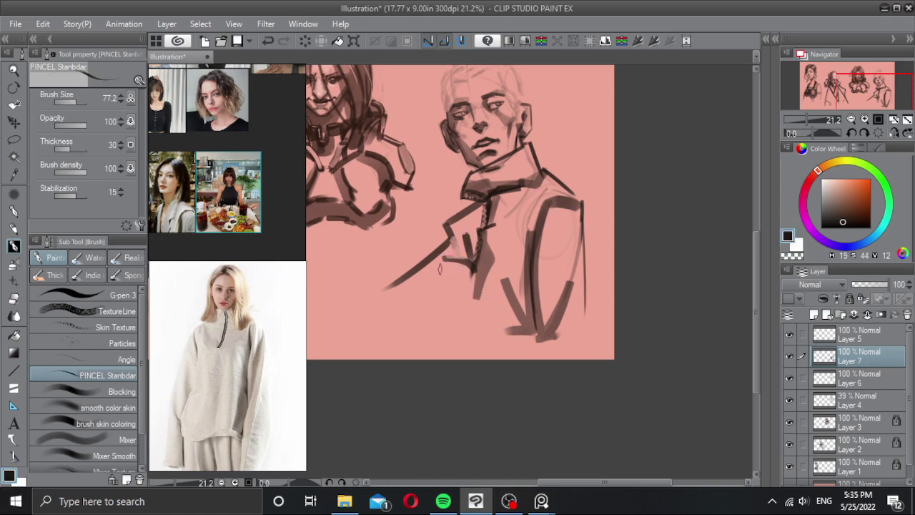
# Step: Fill the inside of the open front flap with shadow up to the zipper edge
pyautogui.moveTo(450, 225)
pyautogui.mouseDown()
pyautogui.moveTo(458, 258)
pyautogui.moveTo(427, 270)
pyautogui.moveTo(465, 275)
pyautogui.moveTo(469, 229)
pyautogui.moveTo(482, 215)
pyautogui.moveTo(463, 221)
pyautogui.moveTo(461, 262)
pyautogui.mouseUp()
pyautogui.press('c')
pyautogui.moveTo(480, 218); pyautogui.dragTo(475, 216)
pyautogui.moveTo(477, 208)
pyautogui.mouseDown()
pyautogui.moveTo(462, 220)
pyautogui.moveTo(468, 250)
pyautogui.moveTo(457, 230)
pyautogui.moveTo(461, 238)
pyautogui.moveTo(478, 208)
pyautogui.moveTo(486, 235)
pyautogui.mouseUp()
pyautogui.hotkey('ctrl', 'z')
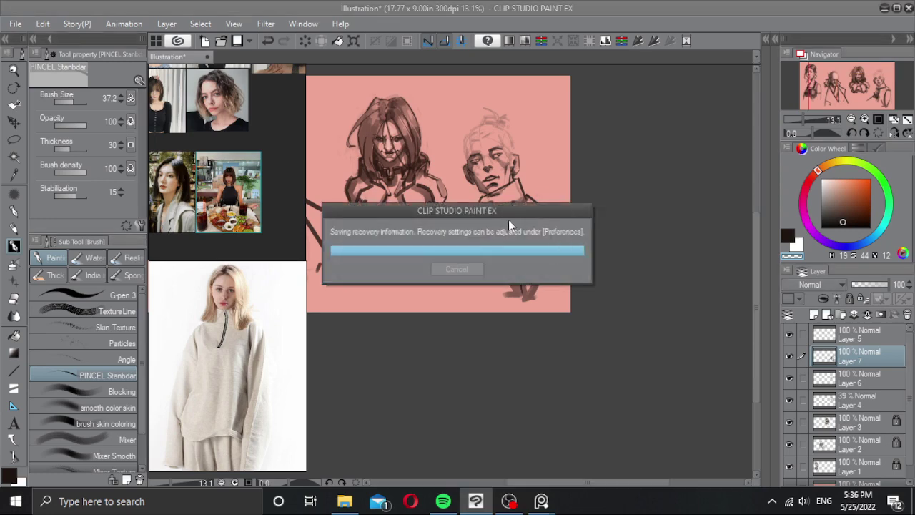
# Step: Shade the inner part of the near sleeve from shoulder to hem with a broad stroke at size 154.7
pyautogui.scroll(2, 501, 207)
pyautogui.scroll(1, 486, 214)
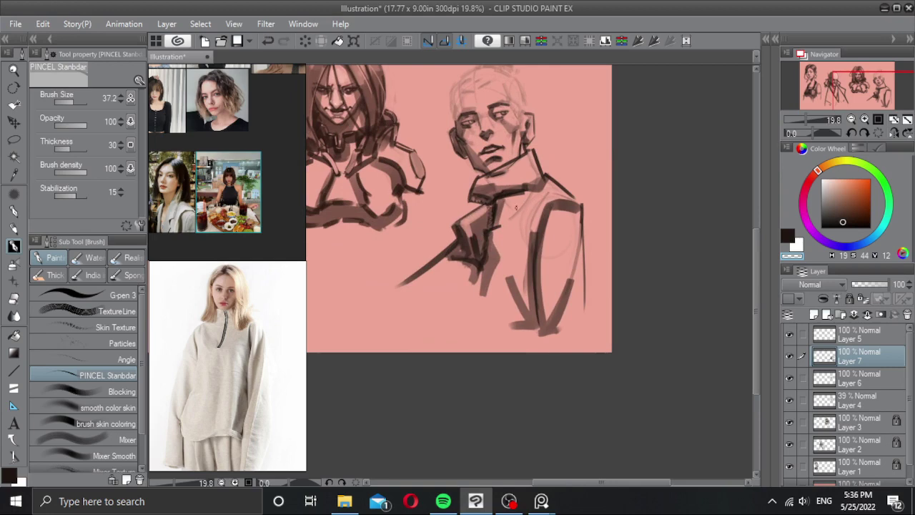
pyautogui.moveTo(516, 207); pyautogui.dragTo(488, 224)
pyautogui.press('c')
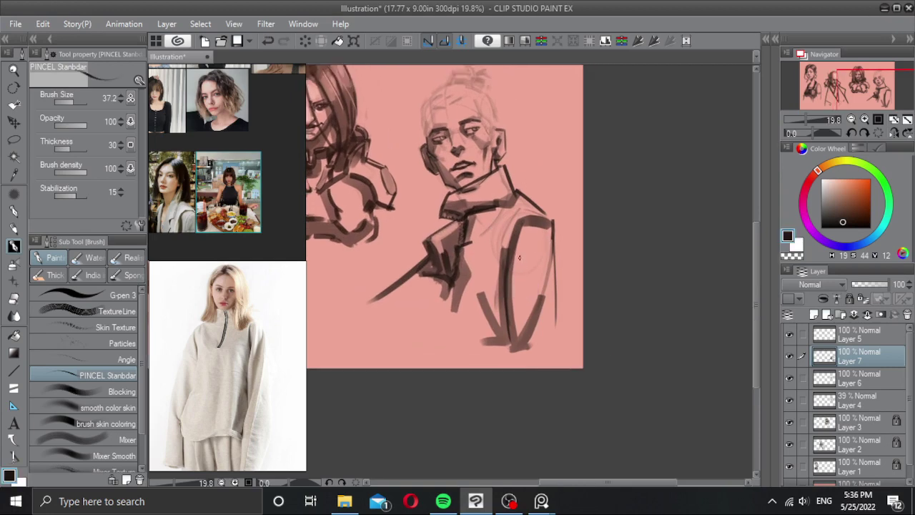
pyautogui.moveTo(519, 257); pyautogui.dragTo(530, 256)
pyautogui.moveTo(530, 233)
pyautogui.mouseDown()
pyautogui.moveTo(521, 248)
pyautogui.moveTo(523, 351)
pyautogui.mouseUp()
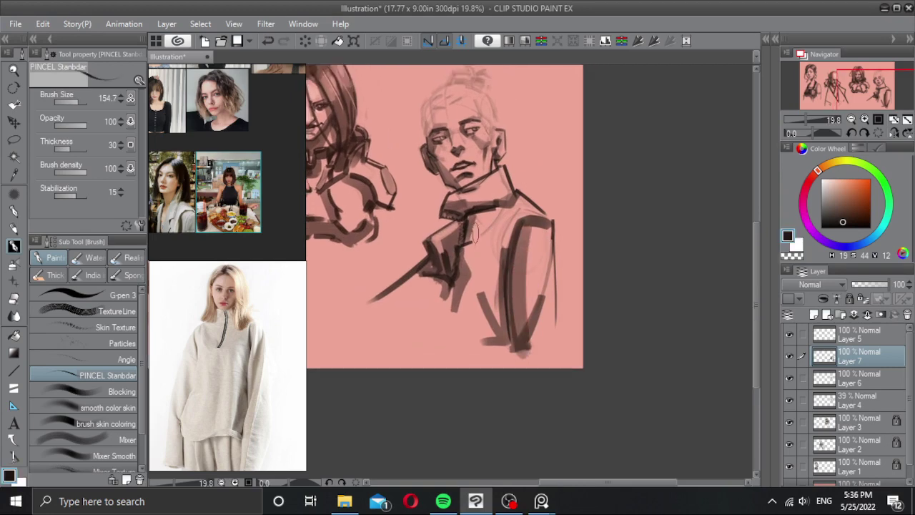
# Step: Shade the torso beside the inner sleeve line down to the lower folds with the brush at size 154.7
pyautogui.moveTo(498, 269)
pyautogui.mouseDown()
pyautogui.moveTo(476, 333)
pyautogui.moveTo(500, 336)
pyautogui.moveTo(497, 289)
pyautogui.mouseUp()
pyautogui.hotkey('ctrl', 'z')
pyautogui.hotkey('ctrl', 'z')
pyautogui.moveTo(513, 237); pyautogui.dragTo(478, 327)
pyautogui.moveTo(478, 332)
pyautogui.mouseDown()
pyautogui.moveTo(493, 327)
pyautogui.moveTo(496, 302)
pyautogui.mouseUp()
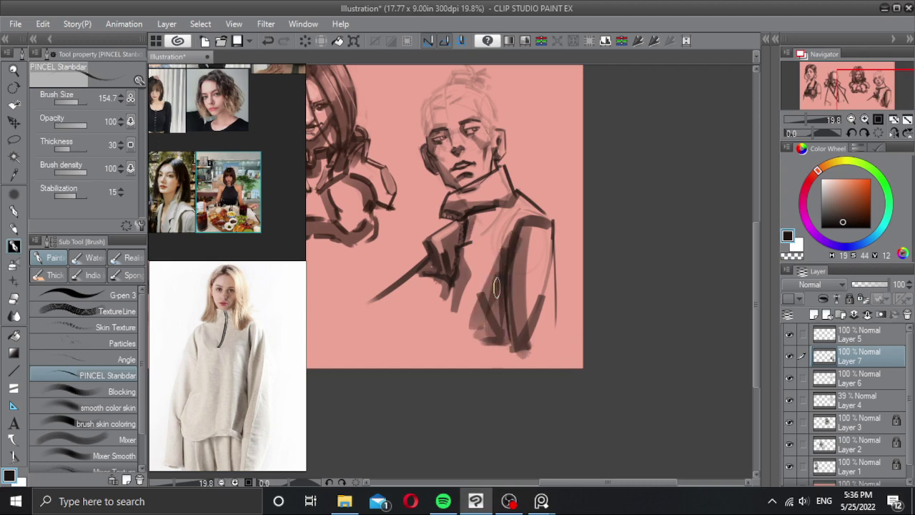
pyautogui.scroll(-2, 502, 250)
pyautogui.moveTo(504, 258); pyautogui.dragTo(503, 303)
# Step: Trim the front flap's shadow with transparent colour to carve a light edge along its fold
pyautogui.scroll(3, 473, 213)
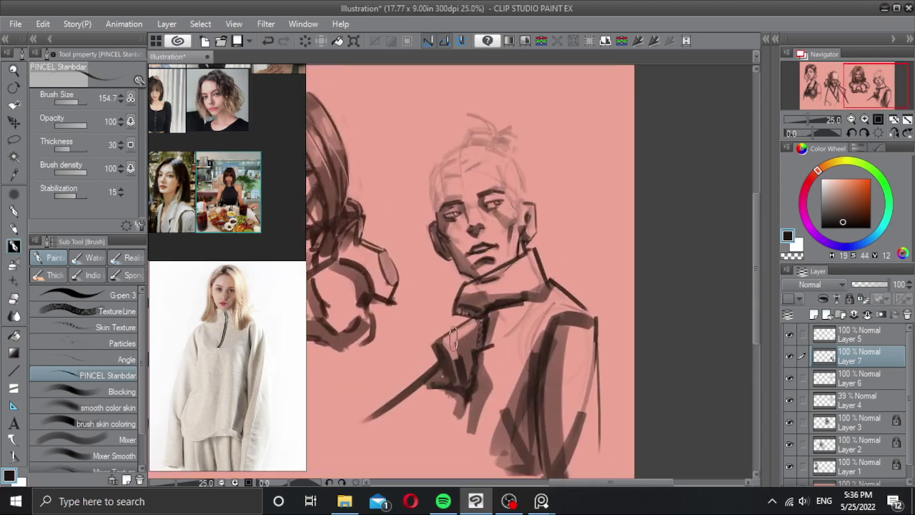
pyautogui.press('c')
pyautogui.moveTo(442, 355)
pyautogui.mouseDown()
pyautogui.moveTo(429, 355)
pyautogui.moveTo(436, 334)
pyautogui.moveTo(467, 319)
pyautogui.moveTo(445, 336)
pyautogui.mouseUp()
pyautogui.press('c')
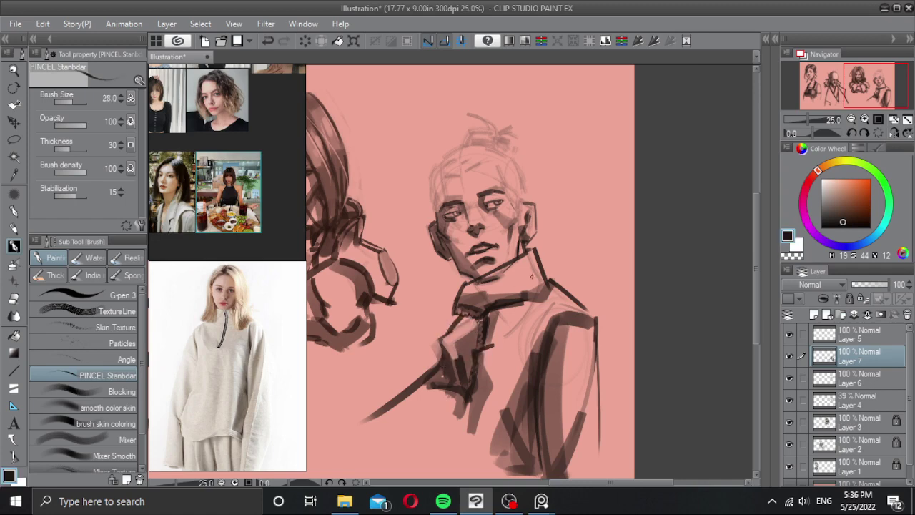
# Step: Reinforce the line from the collar's back corner along the near shoulder and trim it with transparent colour at size 28.0
pyautogui.moveTo(546, 271); pyautogui.dragTo(596, 313)
pyautogui.press('c')
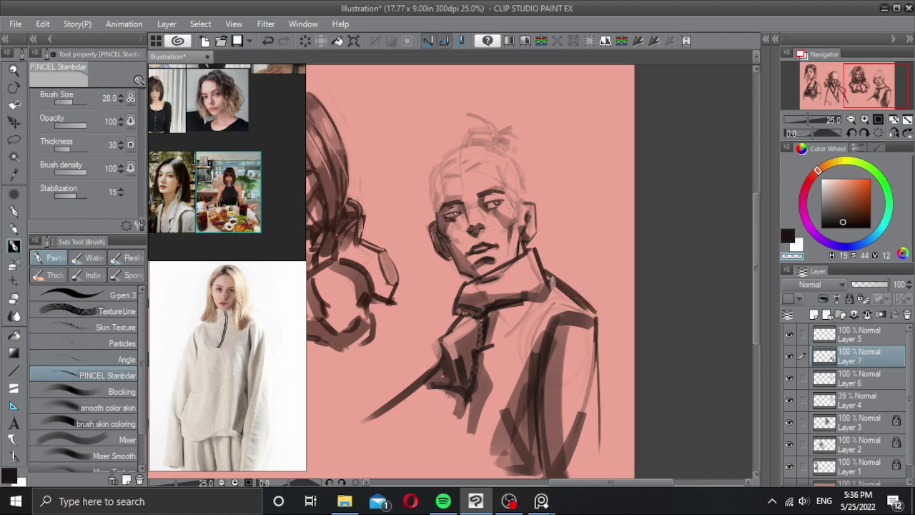
pyautogui.moveTo(555, 283); pyautogui.dragTo(590, 310)
# Step: Scale the face drawing on Layer 6 down to 92% with a free transform
pyautogui.scroll(2, 520, 242)
pyautogui.moveTo(504, 213); pyautogui.dragTo(517, 221)
pyautogui.click(823, 375)
pyautogui.click(790, 378)
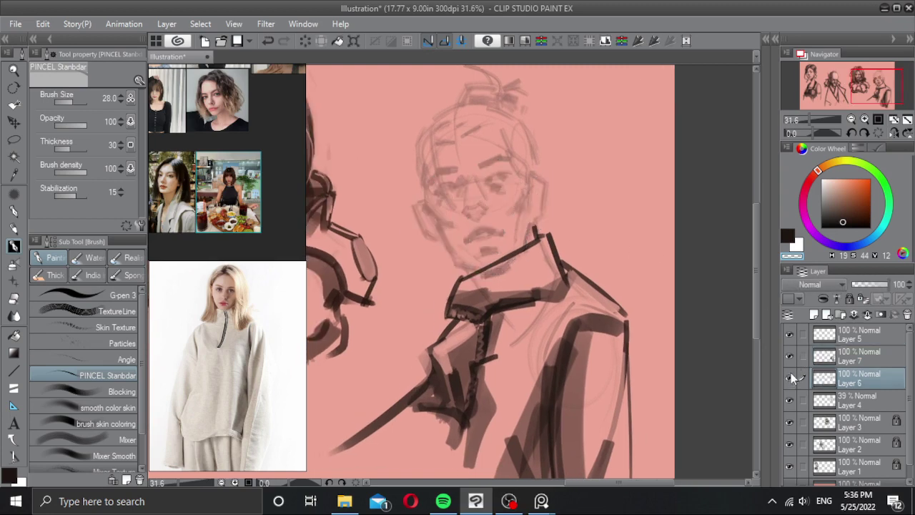
pyautogui.click(790, 378)
pyautogui.hotkey('ctrl', 't')
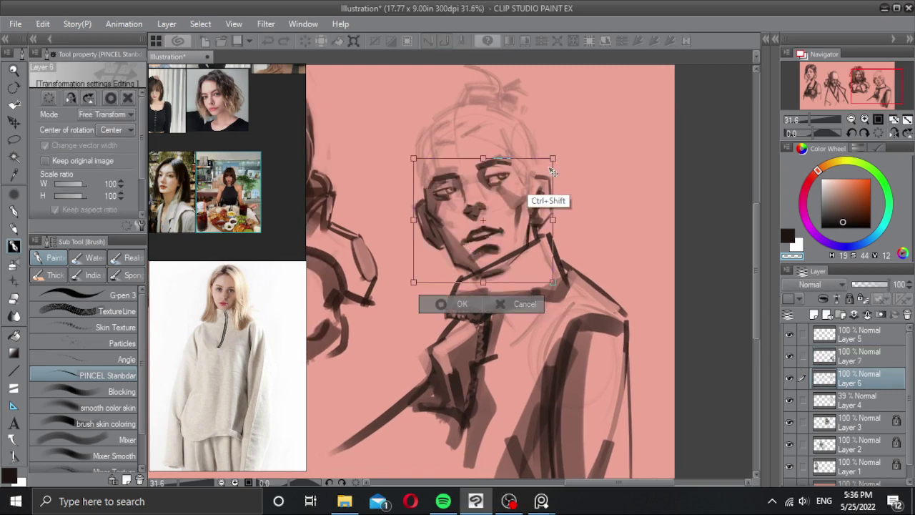
pyautogui.moveTo(553, 171)
pyautogui.mouseDown()
pyautogui.moveTo(533, 175)
pyautogui.moveTo(526, 193)
pyautogui.mouseUp()
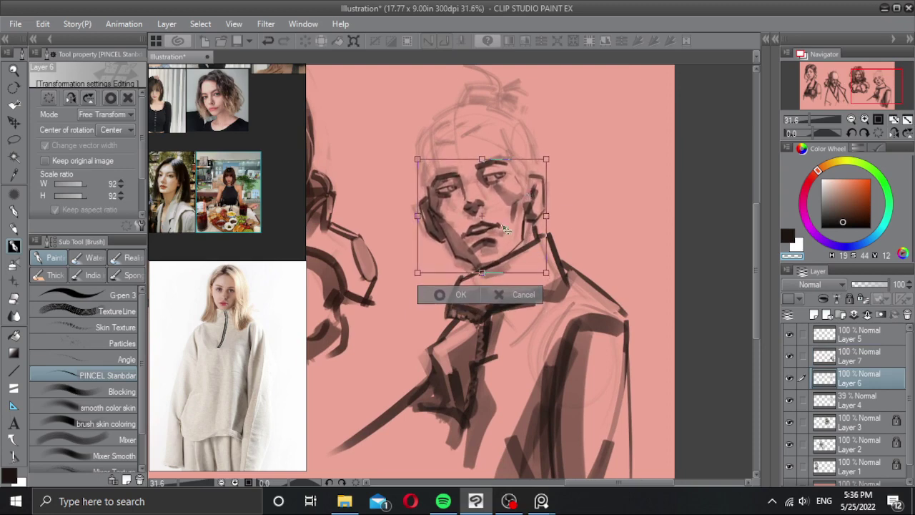
pyautogui.click(461, 291)
pyautogui.scroll(-2, 562, 202)
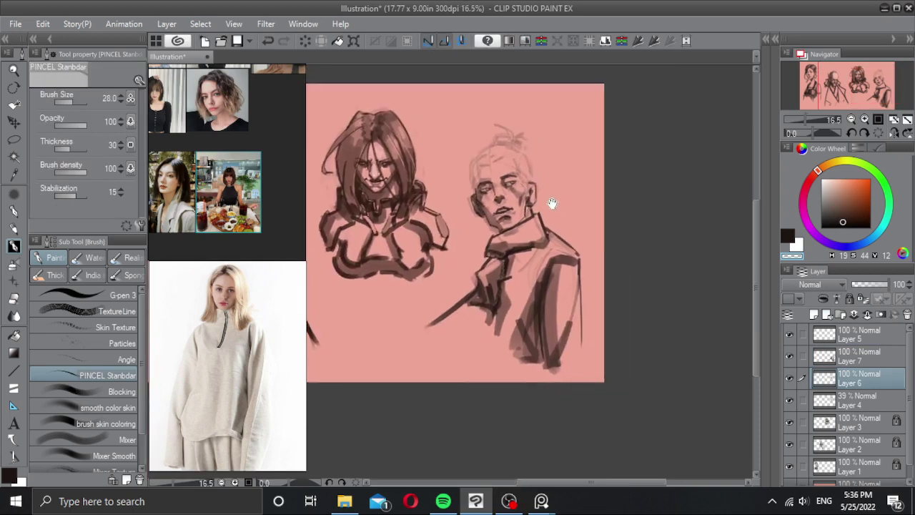
# Step: Add a new layer above the face layer and outline the top and sides of the skull at brush size 28.0
pyautogui.scroll(3, 555, 203)
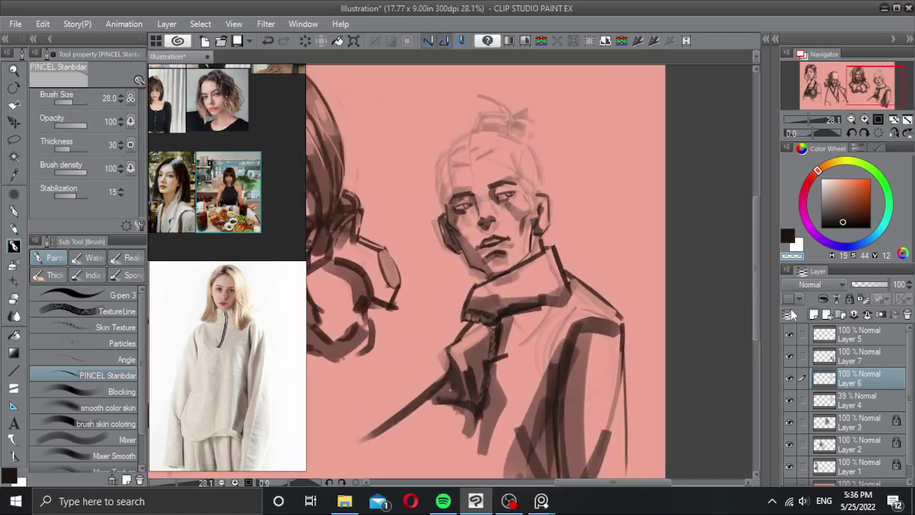
pyautogui.click(814, 315)
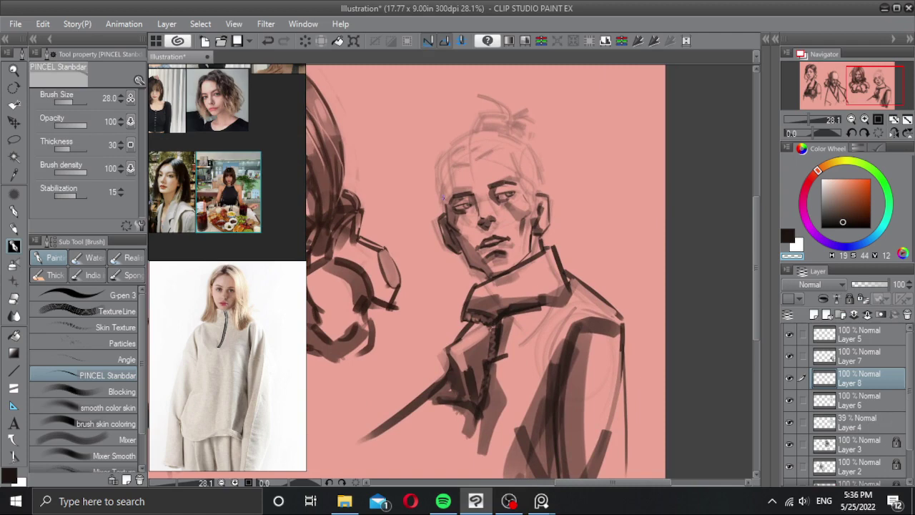
pyautogui.press('x')
pyautogui.press('x')
pyautogui.moveTo(446, 212)
pyautogui.mouseDown()
pyautogui.moveTo(442, 179)
pyautogui.moveTo(480, 143)
pyautogui.mouseUp()
pyautogui.hotkey('ctrl', 'z')
pyautogui.moveTo(442, 168); pyautogui.dragTo(497, 136)
pyautogui.hotkey('ctrl', 'z')
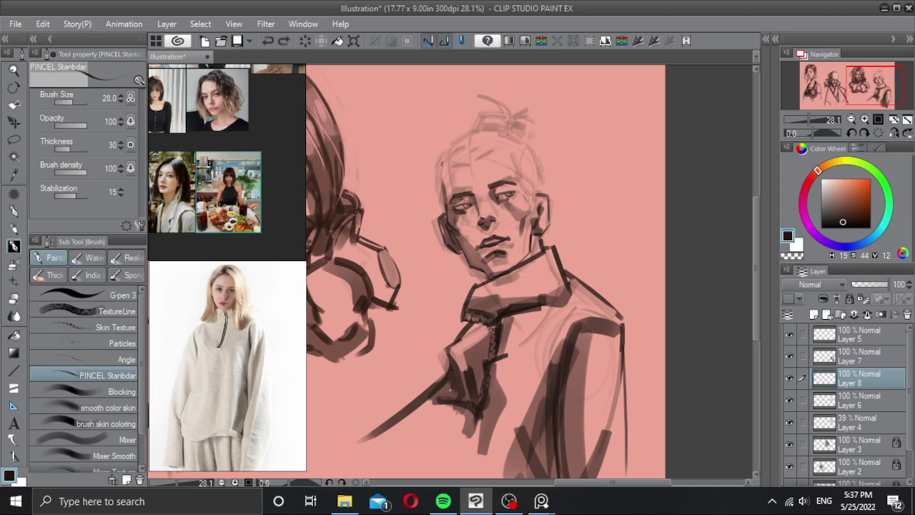
pyautogui.moveTo(435, 170)
pyautogui.mouseDown()
pyautogui.moveTo(464, 146)
pyautogui.moveTo(490, 143)
pyautogui.mouseUp()
pyautogui.hotkey('ctrl', 'z')
pyautogui.hotkey('ctrl', 'z')
pyautogui.moveTo(441, 172)
pyautogui.mouseDown()
pyautogui.moveTo(458, 151)
pyautogui.moveTo(493, 144)
pyautogui.mouseUp()
pyautogui.moveTo(438, 166)
pyautogui.mouseDown()
pyautogui.moveTo(495, 134)
pyautogui.moveTo(535, 180)
pyautogui.mouseUp()
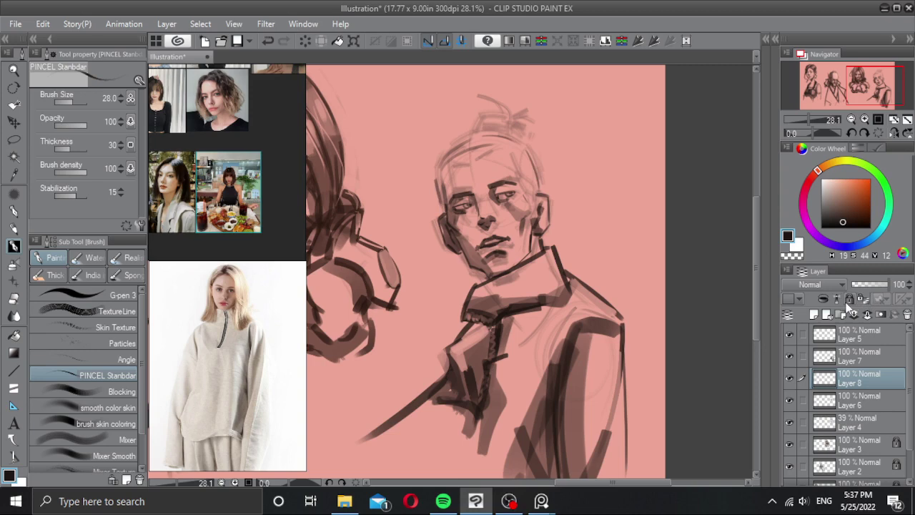
pyautogui.press('h')
pyautogui.press('h')
pyautogui.click(876, 286)
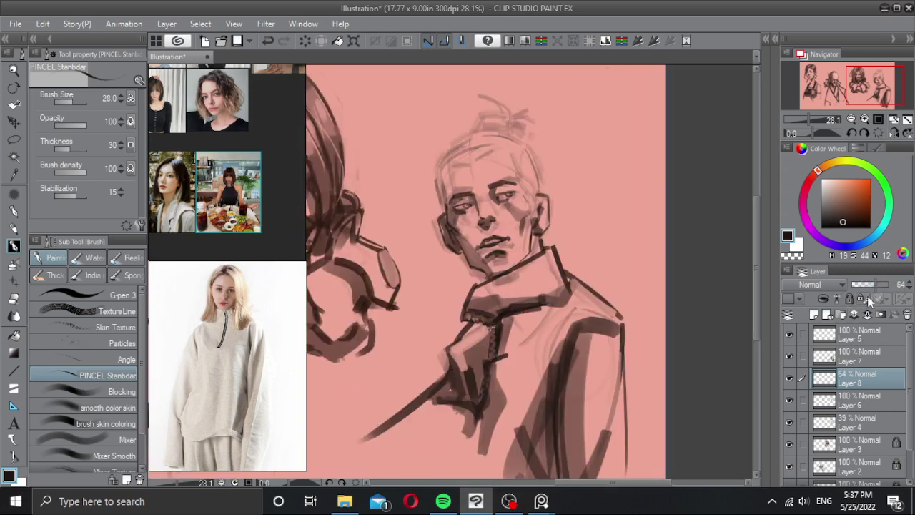
pyautogui.click(890, 284)
# Step: Lower the opacity of the rough sketch on Layer 4 to 20%
pyautogui.click(826, 400)
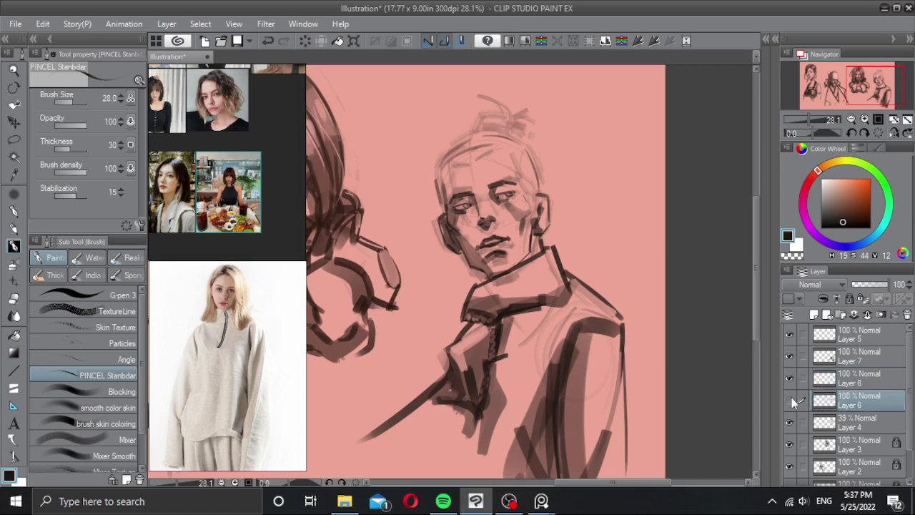
pyautogui.click(791, 398)
pyautogui.click(792, 397)
pyautogui.click(826, 422)
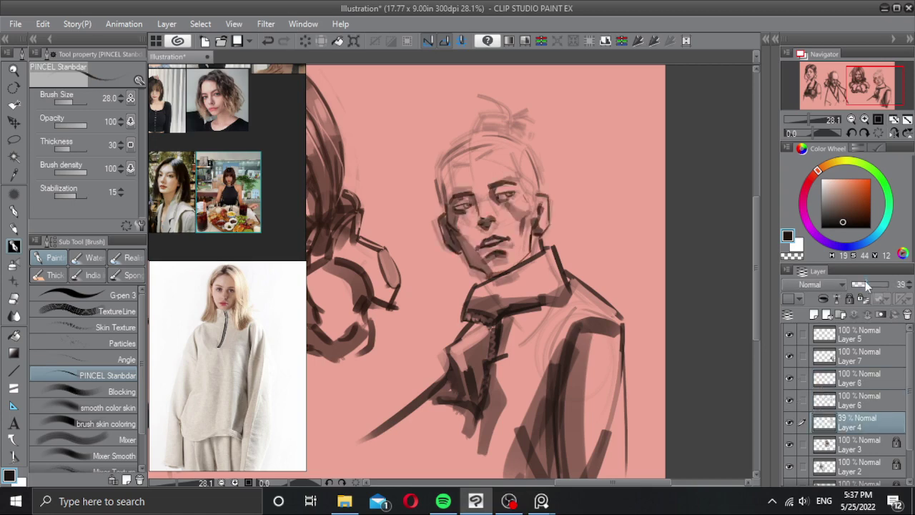
pyautogui.click(862, 286)
pyautogui.moveTo(861, 286); pyautogui.dragTo(859, 285)
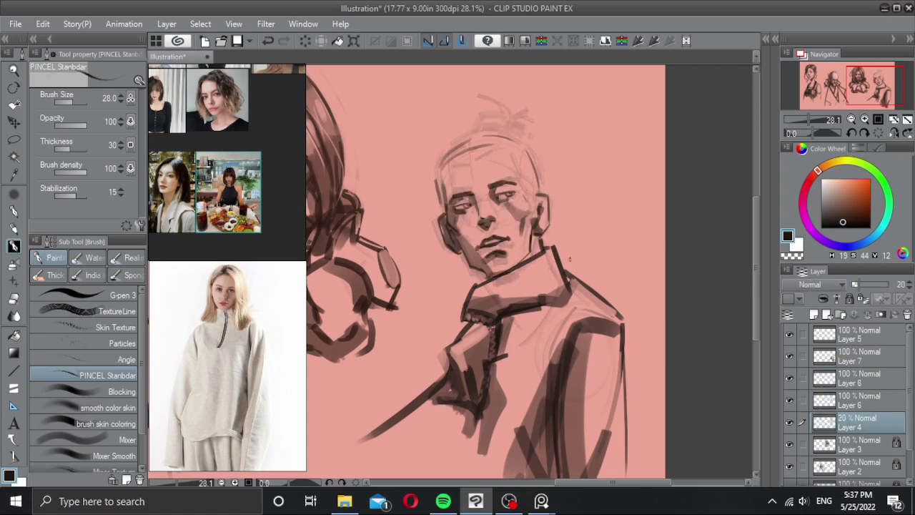
pyautogui.scroll(-3, 568, 274)
pyautogui.moveTo(562, 281); pyautogui.dragTo(549, 256)
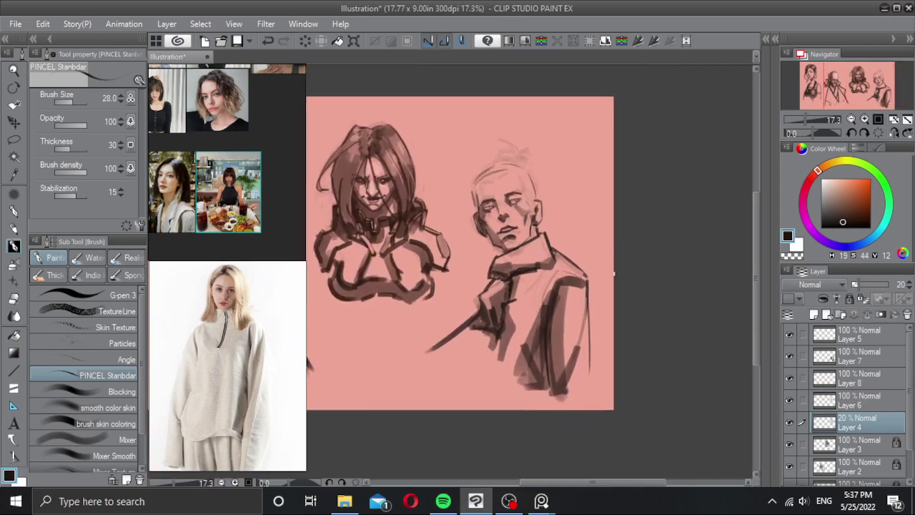
# Step: Merge the clothing on Layer 7 and the skull outline on Layer 8 down into the face layer, Layer 6
pyautogui.click(834, 402)
pyautogui.click(838, 334)
pyautogui.click(792, 334)
pyautogui.click(790, 333)
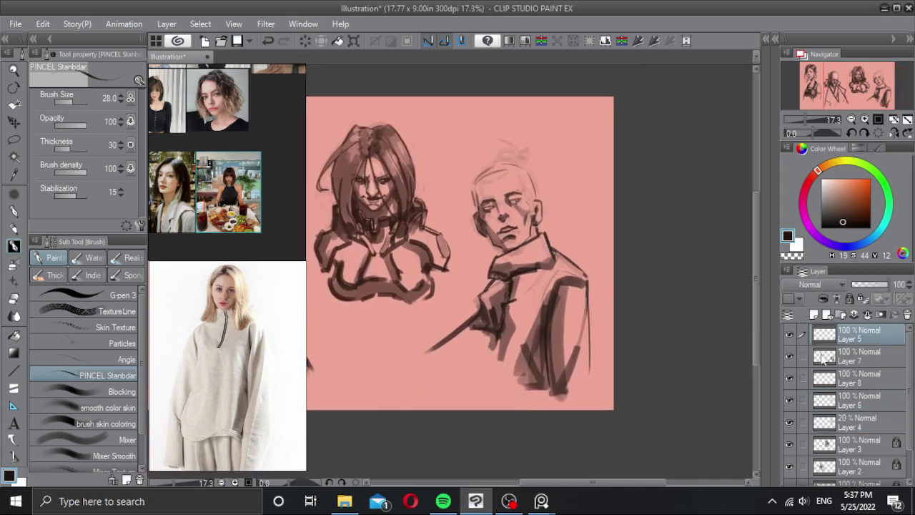
pyautogui.click(829, 358)
pyautogui.click(791, 355)
pyautogui.click(790, 355)
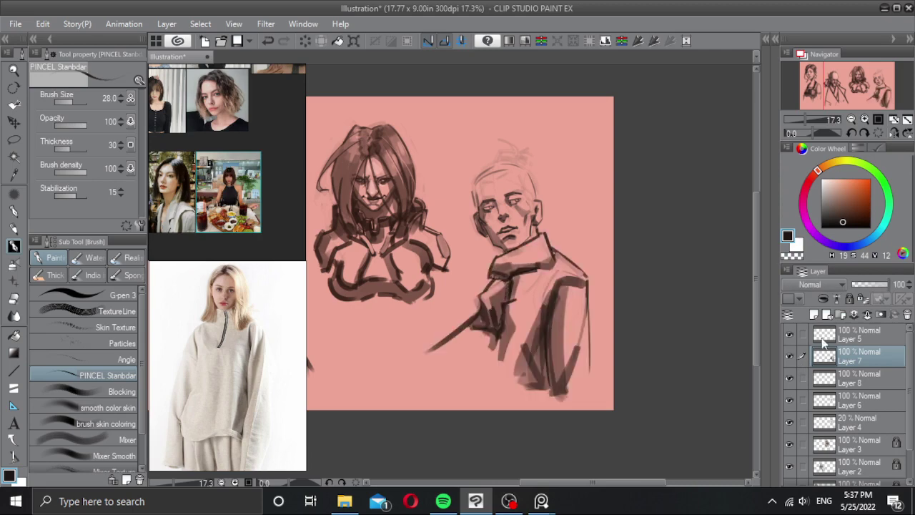
pyautogui.click(867, 317)
pyautogui.click(866, 317)
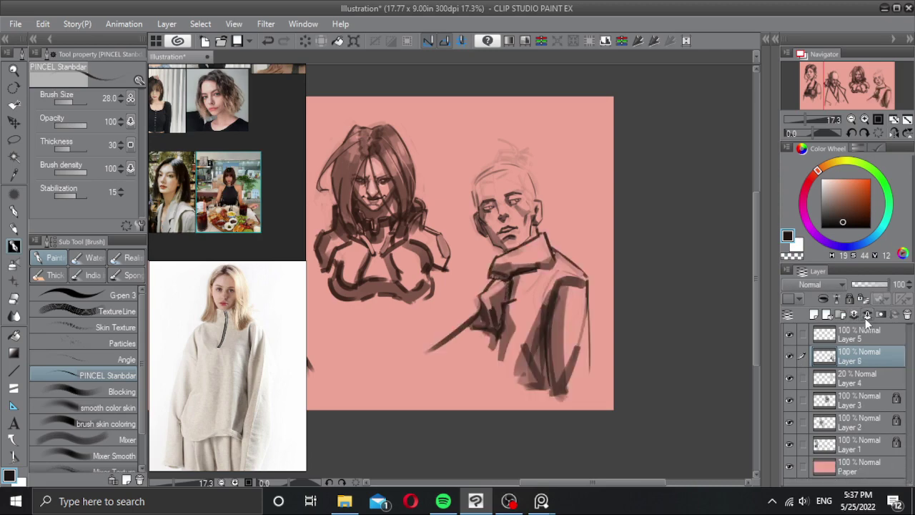
# Step: Merge the combined figure layer down into the sketch on Layer 4 and add a new blank layer above it
pyautogui.click(791, 356)
pyautogui.click(791, 356)
pyautogui.click(867, 316)
pyautogui.press('h')
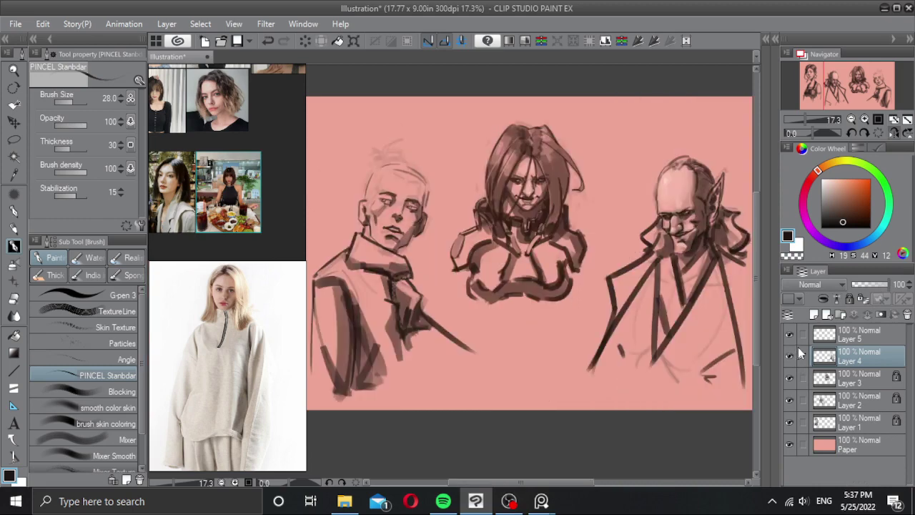
pyautogui.press('h')
pyautogui.click(791, 356)
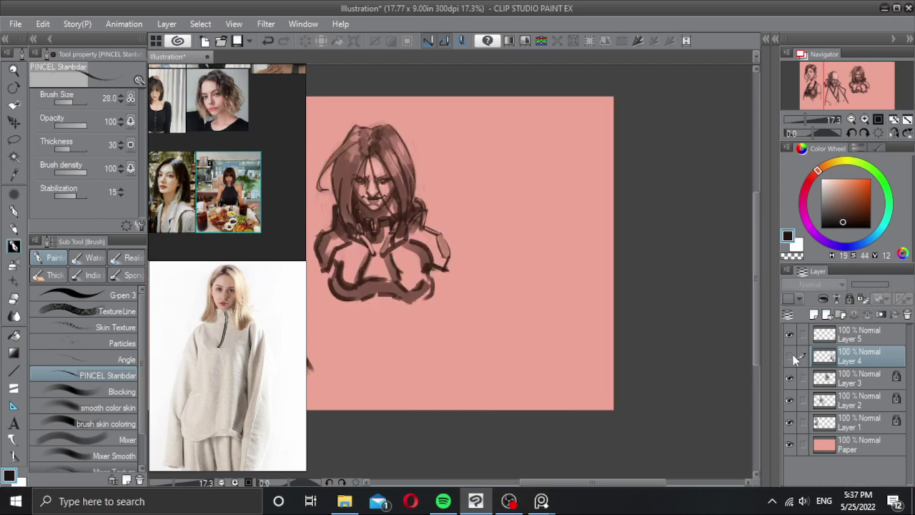
pyautogui.click(790, 356)
pyautogui.click(814, 315)
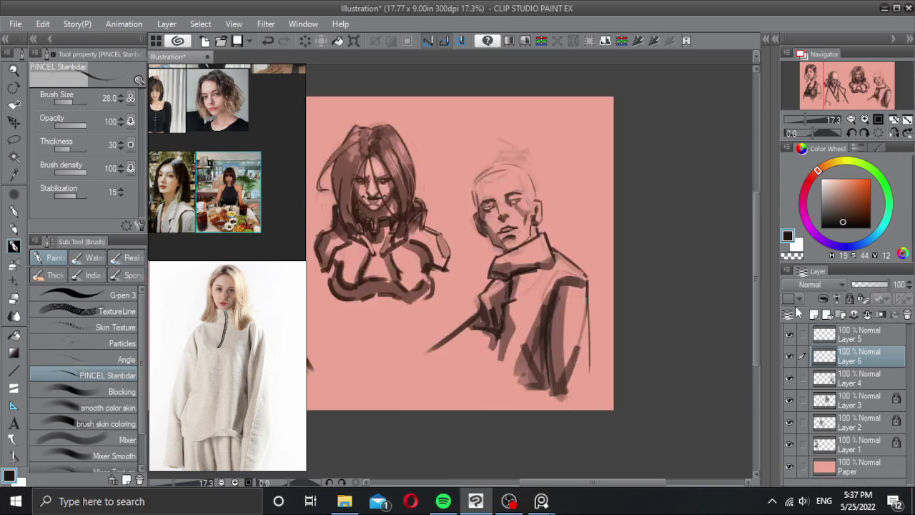
# Step: Find the photo of the dark-haired woman with a topknot on the reference board and enlarge her head and collar
pyautogui.scroll(-4, 253, 138)
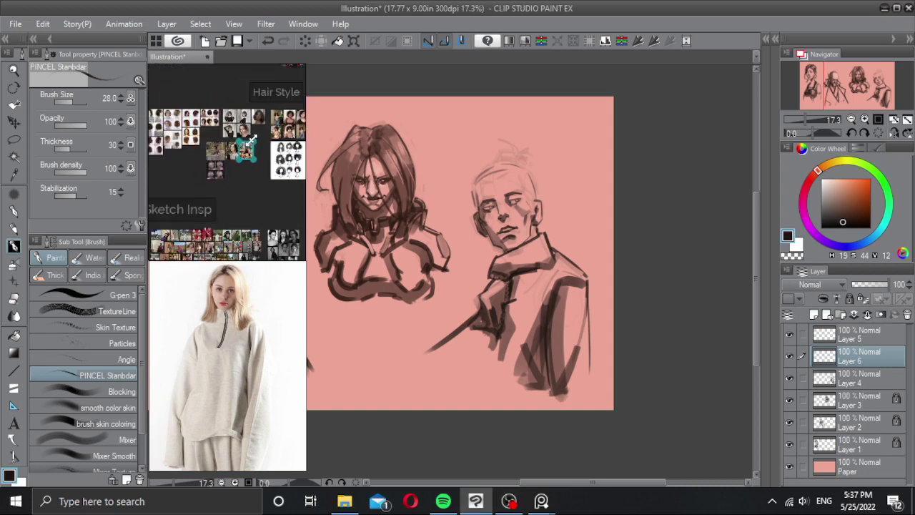
pyautogui.scroll(-3, 206, 171)
pyautogui.moveTo(206, 170); pyautogui.dragTo(251, 141)
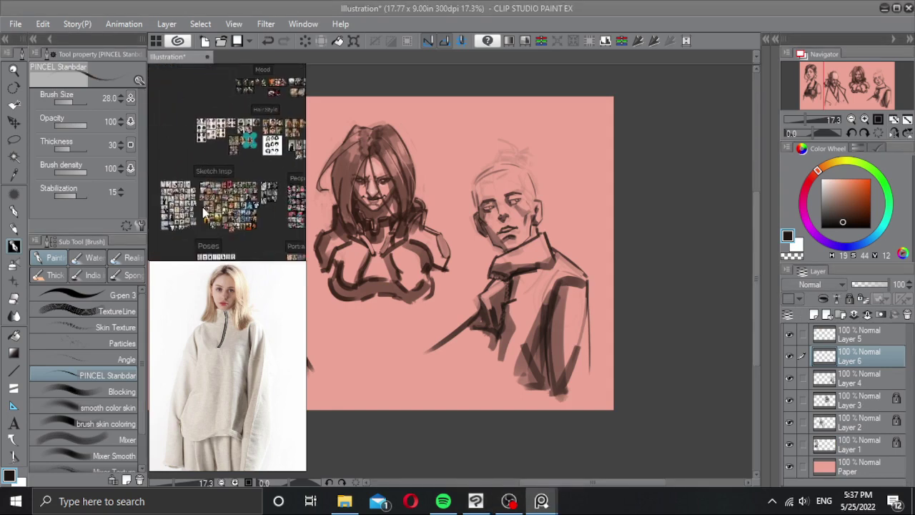
pyautogui.scroll(4, 200, 214)
pyautogui.scroll(3, 190, 234)
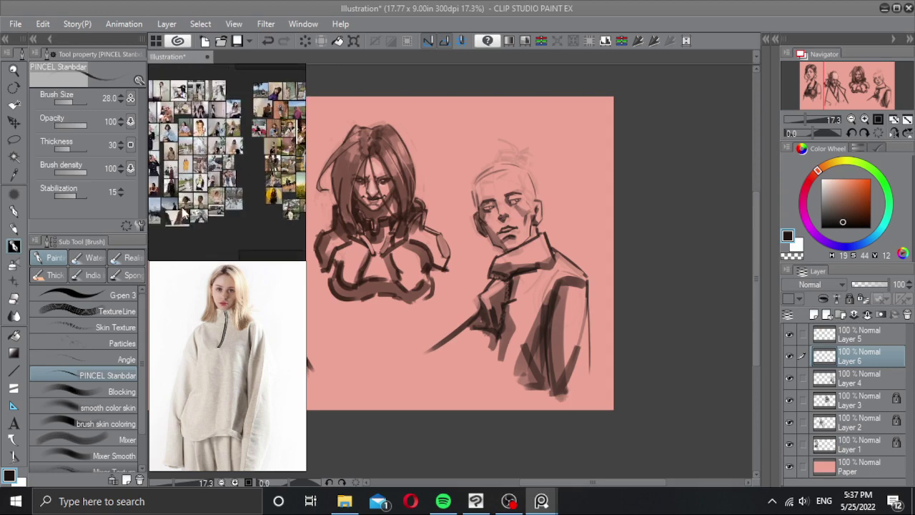
pyautogui.doubleClick(204, 197)
pyautogui.scroll(4, 282, 164)
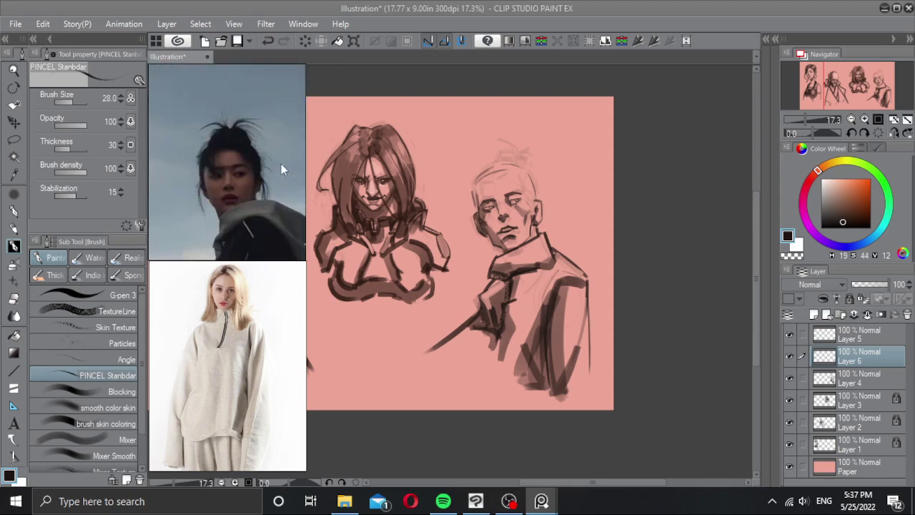
pyautogui.moveTo(228, 177); pyautogui.dragTo(232, 167)
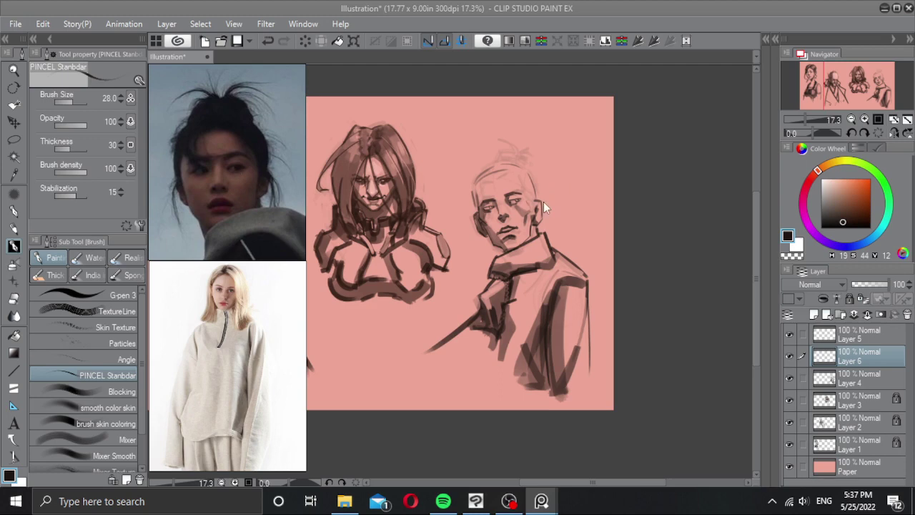
# Step: Sketch a spiky topknot on the crown of the high-collared figure and thicken both sides of the skull outline at brush size 49.6
pyautogui.scroll(3, 529, 208)
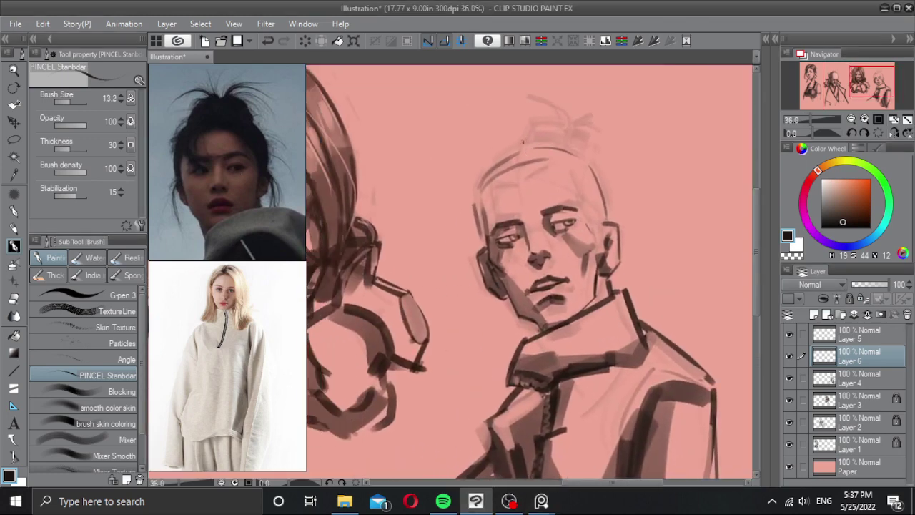
pyautogui.moveTo(495, 131); pyautogui.dragTo(529, 118)
pyautogui.hotkey('ctrl', 'z')
pyautogui.moveTo(515, 148)
pyautogui.mouseDown()
pyautogui.moveTo(525, 122)
pyautogui.moveTo(554, 131)
pyautogui.moveTo(527, 118)
pyautogui.moveTo(558, 147)
pyautogui.mouseUp()
pyautogui.press(']')
pyautogui.moveTo(546, 118)
pyautogui.mouseDown()
pyautogui.moveTo(563, 152)
pyautogui.moveTo(572, 122)
pyautogui.mouseUp()
pyautogui.moveTo(569, 152)
pyautogui.mouseDown()
pyautogui.moveTo(581, 126)
pyautogui.moveTo(576, 153)
pyautogui.mouseUp()
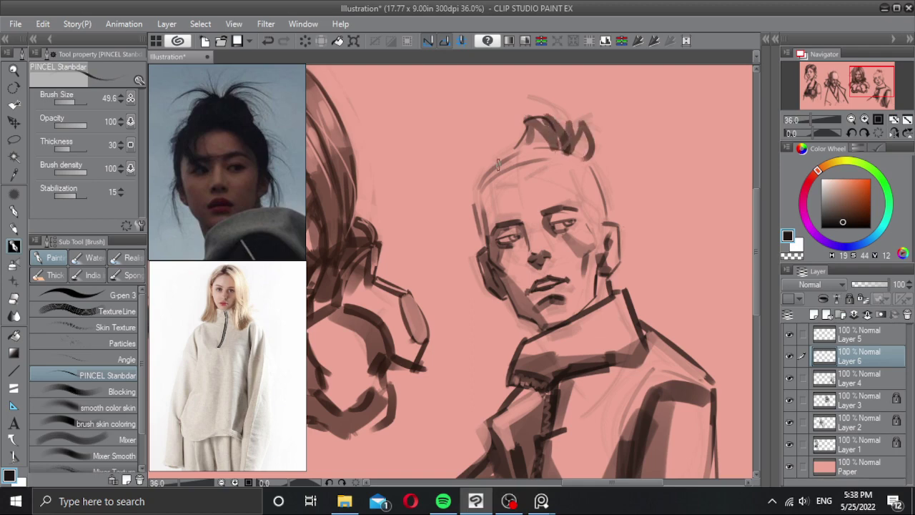
pyautogui.moveTo(523, 141)
pyautogui.mouseDown()
pyautogui.moveTo(489, 156)
pyautogui.moveTo(473, 215)
pyautogui.moveTo(478, 243)
pyautogui.mouseUp()
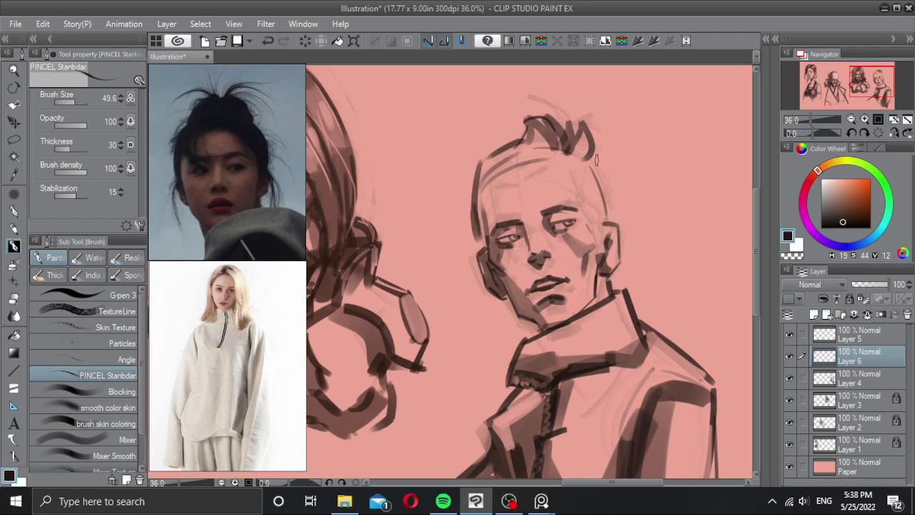
pyautogui.moveTo(592, 149)
pyautogui.mouseDown()
pyautogui.moveTo(606, 190)
pyautogui.moveTo(608, 223)
pyautogui.mouseUp()
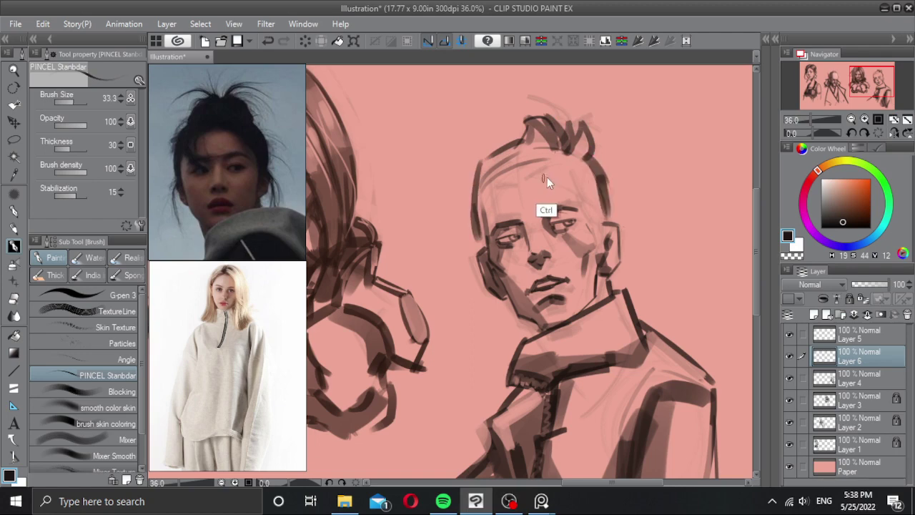
pyautogui.moveTo(545, 178)
pyautogui.mouseDown()
pyautogui.moveTo(551, 146)
pyautogui.moveTo(569, 151)
pyautogui.moveTo(569, 166)
pyautogui.moveTo(540, 150)
pyautogui.moveTo(556, 172)
pyautogui.moveTo(568, 169)
pyautogui.moveTo(559, 171)
pyautogui.moveTo(571, 191)
pyautogui.moveTo(569, 166)
pyautogui.moveTo(592, 164)
pyautogui.moveTo(564, 169)
pyautogui.moveTo(606, 175)
pyautogui.moveTo(577, 157)
pyautogui.moveTo(573, 171)
pyautogui.moveTo(599, 146)
pyautogui.moveTo(571, 166)
pyautogui.moveTo(590, 163)
pyautogui.moveTo(547, 155)
pyautogui.moveTo(542, 134)
pyautogui.mouseUp()
pyautogui.hotkey('ctrl', 'z')
pyautogui.hotkey('ctrl', 'z')
pyautogui.hotkey('ctrl', 'z')
pyautogui.hotkey('ctrl', 'z')
pyautogui.hotkey('ctrl', 'z')
pyautogui.hotkey('ctrl', 'z')
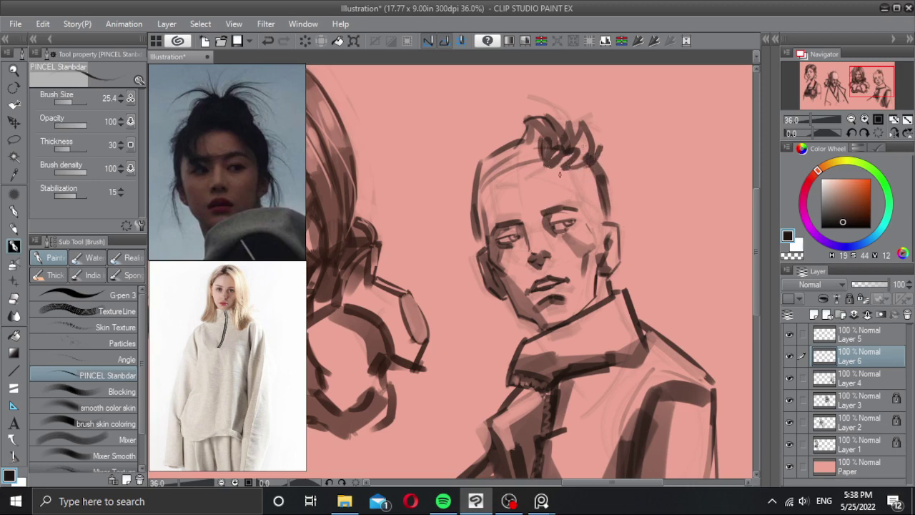
pyautogui.hotkey('ctrl', 'z')
pyautogui.hotkey('ctrl', 'z')
pyautogui.hotkey('ctrl', 'z')
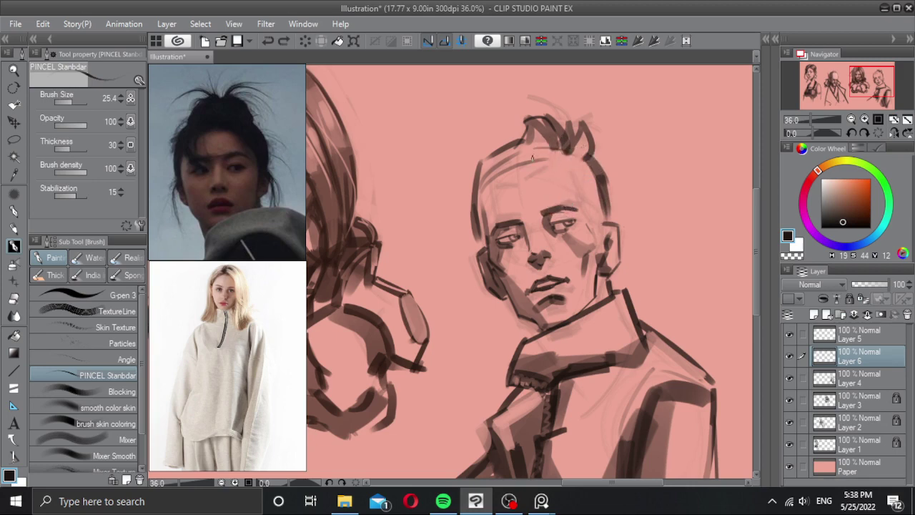
# Step: Draw thin curved fringe strands falling from the crown over the forehead and one brow at brush size 25.4
pyautogui.moveTo(543, 150)
pyautogui.mouseDown()
pyautogui.moveTo(570, 147)
pyautogui.moveTo(529, 148)
pyautogui.moveTo(535, 166)
pyautogui.moveTo(544, 159)
pyautogui.moveTo(507, 186)
pyautogui.mouseUp()
pyautogui.hotkey('ctrl', 'z')
pyautogui.moveTo(547, 163)
pyautogui.mouseDown()
pyautogui.moveTo(520, 181)
pyautogui.moveTo(552, 240)
pyautogui.mouseUp()
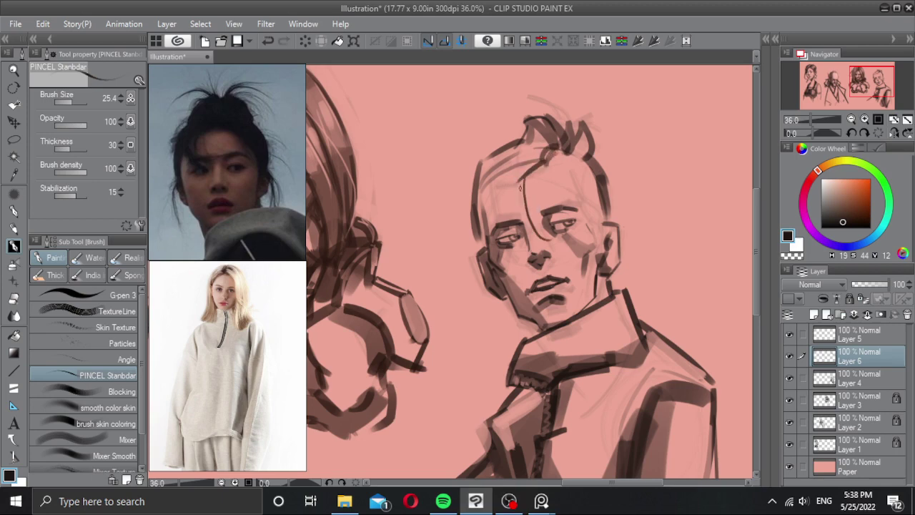
pyautogui.hotkey('ctrl', 'z')
pyautogui.moveTo(526, 179); pyautogui.dragTo(531, 238)
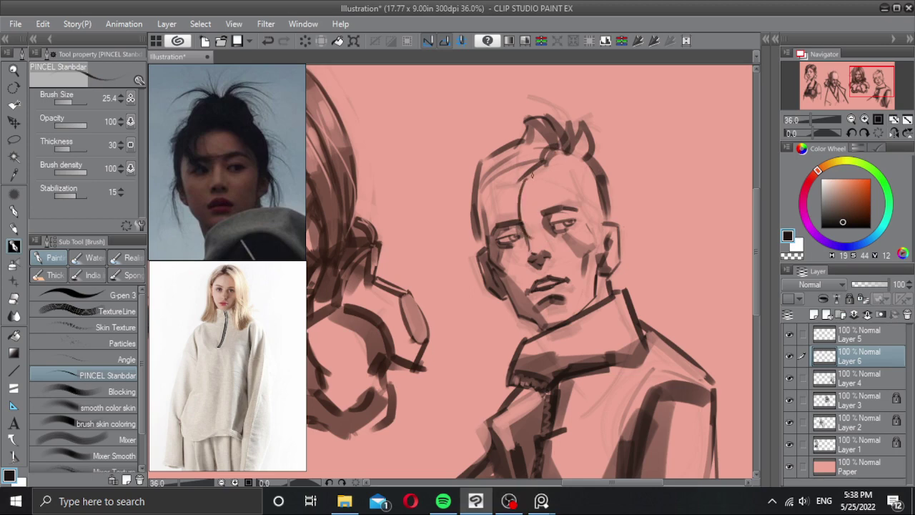
pyautogui.moveTo(541, 149)
pyautogui.mouseDown()
pyautogui.moveTo(486, 190)
pyautogui.moveTo(487, 206)
pyautogui.moveTo(501, 225)
pyautogui.mouseUp()
pyautogui.hotkey('ctrl', 'z')
pyautogui.hotkey('ctrl', 'z')
pyautogui.moveTo(489, 183)
pyautogui.mouseDown()
pyautogui.moveTo(504, 221)
pyautogui.moveTo(514, 220)
pyautogui.mouseUp()
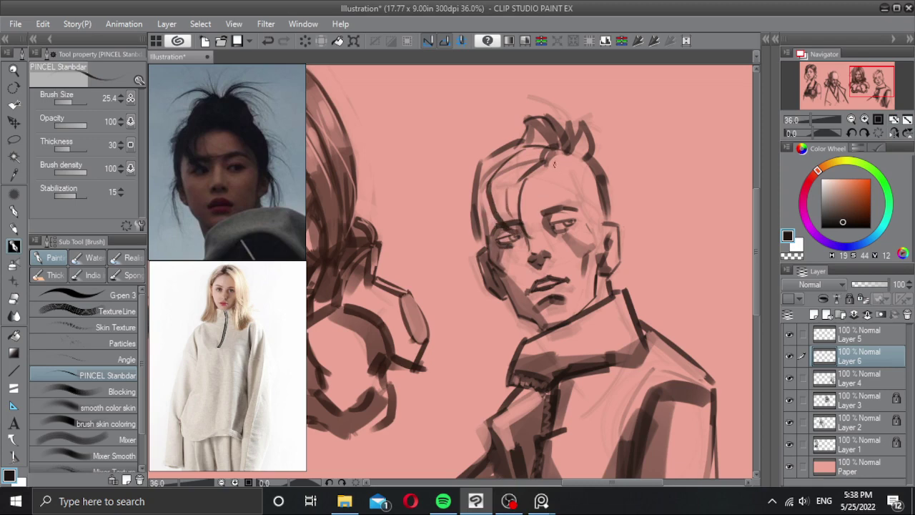
pyautogui.hotkey('ctrl', 'z')
# Step: Sweep a parted lock from the crown across the far temple, with loose ends flicking out beyond the ear
pyautogui.moveTo(555, 164)
pyautogui.mouseDown()
pyautogui.moveTo(568, 180)
pyautogui.moveTo(574, 156)
pyautogui.moveTo(582, 172)
pyautogui.moveTo(589, 160)
pyautogui.moveTo(630, 224)
pyautogui.mouseUp()
pyautogui.hotkey('ctrl', 'z')
pyautogui.moveTo(590, 163); pyautogui.dragTo(621, 200)
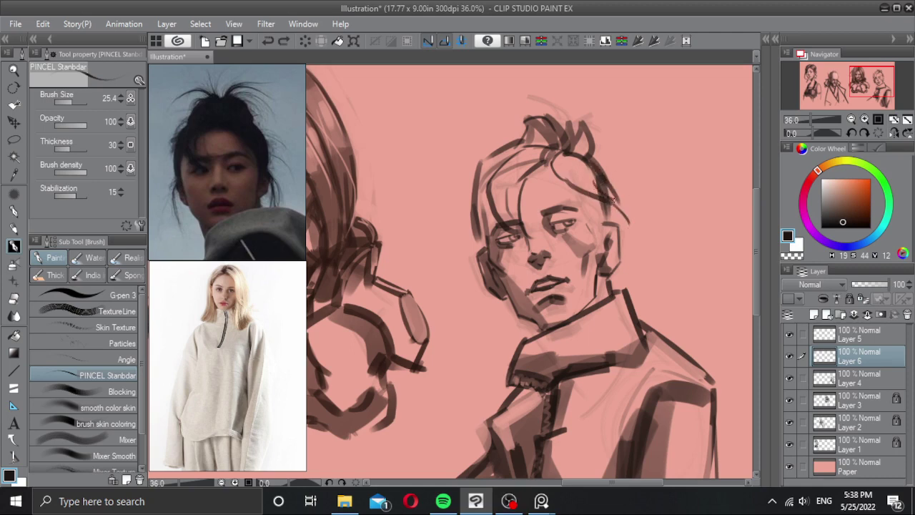
pyautogui.hotkey('ctrl', 'z')
pyautogui.moveTo(591, 174); pyautogui.dragTo(659, 214)
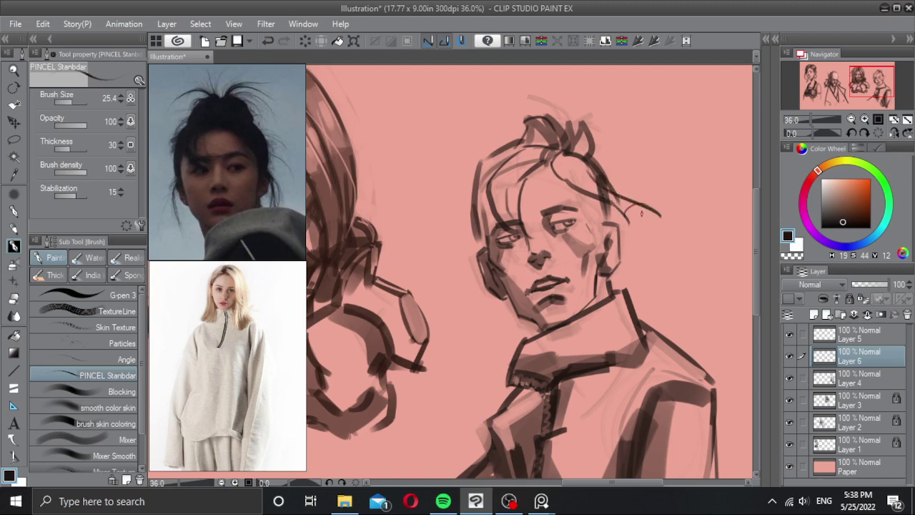
pyautogui.hotkey('ctrl', 'z')
pyautogui.hotkey('ctrl', 'z')
pyautogui.moveTo(620, 200)
pyautogui.mouseDown()
pyautogui.moveTo(658, 215)
pyautogui.moveTo(633, 229)
pyautogui.mouseUp()
# Step: Add another fringe strand over the forehead and darken the hairline along both temples
pyautogui.moveTo(530, 184); pyautogui.dragTo(537, 215)
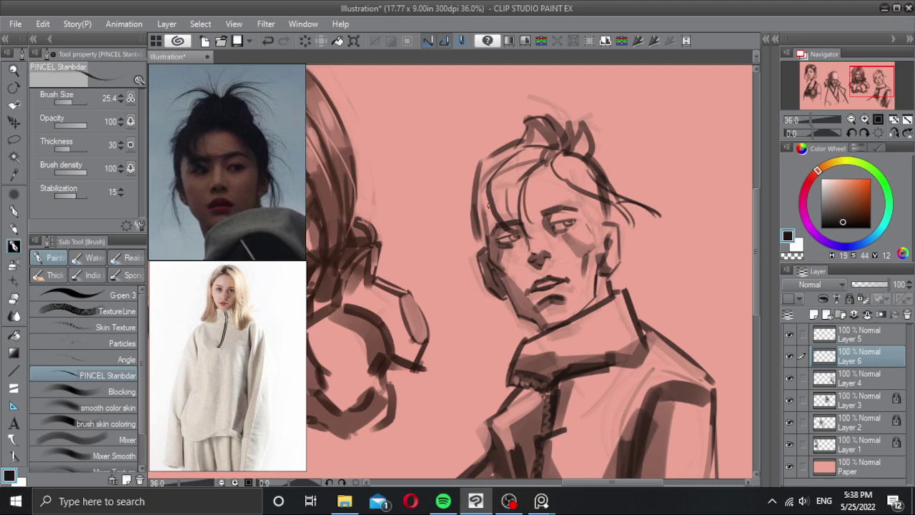
pyautogui.moveTo(478, 203); pyautogui.dragTo(491, 173)
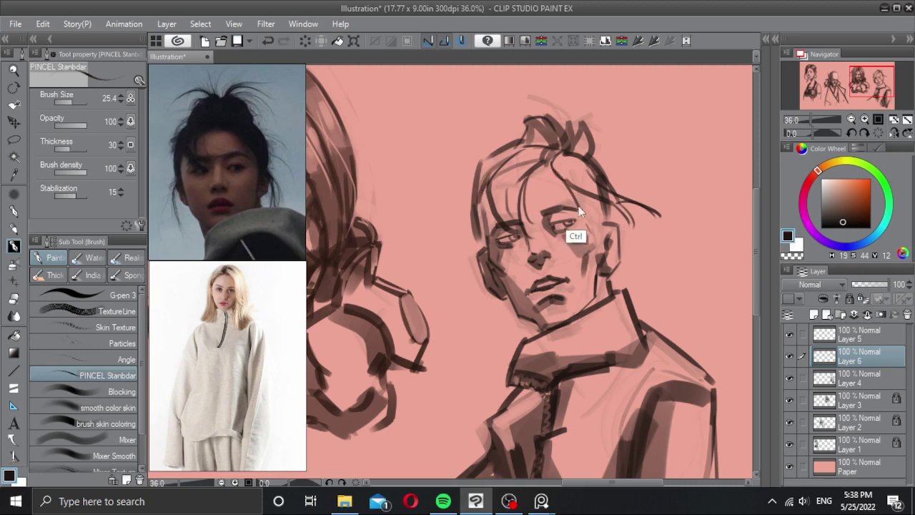
pyautogui.moveTo(581, 206)
pyautogui.mouseDown()
pyautogui.moveTo(597, 206)
pyautogui.moveTo(601, 231)
pyautogui.mouseUp()
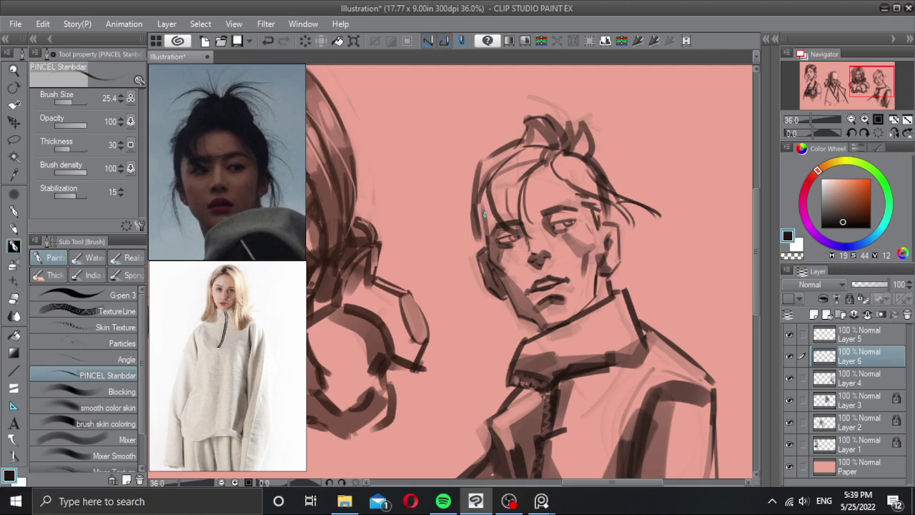
pyautogui.moveTo(474, 215); pyautogui.dragTo(492, 168)
pyautogui.hotkey('ctrl', 'z')
pyautogui.hotkey('ctrl', 'z')
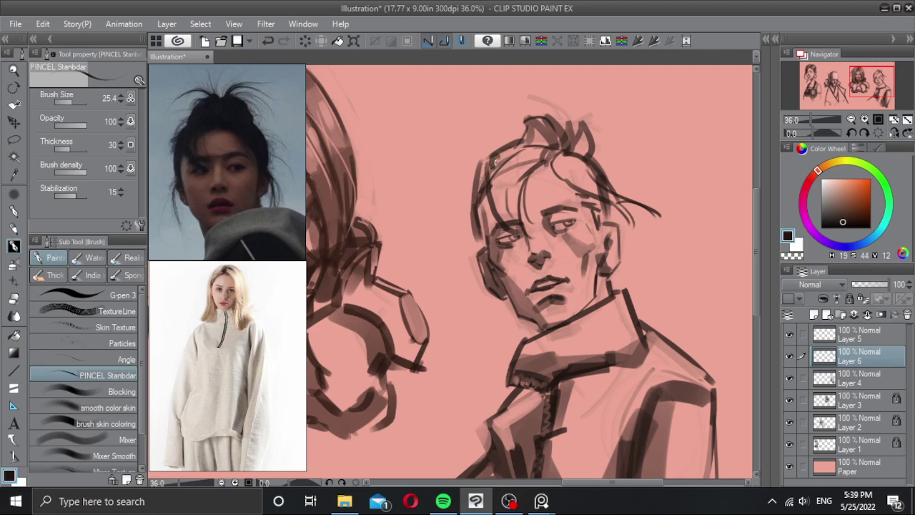
pyautogui.moveTo(488, 250); pyautogui.dragTo(460, 293)
pyautogui.hotkey('ctrl', 'z')
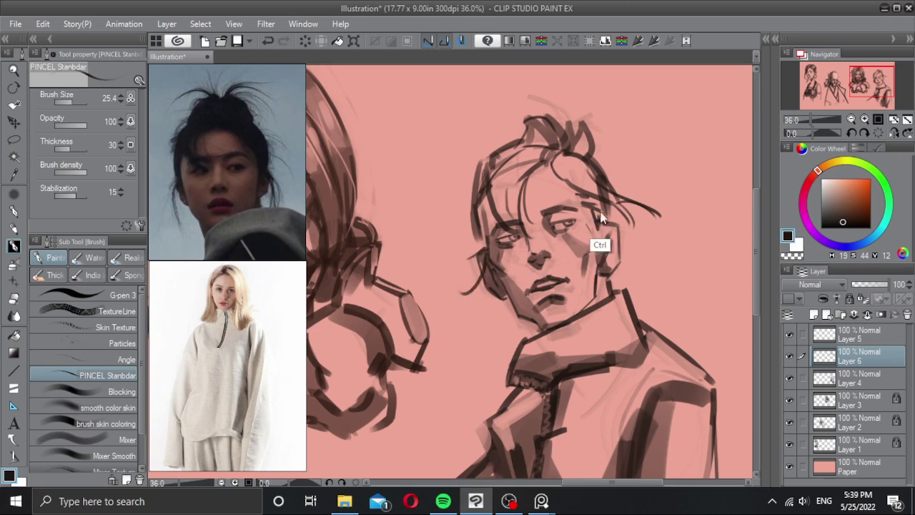
pyautogui.hotkey('ctrl', 'z')
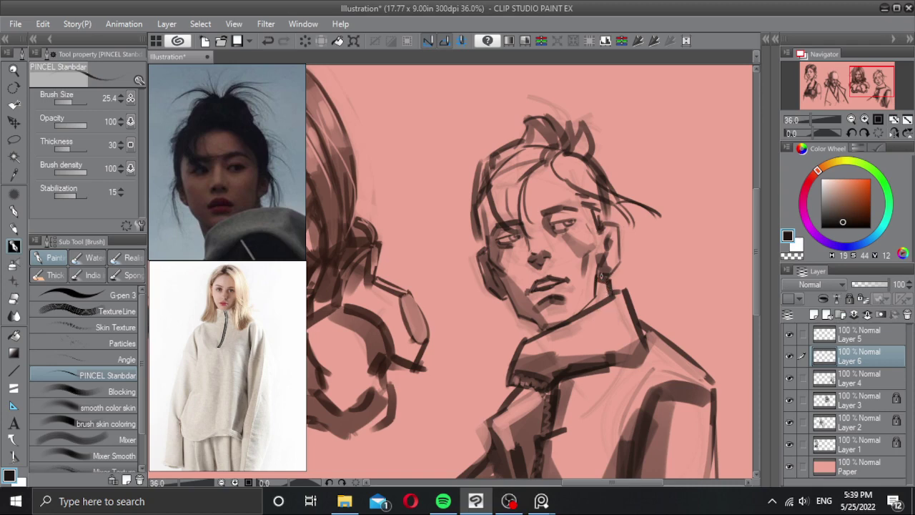
# Step: Erase the spiky topknot and close the hair outline over the crown with a thick line at brush size 37.1
pyautogui.moveTo(546, 158); pyautogui.dragTo(539, 179)
pyautogui.moveTo(524, 145)
pyautogui.mouseDown()
pyautogui.moveTo(576, 140)
pyautogui.moveTo(587, 165)
pyautogui.mouseUp()
pyautogui.hotkey('ctrl', 'z')
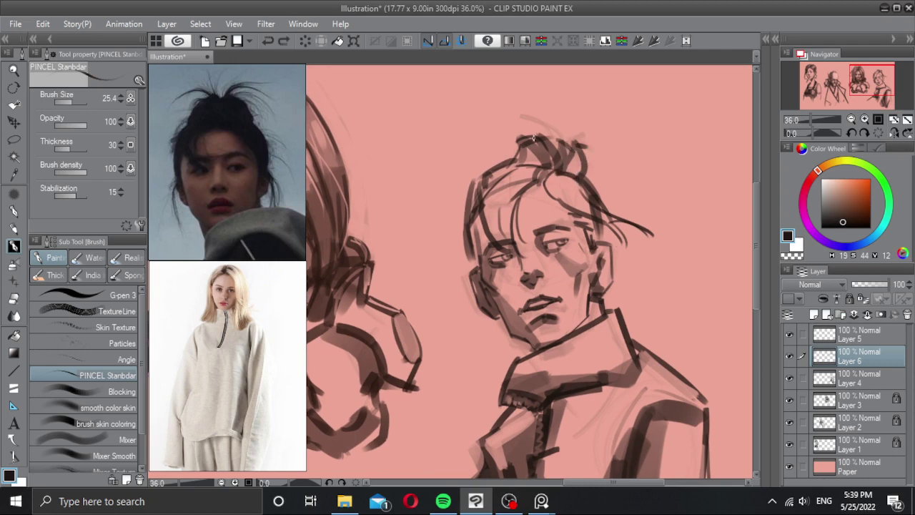
pyautogui.moveTo(499, 138); pyautogui.dragTo(549, 136)
pyautogui.moveTo(549, 148)
pyautogui.mouseDown()
pyautogui.moveTo(562, 134)
pyautogui.moveTo(522, 128)
pyautogui.moveTo(569, 146)
pyautogui.moveTo(533, 134)
pyautogui.moveTo(522, 145)
pyautogui.moveTo(555, 150)
pyautogui.moveTo(481, 179)
pyautogui.moveTo(541, 147)
pyautogui.moveTo(590, 183)
pyautogui.moveTo(582, 170)
pyautogui.mouseUp()
pyautogui.hotkey('ctrl', 'z')
pyautogui.press('c')
pyautogui.press('c')
pyautogui.press('c')
pyautogui.press('c')
pyautogui.hotkey('ctrl', 'z')
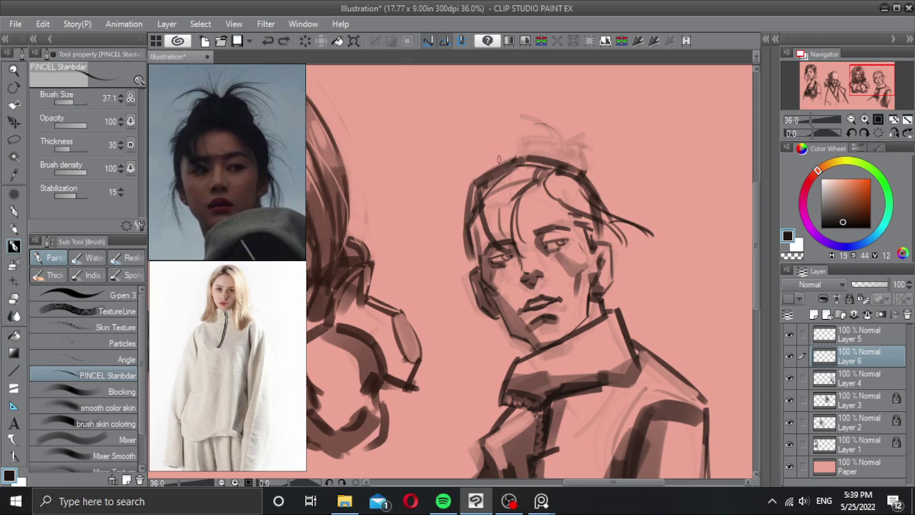
# Step: Rough in the outlines of two hair buns, one on each side of the head
pyautogui.moveTo(540, 157); pyautogui.dragTo(554, 144)
pyautogui.moveTo(563, 134)
pyautogui.mouseDown()
pyautogui.moveTo(589, 143)
pyautogui.moveTo(605, 178)
pyautogui.mouseUp()
pyautogui.moveTo(483, 177)
pyautogui.mouseDown()
pyautogui.moveTo(464, 174)
pyautogui.moveTo(439, 216)
pyautogui.mouseUp()
pyautogui.moveTo(439, 219); pyautogui.dragTo(456, 225)
pyautogui.scroll(-4, 512, 209)
pyautogui.scroll(4, 537, 204)
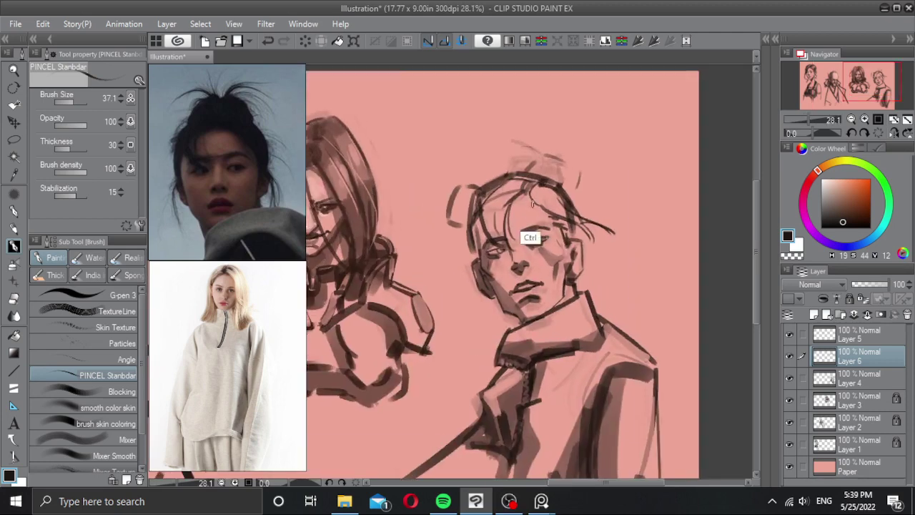
# Step: Close the contours of both hair buns and fill them with dark strokes at brush size 37.1
pyautogui.moveTo(515, 196); pyautogui.dragTo(512, 207)
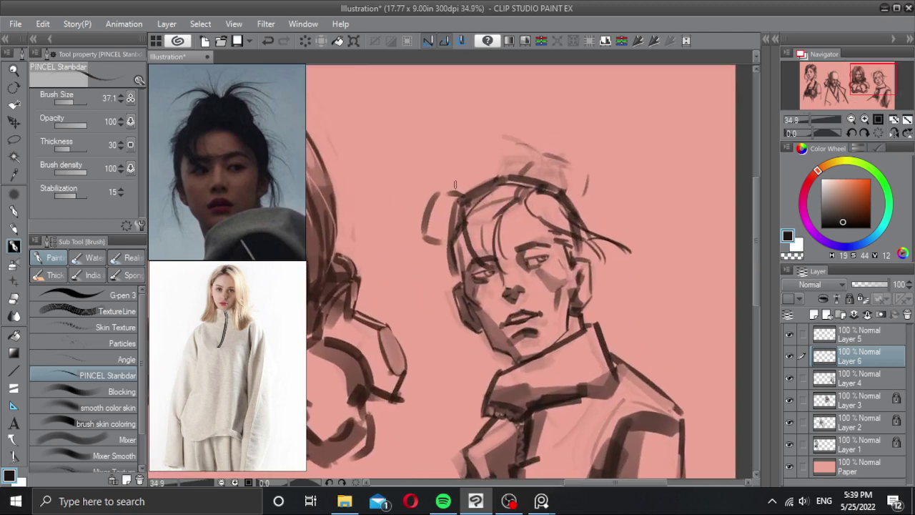
pyautogui.moveTo(448, 194)
pyautogui.mouseDown()
pyautogui.moveTo(461, 196)
pyautogui.moveTo(430, 235)
pyautogui.moveTo(445, 246)
pyautogui.mouseUp()
pyautogui.hotkey('ctrl', 'z')
pyautogui.hotkey('ctrl', 'z')
pyautogui.moveTo(531, 182)
pyautogui.mouseDown()
pyautogui.moveTo(546, 160)
pyautogui.moveTo(580, 176)
pyautogui.mouseUp()
pyautogui.moveTo(585, 185); pyautogui.dragTo(572, 207)
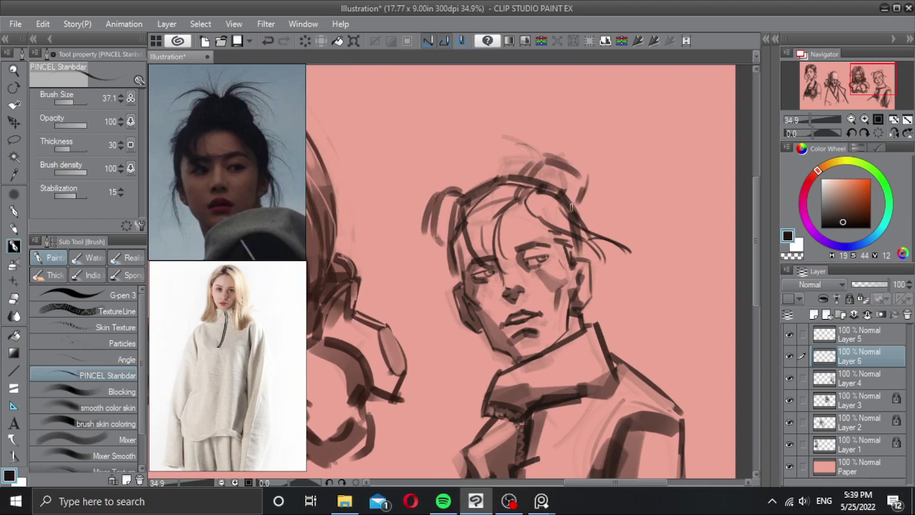
pyautogui.moveTo(457, 198)
pyautogui.mouseDown()
pyautogui.moveTo(450, 196)
pyautogui.moveTo(446, 242)
pyautogui.mouseUp()
pyautogui.moveTo(536, 173)
pyautogui.mouseDown()
pyautogui.moveTo(558, 170)
pyautogui.moveTo(555, 184)
pyautogui.moveTo(573, 173)
pyautogui.moveTo(578, 196)
pyautogui.mouseUp()
pyautogui.moveTo(466, 188)
pyautogui.mouseDown()
pyautogui.moveTo(463, 200)
pyautogui.moveTo(464, 184)
pyautogui.moveTo(450, 195)
pyautogui.moveTo(448, 179)
pyautogui.mouseUp()
# Step: Add stray curling strands around both hair buns at brush size 30.1
pyautogui.press('c')
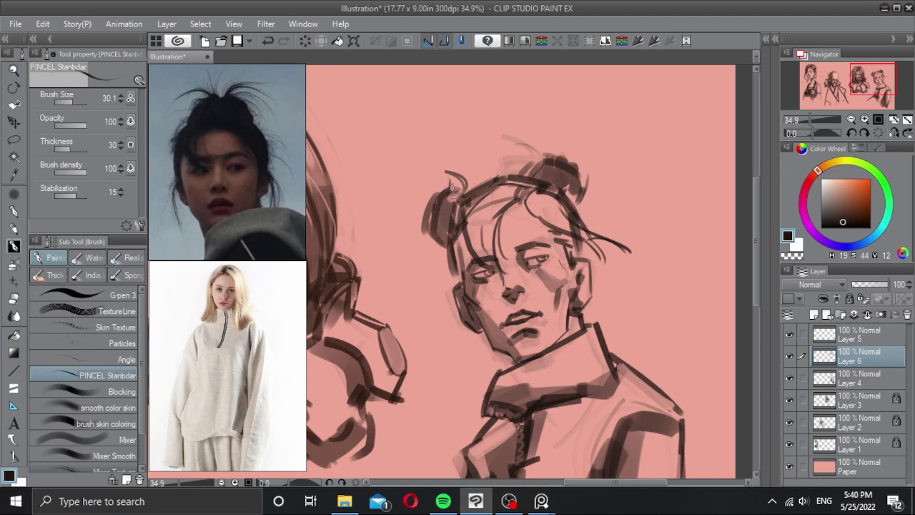
pyautogui.moveTo(450, 178); pyautogui.dragTo(419, 202)
pyautogui.moveTo(544, 152)
pyautogui.mouseDown()
pyautogui.moveTo(536, 176)
pyautogui.moveTo(591, 204)
pyautogui.moveTo(581, 209)
pyautogui.moveTo(590, 202)
pyautogui.mouseUp()
pyautogui.hotkey('ctrl', 'z')
pyautogui.hotkey('ctrl', 'z')
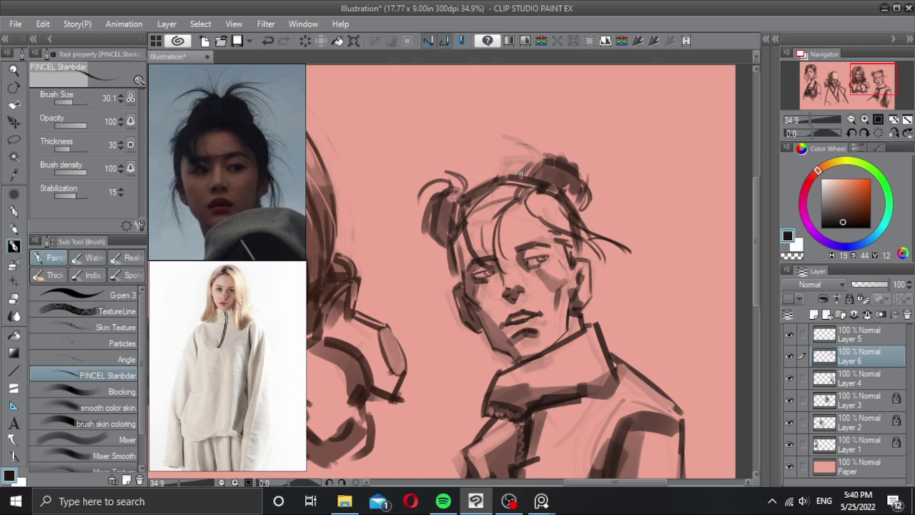
pyautogui.moveTo(522, 174); pyautogui.dragTo(539, 166)
# Step: Draw loose strands hanging from the hairline beside the face, below the near bun, at brush size 24.3
pyautogui.press('c')
pyautogui.press(']')
pyautogui.press(']')
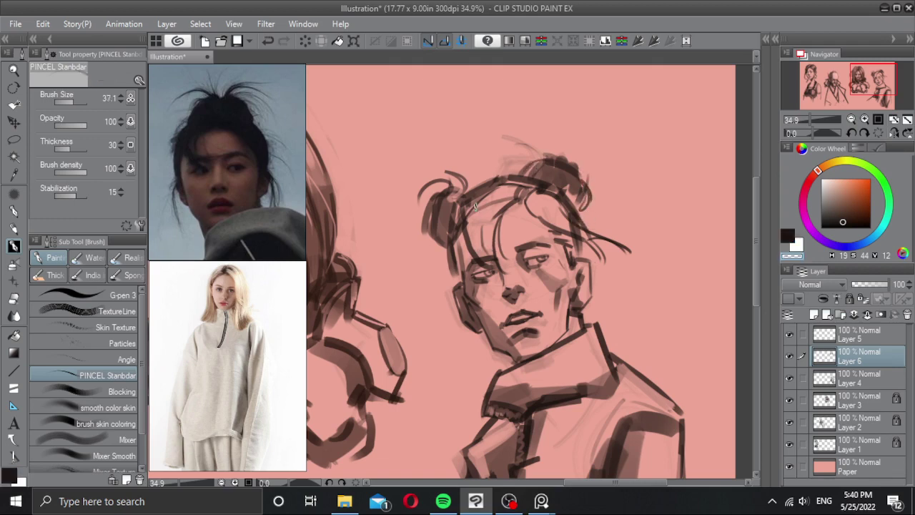
pyautogui.moveTo(497, 192)
pyautogui.mouseDown()
pyautogui.moveTo(459, 229)
pyautogui.moveTo(434, 284)
pyautogui.mouseUp()
pyautogui.hotkey('ctrl', 'z')
pyautogui.press('[')
pyautogui.press('[')
pyautogui.press('[')
pyautogui.press('c')
pyautogui.hotkey('ctrl', 'z')
pyautogui.moveTo(465, 225)
pyautogui.mouseDown()
pyautogui.moveTo(439, 314)
pyautogui.moveTo(457, 219)
pyautogui.moveTo(428, 266)
pyautogui.moveTo(436, 285)
pyautogui.moveTo(453, 230)
pyautogui.moveTo(429, 257)
pyautogui.moveTo(450, 247)
pyautogui.mouseUp()
pyautogui.hotkey('ctrl', 'z')
pyautogui.scroll(-2, 498, 258)
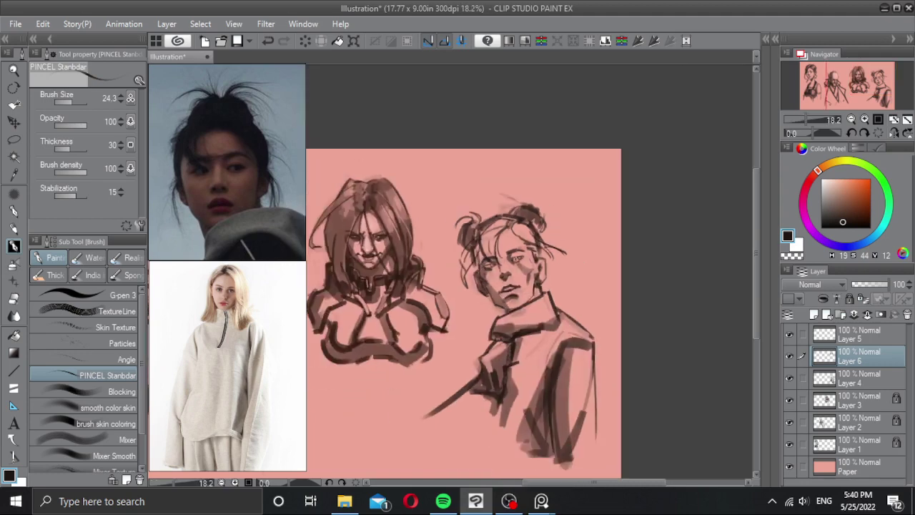
# Step: Shade the hair mass on both sides of the parting with broad strokes at brush size 76.2
pyautogui.scroll(2, 517, 246)
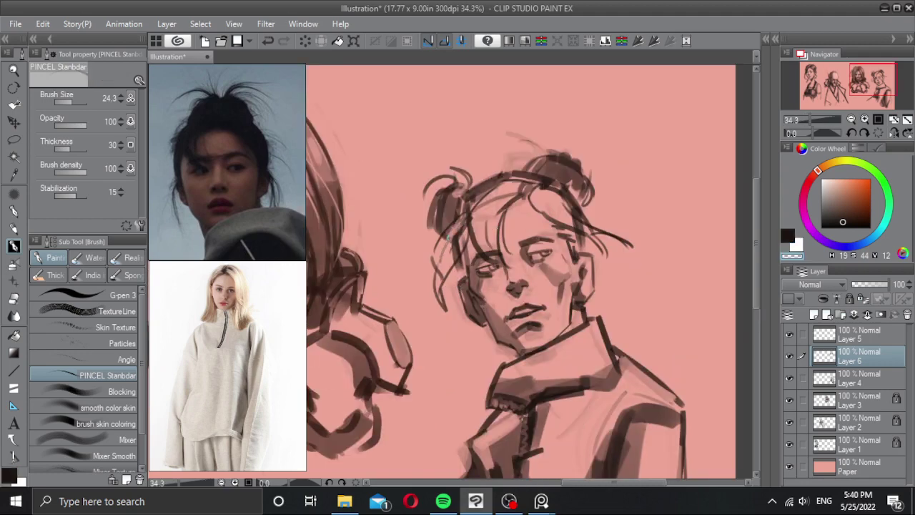
pyautogui.moveTo(464, 220)
pyautogui.mouseDown()
pyautogui.moveTo(432, 266)
pyautogui.moveTo(447, 259)
pyautogui.moveTo(442, 293)
pyautogui.moveTo(439, 276)
pyautogui.mouseUp()
pyautogui.moveTo(483, 199)
pyautogui.mouseDown()
pyautogui.moveTo(475, 246)
pyautogui.moveTo(484, 254)
pyautogui.moveTo(489, 239)
pyautogui.mouseUp()
pyautogui.moveTo(544, 180); pyautogui.dragTo(570, 229)
pyautogui.moveTo(561, 202); pyautogui.dragTo(572, 218)
# Step: Merge the hair on Layer 6 down into Layer 4 and toggle the merged layer's visibility off and on
pyautogui.scroll(-3, 572, 218)
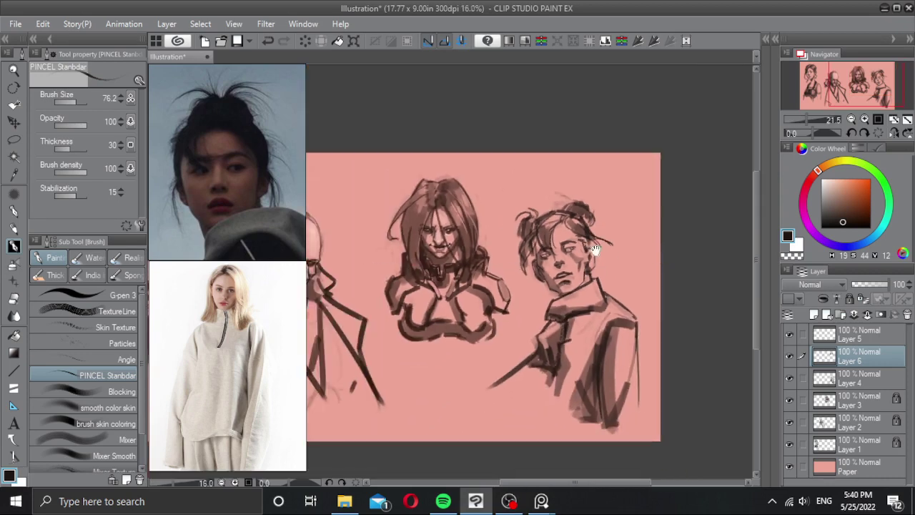
pyautogui.scroll(-1, 566, 247)
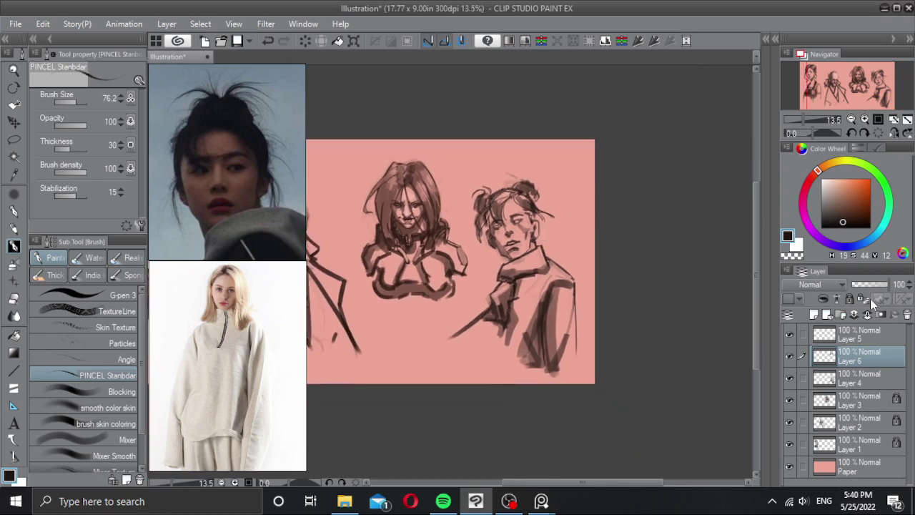
pyautogui.click(870, 318)
pyautogui.click(791, 354)
pyautogui.click(790, 354)
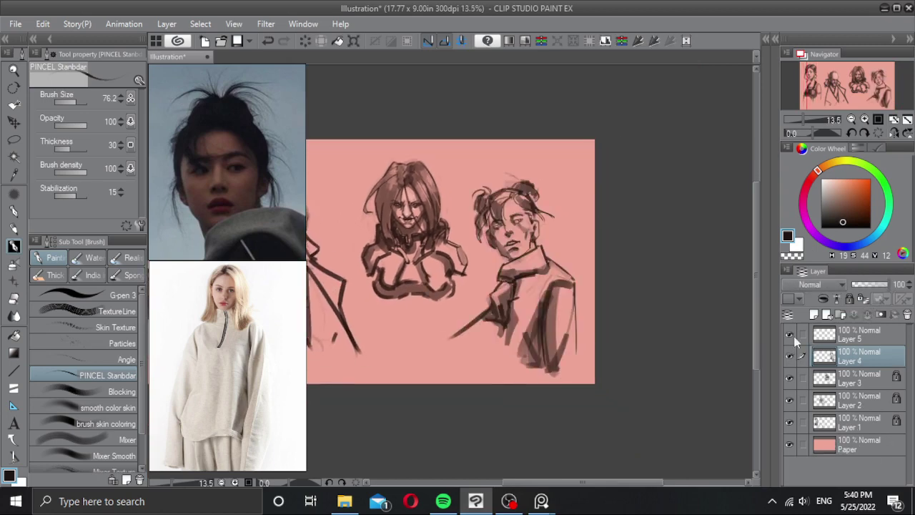
# Step: Make Layer 5 active and sample the light pink highlight colour from the bald man's head
pyautogui.scroll(-3, 520, 243)
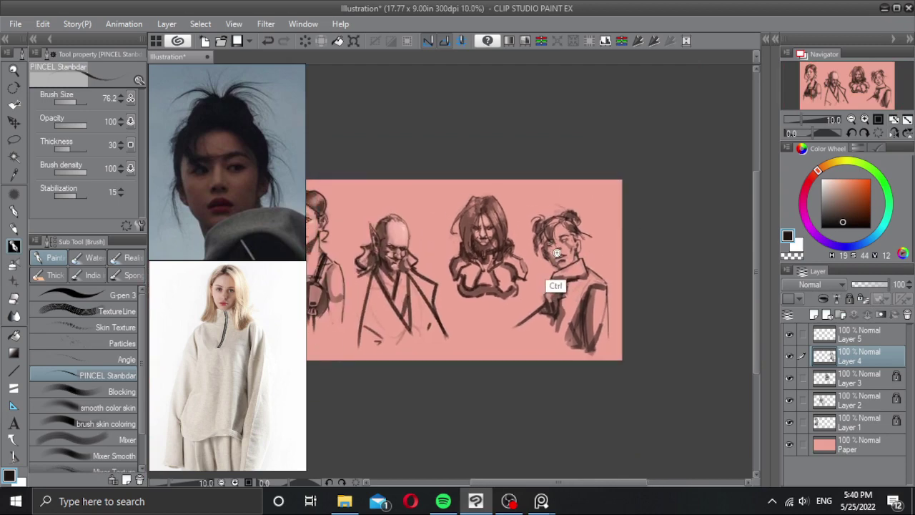
pyautogui.scroll(1, 558, 286)
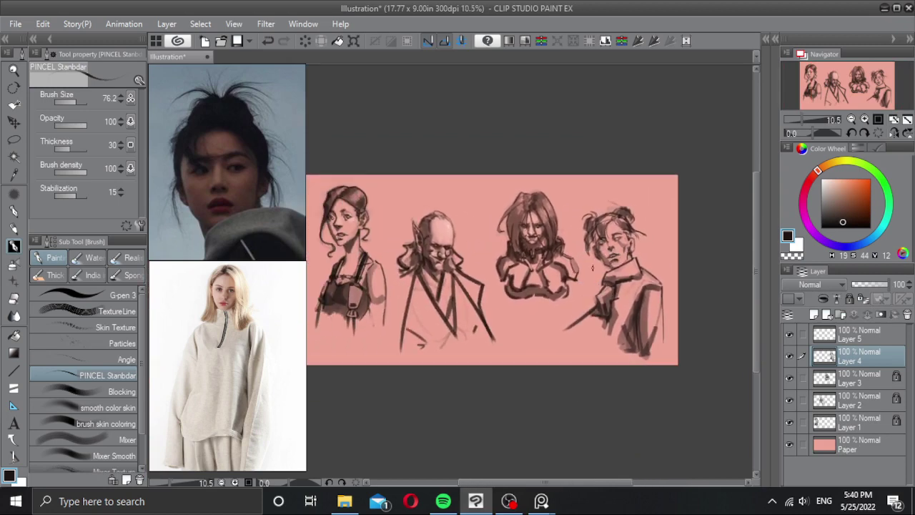
pyautogui.click(829, 335)
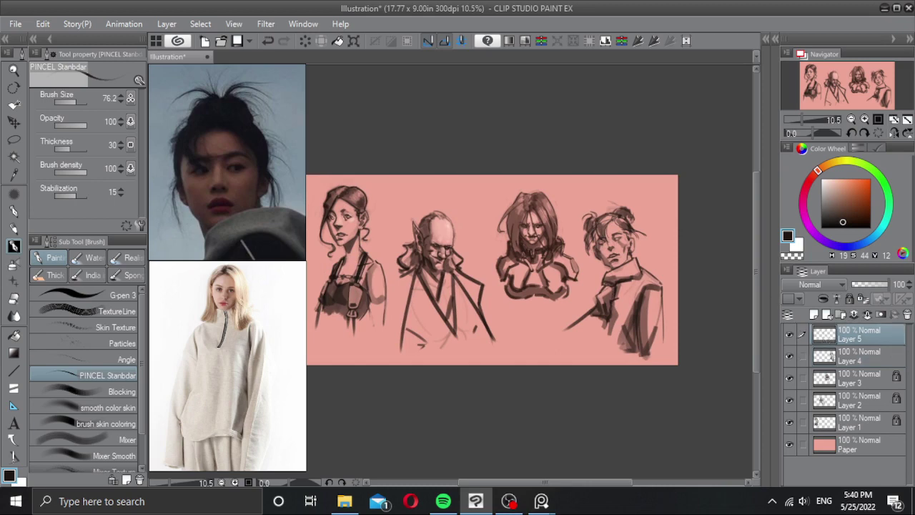
pyautogui.moveTo(602, 245); pyautogui.dragTo(432, 256)
pyautogui.keyDown('alt'); pyautogui.click(337, 263); pyautogui.keyUp('alt')
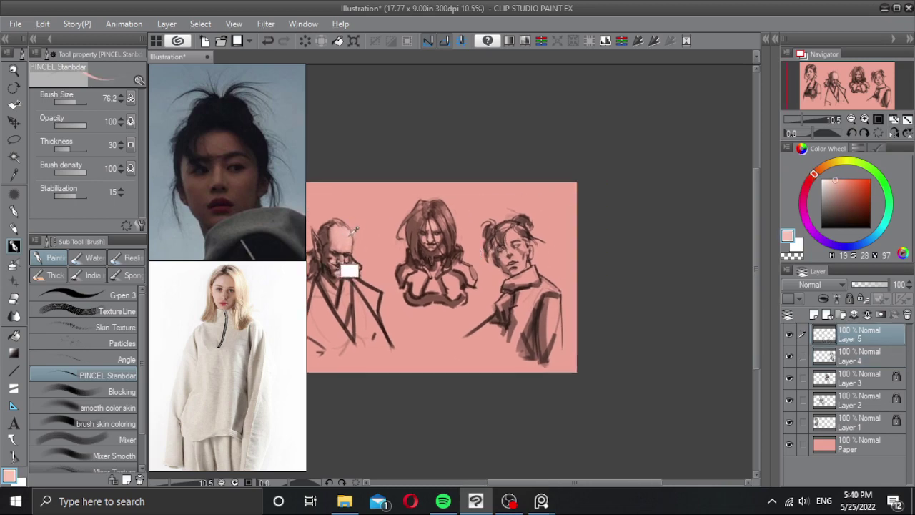
# Step: Paint light pink highlights on the bun-haired figure's forehead, nose, cheeks and chin, reducing the brush size to 26.2
pyautogui.scroll(3, 519, 272)
pyautogui.moveTo(540, 248); pyautogui.dragTo(501, 292)
pyautogui.scroll(3, 493, 286)
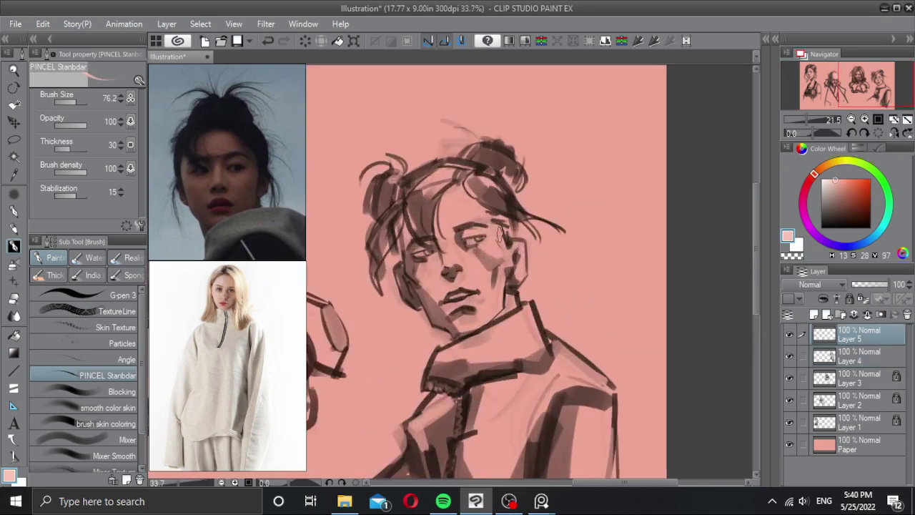
pyautogui.press(']')
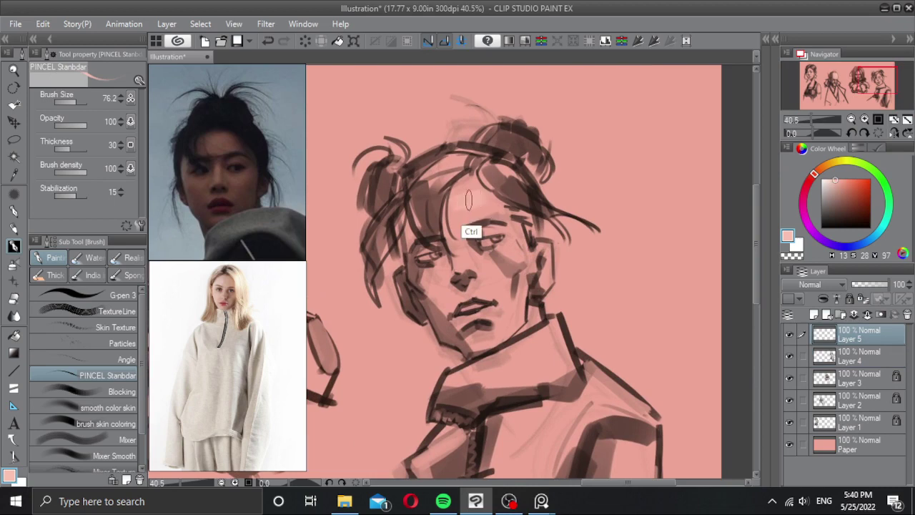
pyautogui.press(']')
pyautogui.moveTo(464, 201)
pyautogui.mouseDown()
pyautogui.moveTo(516, 252)
pyautogui.moveTo(522, 240)
pyautogui.moveTo(489, 233)
pyautogui.moveTo(512, 226)
pyautogui.mouseUp()
pyautogui.hotkey('ctrl', 'z')
pyautogui.press('[')
pyautogui.press('[')
pyautogui.press('[')
pyautogui.moveTo(457, 242); pyautogui.dragTo(479, 238)
pyautogui.hotkey('ctrl', 'z')
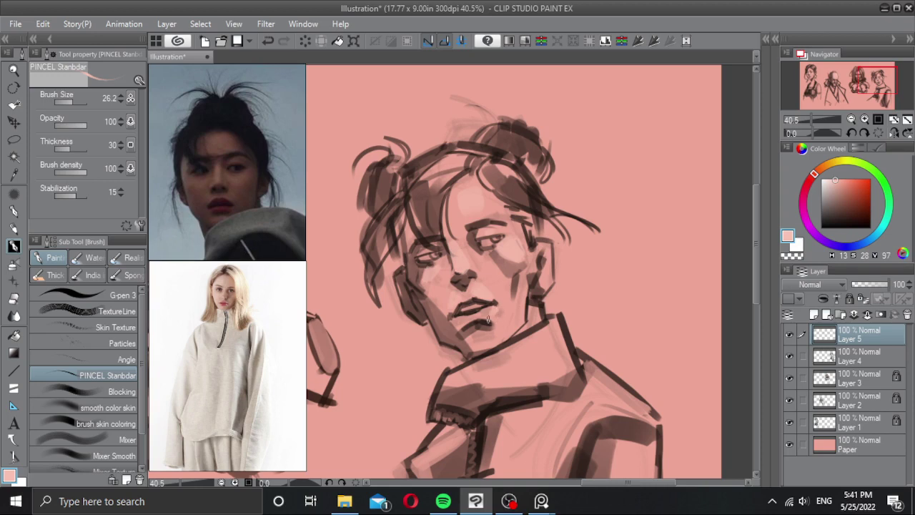
pyautogui.moveTo(482, 331); pyautogui.dragTo(470, 344)
pyautogui.moveTo(518, 317); pyautogui.dragTo(522, 293)
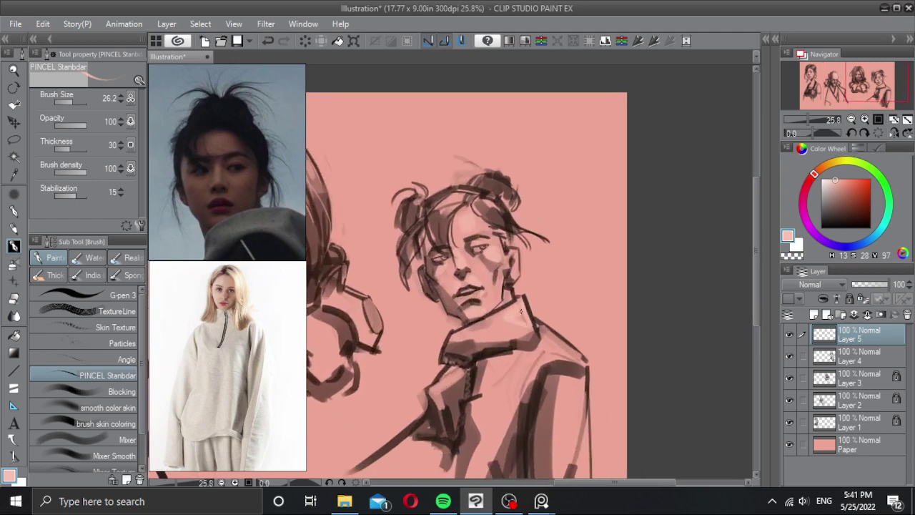
# Step: Highlight the upper folds of the figure's high collar with light pink strokes
pyautogui.moveTo(560, 338)
pyautogui.mouseDown()
pyautogui.moveTo(500, 316)
pyautogui.moveTo(507, 330)
pyautogui.mouseUp()
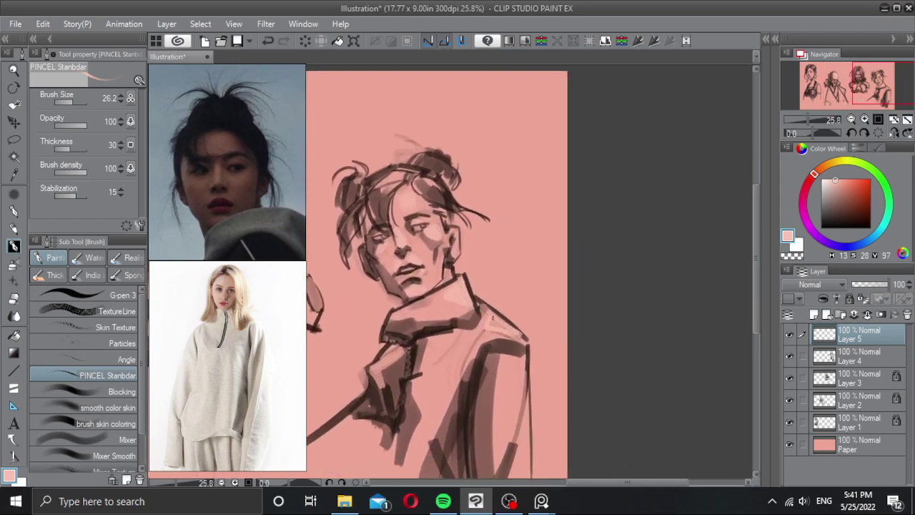
pyautogui.moveTo(453, 307); pyautogui.dragTo(423, 317)
pyautogui.moveTo(418, 315)
pyautogui.mouseDown()
pyautogui.moveTo(465, 304)
pyautogui.moveTo(432, 340)
pyautogui.mouseUp()
pyautogui.hotkey('ctrl', 'z')
pyautogui.moveTo(450, 289); pyautogui.dragTo(418, 302)
# Step: Paint broader light pink highlights across the chest and shoulder of the jacket at brush size 60.7
pyautogui.scroll(-2, 417, 303)
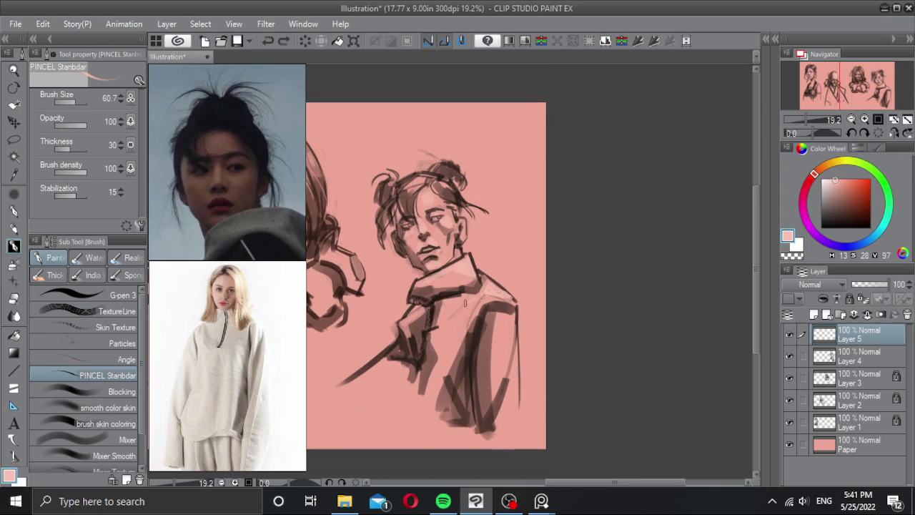
pyautogui.moveTo(466, 303)
pyautogui.mouseDown()
pyautogui.moveTo(441, 319)
pyautogui.moveTo(474, 301)
pyautogui.mouseUp()
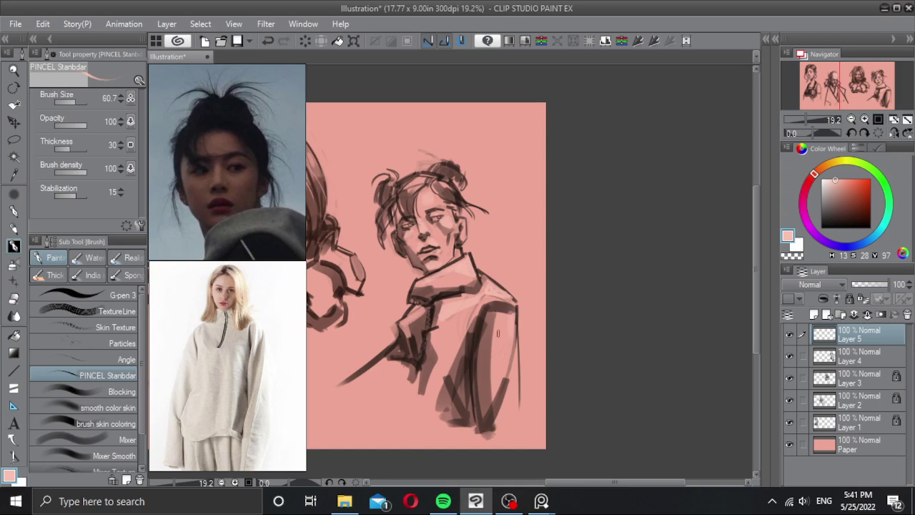
pyautogui.scroll(-3, 461, 328)
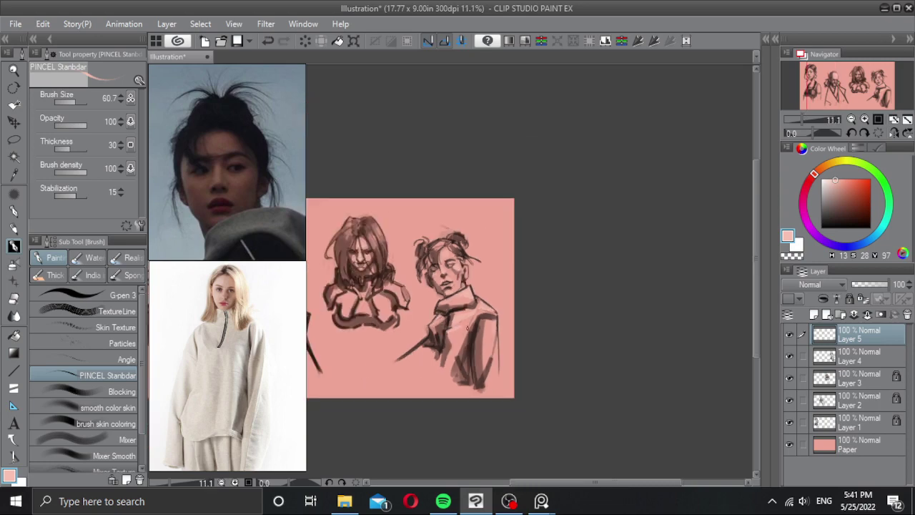
pyautogui.scroll(-2, 463, 317)
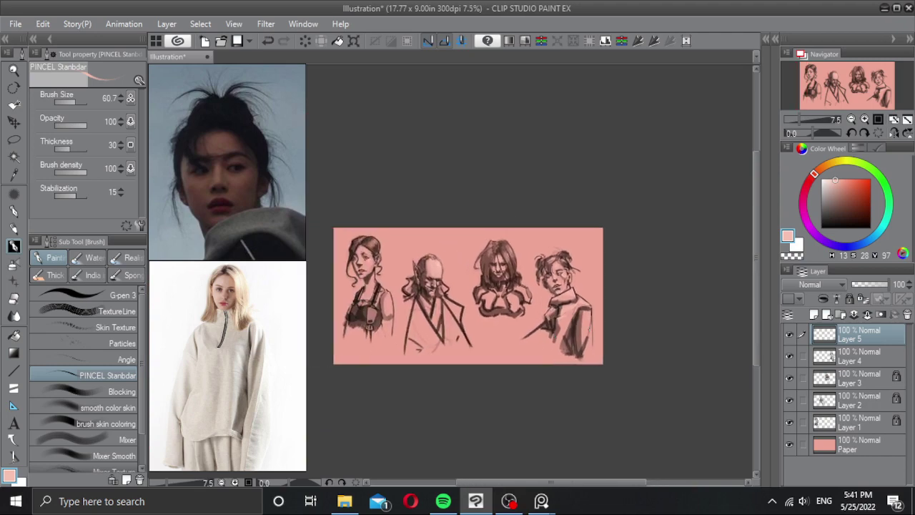
pyautogui.scroll(1, 596, 329)
pyautogui.moveTo(575, 322); pyautogui.dragTo(642, 312)
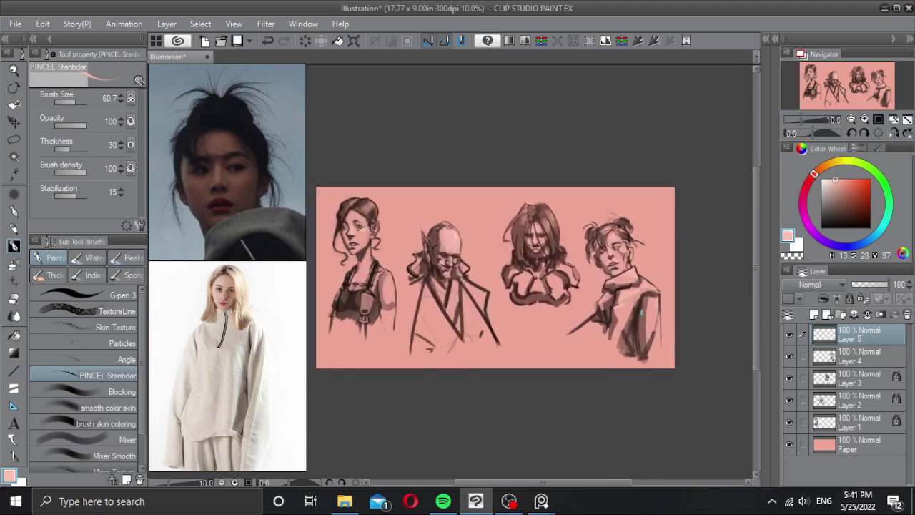